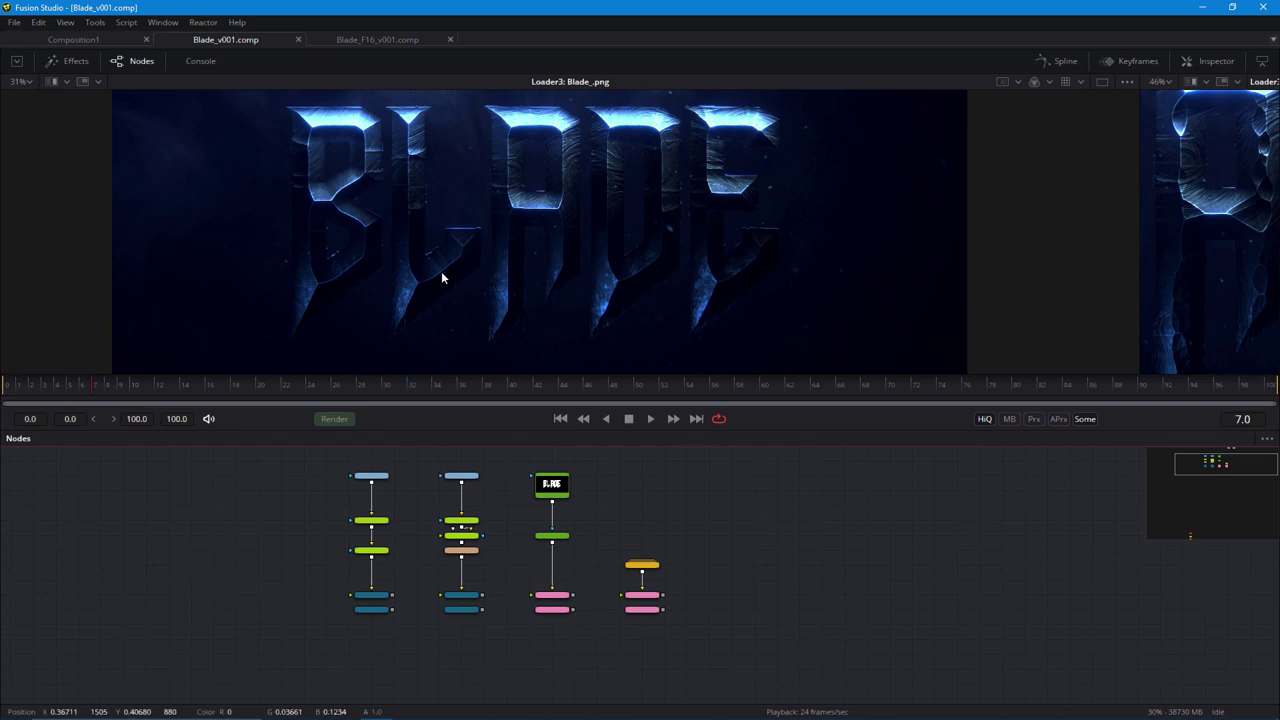
Examine the overall layout of the source node branches in the Blade_v001 composition.
left_click_drag(406, 284, 381, 293)
scroll(526, 580, "up", 1)
left_click_drag(474, 619, 500, 594)
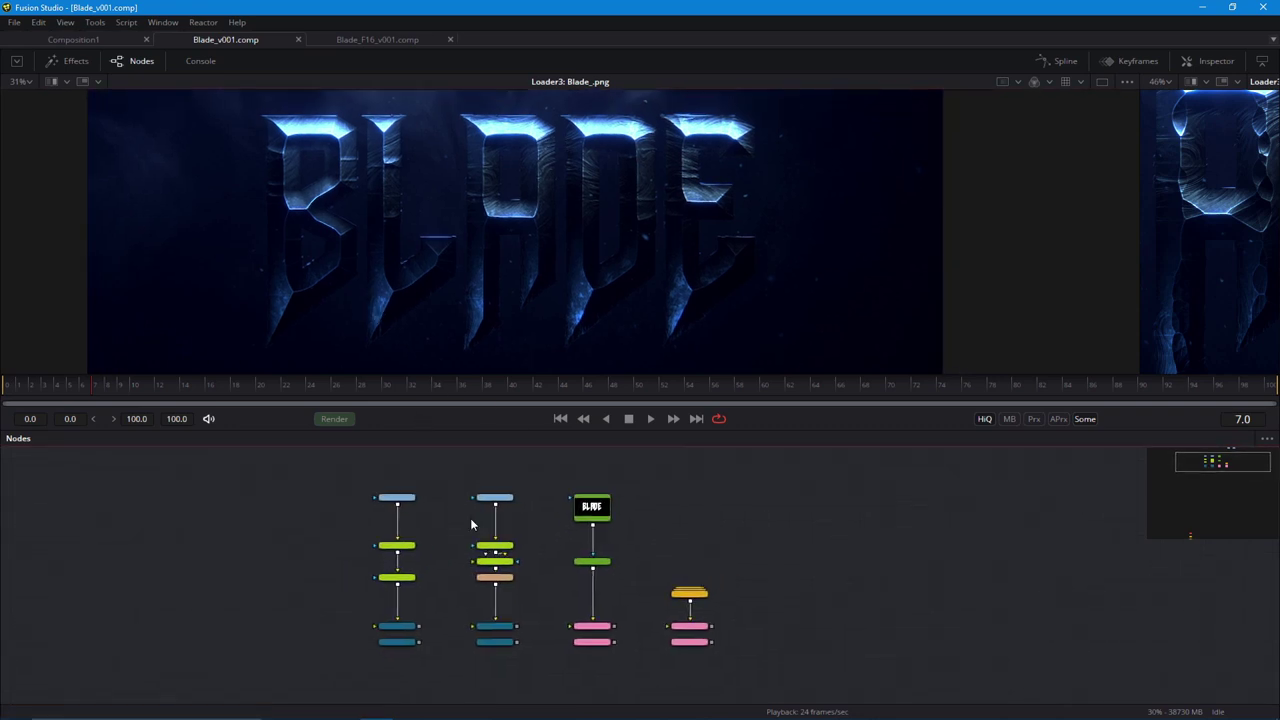
left_click_drag(683, 598, 641, 585)
scroll(509, 585, "down", 3)
left_click_drag(391, 535, 511, 550)
scroll(584, 577, "up", 2)
scroll(437, 323, "up", 1)
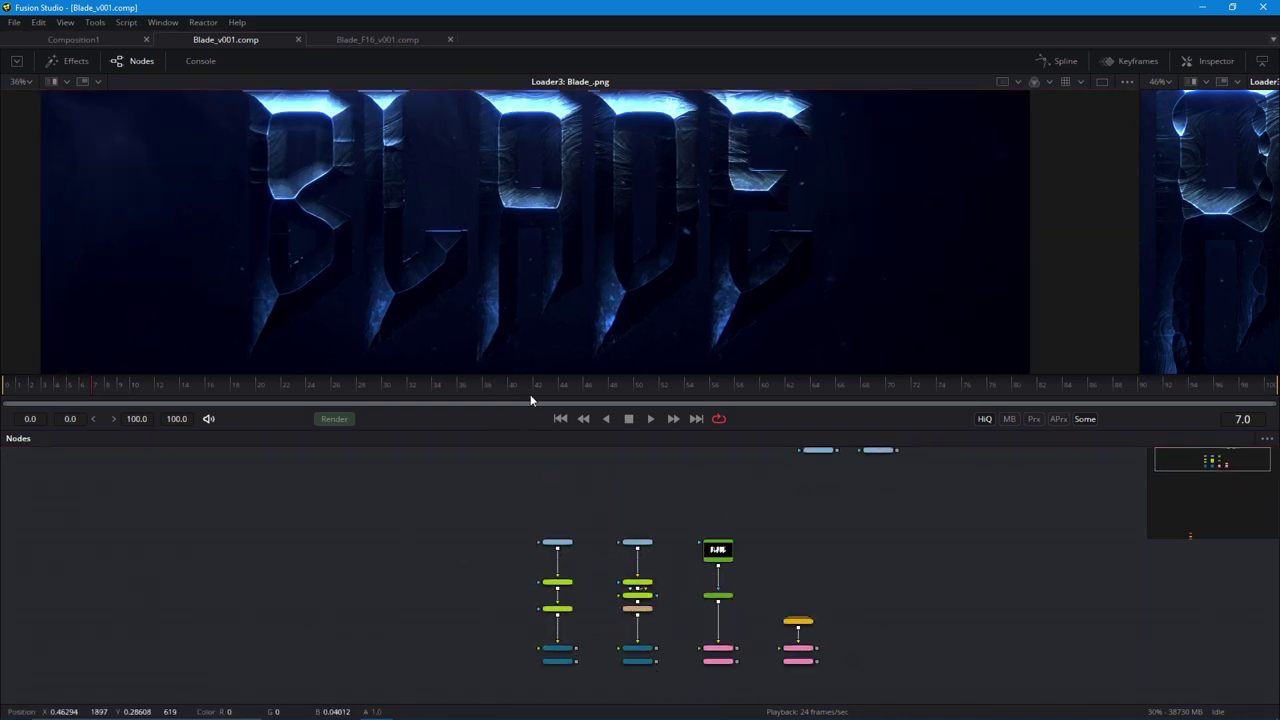
scroll(578, 603, "up", 4)
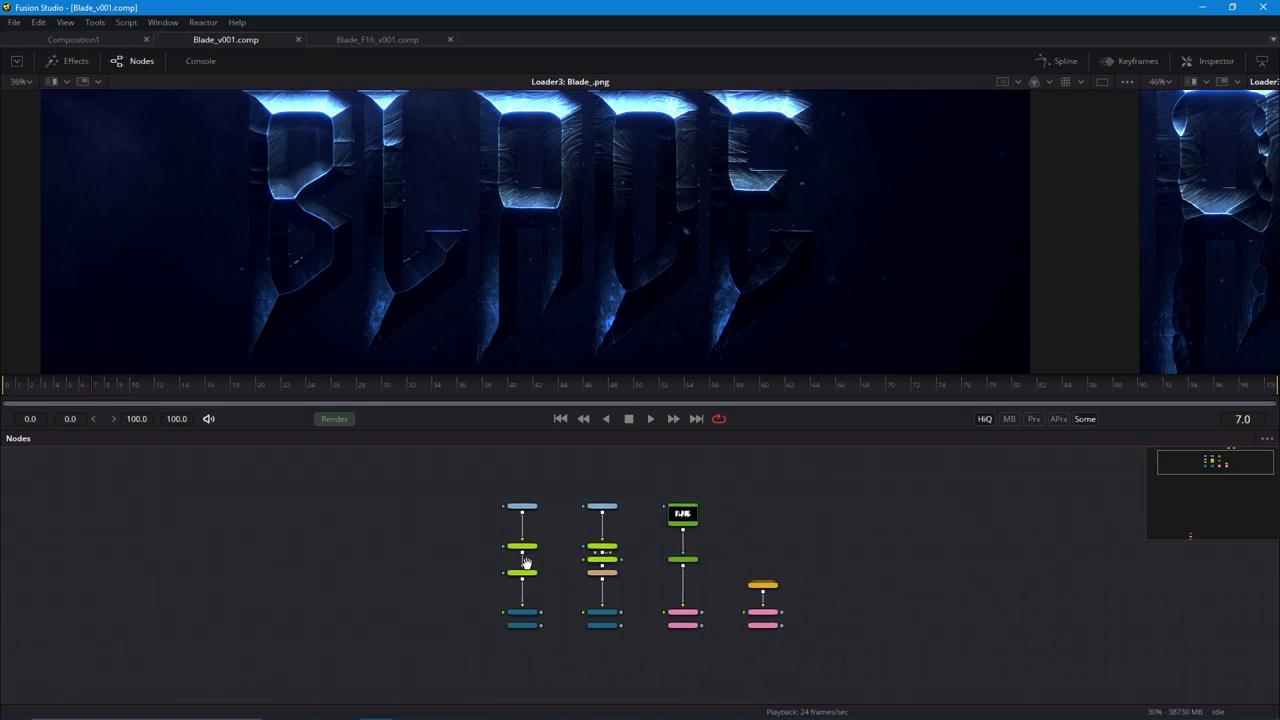
Show the Rusty.jpg loader and its Gamut3 node one after the other in the first viewer.
left_click_drag(588, 533, 448, 328)
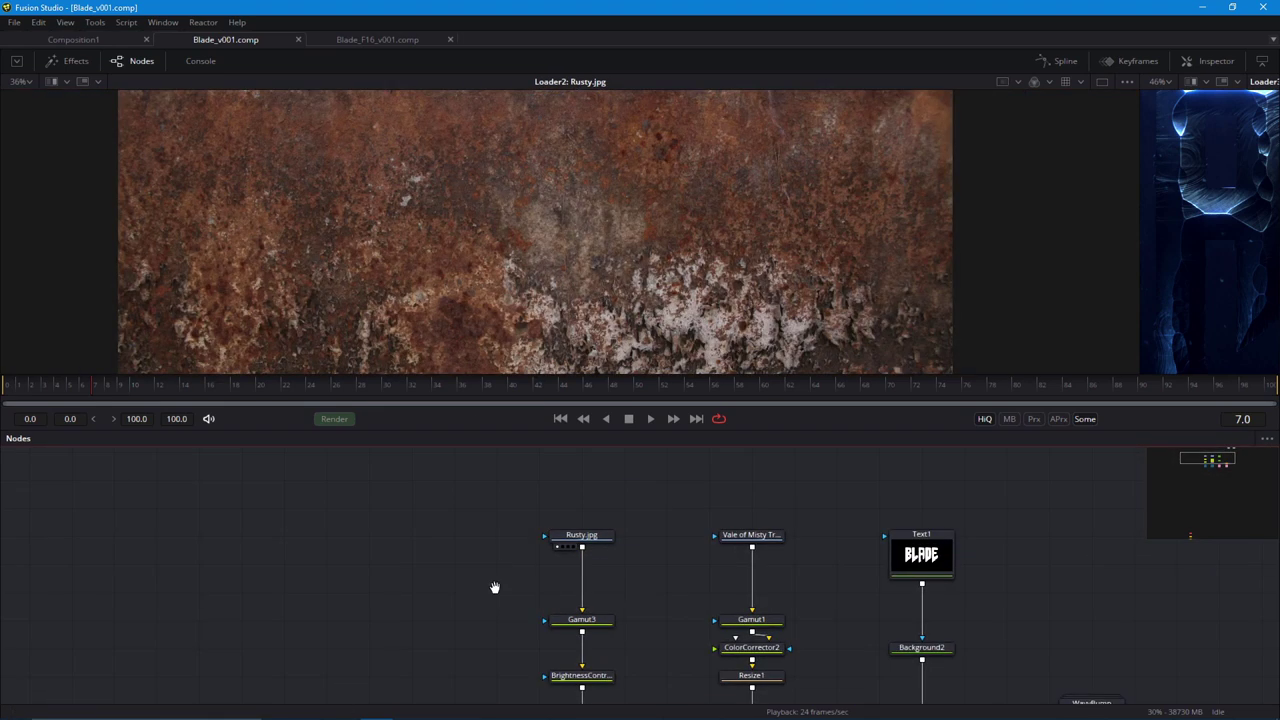
left_click_drag(494, 588, 521, 532)
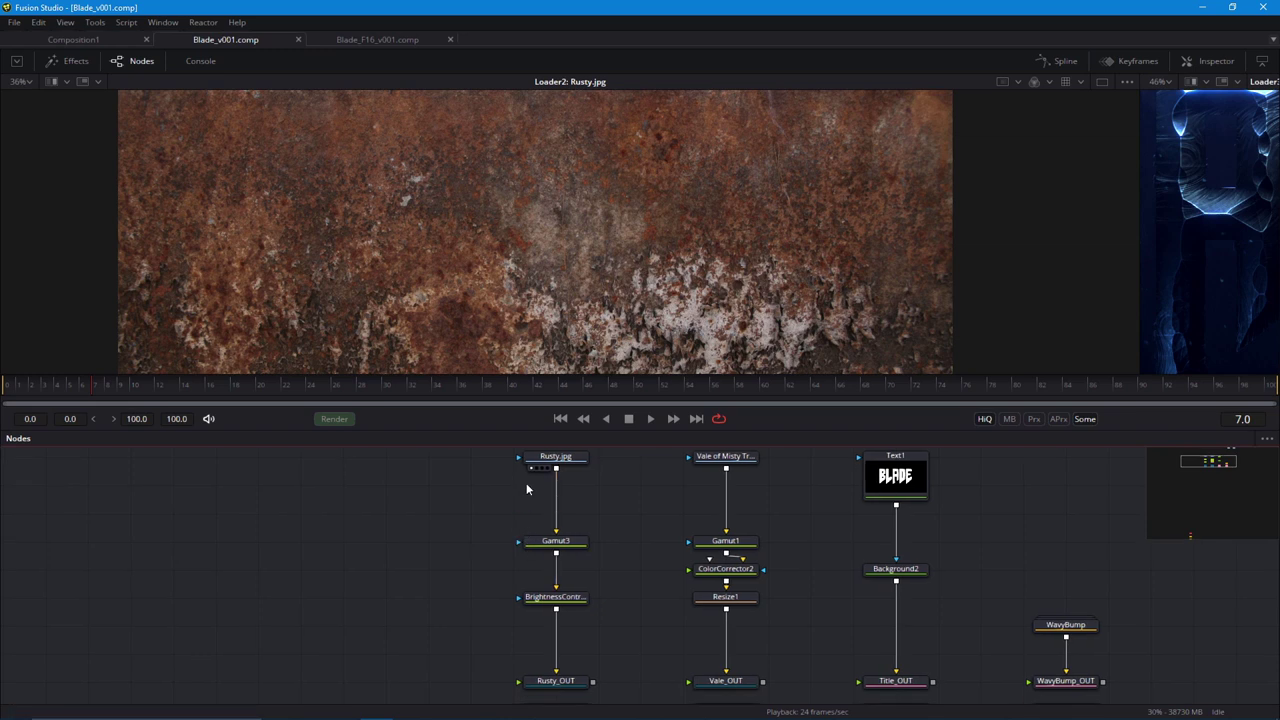
left_click(556, 541)
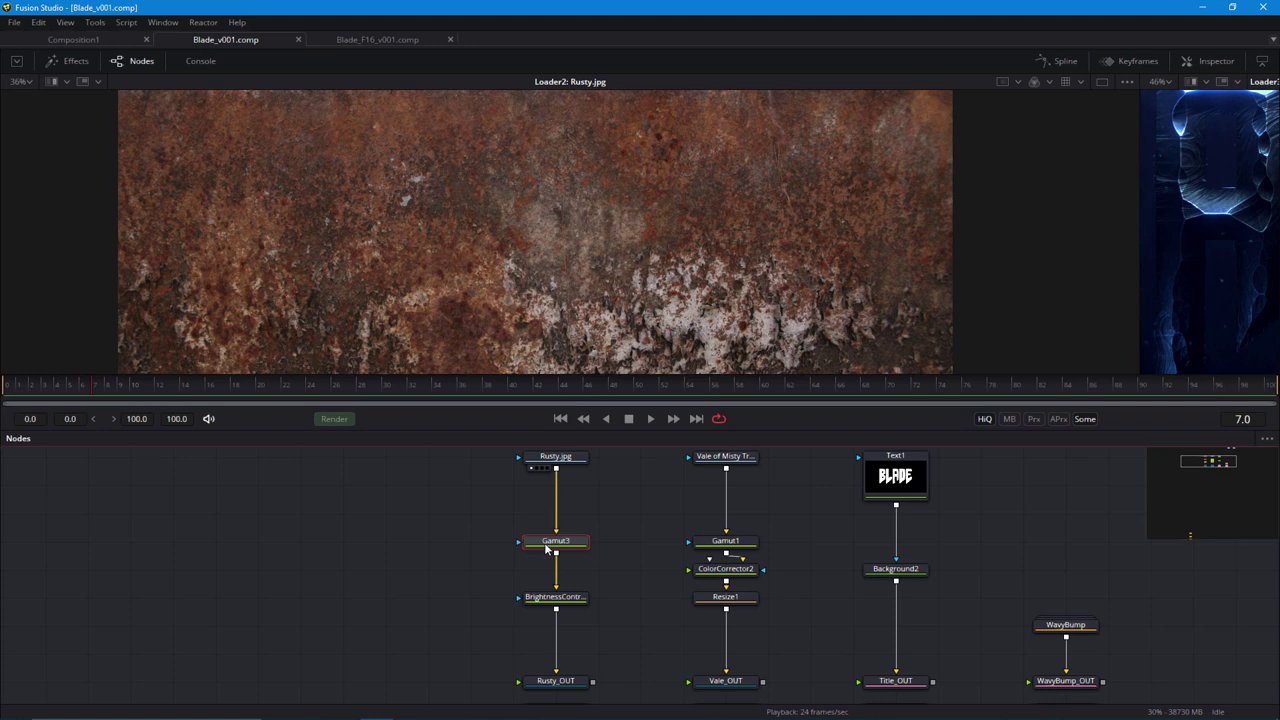
left_click_drag(534, 522, 433, 258)
left_click_drag(494, 543, 472, 517)
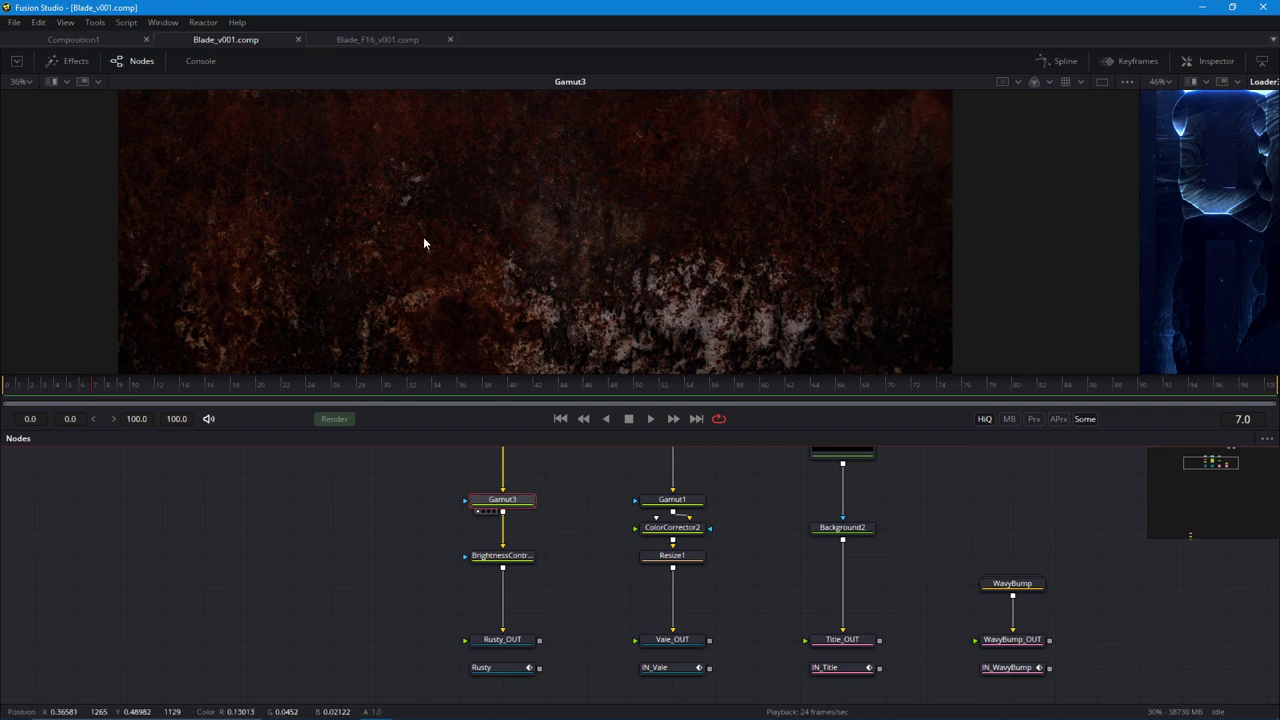
Apply a LUT to the first viewer and show the BrightnessContrast1 node of the rusty texture branch there.
right_click(442, 281)
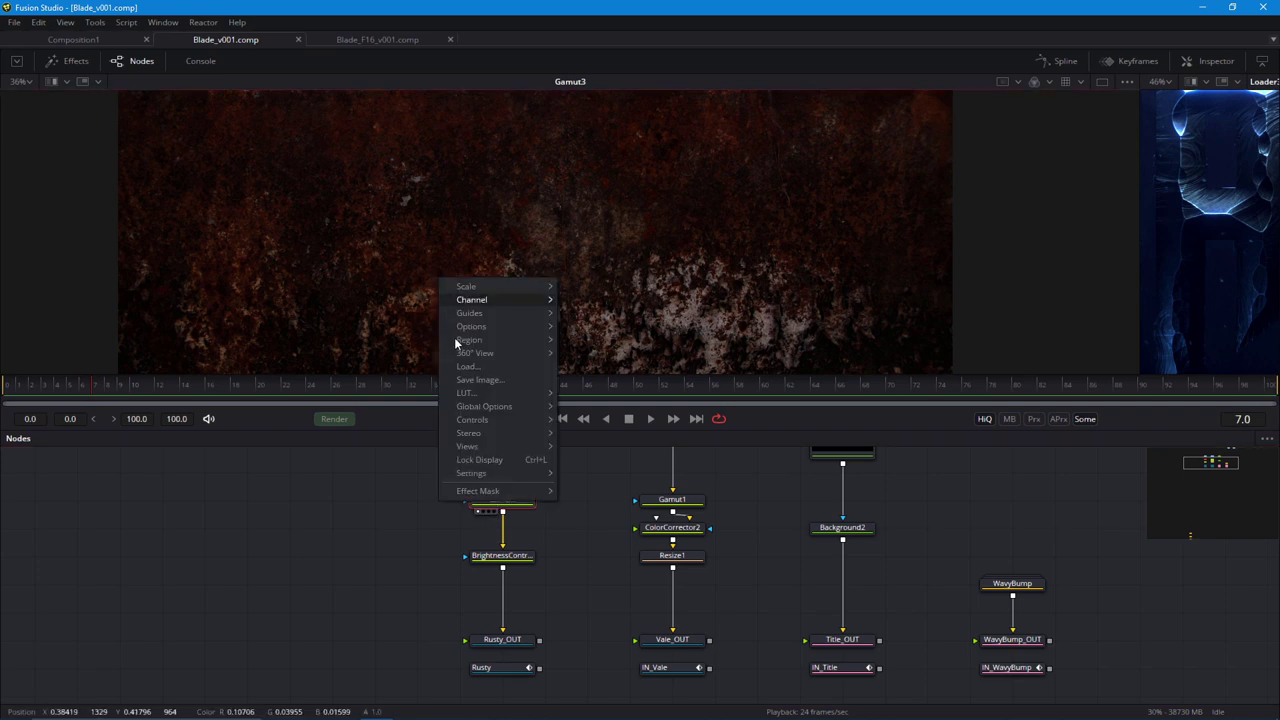
mouse_move(487, 396)
left_click(578, 398)
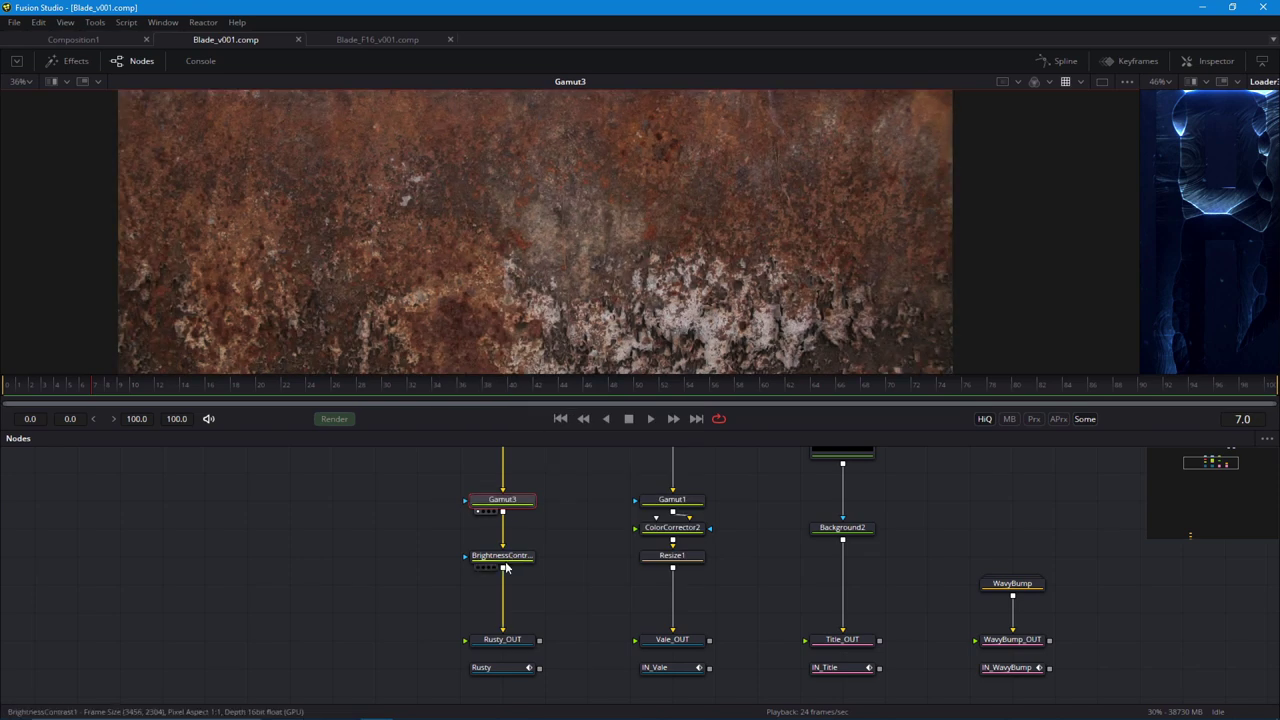
left_click_drag(503, 528, 430, 330)
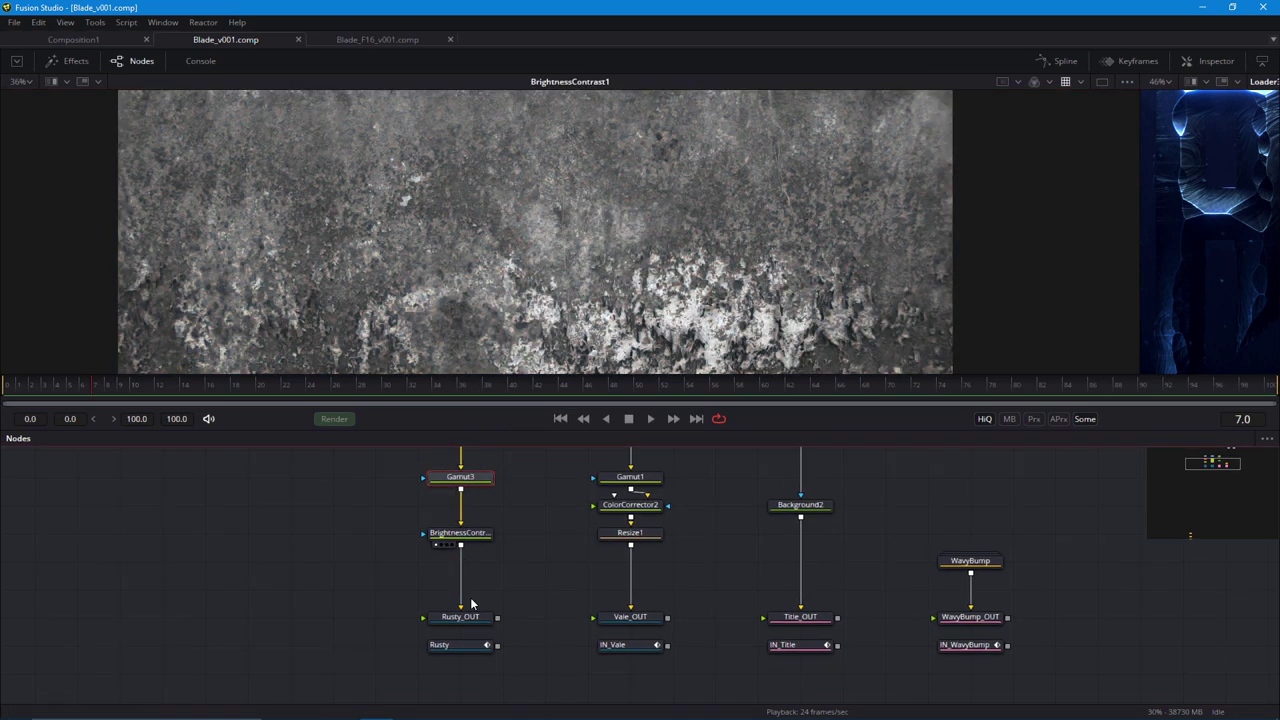
scroll(466, 580, "down", 2)
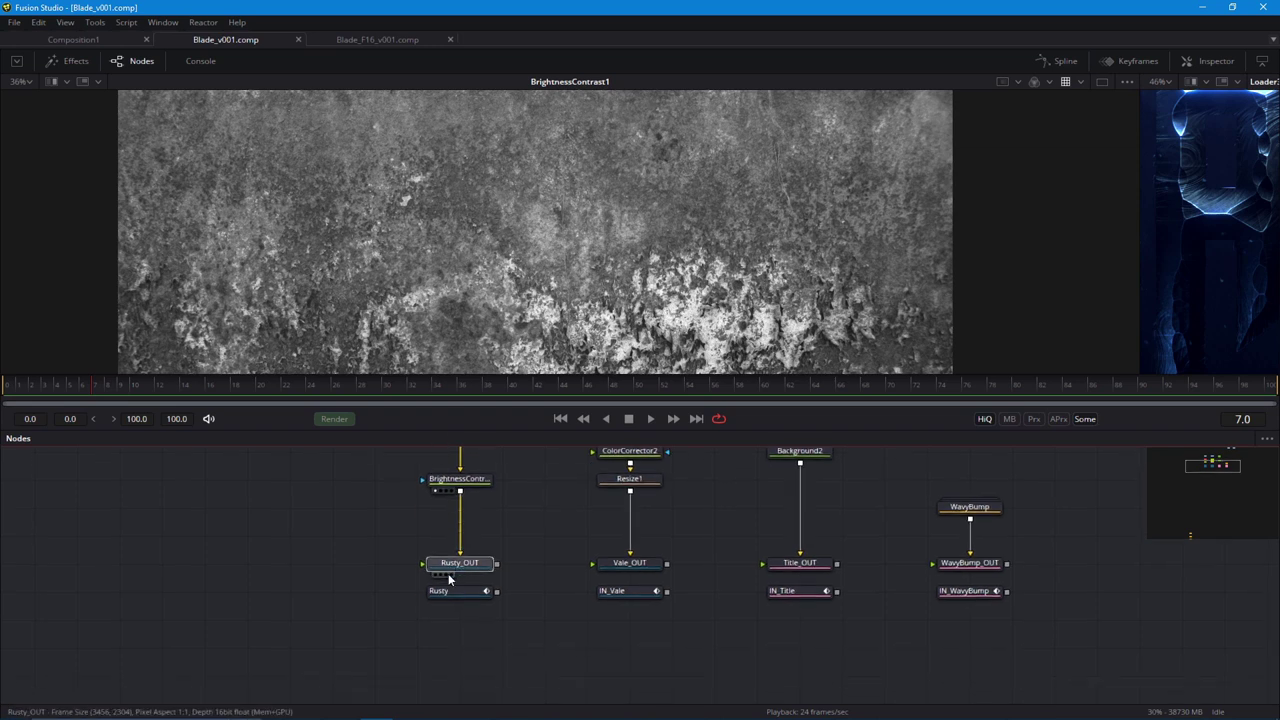
Open the Inspector on the Rusty link node's Input setting and clear the second viewer.
left_click(449, 573)
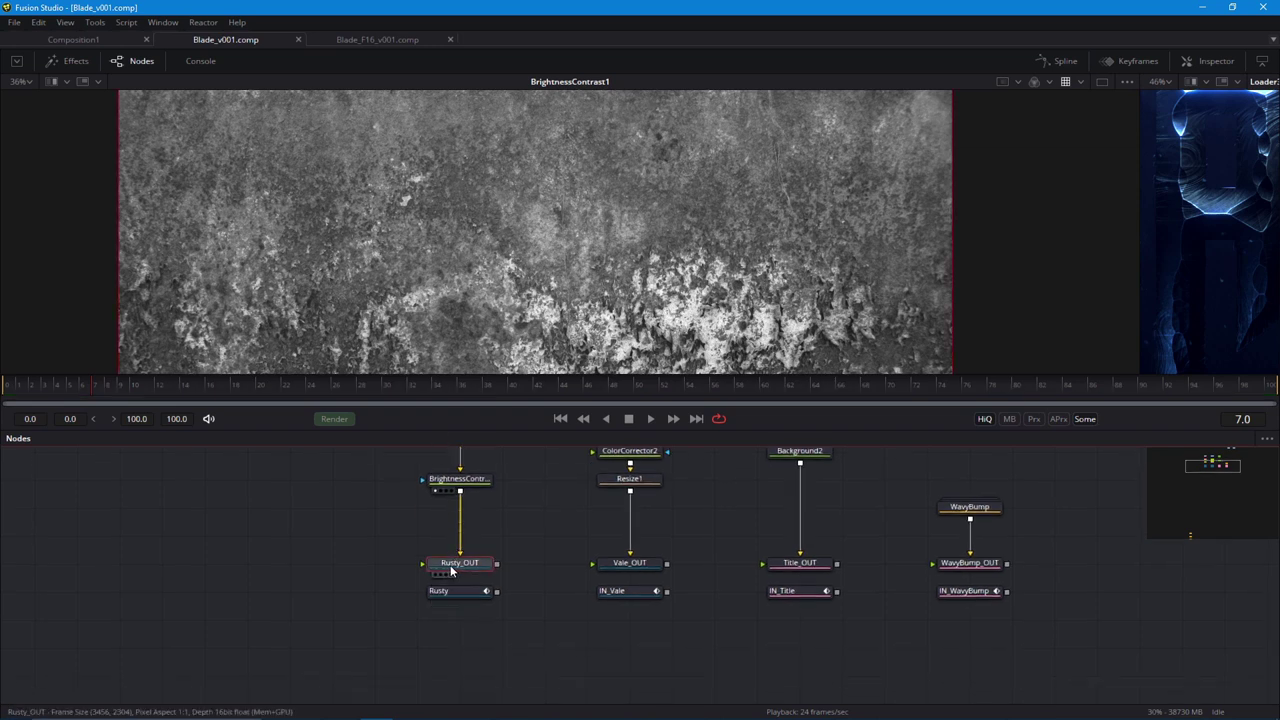
left_click(455, 590)
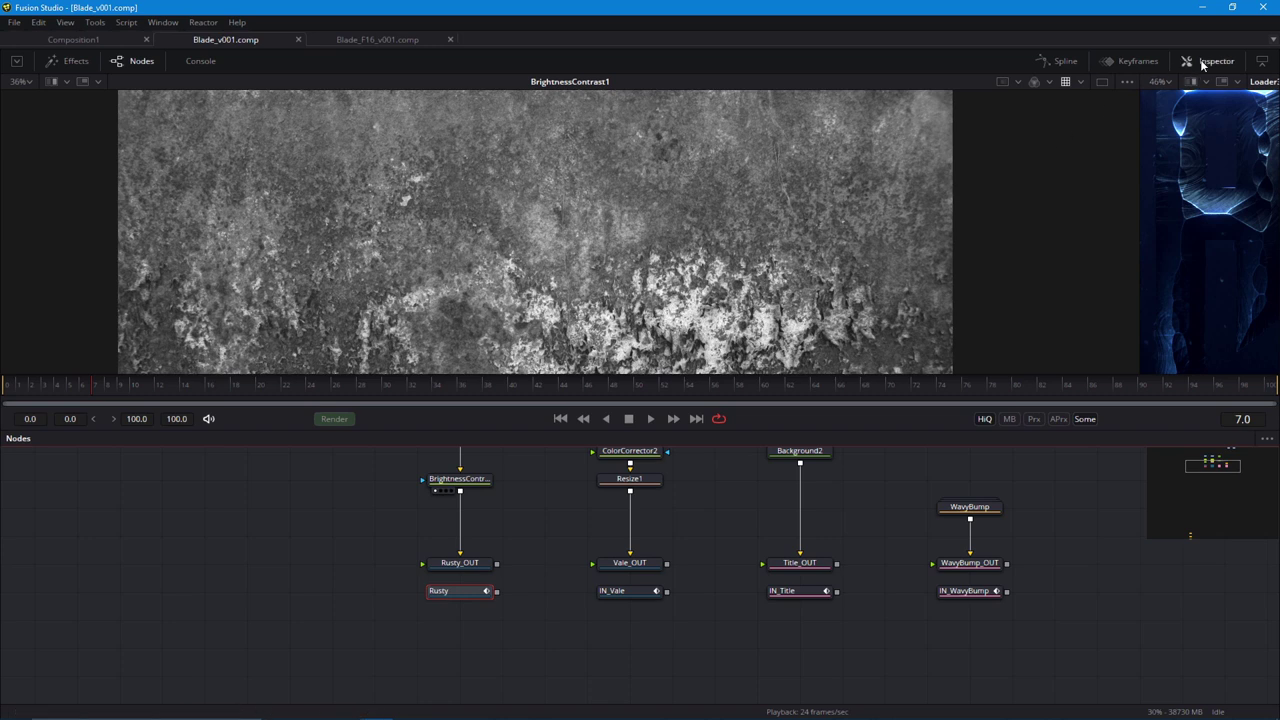
left_click(1203, 61)
left_click(442, 603)
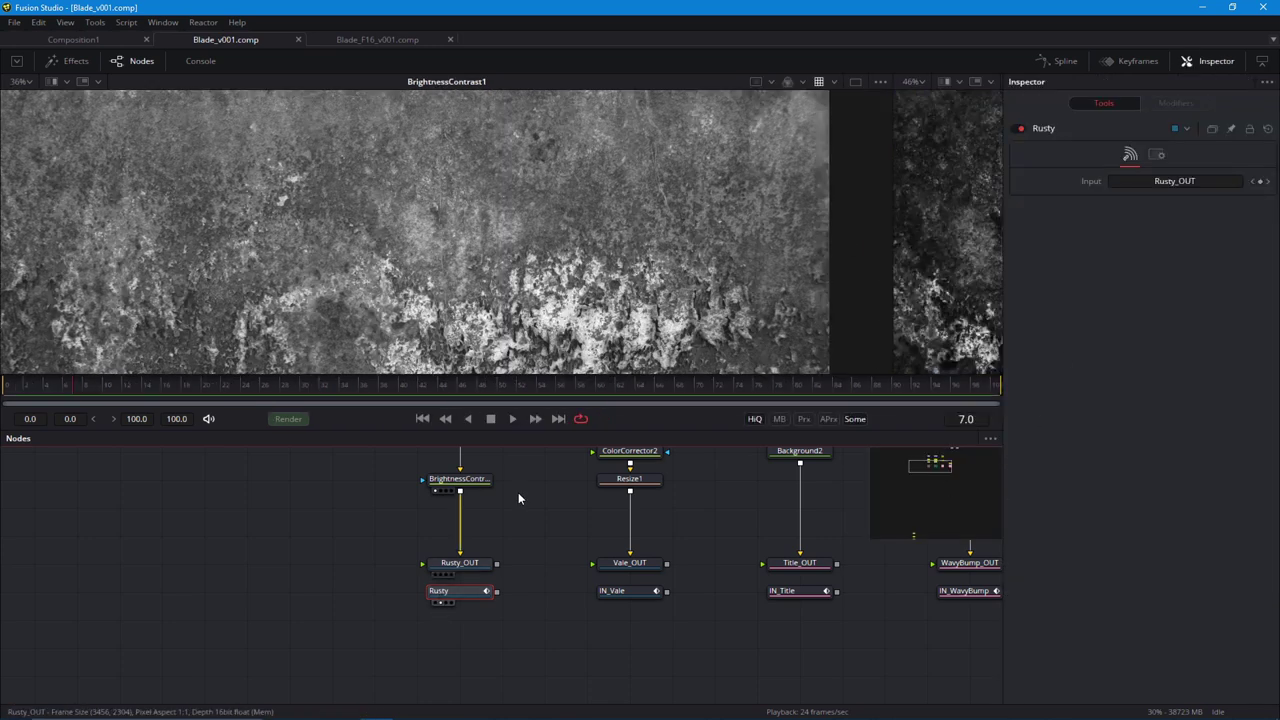
key("2")
Widen the second viewer at the first viewer's expense and slightly widen the Inspector.
left_click_drag(892, 295, 756, 308)
scroll(490, 302, "down", 2)
scroll(474, 276, "up", 1)
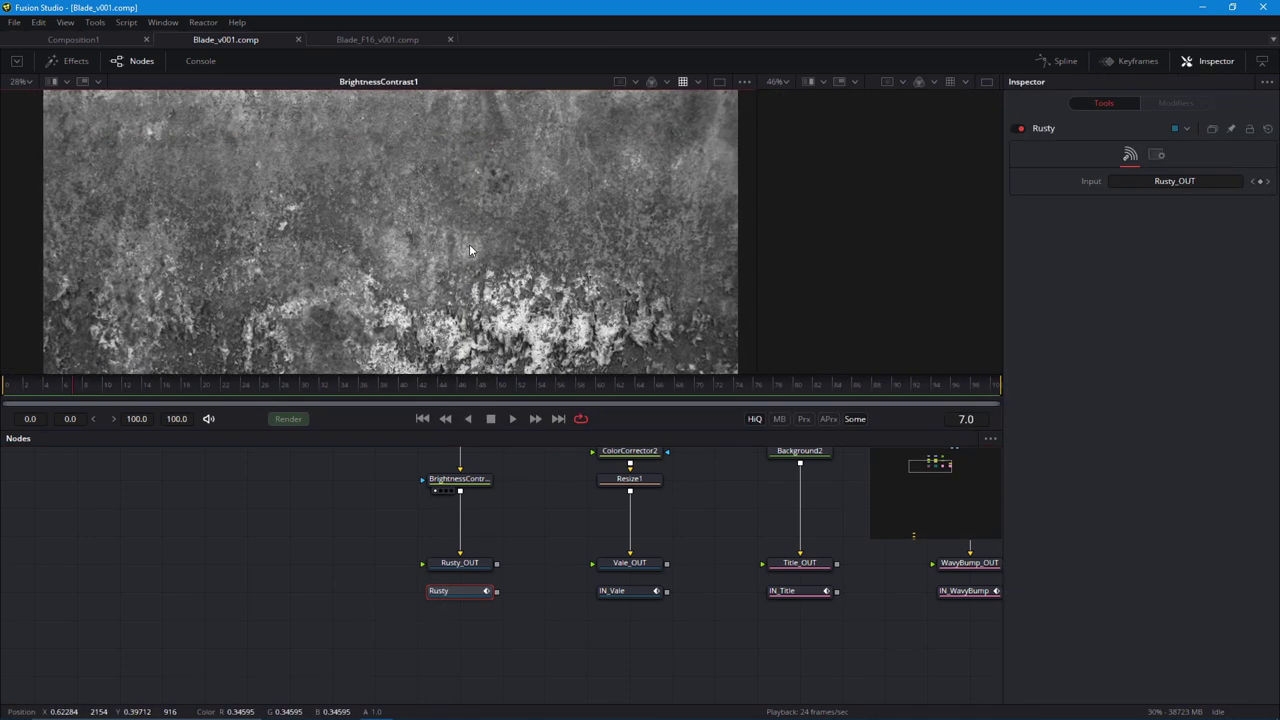
left_click_drag(1003, 340, 1000, 348)
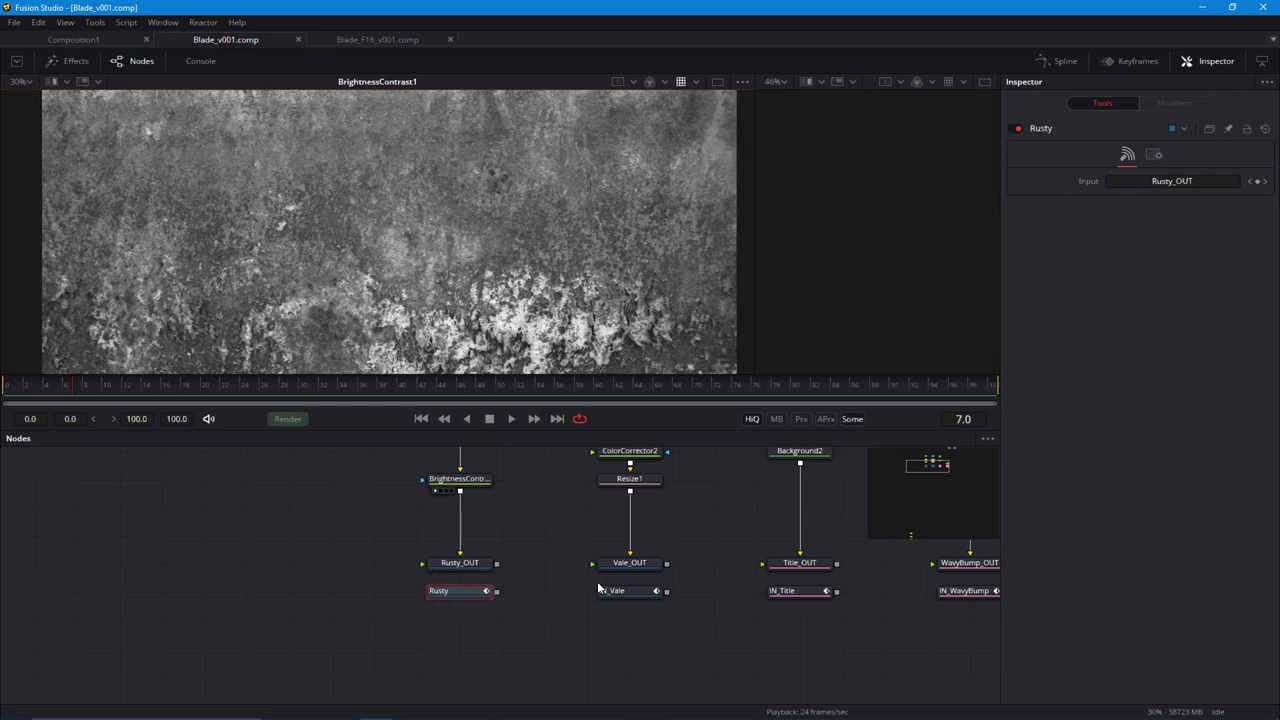
Show the Vale of Misty Trees Aerial.mov loader in the first viewer and play the clip.
left_click_drag(584, 497, 518, 604)
scroll(518, 602, "down", 2)
left_click_drag(509, 526, 504, 584)
scroll(504, 584, "up", 4)
left_click(542, 512)
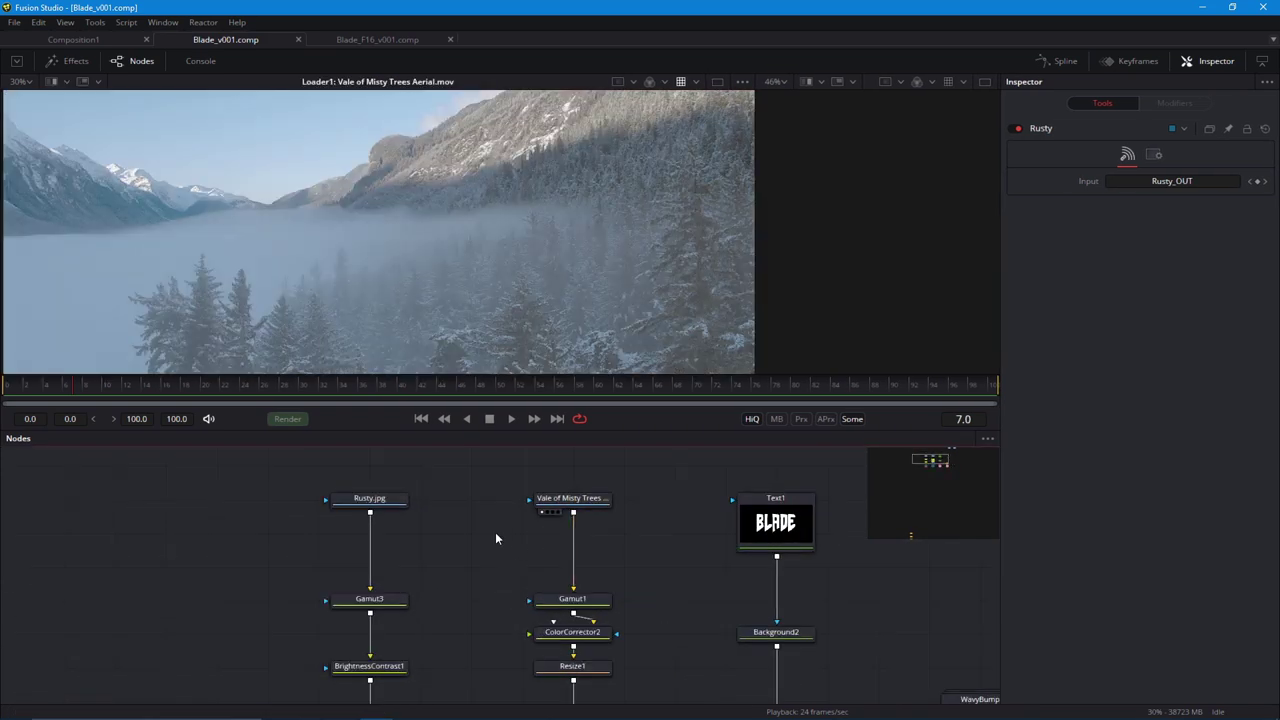
scroll(321, 312, "down", 3)
scroll(322, 317, "up", 2)
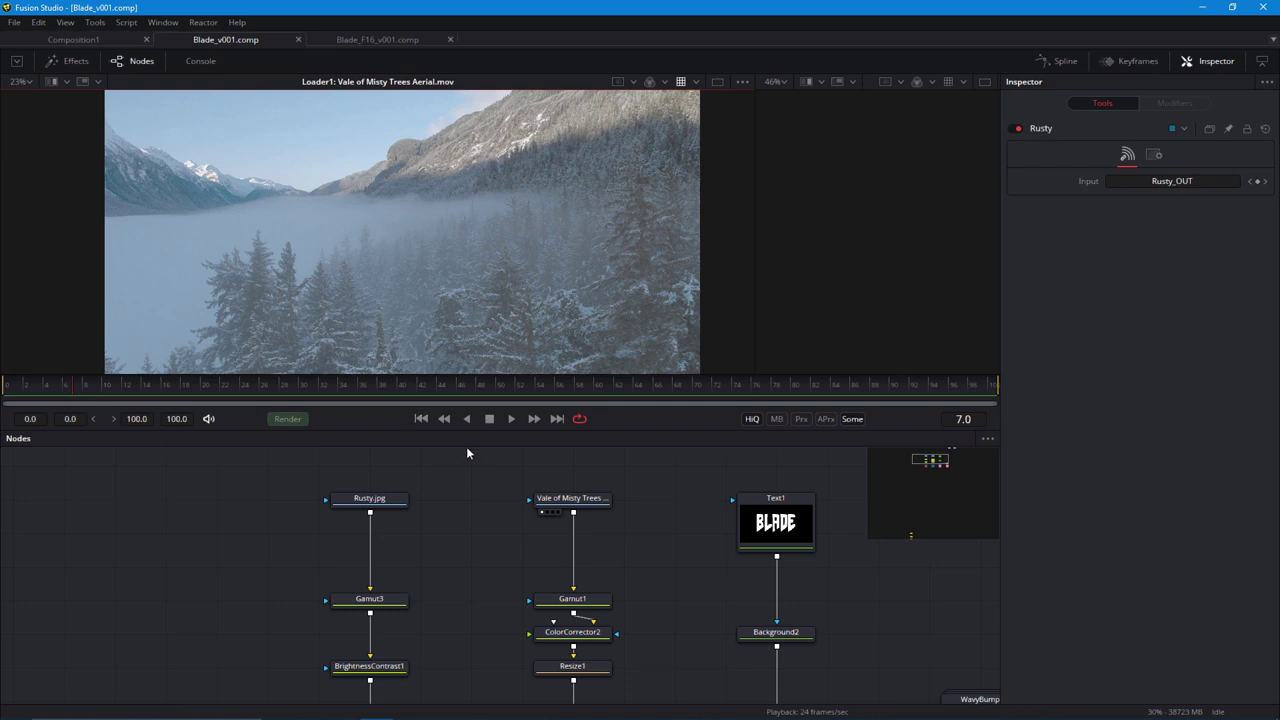
scroll(380, 320, "down", 1)
scroll(383, 331, "up", 1)
key("space")
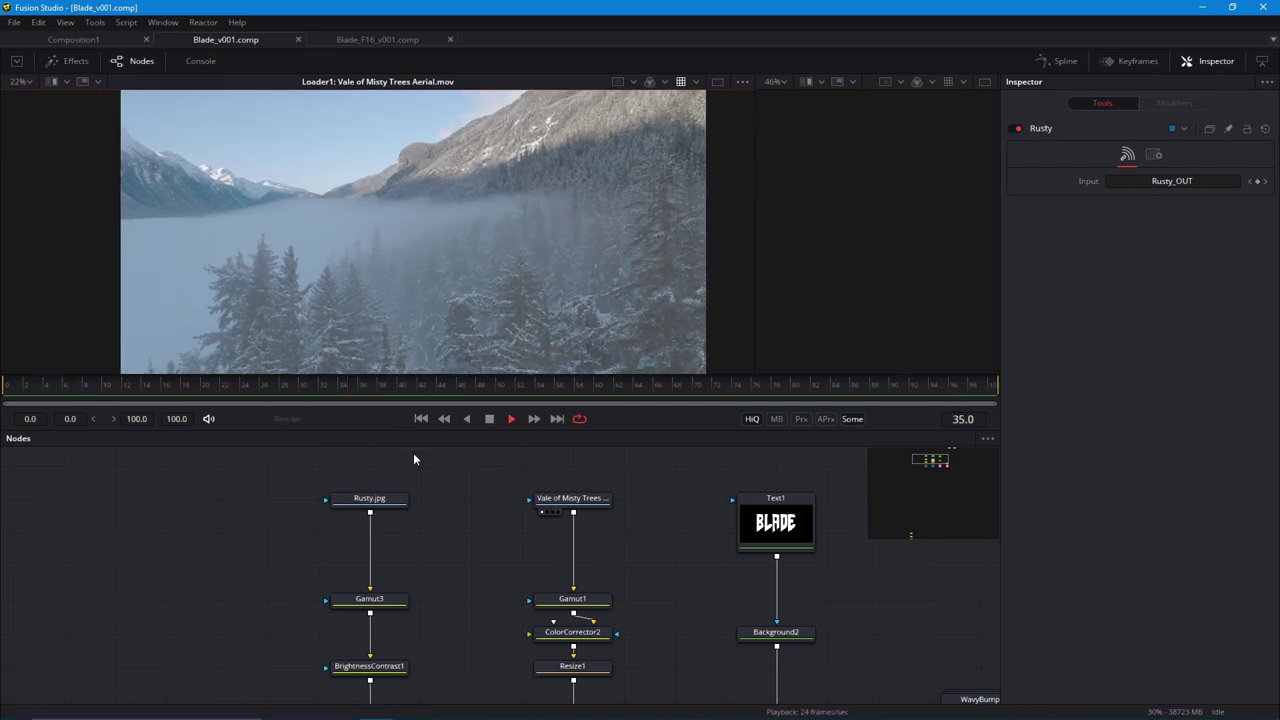
Preview the Gamut1, ColorCorrector2 and Resize1 nodes of the Vale branch in turn during playback.
left_click_drag(480, 560, 447, 509)
left_click(509, 562)
left_click_drag(486, 563, 434, 492)
left_click(458, 523)
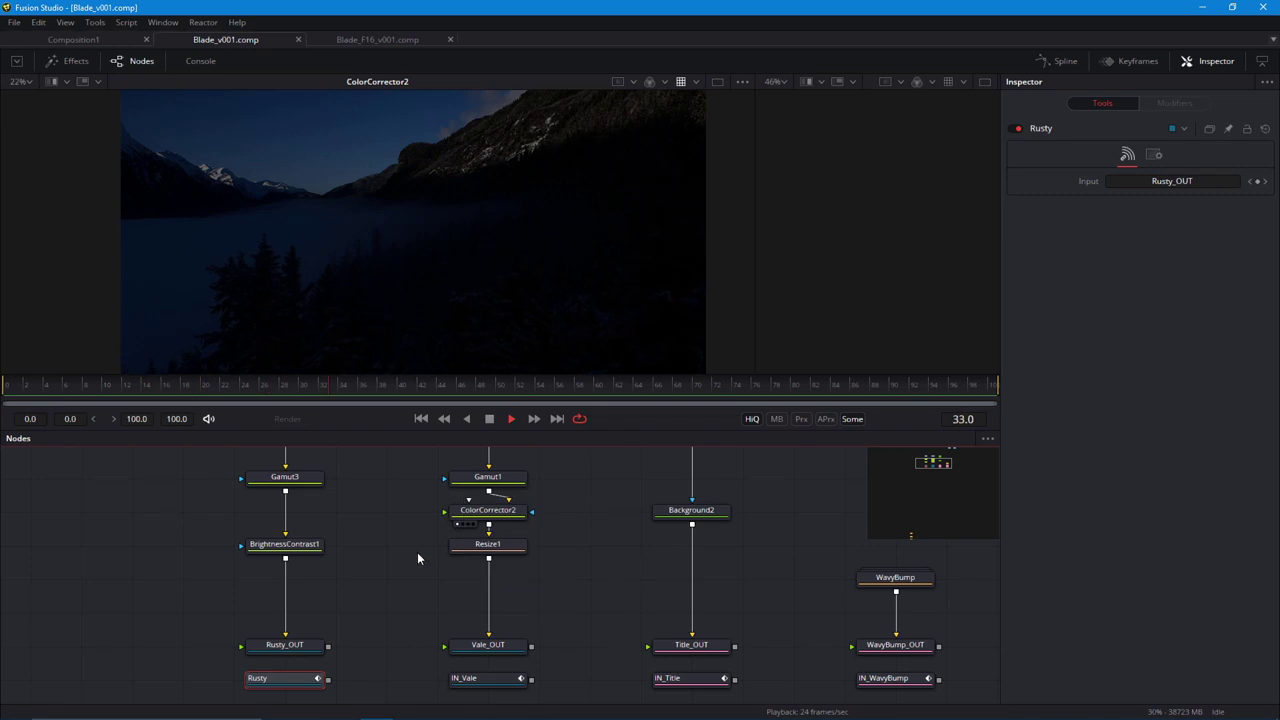
scroll(435, 492, "down", 1)
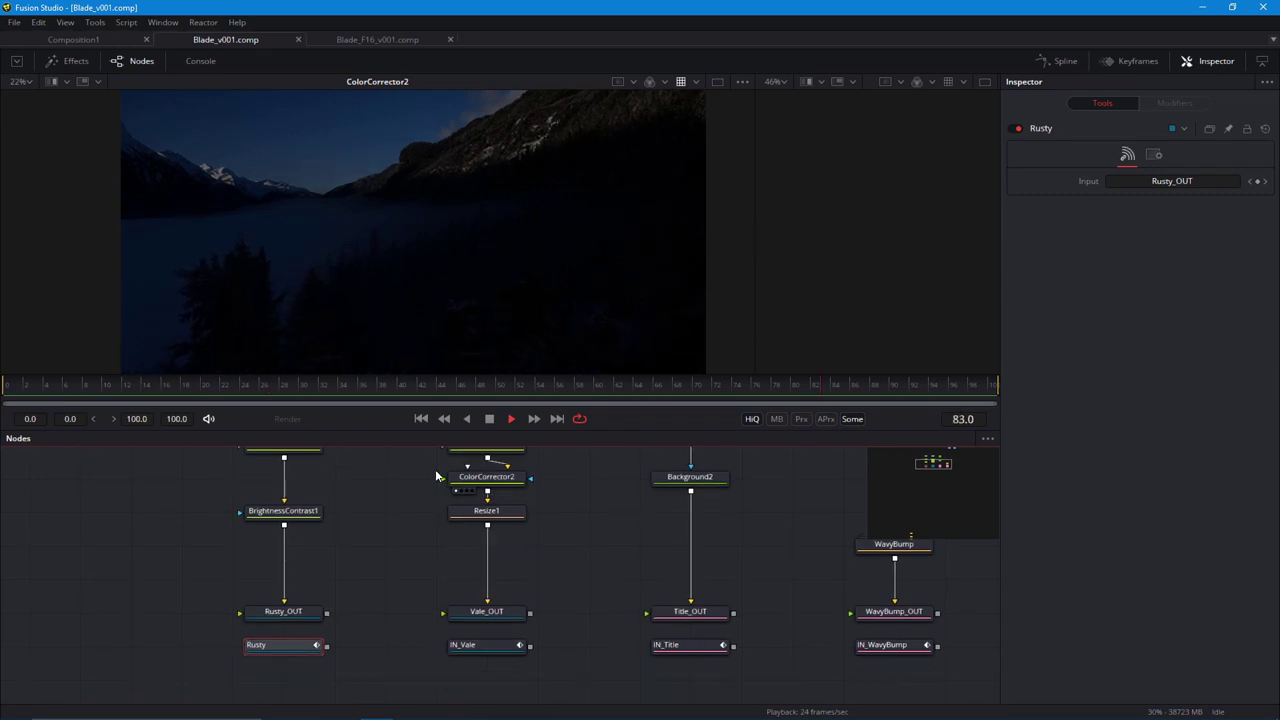
left_click(458, 524)
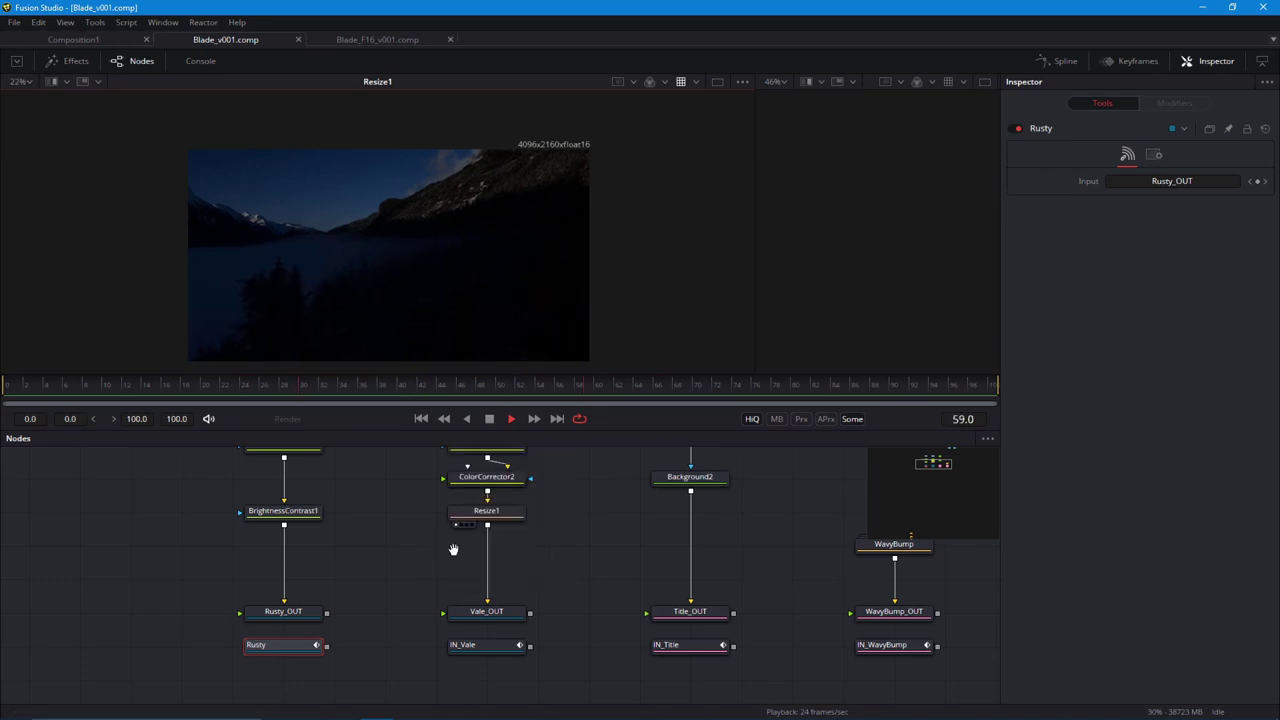
Return to frame 0 and show the title branch's Text1 and Background2 nodes in the first viewer.
left_click_drag(452, 548, 450, 534)
left_click_drag(811, 572, 641, 588)
scroll(457, 571, "up", 5)
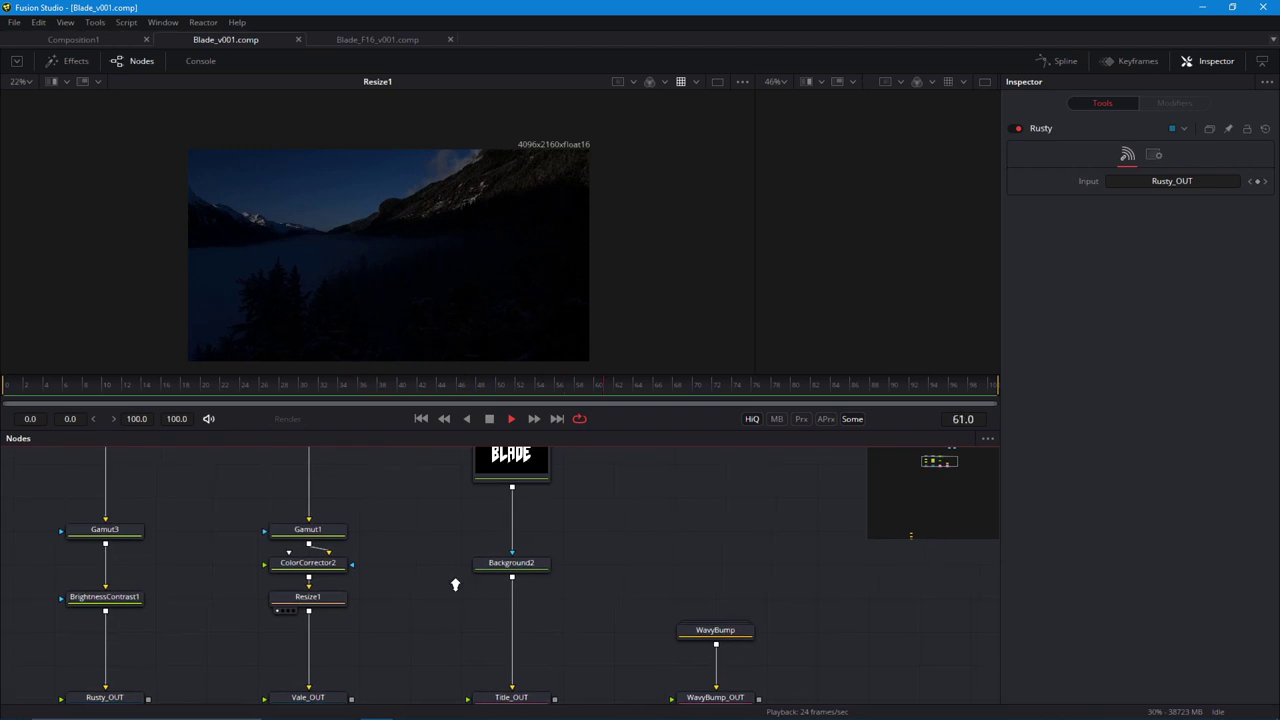
left_click_drag(498, 561, 490, 592)
left_click(421, 419)
left_click_drag(500, 490, 443, 345)
left_click_drag(463, 560, 445, 480)
left_click_drag(491, 576, 495, 515)
left_click(518, 485)
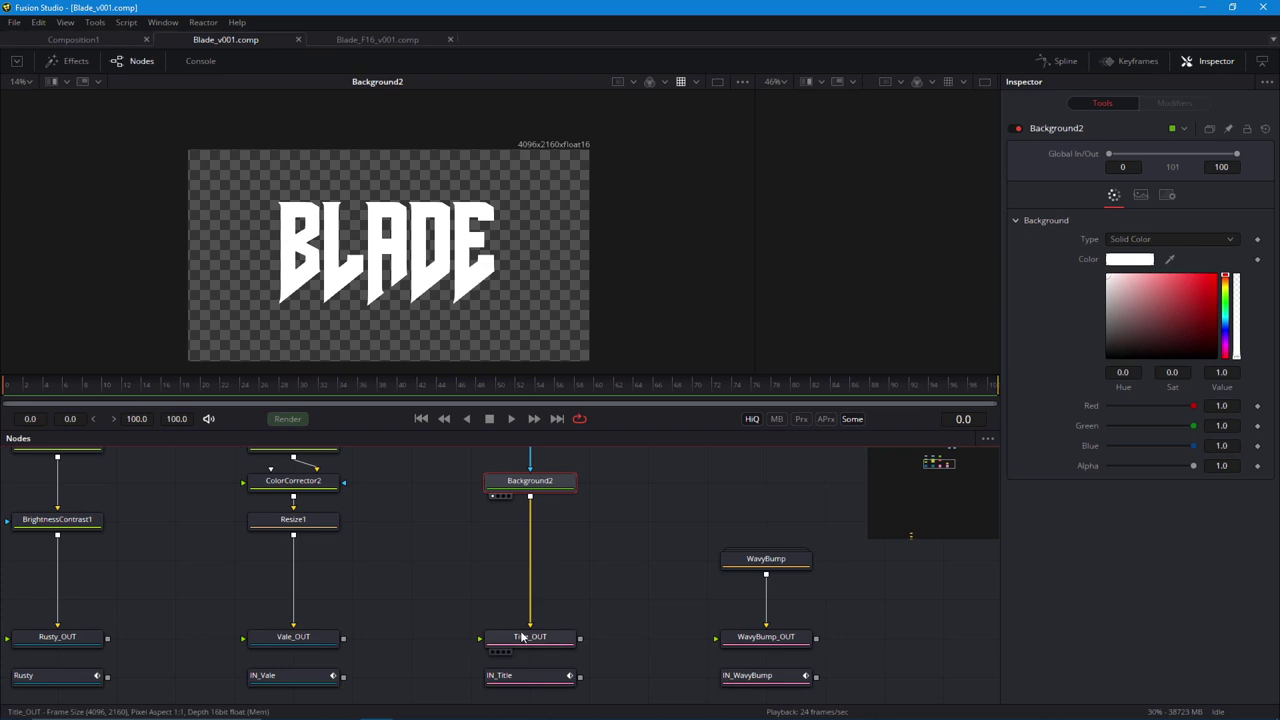
Review the title branch's output nodes and select the WavyBump, WavyBump_OUT and IN_WavyBump nodes together.
scroll(512, 679, "down", 2)
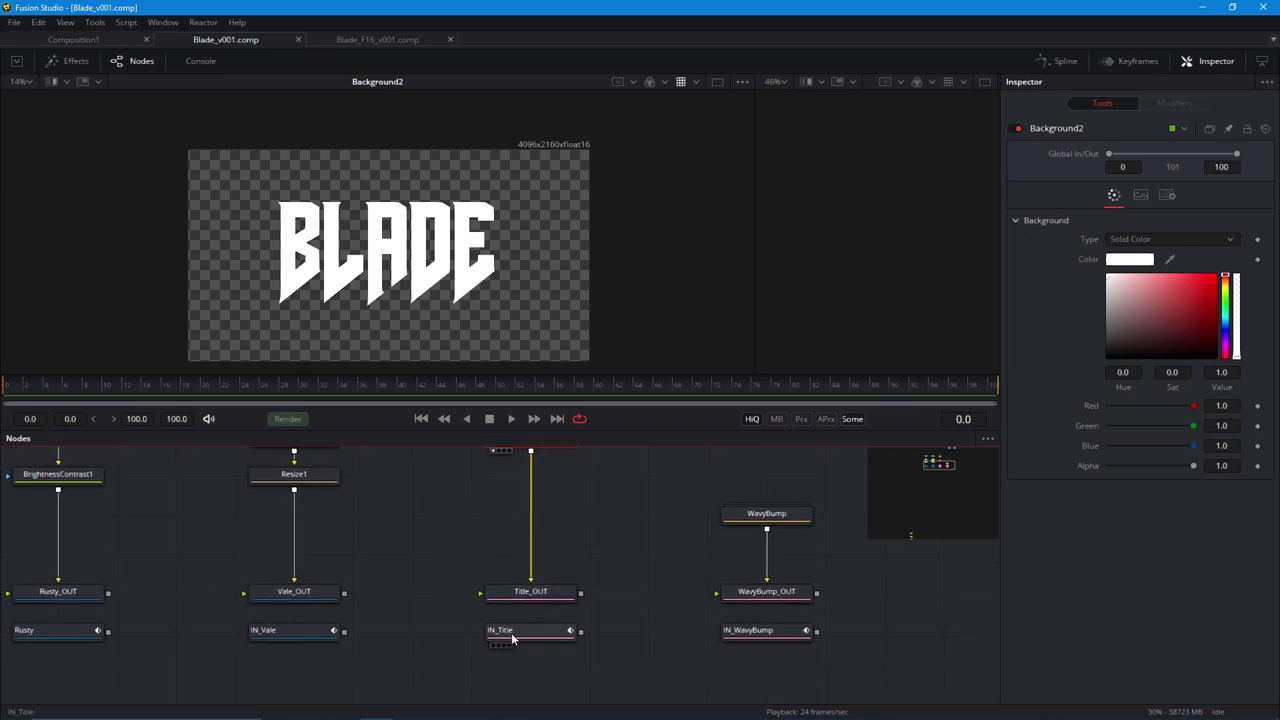
scroll(517, 595, "up", 5)
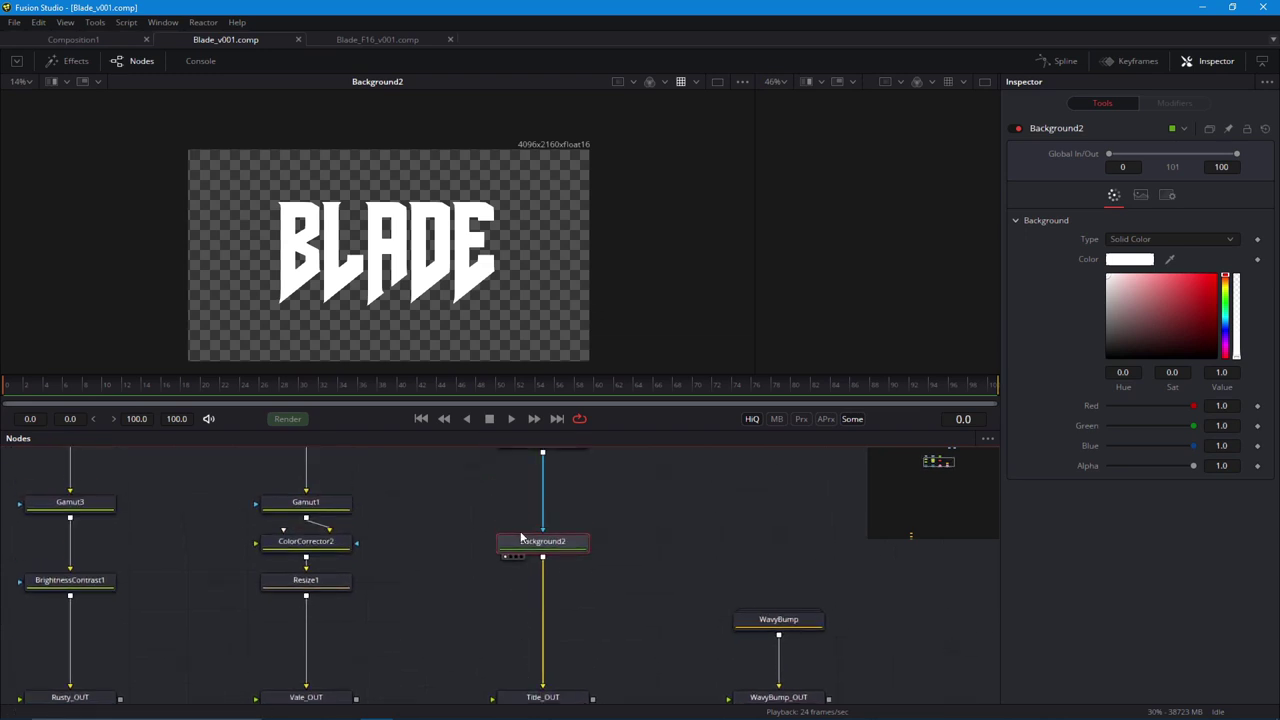
scroll(532, 476, "up", 2)
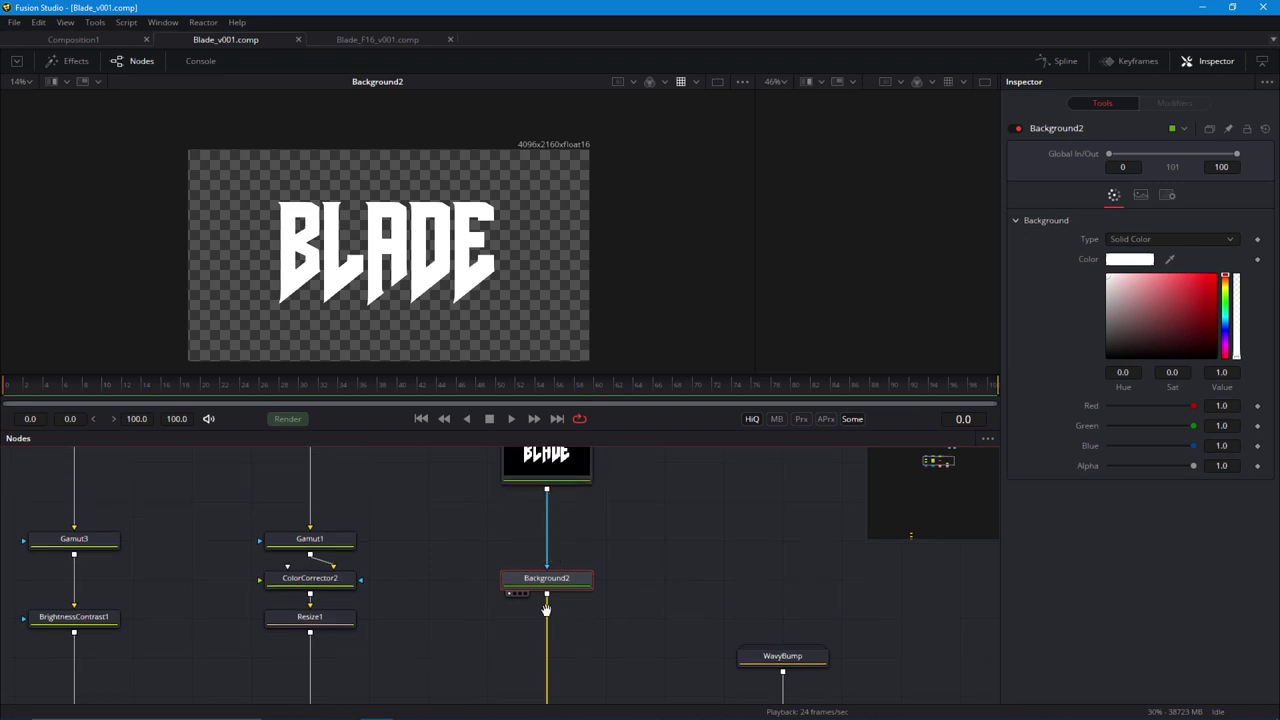
left_click_drag(546, 610, 543, 498)
scroll(488, 612, "down", 2)
left_click_drag(488, 608, 425, 613)
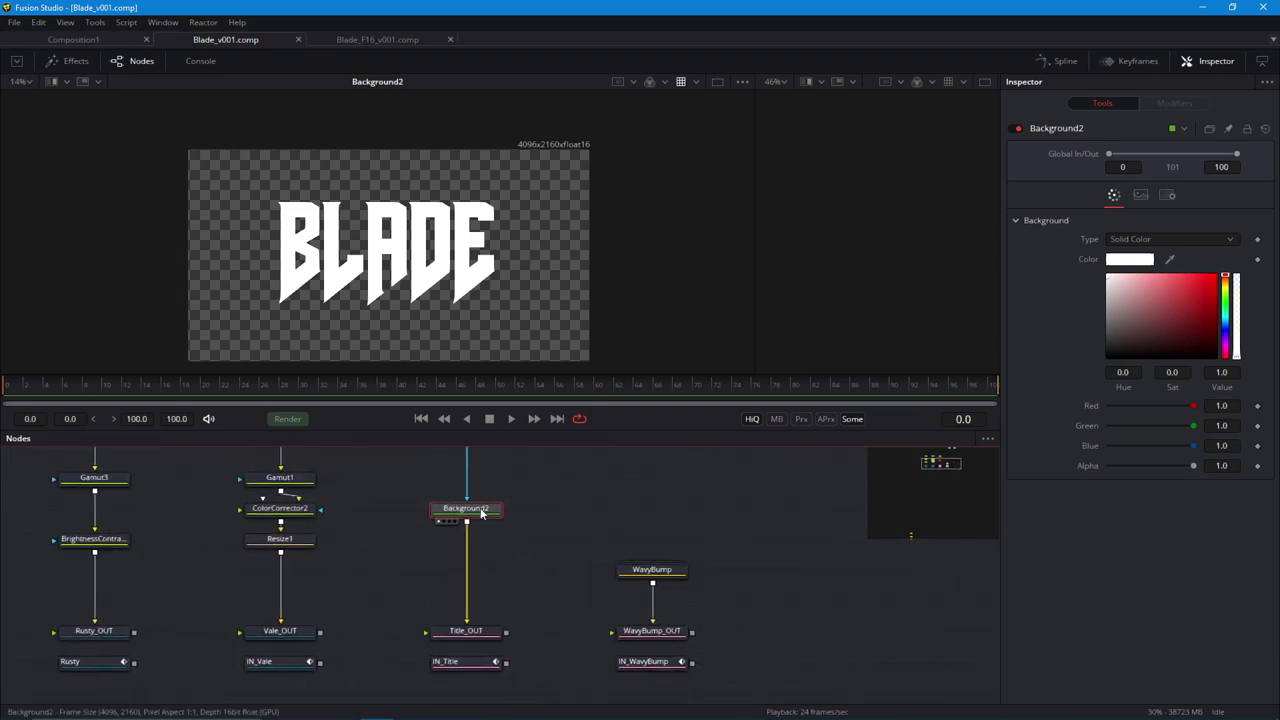
left_click_drag(511, 517, 660, 675)
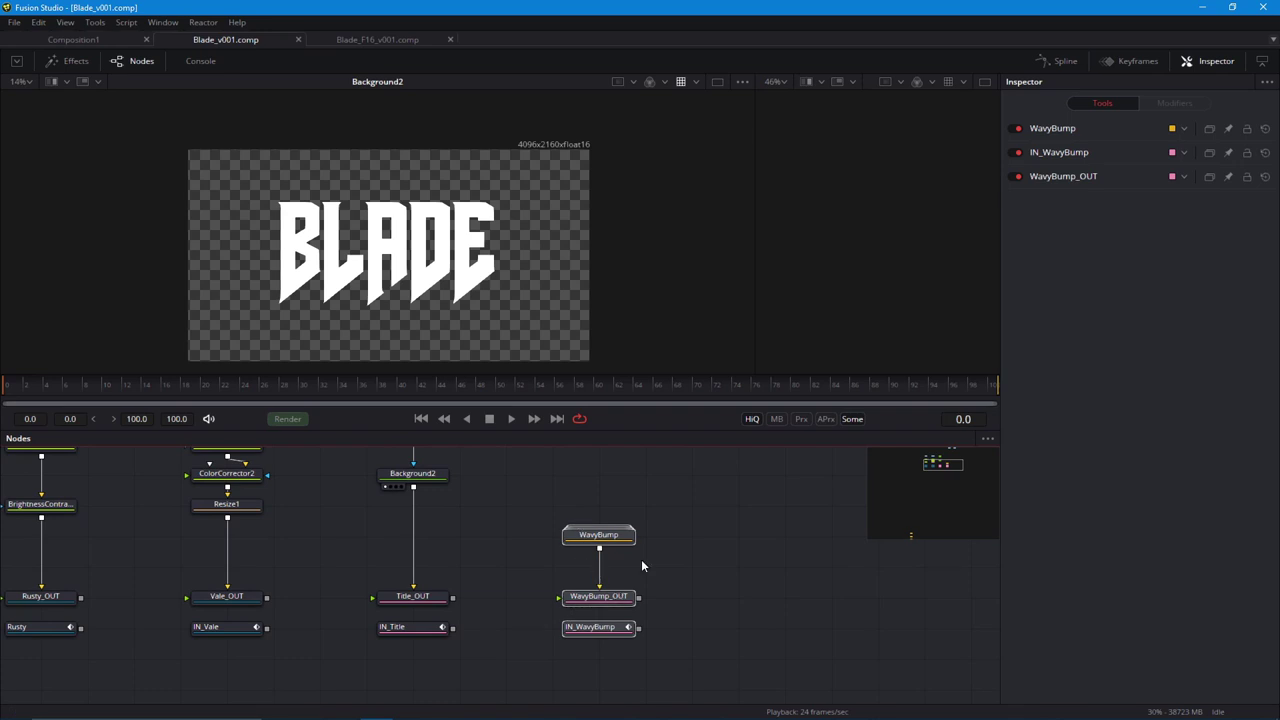
scroll(599, 491, "left", 2)
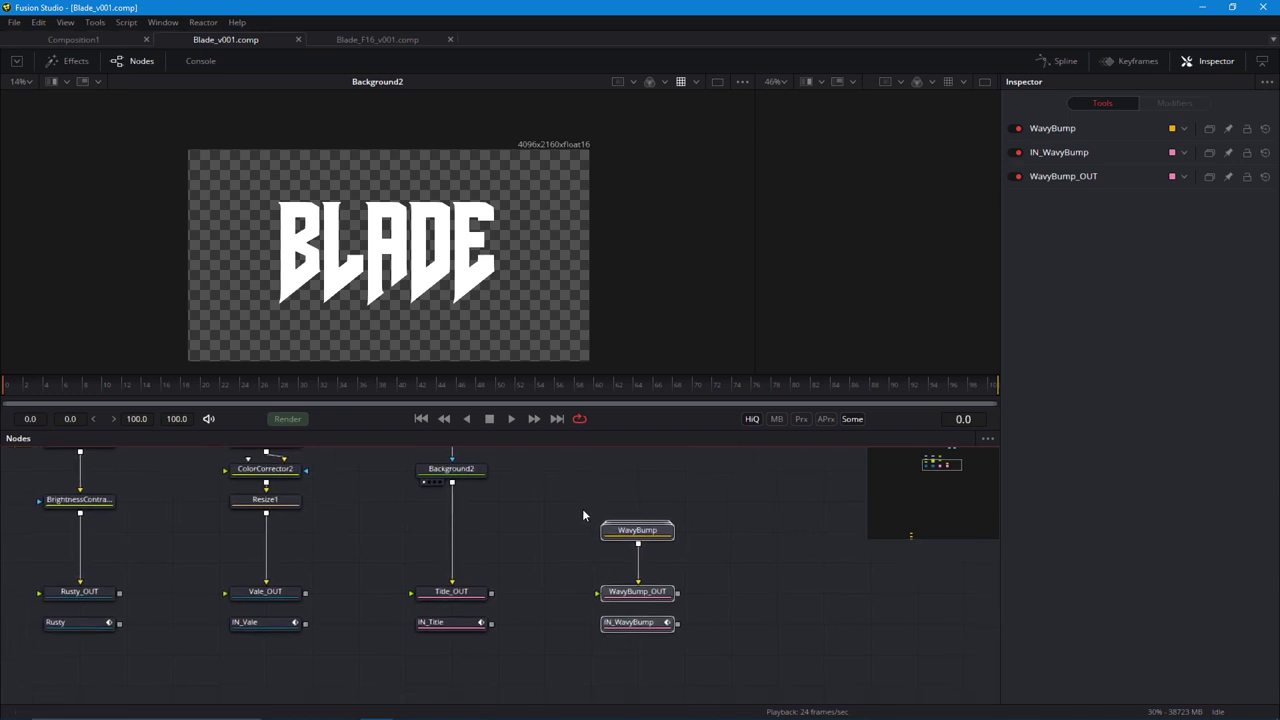
left_click(580, 553)
scroll(610, 528, "left", 3)
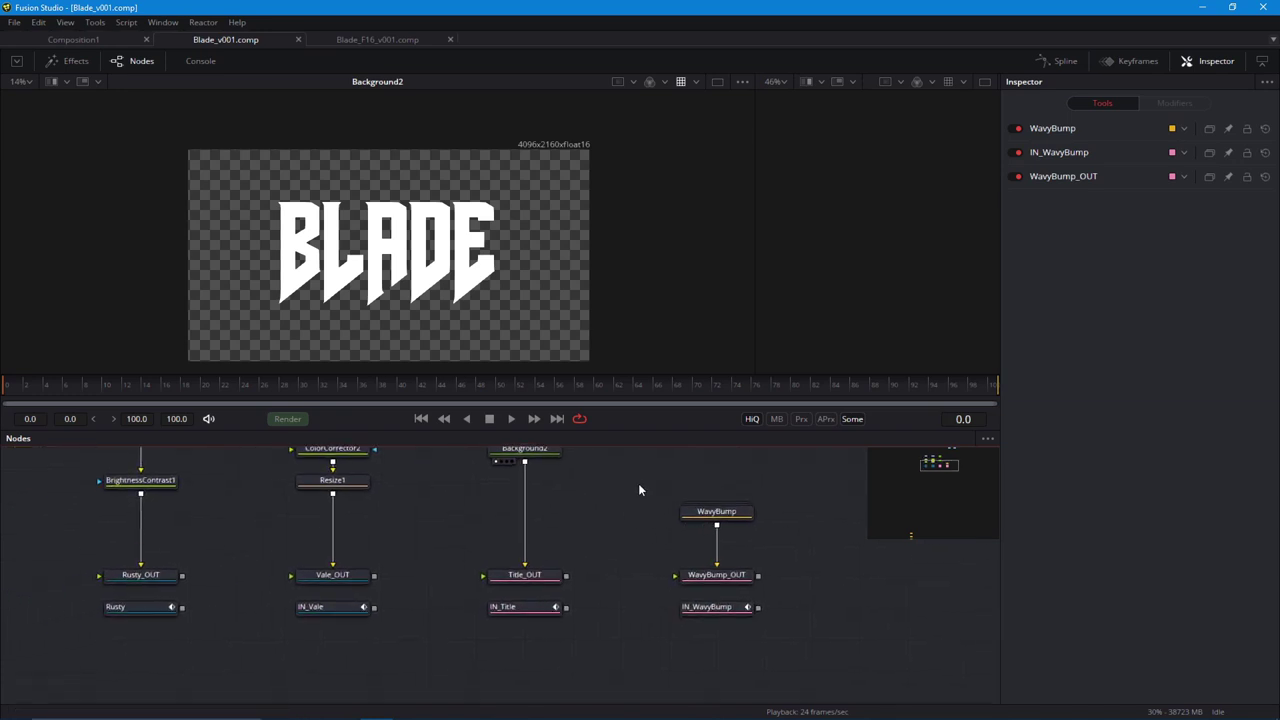
left_click_drag(638, 484, 767, 625)
Locate the separate Steam, LensFlare and Snow group of nodes and show Steam in the first viewer.
scroll(631, 615, "down", 5)
left_click_drag(360, 577, 243, 569)
scroll(376, 560, "down", 3)
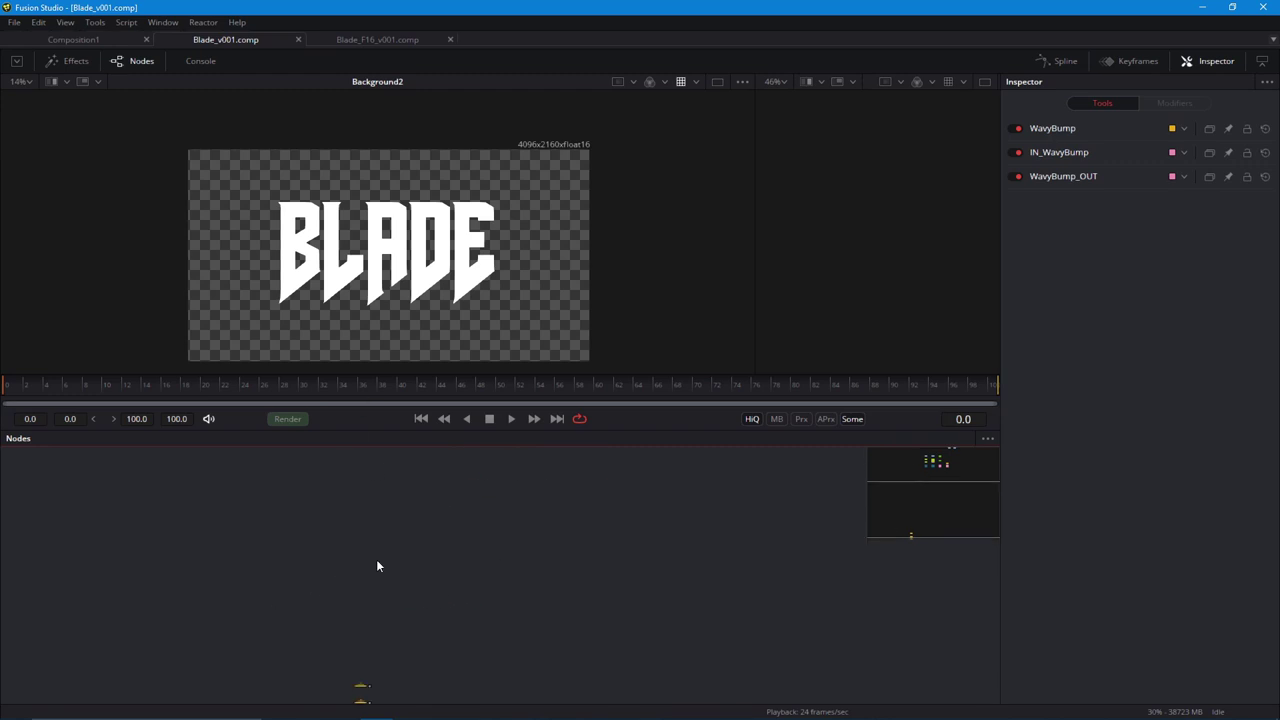
left_click_drag(377, 561, 372, 393)
left_click_drag(453, 447, 655, 450)
scroll(634, 617, "up", 5)
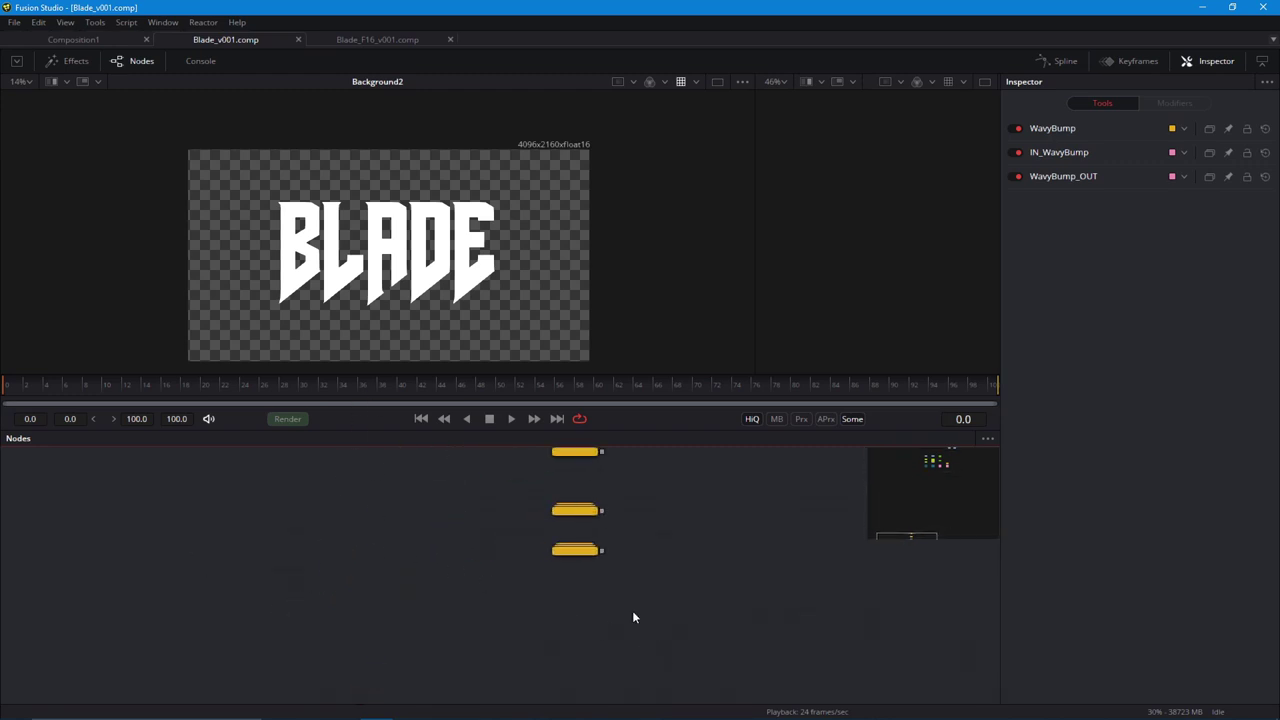
left_click_drag(584, 551, 480, 629)
scroll(480, 629, "up", 2)
left_click_drag(510, 473, 323, 351)
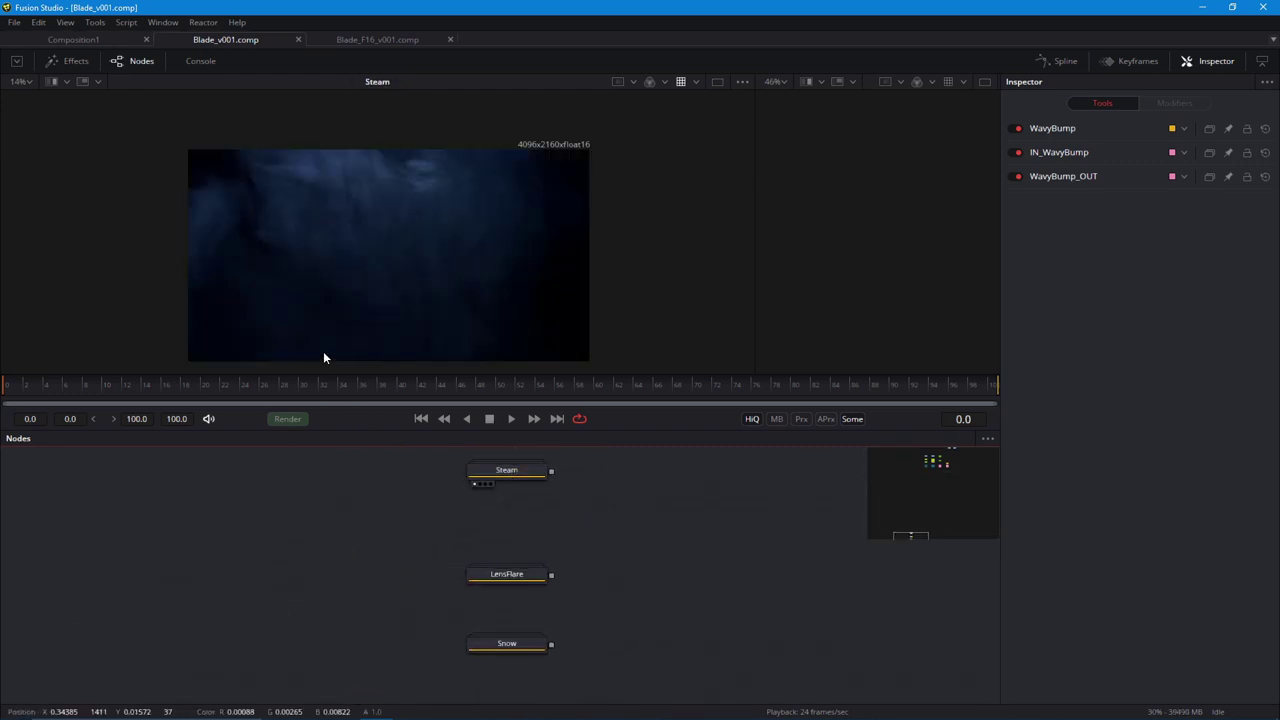
scroll(349, 301, "up", 2)
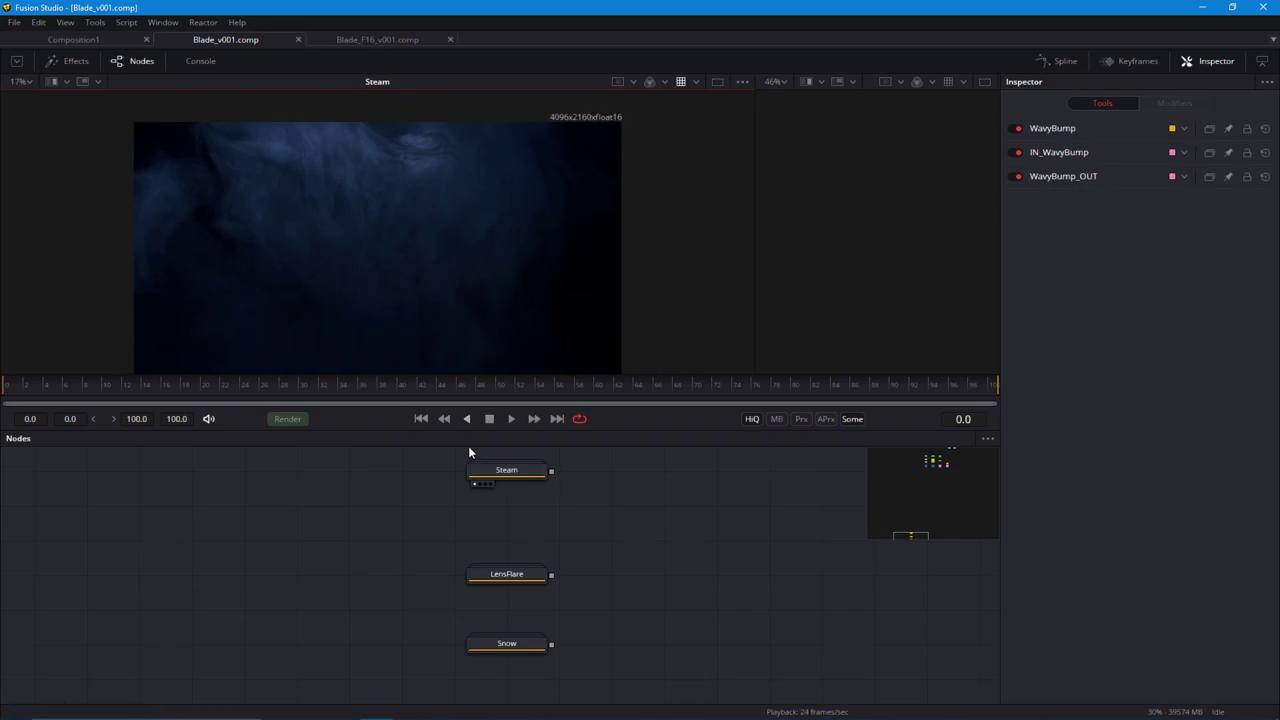
Play the composition and preview the Steam, LensFlare and Snow nodes in turn in the first viewer.
left_click(500, 471)
scroll(447, 521, "up", 1)
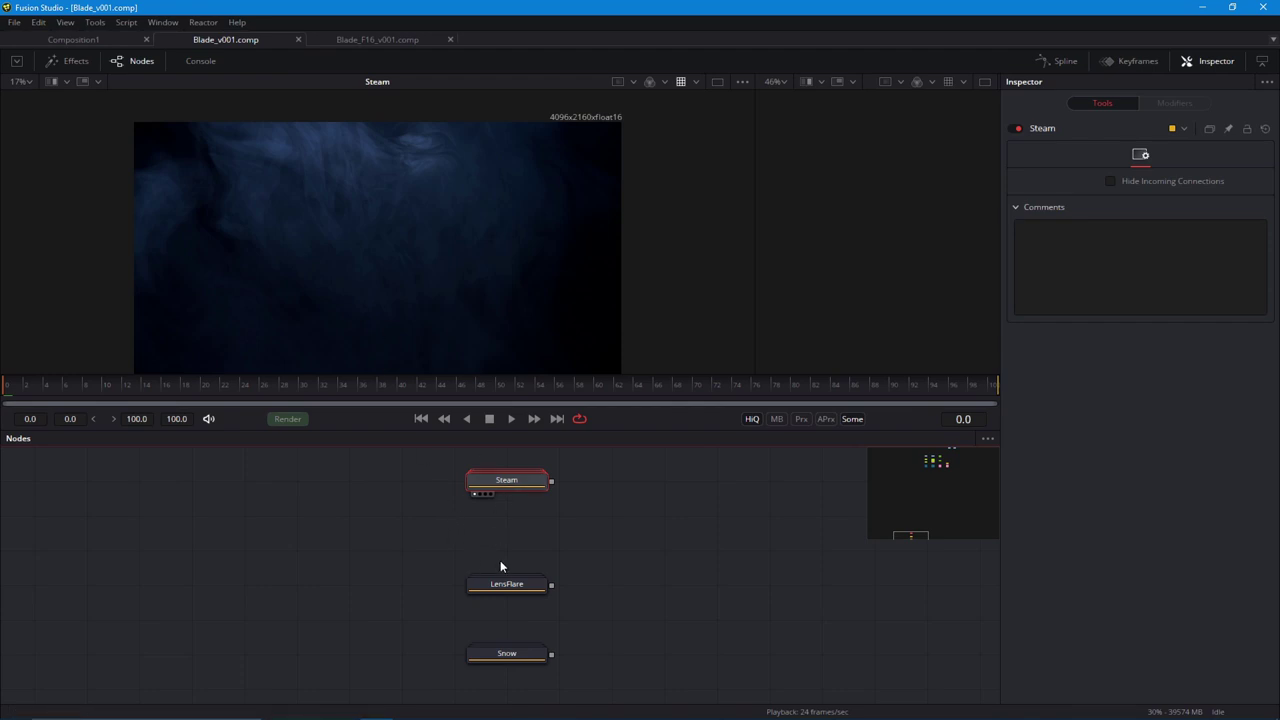
key("space")
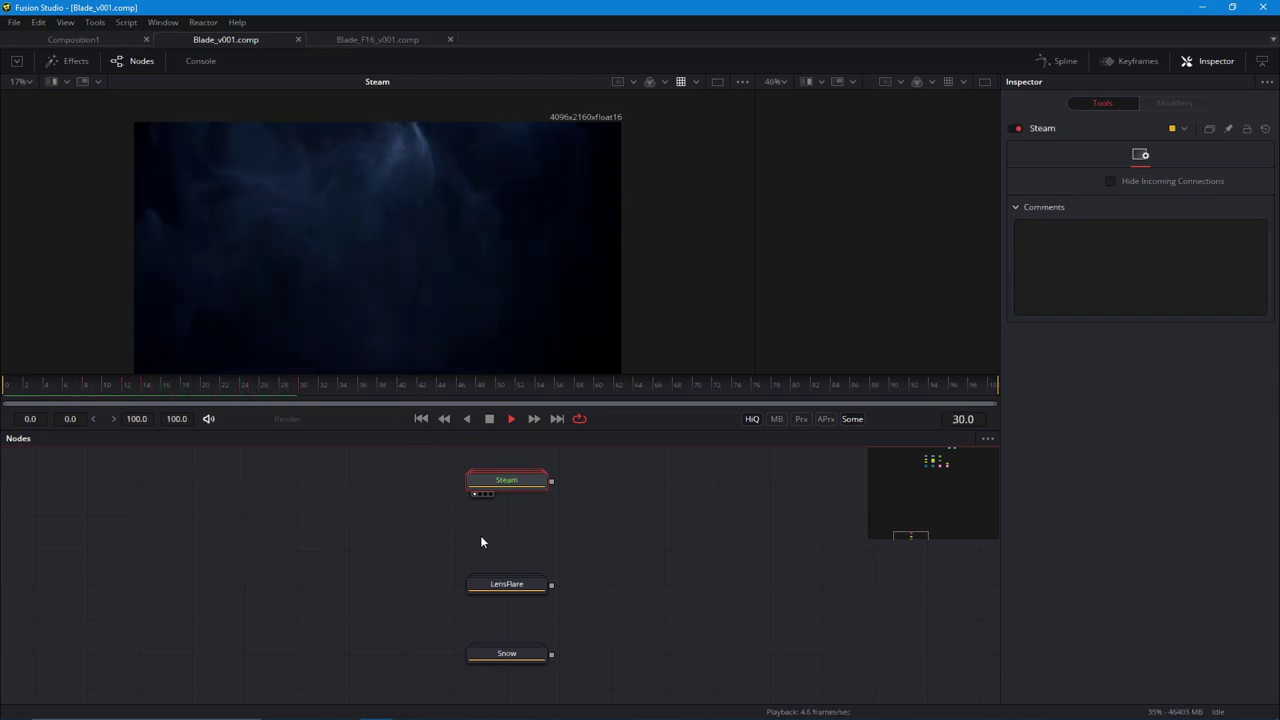
left_click(475, 598)
left_click(421, 419)
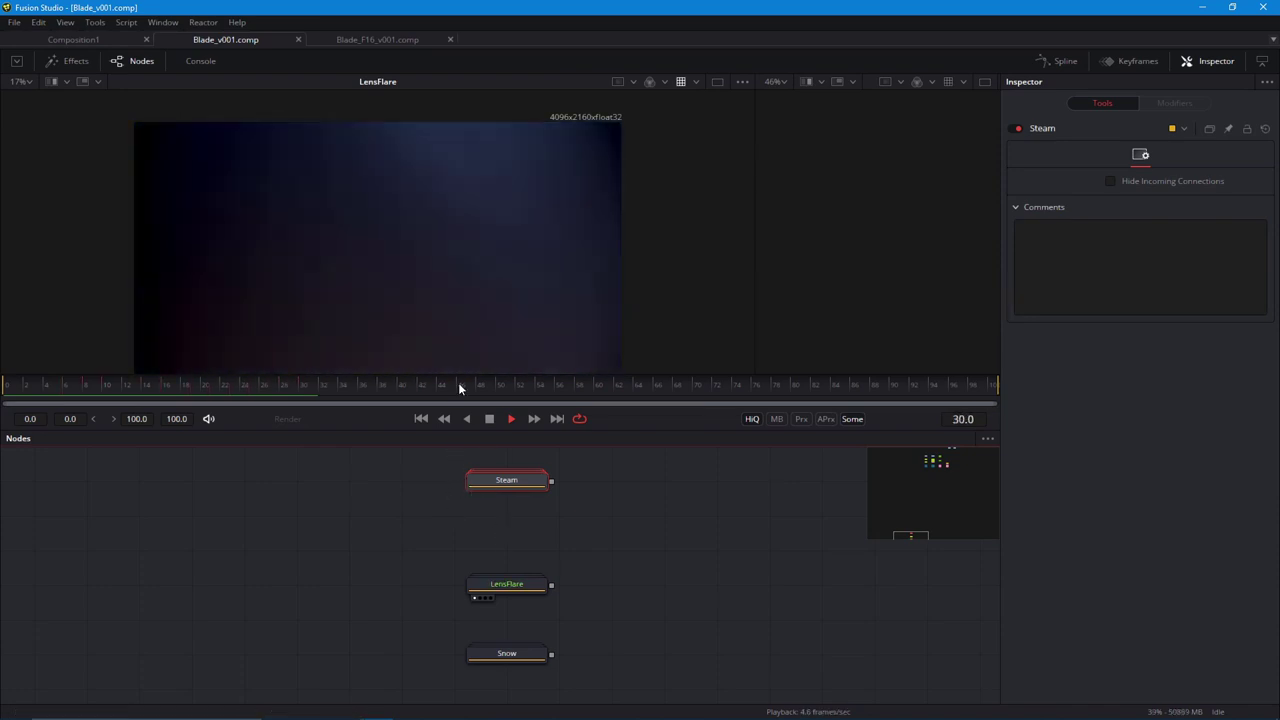
left_click_drag(504, 661, 391, 272)
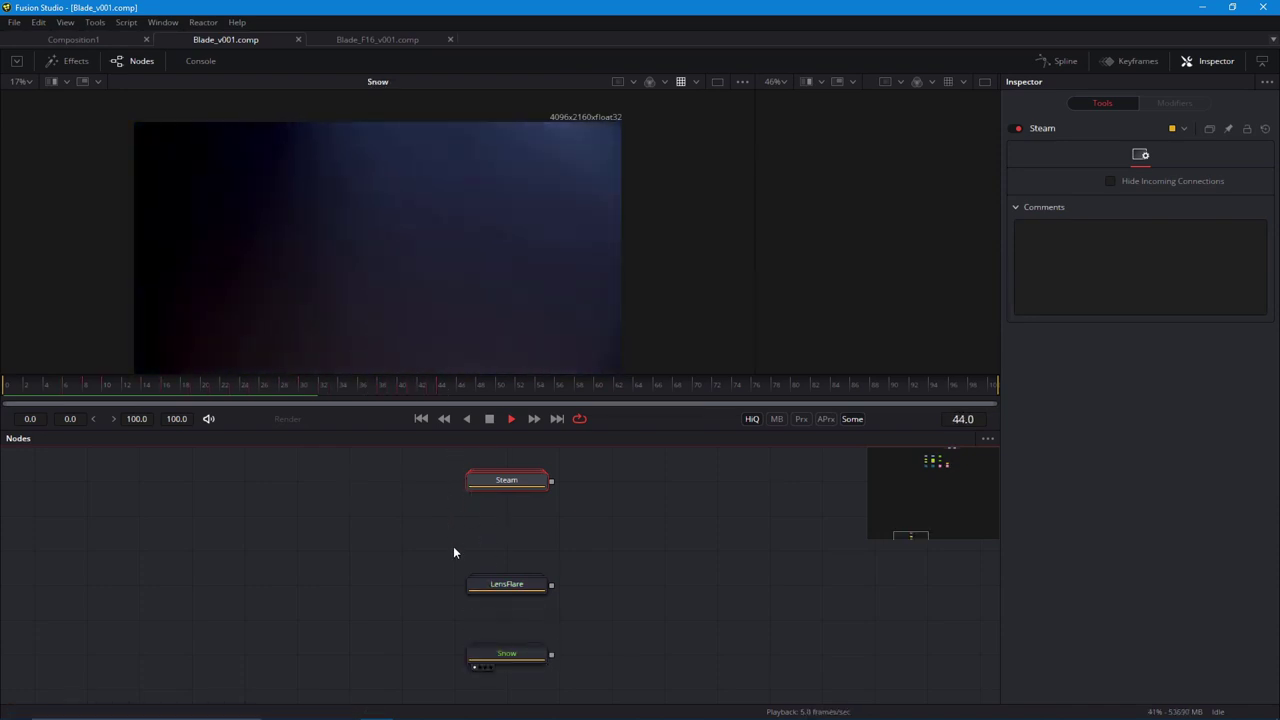
Turn off the checker underlay in the first viewer showing Snow and stop playback.
right_click(366, 308)
left_click(414, 540)
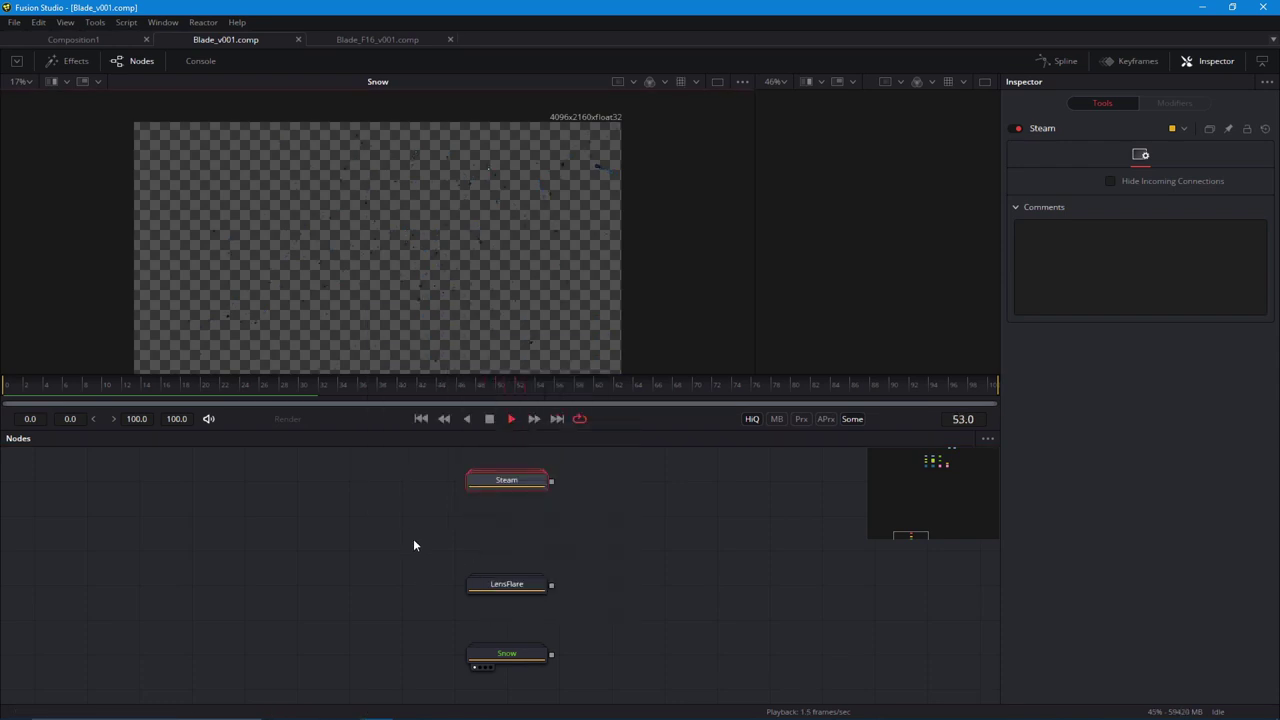
right_click(426, 300)
mouse_move(464, 416)
left_click(576, 420)
right_click(428, 267)
mouse_move(464, 385)
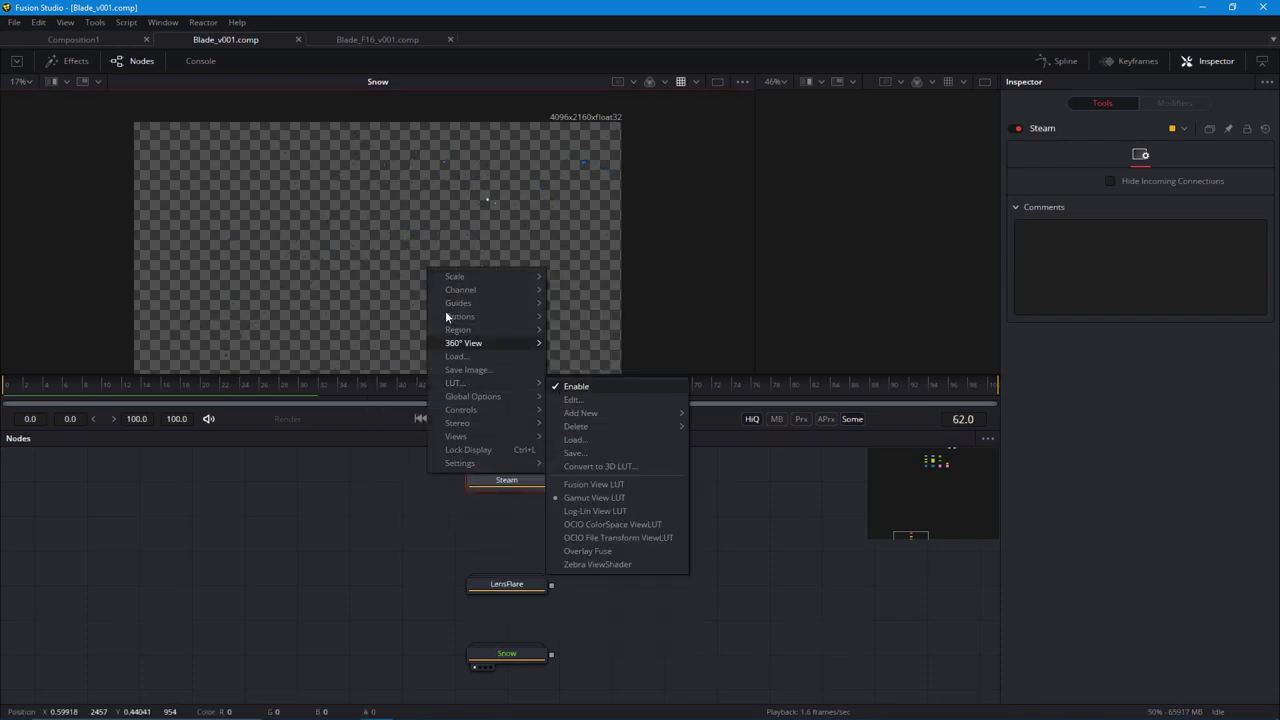
mouse_move(520, 319)
left_click(588, 320)
left_click_drag(409, 335, 399, 324)
key("space")
Locate the Rusty, Vale, Title and WavyBump branches in the node graph.
scroll(418, 540, "down", 5)
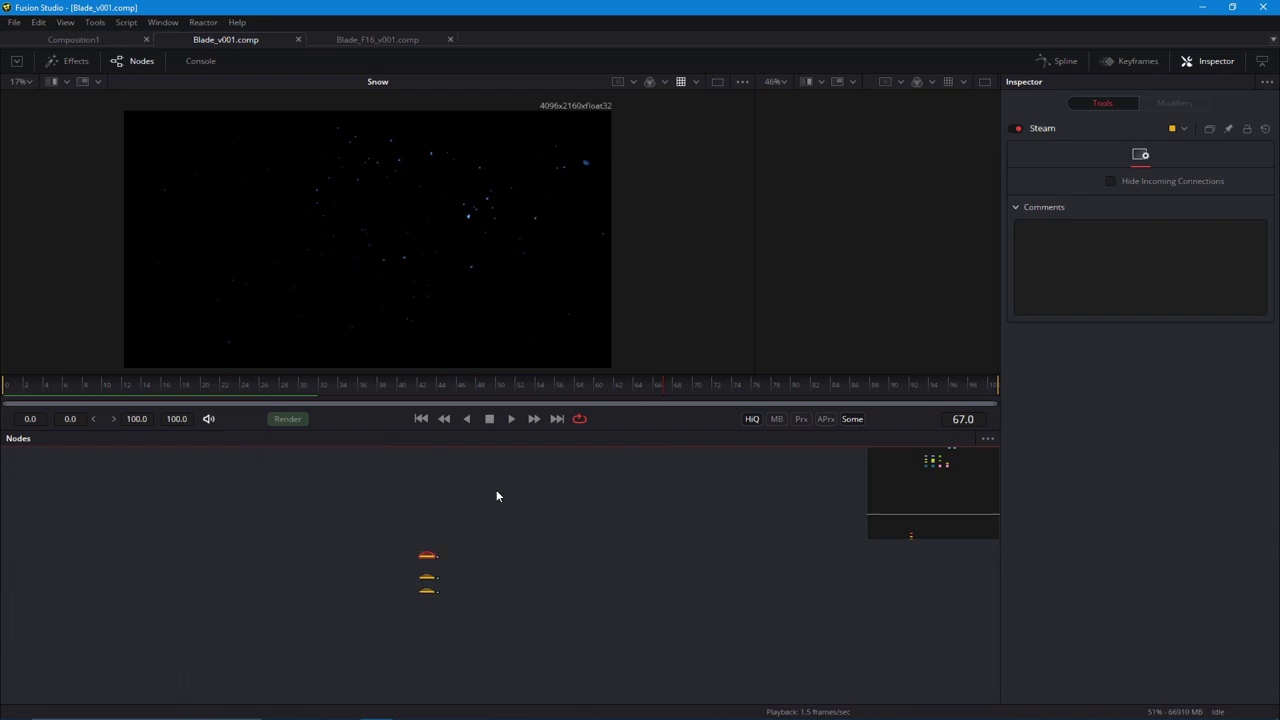
left_click_drag(613, 579, 598, 700)
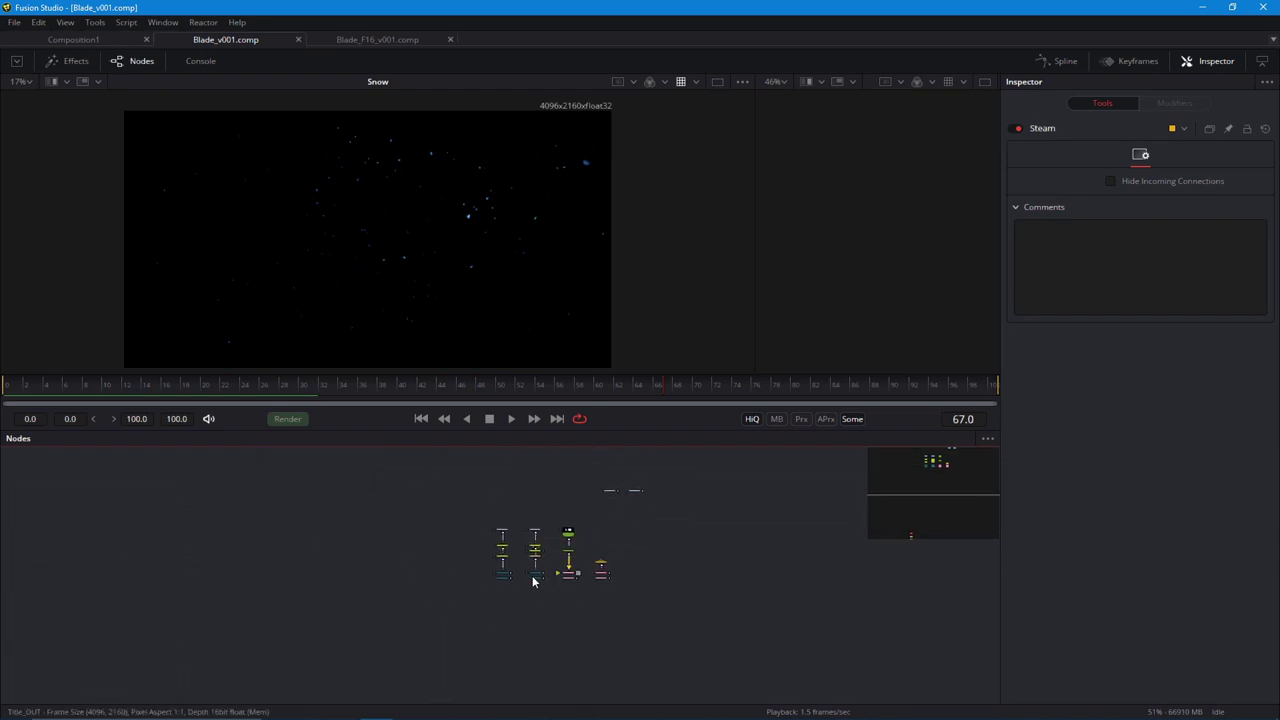
scroll(534, 583, "up", 4)
left_click_drag(528, 616, 504, 648)
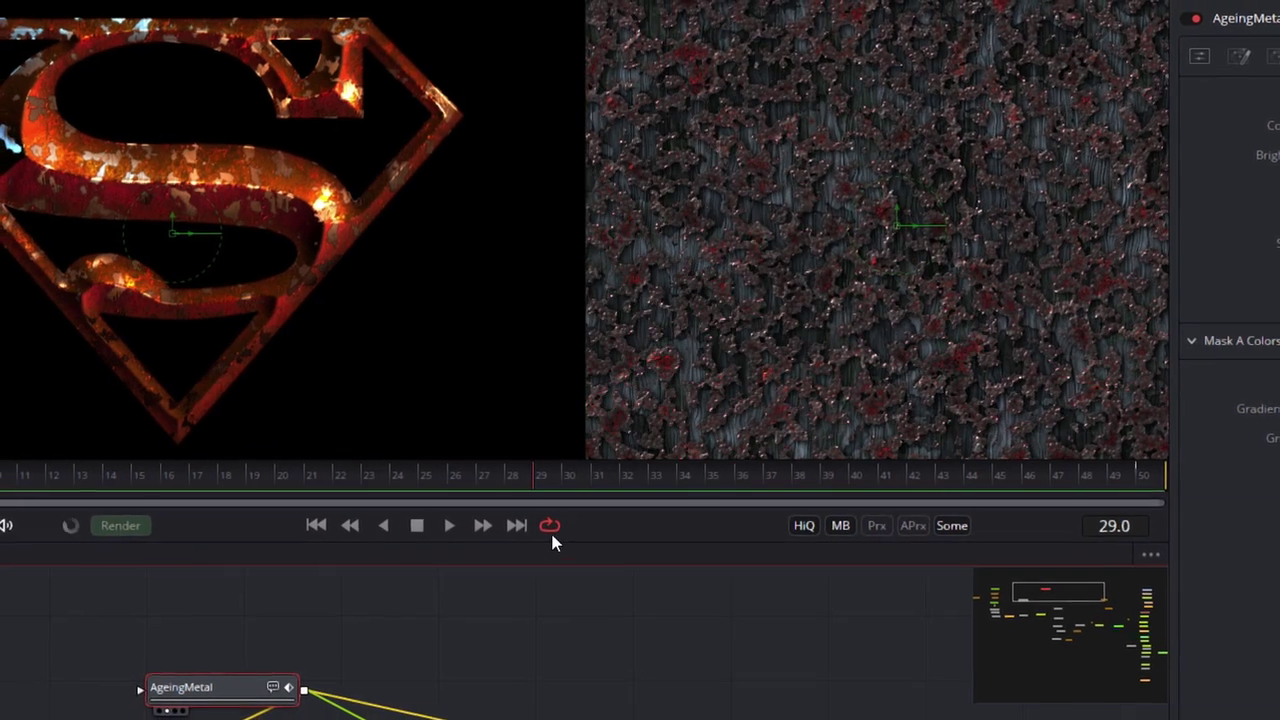
Examine the AgeingMetal node's texture pages, including the Texture C Displace and Texture C Colors settings.
scroll(1188, 424, "up", 5)
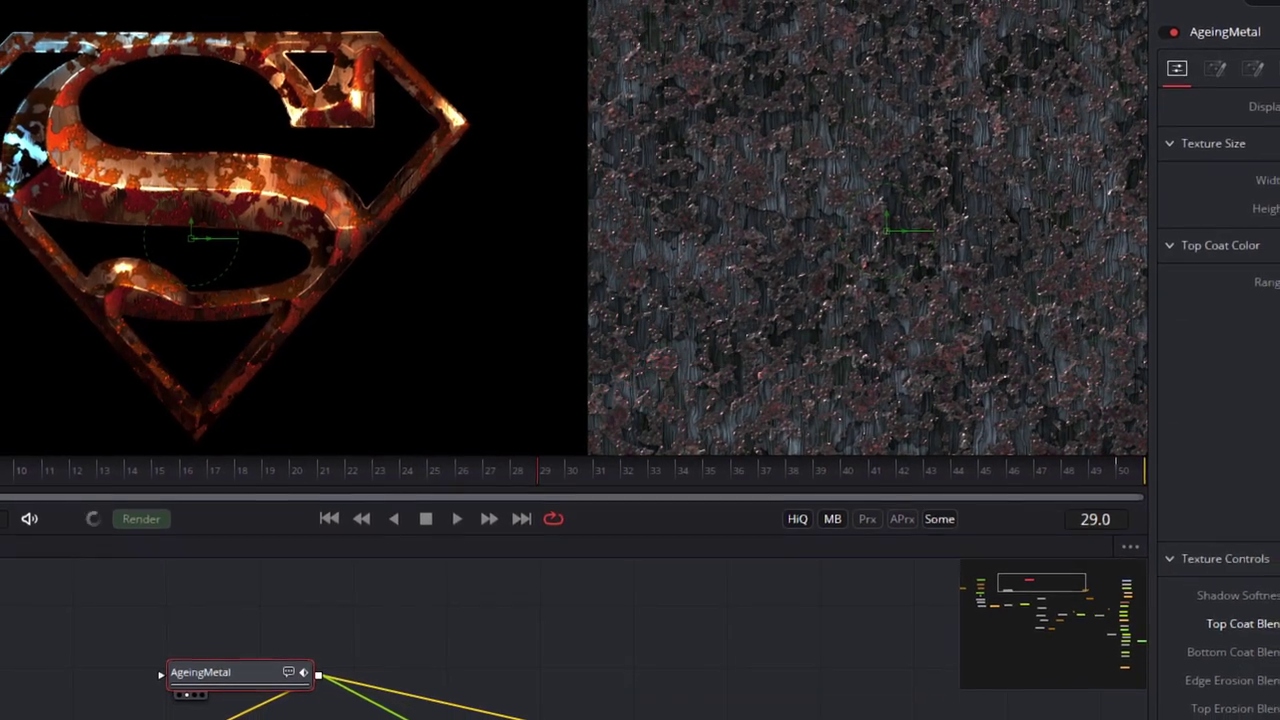
left_click(1222, 65)
scroll(1240, 352, "down", 5)
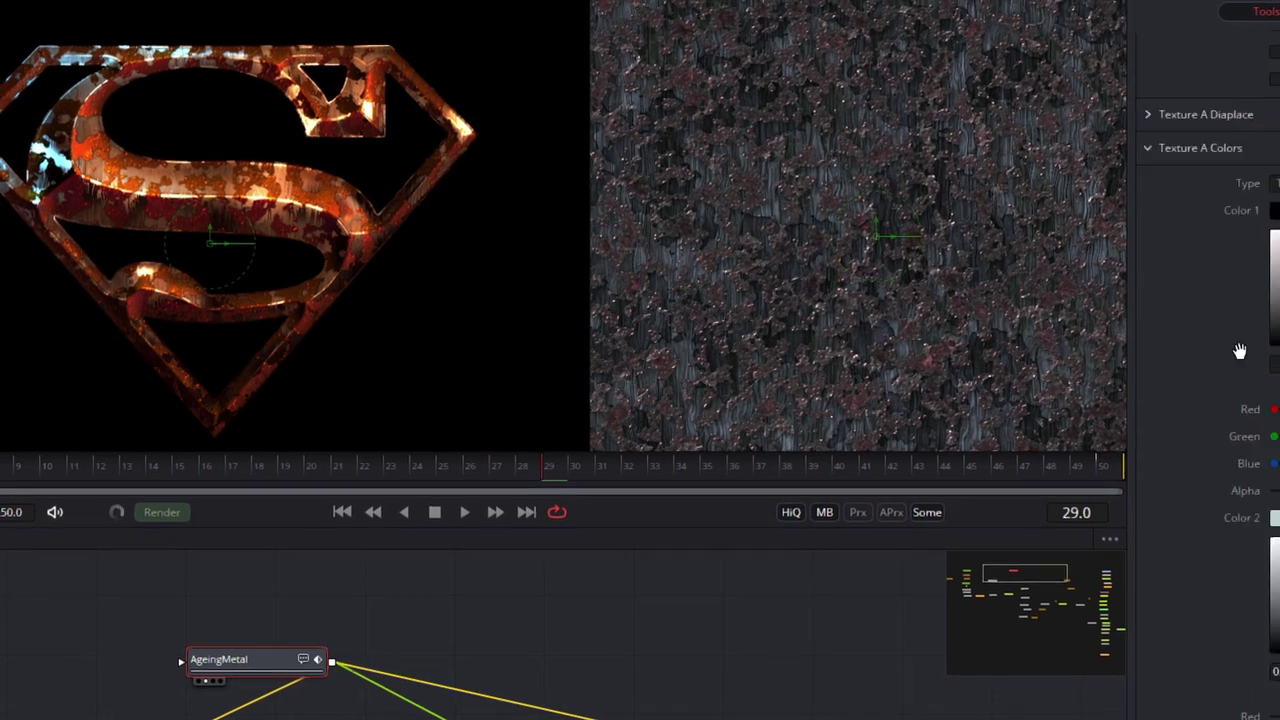
scroll(1240, 352, "up", 5)
left_click(1234, 77)
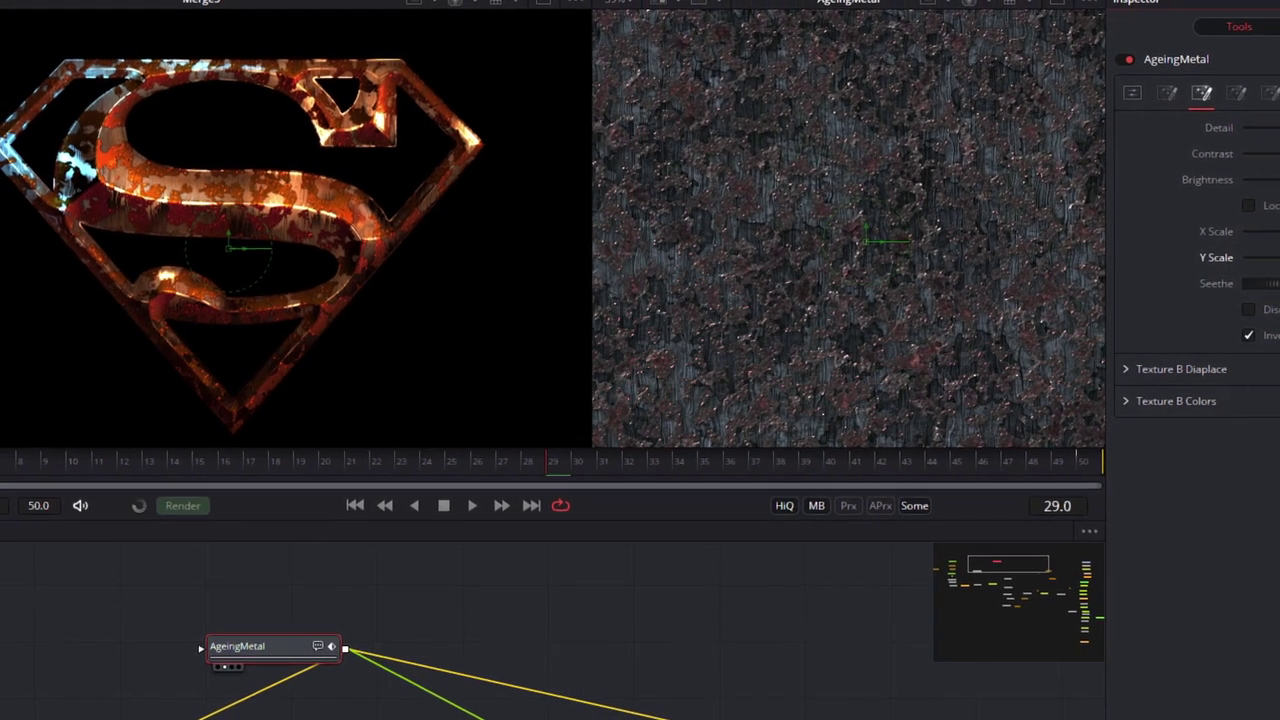
left_click(1243, 89)
left_click(1131, 401)
left_click(1131, 369)
scroll(1137, 326, "down", 3)
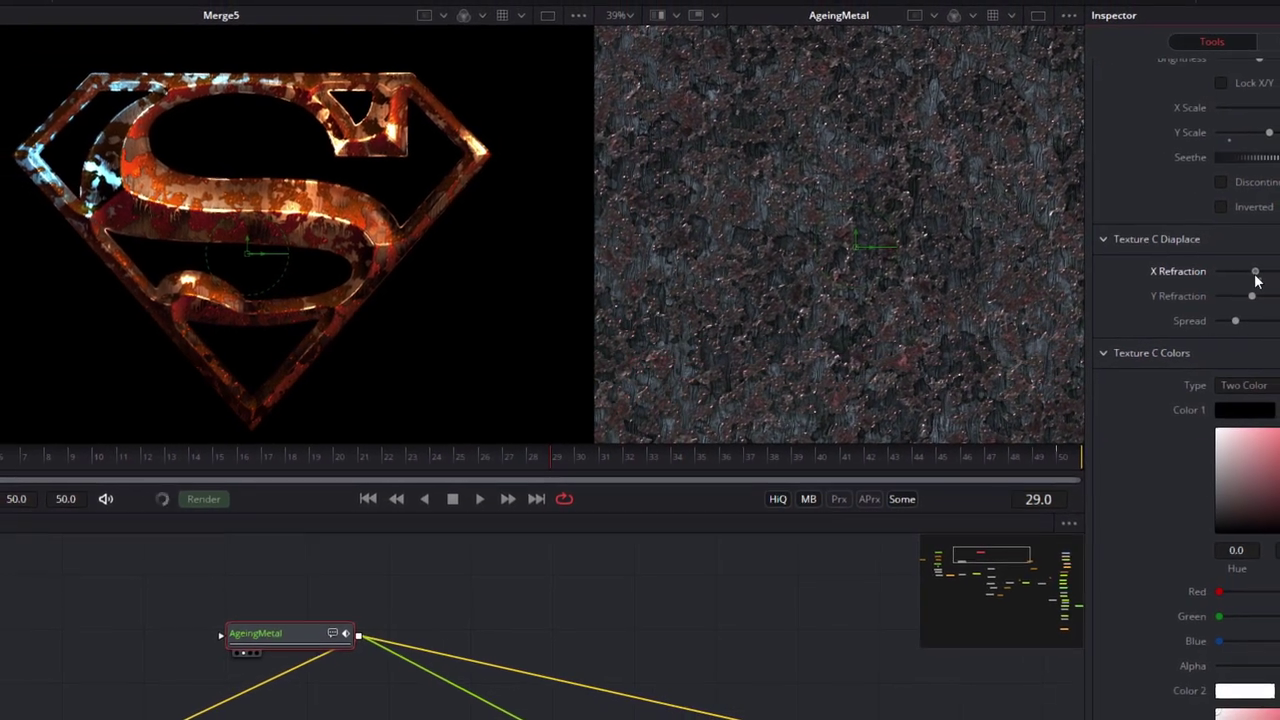
scroll(1262, 272, "up", 5)
left_click(1246, 102)
left_click_drag(1266, 242, 1256, 262)
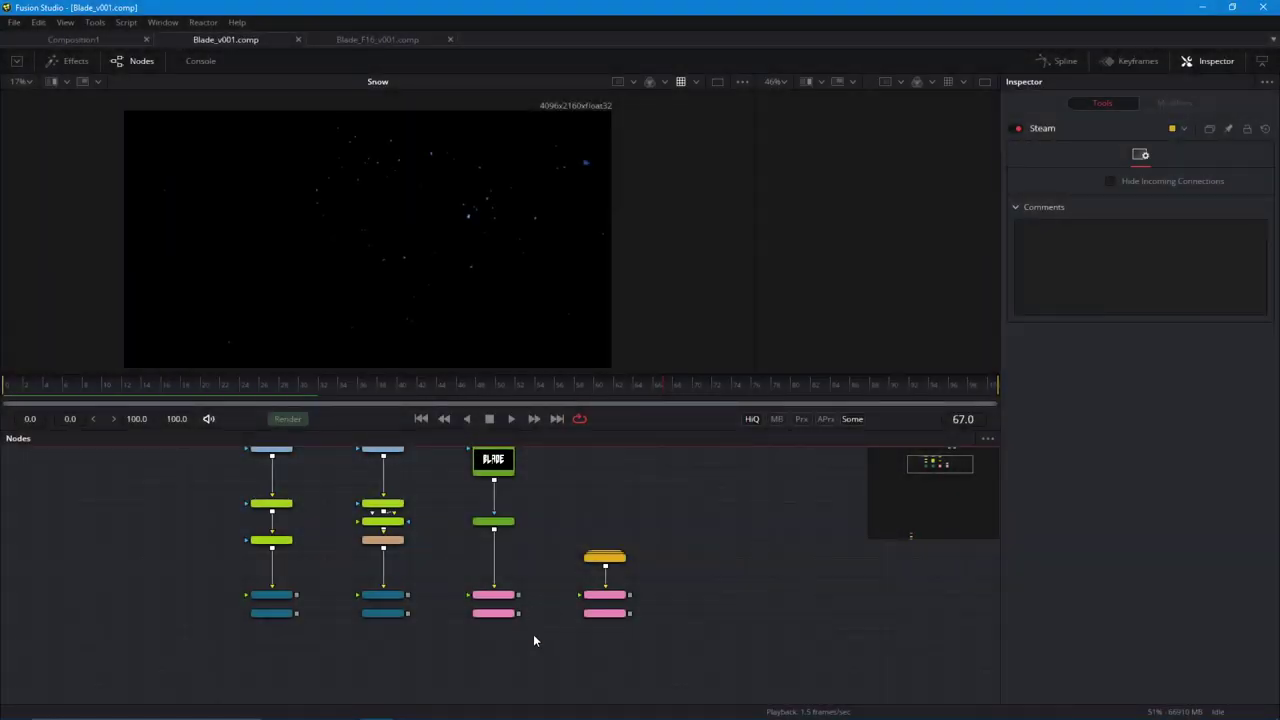
Paste an instance of the IN_Title node in the empty area below the branch outputs and show it in the first viewer.
scroll(540, 600, "down", 2)
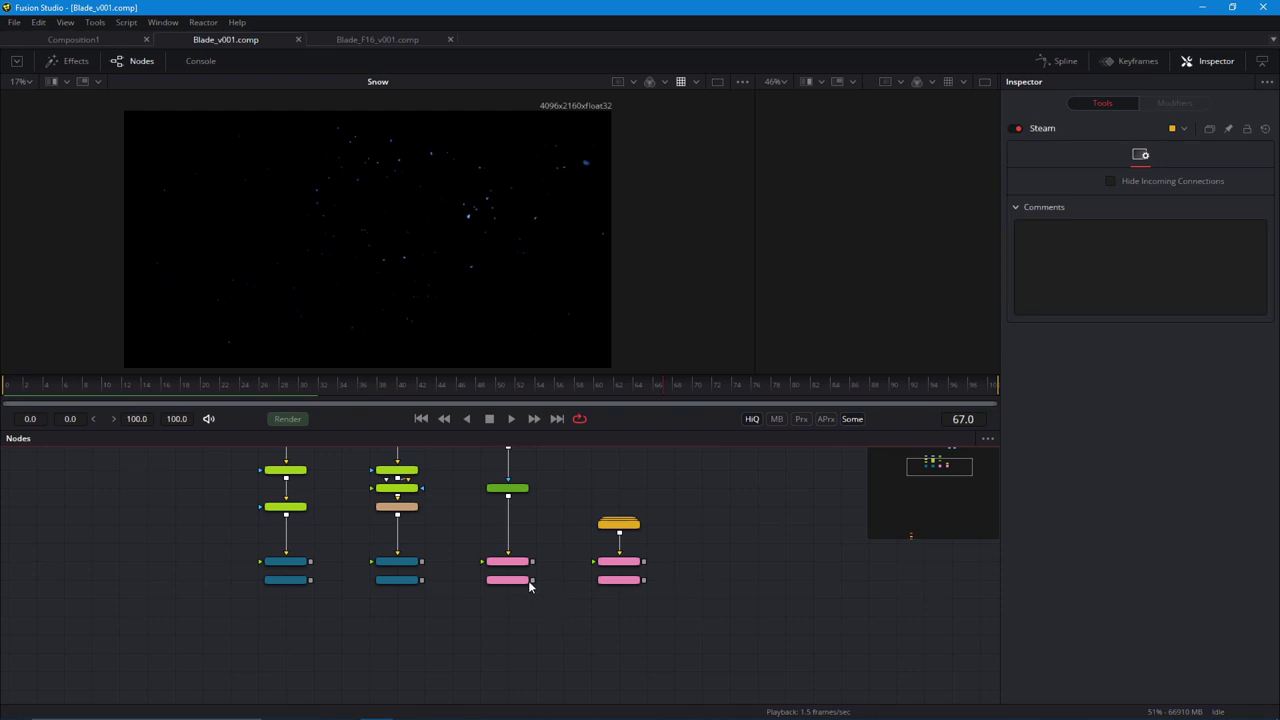
scroll(530, 586, "down", 4)
scroll(469, 534, "up", 4)
left_click_drag(429, 588, 416, 488)
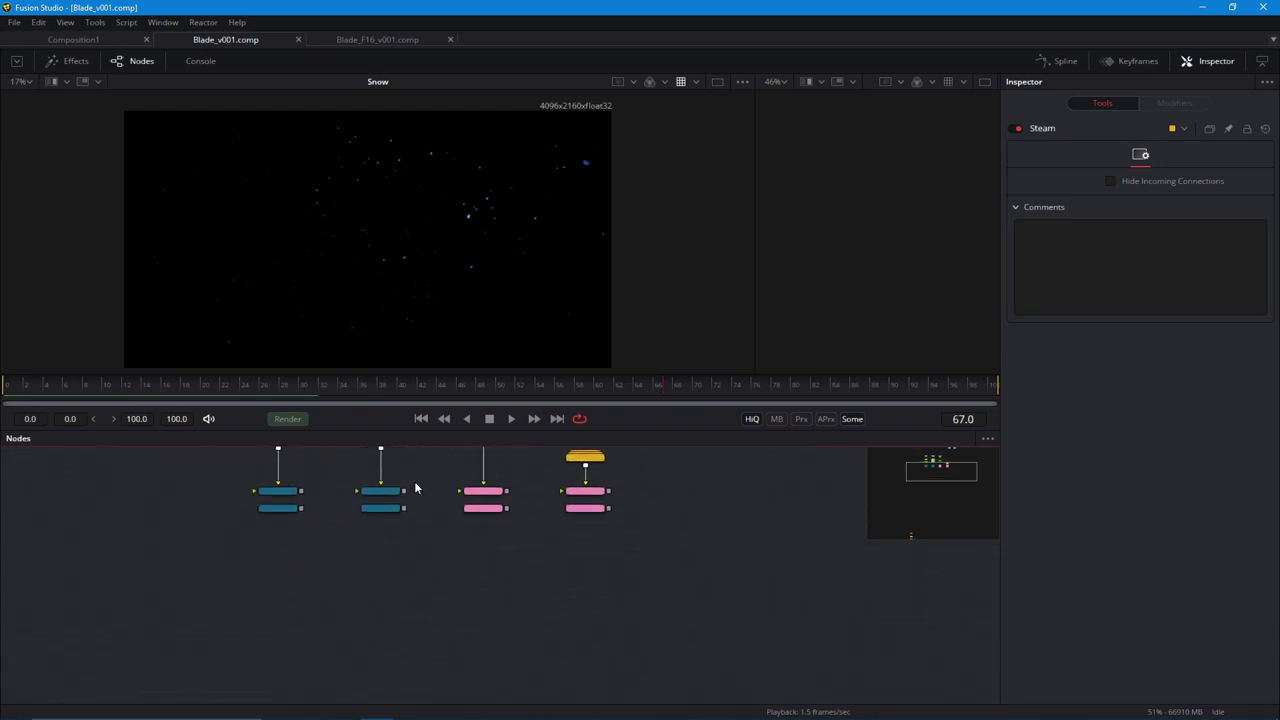
scroll(504, 533, "up", 2)
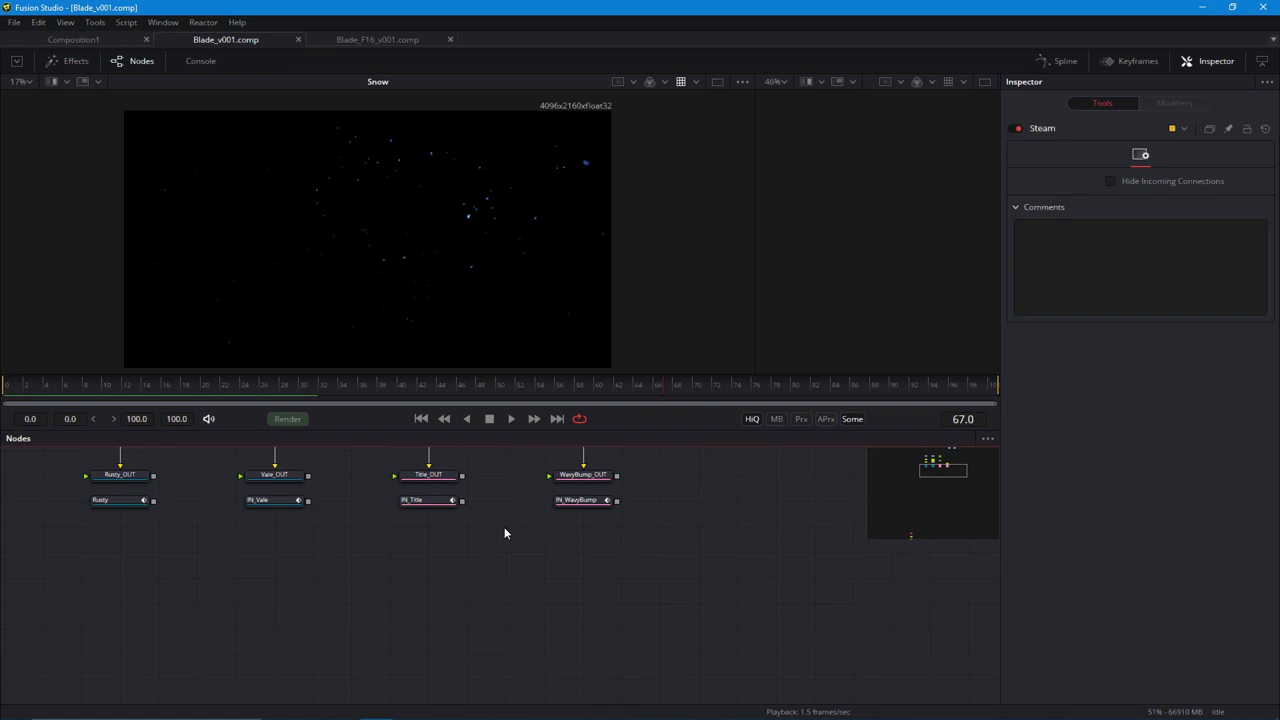
left_click_drag(524, 601, 593, 594)
scroll(525, 600, "down", 2)
scroll(516, 559, "up", 2)
left_click_drag(458, 606, 474, 555)
scroll(478, 579, "down", 1)
left_click(488, 625)
key("ctrl+shift+v")
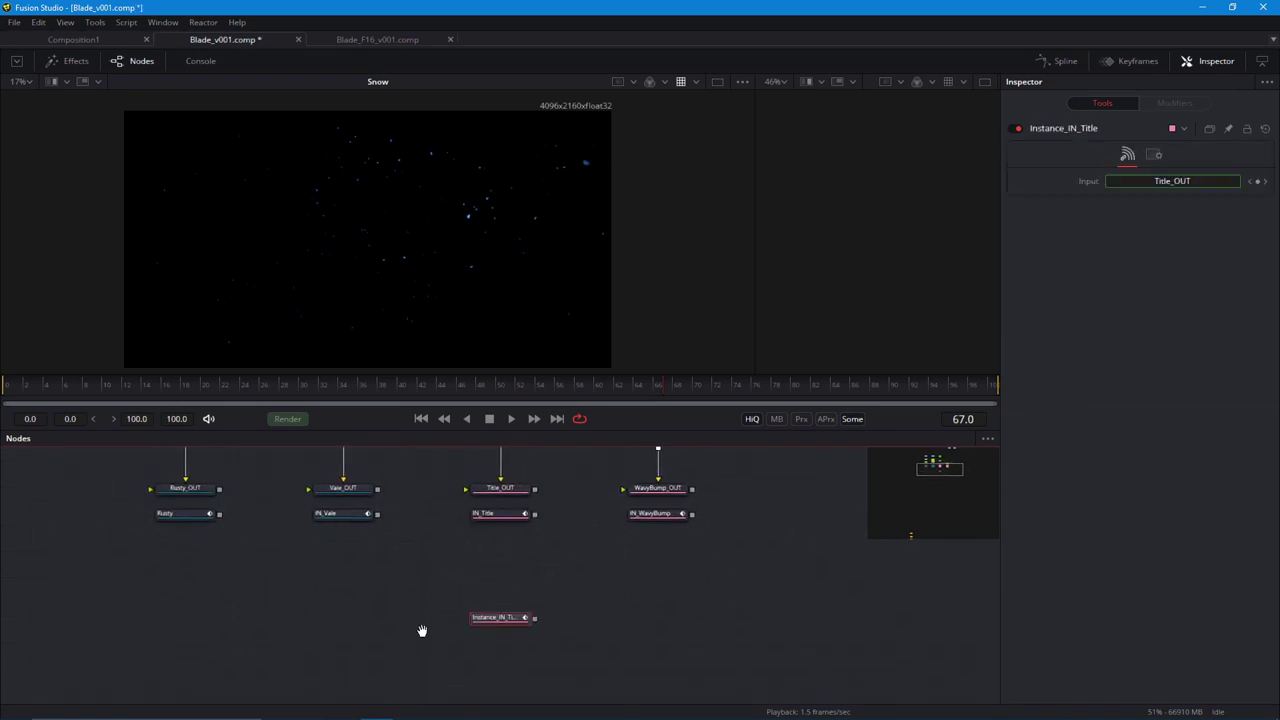
left_click_drag(423, 631, 462, 519)
key("1")
scroll(394, 528, "down", 1)
key("shift+space")
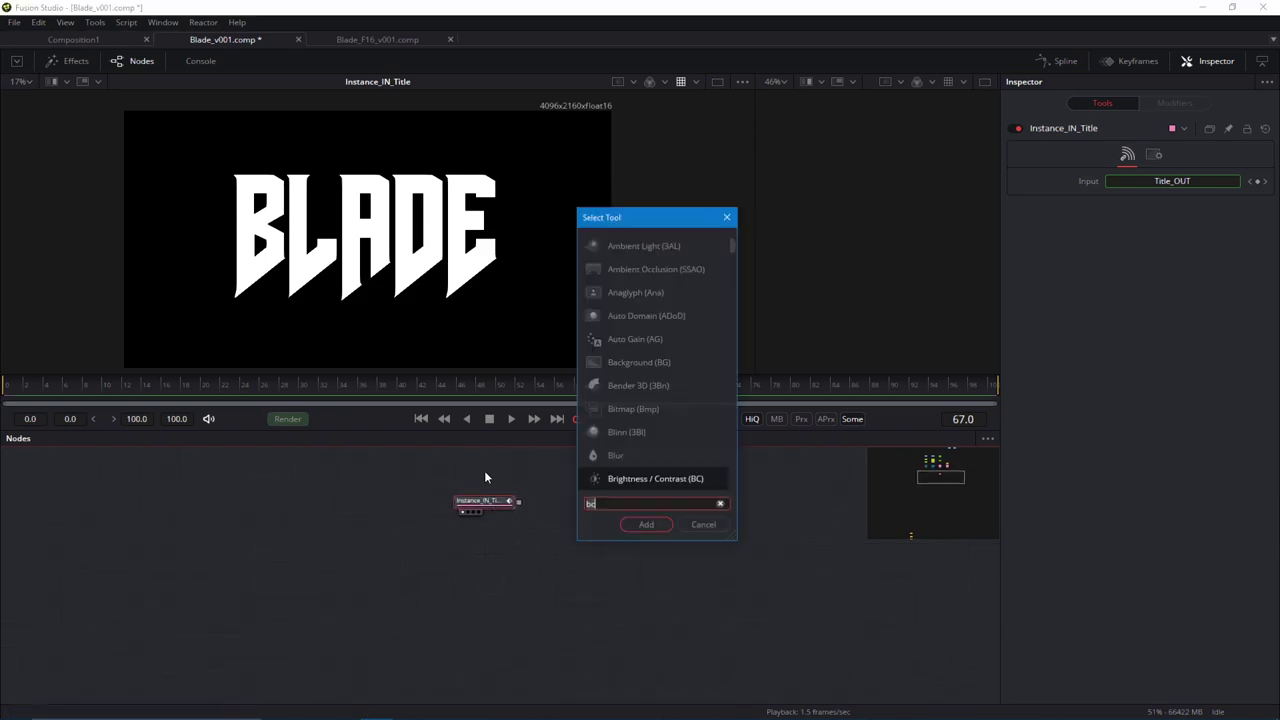
type("cret")
key("Return")
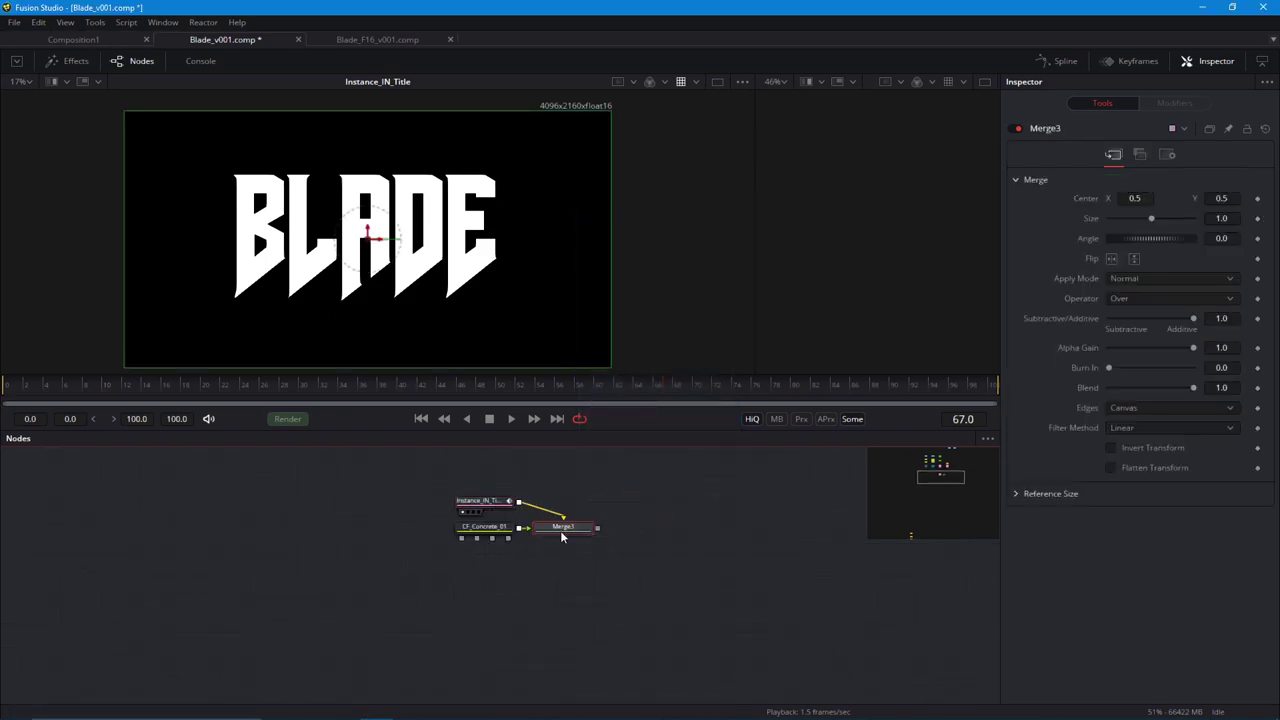
key("ctrl+z")
Add a Create Bump Map node after the instanced title, place it below the instance and show it in the first viewer.
key("shift+space")
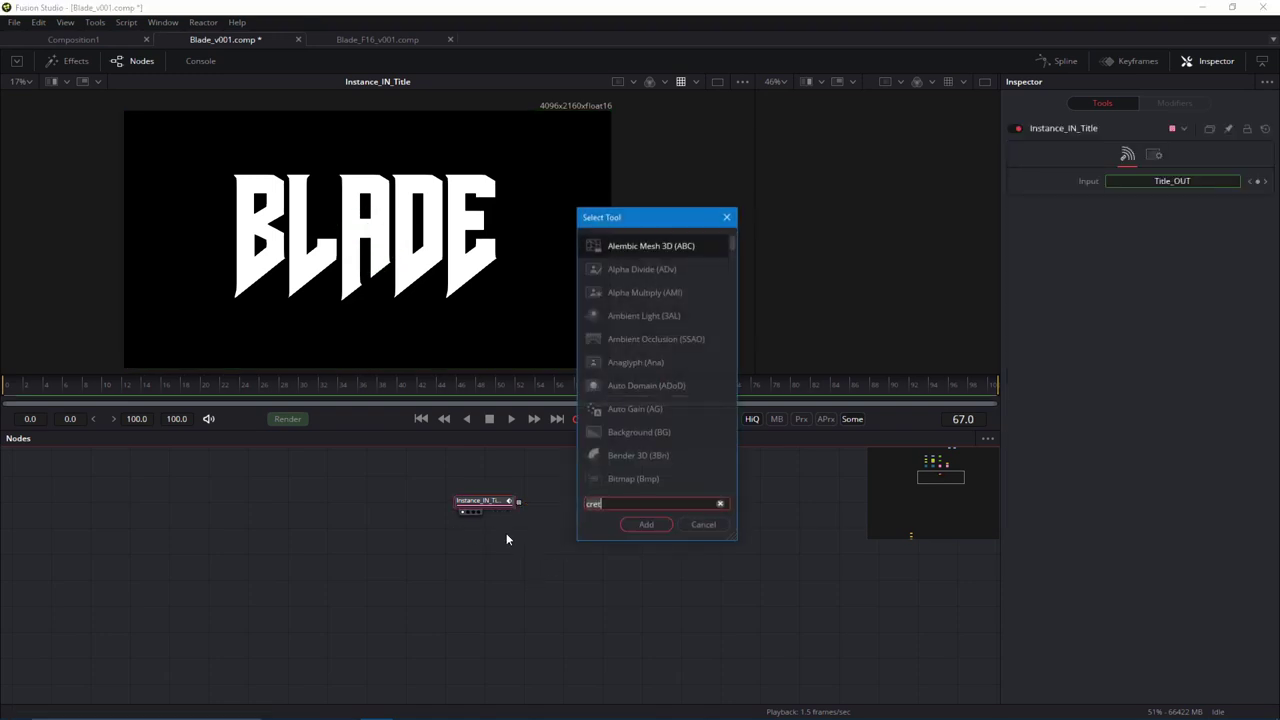
type("creat")
key("Return")
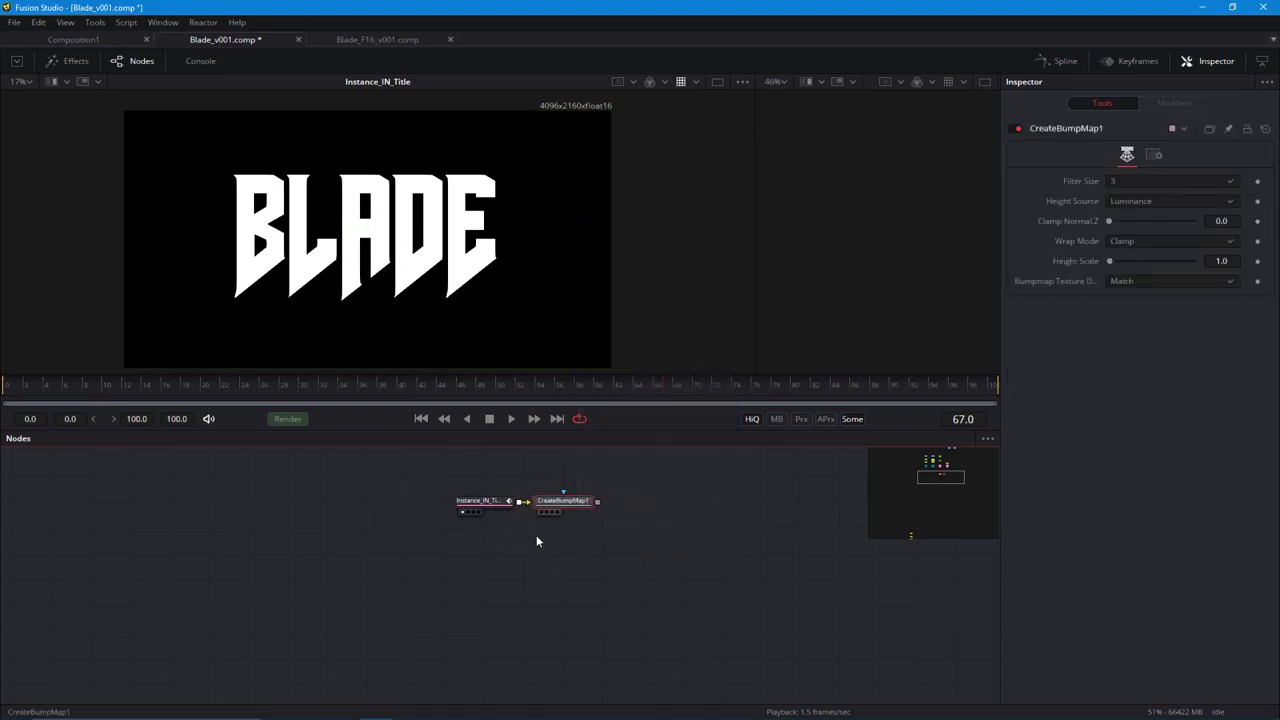
left_click_drag(568, 502, 491, 577)
key("1")
scroll(372, 277, "up", 3)
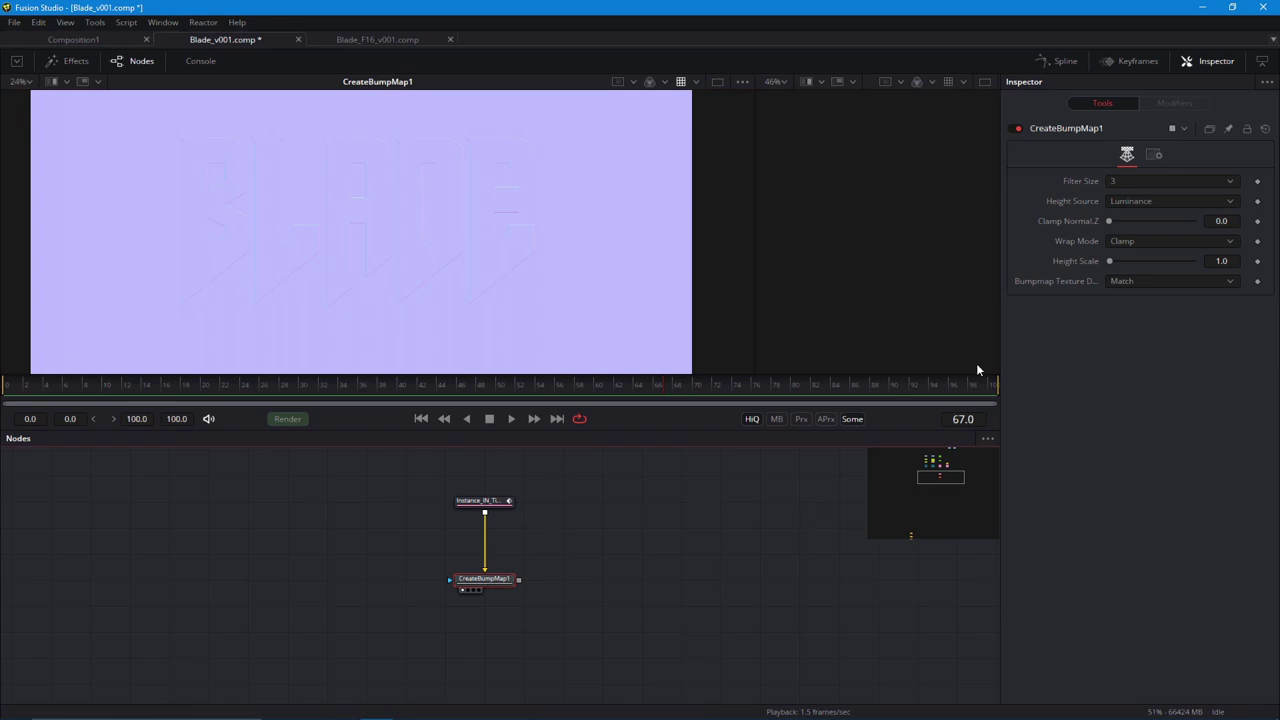
Set the bump map's Height Scale to 100 and its bumpmap texture depth to float32.
left_click(1144, 261)
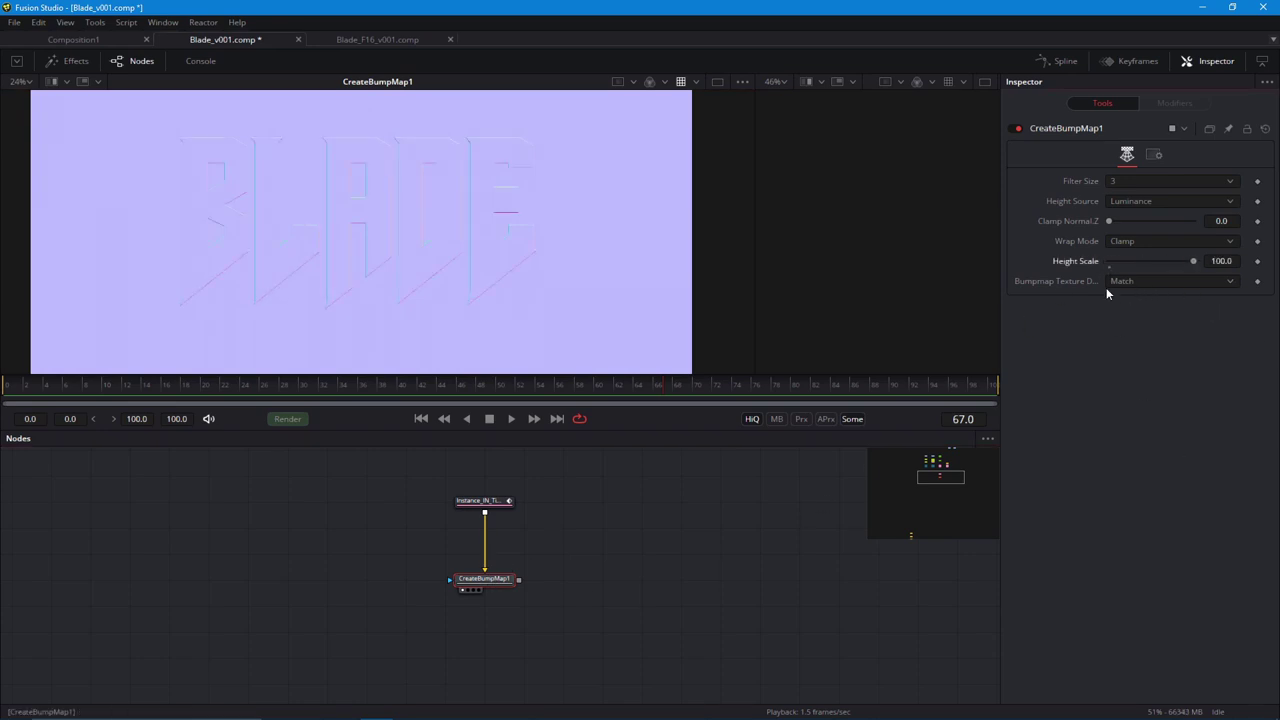
left_click(1133, 282)
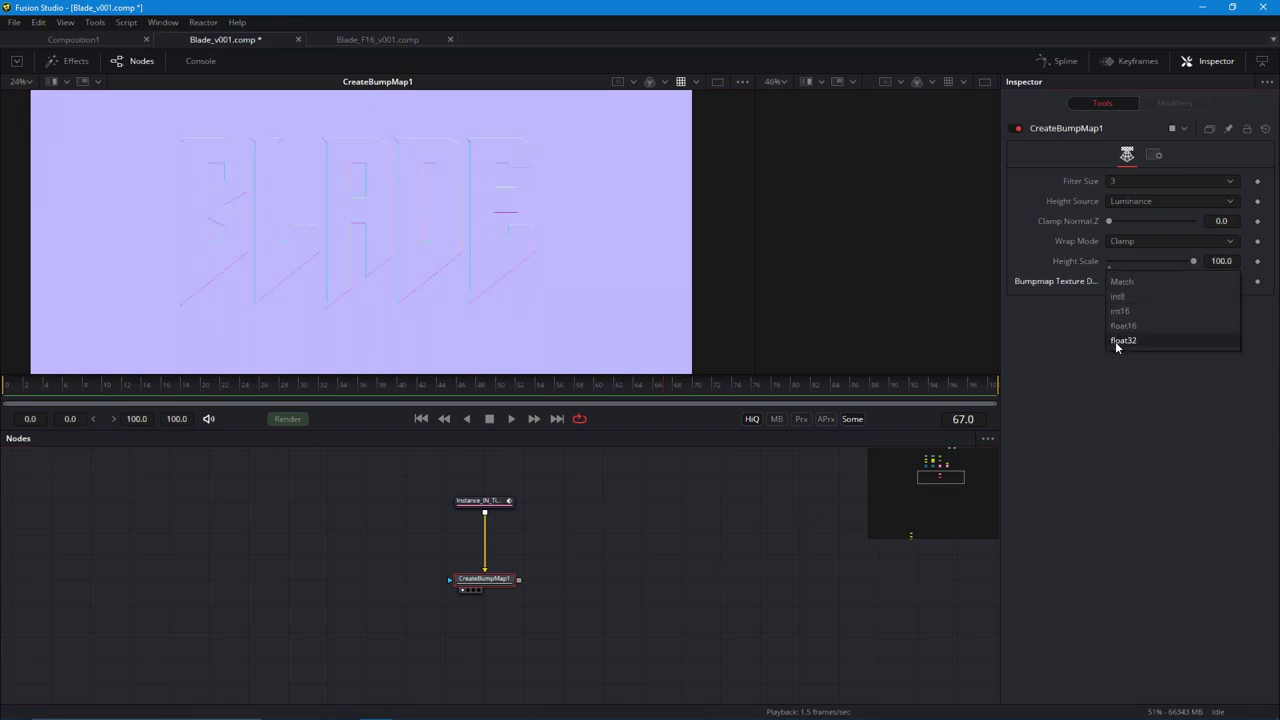
left_click(1120, 342)
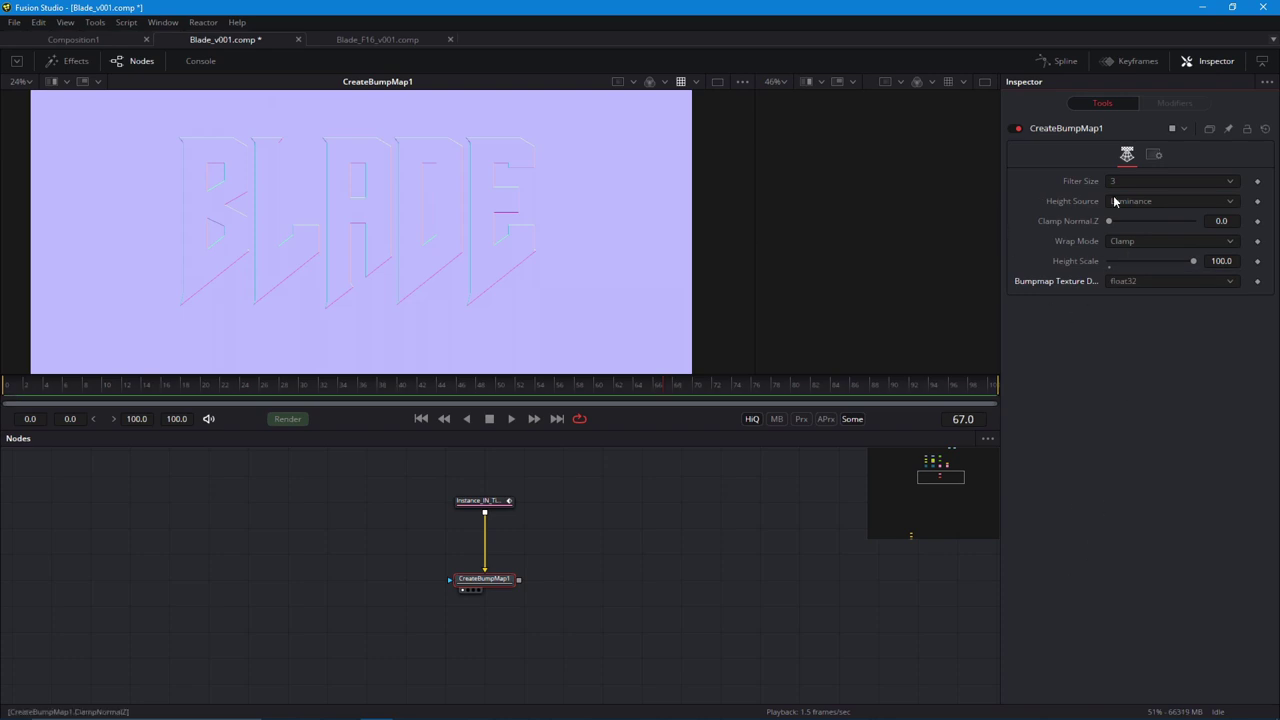
Insert an Erode/Dilate node between the instanced title and CreateBumpMap1.
left_click_drag(466, 583, 466, 635)
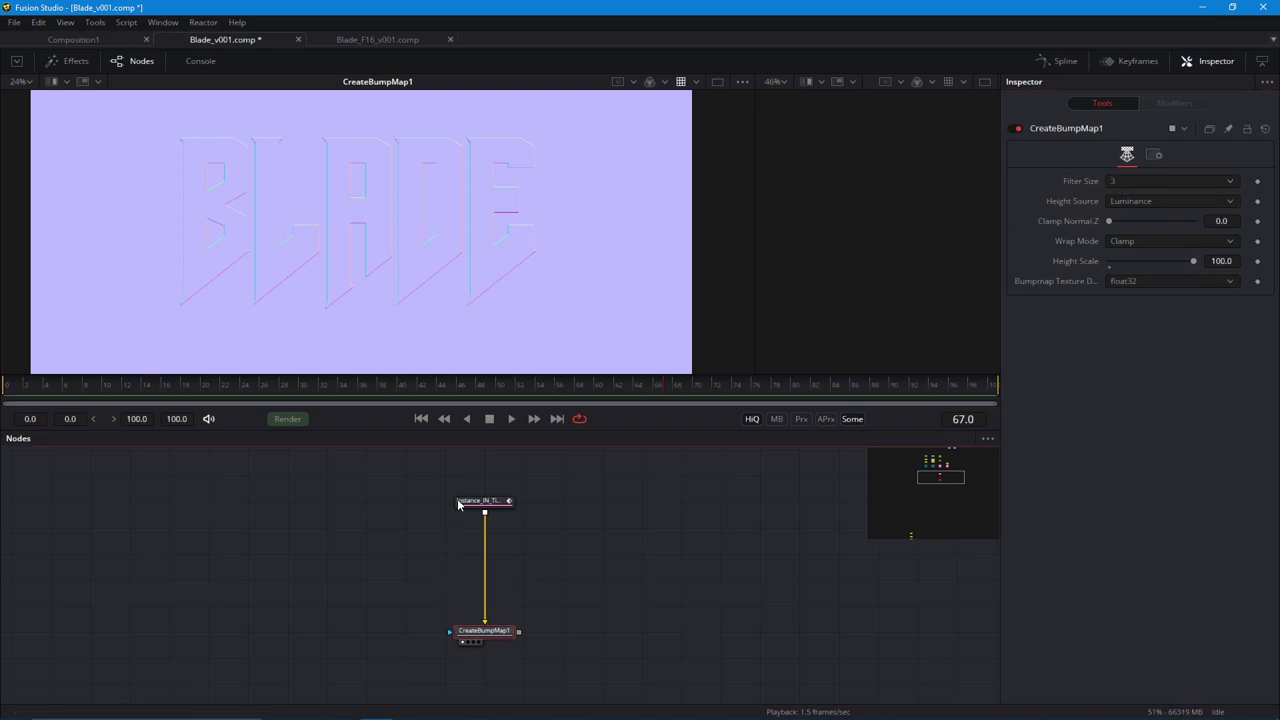
left_click(462, 499)
key("shift+space")
type("erode")
key("Return")
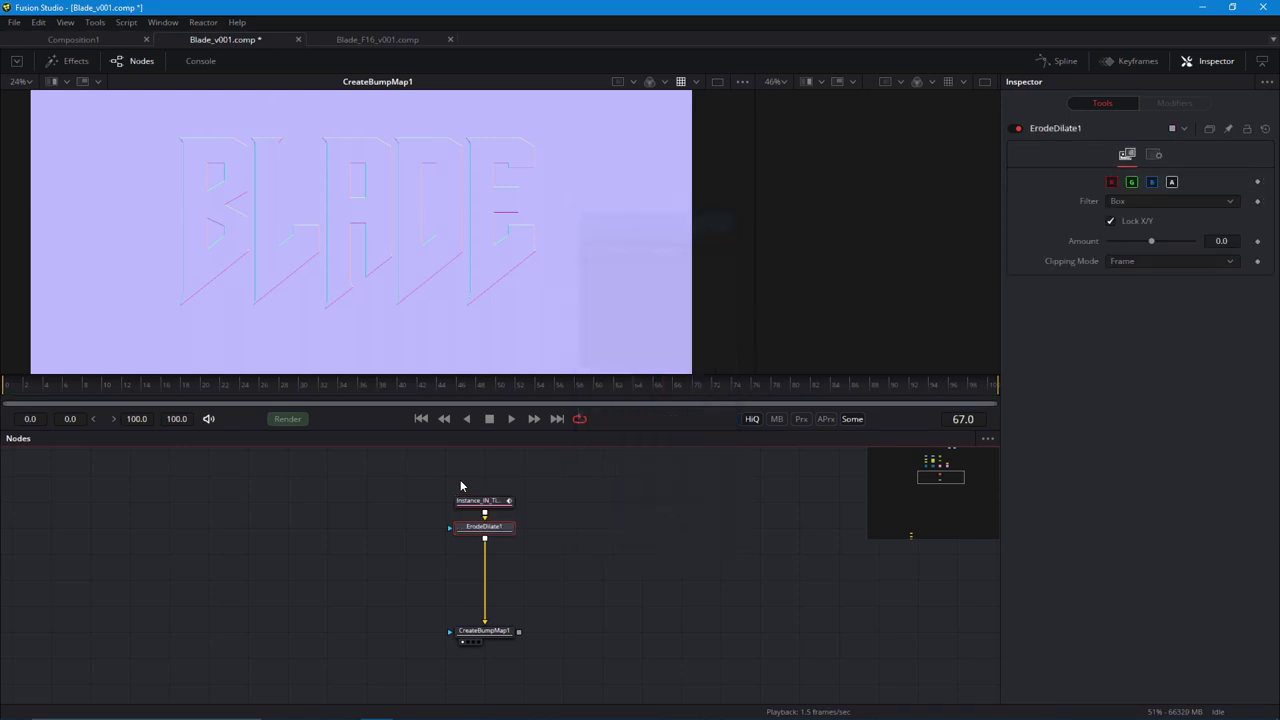
Show ErodeDilate1 in the second viewer, widen that viewer, and center the node between its neighbours.
key("2")
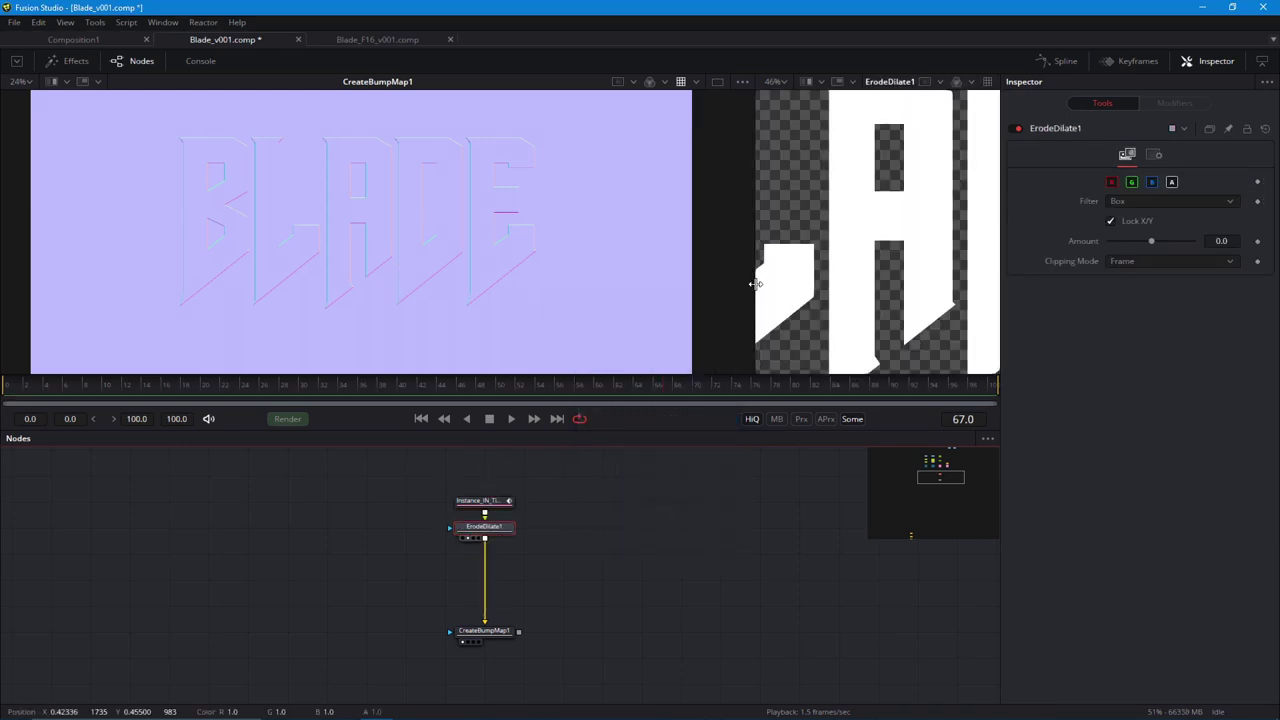
left_click_drag(755, 283, 489, 285)
scroll(637, 289, "down", 3)
left_click_drag(496, 539, 496, 565)
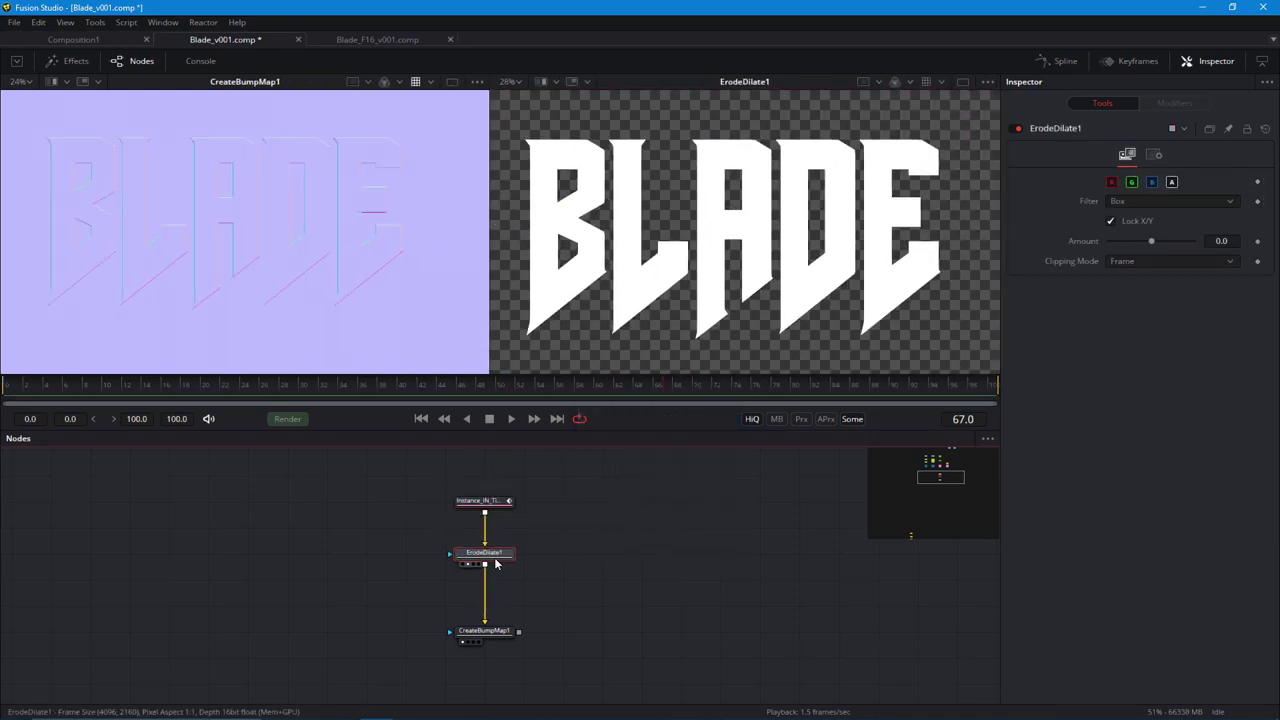
Set ErodeDilate1's filter to Gaussian and its Amount to -0.04.
left_click(1140, 201)
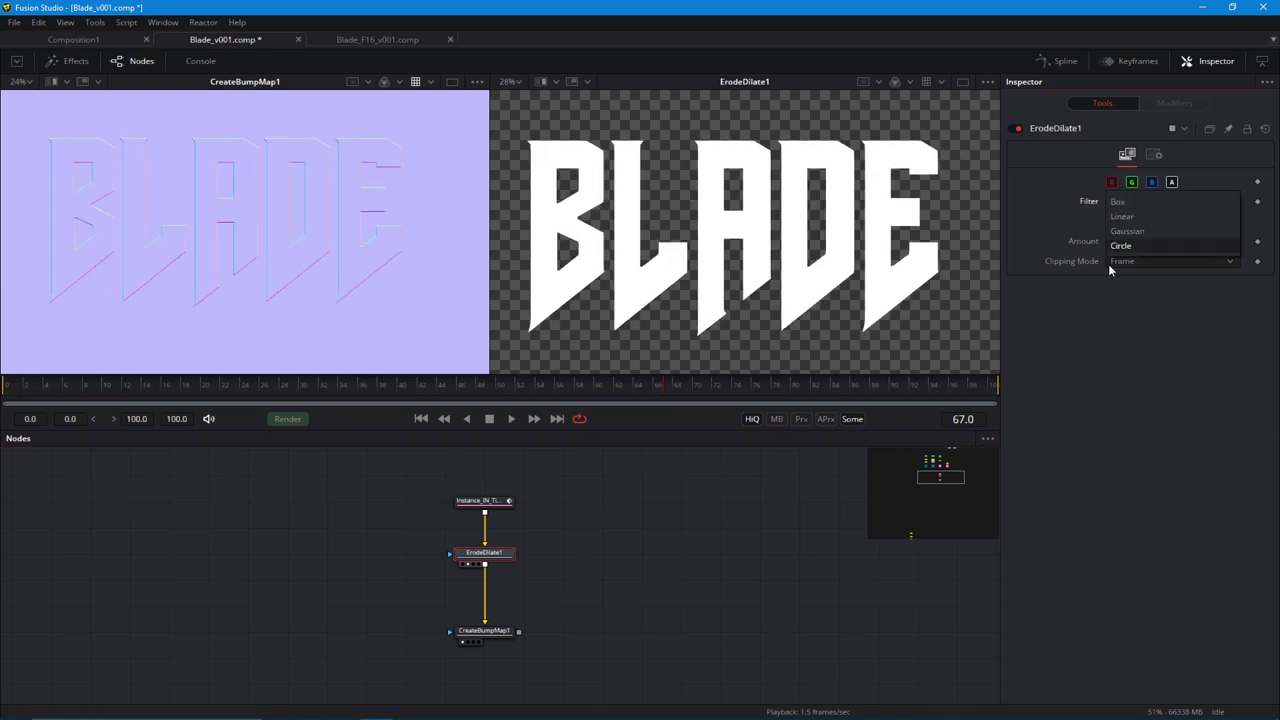
left_click(1124, 231)
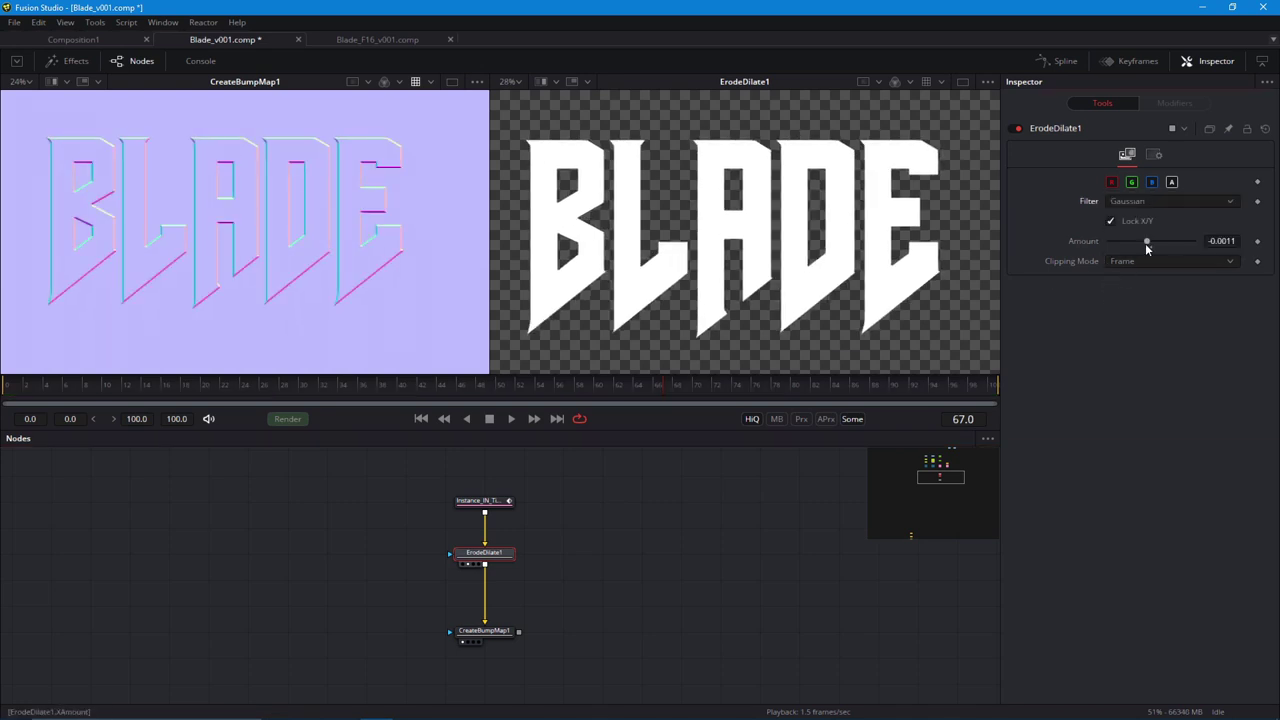
left_click_drag(1147, 241, 1127, 245)
left_click_drag(1126, 241, 1108, 242)
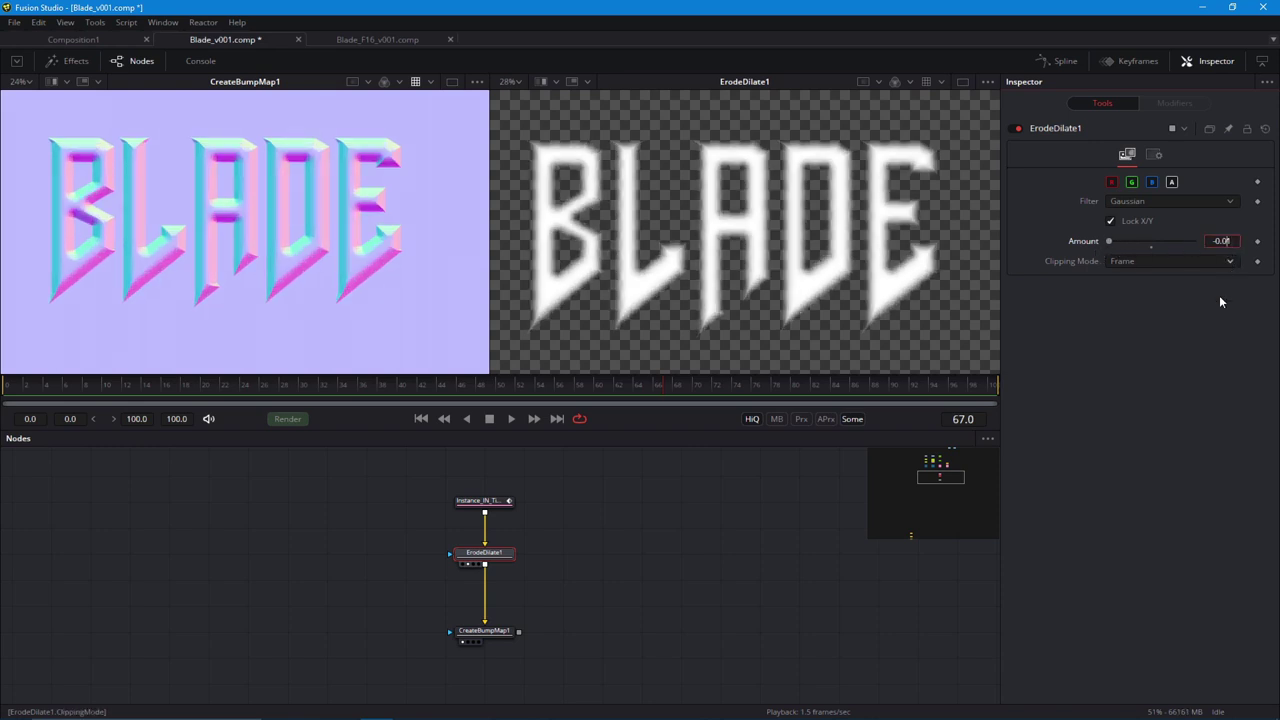
type("4")
key("Return")
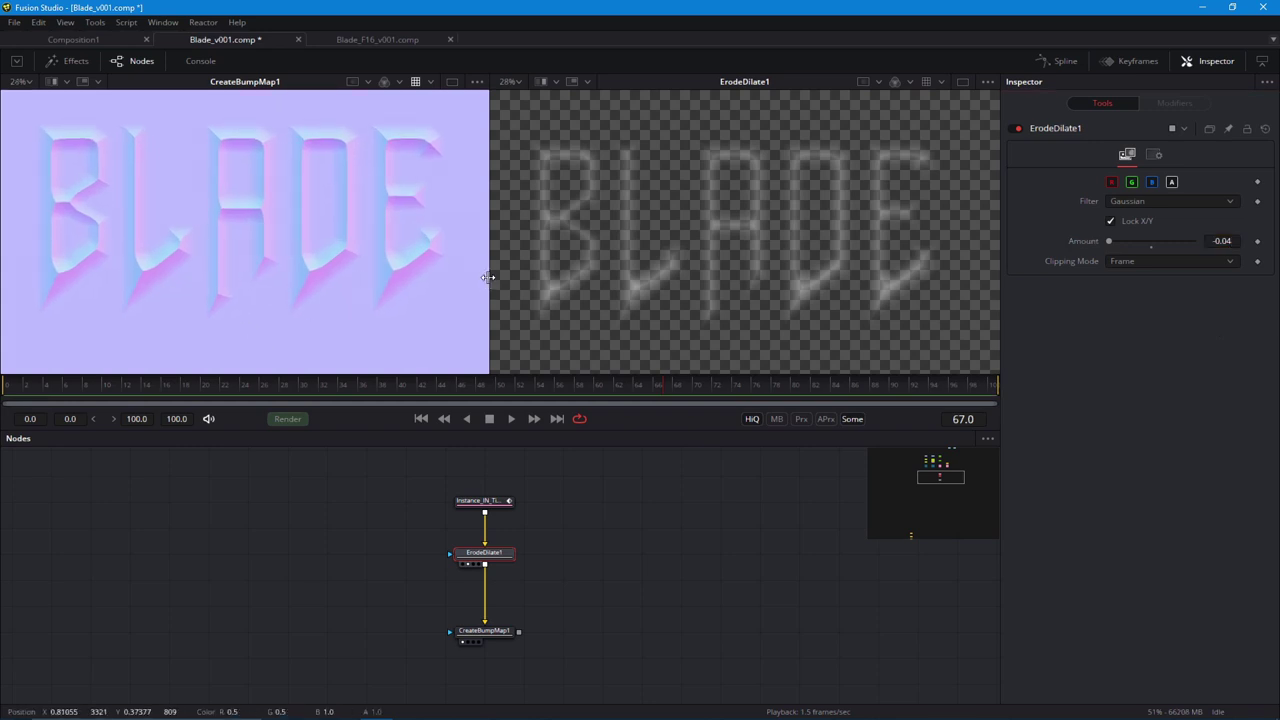
Enlarge the first viewer and connect the instanced title to CreateBumpMap1's effect mask, moving ErodeDilate1 aside to separate the connections.
left_click_drag(489, 277, 607, 280)
key("ctrl+f")
left_click_drag(464, 601, 467, 581)
left_click_drag(478, 482, 347, 530)
left_click_drag(350, 615, 530, 637)
left_click_drag(486, 557, 447, 557)
left_click_drag(526, 634, 492, 600)
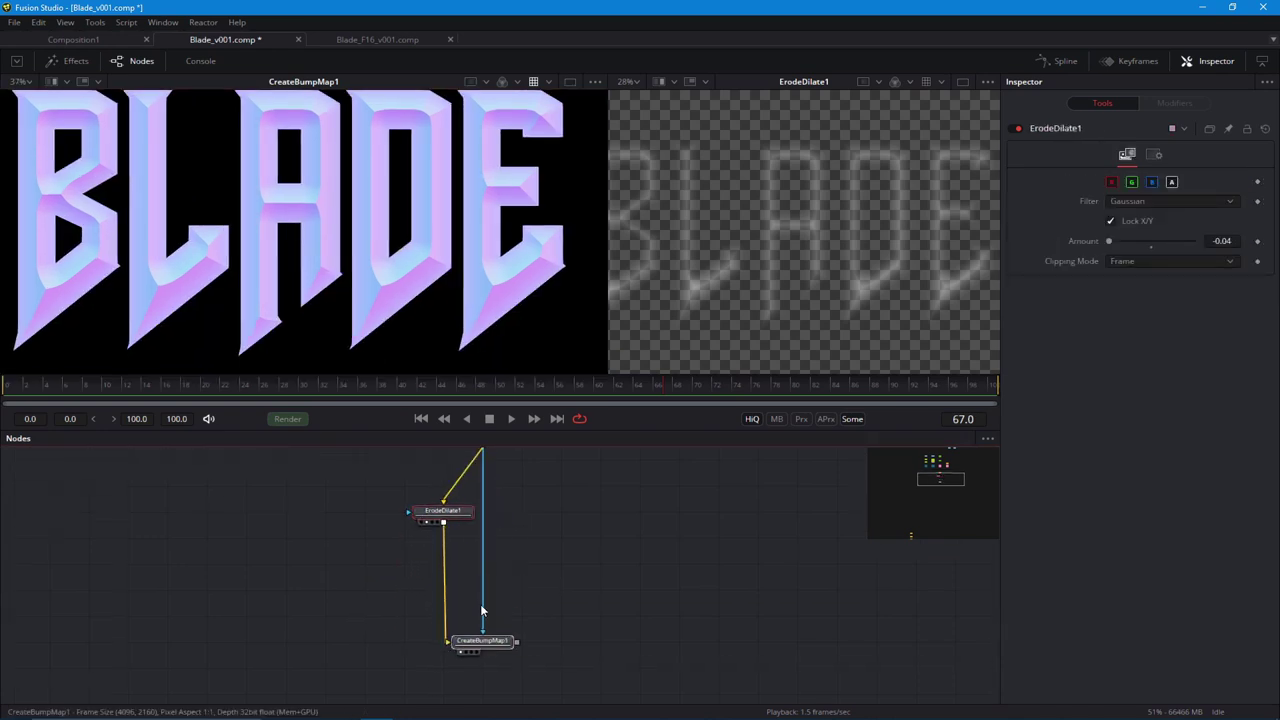
Add an unconnected Channel Booleans node in the empty area beside the ErodeDilate1 and CreateBumpMap1 branch.
left_click(486, 643)
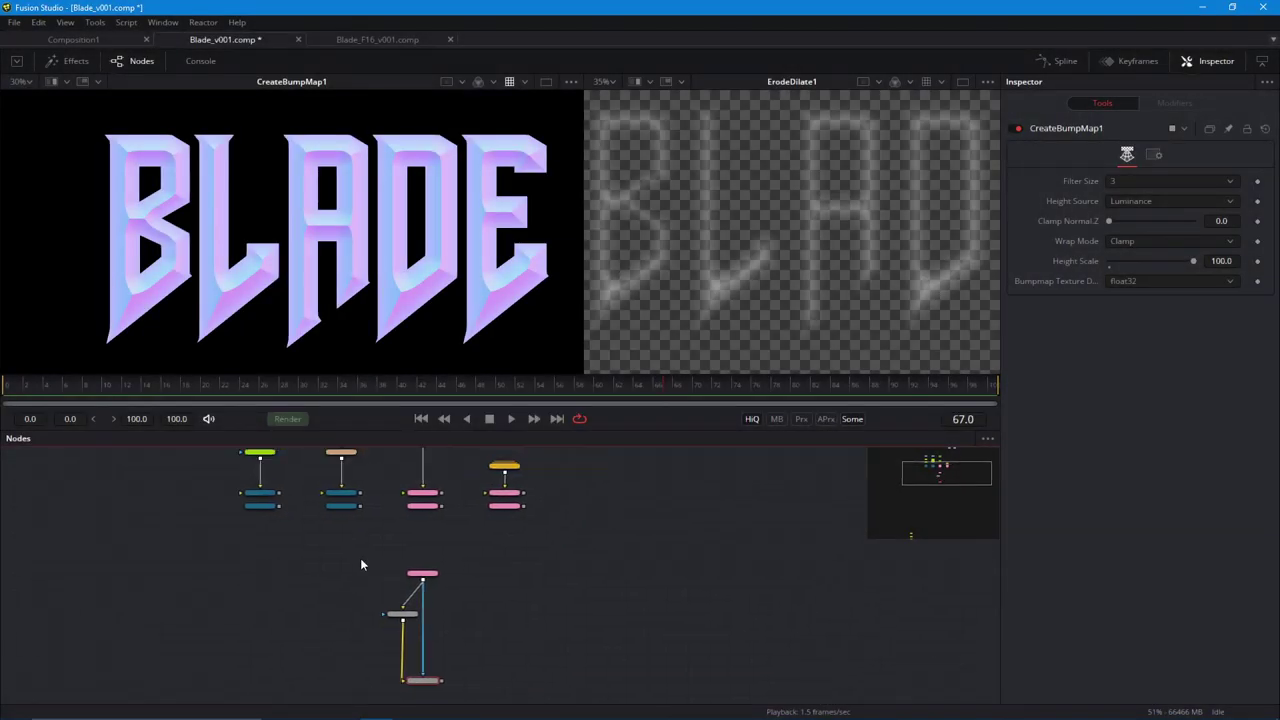
left_click_drag(420, 564, 361, 594)
left_click_drag(368, 509, 258, 378)
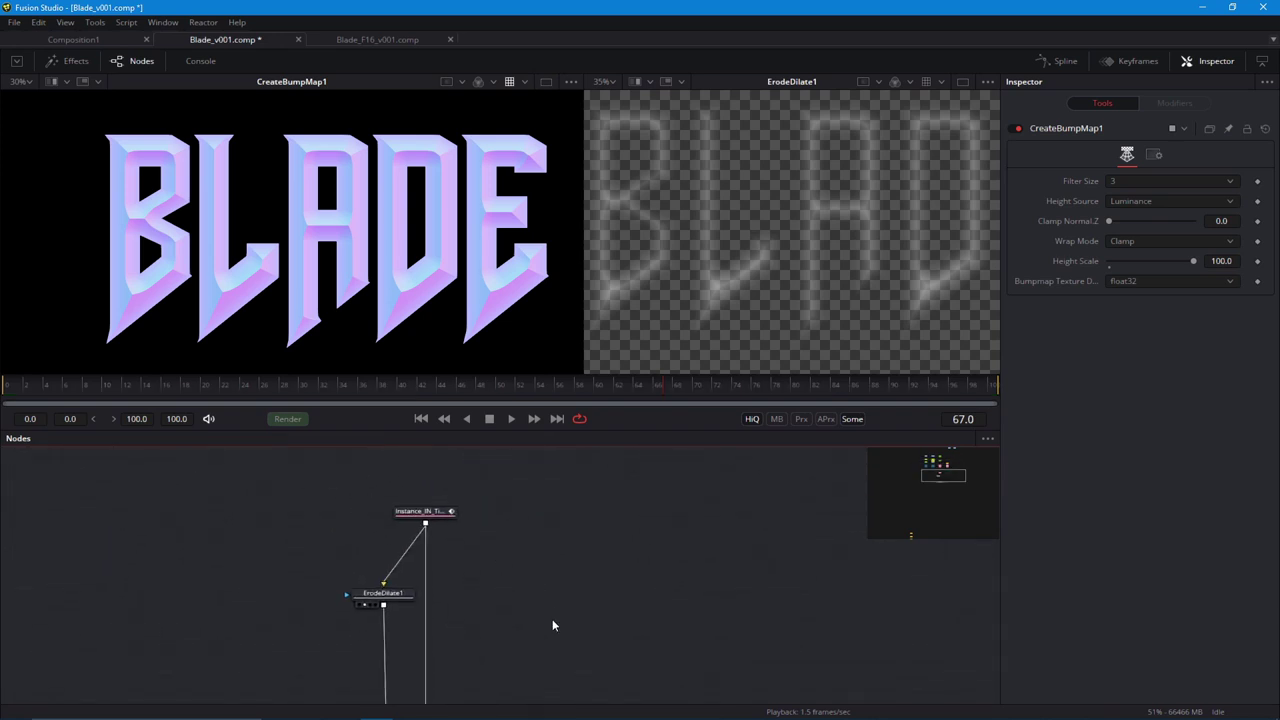
key("shift+space")
type("b")
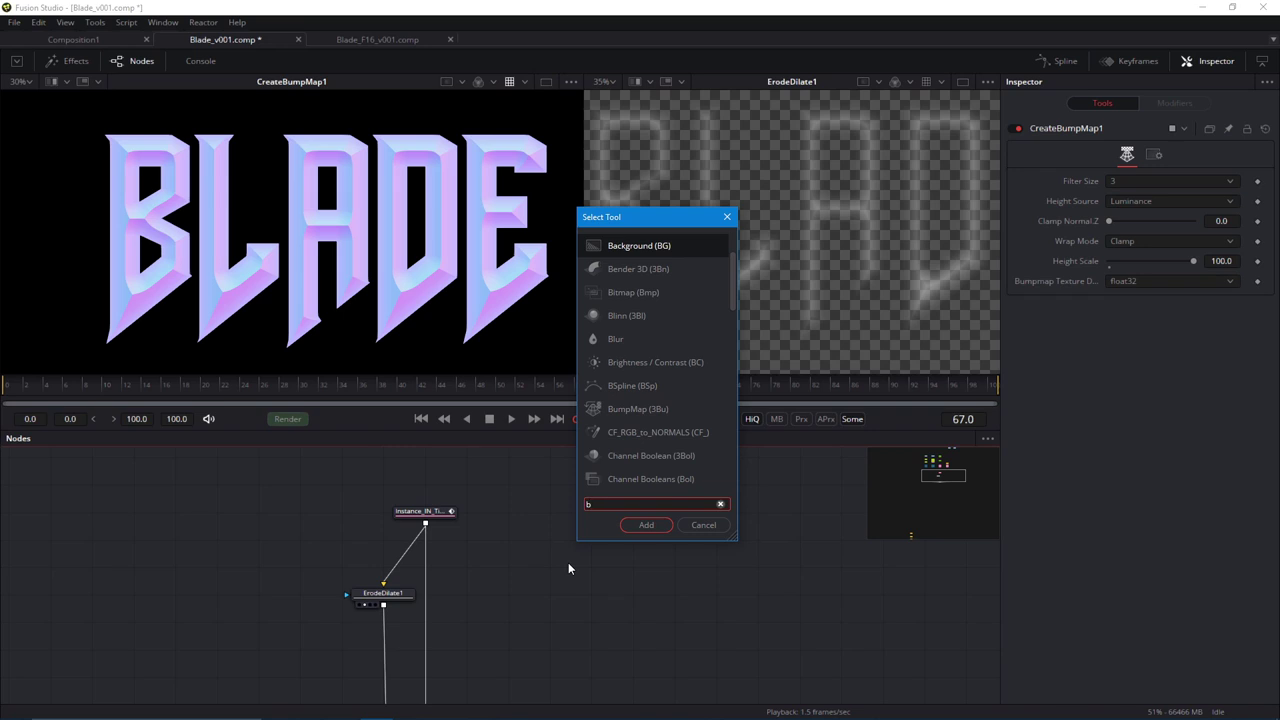
type("ol")
key("Return")
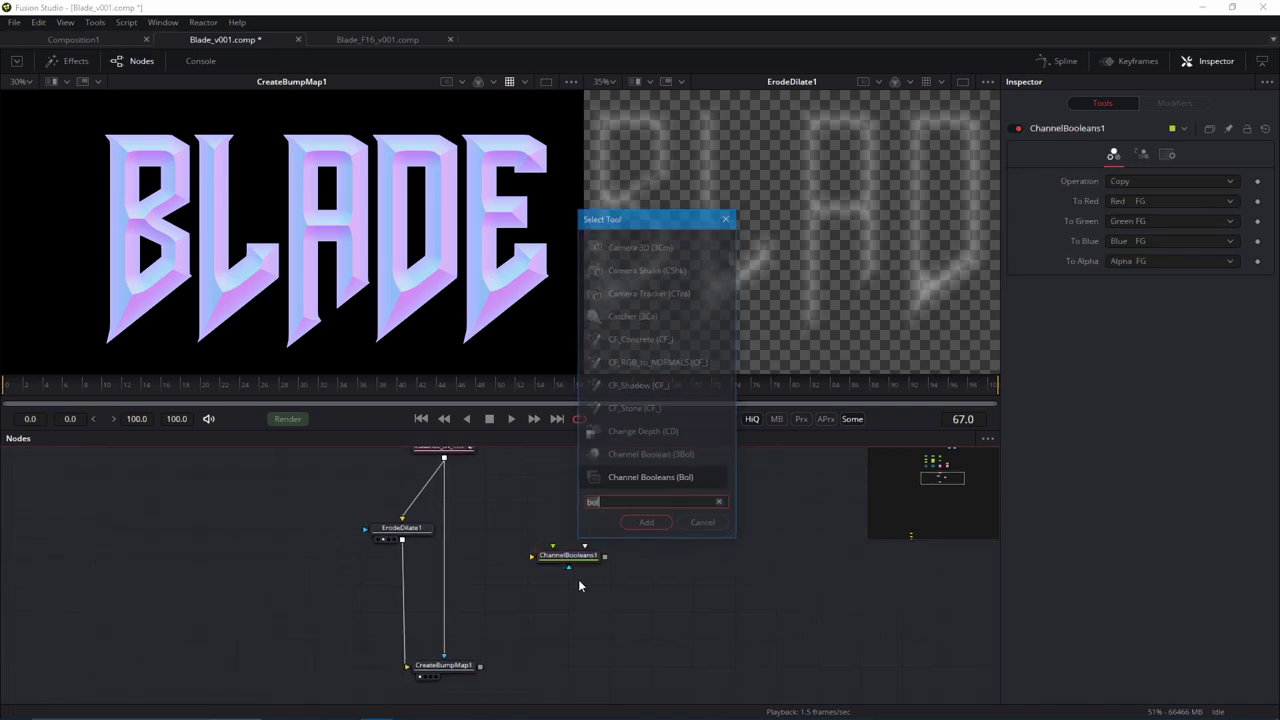
Add a Shader node fed by ChannelBooleans1, duplicate it as a second branch, and place ChannelBooleans1 above the two shaders.
type("shd")
key("Return")
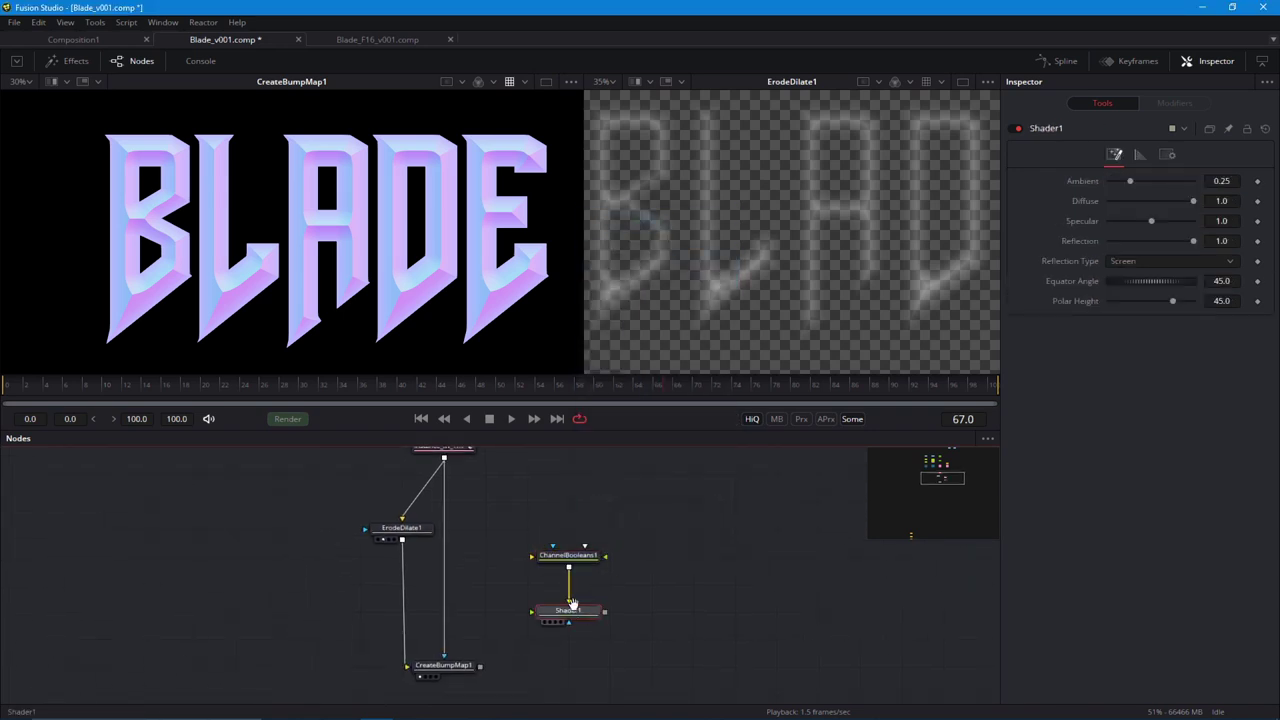
left_click_drag(573, 604, 652, 592)
left_click_drag(569, 533, 686, 578)
left_click_drag(568, 521, 651, 521)
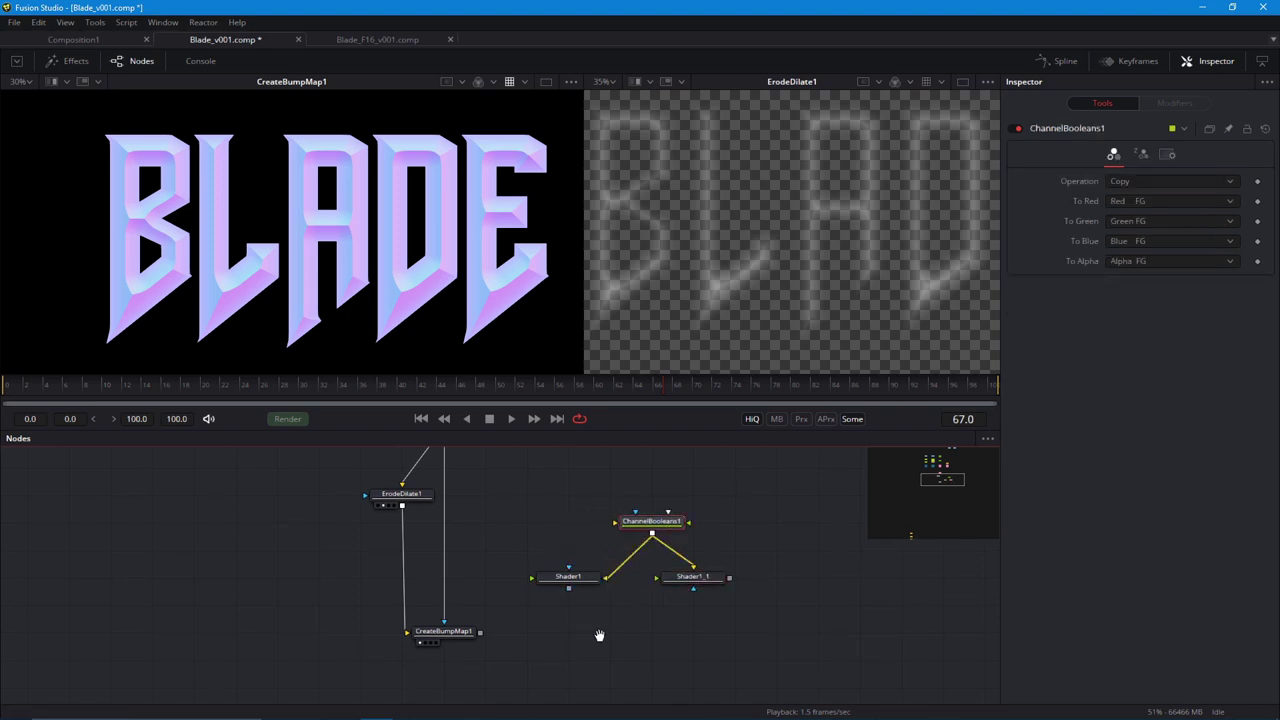
Line up CreateBumpMap1 with ChannelBooleans1, connect the bump map to its background input, and show ChannelBooleans1 in the second viewer.
left_click_drag(599, 635, 622, 659)
left_click_drag(471, 660, 471, 605)
left_click_drag(547, 500, 697, 622)
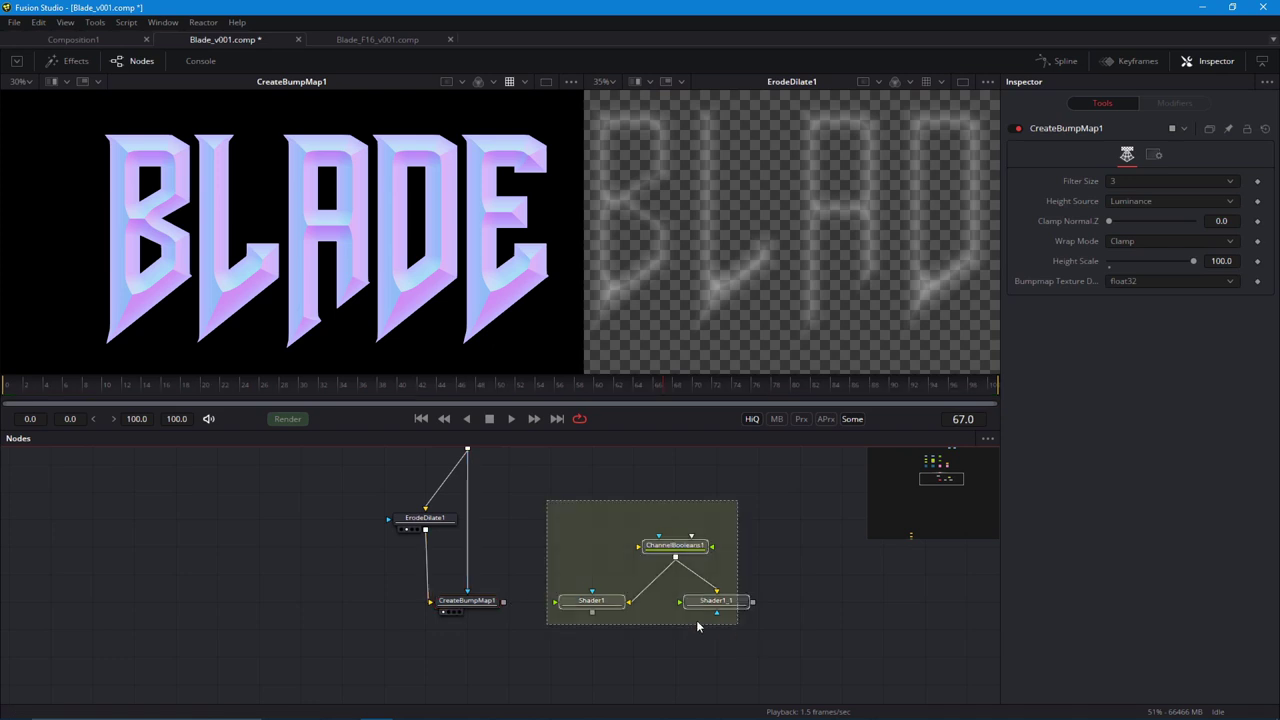
mouse_move(613, 599)
left_mouse_down()
mouse_move(654, 653)
mouse_move(606, 593)
left_mouse_up()
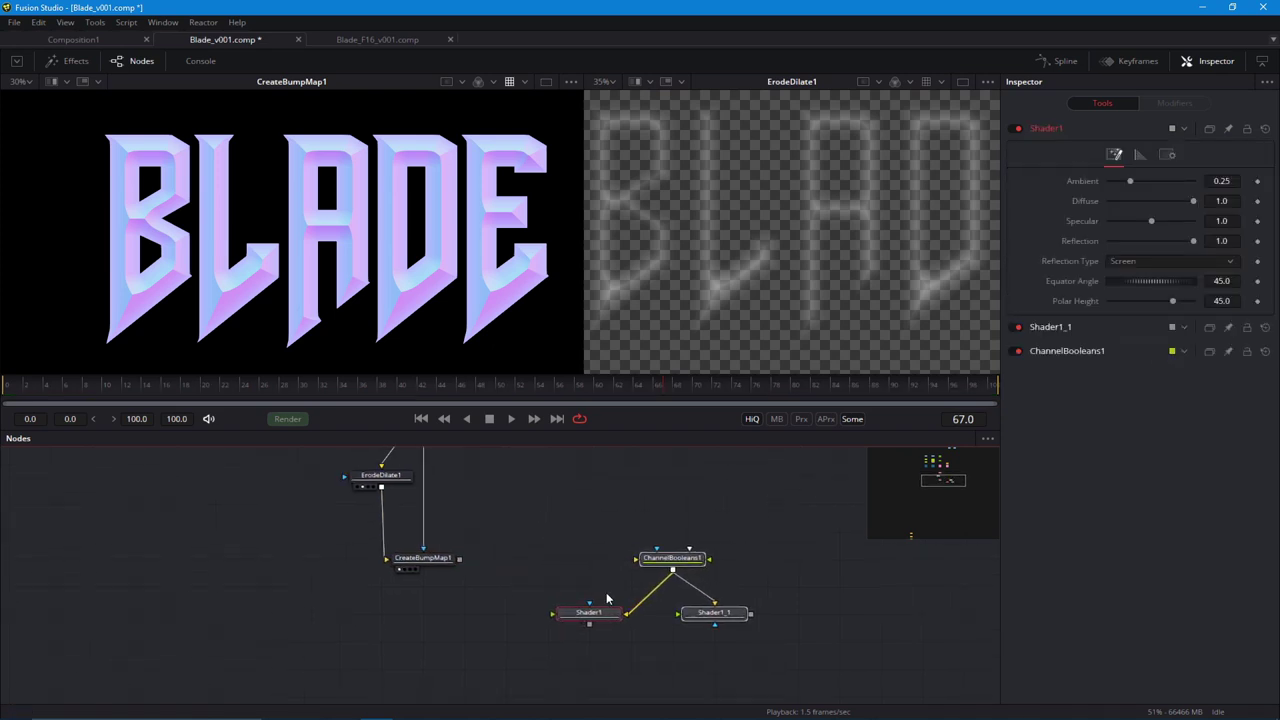
left_click(505, 567)
mouse_move(459, 558)
left_mouse_down()
mouse_move(647, 568)
mouse_move(672, 557)
mouse_move(705, 342)
left_mouse_up()
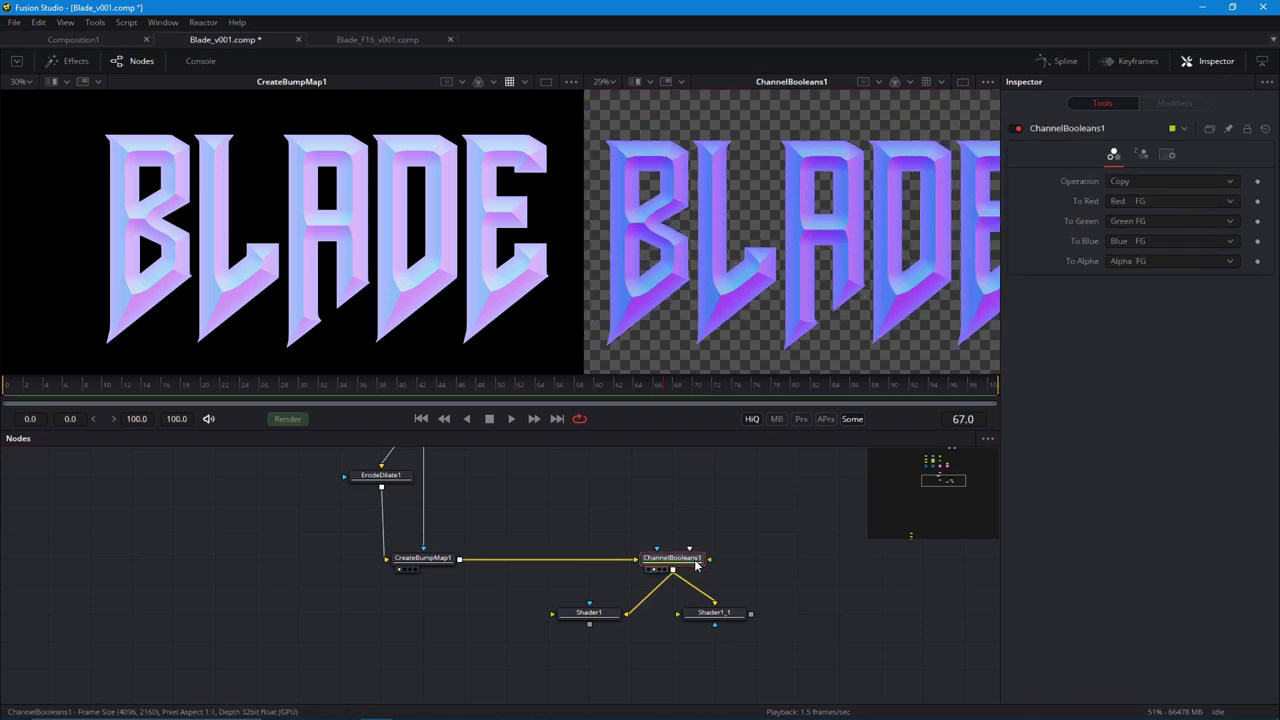
Enable ChannelBooleans1's extra channels and map X Normal to Red BG, Y Normal to Green BG and Z Normal to Blue BG.
left_click(1140, 155)
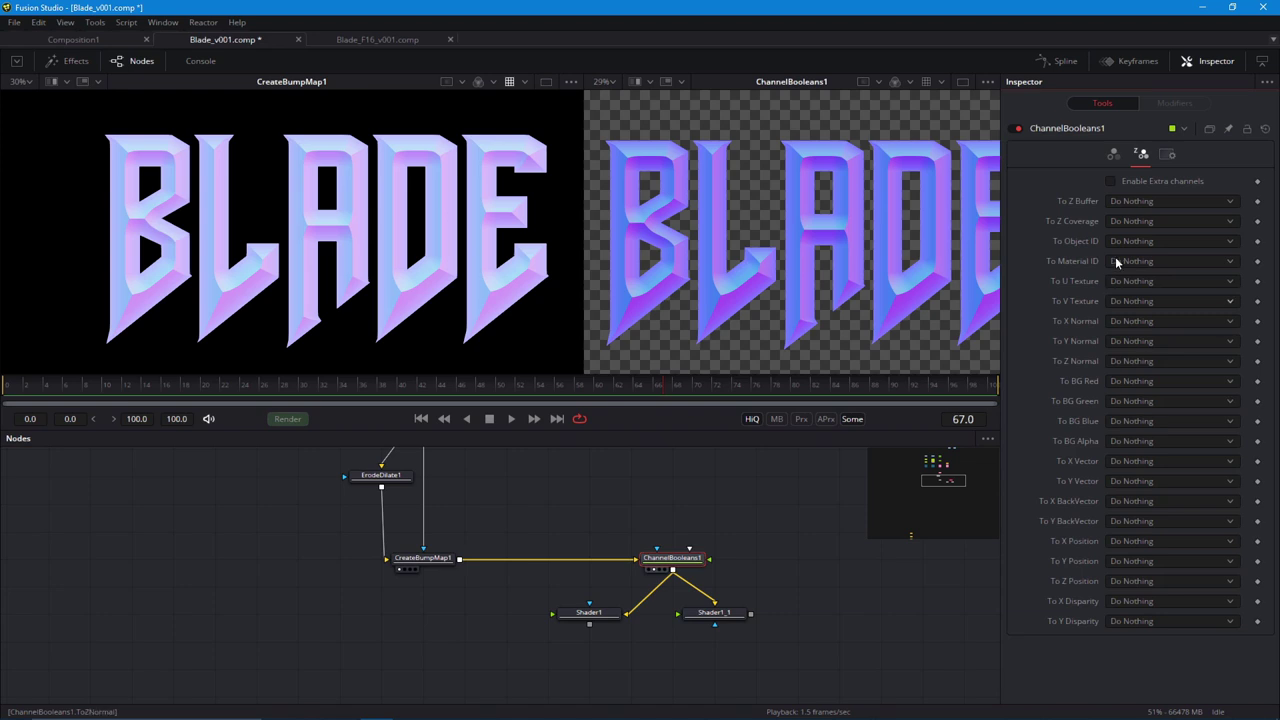
left_click(1111, 182)
left_click(1120, 320)
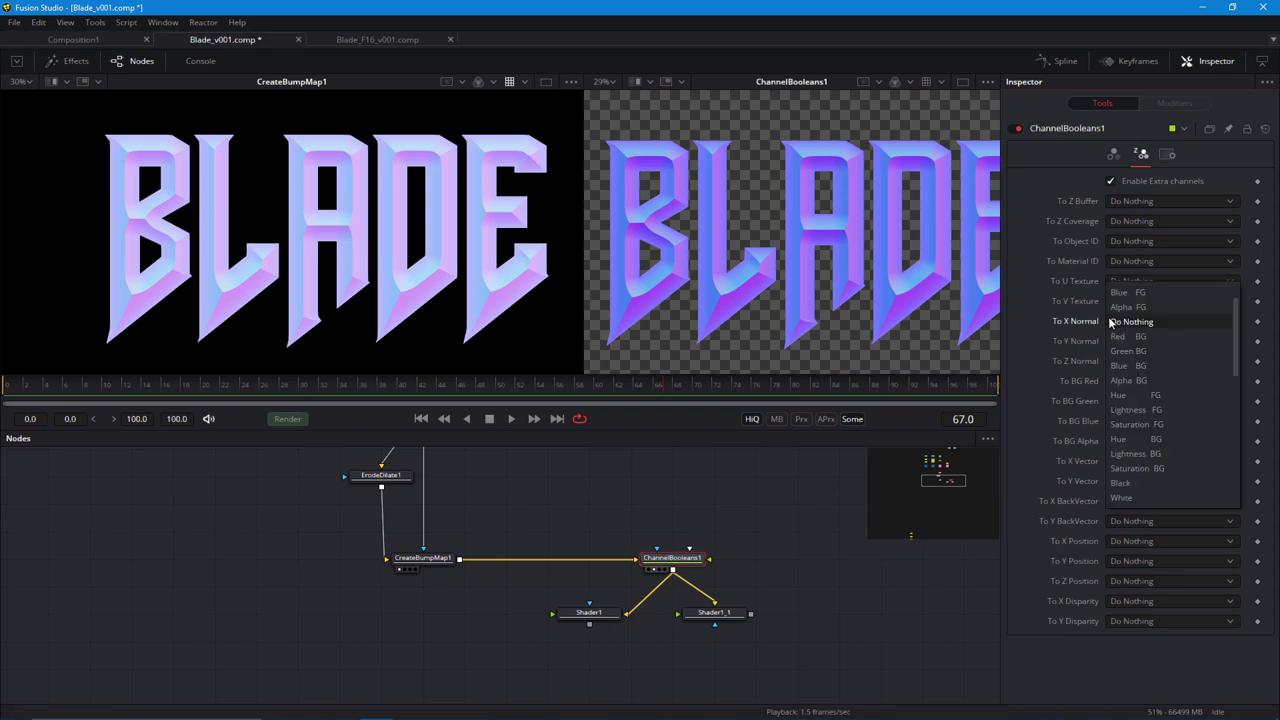
left_click(1118, 336)
left_click(1114, 361)
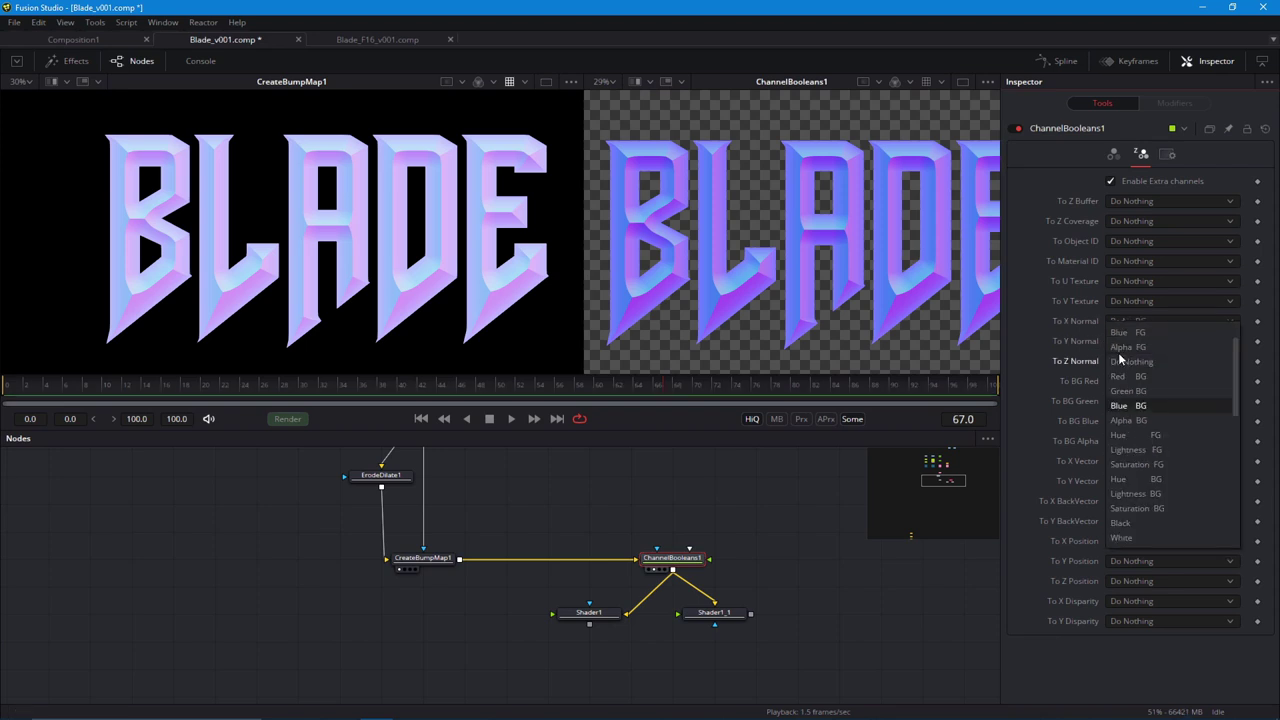
left_click(1120, 405)
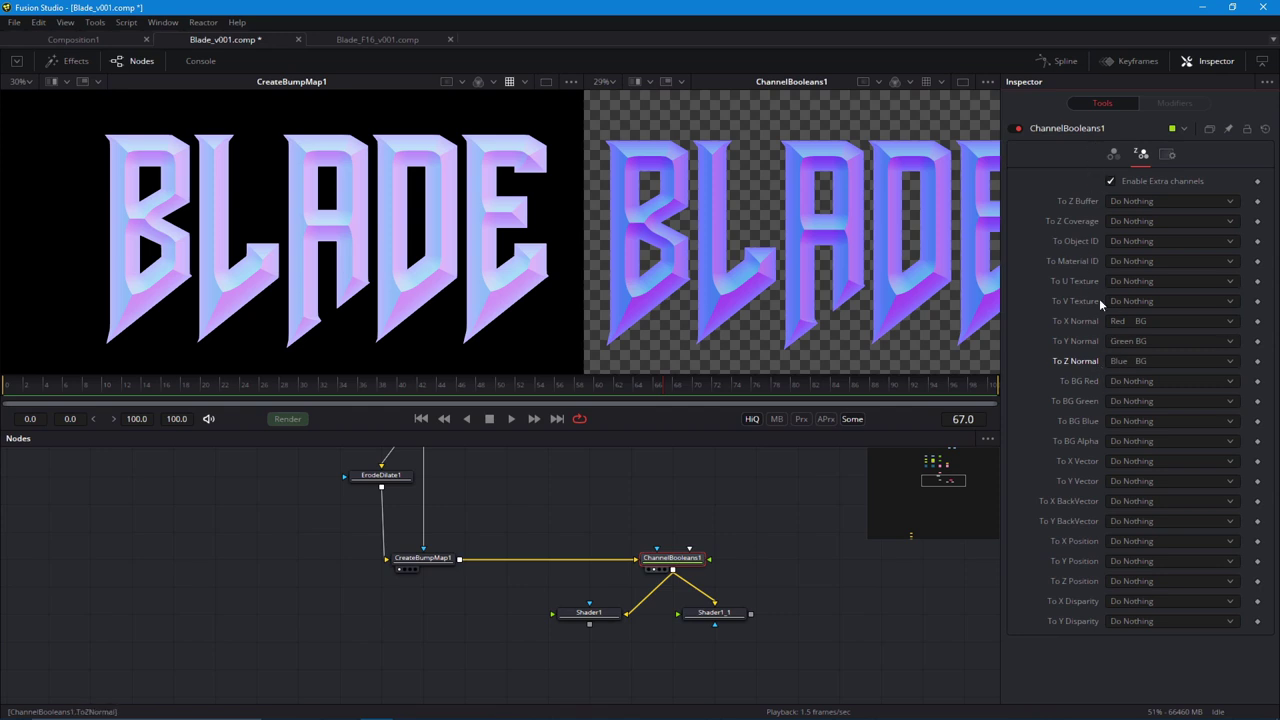
Switch ChannelBooleans1 to version 2 and set its To Red and To Green channels to Black.
left_click(1117, 153)
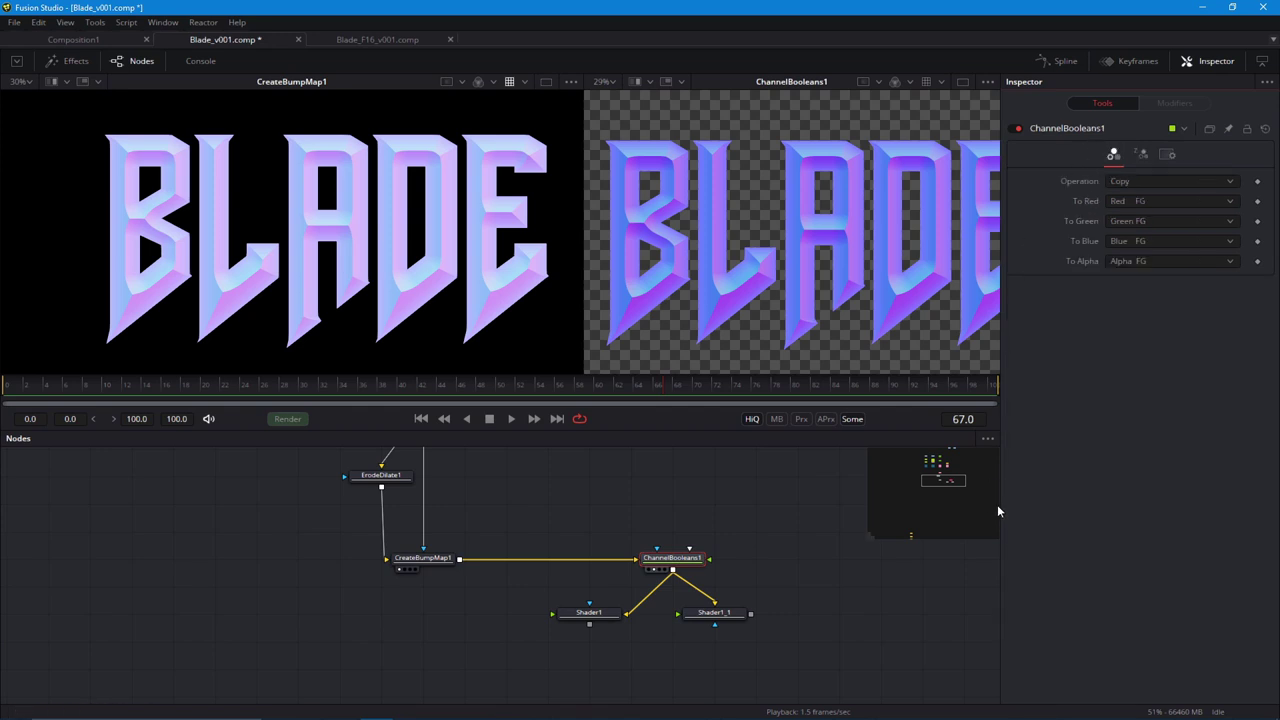
left_click(1210, 130)
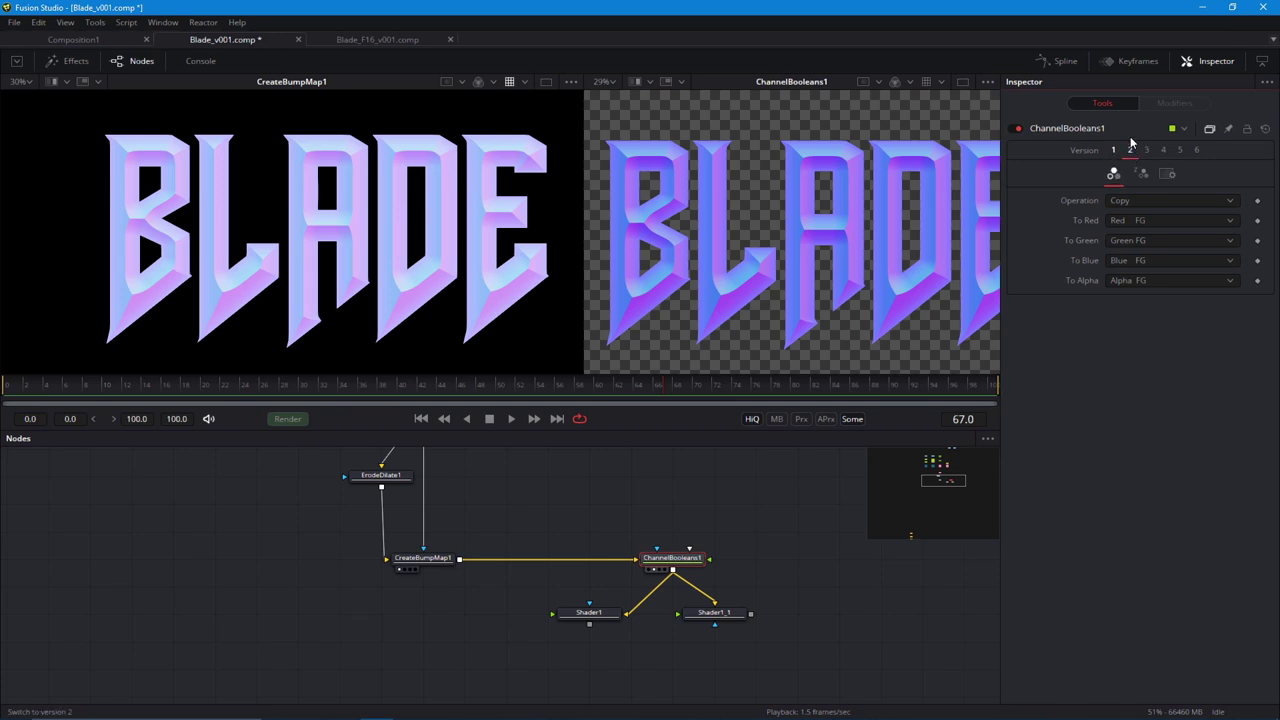
left_click(1120, 222)
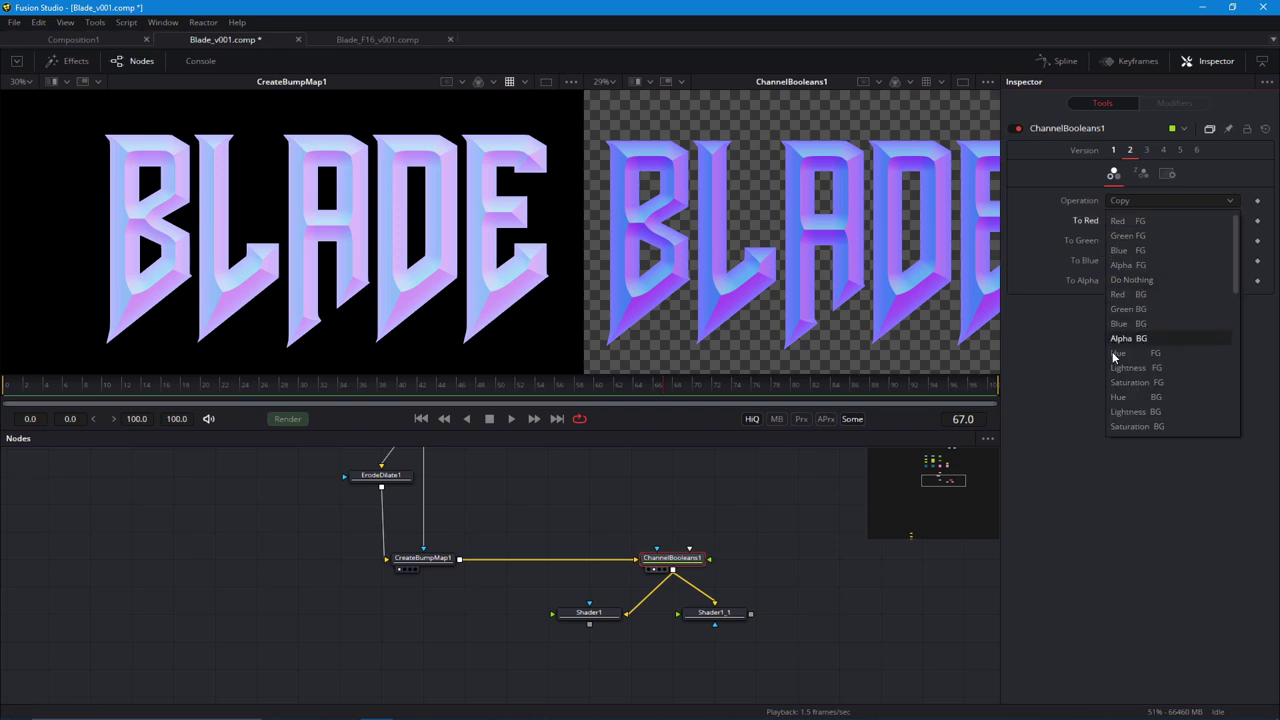
key("b")
key("Return")
left_click(1106, 239)
key("b")
key("b")
key("b")
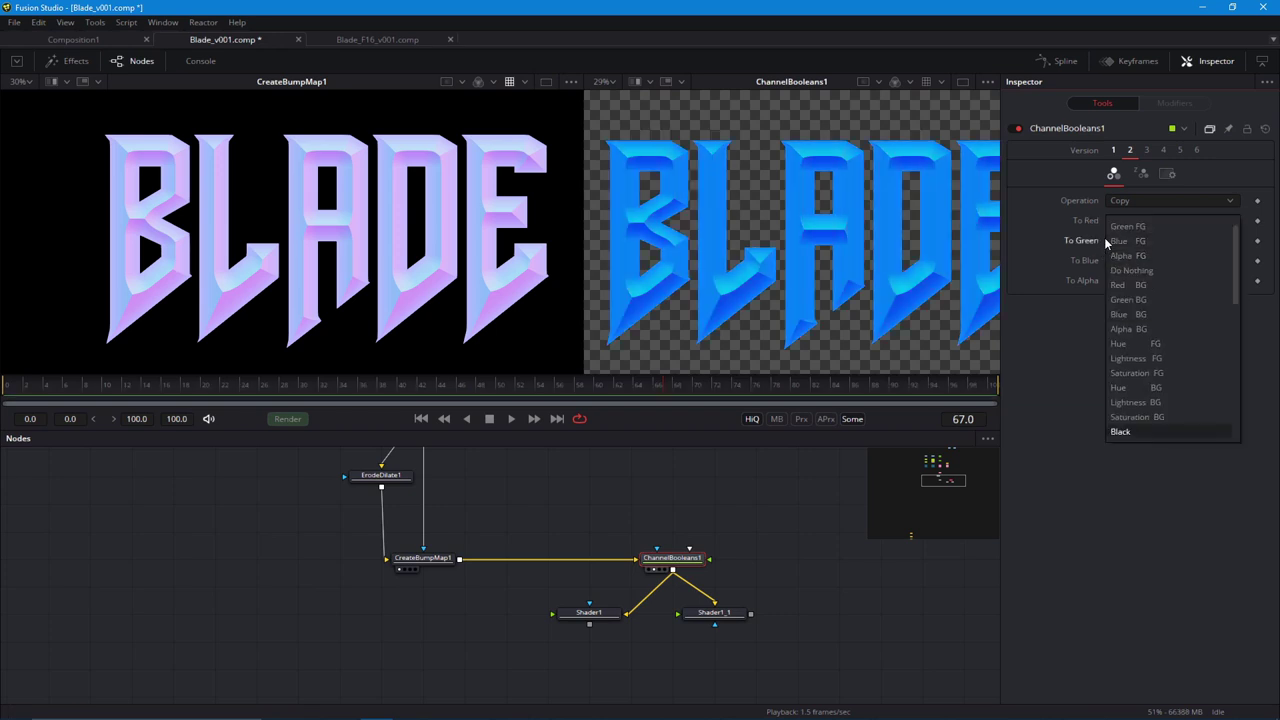
key("Return")
Set ChannelBooleans1's To Blue channel to Black.
left_click(1107, 261)
key("b")
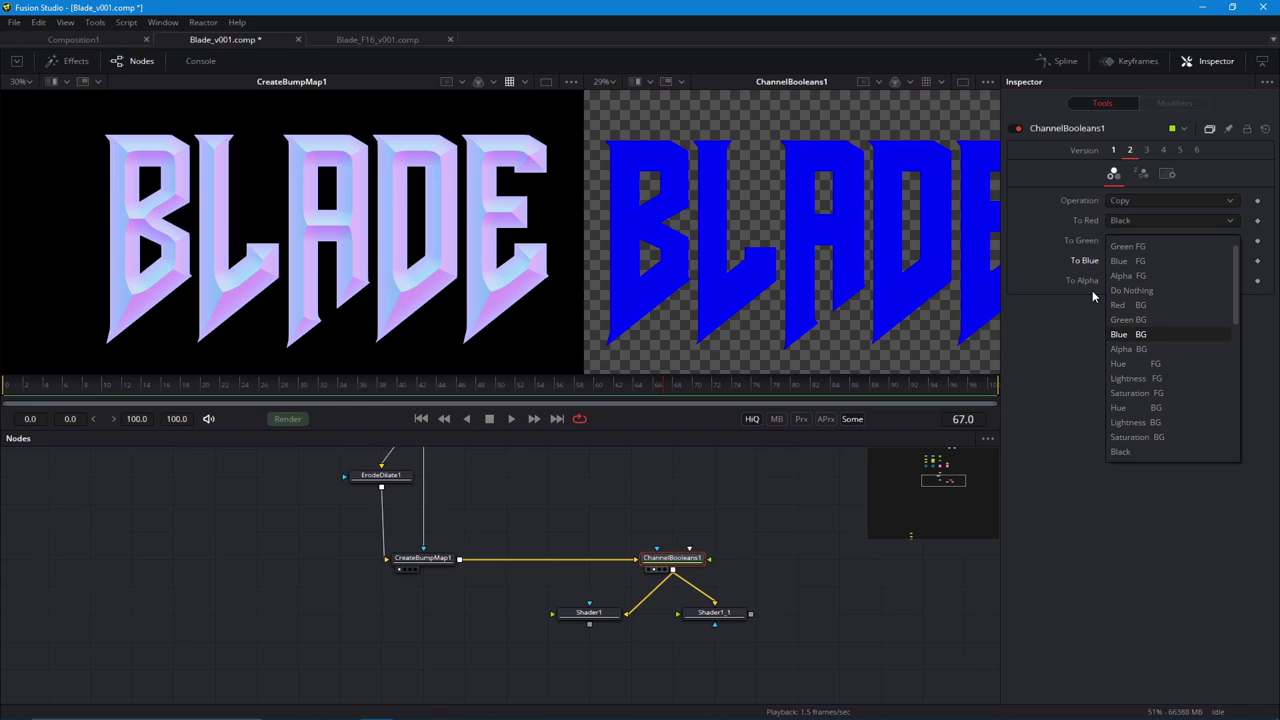
left_click(1120, 452)
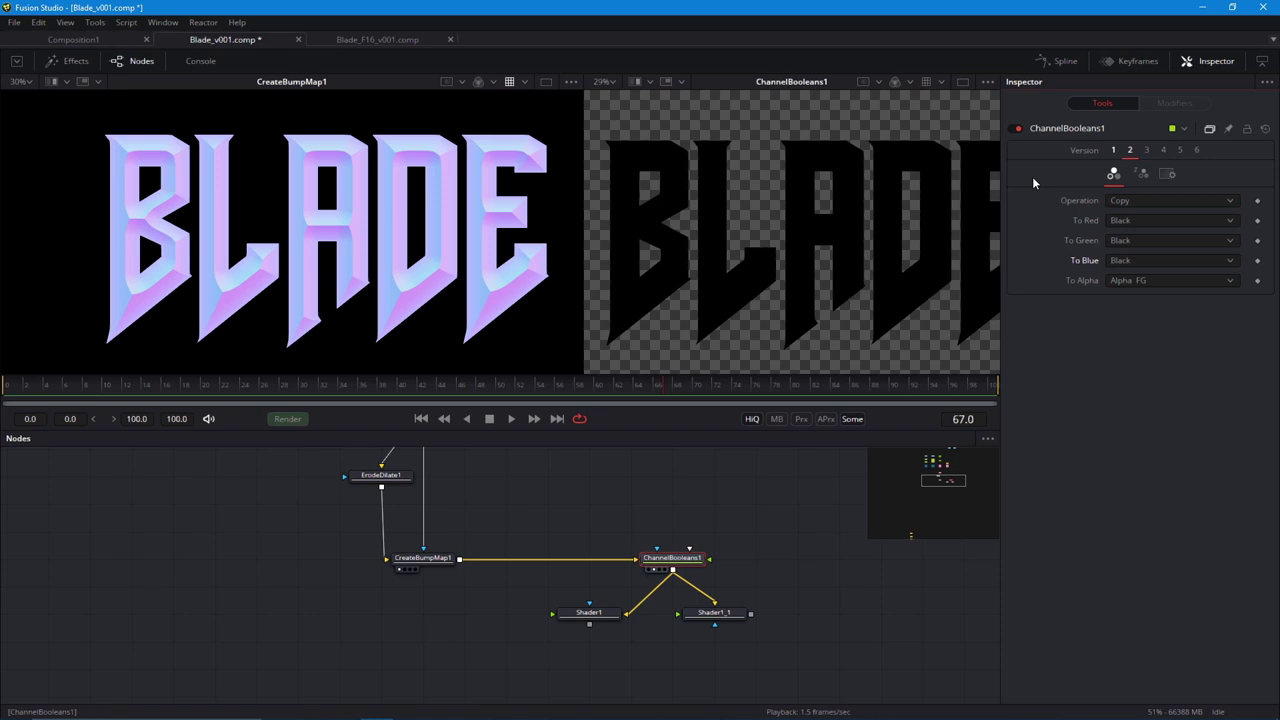
key("b")
left_click(1122, 260)
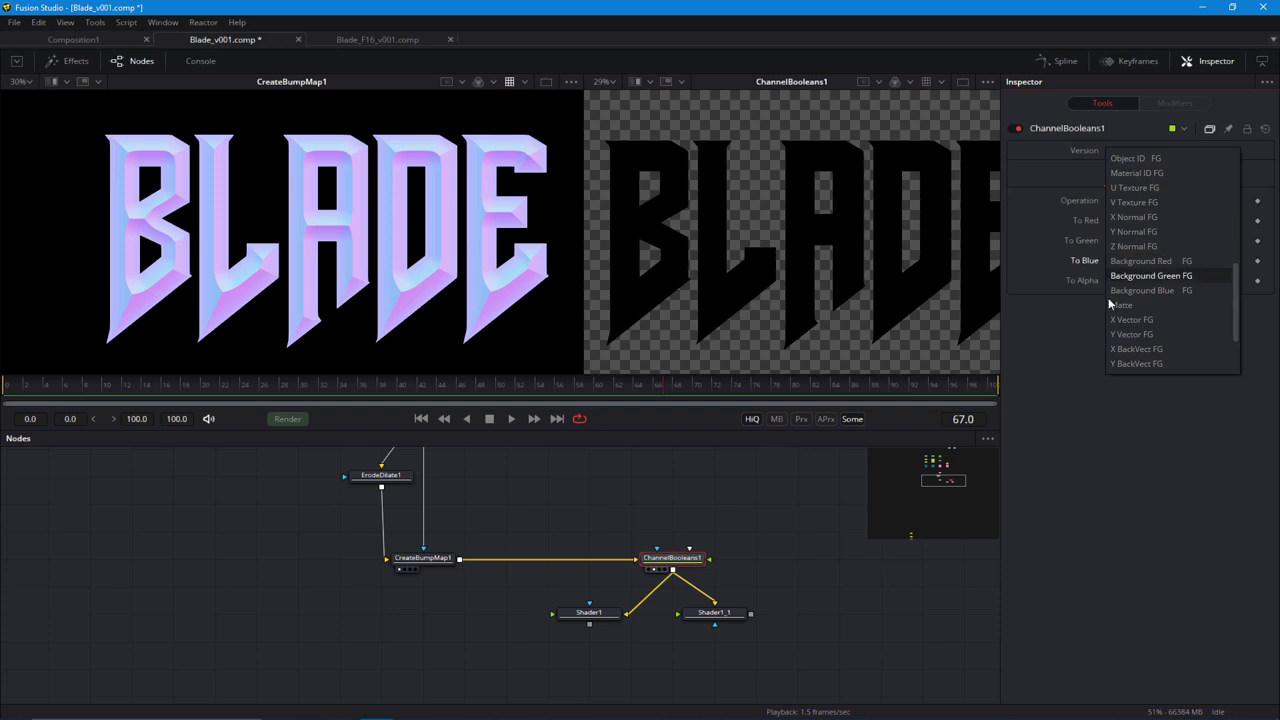
scroll(1113, 268, "up", 5)
left_click(1108, 340)
Move ChannelBooleans1 closer to CreateBumpMap1, show Shader1 in the second viewer, and widen that viewer.
left_click_drag(716, 615, 671, 598)
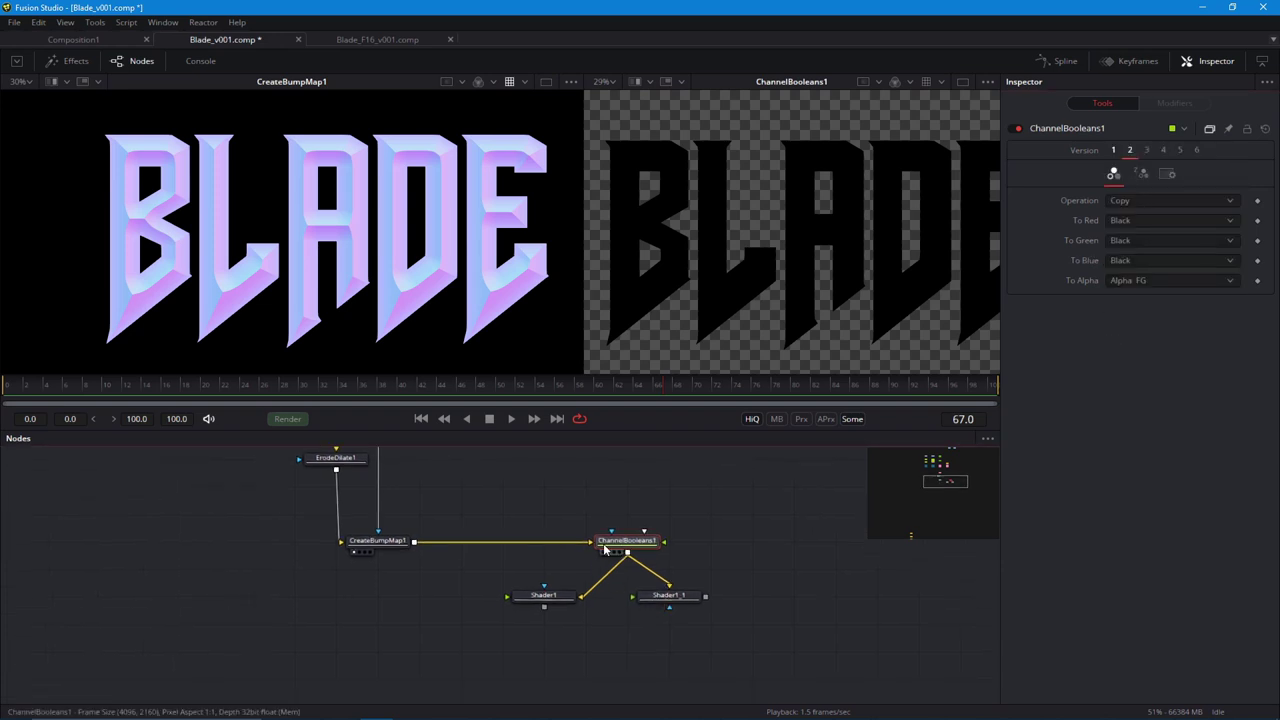
left_click_drag(604, 547, 563, 547)
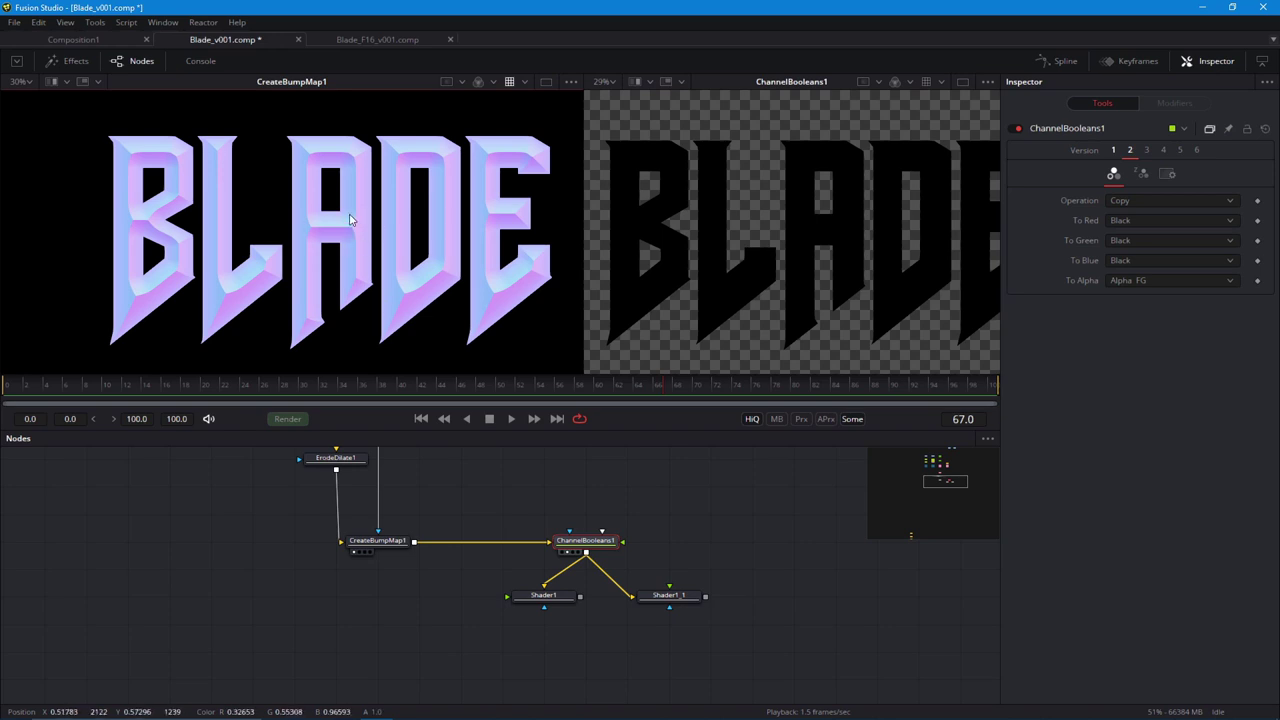
left_click_drag(555, 598, 670, 290)
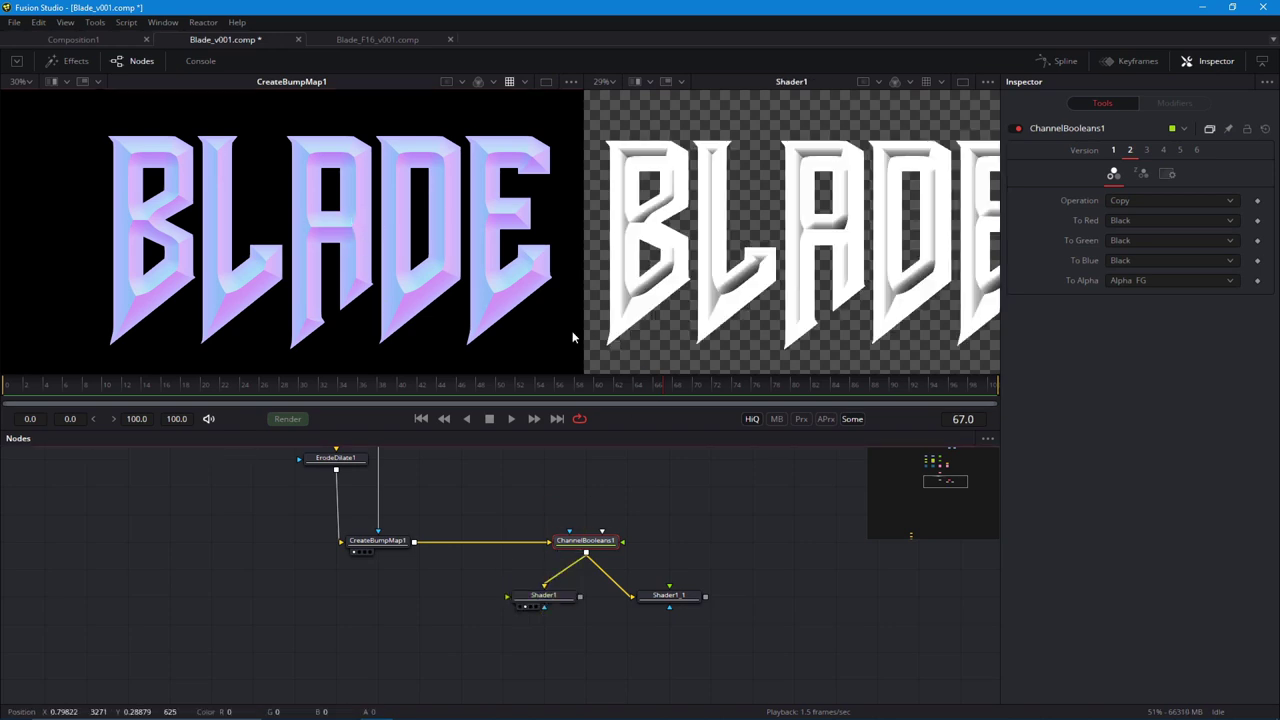
left_click_drag(582, 298, 312, 298)
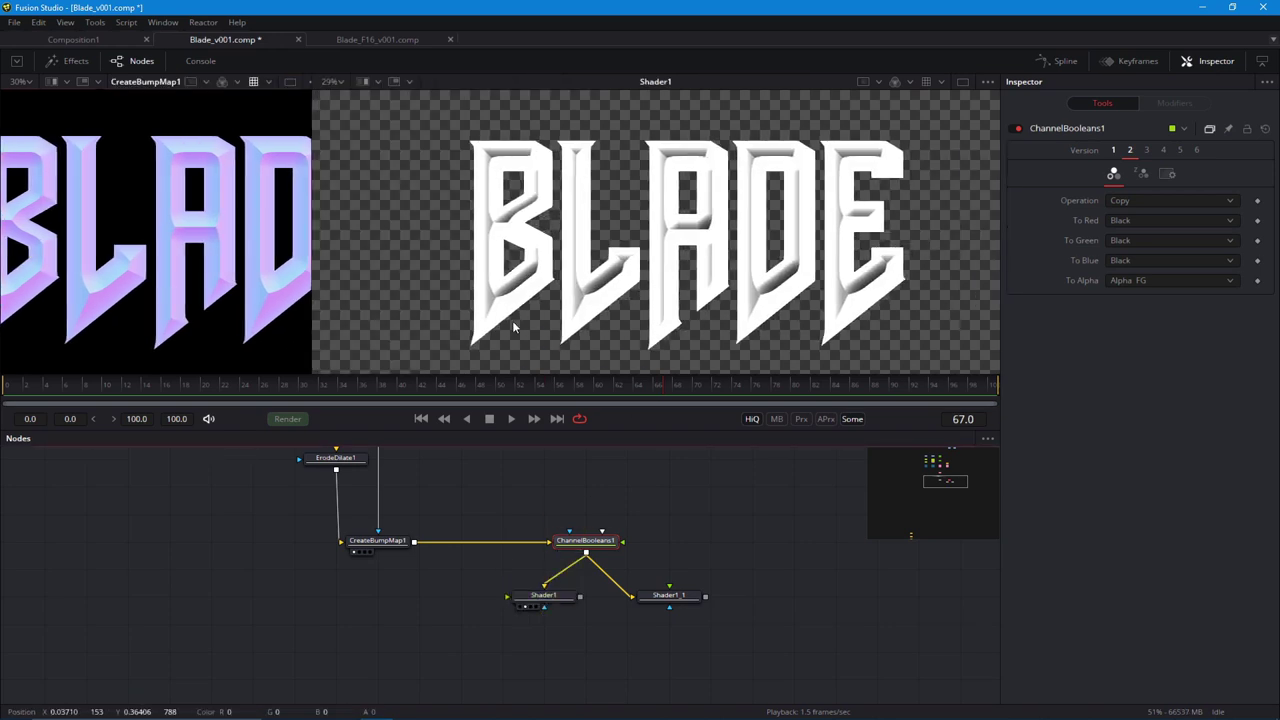
Set Shader1's Equator Angle to -105.5 and Polar Height to -57.7, and space the node away from Shader1_1.
left_click(543, 595)
mouse_move(1136, 279)
left_mouse_down()
mouse_move(1116, 283)
mouse_move(1182, 306)
mouse_move(1123, 313)
mouse_move(1166, 280)
mouse_move(1111, 284)
mouse_move(1137, 276)
mouse_move(1135, 291)
left_mouse_up()
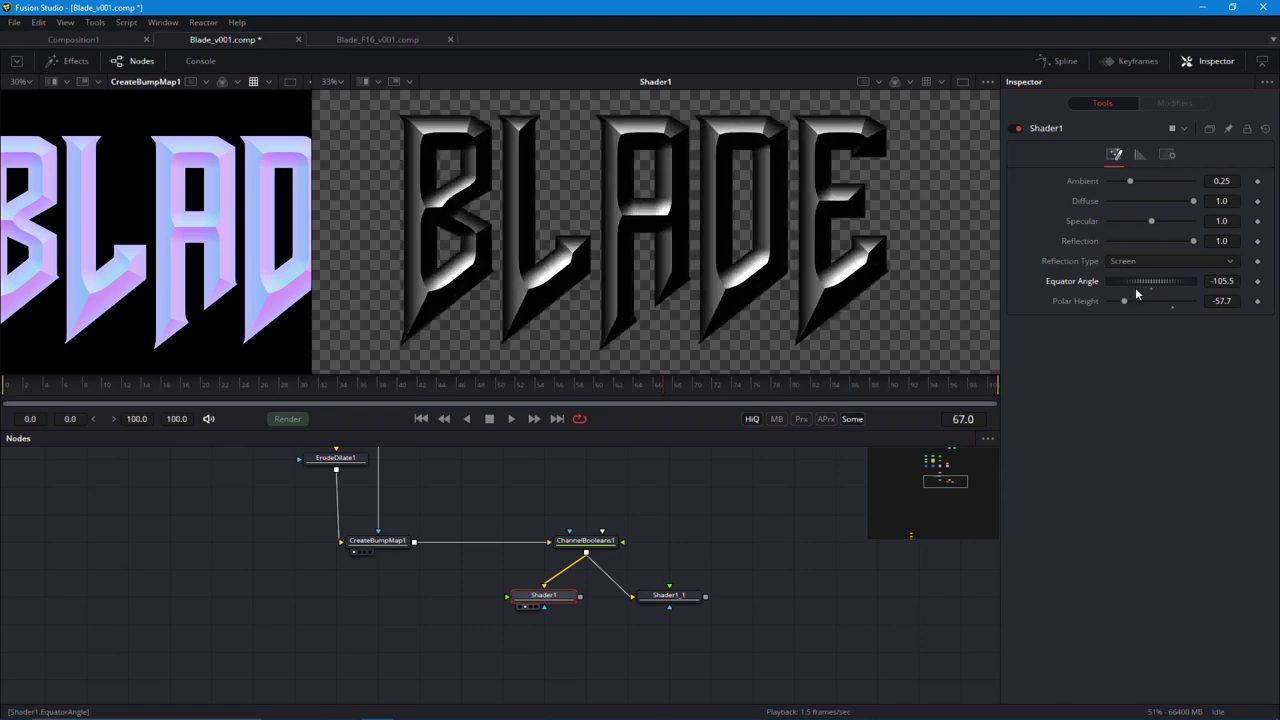
left_click_drag(543, 604, 500, 604)
Show Shader1_1 in the second viewer and set its Equator Angle to 292.28 and Polar Height to -19.7.
left_click(661, 600)
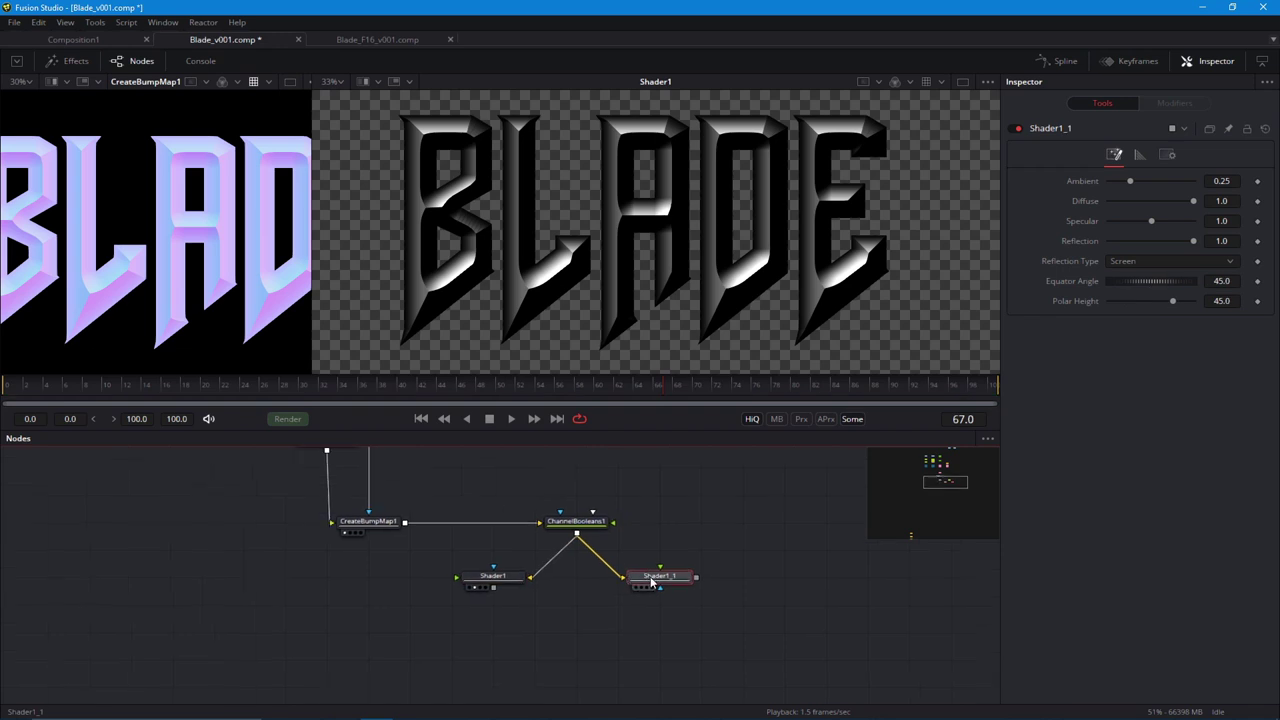
left_click_drag(659, 580, 586, 314)
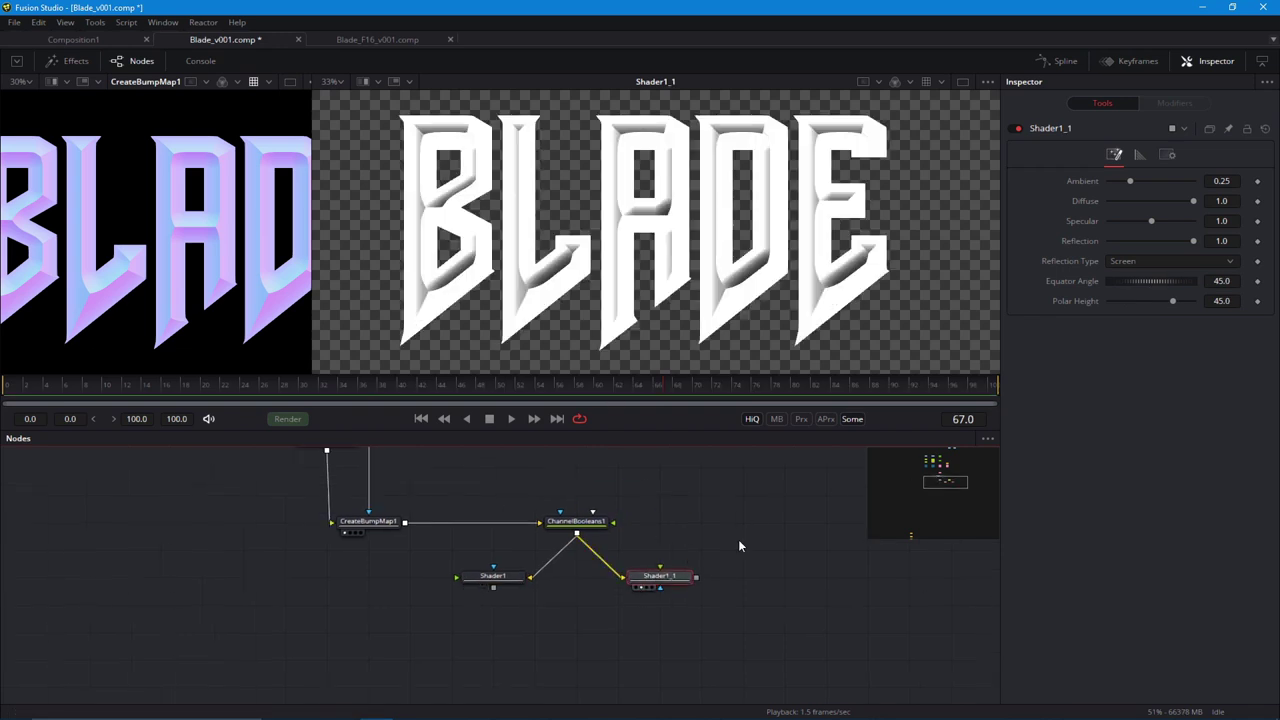
mouse_move(1133, 285)
left_mouse_down()
mouse_move(1144, 277)
mouse_move(1165, 298)
mouse_move(1147, 300)
mouse_move(1128, 279)
mouse_move(1171, 291)
mouse_move(1148, 285)
mouse_move(1158, 301)
mouse_move(1136, 287)
mouse_move(1150, 289)
mouse_move(1139, 302)
left_mouse_up()
left_click_drag(1138, 286, 1141, 285)
left_click_drag(1139, 301, 1134, 301)
mouse_move(1136, 286)
left_mouse_down()
mouse_move(1169, 290)
mouse_move(1142, 301)
mouse_move(1140, 284)
left_mouse_up()
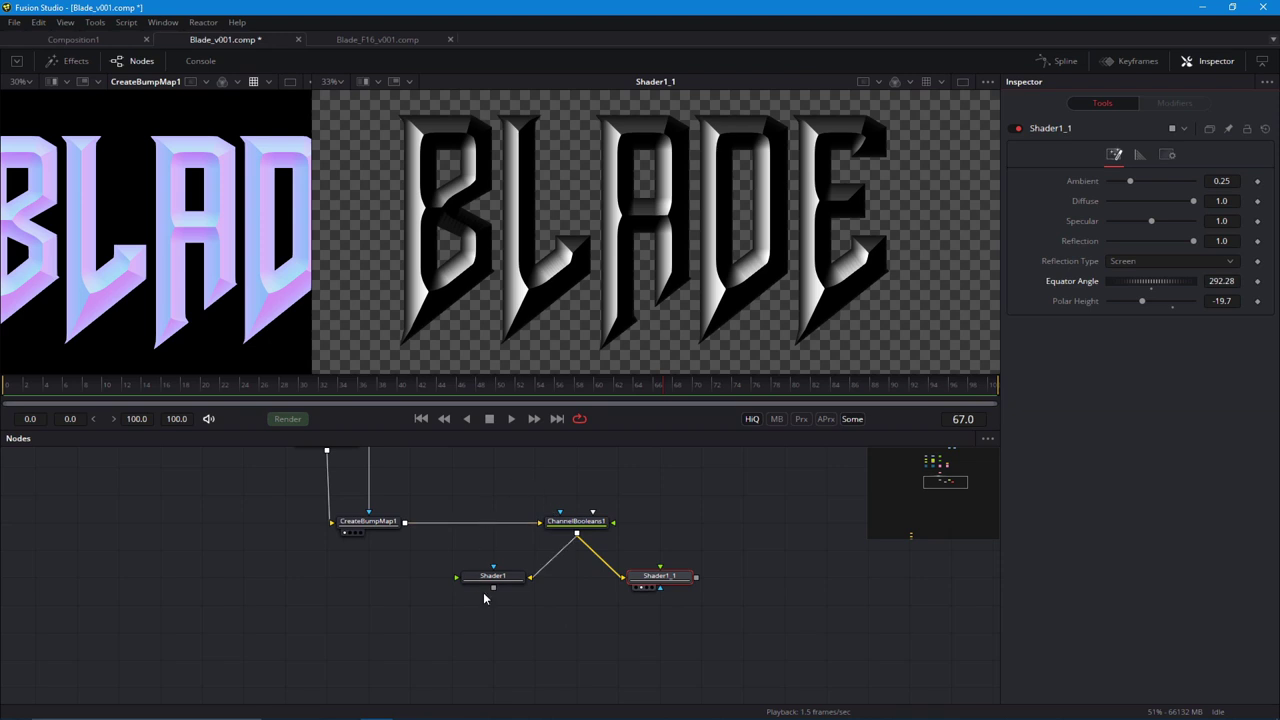
Compare the lighting of Shader1 and Shader1_1 in the second viewer.
left_click_drag(495, 580, 611, 322)
left_click_drag(487, 580, 502, 282)
left_click_drag(644, 580, 590, 256)
Copy the Rusty node from the source nodes and paste it as an instance near the shader branches.
left_click_drag(535, 609, 622, 613)
scroll(548, 610, "down", 4)
left_click_drag(413, 557, 383, 645)
left_click_drag(447, 532, 459, 562)
scroll(410, 564, "up", 3)
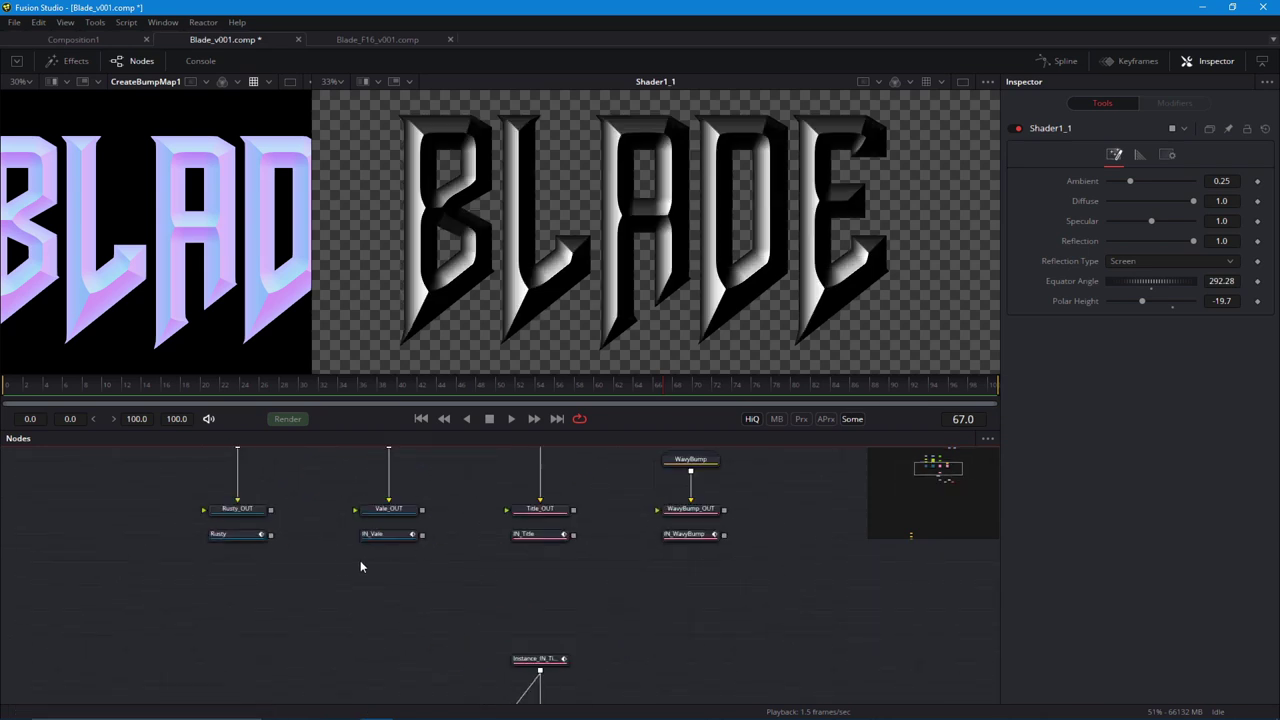
left_click_drag(235, 560, 248, 533)
left_click_drag(423, 640, 425, 475)
scroll(443, 520, "down", 2)
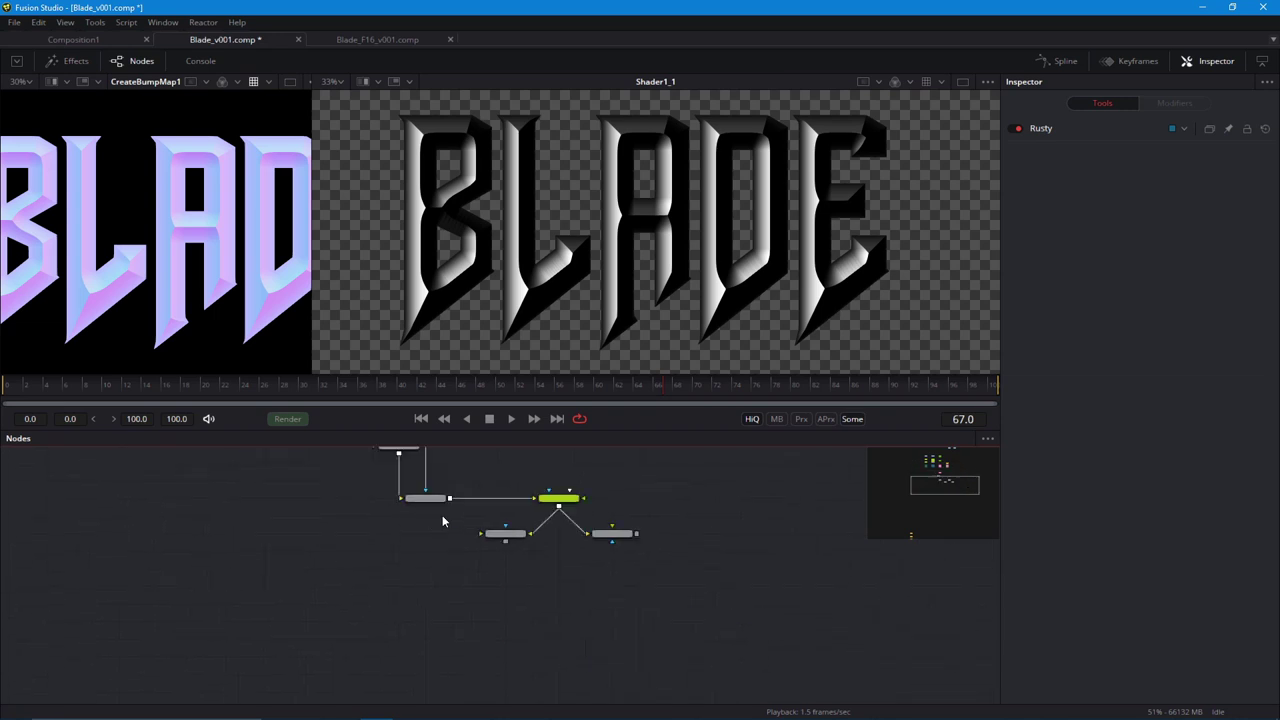
scroll(473, 556, "up", 2)
left_click_drag(505, 570, 366, 657)
scroll(366, 657, "down", 1)
left_click_drag(542, 660, 554, 620)
key("ctrl+shift+v")
Place the Rusty instance in line with Shader1_1 and show it in the second viewer.
left_click_drag(646, 506, 646, 529)
scroll(606, 613, "up", 1)
left_click_drag(606, 613, 641, 595)
scroll(665, 612, "up", 2)
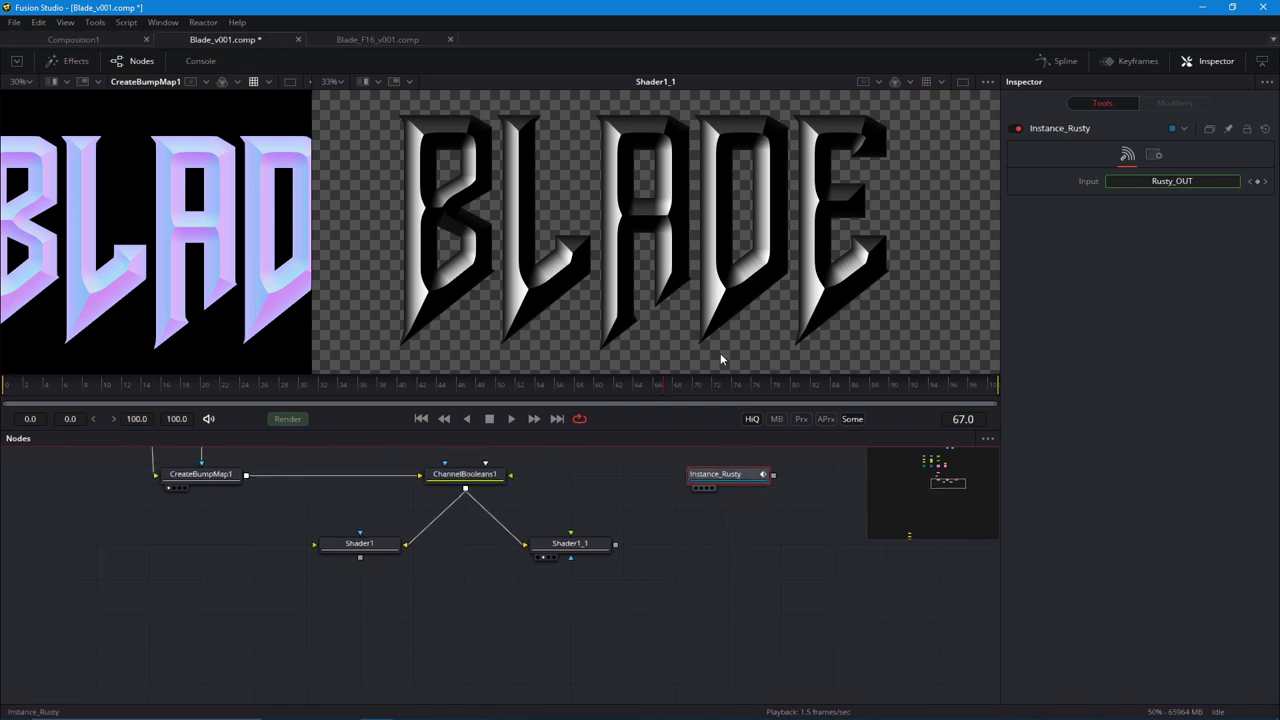
key("2")
left_click_drag(736, 478, 703, 563)
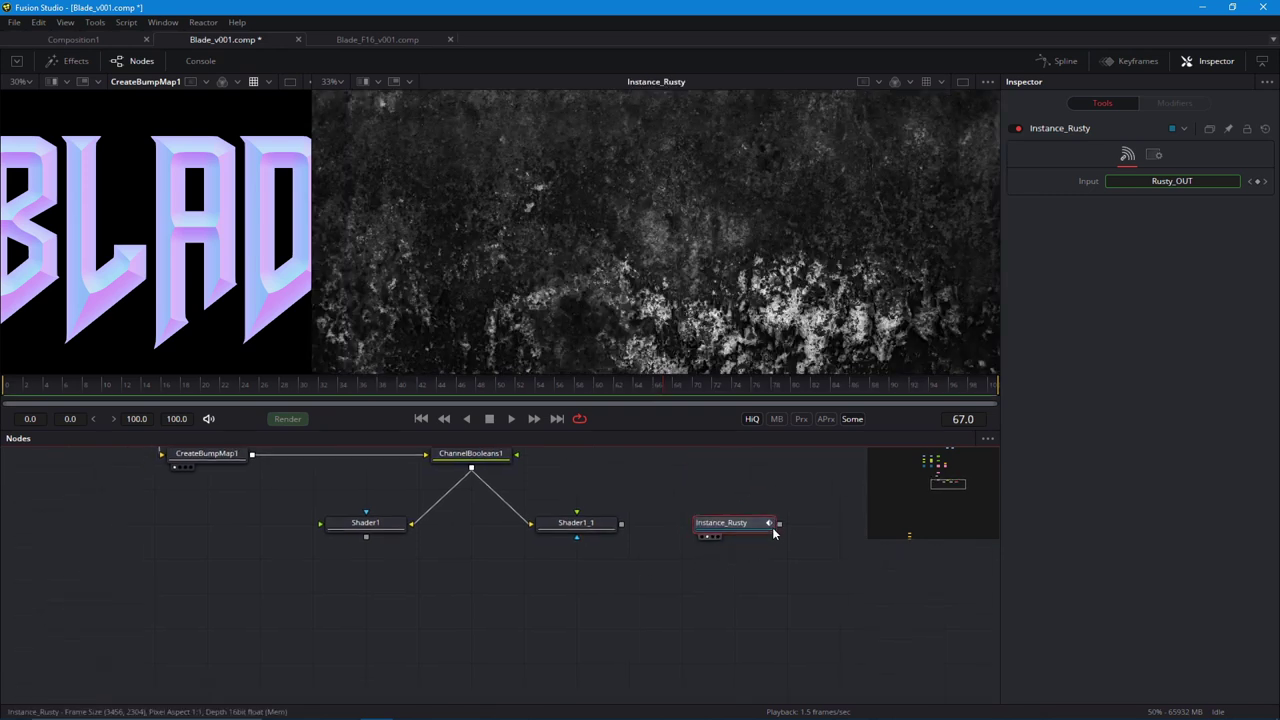
Add a Merge node below Shader1_1, show it in the second viewer, and connect the Rusty instance as its foreground.
scroll(573, 574, "left", 1)
key("shift+space")
type("merg")
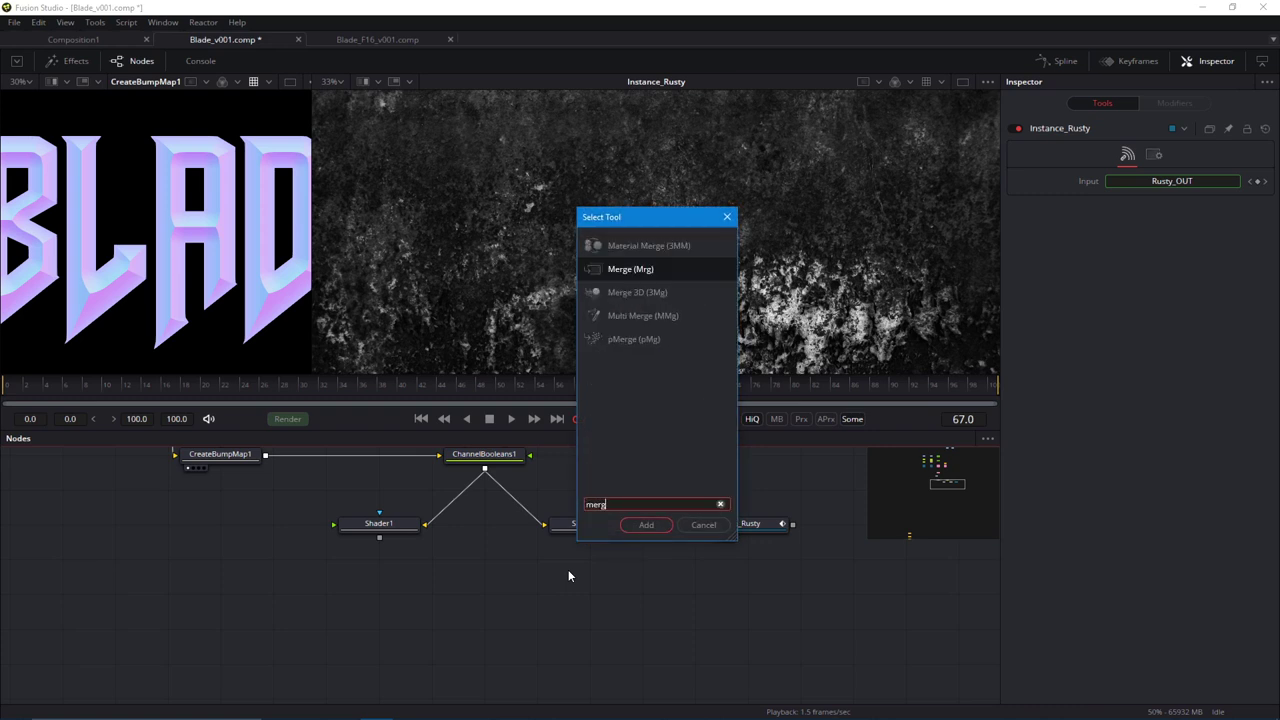
key("Return")
left_click_drag(634, 526, 587, 595)
left_click_drag(587, 595, 590, 335)
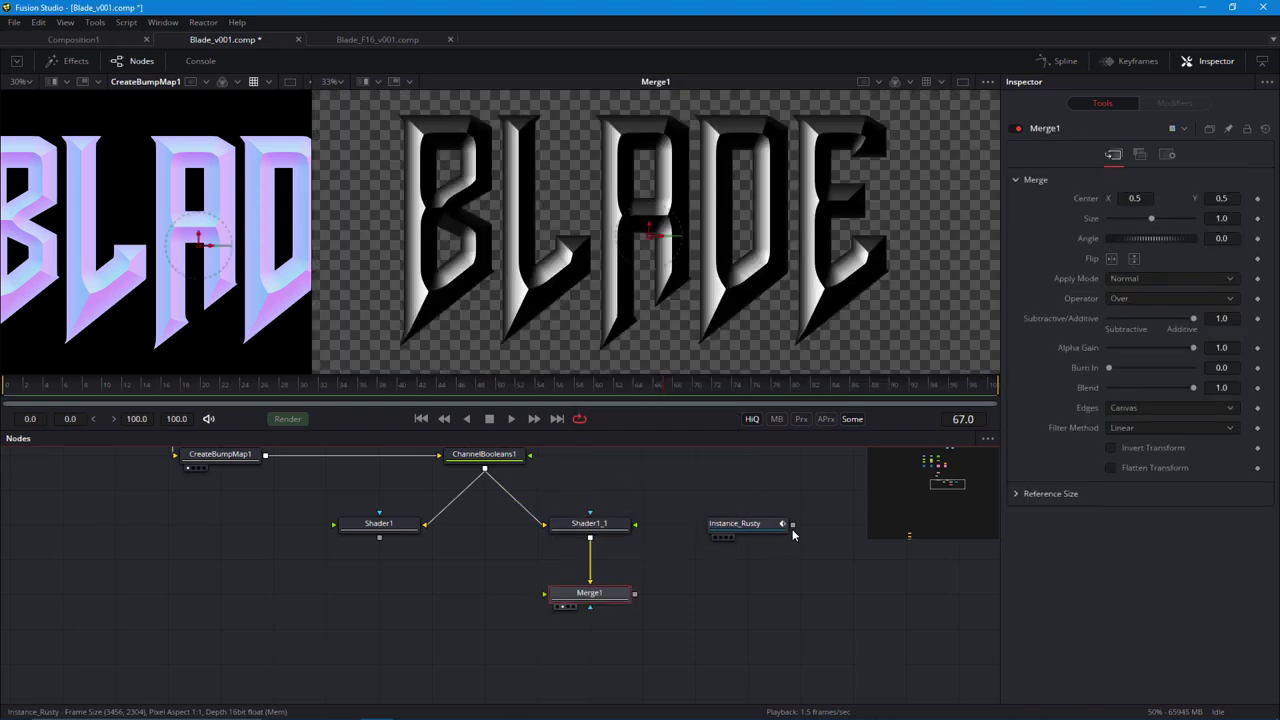
left_click_drag(792, 524, 636, 594)
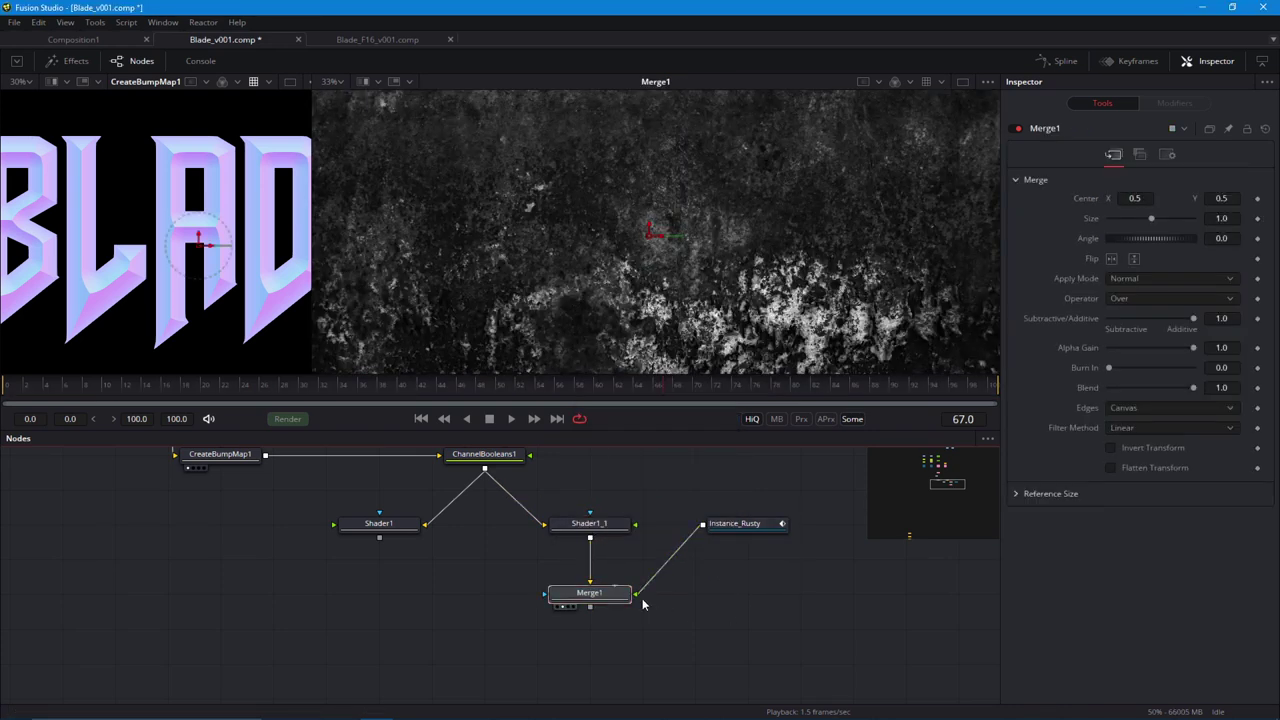
Set Merge1's apply mode to Multiply and lower its gain to 0.496.
left_click(1170, 278)
left_click(1117, 325)
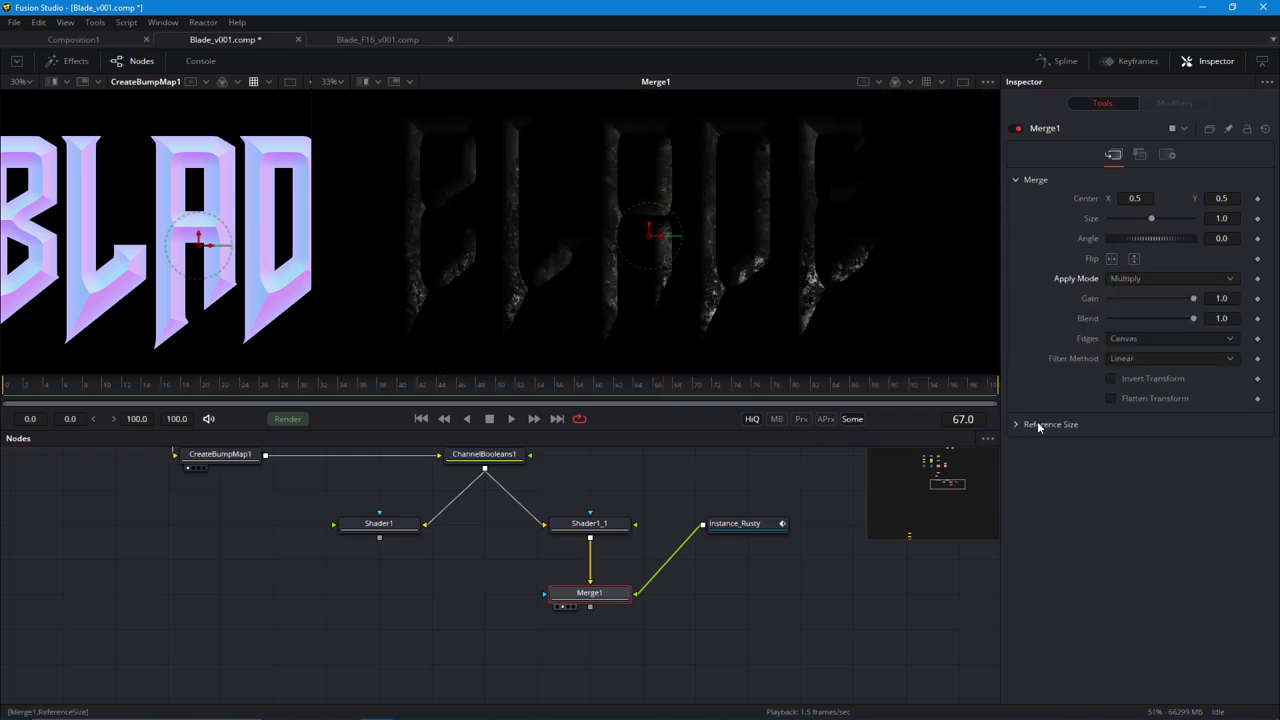
left_click_drag(1160, 312, 1151, 304)
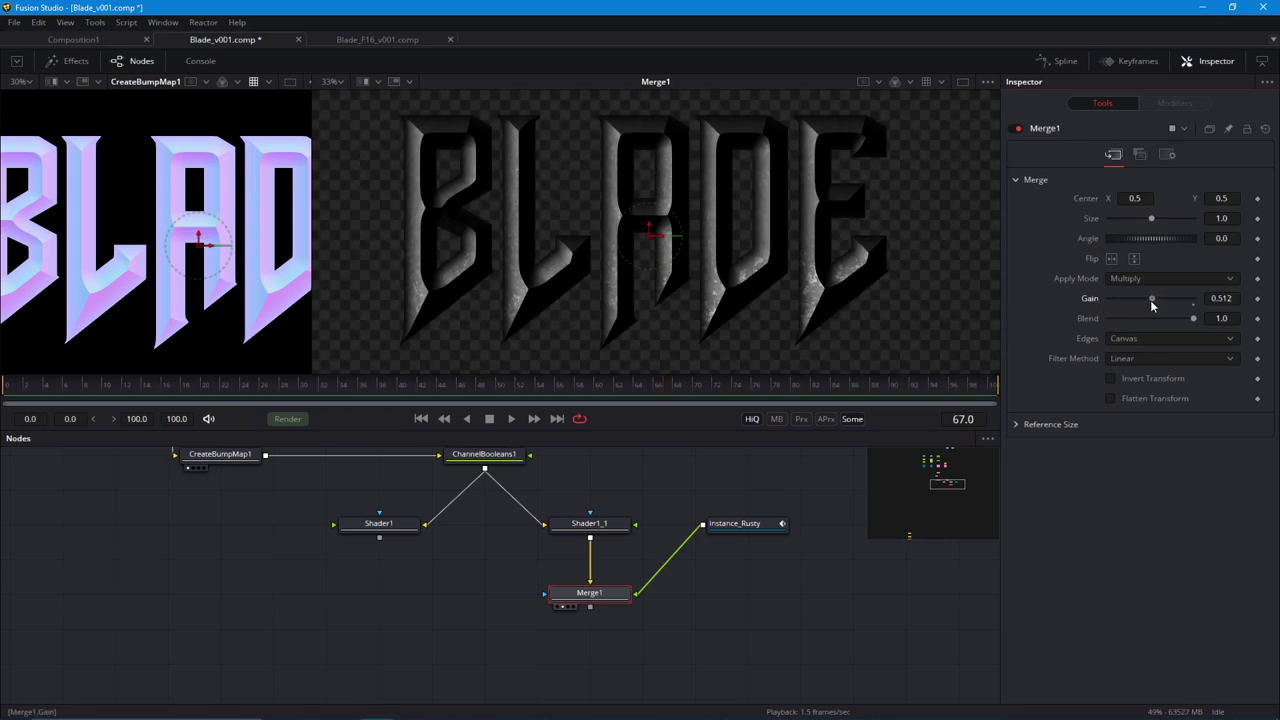
Paste a copy of Merge1 below Shader1, connecting Shader1 as its background and the Rusty instance as its foreground.
left_click(458, 620)
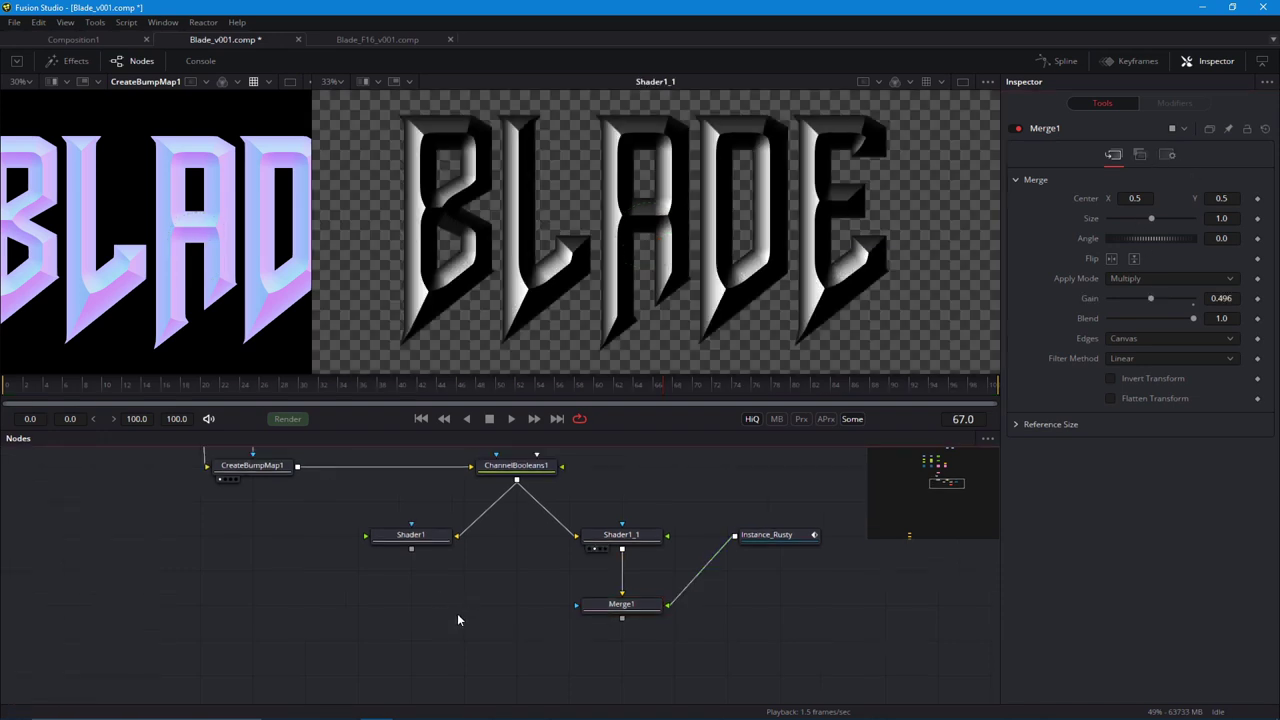
key("ctrl+v")
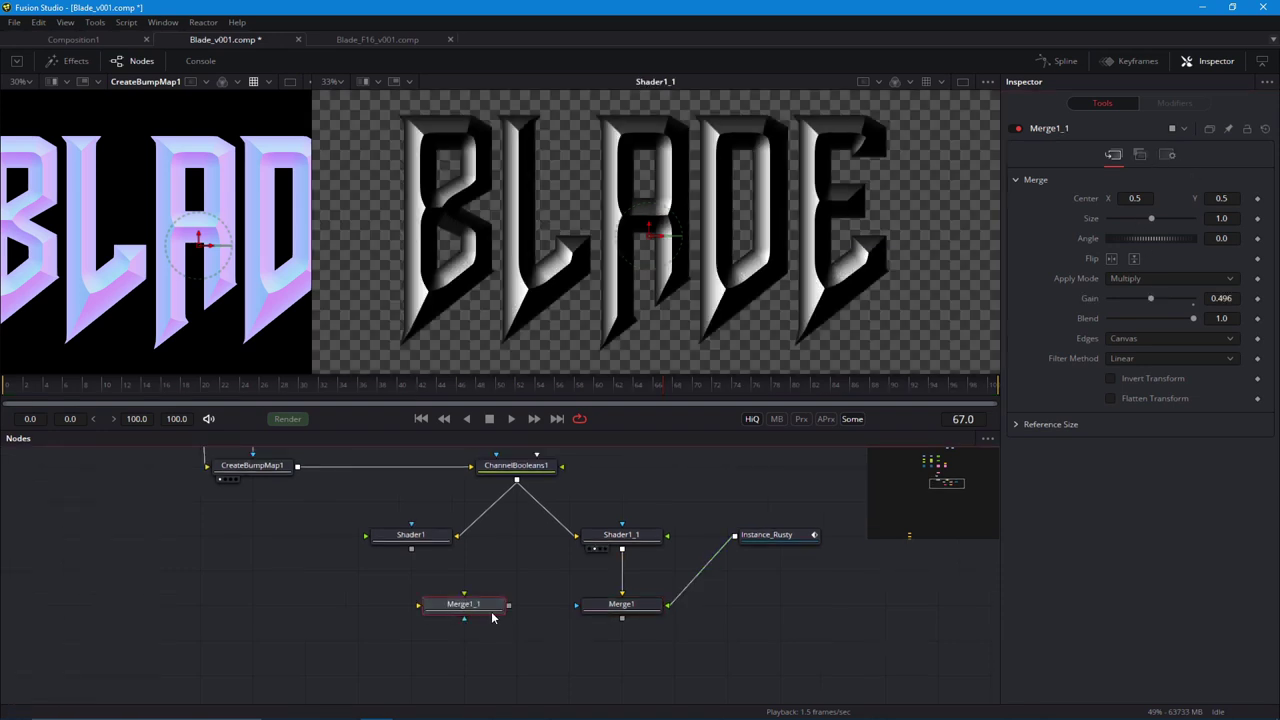
left_click_drag(466, 607, 411, 607)
left_click_drag(419, 539, 447, 285)
left_click_drag(411, 548, 411, 604)
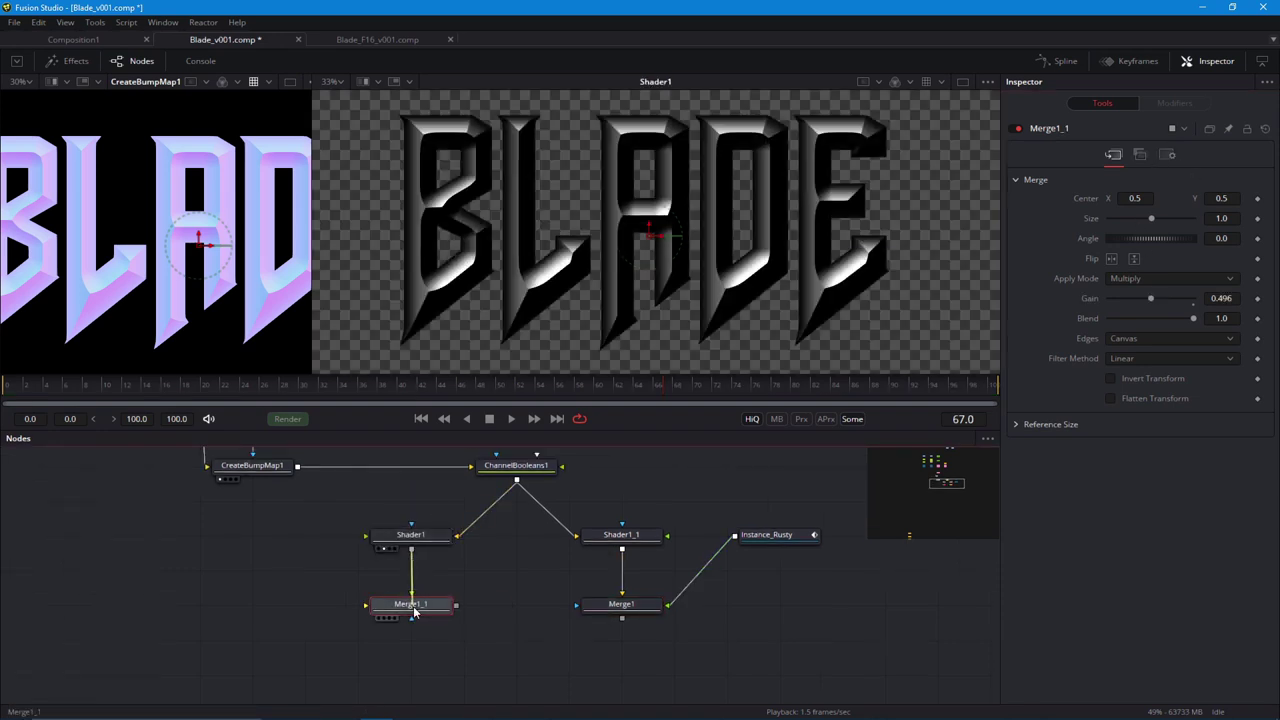
left_click_drag(734, 535, 433, 613)
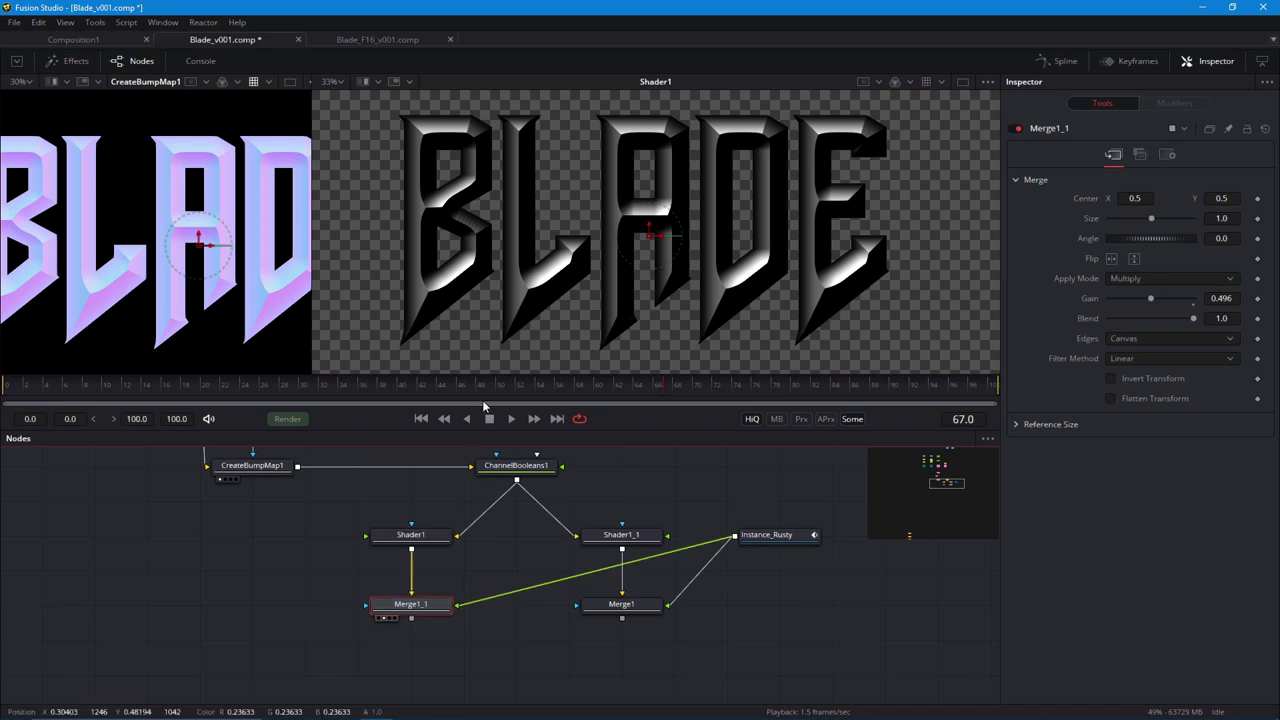
Show Merge1_1 in the second viewer and set the red value of Shader1's specular color to 0.764.
key("2")
left_click(411, 535)
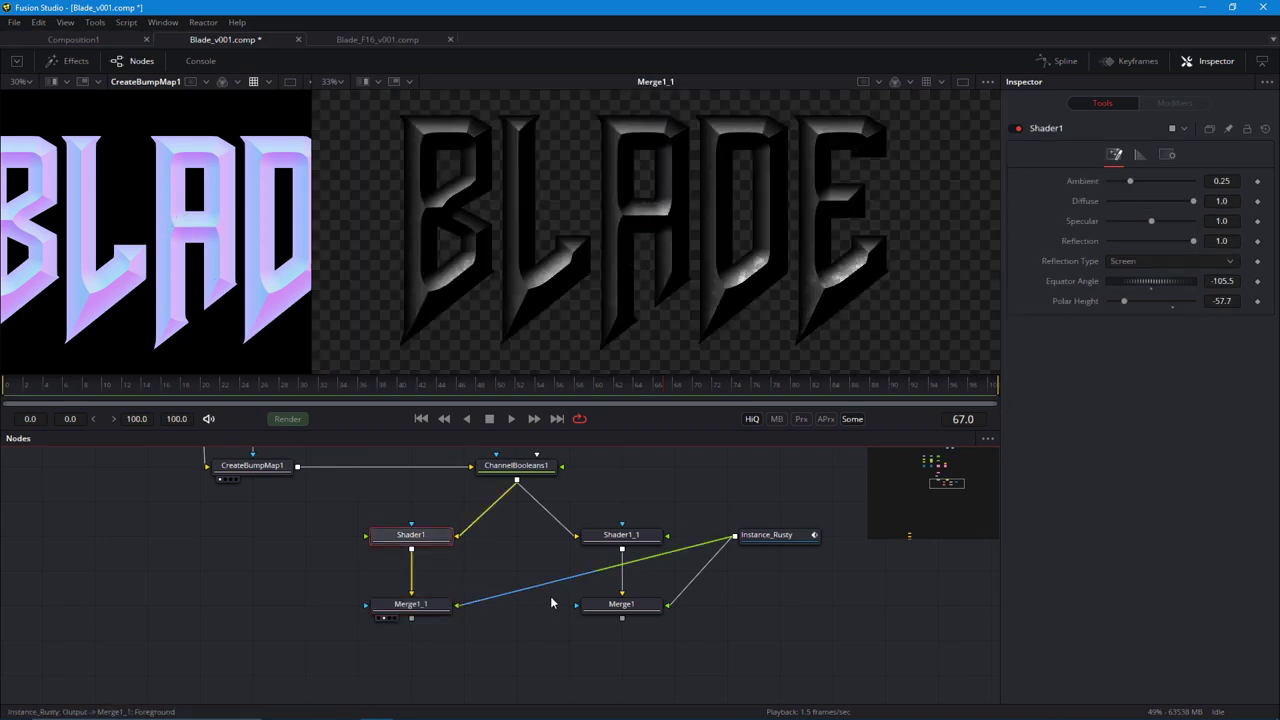
left_click_drag(1191, 476, 1149, 481)
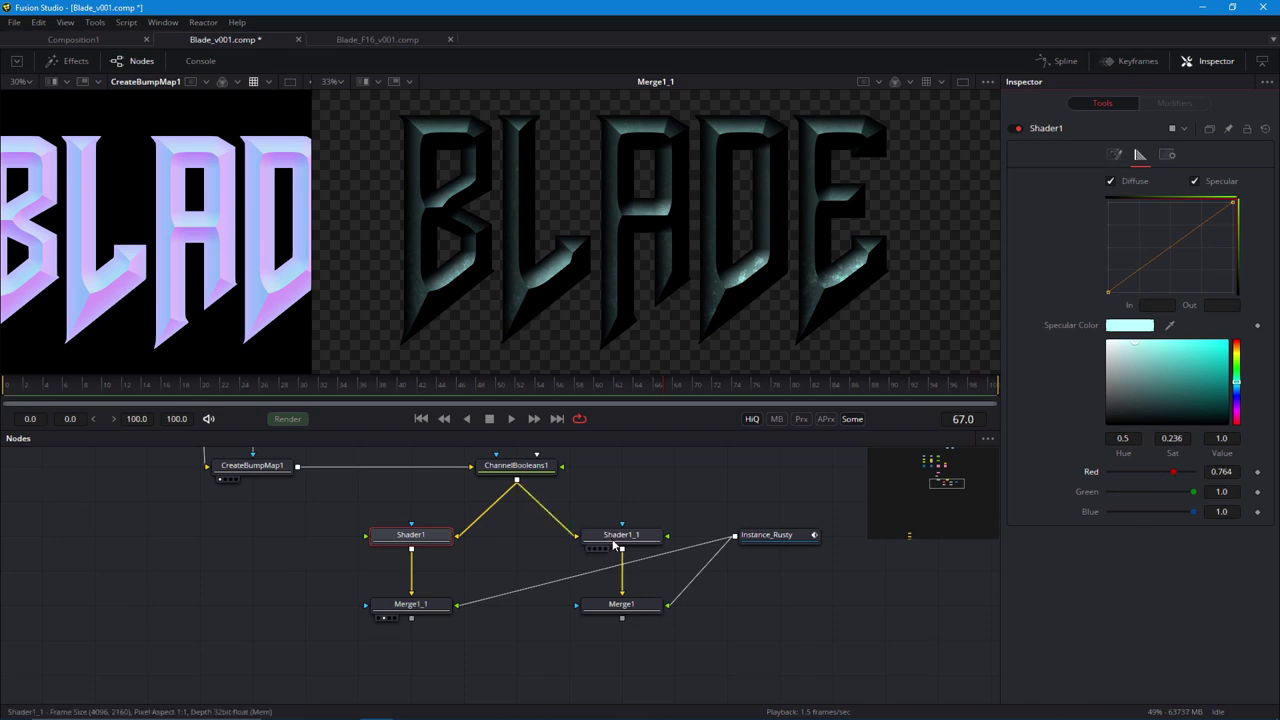
Show Merge1 in the second viewer and tint Shader1_1's specular color blue with red 0.409 and green 0.701.
left_click(620, 535)
left_click(601, 617)
left_click(1140, 154)
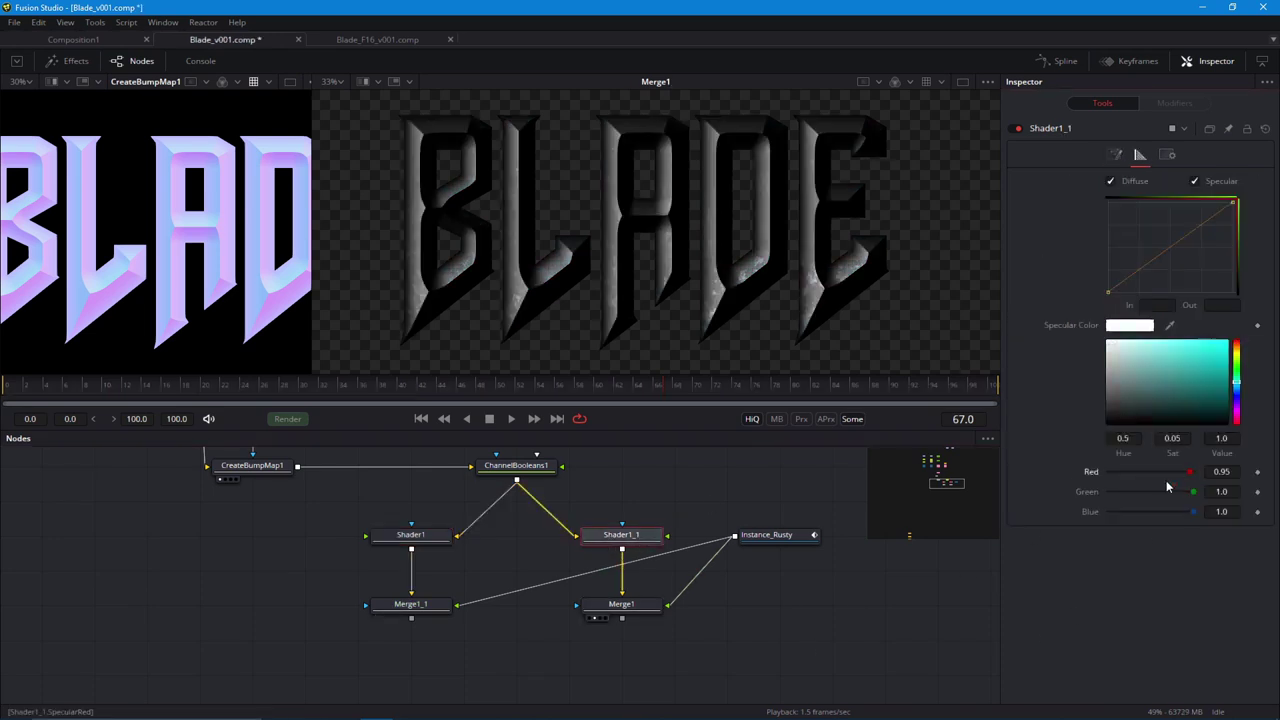
left_click_drag(1166, 481, 1149, 481)
left_click_drag(1193, 492, 1128, 475)
left_click_drag(1178, 492, 1158, 493)
left_click_drag(1128, 472, 1163, 492)
left_click_drag(1134, 472, 1142, 472)
left_click_drag(1163, 492, 1168, 492)
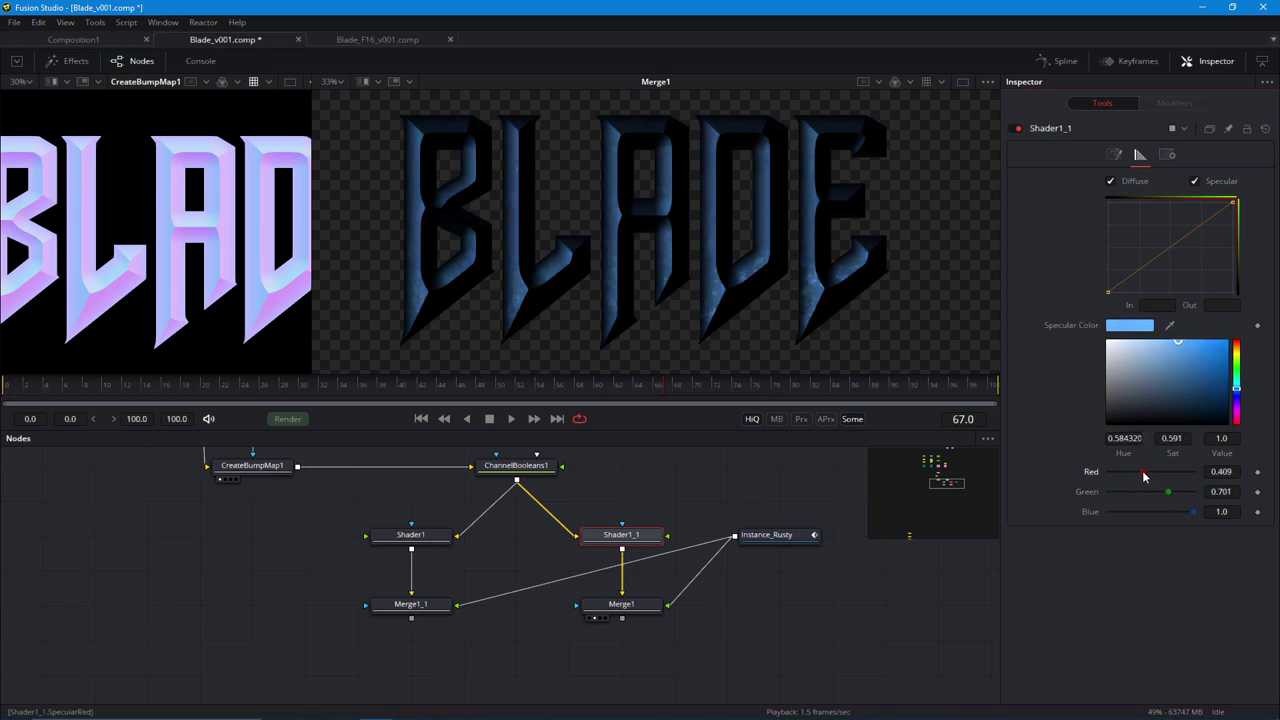
Copy the IN_Vale node from the group of source nodes.
scroll(456, 637, "down", 2)
left_click_drag(315, 518, 522, 620)
scroll(522, 620, "down", 2)
left_click_drag(429, 557, 420, 507)
left_click_drag(586, 631, 640, 350)
left_click_drag(723, 632, 648, 346)
left_click_drag(647, 635, 675, 635)
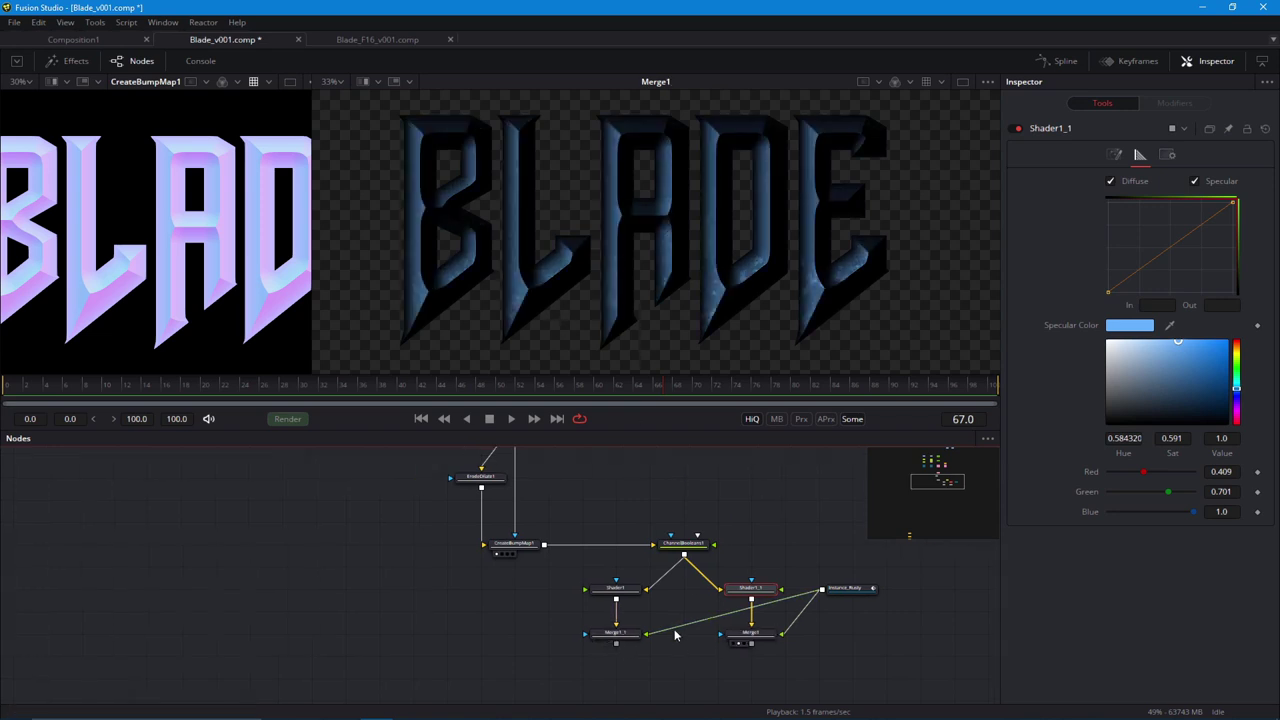
left_click_drag(523, 589, 571, 653)
scroll(554, 643, "down", 1)
scroll(360, 500, "down", 2)
left_click_drag(414, 546, 465, 630)
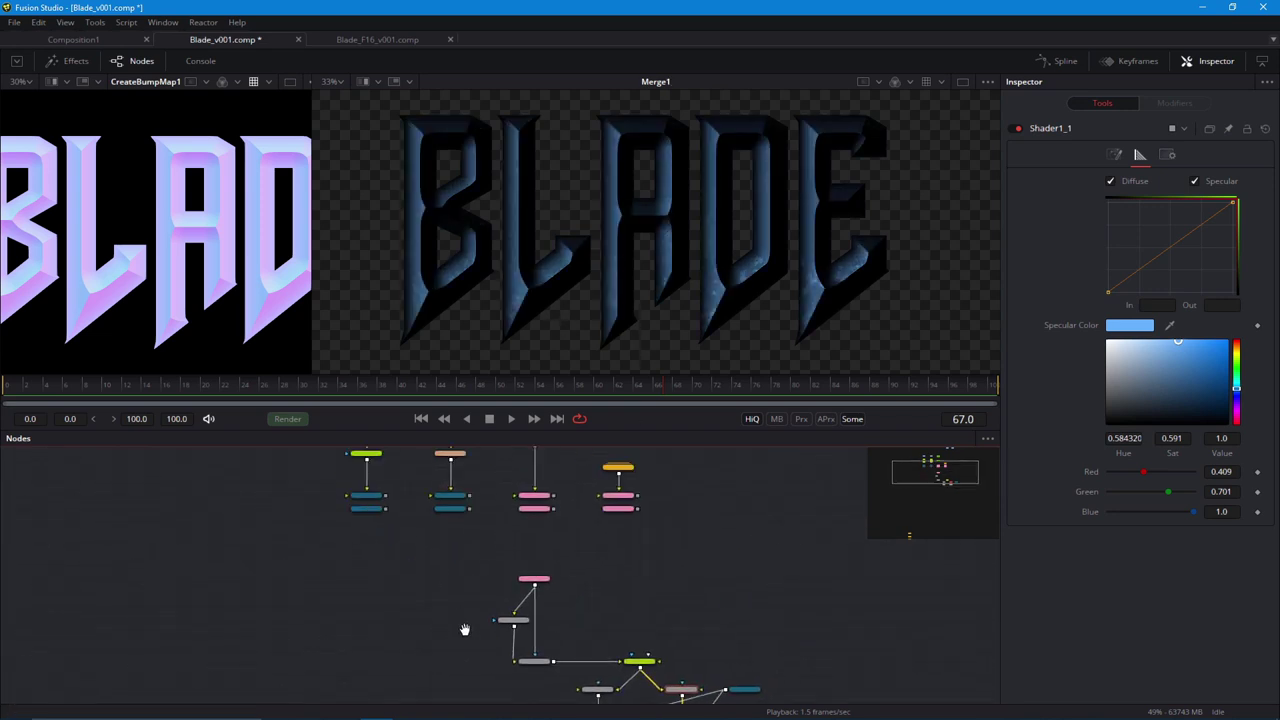
scroll(457, 563, "up", 5)
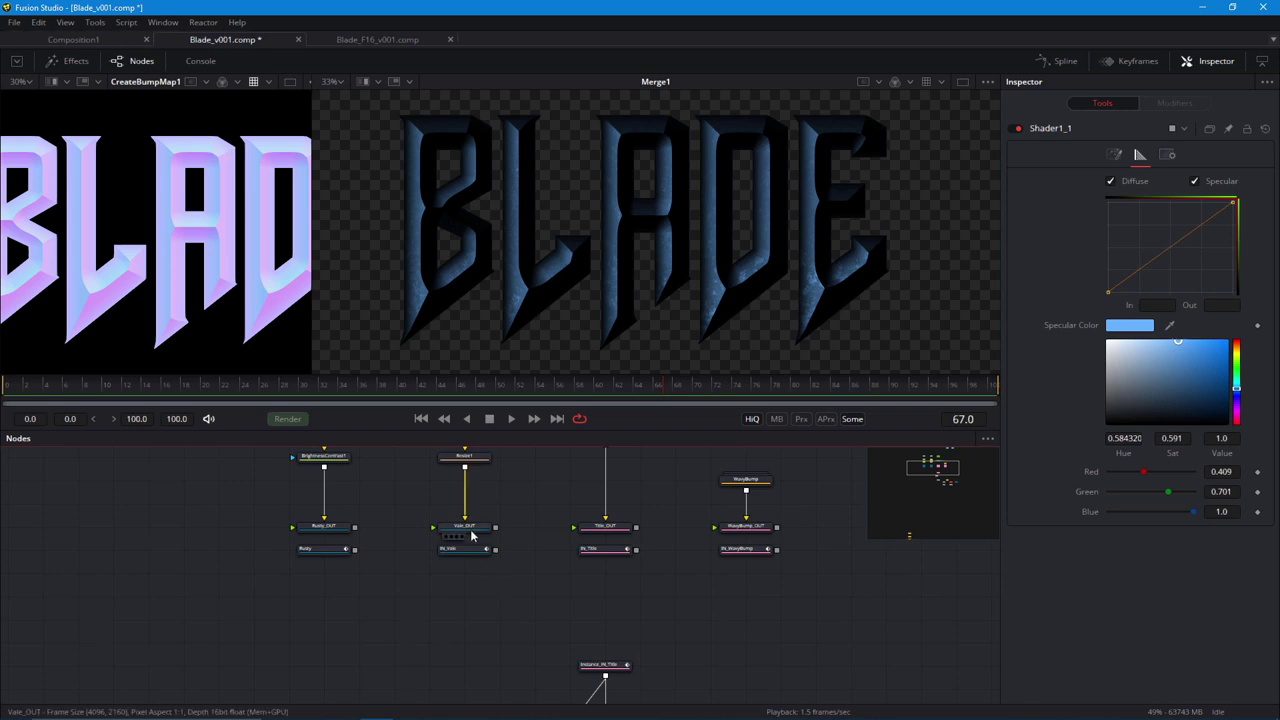
left_click_drag(505, 599, 452, 480)
scroll(513, 600, "up", 2)
left_click(472, 615)
Paste IN_Vale as an instance beside the bump map branch and show it in the second viewer.
scroll(475, 628, "down", 3)
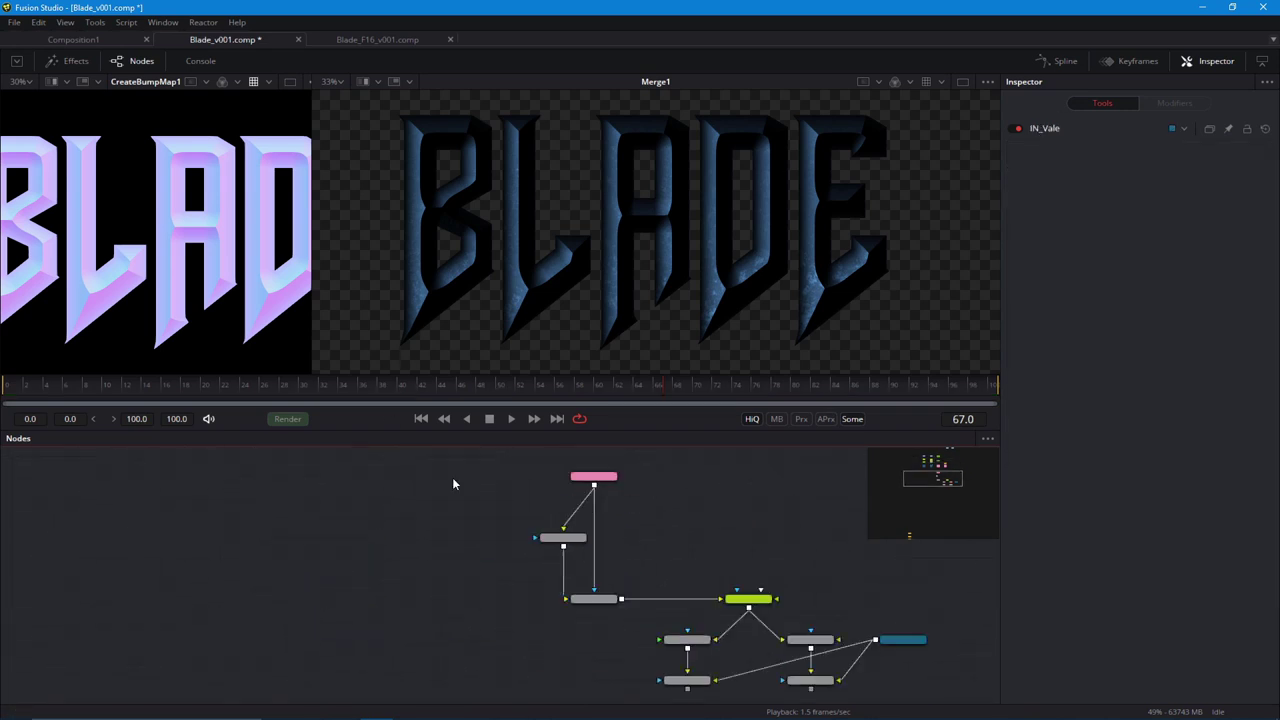
left_click_drag(415, 630, 477, 686)
left_click(427, 604)
key("ctrl+shift+v")
left_click_drag(471, 565, 487, 524)
scroll(544, 580, "up", 2)
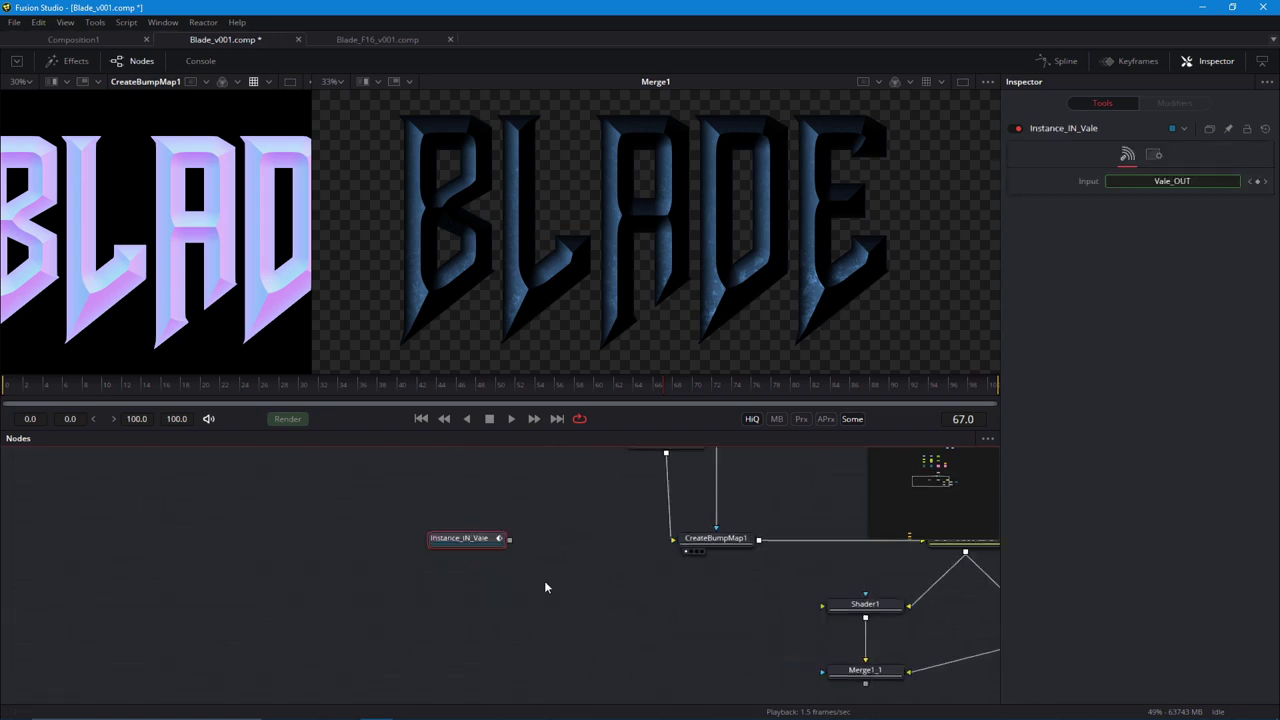
key("2")
Apply a Gamut View LUT with sRGB output space to the second viewer and close its editor.
right_click(528, 287)
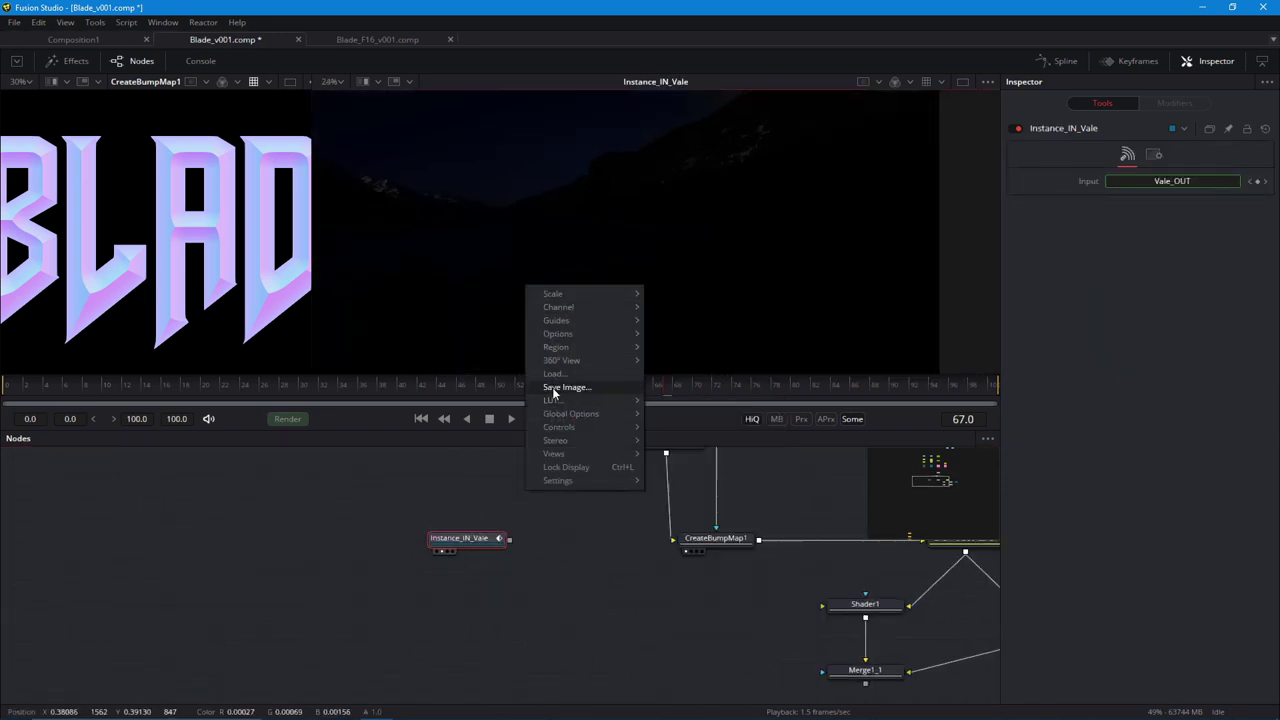
mouse_move(560, 400)
left_click(665, 404)
right_click(513, 306)
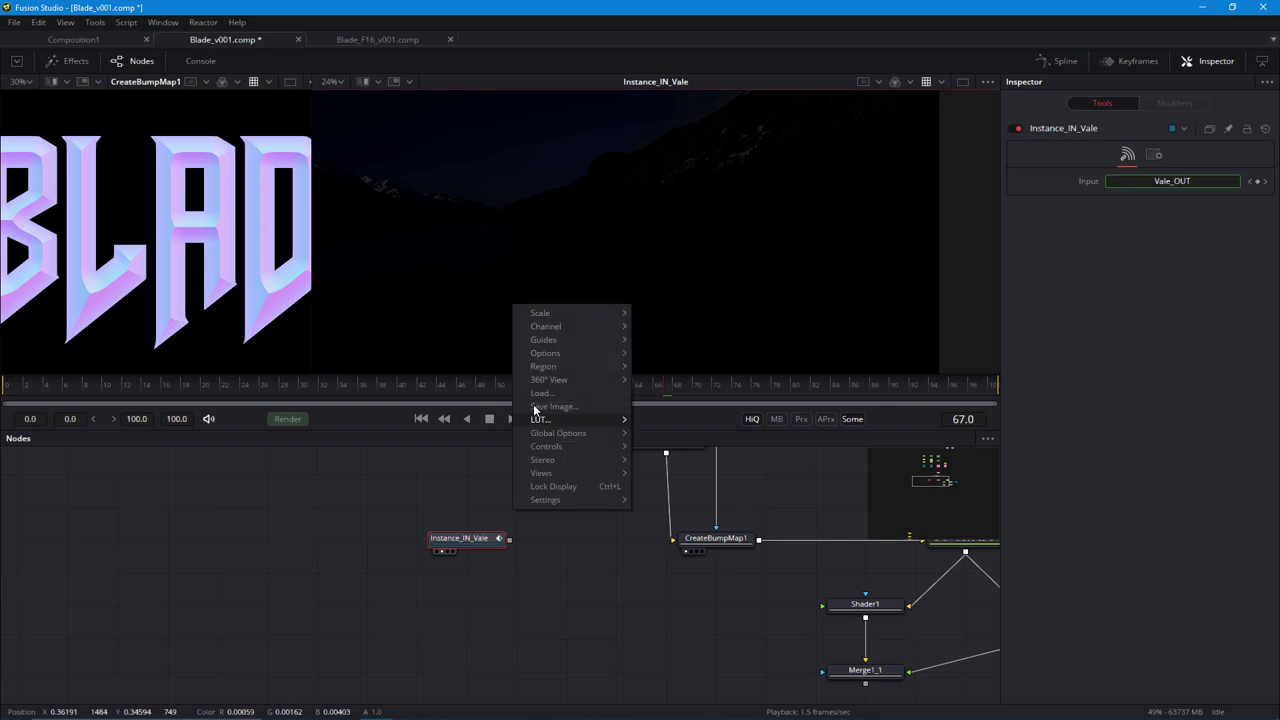
mouse_move(540, 422)
left_click(664, 535)
right_click(515, 267)
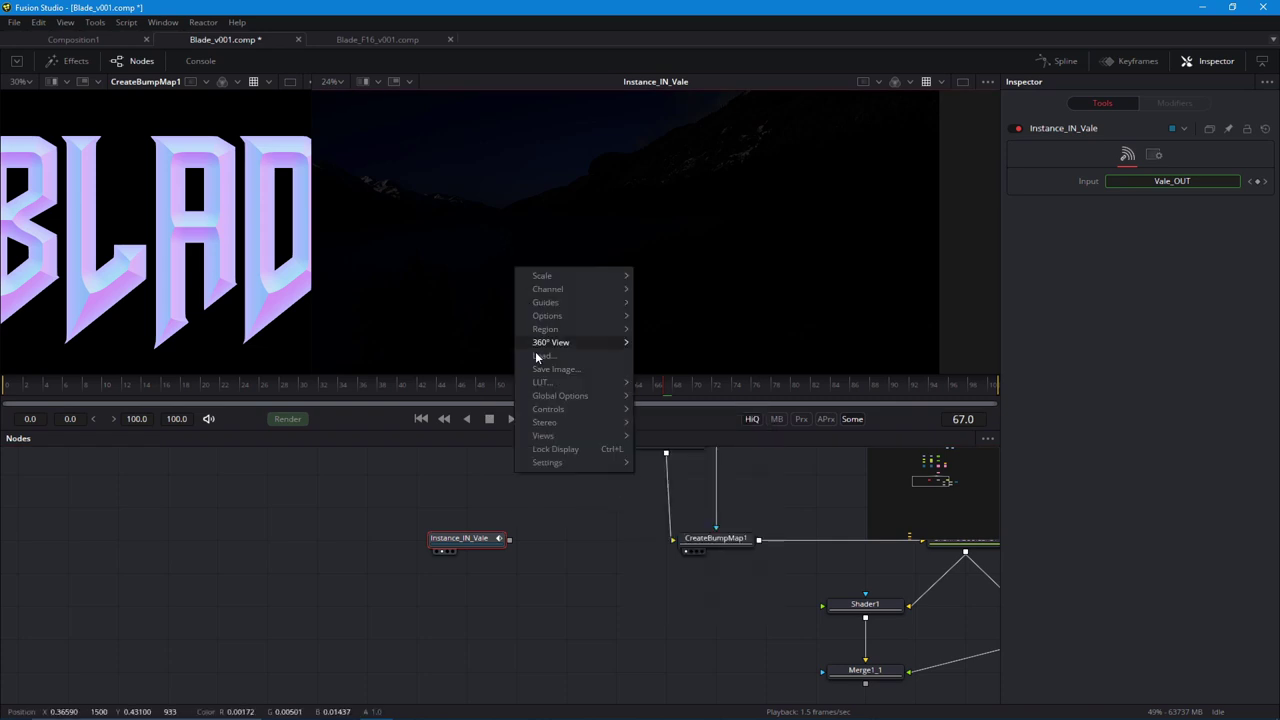
mouse_move(540, 383)
left_click(658, 399)
left_click(680, 417)
left_click_drag(758, 474, 758, 585)
left_click(690, 571)
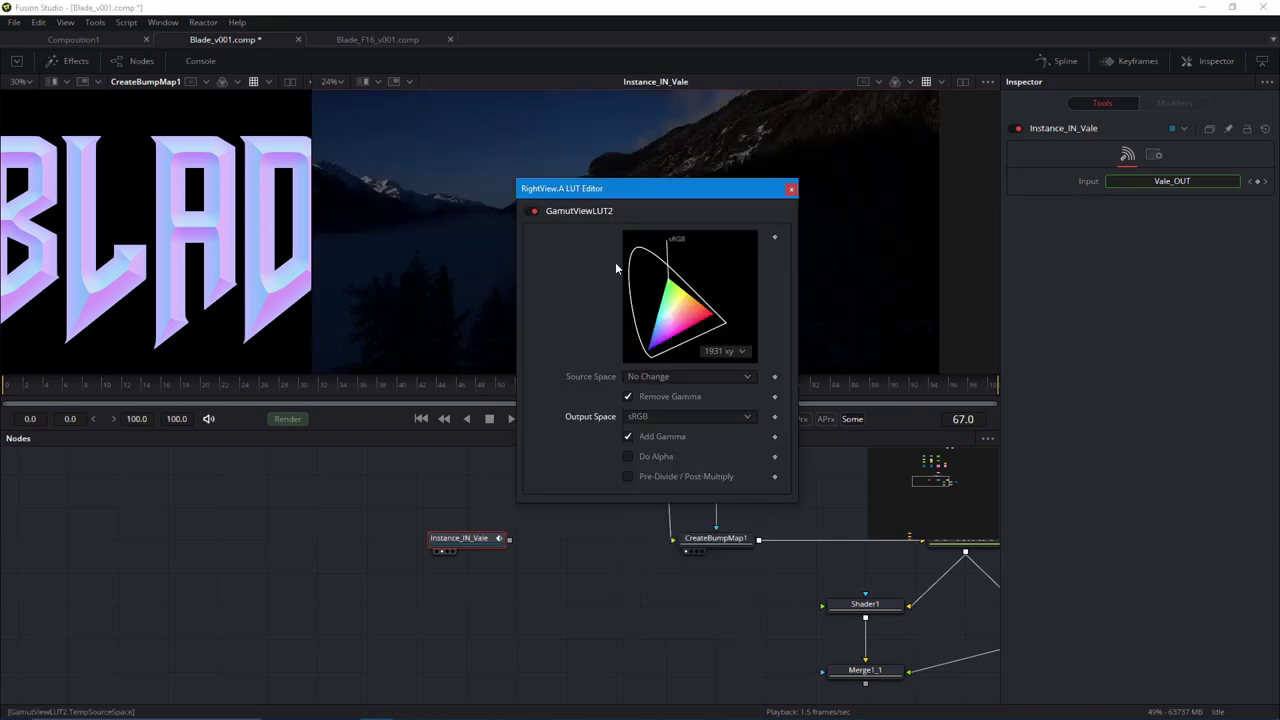
left_click(793, 188)
Add a Displace node after the IN_Vale instance.
left_click_drag(481, 541, 492, 501)
key("shift+space")
type("di")
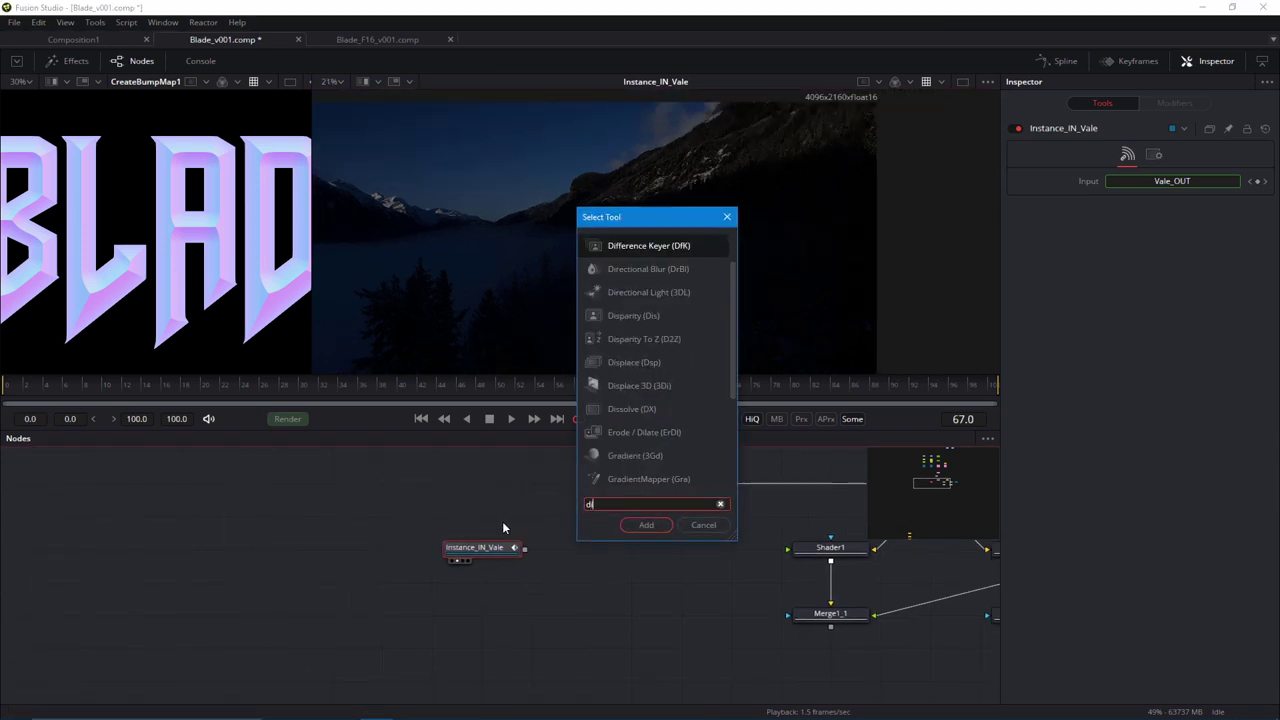
type("sp")
key("Down")
key("Down")
key("Return")
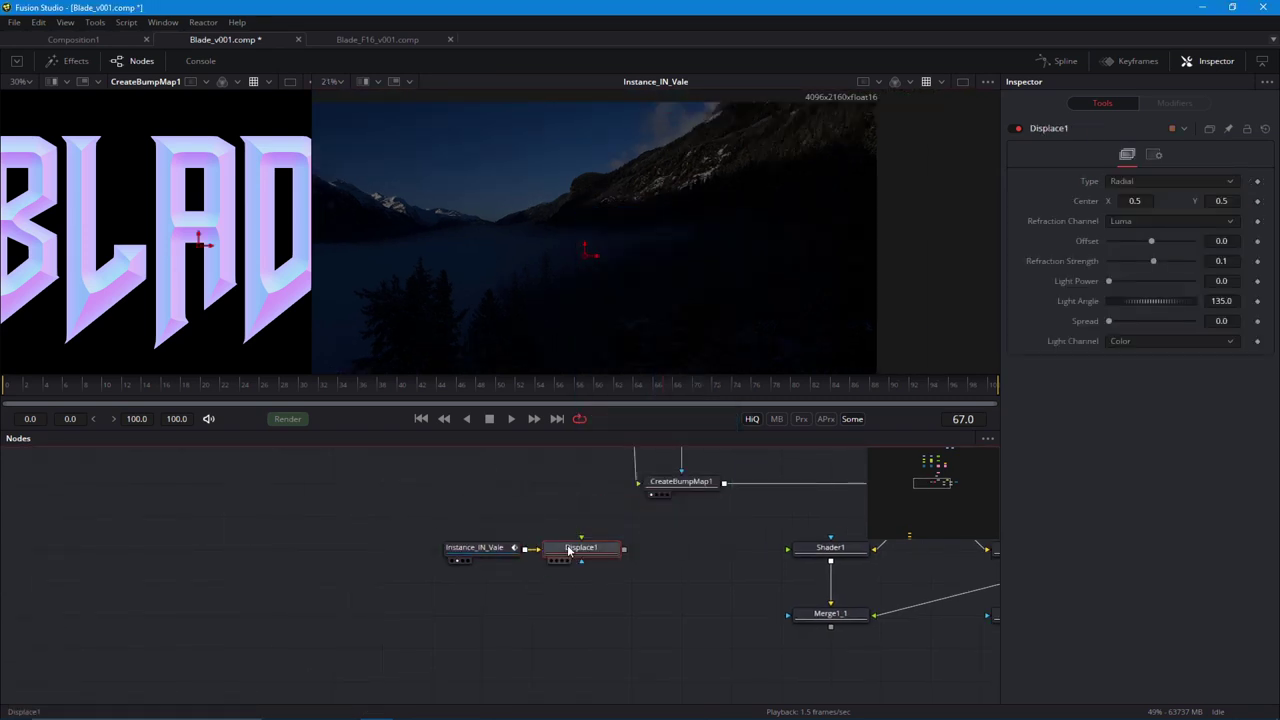
Place Displace1 below CreateBumpMap1, connect the bump map as its foreground, and show Displace1 in the second viewer.
left_click_drag(568, 551, 520, 616)
left_click_drag(487, 561, 553, 587)
scroll(553, 587, "down", 2)
left_click_drag(580, 630, 658, 627)
left_click_drag(556, 577, 550, 627)
left_click(640, 628)
left_click_drag(660, 612, 600, 592)
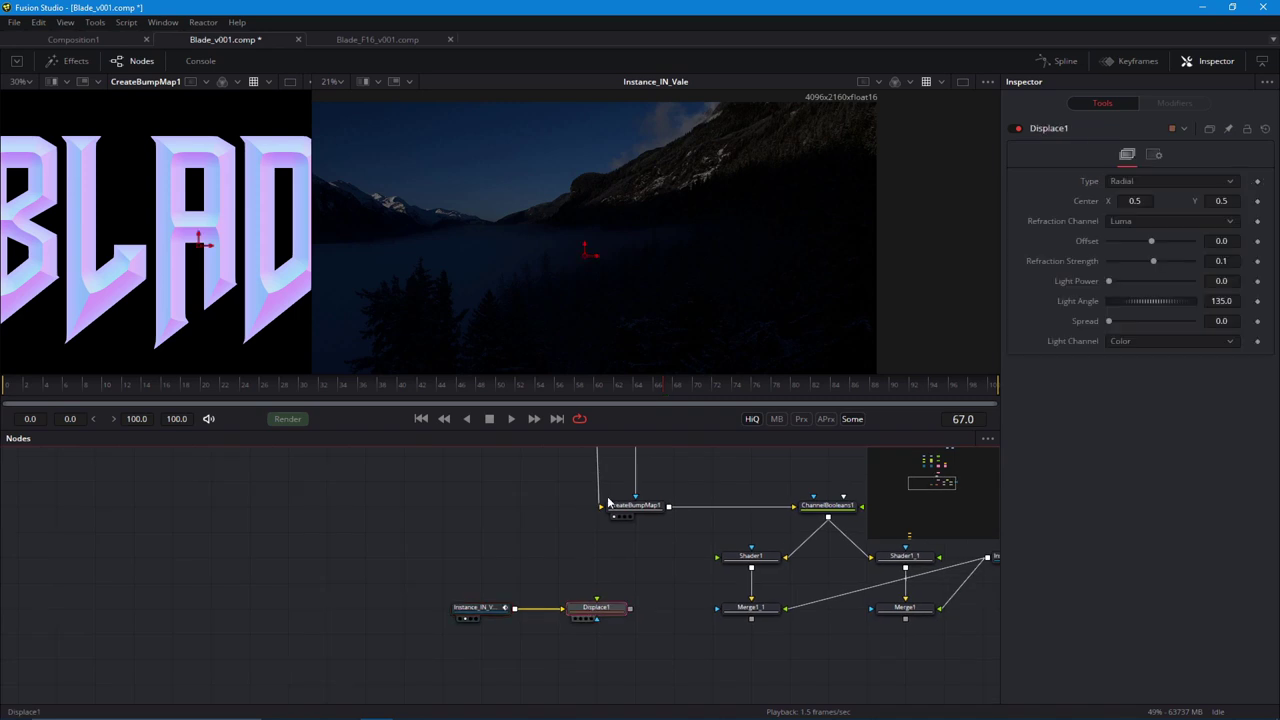
left_click_drag(668, 507, 630, 620)
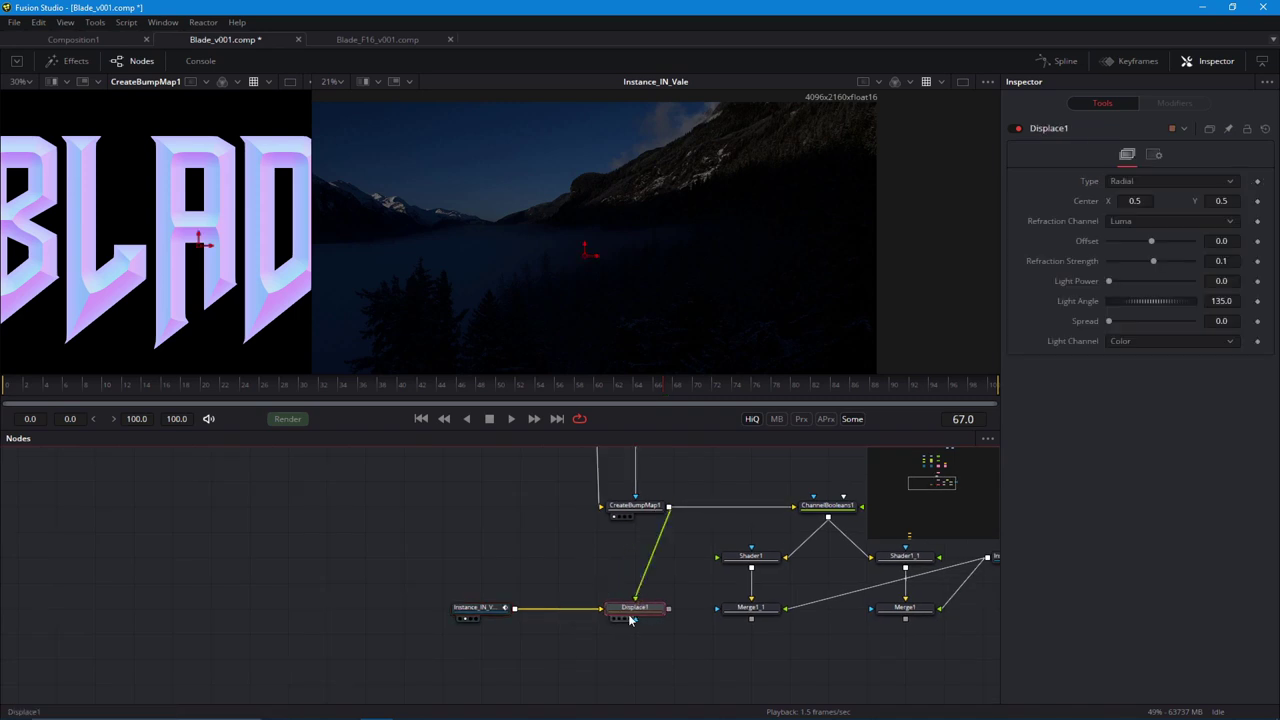
left_click(626, 619)
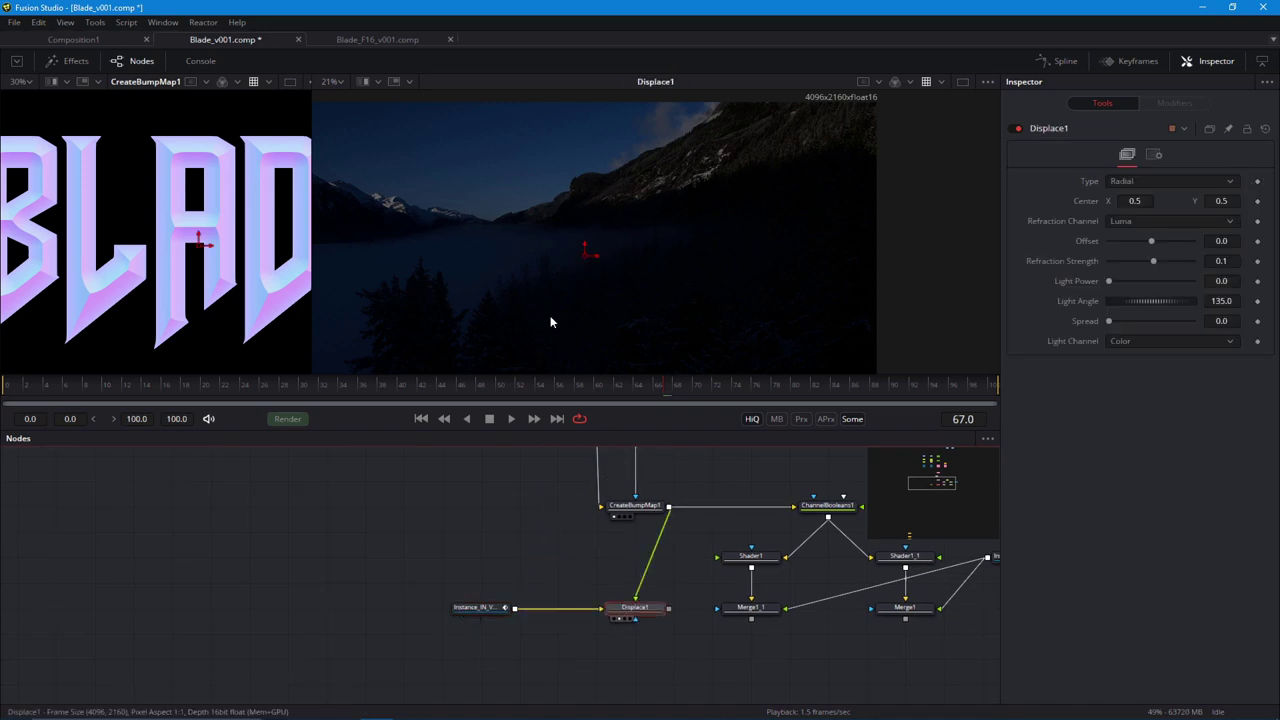
Change Displace1's type to X Y and set both the X and Y refraction to 0.1.
left_click(1120, 183)
left_click(1130, 200)
left_click_drag(1165, 241, 1196, 241)
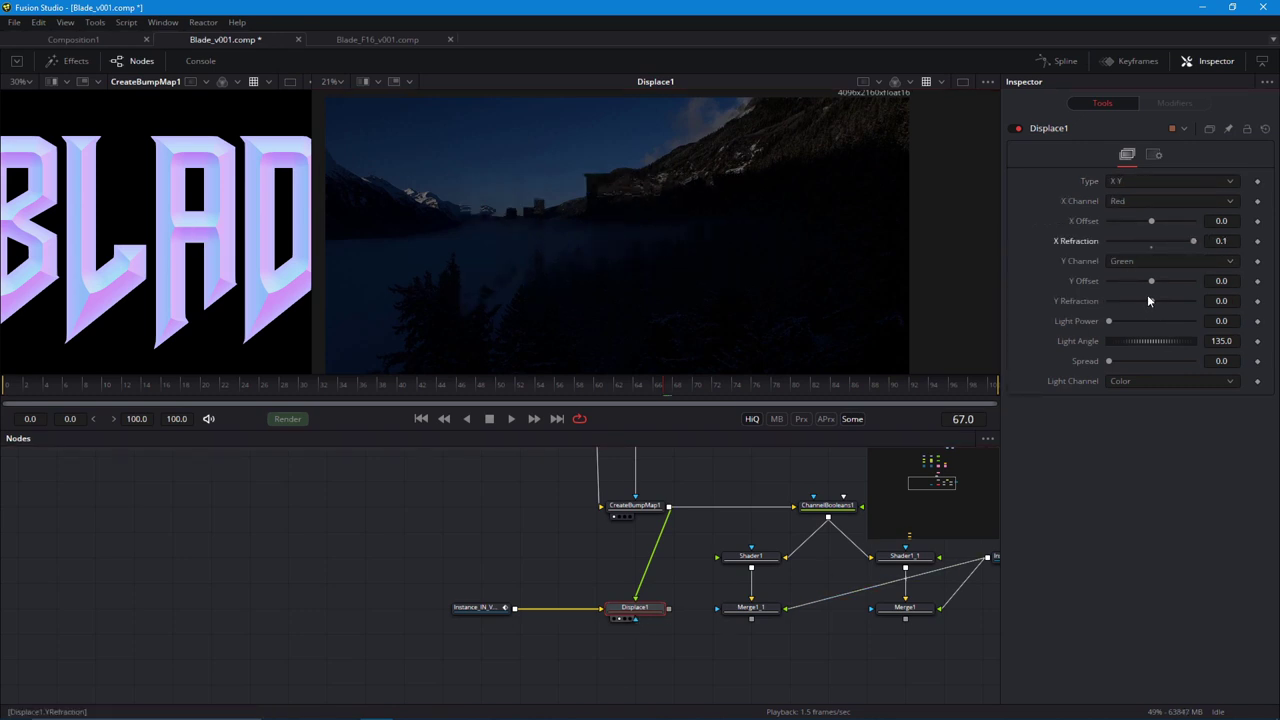
left_click_drag(1150, 300, 1196, 300)
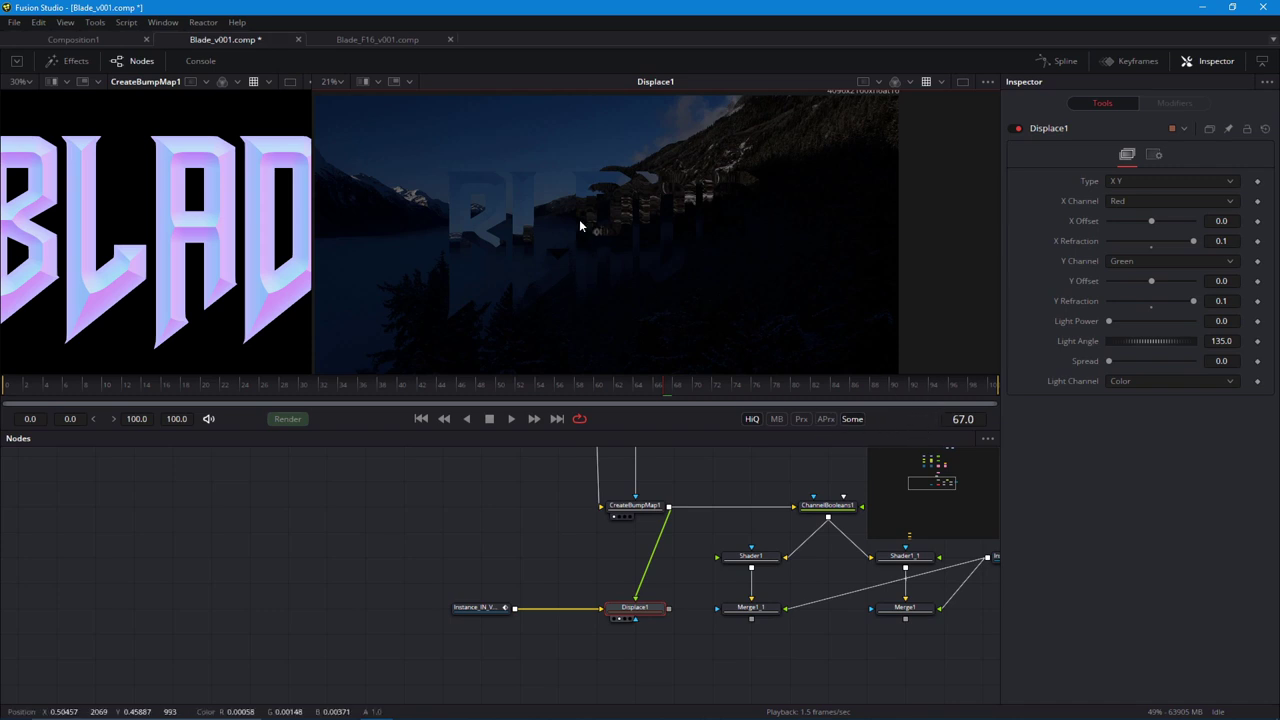
Increase Displace1's X and Y refraction to 0.2 each.
left_click(203, 22)
left_click(615, 346)
double_click(1221, 301)
type(".2")
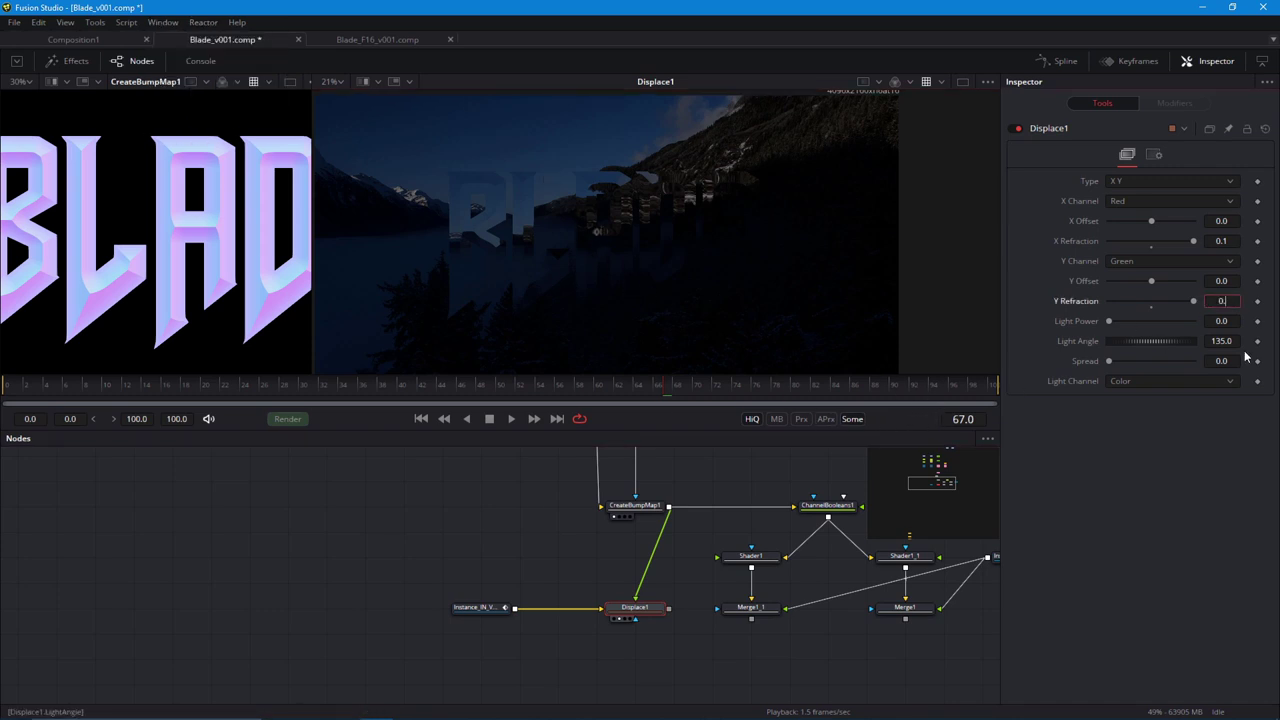
key("Tab")
type("0.2")
key("Tab")
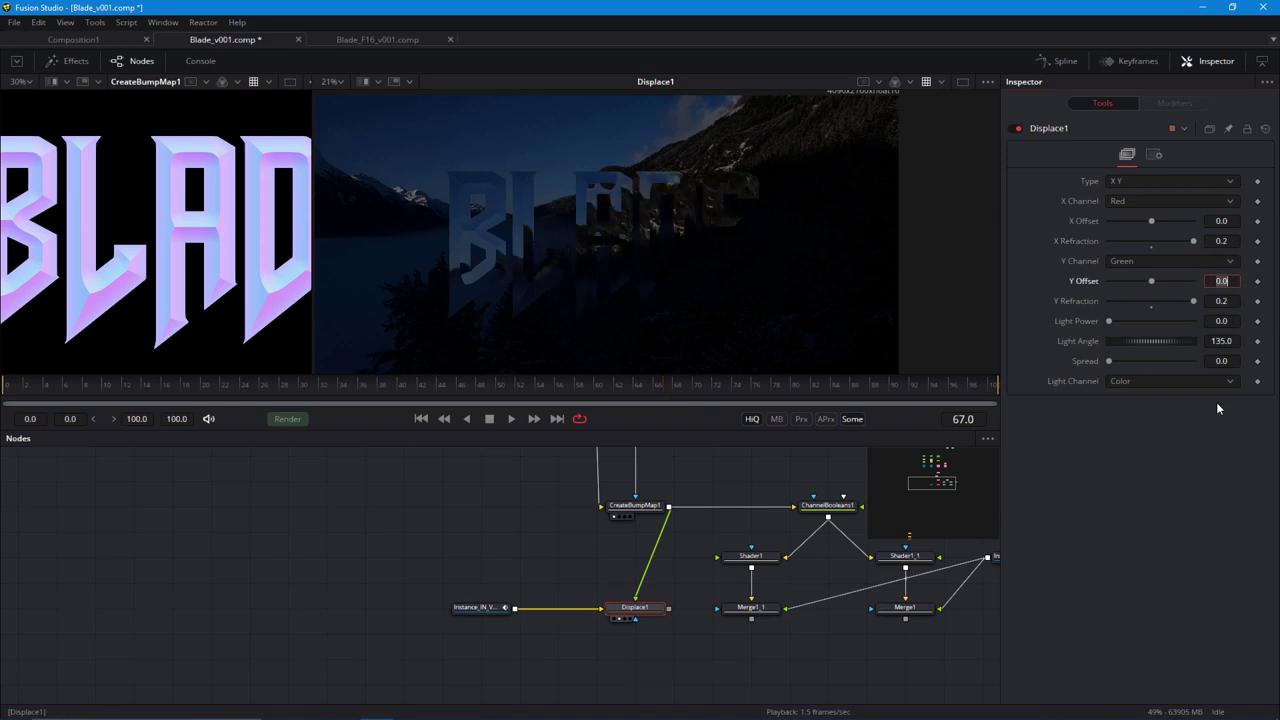
Shift the displaced image by setting the X offset to -0.266 and the Y offset to -0.273.
scroll(606, 314, "up", 1)
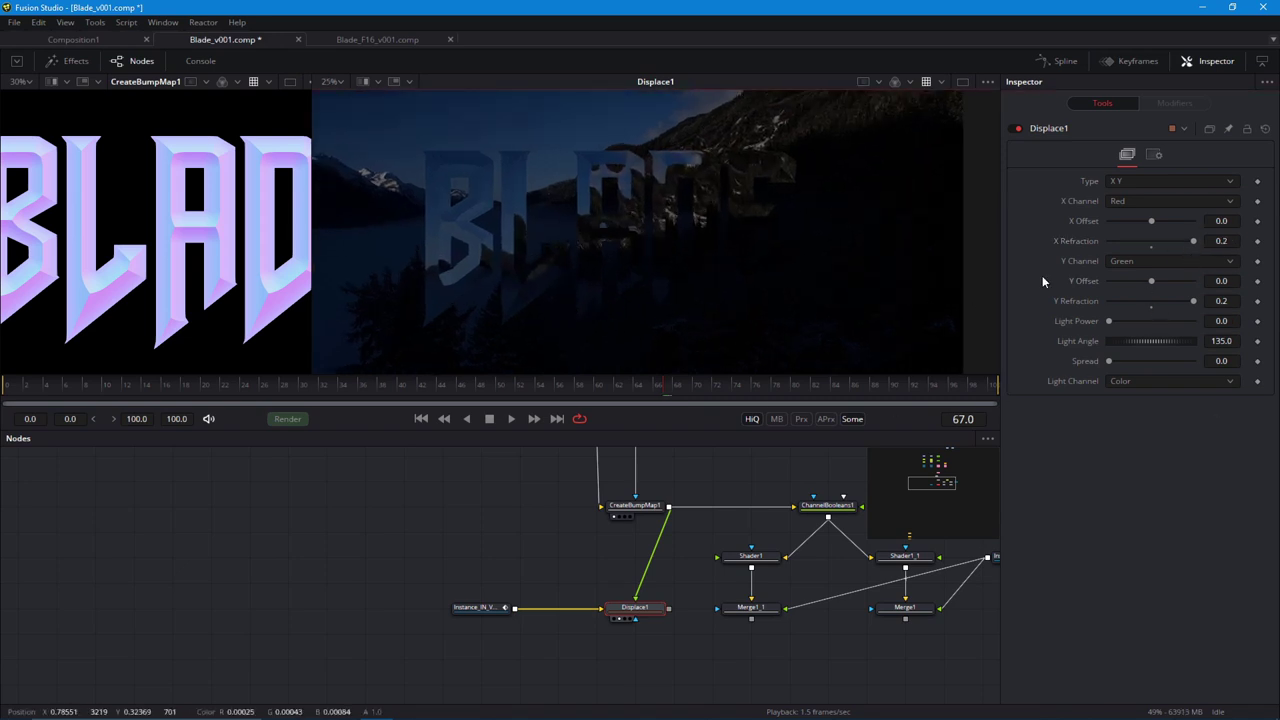
left_click_drag(1151, 221, 1129, 223)
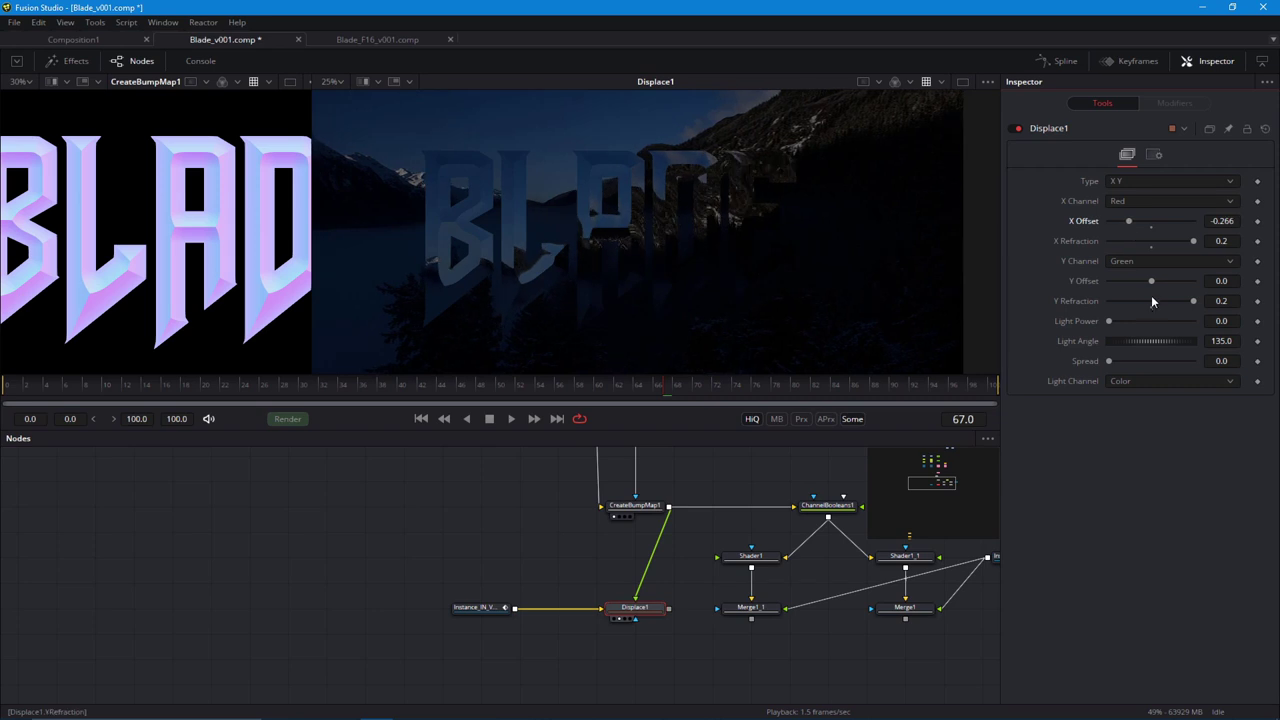
left_click_drag(1150, 281, 1130, 282)
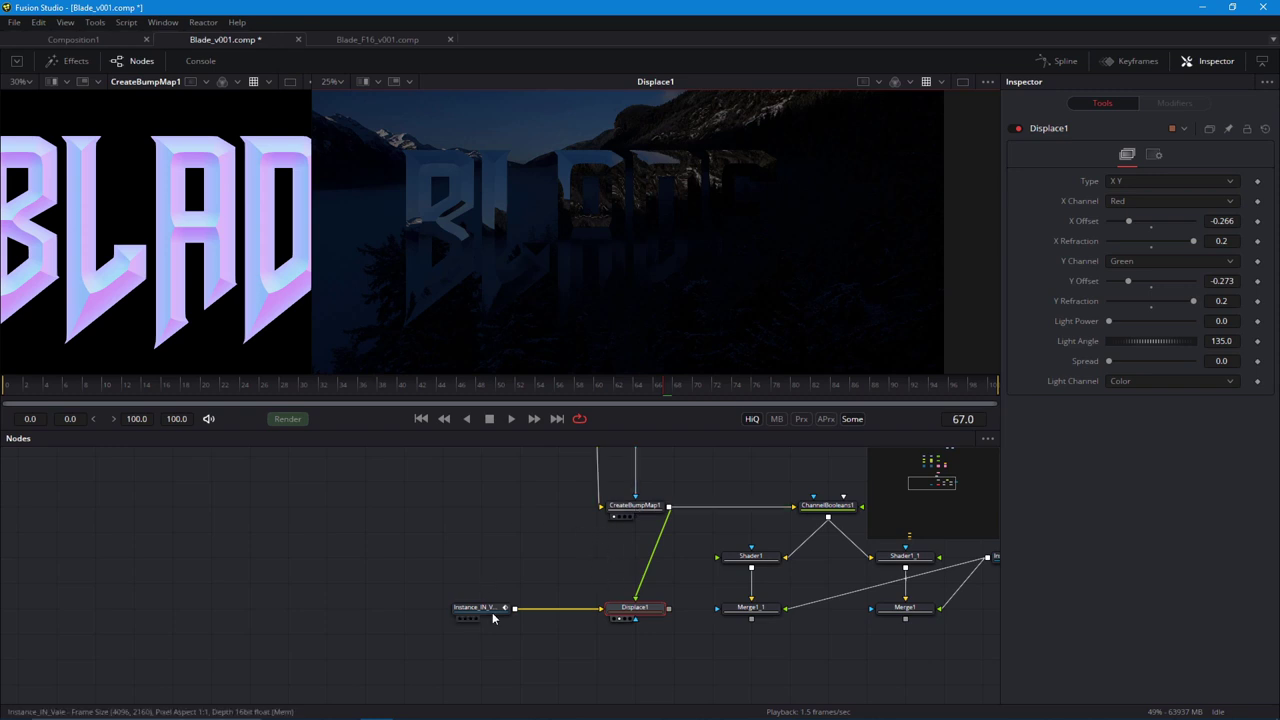
Move the IN_Vale instance farther from Displace1 and insert a Blur node between them.
left_click_drag(486, 607, 448, 607)
left_click(630, 610)
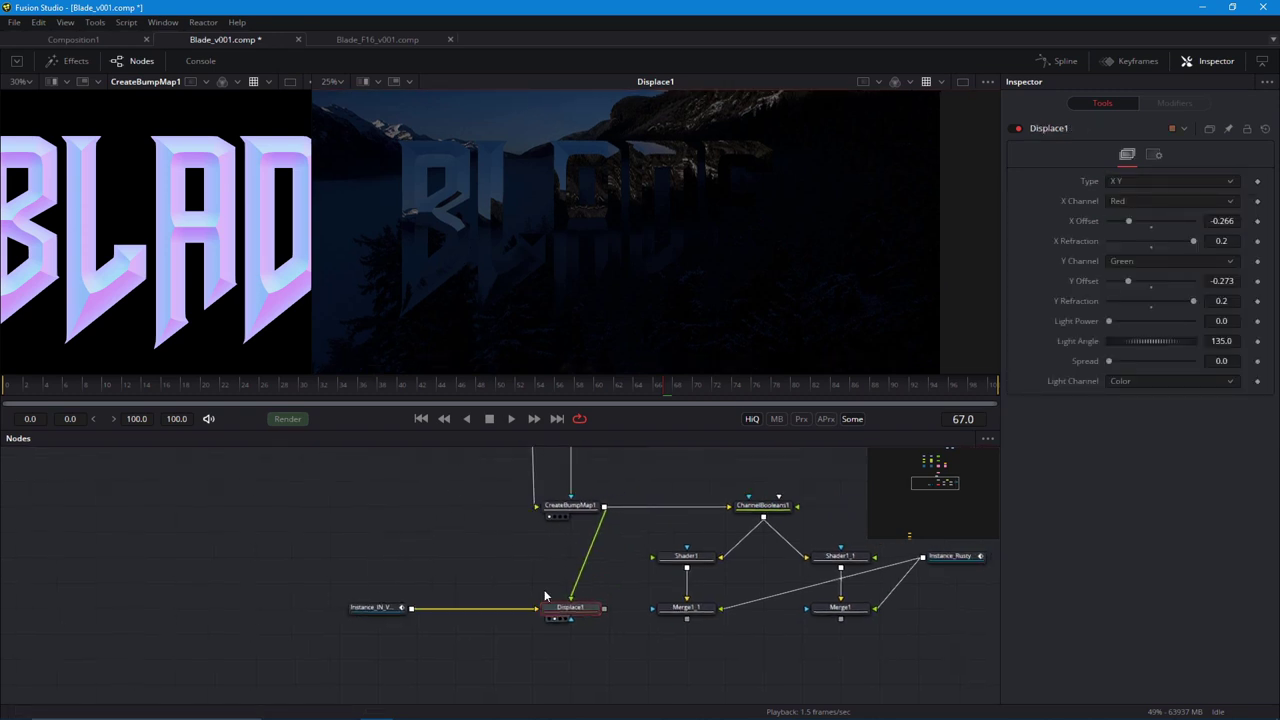
left_click_drag(400, 597, 323, 597)
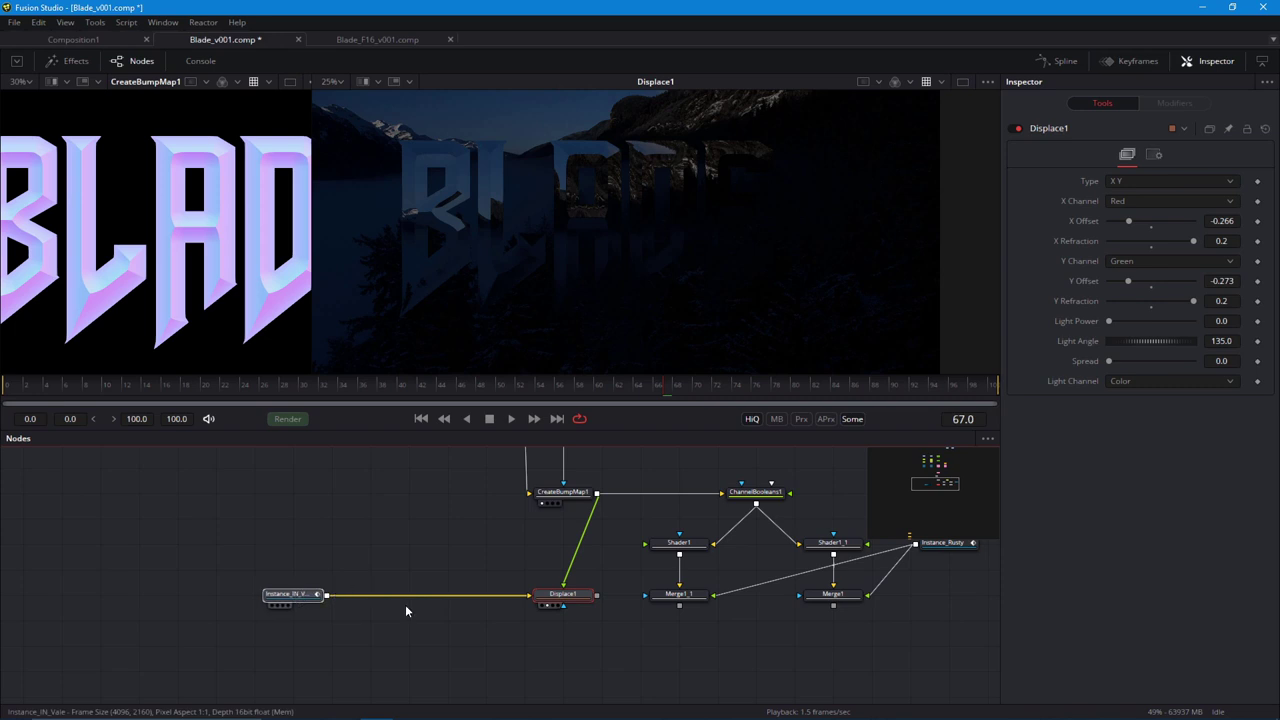
left_click_drag(532, 622, 602, 612)
key("shift+space")
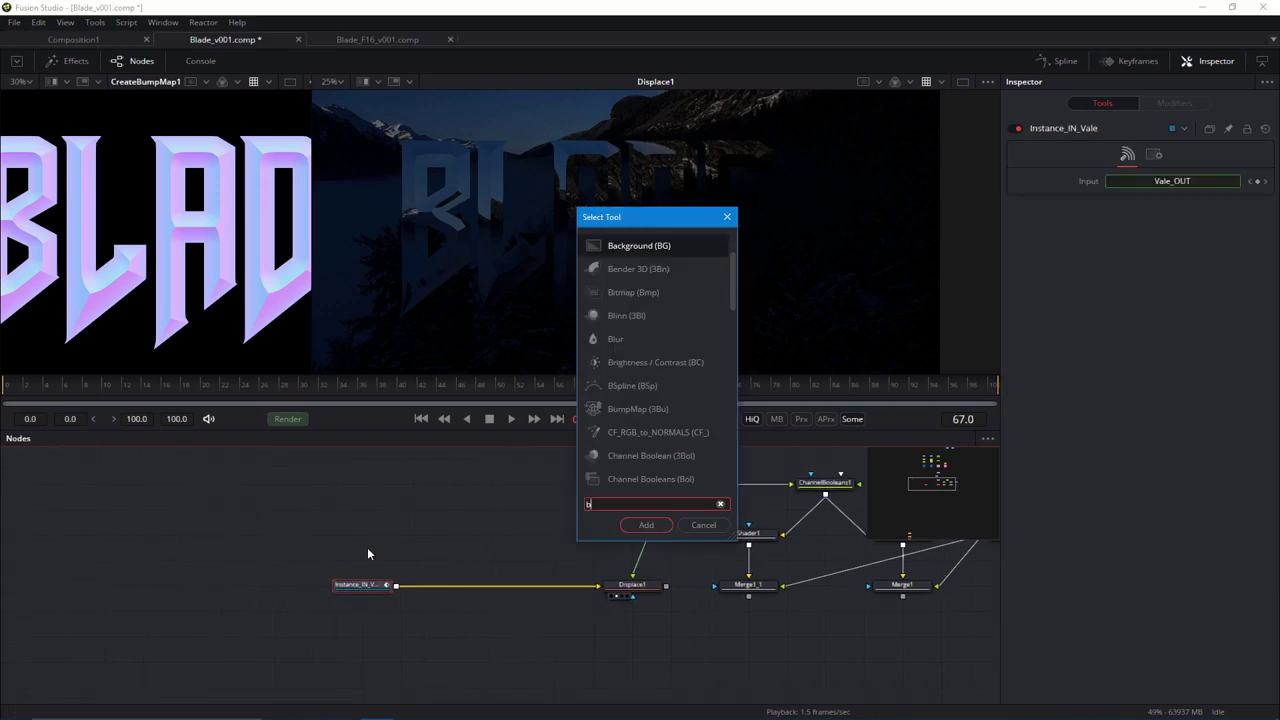
type("blu")
key("Return")
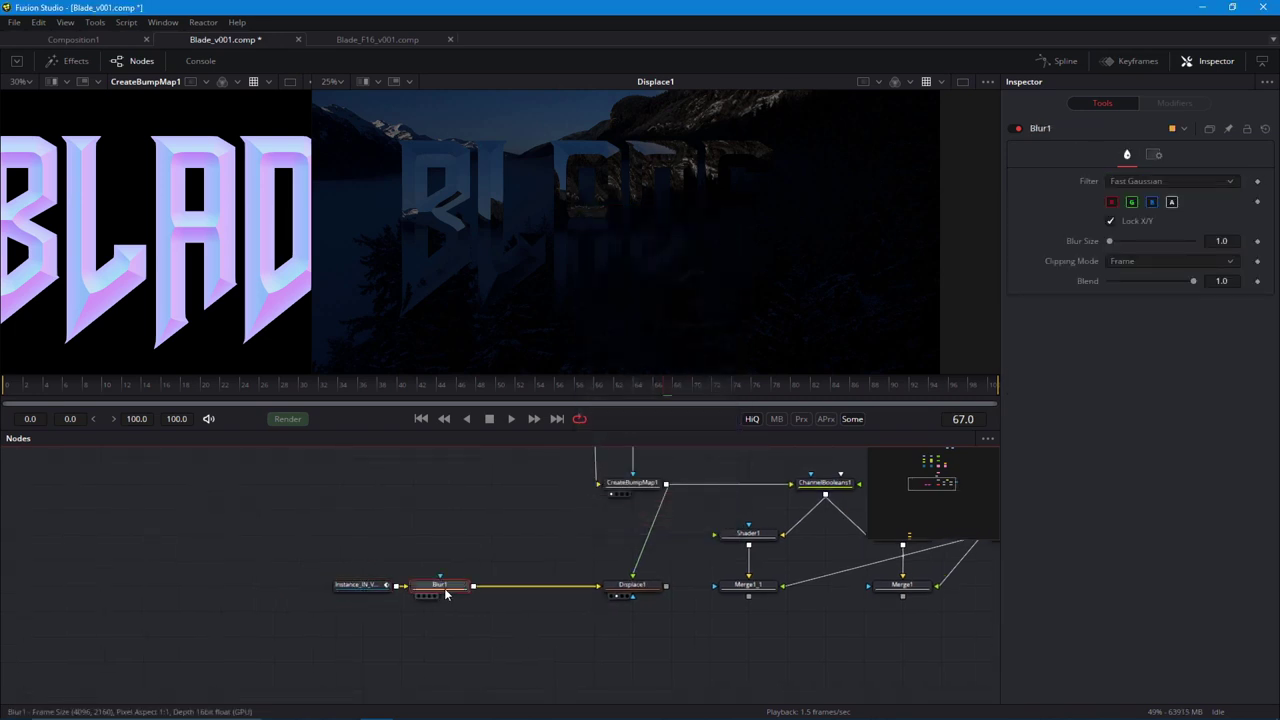
Set Blur1's blur size to 18.1 and insert a BrightnessContrast node after it with gamma at 1.7.
left_click_drag(1109, 243, 1130, 243)
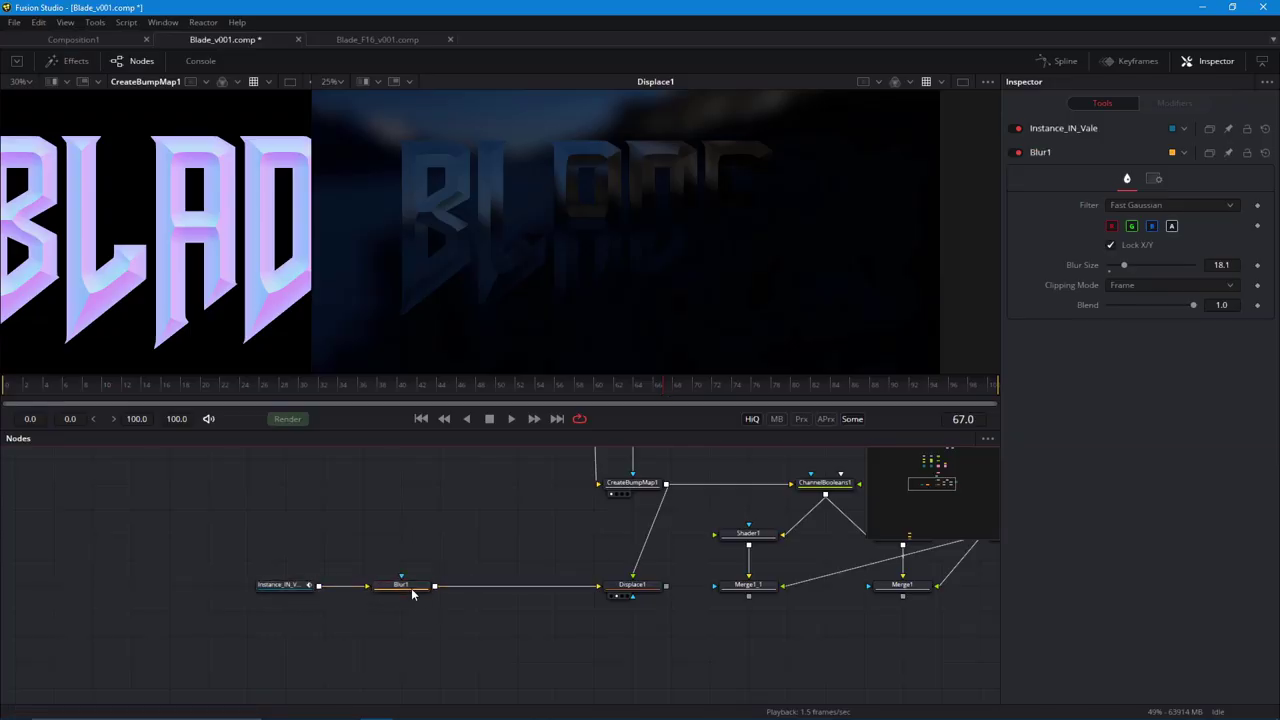
left_click(425, 590)
key("shift+space")
type("bri")
key("Return")
key("2")
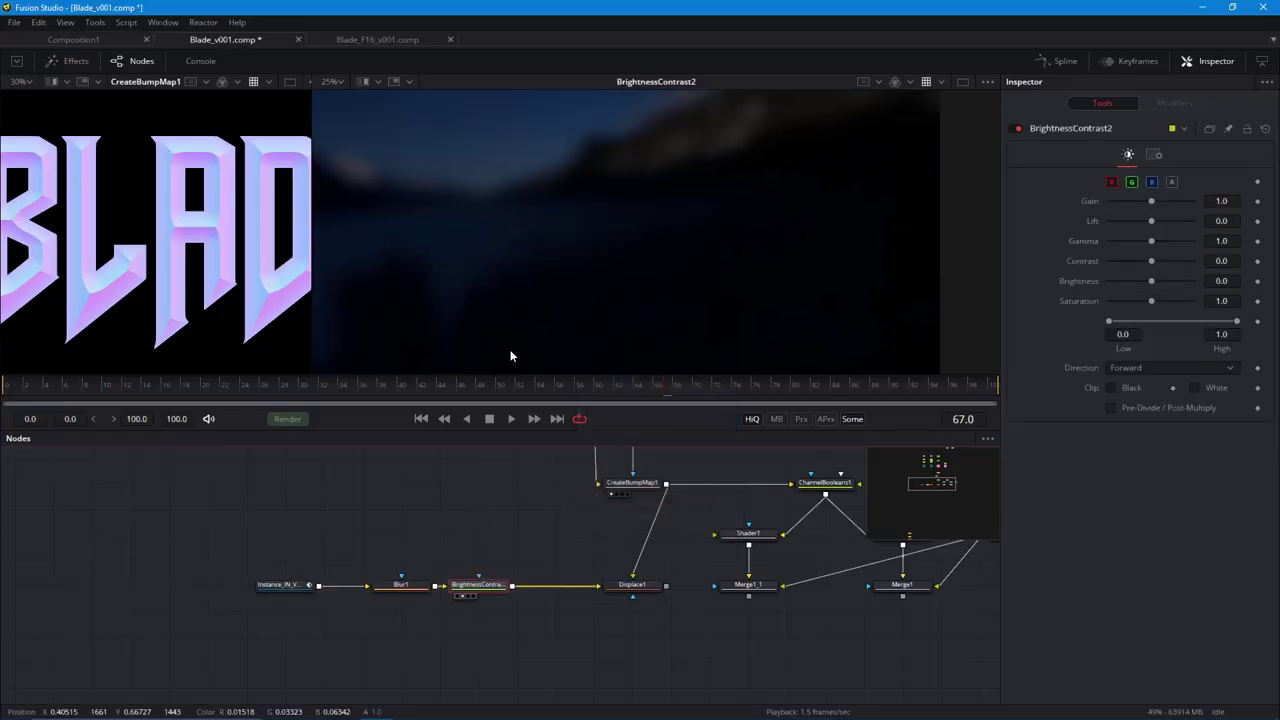
left_click_drag(1150, 286, 1150, 296)
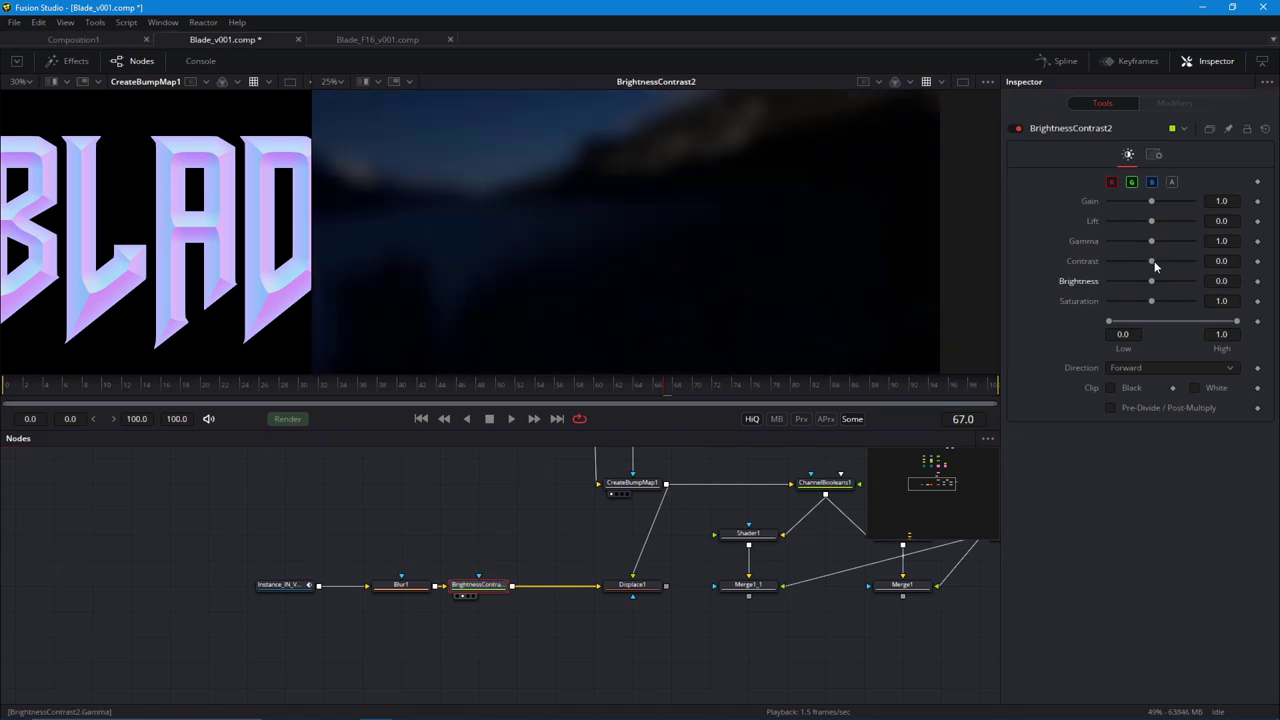
left_click_drag(1153, 243, 1160, 242)
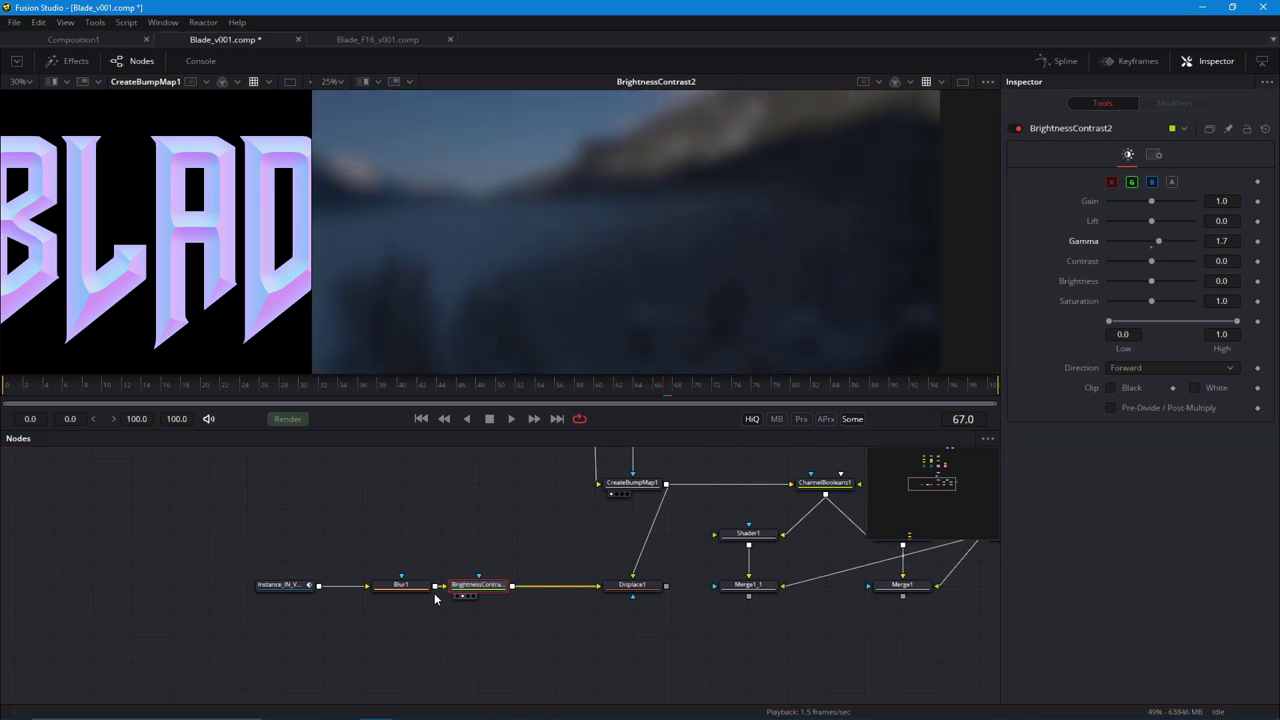
Display Displace1's output and reduce Blur1's blur size to 6.3.
left_click(617, 596)
left_click(402, 587)
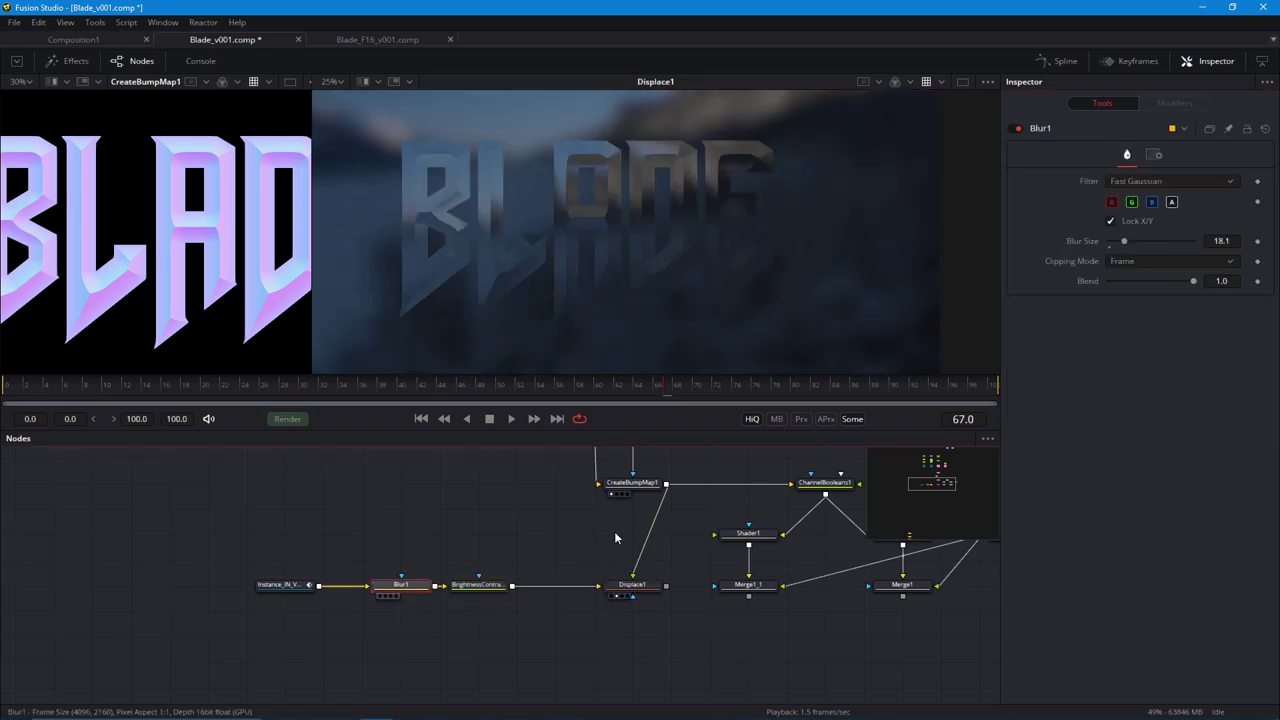
left_click_drag(1116, 247, 1122, 251)
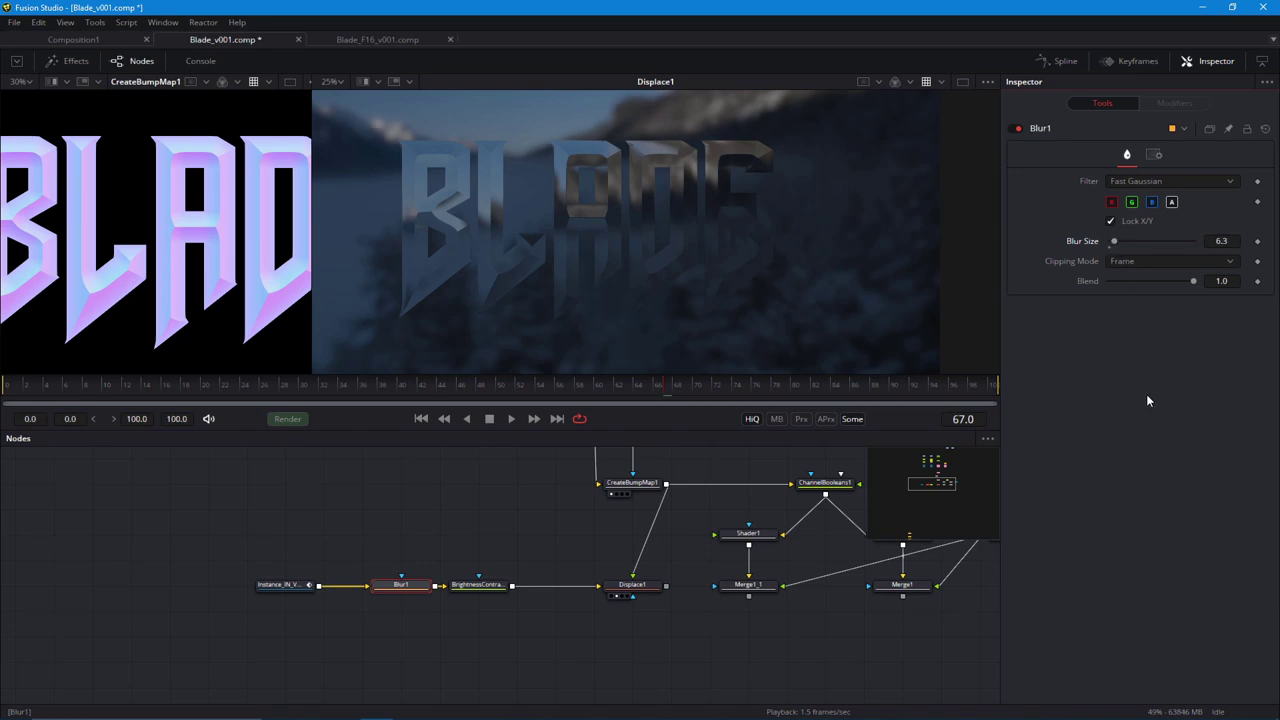
Move Blur1 and the Vale instance farther from the BrightnessContrast node and insert a copy of Blur1 in between.
left_click_drag(404, 589, 327, 590)
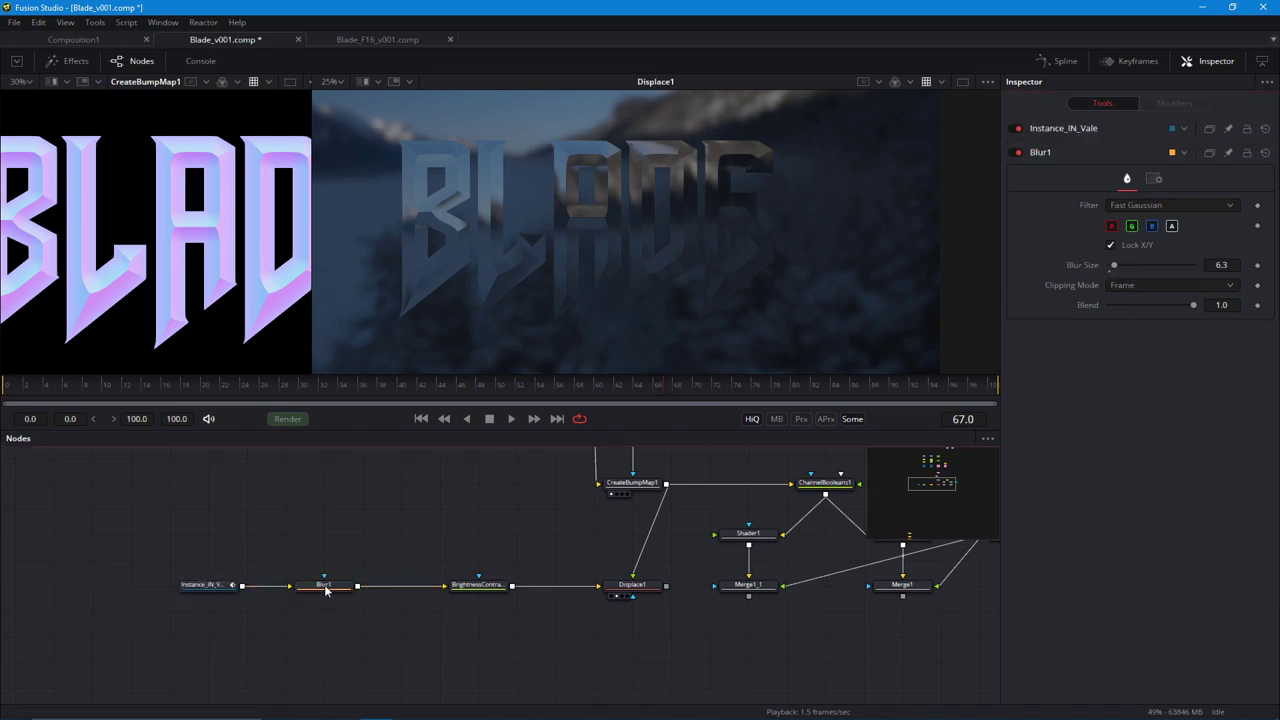
left_click(327, 592)
key("ctrl+c")
key("ctrl+v")
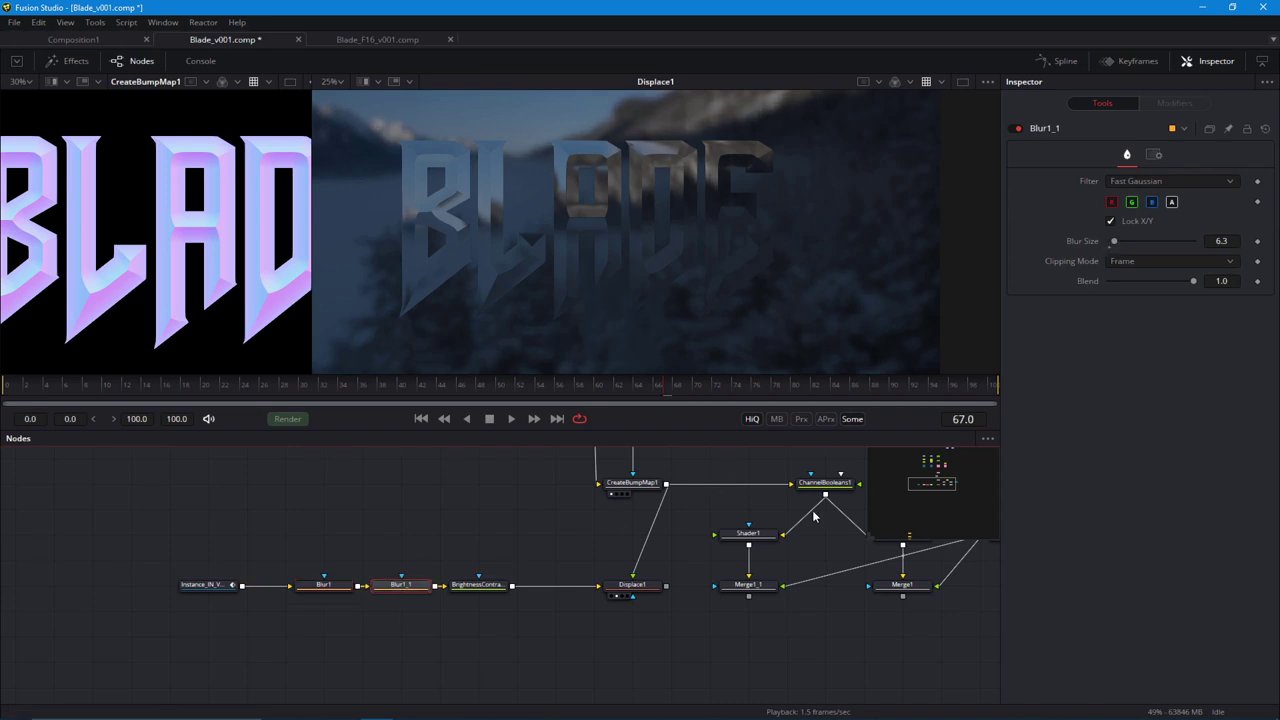
Set the copied blur's size to 26.8 and its blend to 0.457.
left_click_drag(1114, 241, 1134, 245)
left_click_drag(1188, 281, 1148, 285)
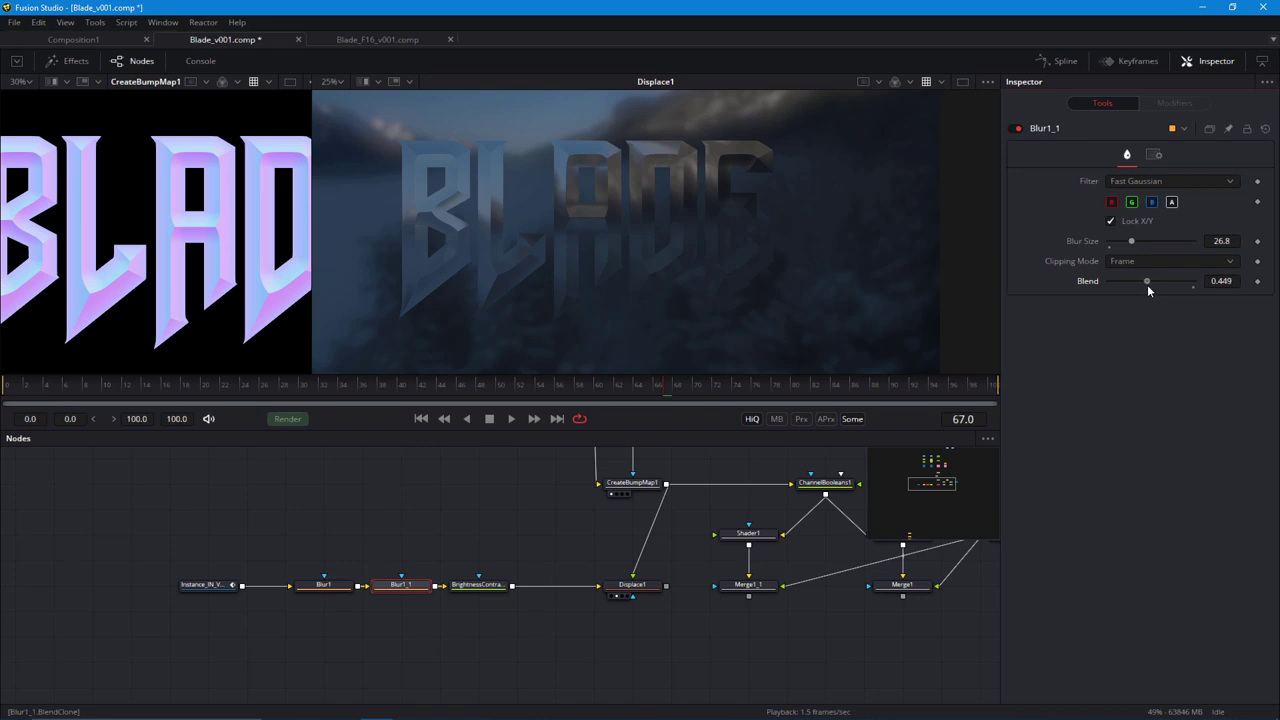
scroll(663, 163, "up", 3)
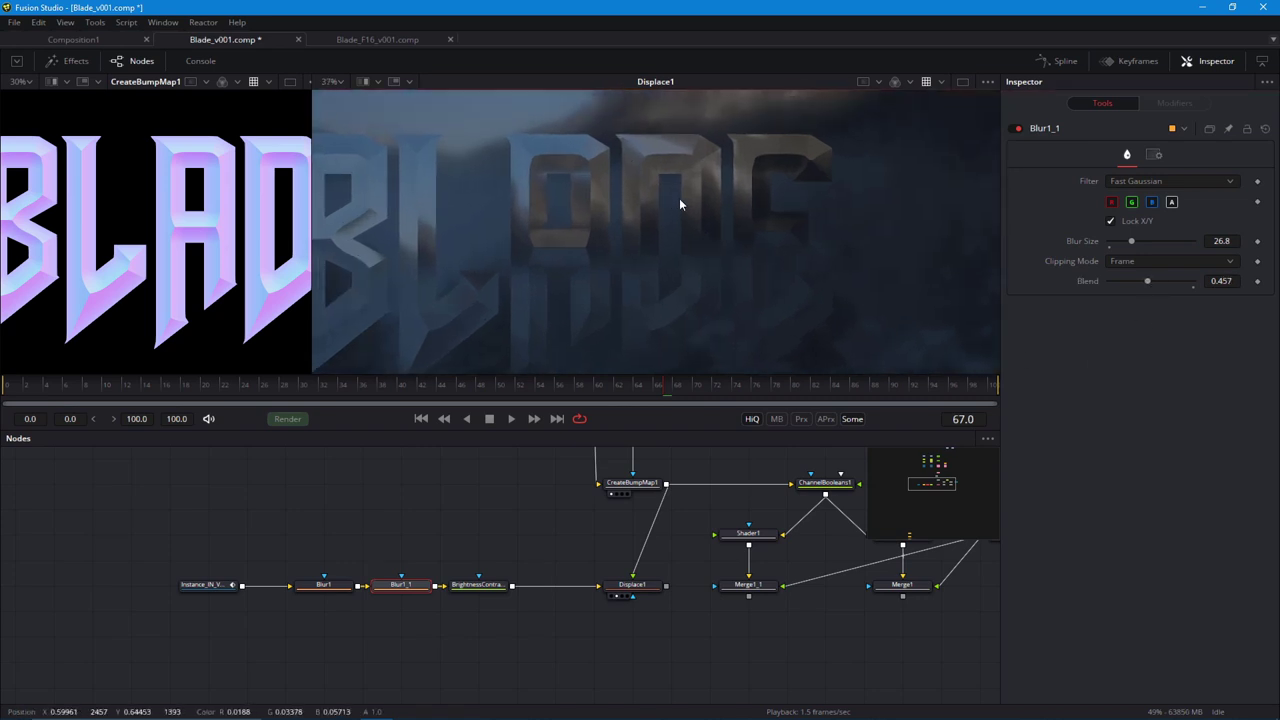
scroll(442, 273, "down", 3)
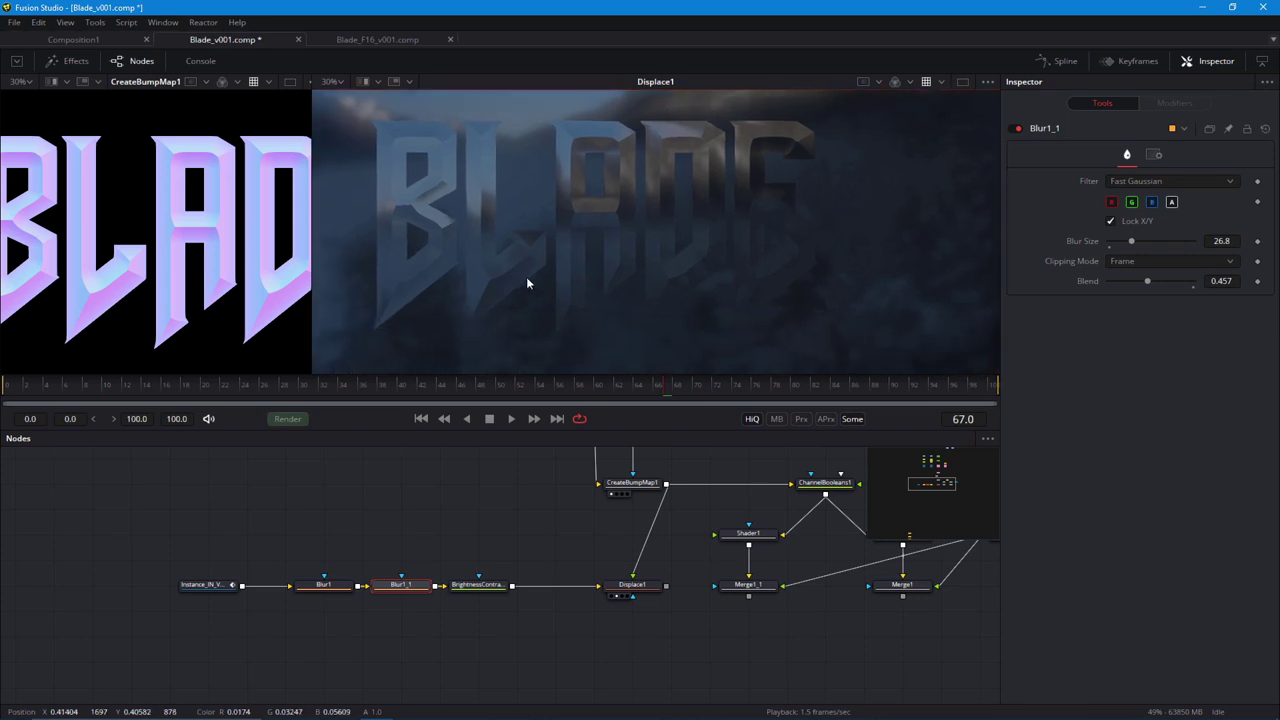
Display the Merge1_1 and Merge1 outputs and examine the shading on the bevels of the BLADE letters up close.
left_click_drag(567, 616, 564, 611)
left_click_drag(652, 594, 465, 634)
scroll(494, 613, "down", 2)
scroll(465, 634, "up", 2)
left_click_drag(533, 573, 466, 220)
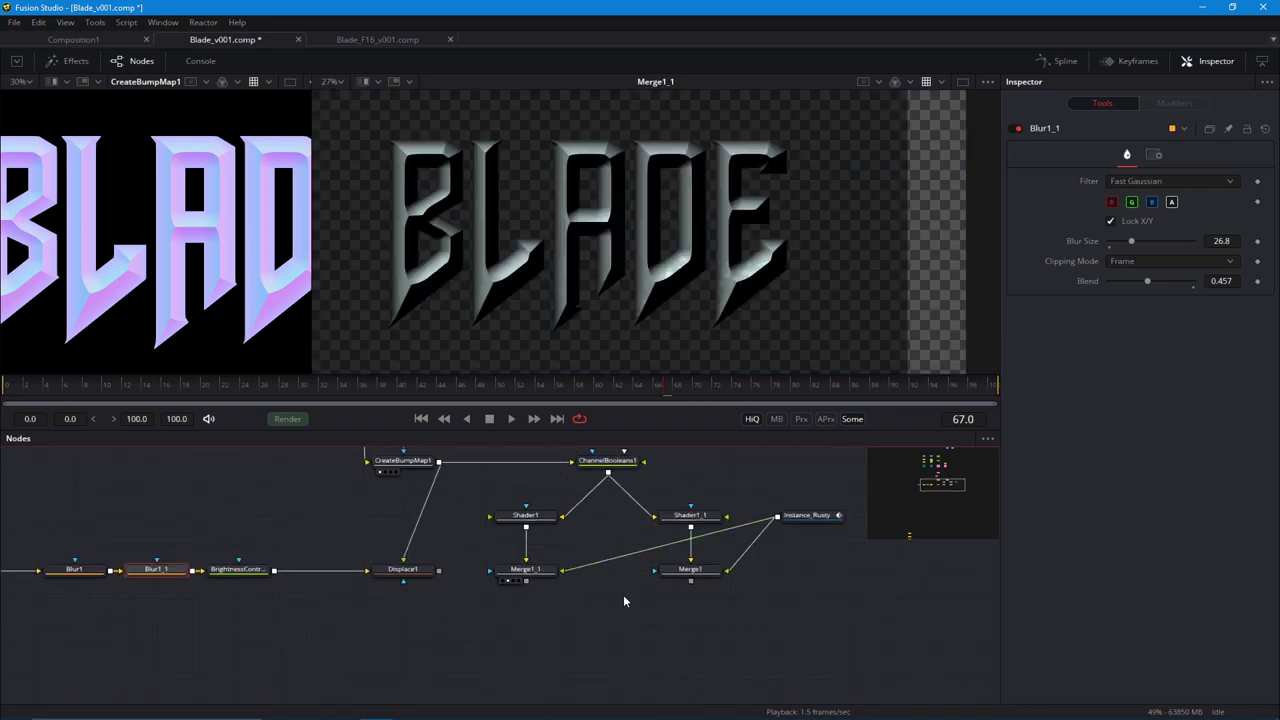
left_click_drag(684, 572, 581, 231)
scroll(560, 320, "down", 1)
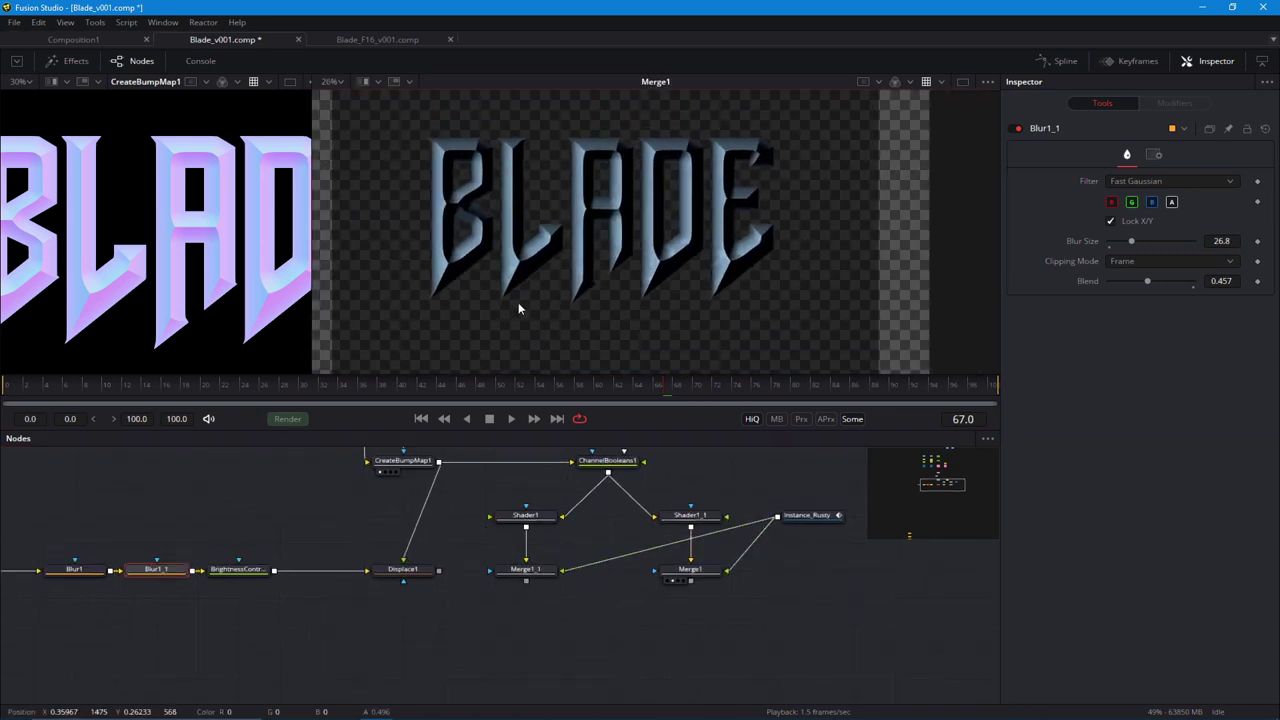
left_click_drag(655, 288, 689, 284)
scroll(625, 332, "up", 1)
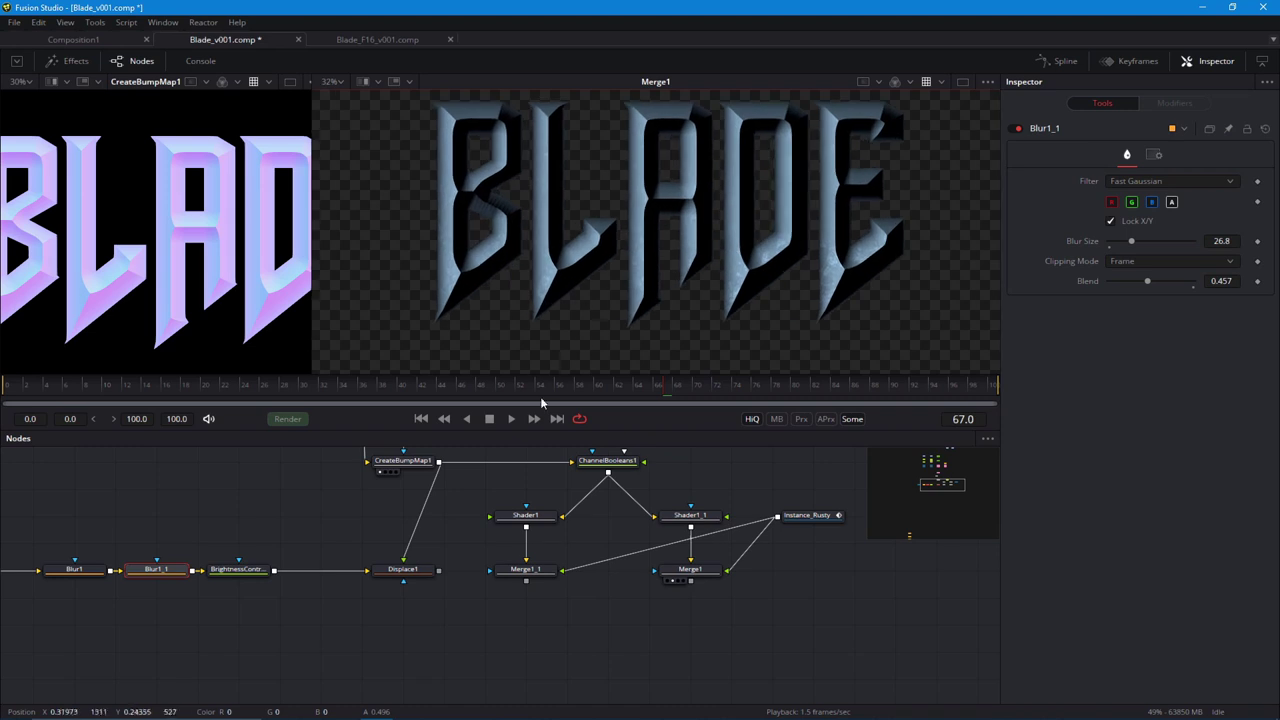
scroll(623, 311, "up", 5)
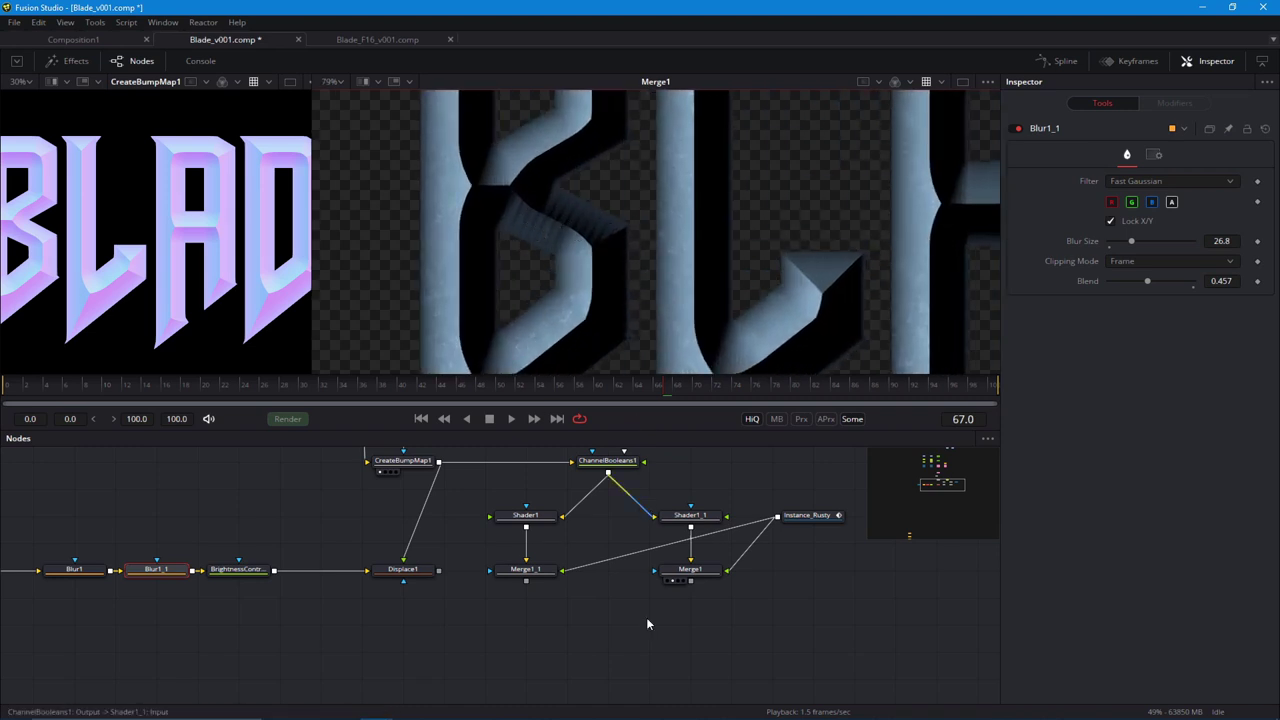
Display Displace1's output again and examine how the Vale reflection follows the letter bevels.
left_click_drag(646, 617, 687, 593)
scroll(687, 593, "down", 1)
left_click_drag(488, 570, 552, 332)
left_click_drag(569, 596, 579, 660)
left_click_drag(477, 594, 522, 637)
scroll(514, 500, "up", 4)
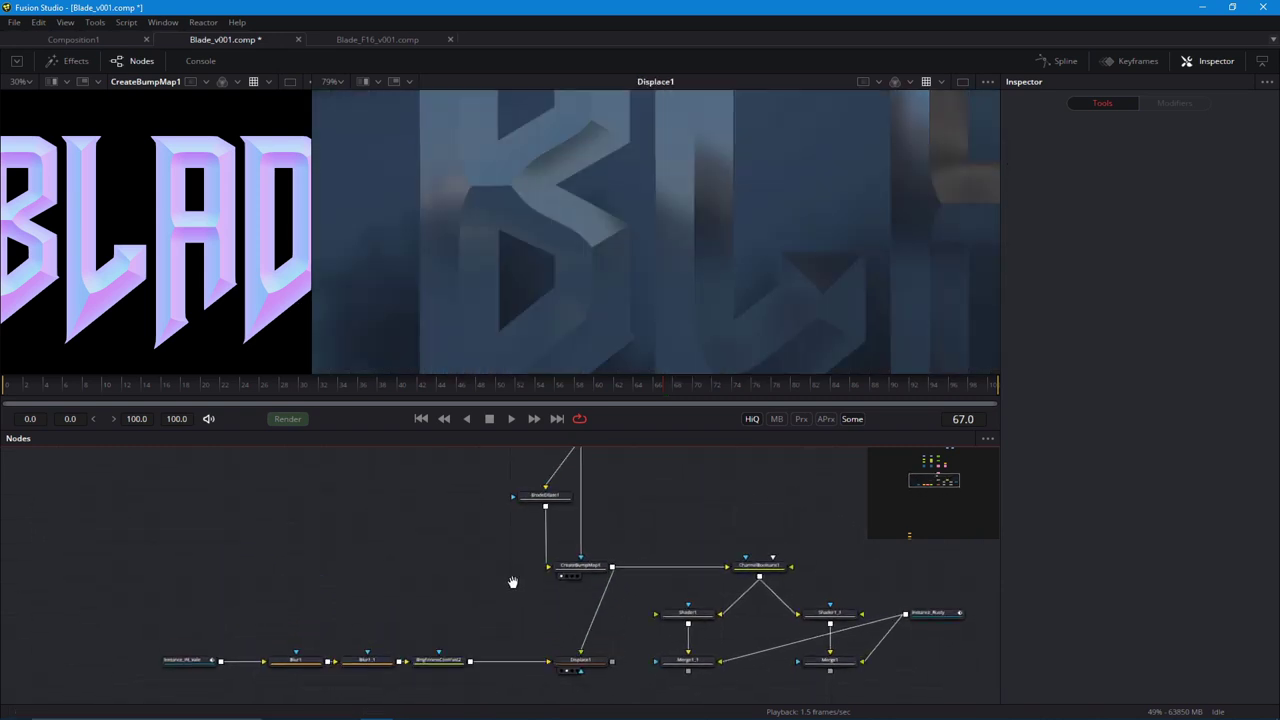
View the title source and its ErodeDilate1 output, with ErodeDilate1's settings open.
left_click_drag(485, 548, 492, 517)
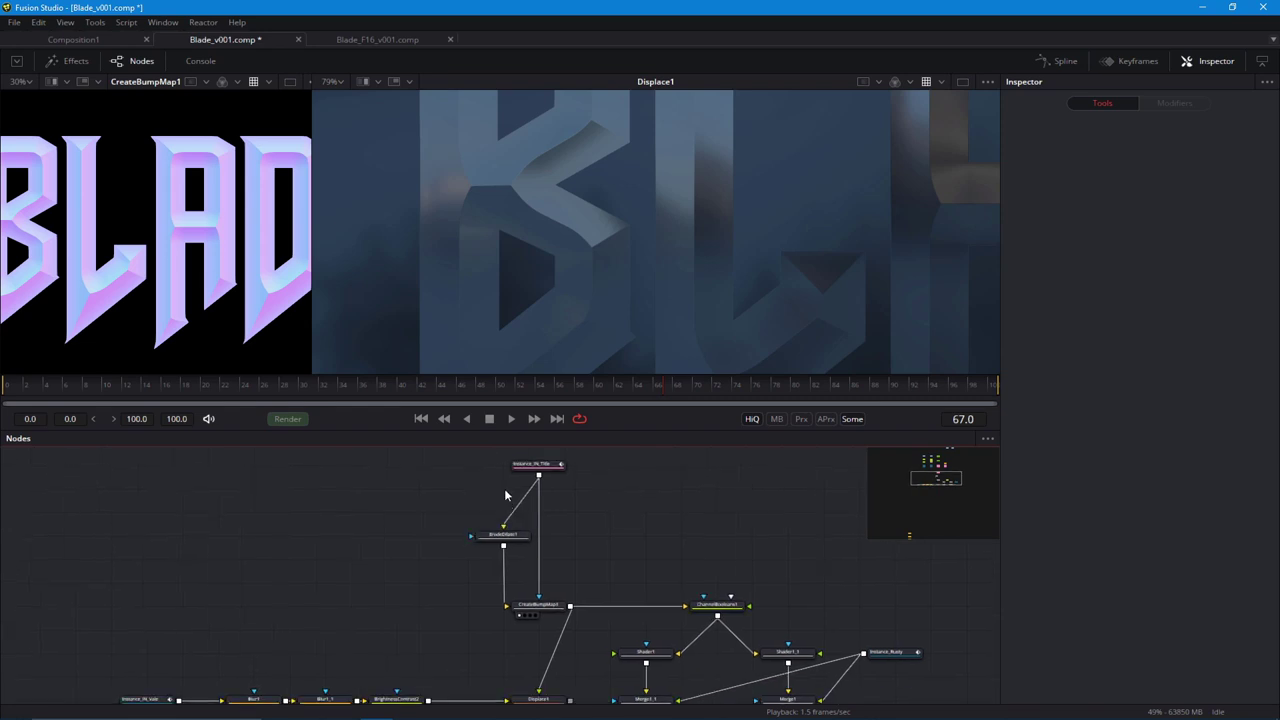
left_click_drag(530, 465, 500, 320)
left_click(519, 476)
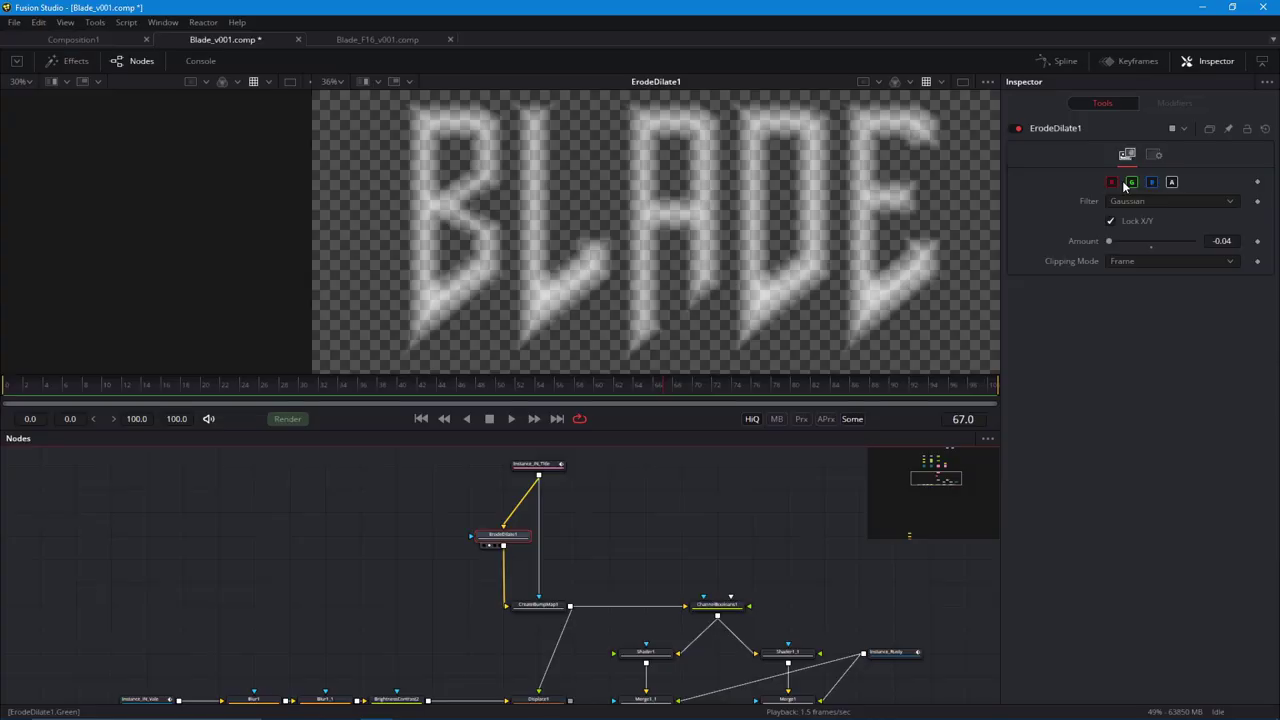
Try the Box filter on ErodeDilate1 with different amounts, undo the amount change and return the filter to Gaussian.
left_click(1117, 202)
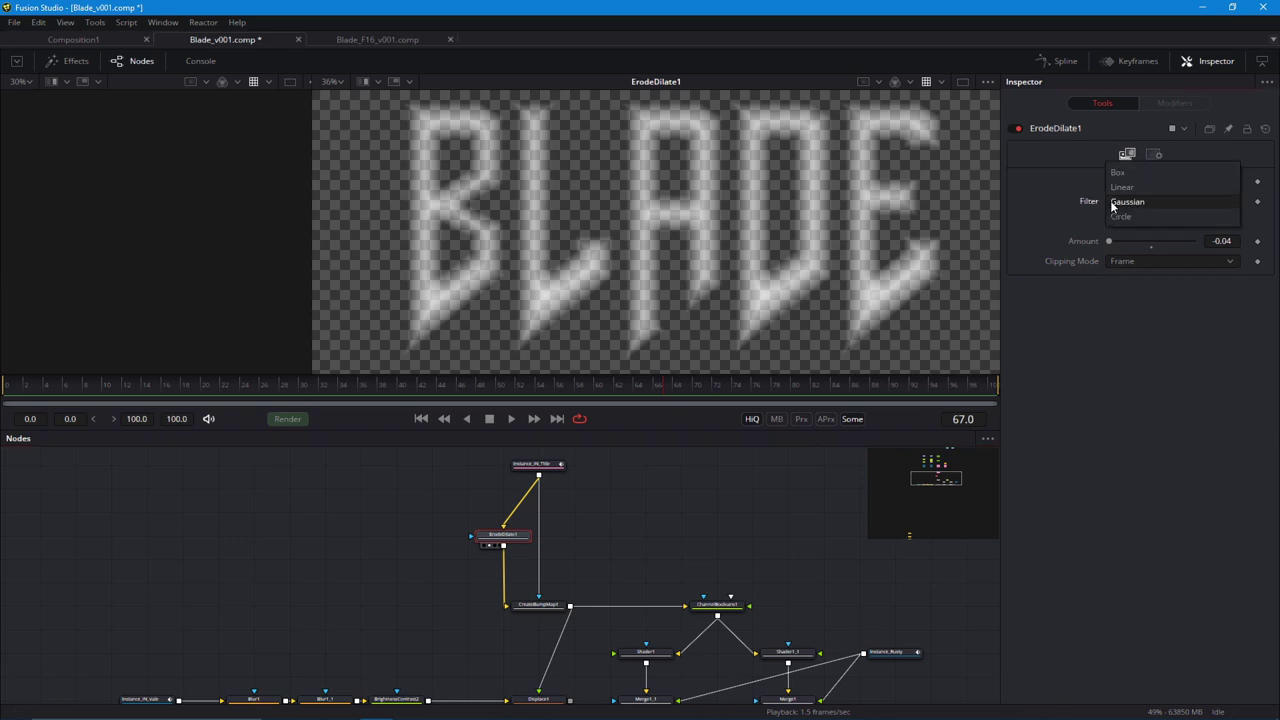
left_click(1120, 170)
left_click(1138, 243)
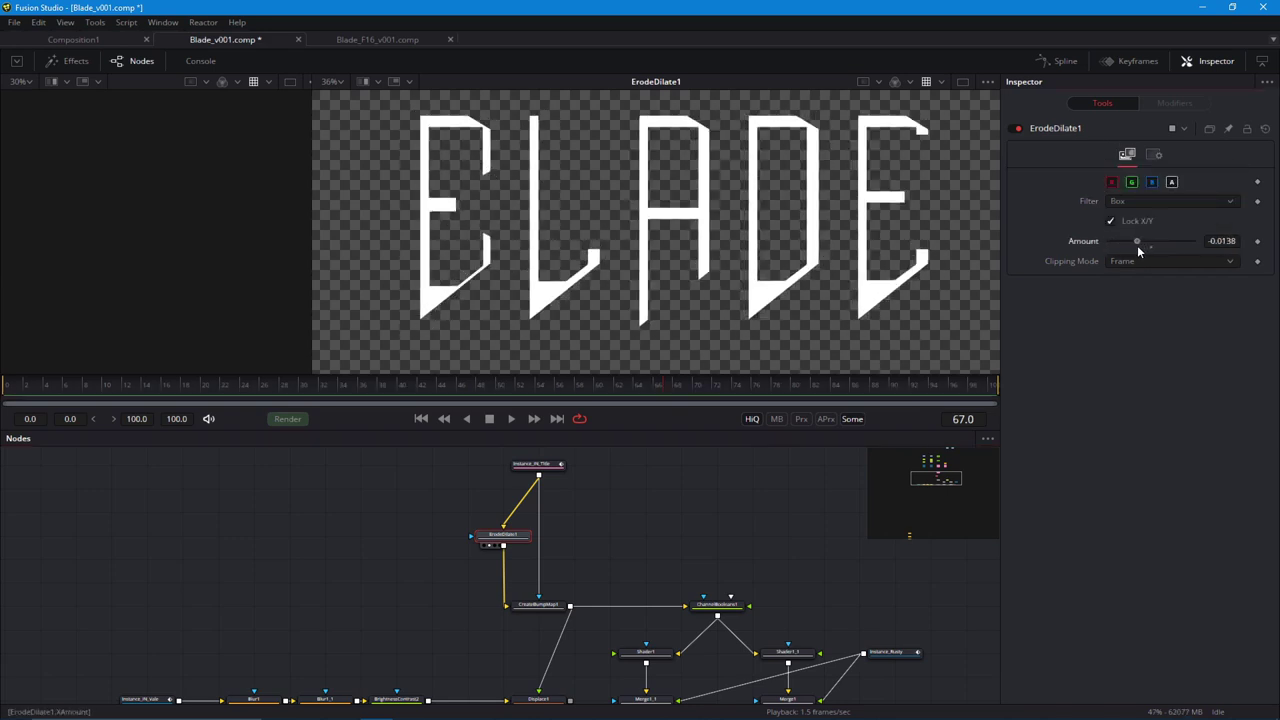
left_click_drag(1137, 246, 1176, 257)
key("ctrl+z")
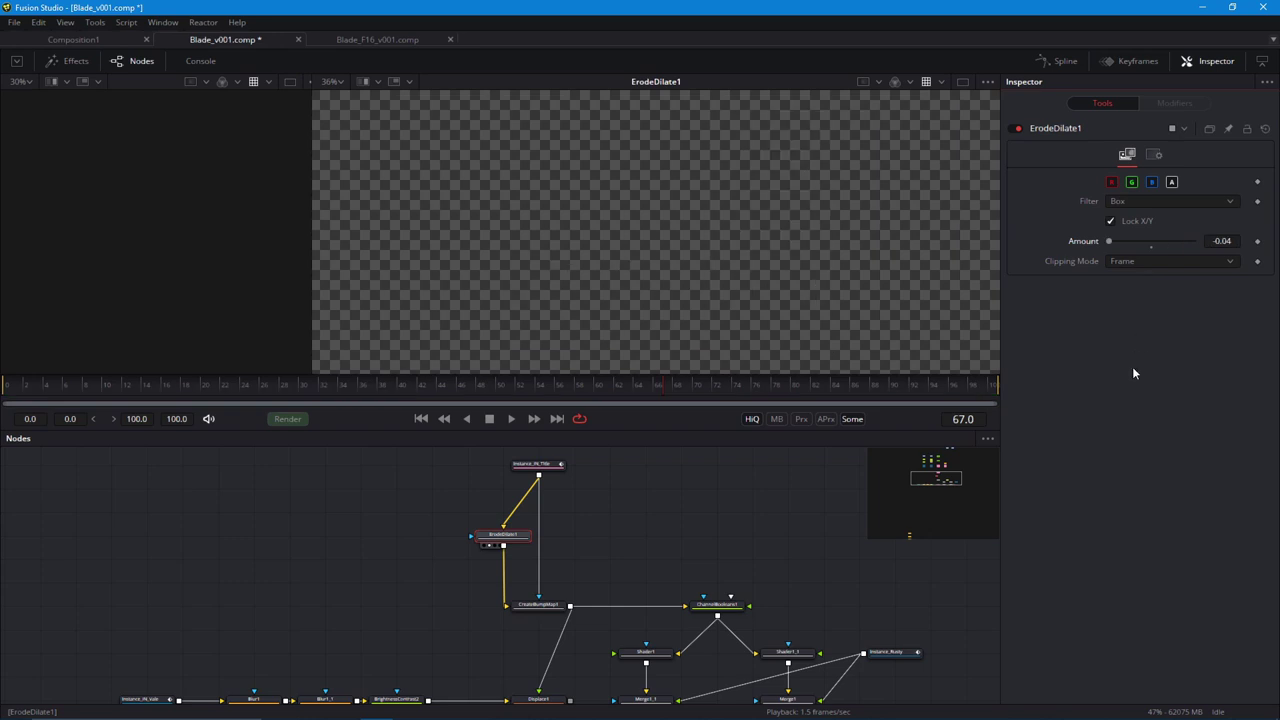
left_click(1130, 200)
left_click(1108, 232)
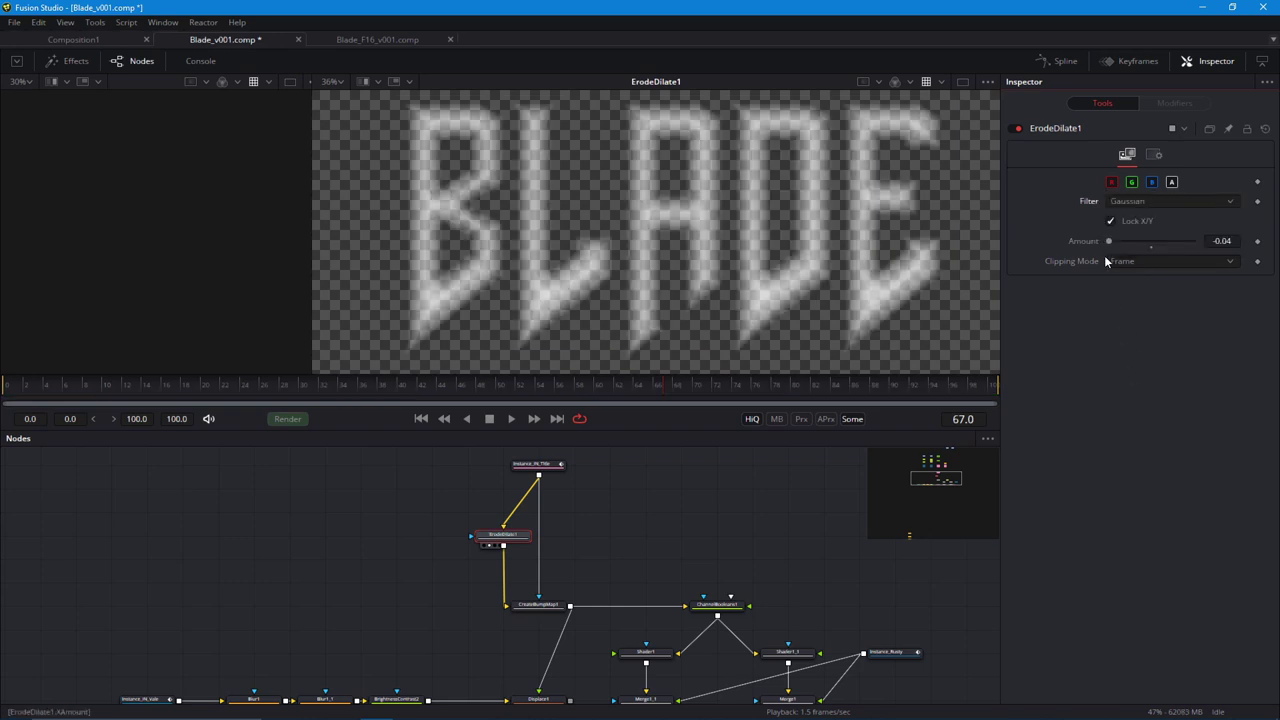
Switch ErodeDilate1's filter to Box and set its amount to -0.0069.
left_click(1120, 203)
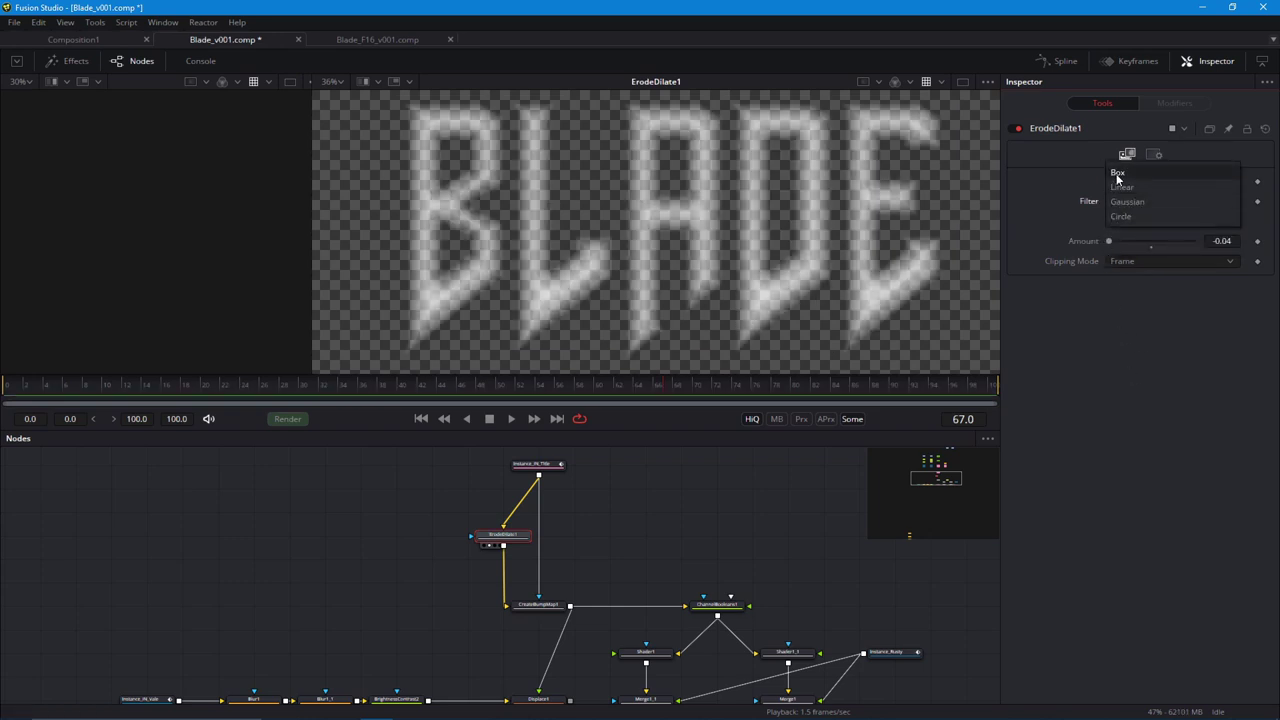
left_click(1118, 173)
left_click(1117, 203)
left_click(1085, 212)
left_click_drag(1109, 242, 1144, 254)
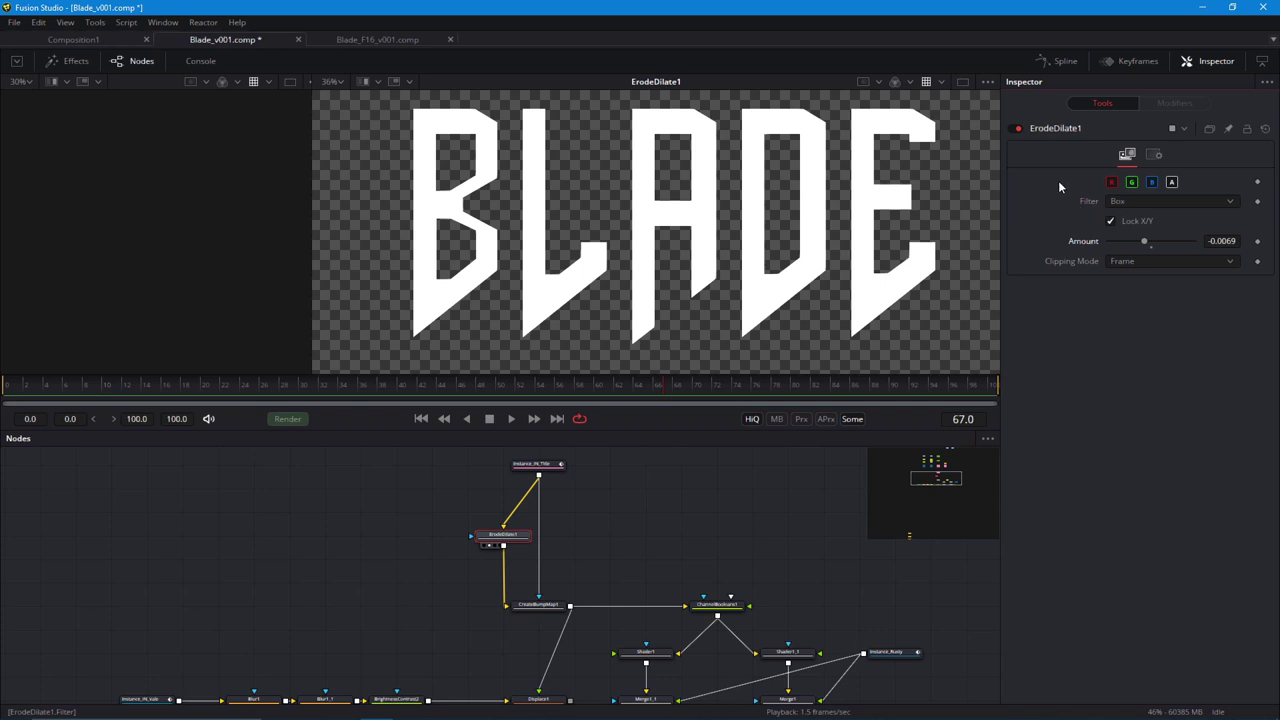
Try the Circle filter on ErodeDilate1 with amounts of 0.0056, 0.0041 and 0.0017, examining the letter tips.
left_click(1117, 205)
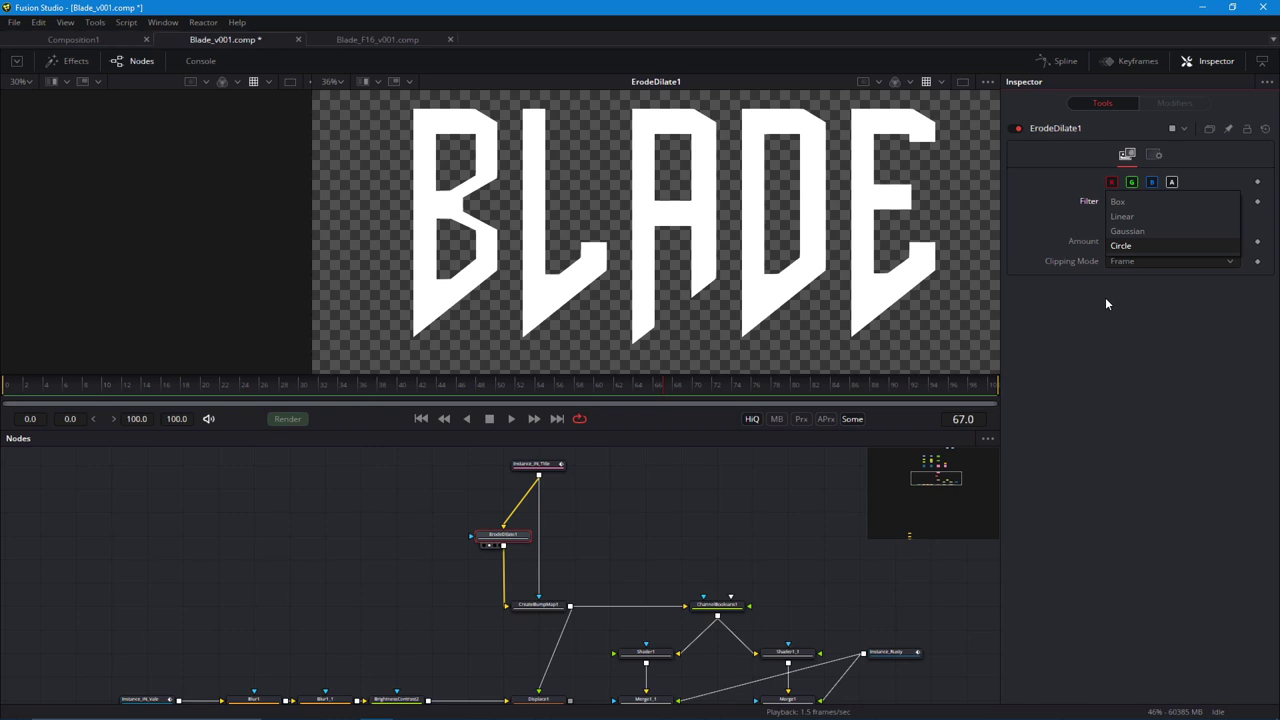
left_click(1120, 246)
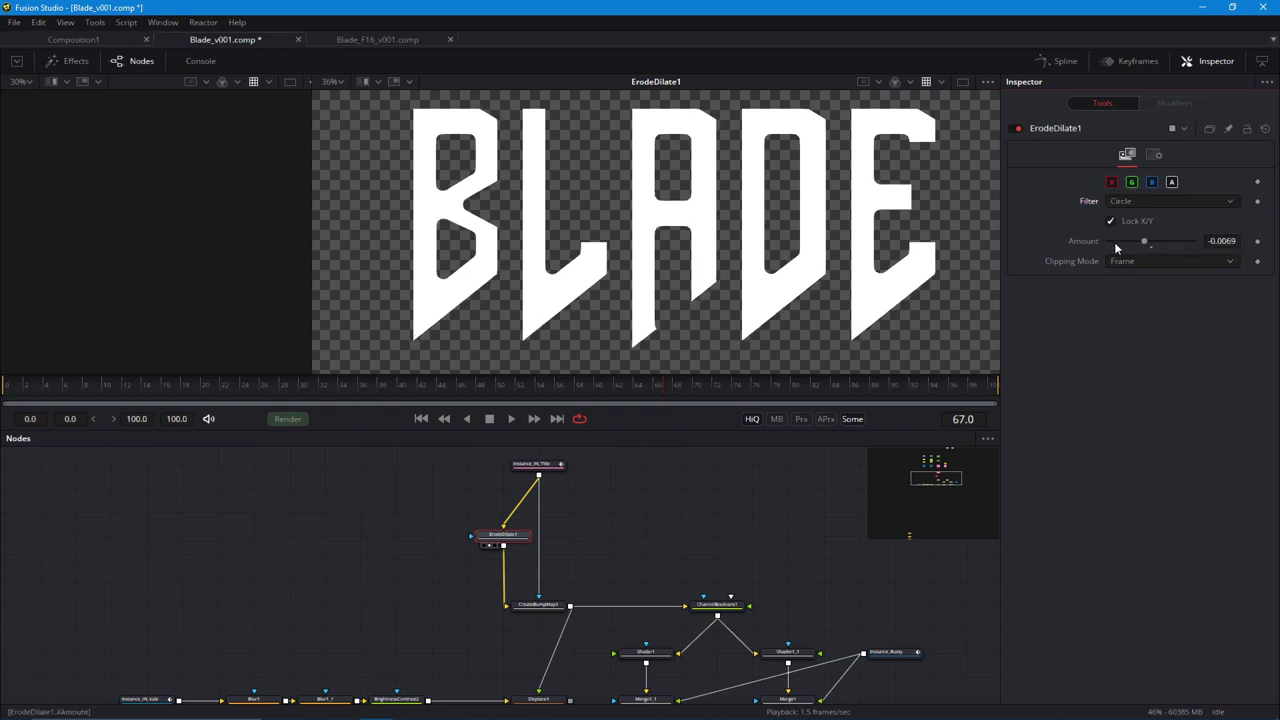
left_click_drag(1144, 242, 1175, 244)
scroll(731, 297, "up", 5)
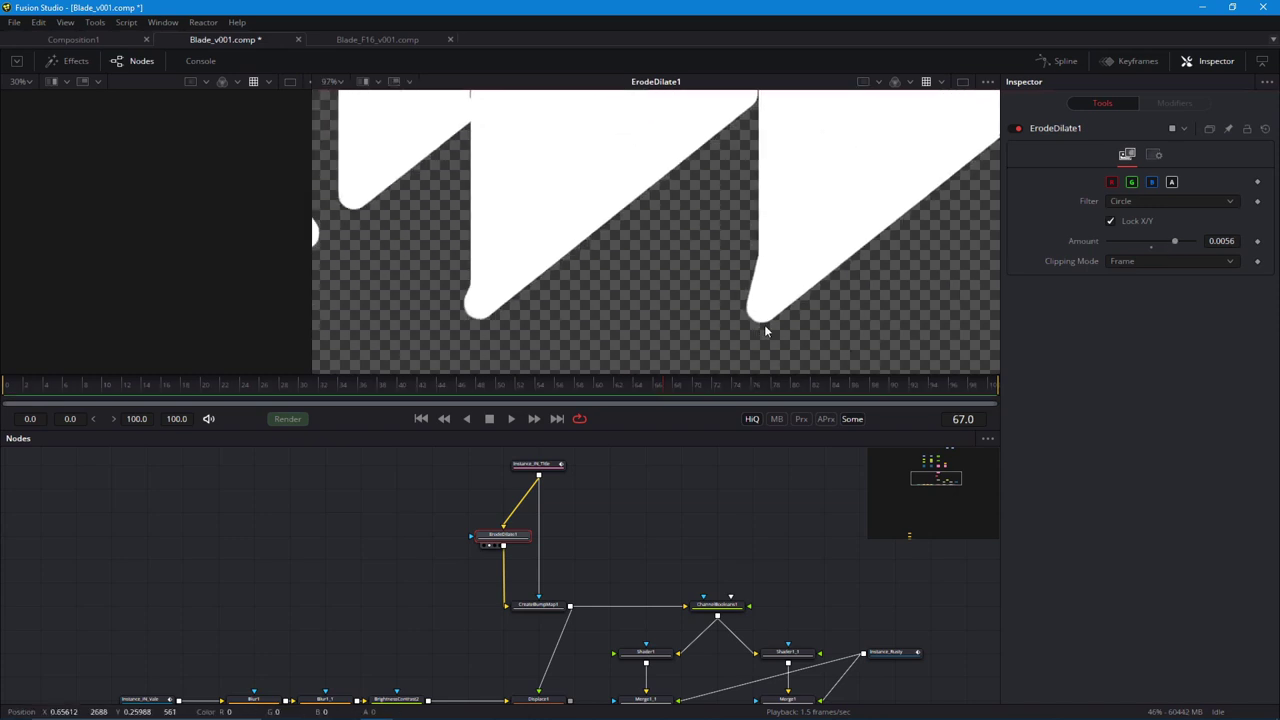
left_click_drag(1174, 242, 1166, 244)
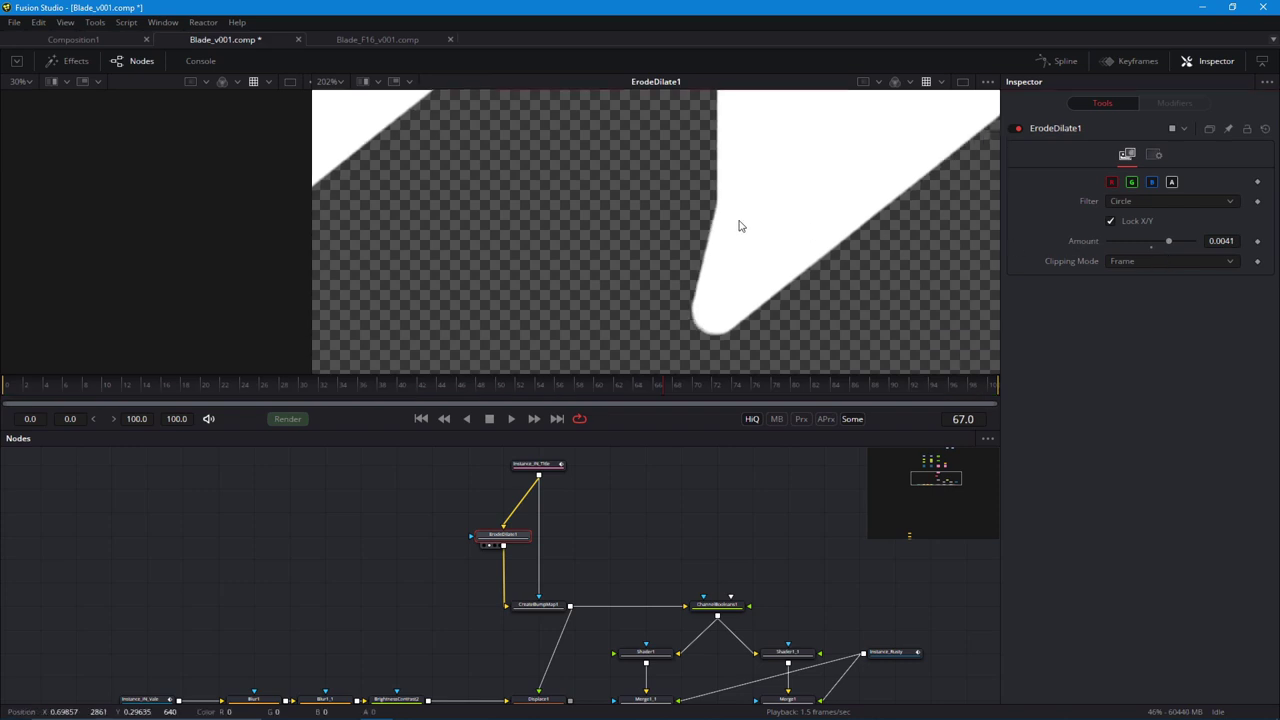
scroll(604, 264, "down", 5)
scroll(604, 264, "down", 1)
mouse_move(1167, 242)
left_mouse_down()
mouse_move(1140, 242)
mouse_move(1158, 242)
left_mouse_up()
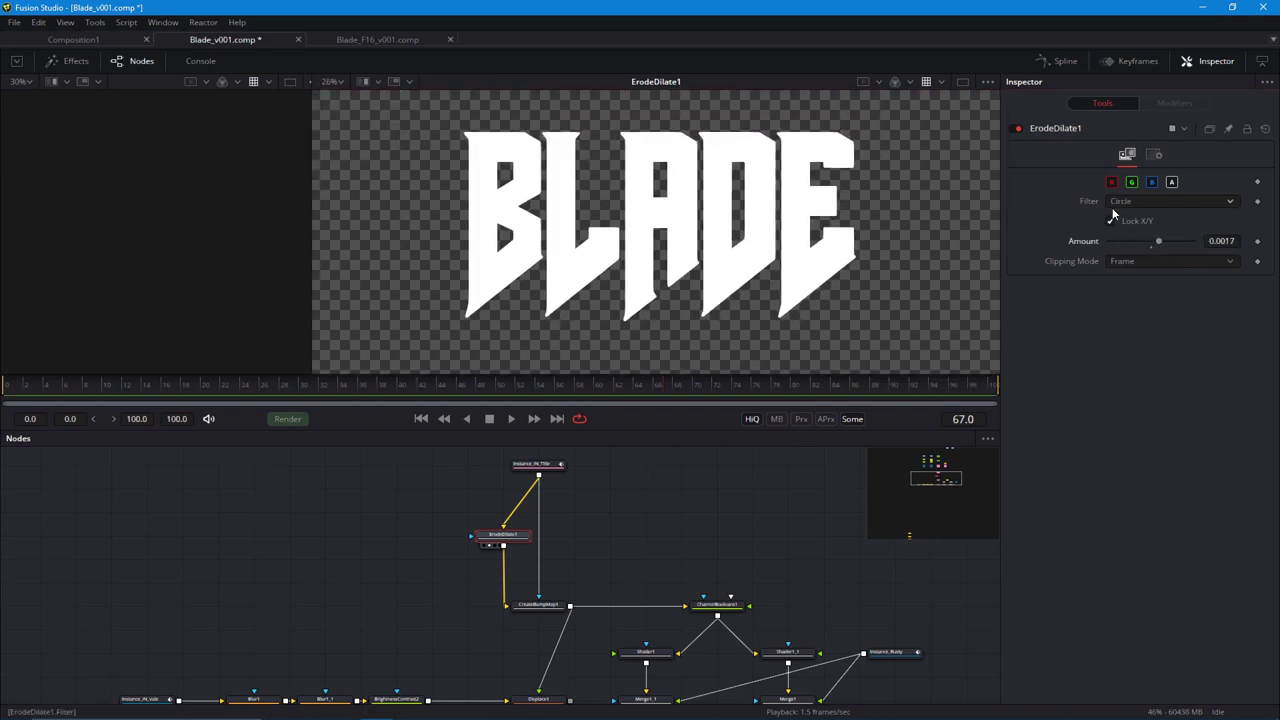
Switch ErodeDilate1's filter to Linear and set its amount to -0.04.
left_click(1118, 202)
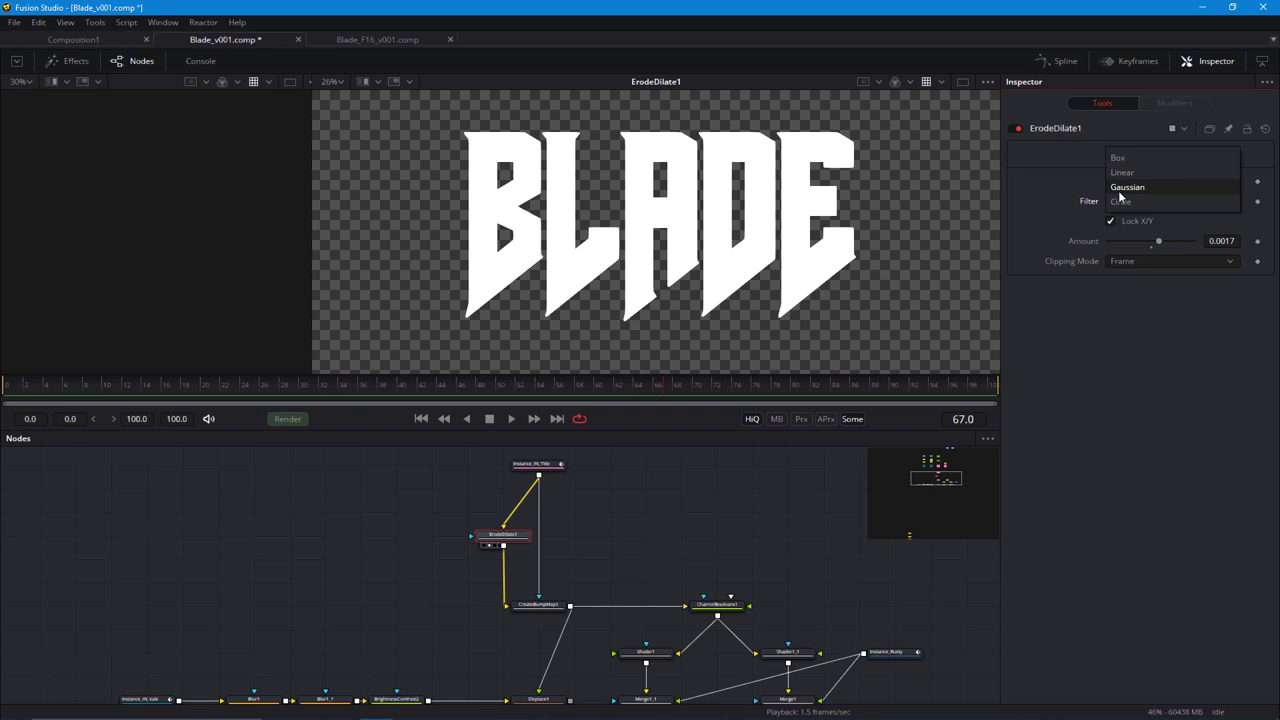
left_click(1122, 172)
left_click_drag(1156, 241, 1118, 264)
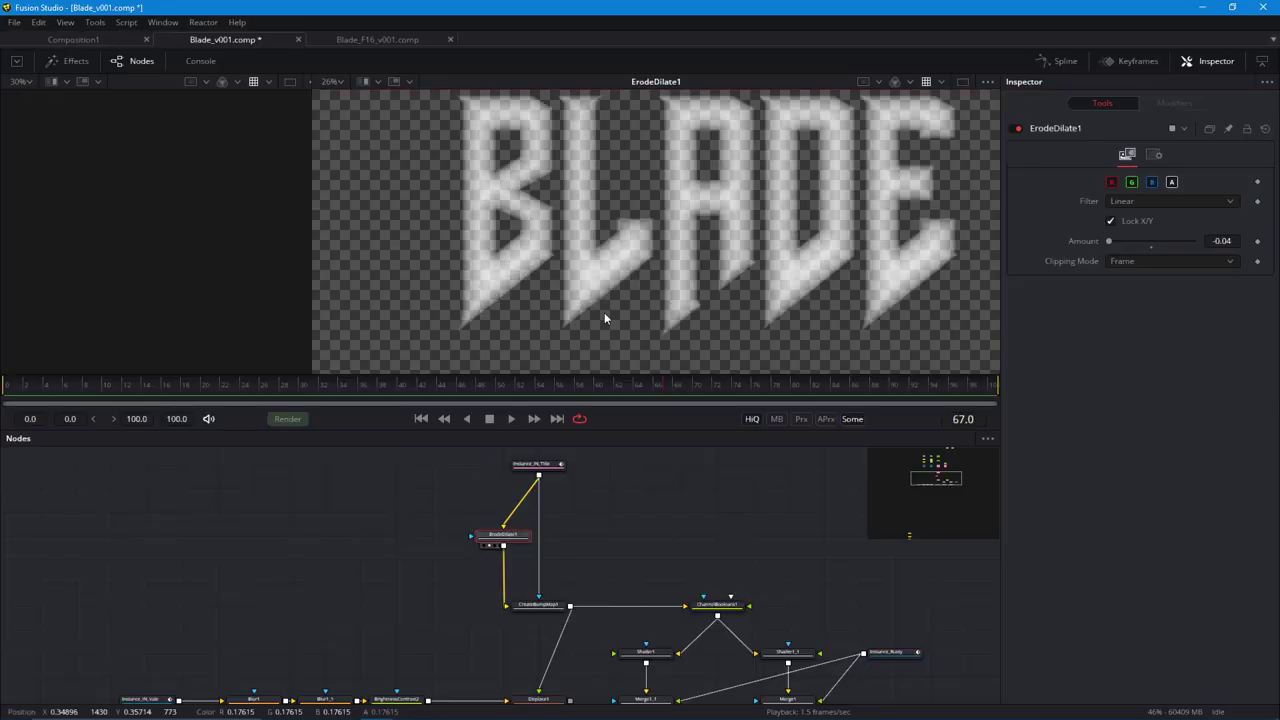
Display the CreateBumpMap1 output to examine its bevel facets and set ErodeDilate1's filter to Gaussian.
scroll(604, 314, "up", 1)
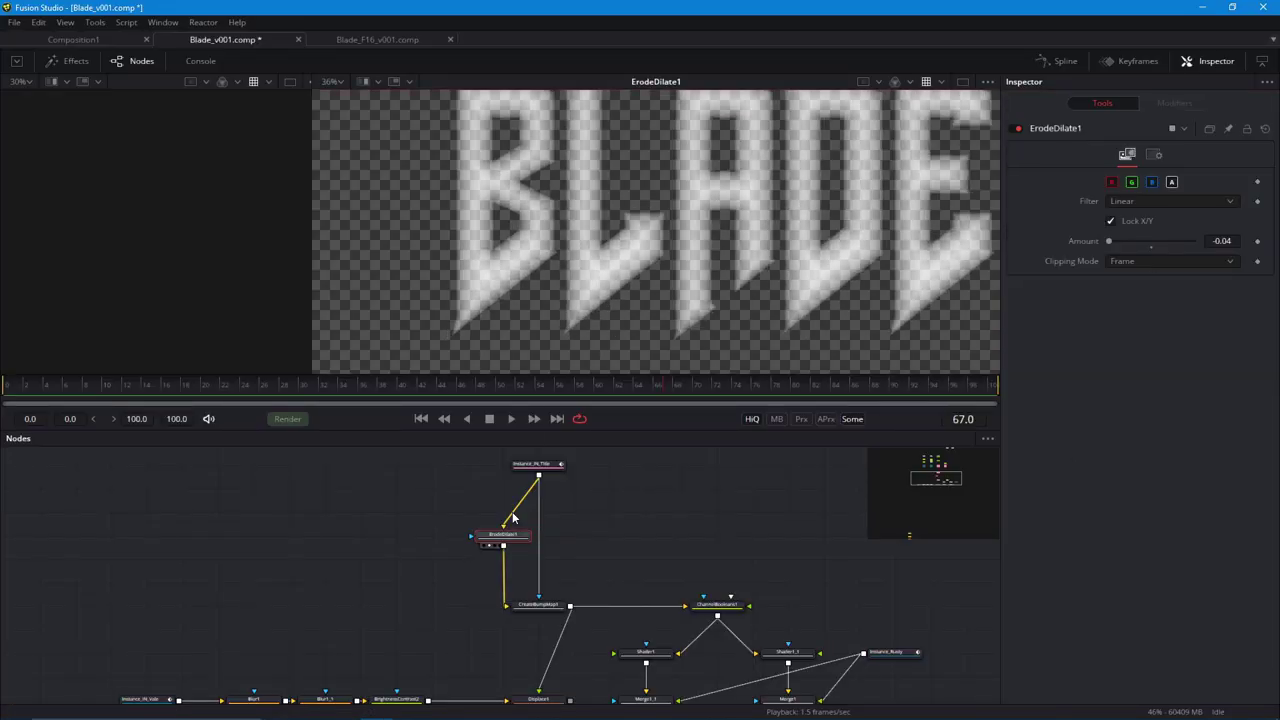
left_click_drag(538, 605, 630, 304)
scroll(354, 307, "up", 6)
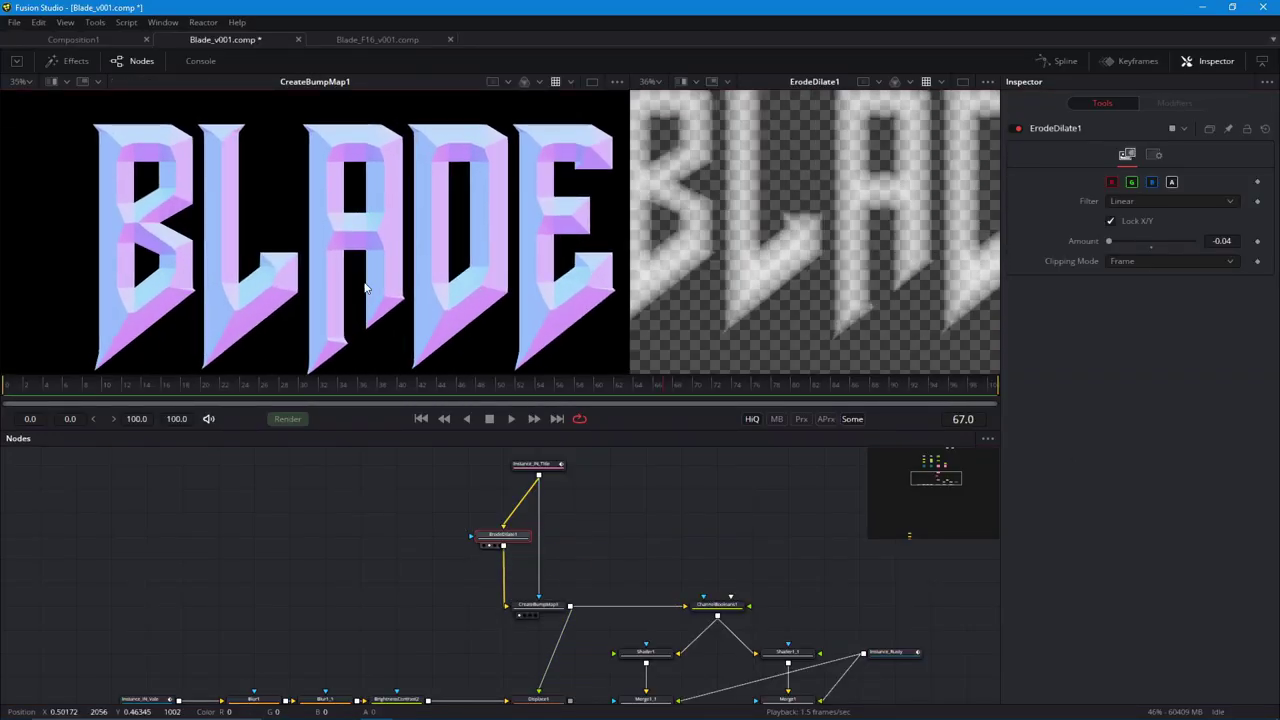
scroll(481, 291, "up", 1)
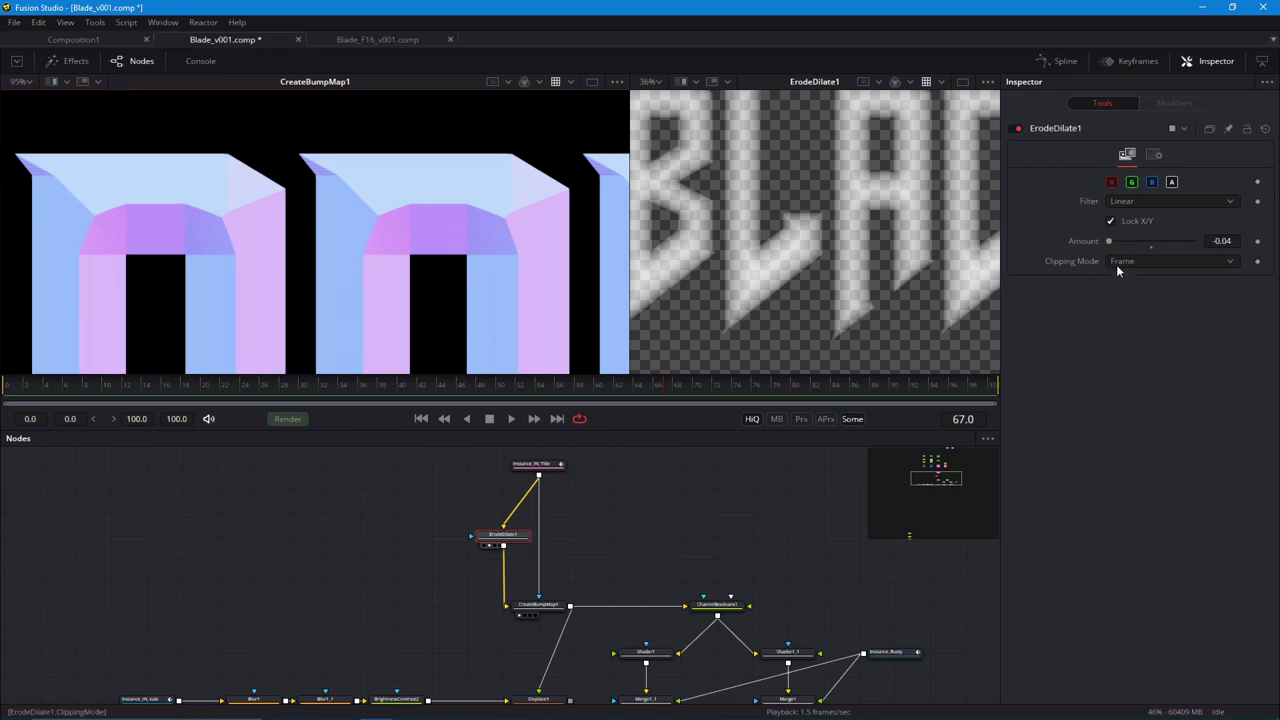
left_click(1118, 204)
left_click(1120, 216)
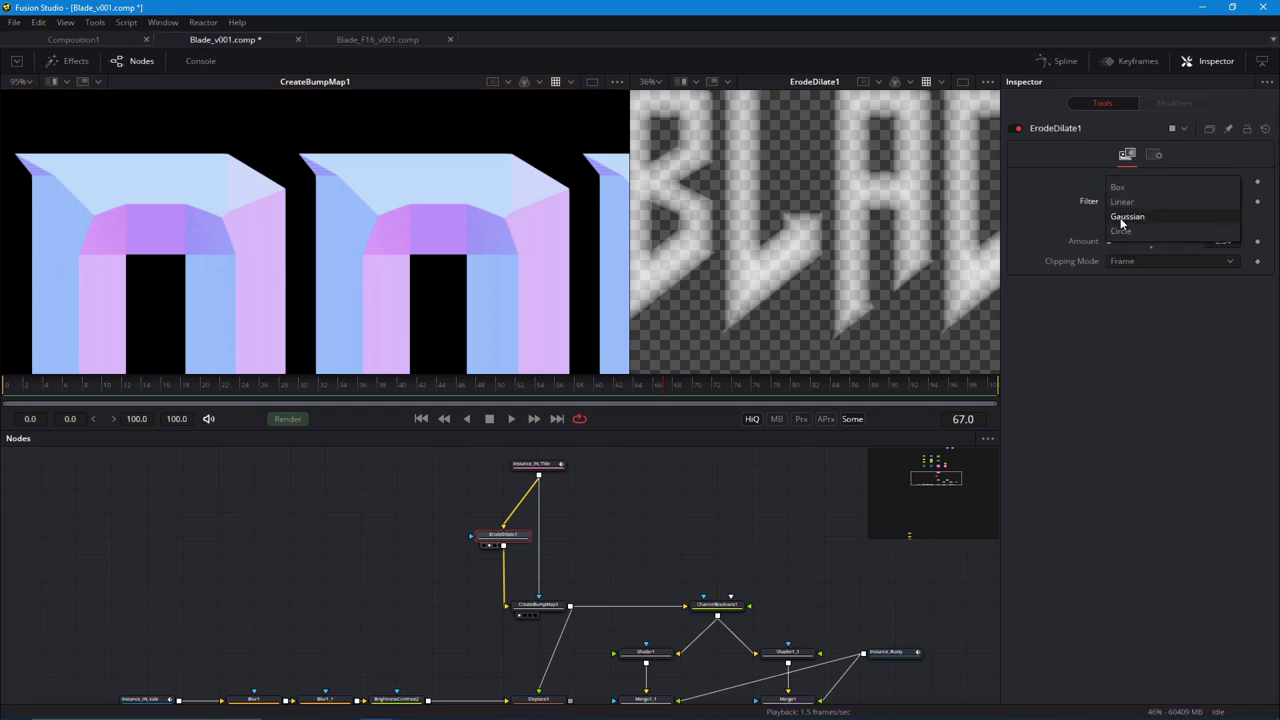
Examine the whole BLADE bump map as produced with the Gaussian filter.
scroll(338, 222, "down", 2)
scroll(338, 222, "down", 1)
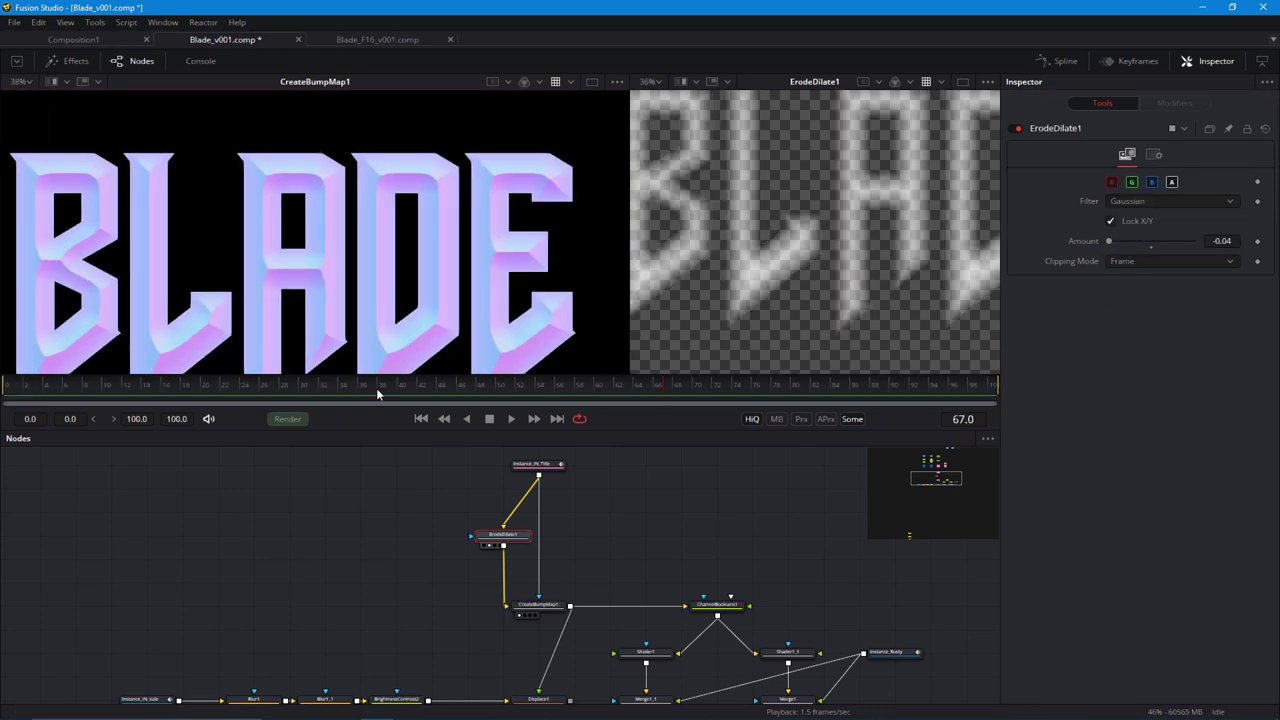
key("ctrl+f")
Add an unconnected Delta Keyer node and inspect its pre-matte and matte settings, including Erode/Dilate.
left_click(490, 587)
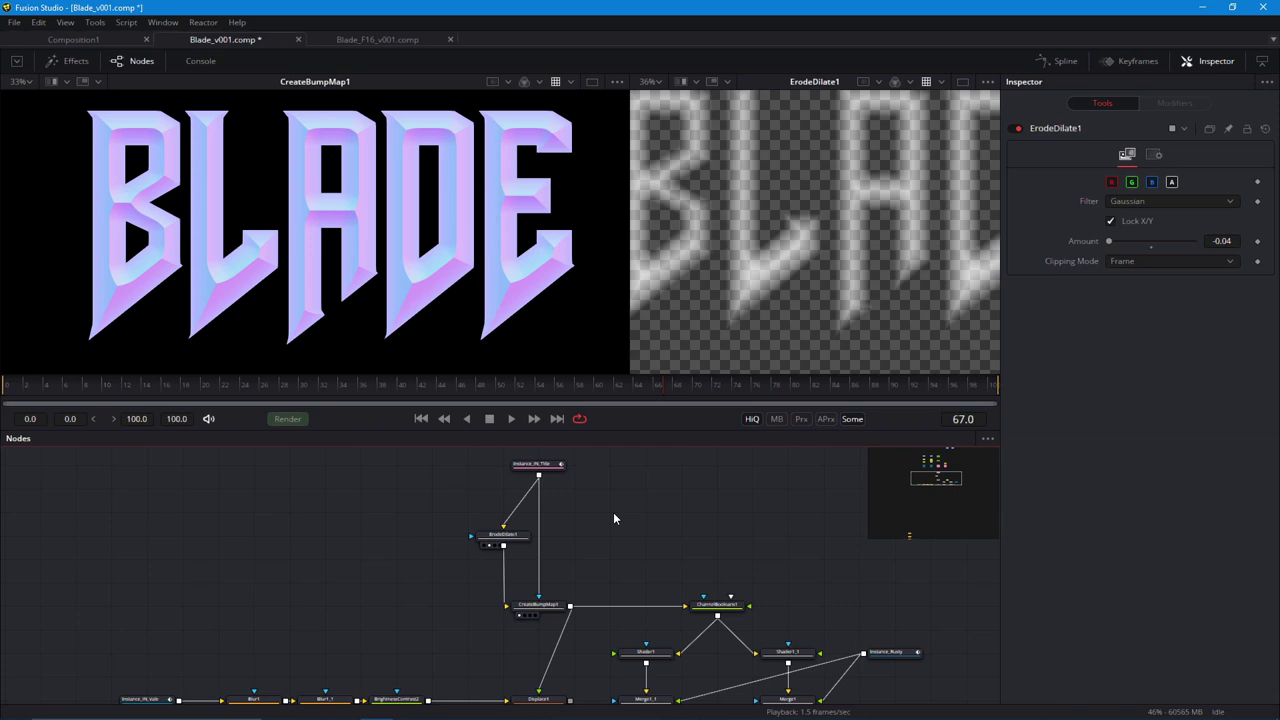
key("shift+space")
type("delt")
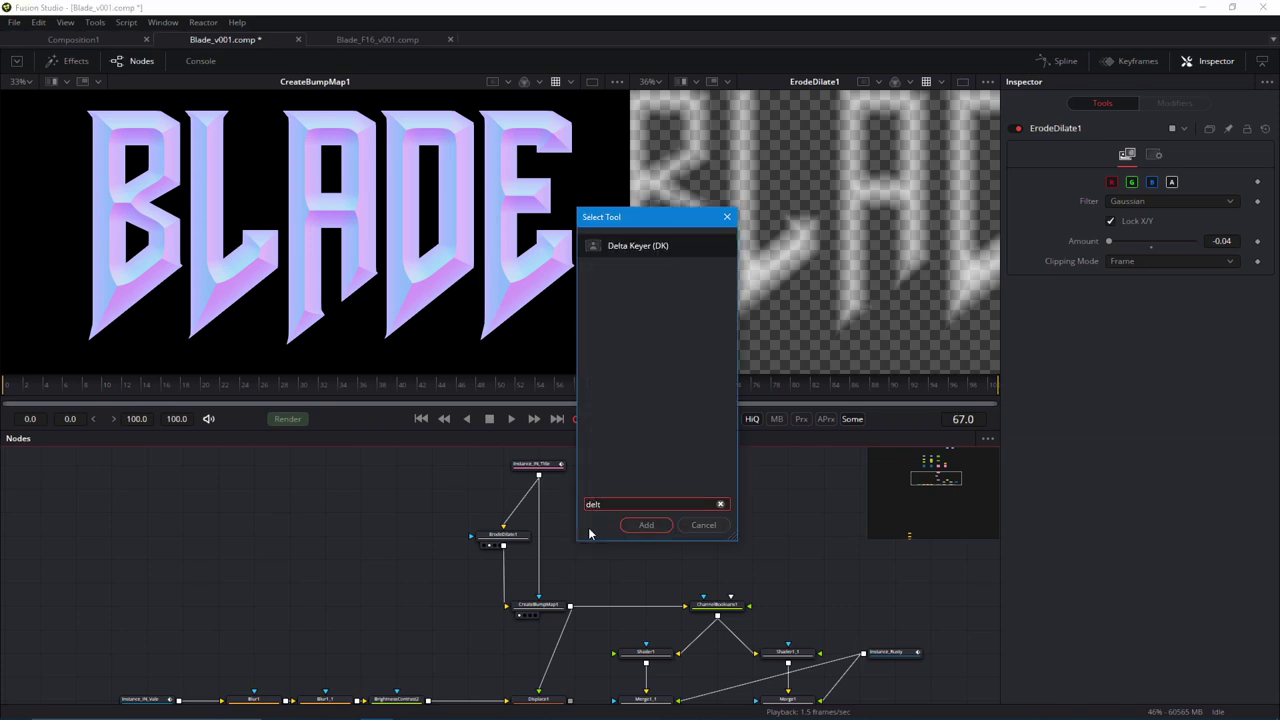
key("BackSpace")
key("Return")
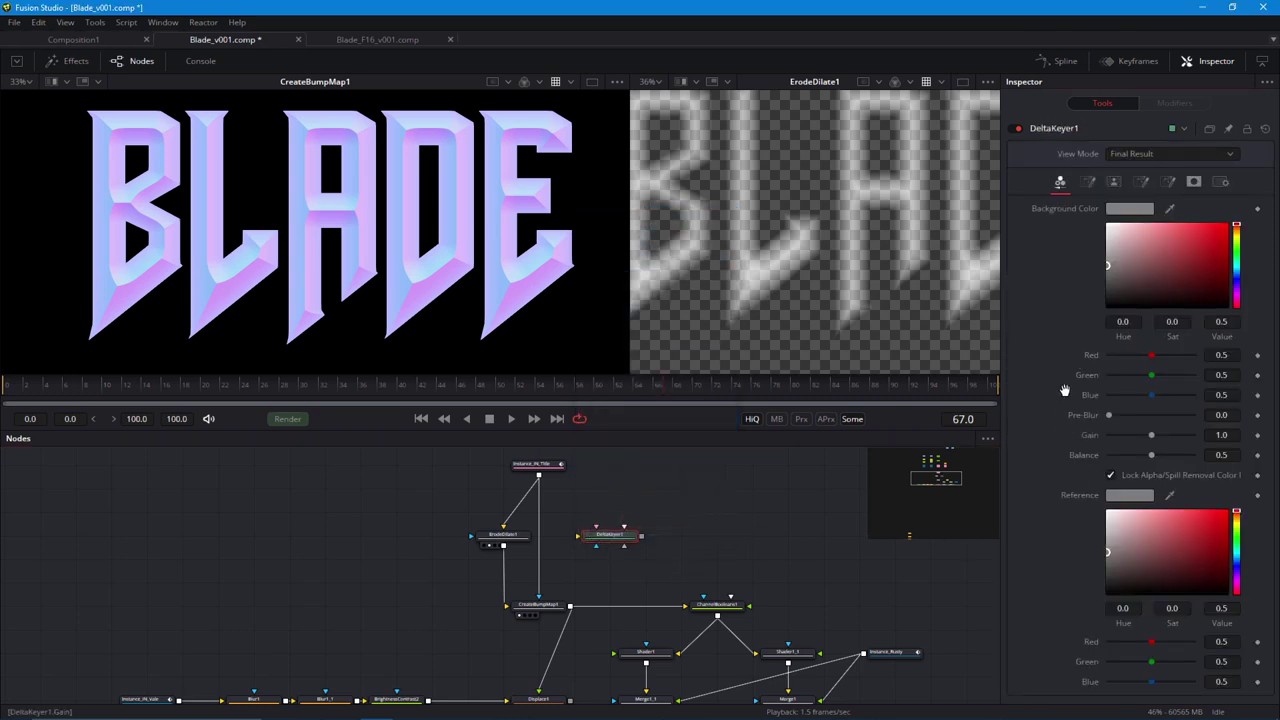
left_click(1089, 182)
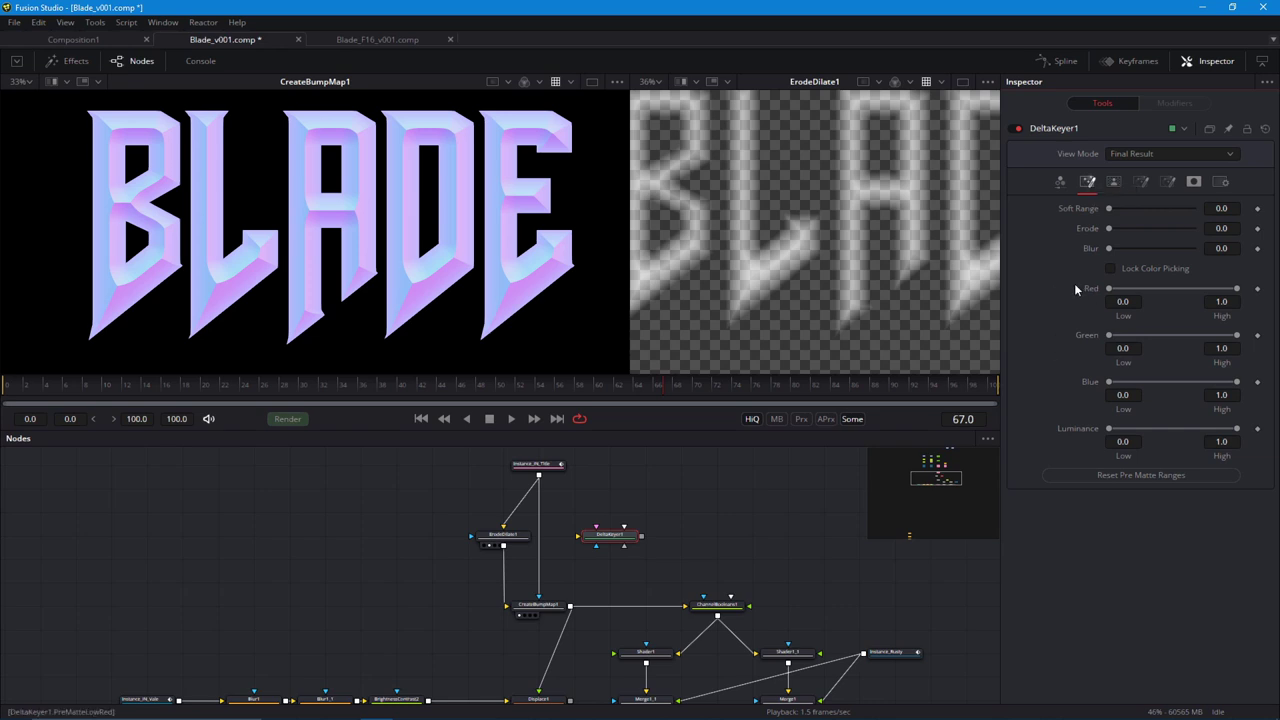
left_click(1114, 182)
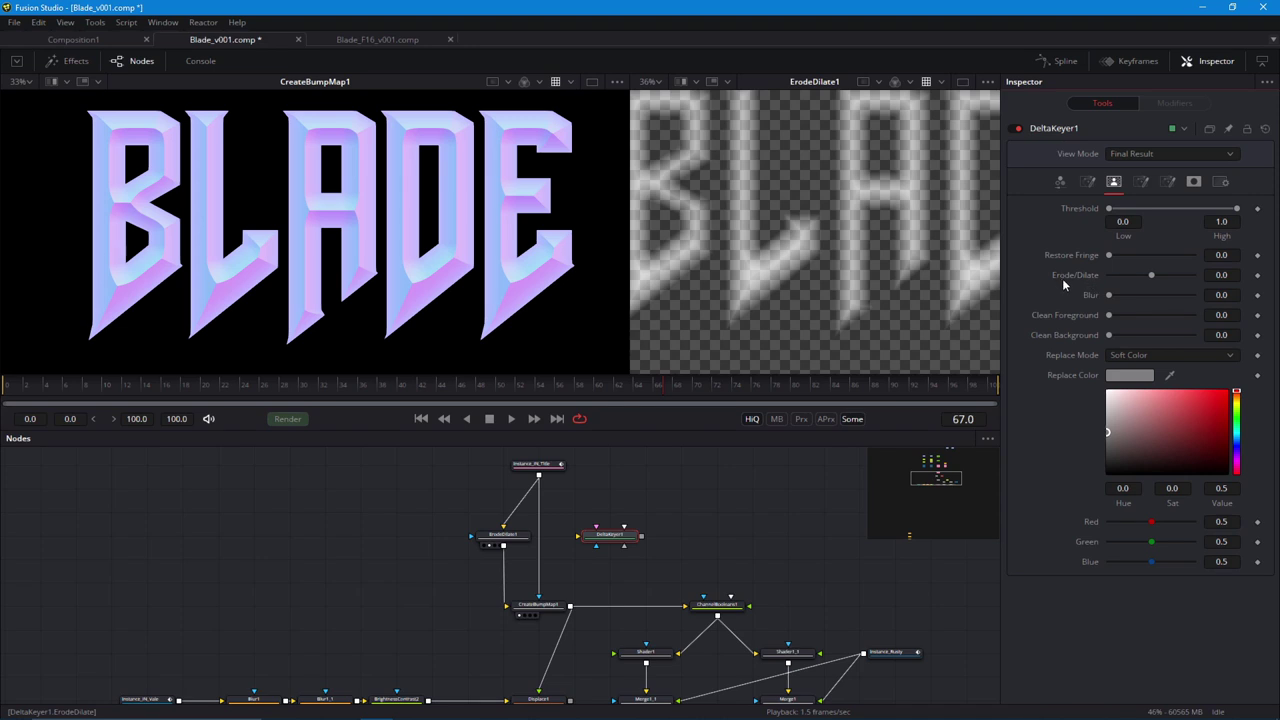
Add a Clean Plate node after the Delta Keyer to inspect its Erode setting, and delete both nodes.
key("shift+space")
type("c")
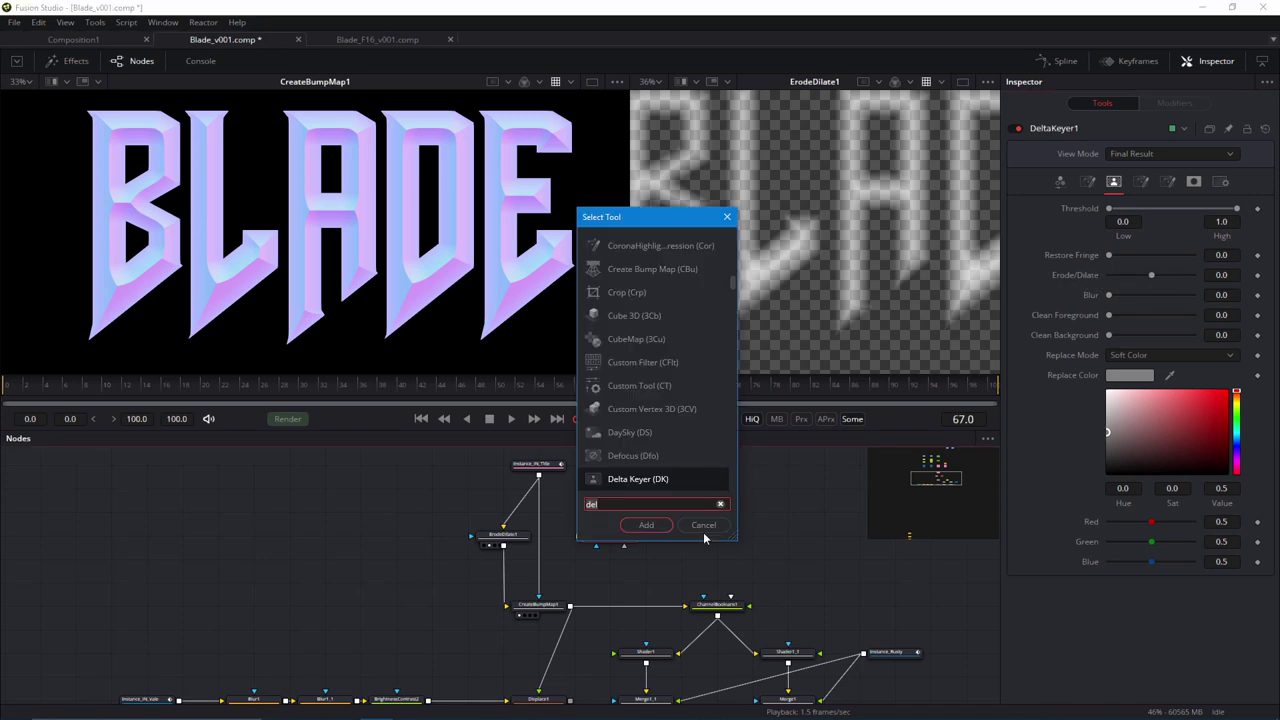
type("lean")
key("Return")
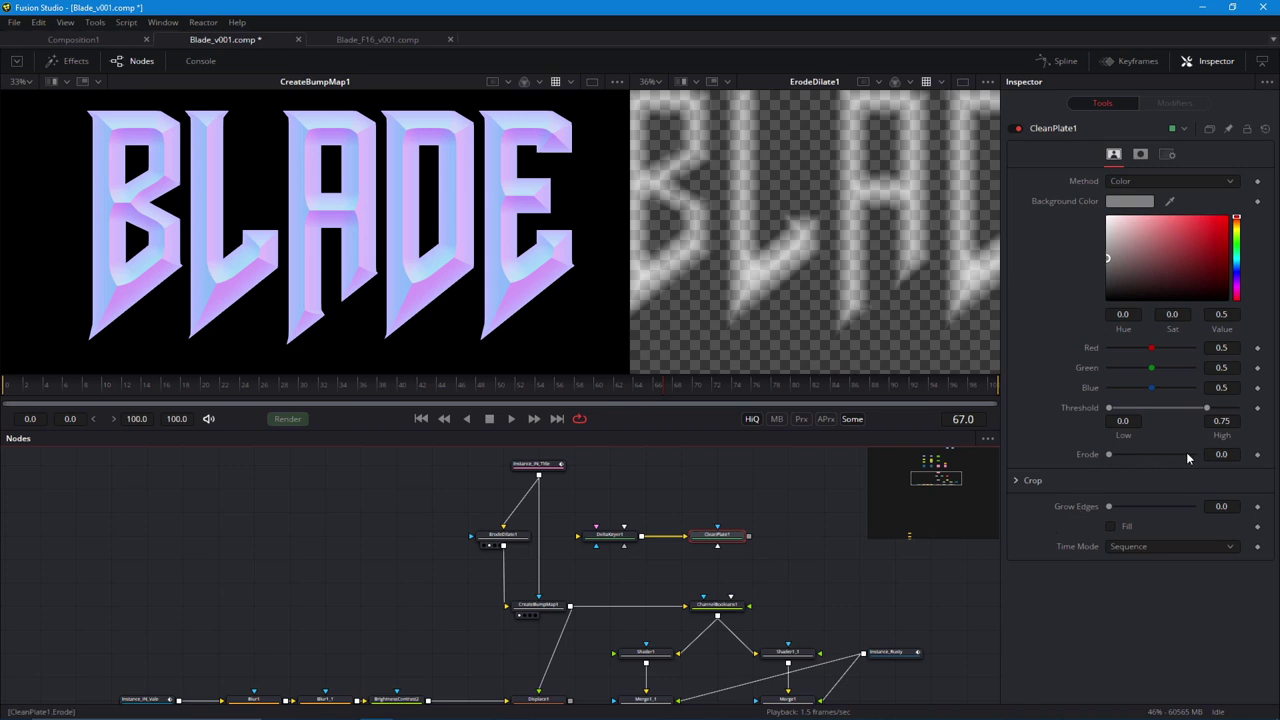
left_click_drag(595, 488, 755, 555)
key("Delete")
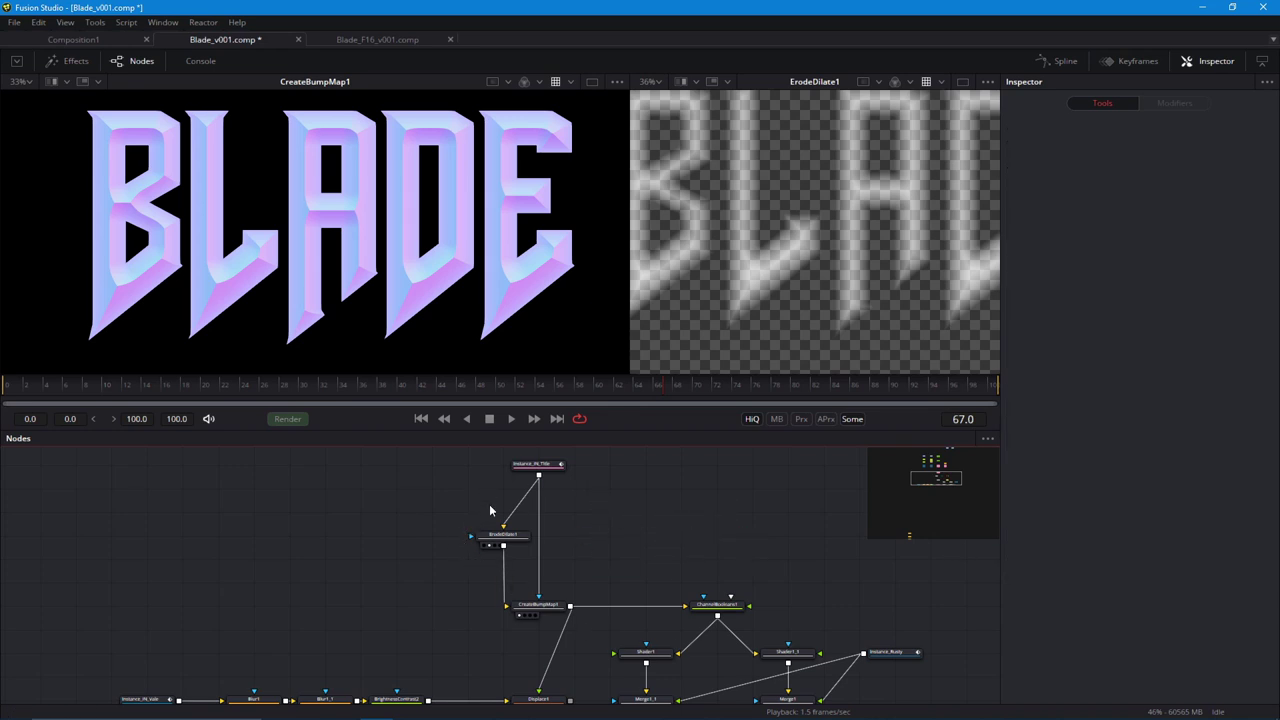
Select the CreateBumpMap1 node to review its bump map settings.
left_click_drag(447, 486, 443, 453)
left_click(537, 572)
left_click_drag(520, 545, 460, 528)
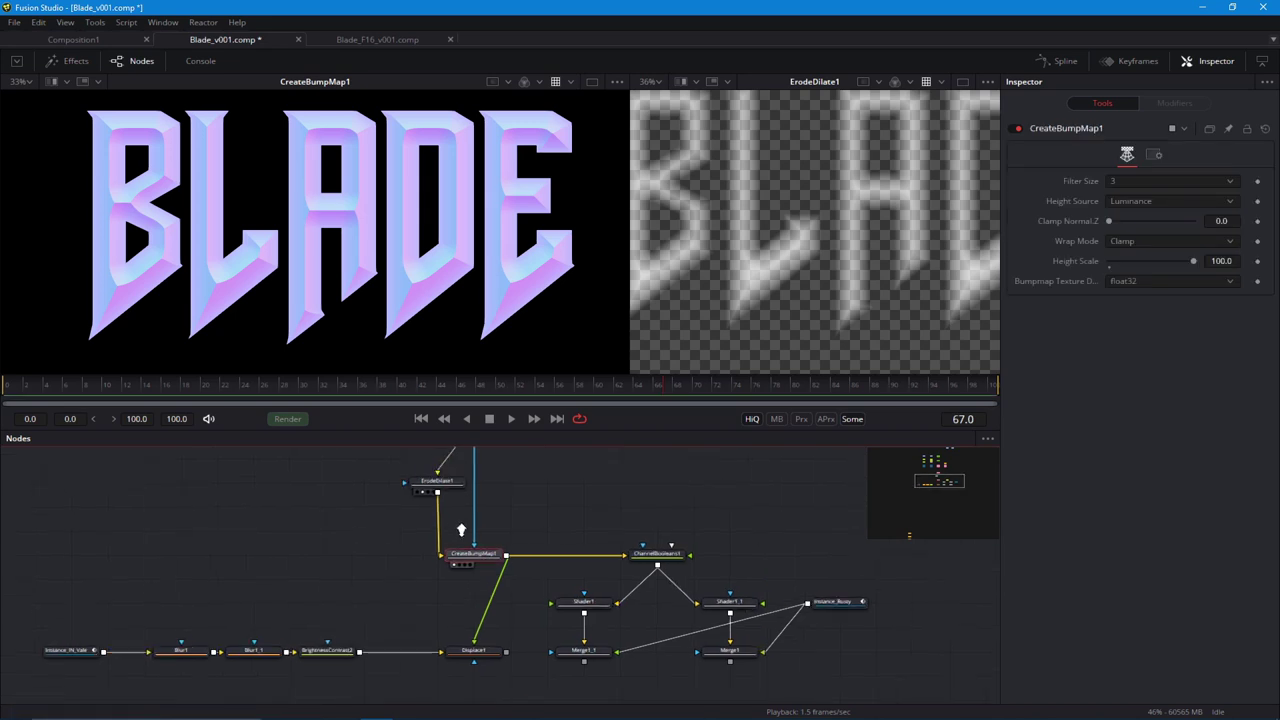
scroll(458, 527, "up", 2)
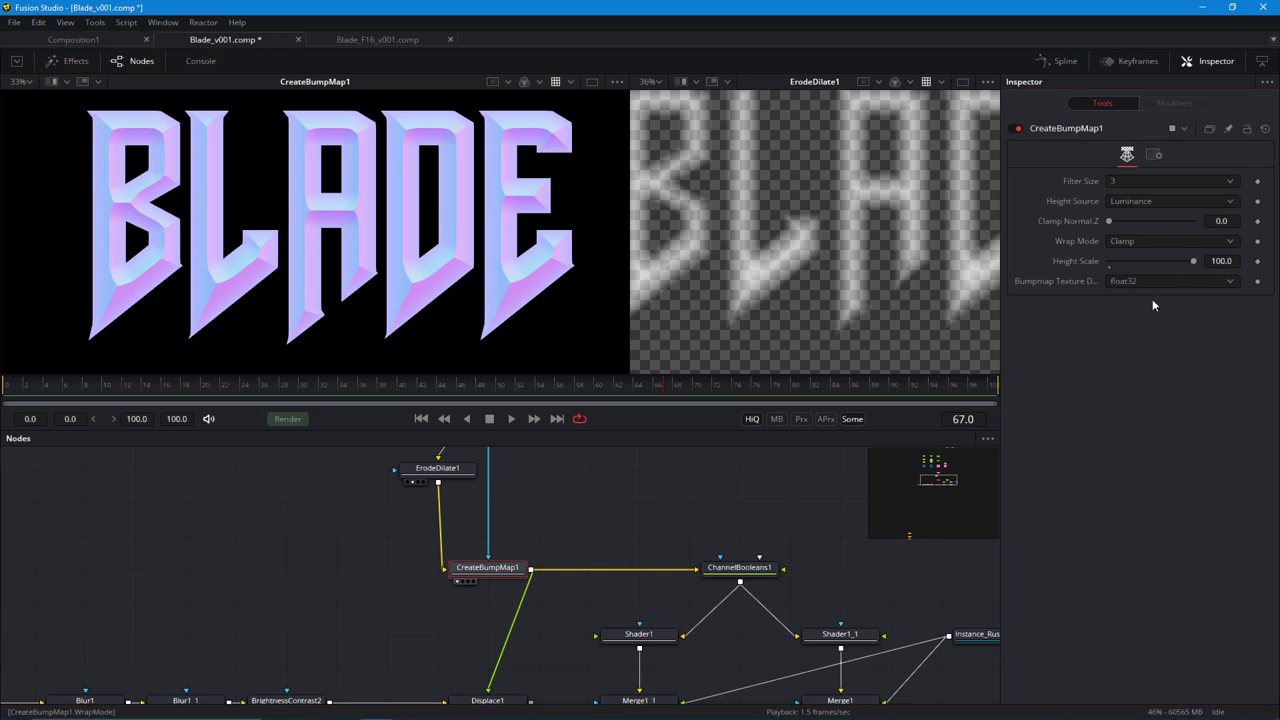
Check the Blade_v001 composition's GPU and Frame Format preferences, including color depth, and close them without saving.
left_click(14, 22)
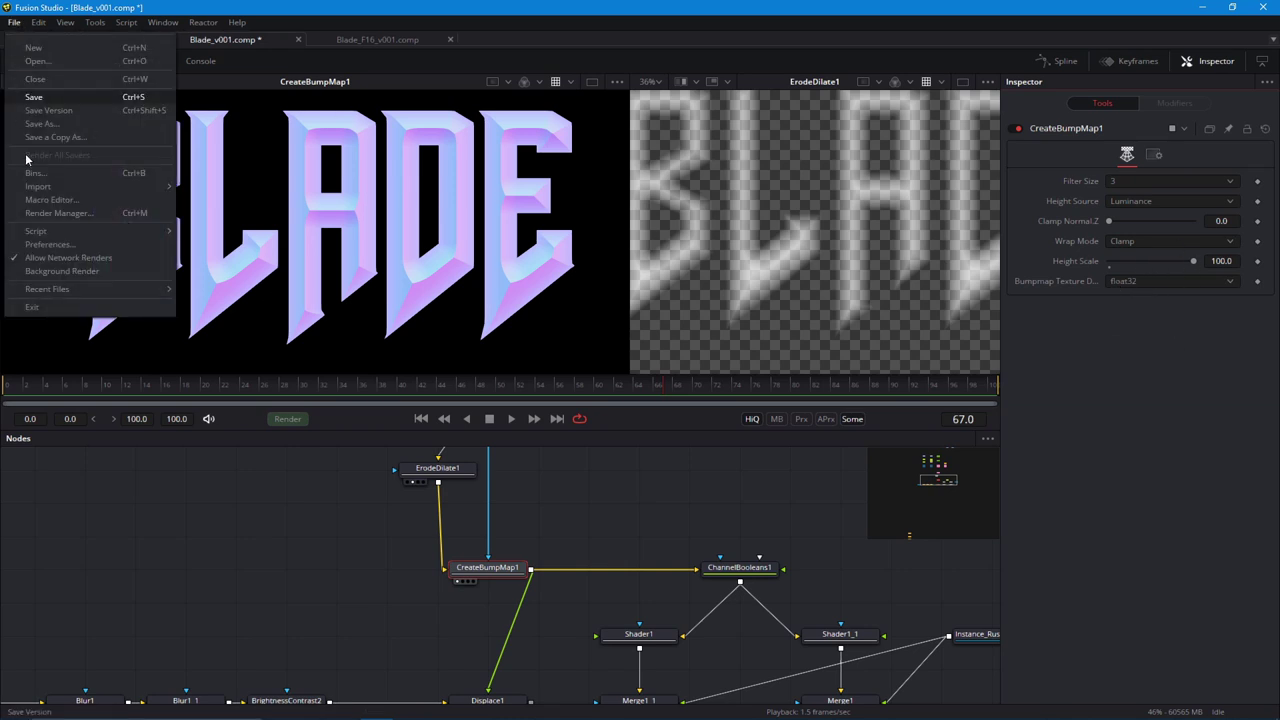
left_click(45, 244)
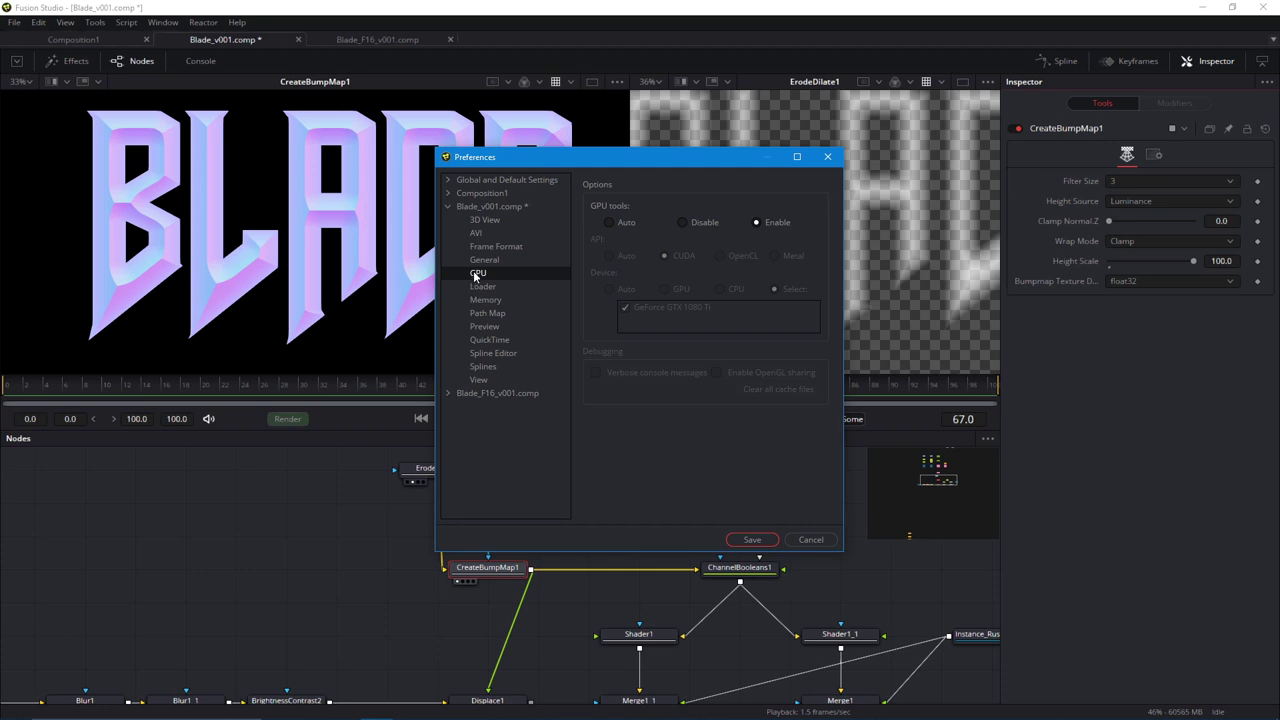
left_click(495, 246)
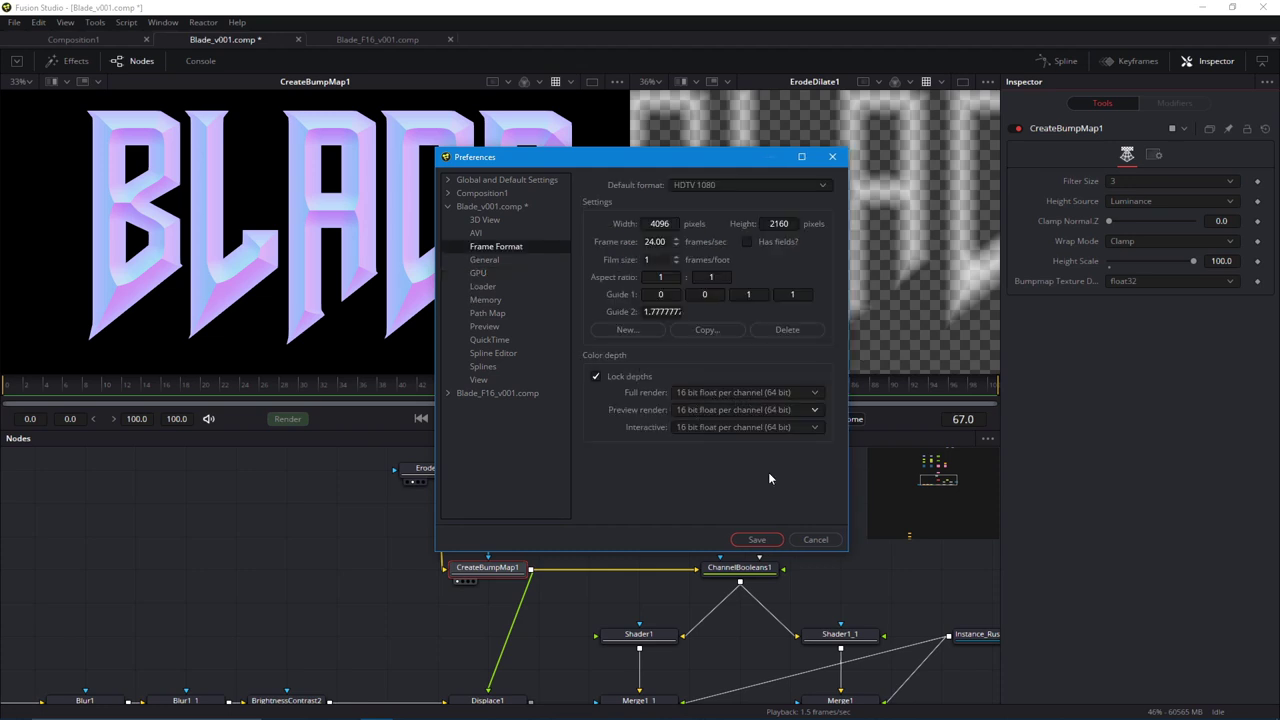
left_click(815, 539)
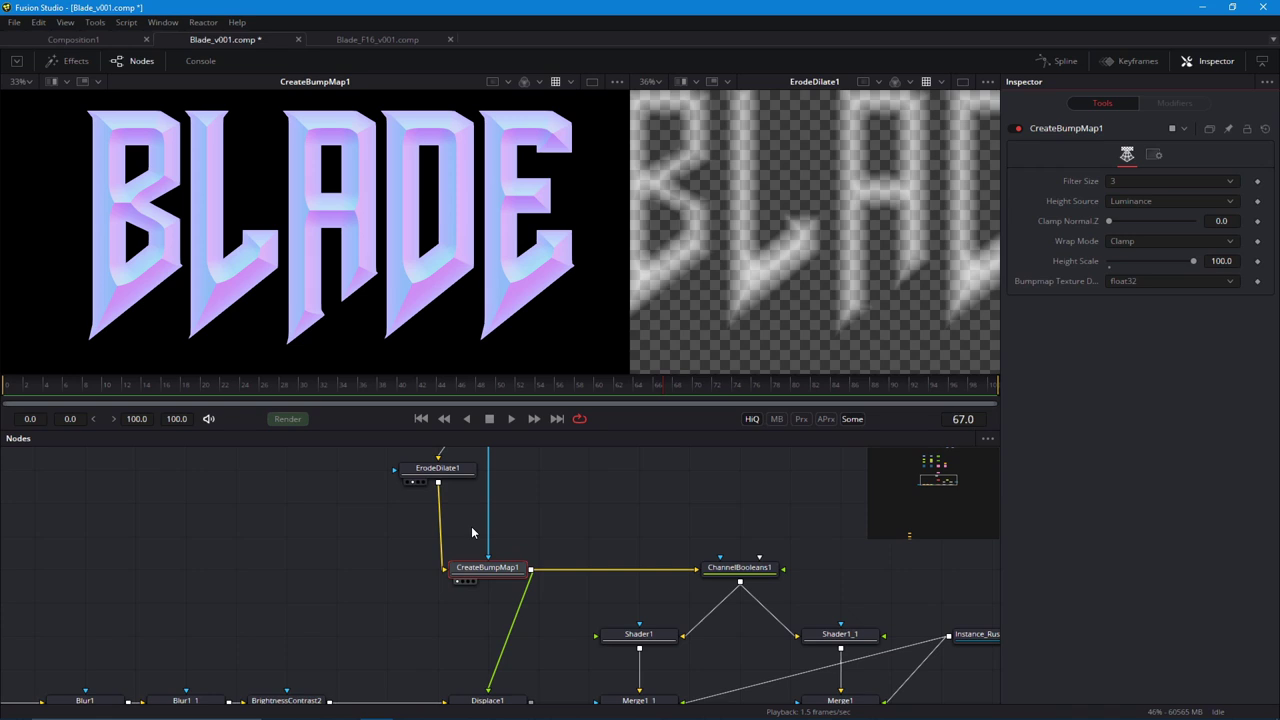
Check CreateBumpMap1's bumpmap texture depth options and the channel assignments of ChannelBooleans1.
left_click(1120, 283)
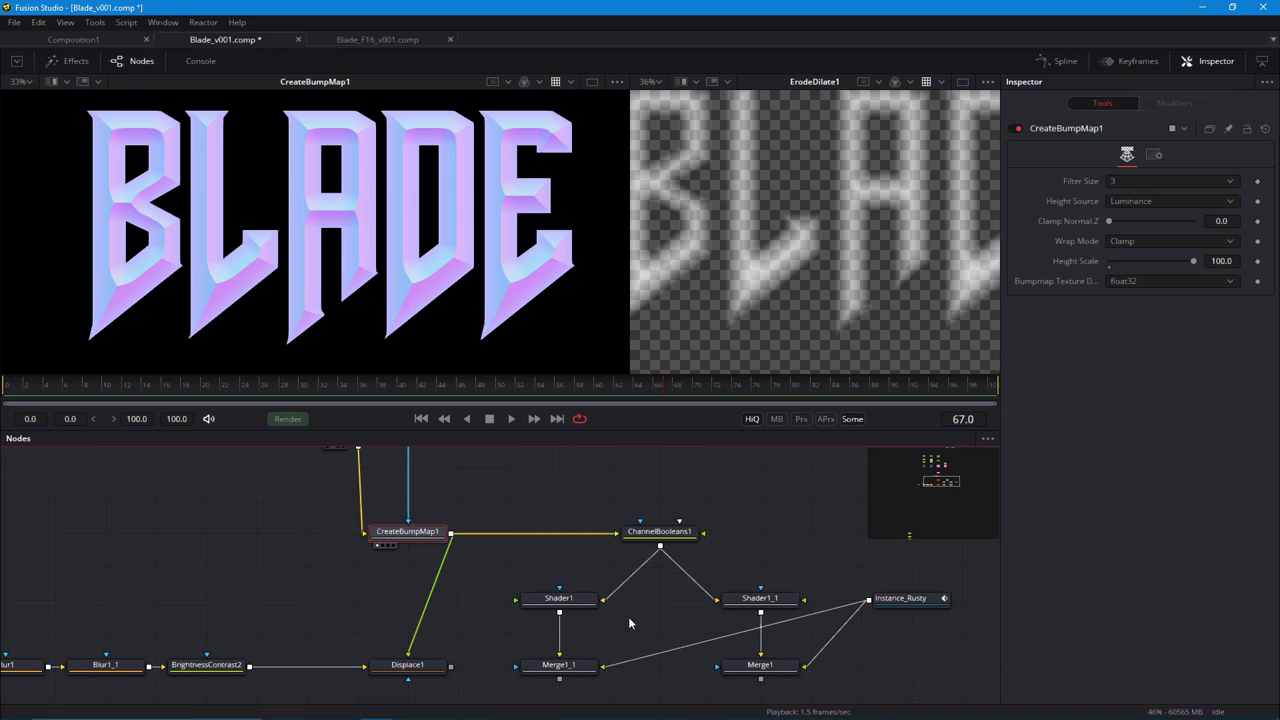
left_click(659, 531)
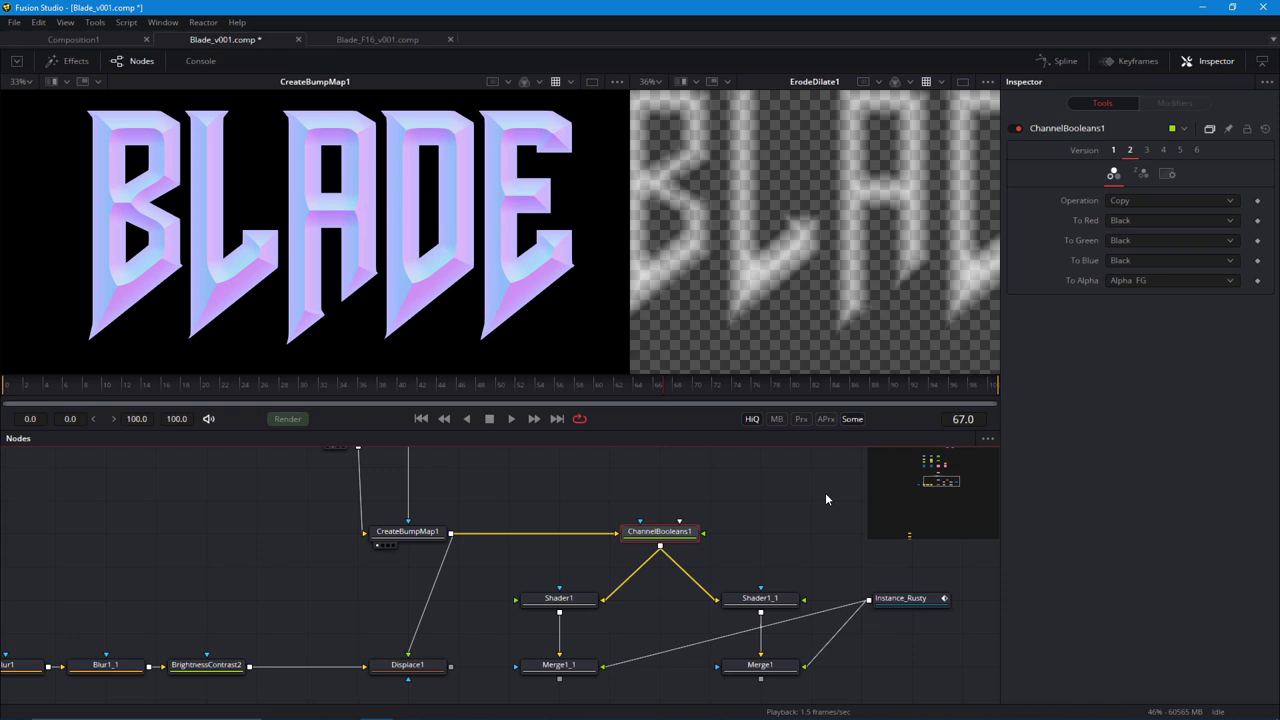
scroll(520, 550, "down", 1)
Compare float16 with float32 as CreateBumpMap1's bumpmap texture depth on a close-up of the letter D, ending on float32.
left_click(405, 515)
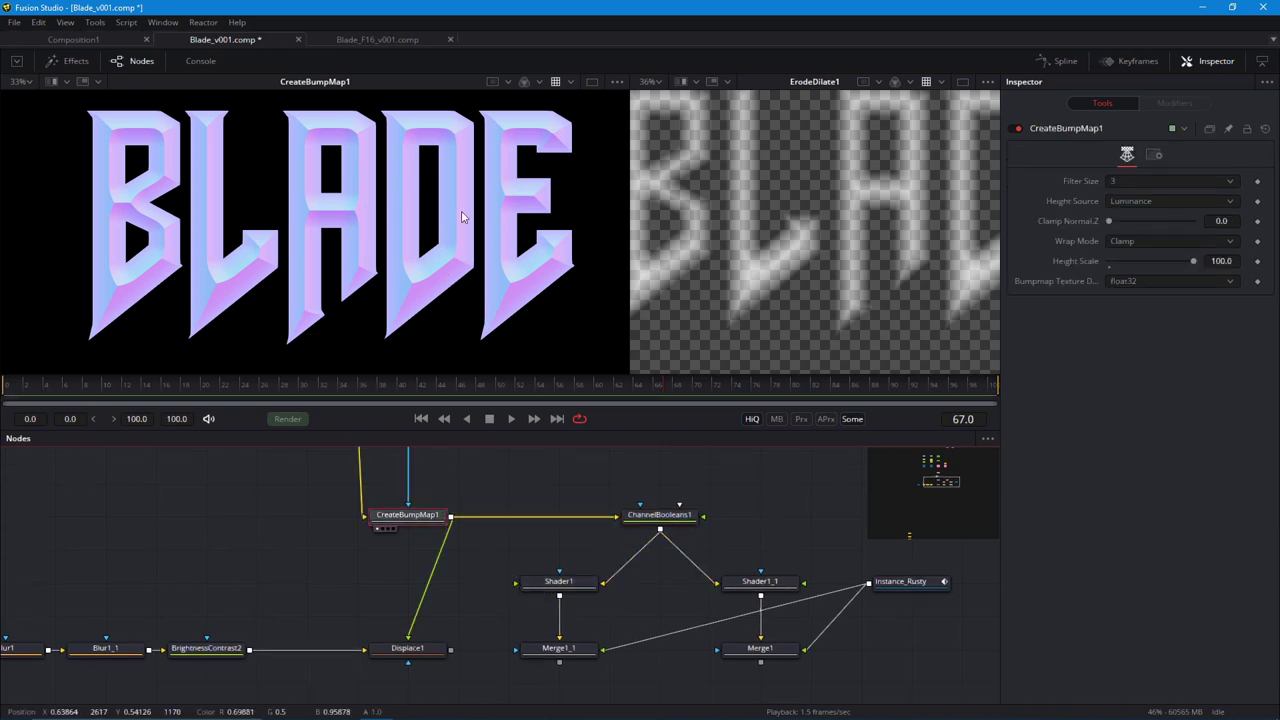
left_click_drag(497, 290, 504, 300)
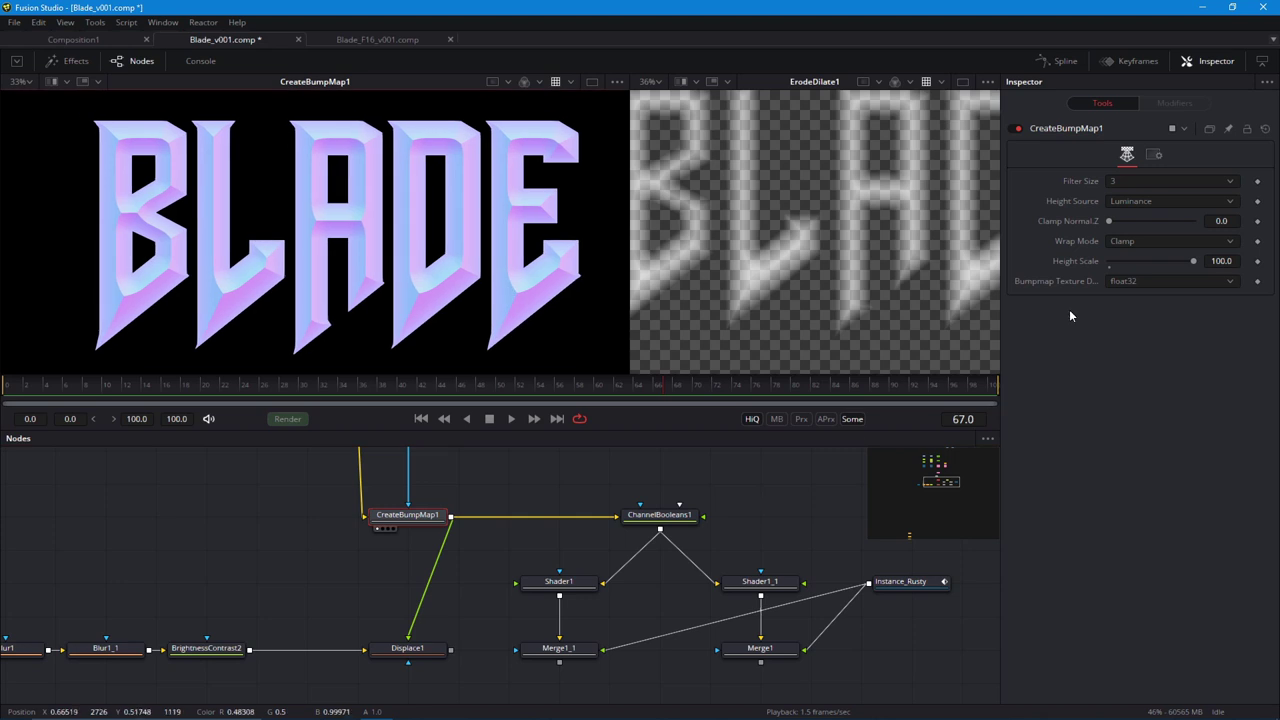
left_click(1116, 282)
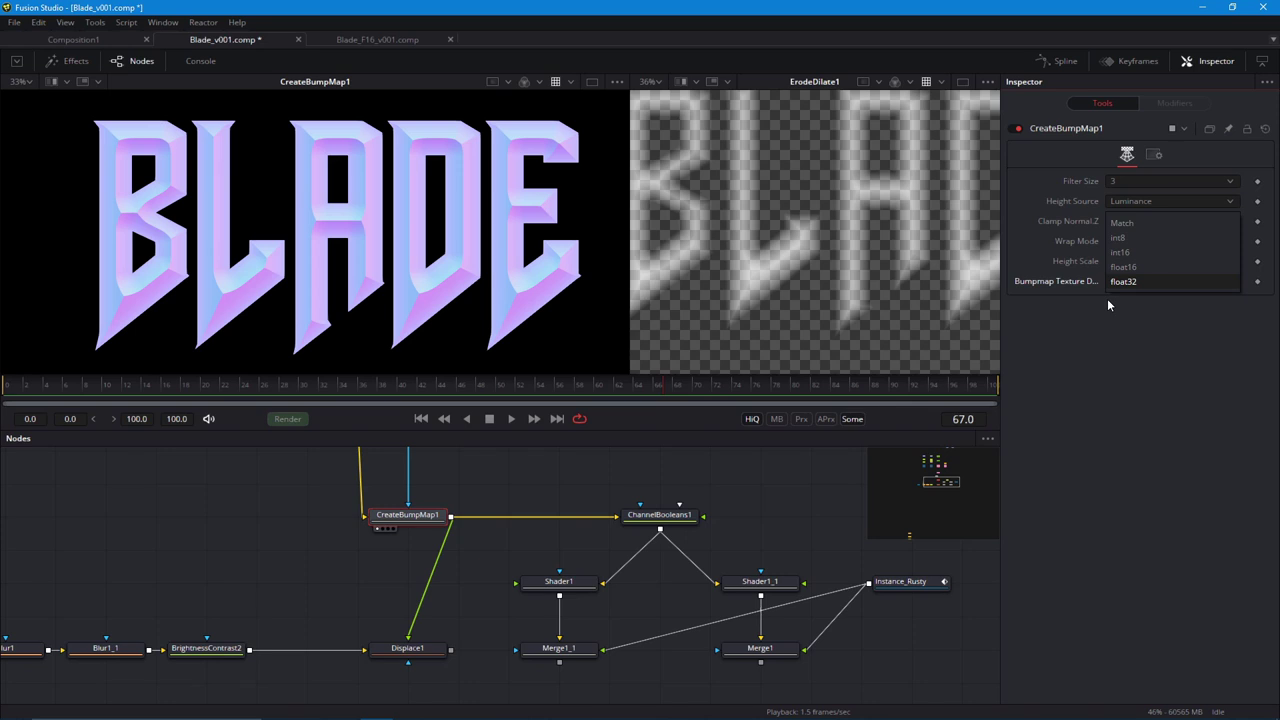
left_click(491, 273)
scroll(491, 273, "up", 10)
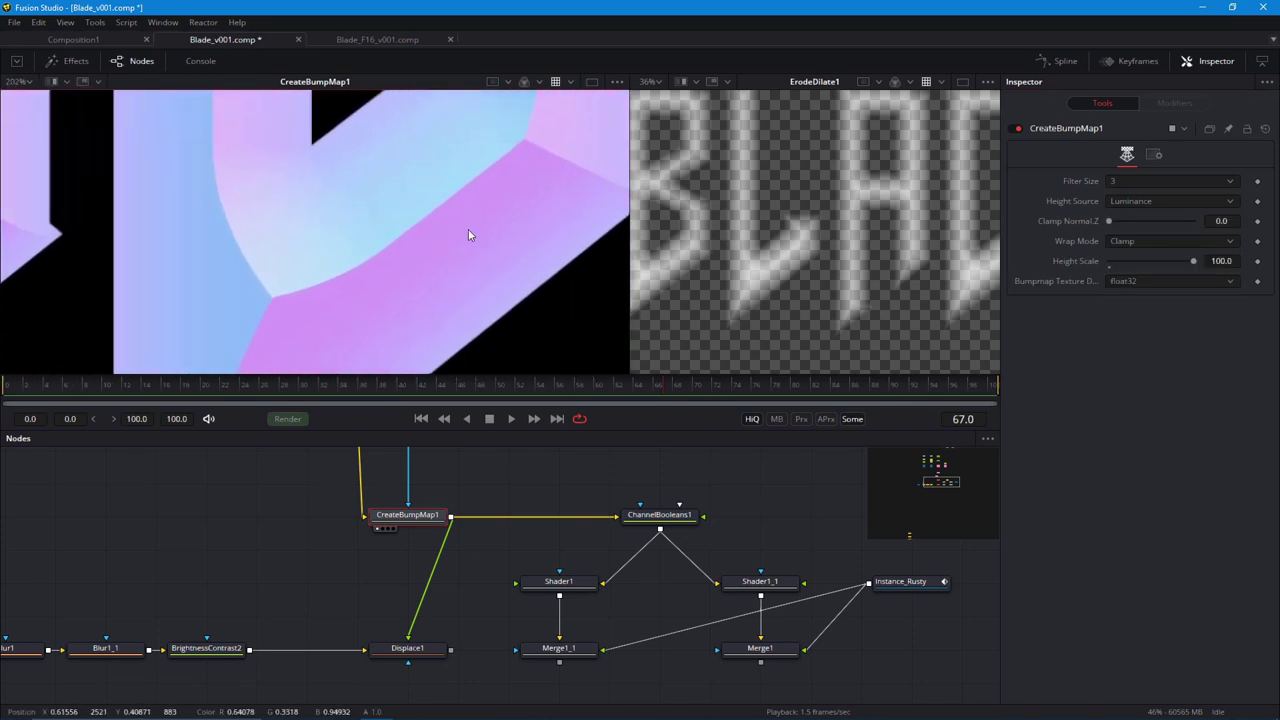
left_click(1119, 286)
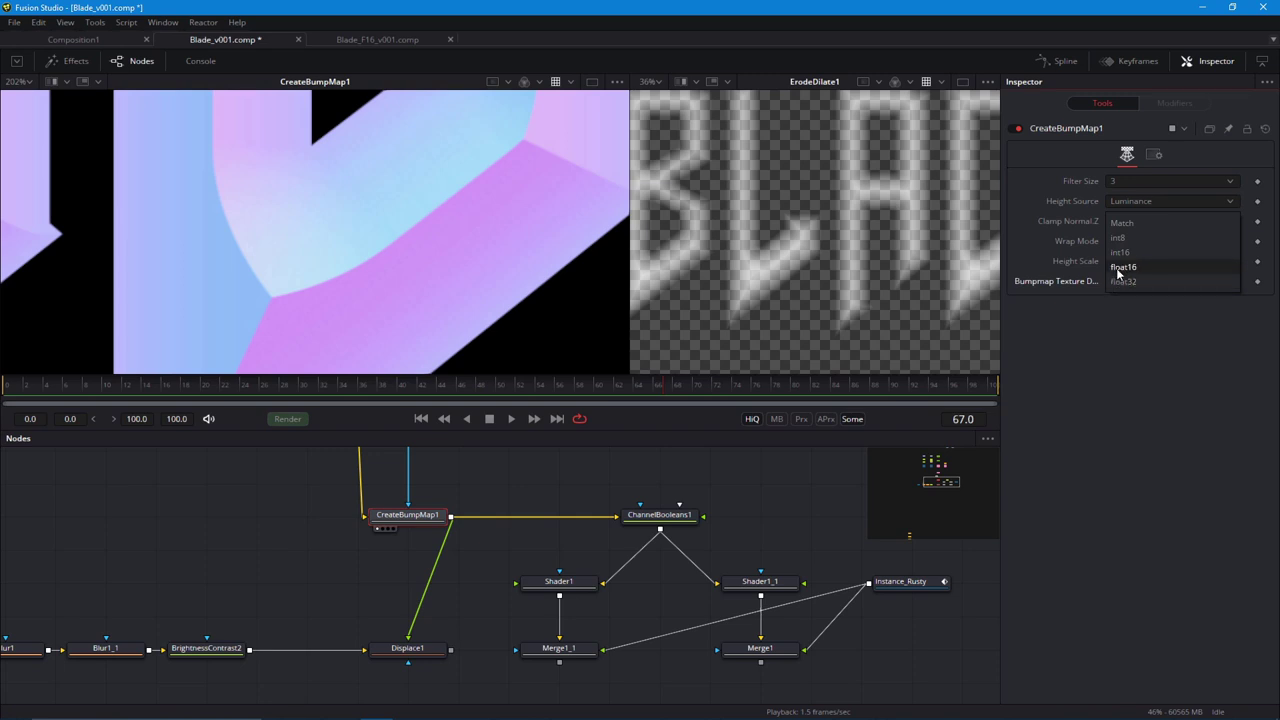
left_click(1117, 267)
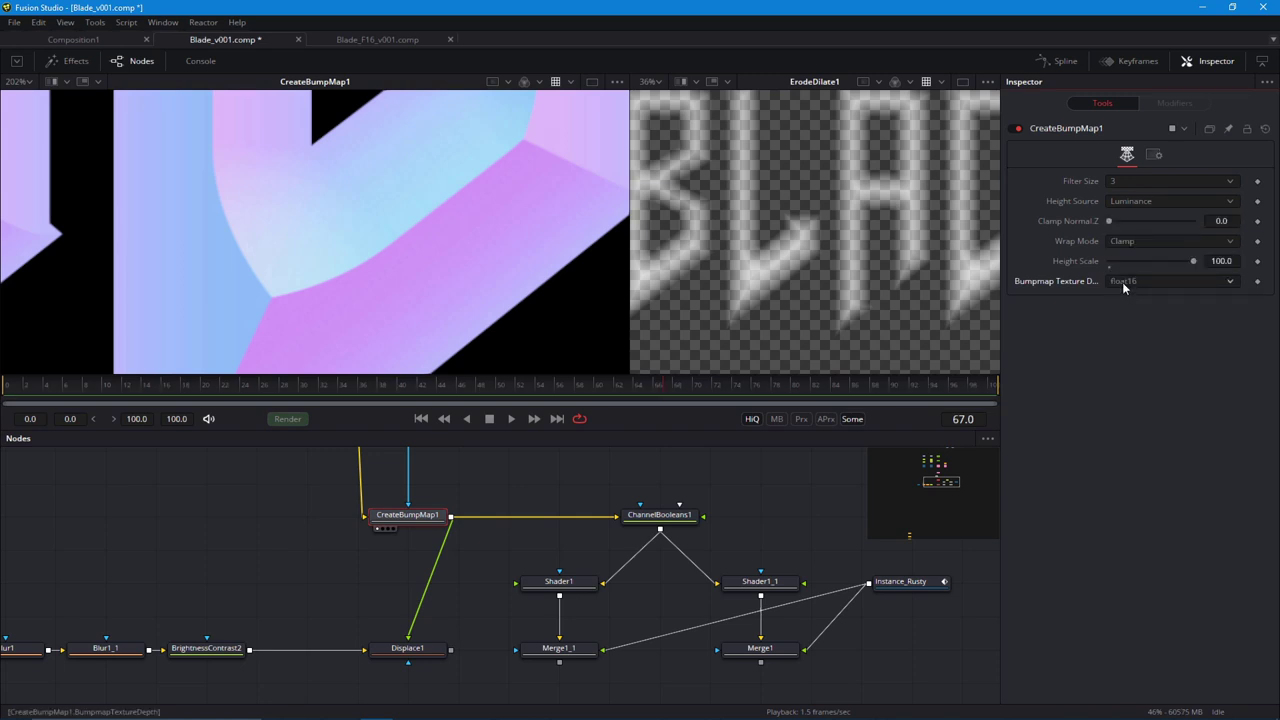
left_click(1122, 288)
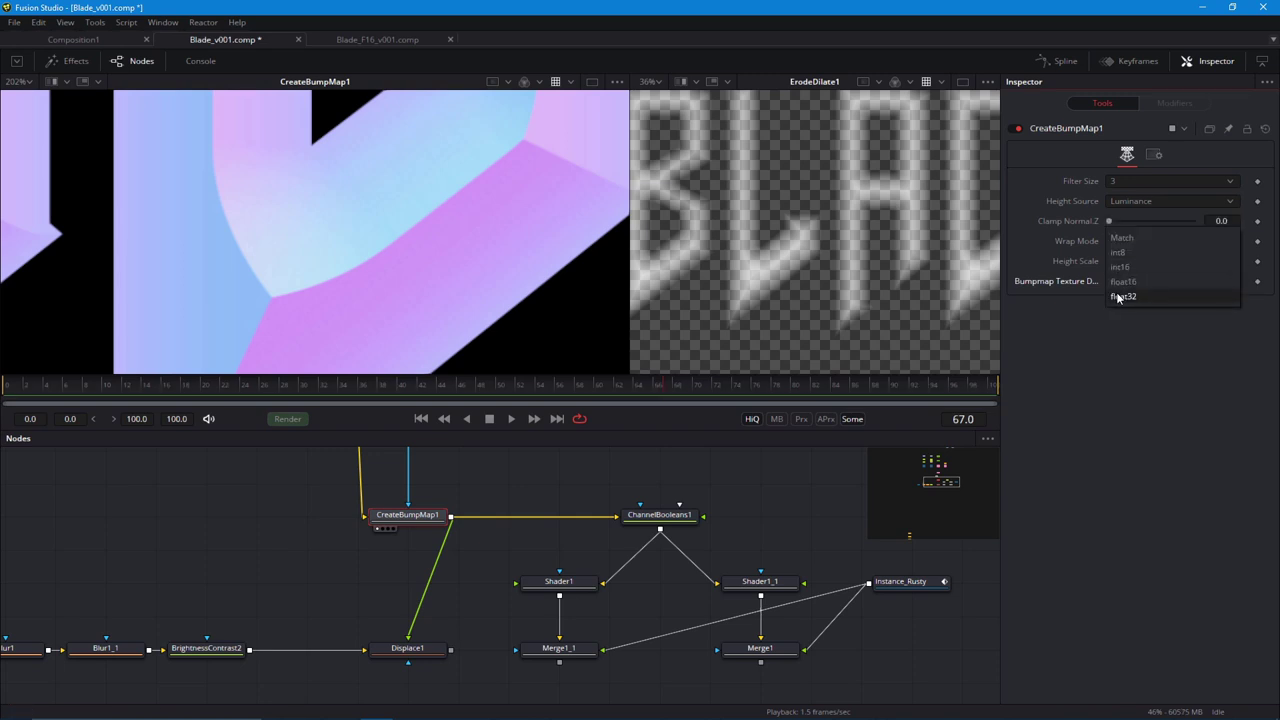
left_click(1120, 297)
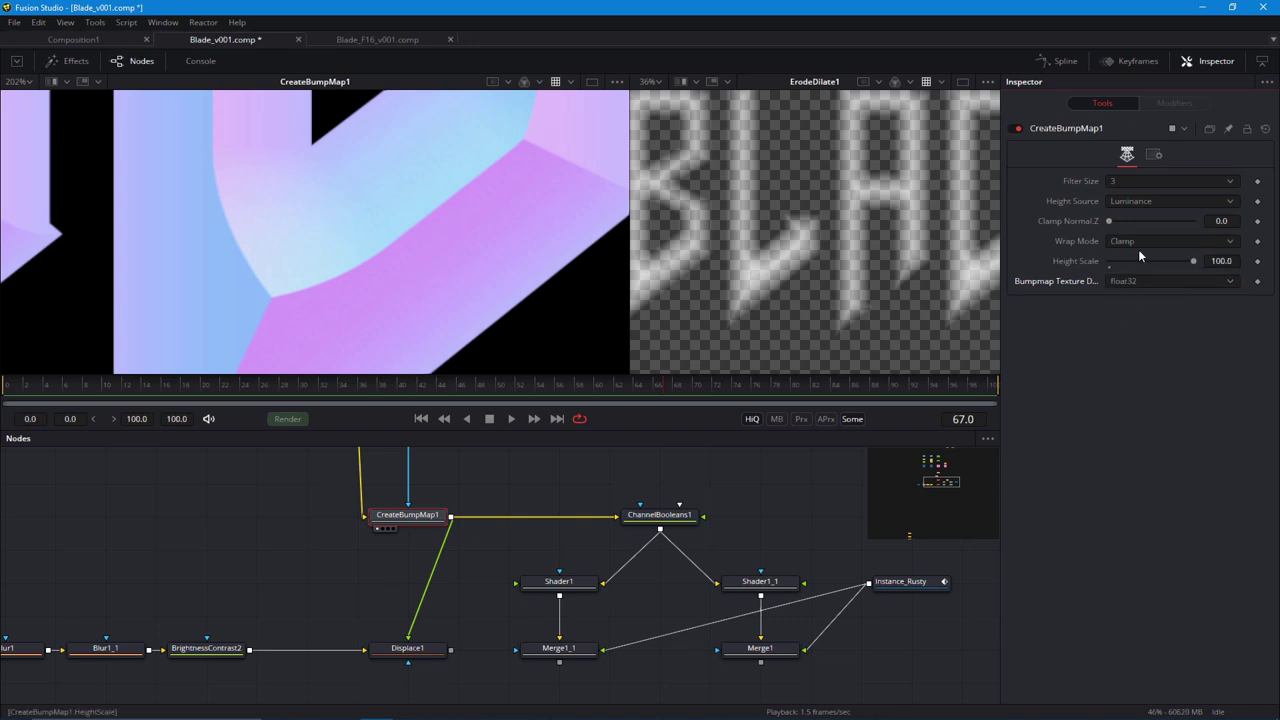
Examine the bevel facets at the base of the letter D in the bump map for banding.
scroll(250, 285, "down", 5)
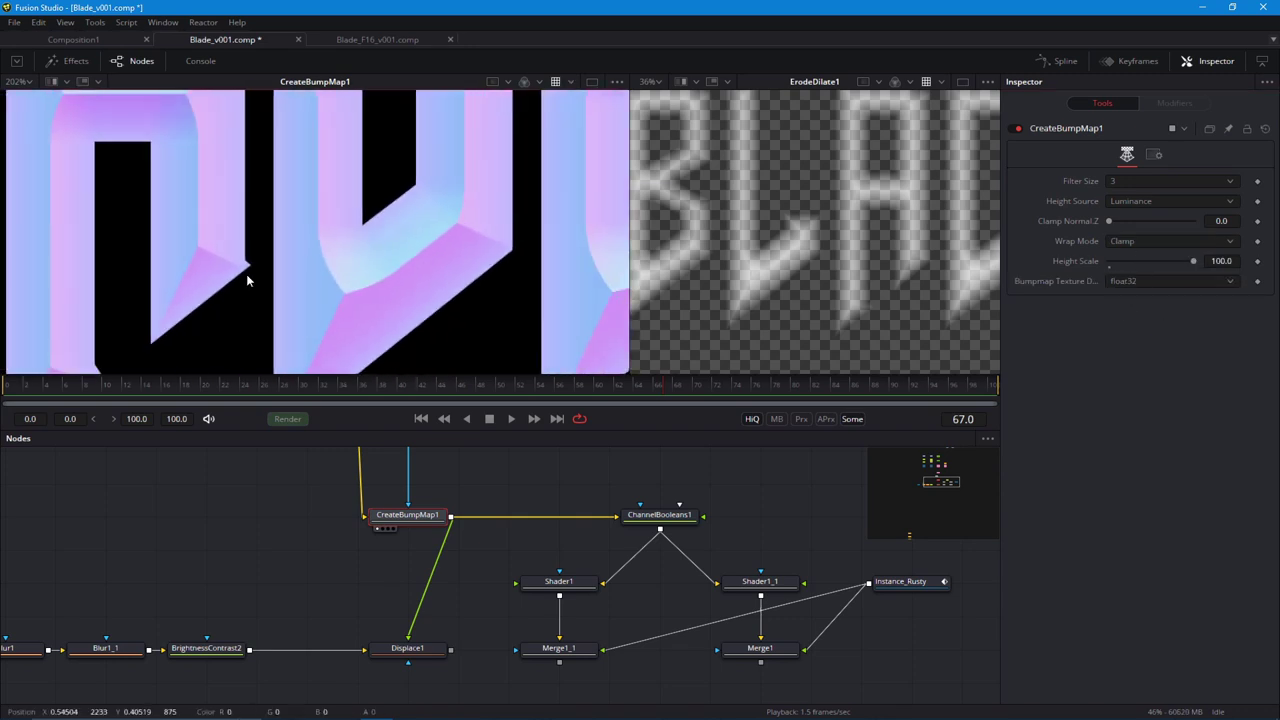
scroll(343, 306, "up", 5)
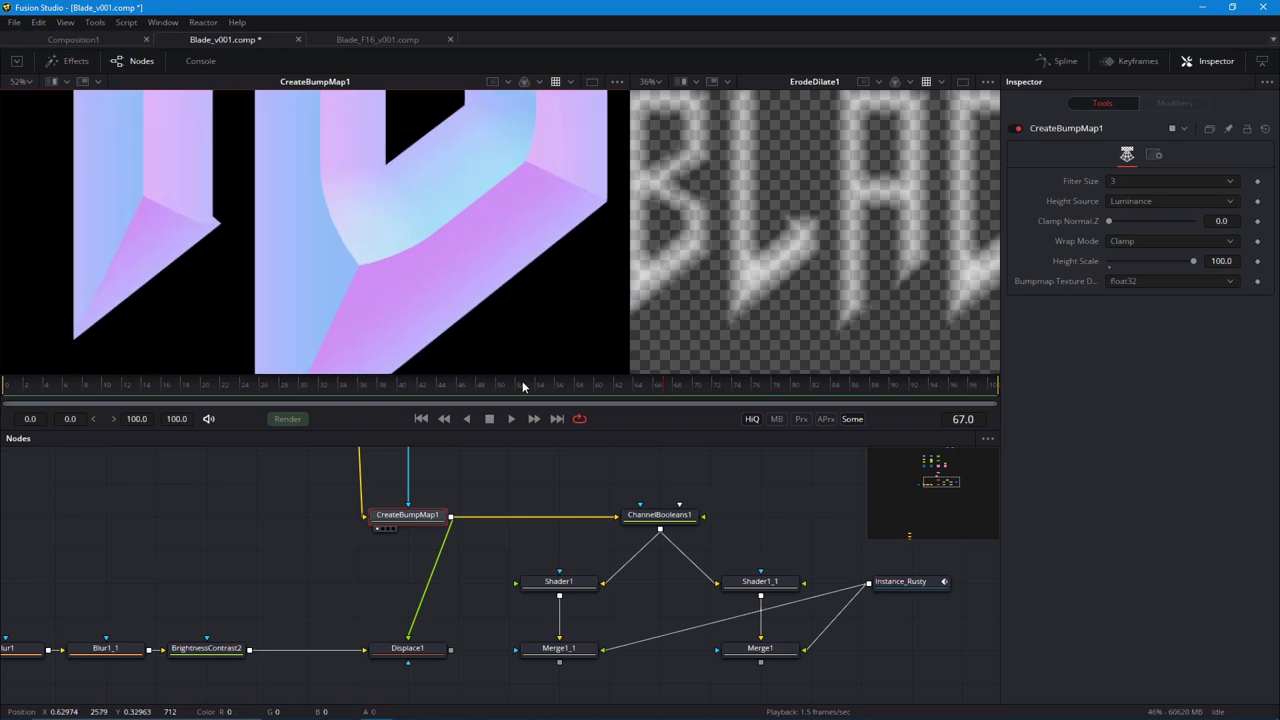
scroll(429, 242, "up", 4)
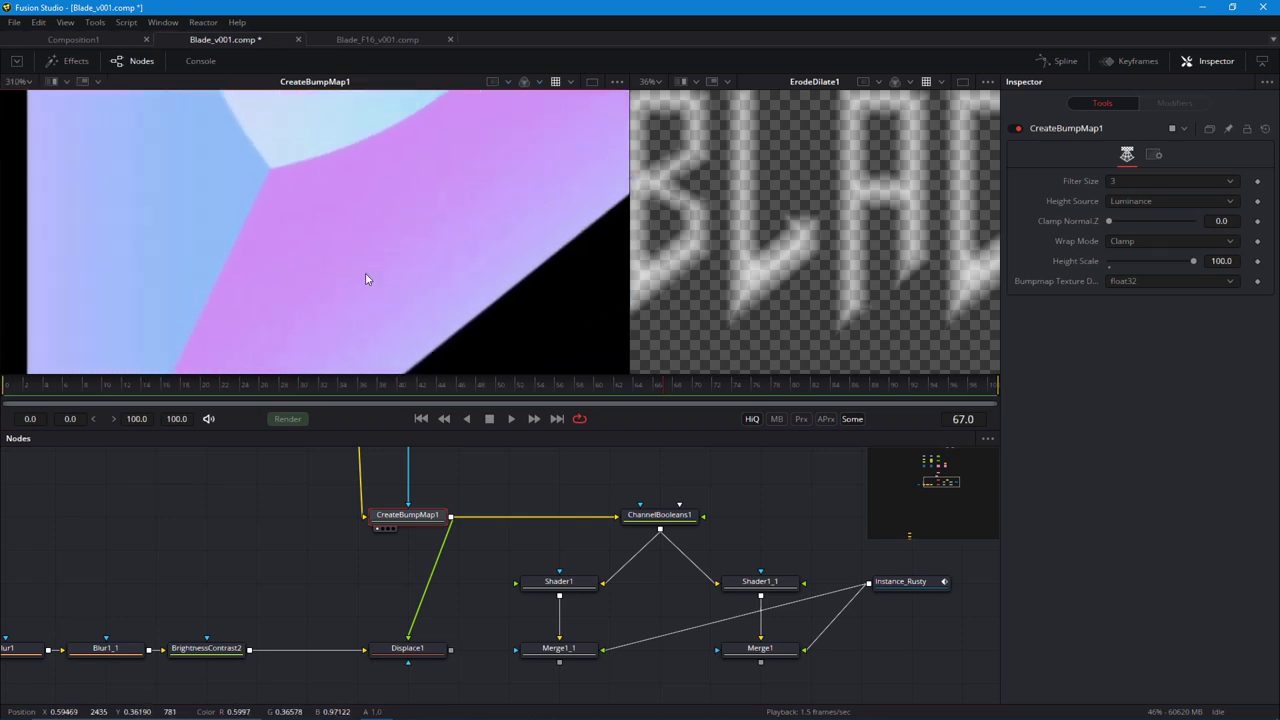
scroll(414, 294, "up", 1)
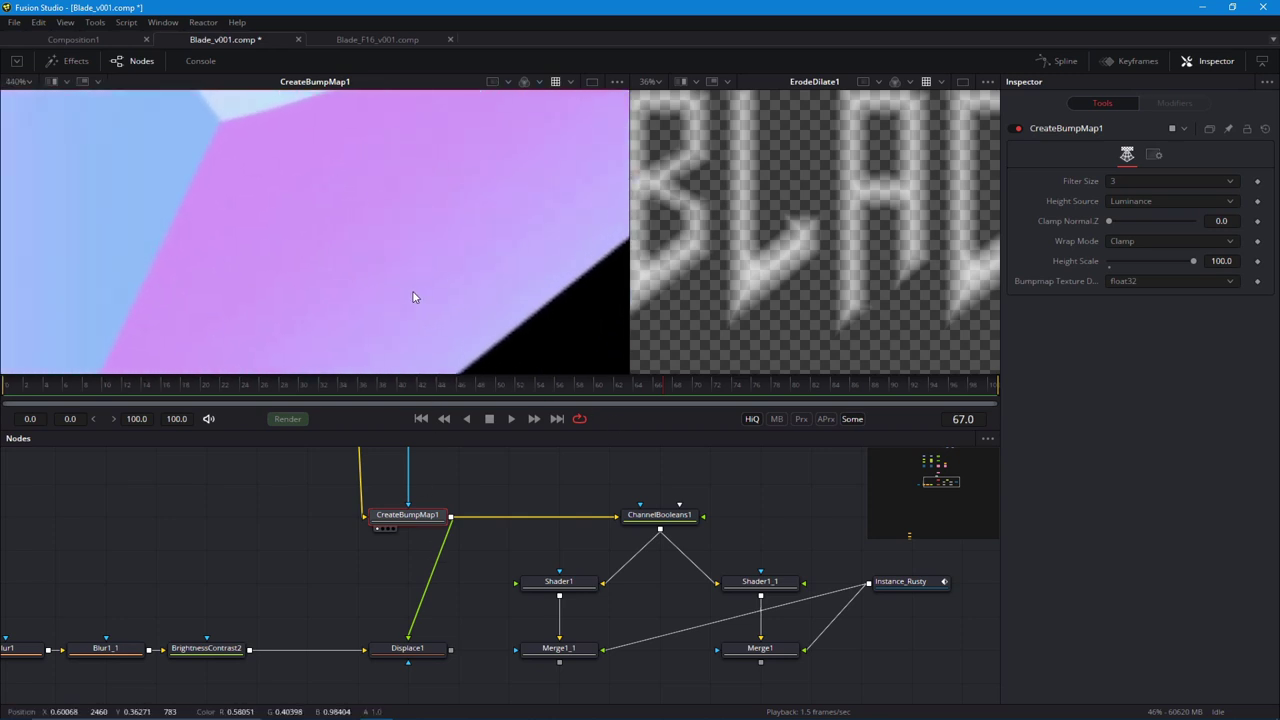
scroll(517, 331, "up", 2)
scroll(510, 328, "down", 3)
Insert a Blur node between ErodeDilate1 and CreateBumpMap1.
left_click_drag(421, 552, 462, 606)
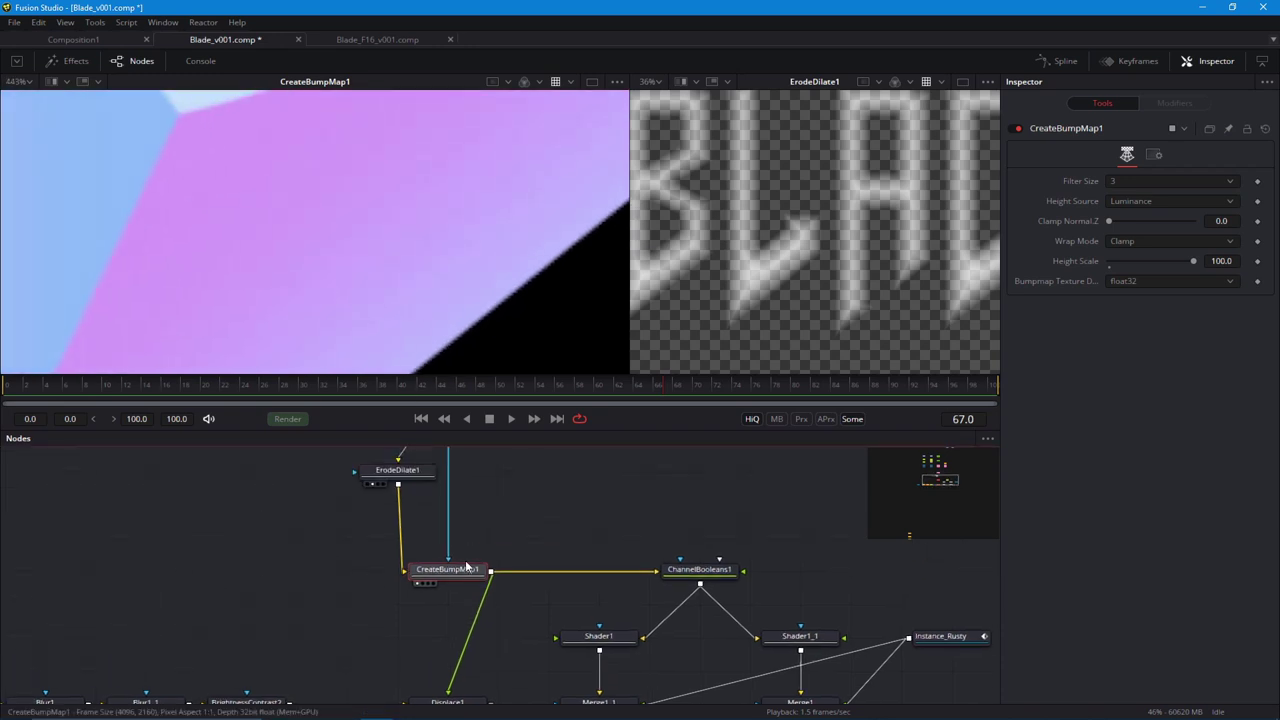
scroll(374, 317, "down", 1)
left_click_drag(400, 551, 415, 577)
left_click(434, 502)
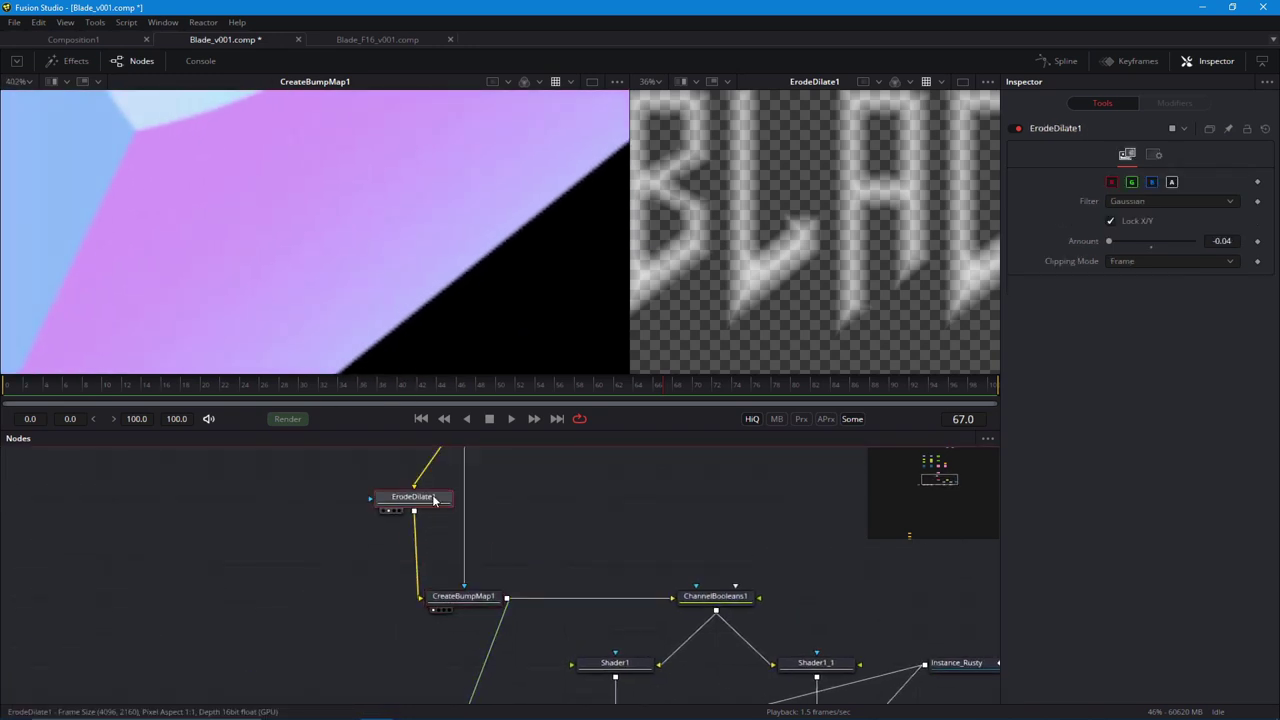
key("shift+space")
type("blur")
key("Return")
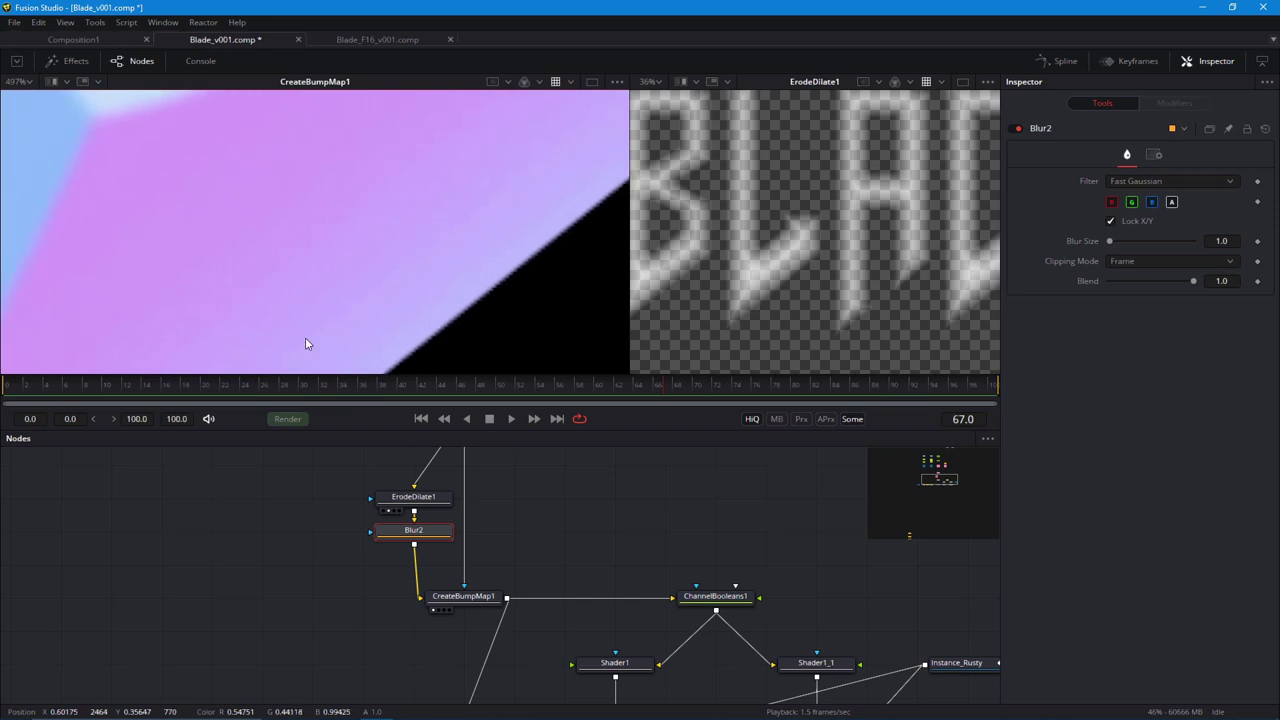
Disable and re-enable Blur2 to compare the smoothness of the letter D's bevel facets.
scroll(305, 337, "down", 2)
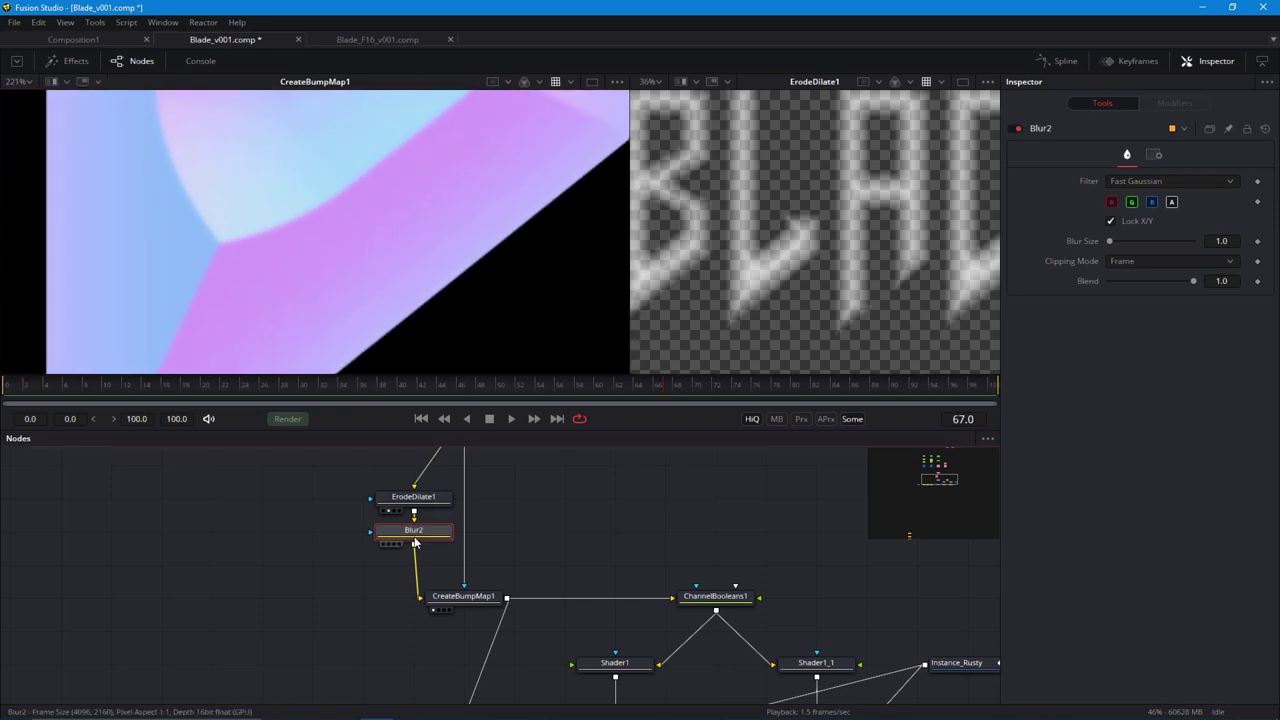
key("ctrl+p")
scroll(323, 200, "up", 2)
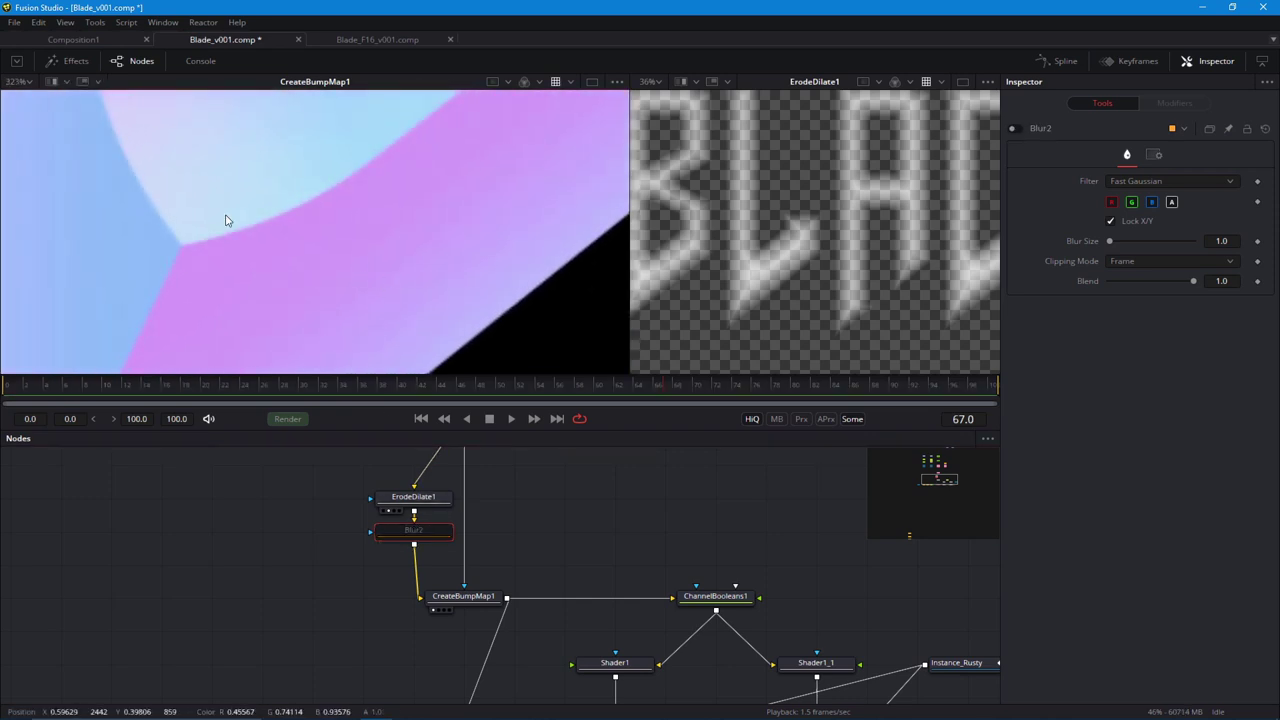
key("ctrl+p")
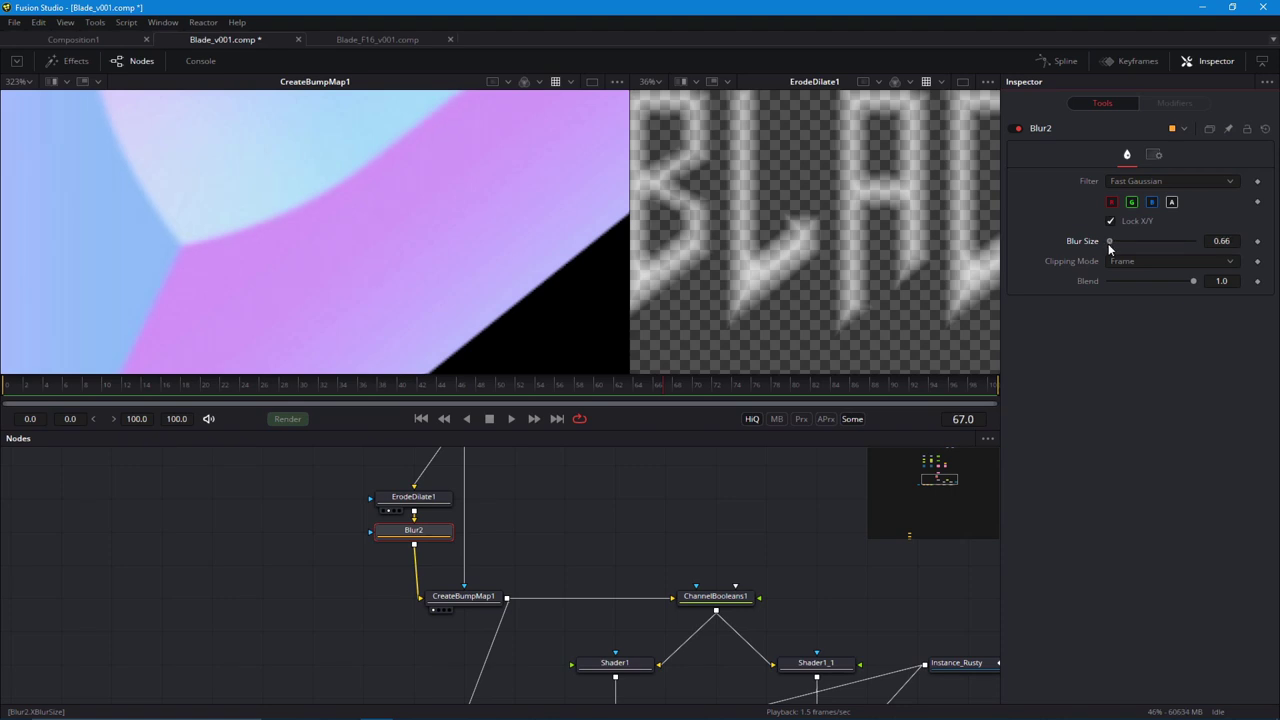
View Shader1 and add an Ellipse mask node above it, connected to Shader1's mask input.
scroll(162, 240, "down", 8)
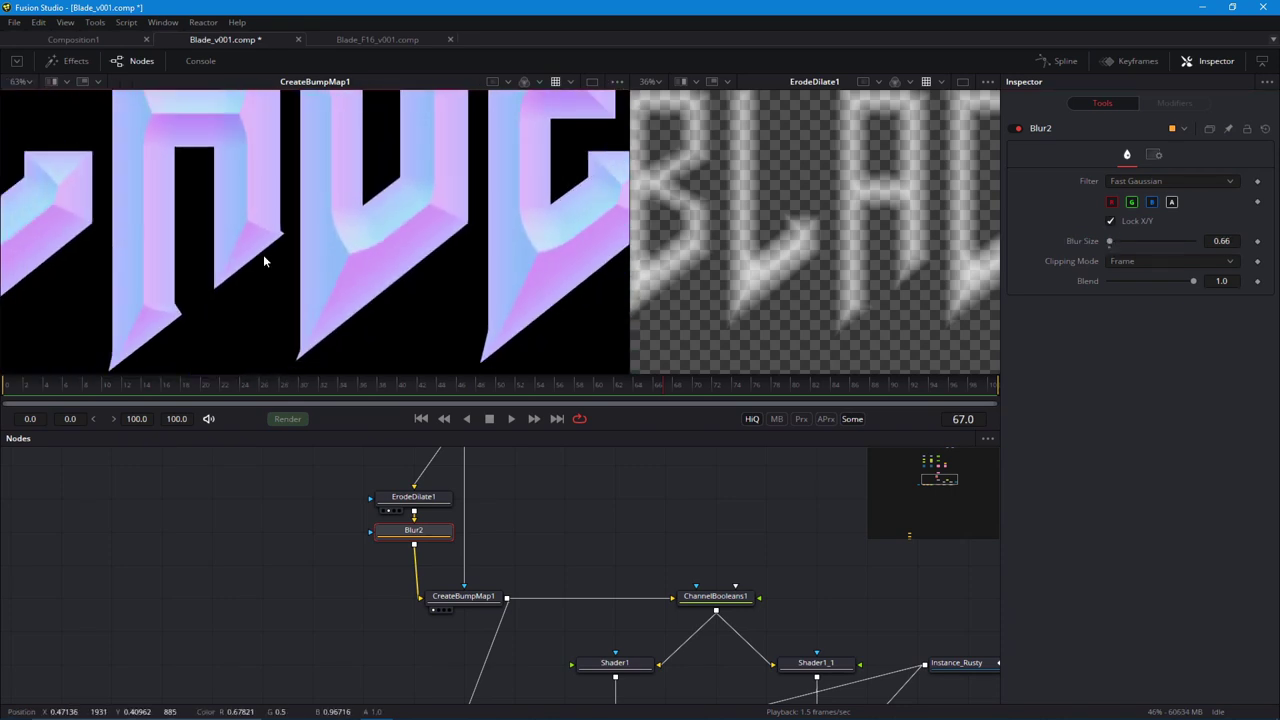
scroll(395, 273, "down", 2)
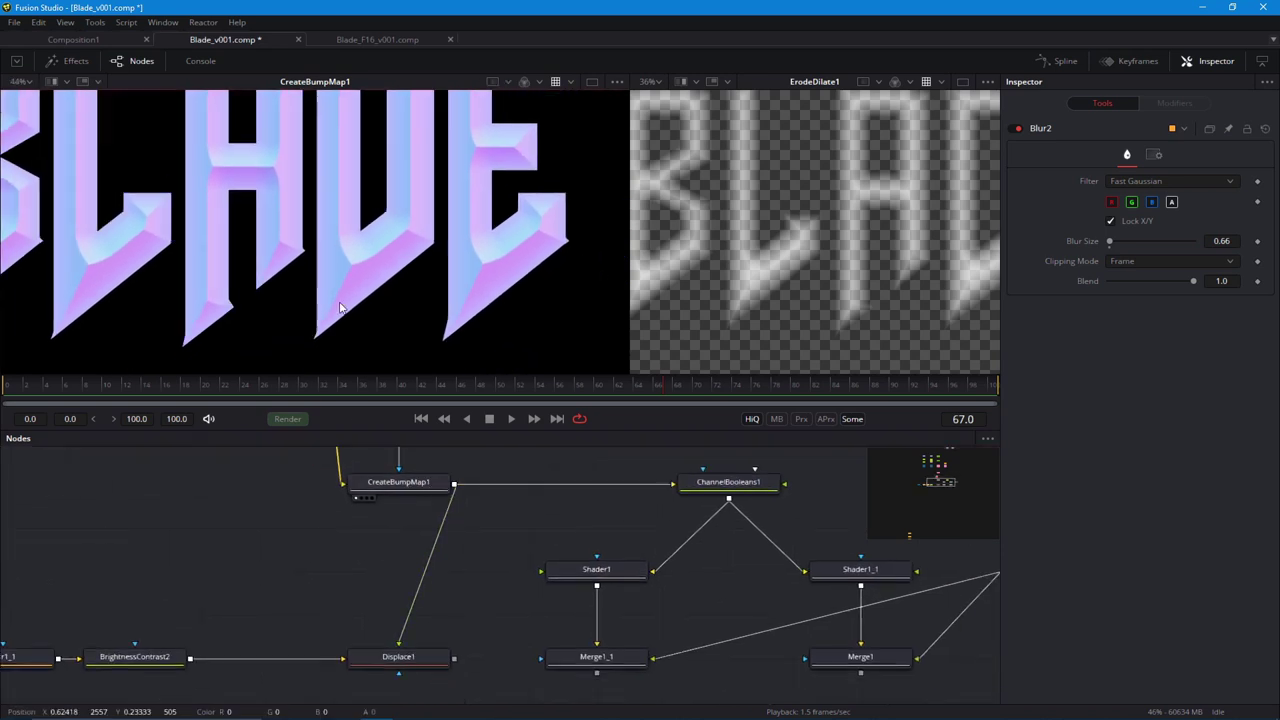
scroll(340, 307, "down", 2)
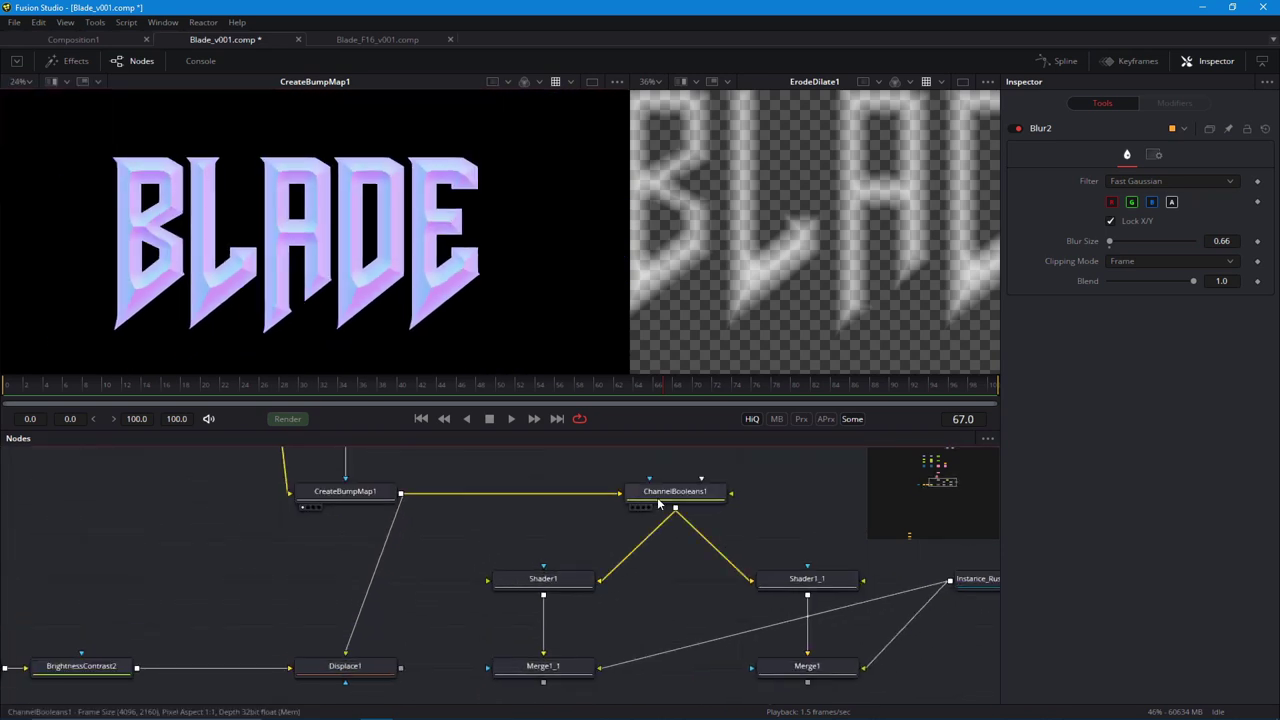
left_click(658, 503)
key("1")
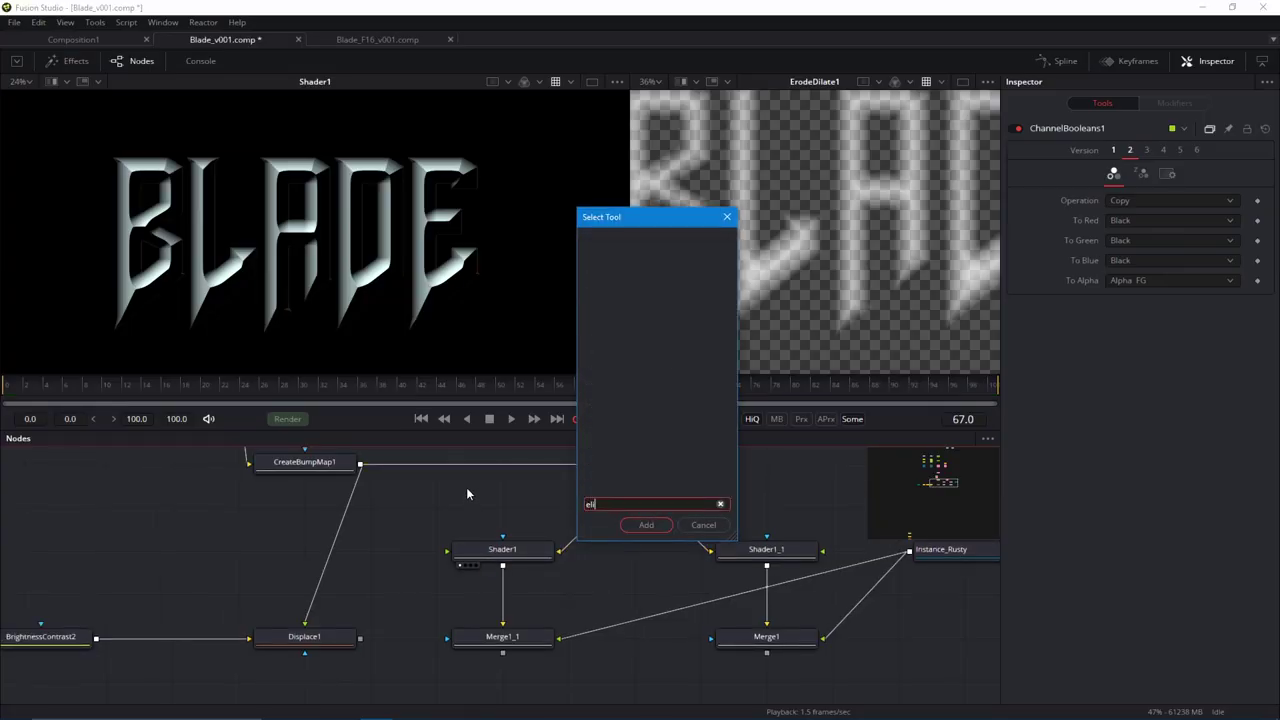
type("el")
key("Return")
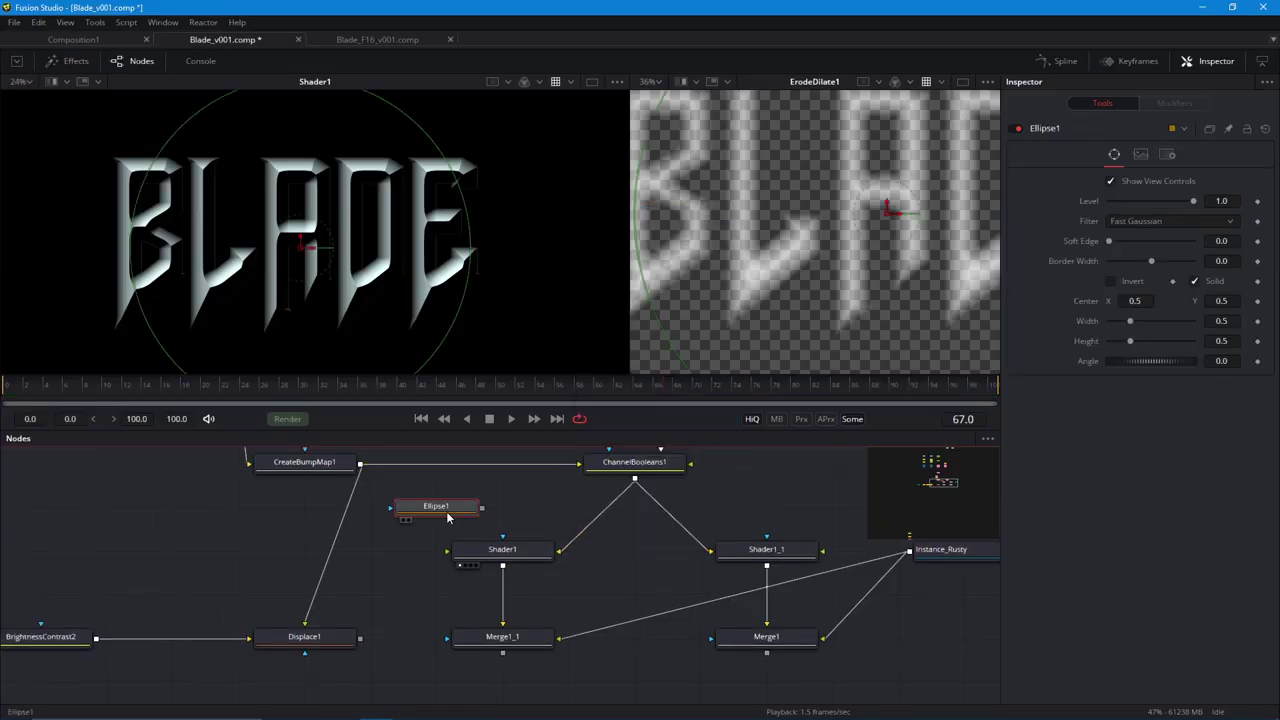
left_click_drag(482, 508, 502, 545)
left_click_drag(437, 516, 503, 516)
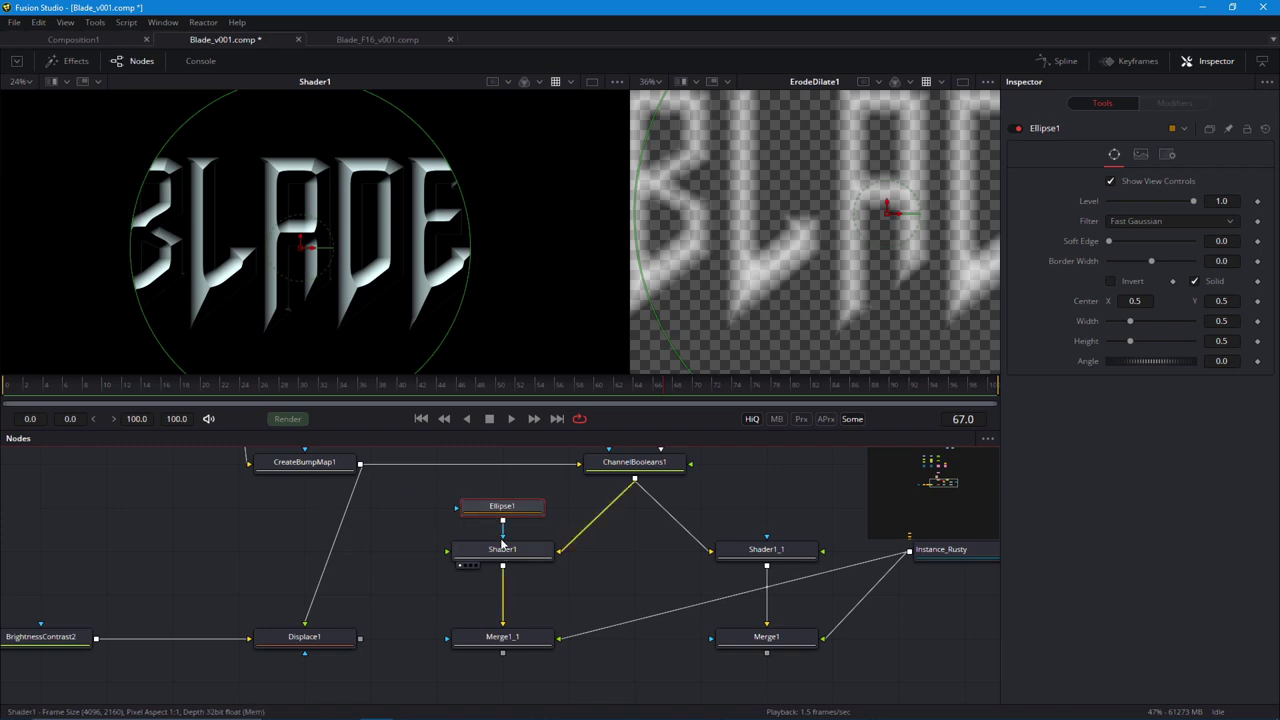
Shape the ellipse mask to about 1.06 wide and 0.18 high with 0.07 soft edge, centered over the letters' upper part.
scroll(428, 228, "down", 2)
left_click_drag(337, 363, 337, 285)
left_click_drag(337, 241, 335, 192)
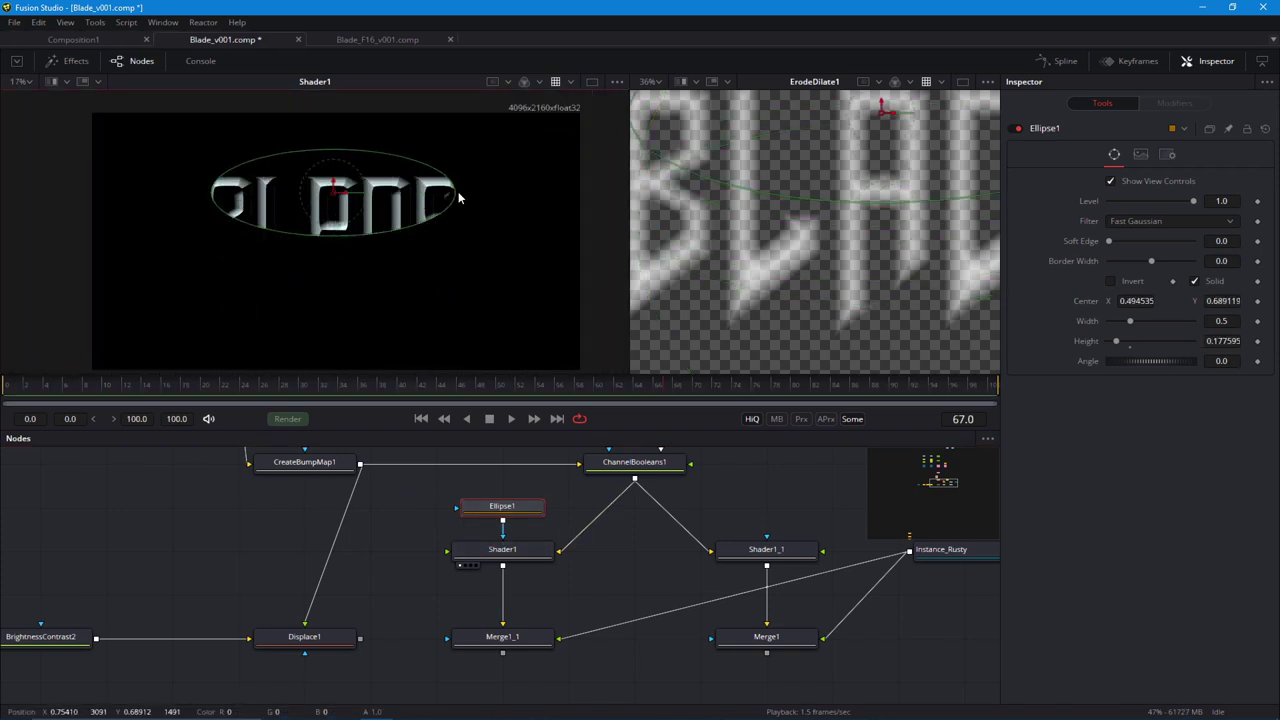
left_click_drag(456, 193, 434, 230)
left_click_drag(1109, 241, 1140, 258)
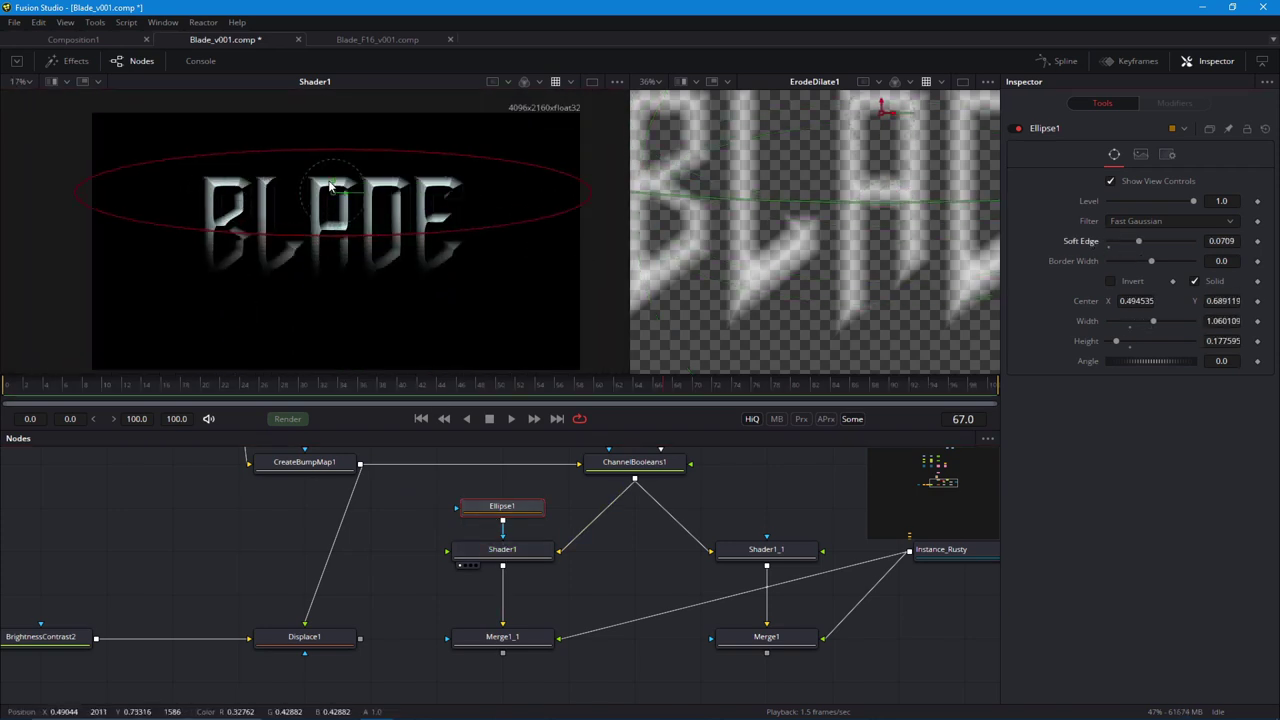
left_click_drag(335, 194, 335, 172)
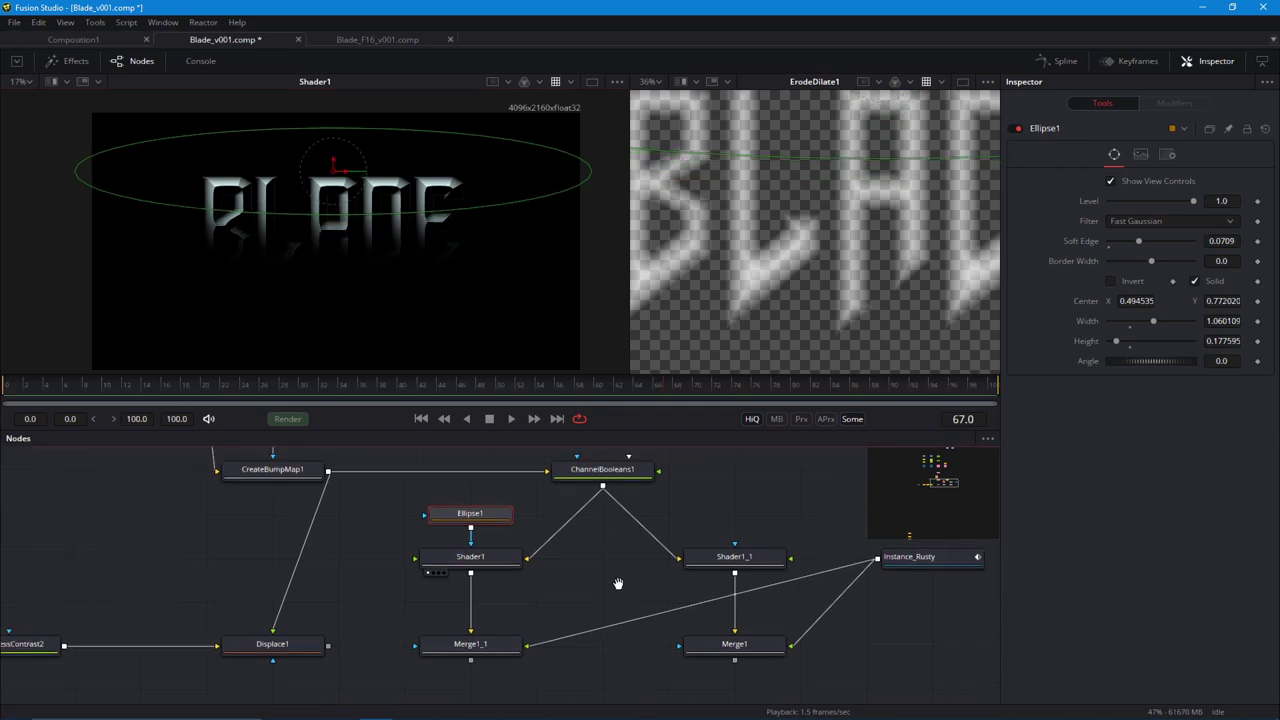
Switch ChannelBooleans1 to version 1 and move the ellipse mask down to a center Y of about 0.71.
left_click(600, 466)
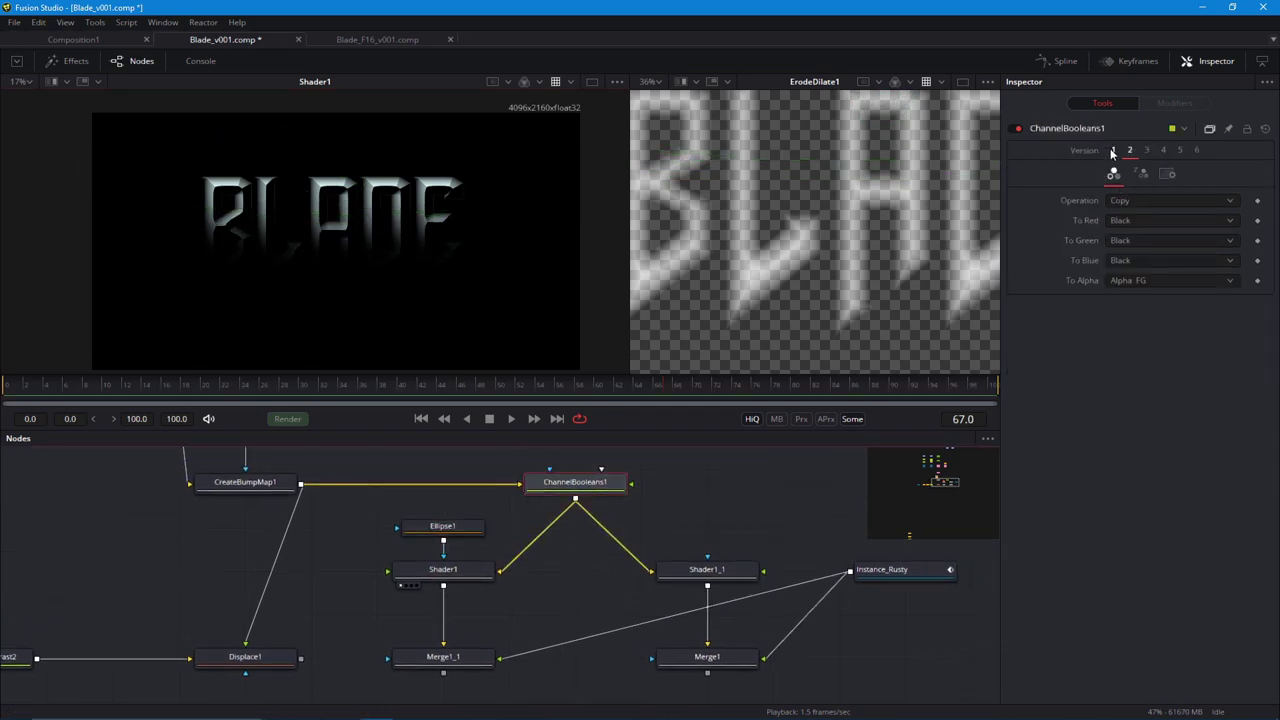
left_click(1113, 150)
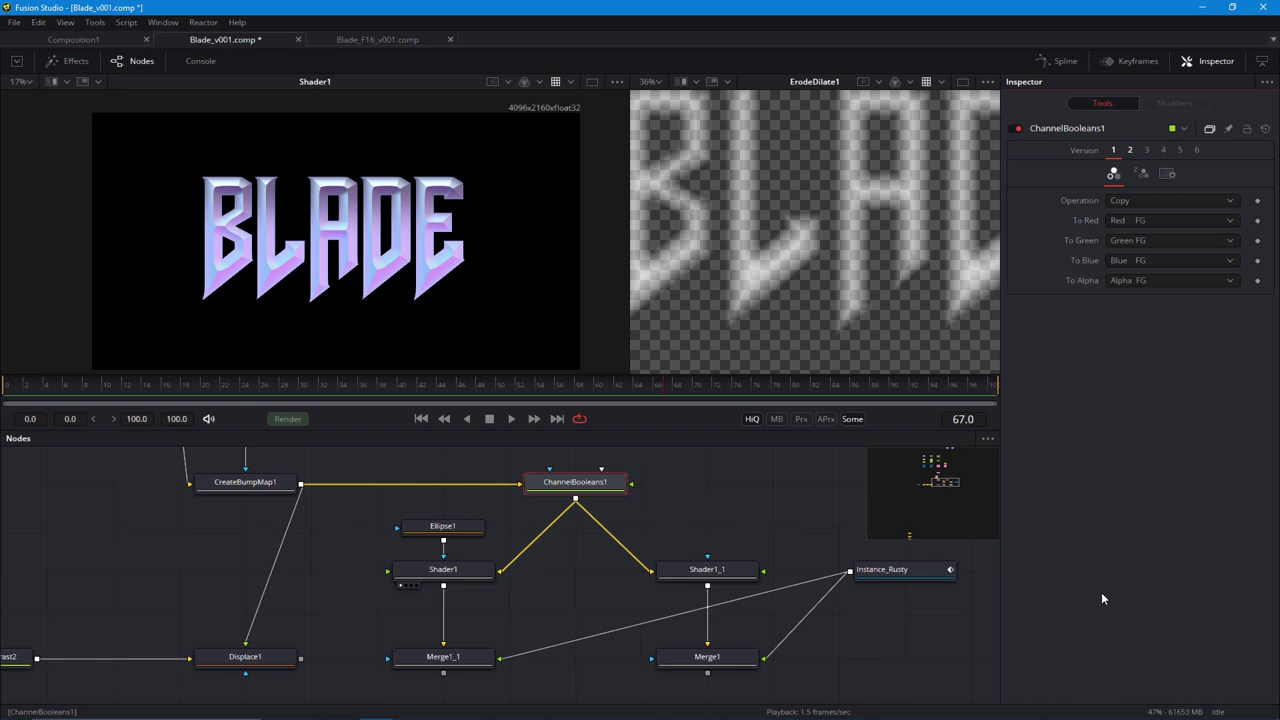
left_click(442, 526)
scroll(324, 160, "up", 2)
mouse_move(324, 160)
left_mouse_down()
mouse_move(330, 178)
mouse_move(332, 160)
left_mouse_up()
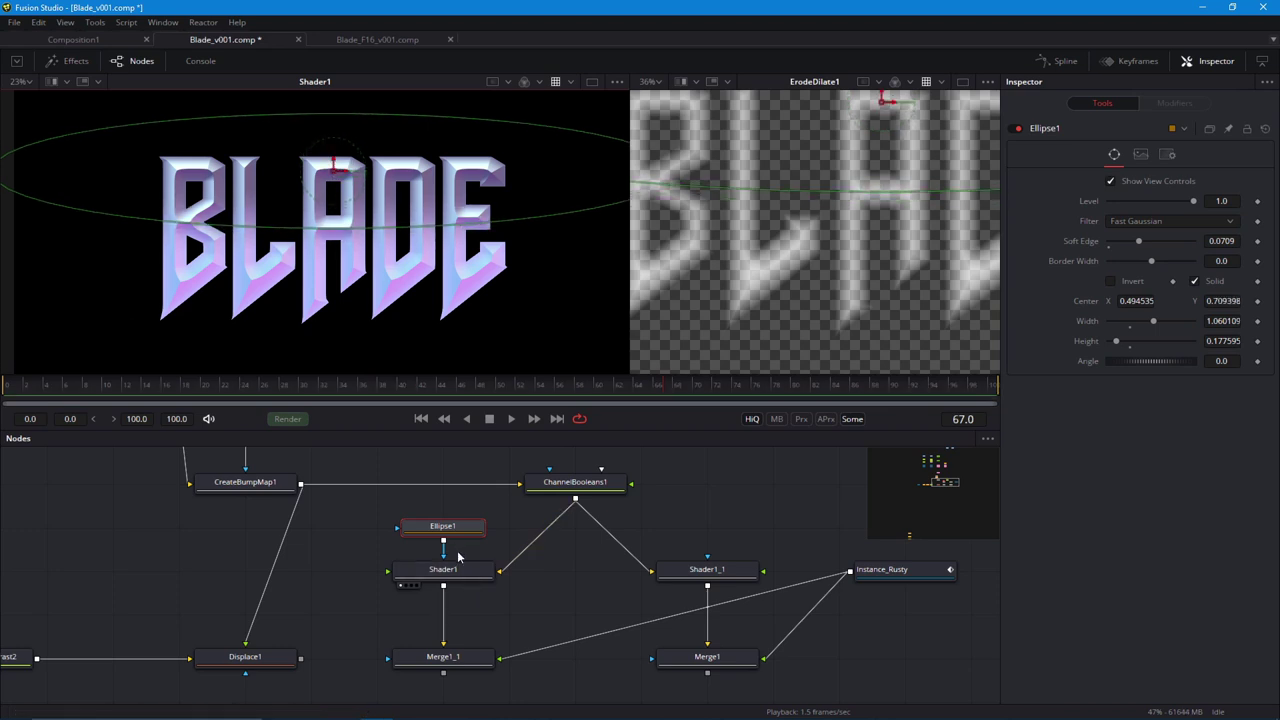
Return ChannelBooleans1 to version 2 and move the ellipse mask up to a center Y of about 0.77.
left_click(572, 482)
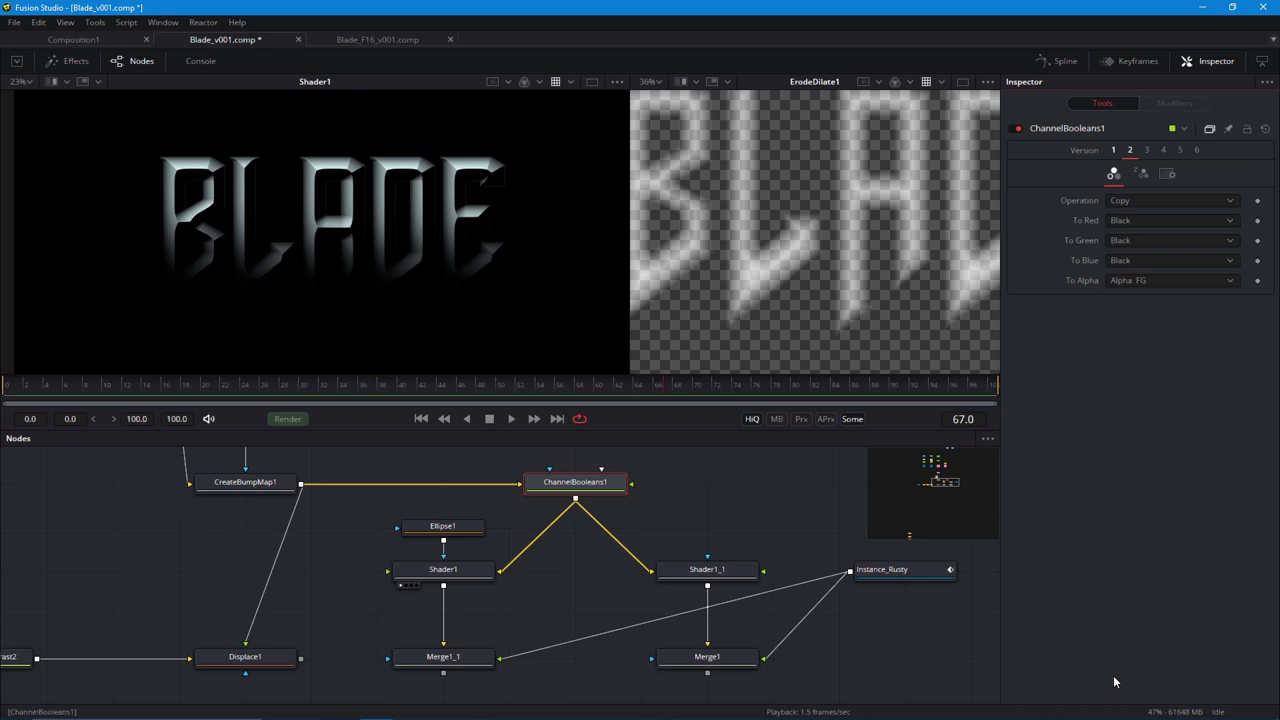
left_click(443, 526)
left_click_drag(334, 160, 336, 137)
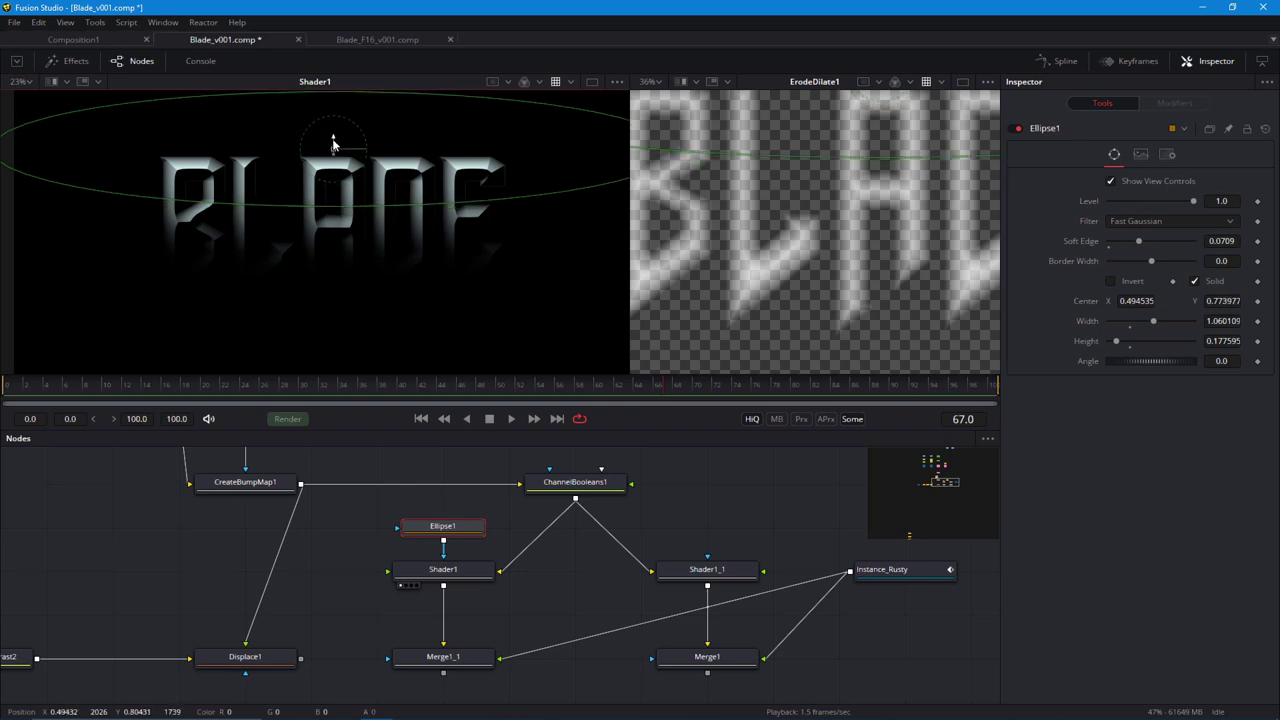
scroll(280, 309, "down", 1)
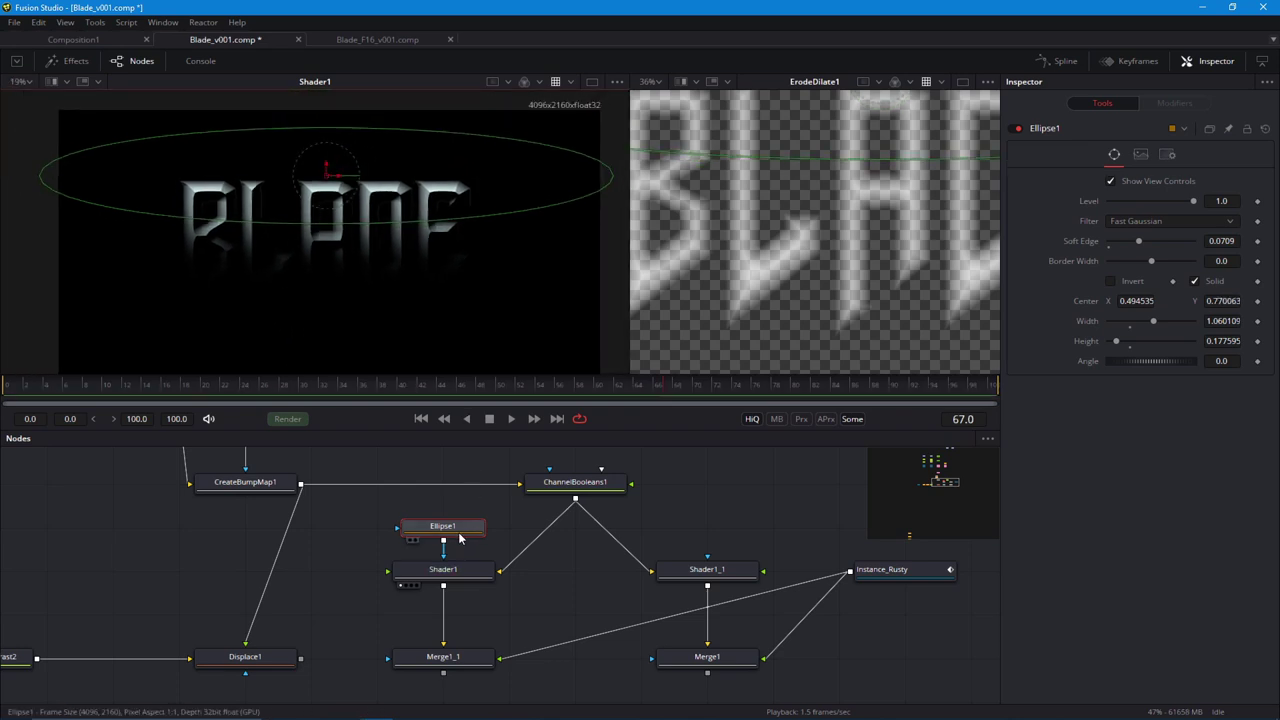
Move the Ellipse mask from Shader1 to Shader1_1, view Shader1_1 and lower the mask's center to about Y 0.27.
left_click_drag(443, 526, 773, 526)
left_click_drag(597, 572, 570, 572)
left_click_drag(653, 530, 583, 560)
left_click(536, 572)
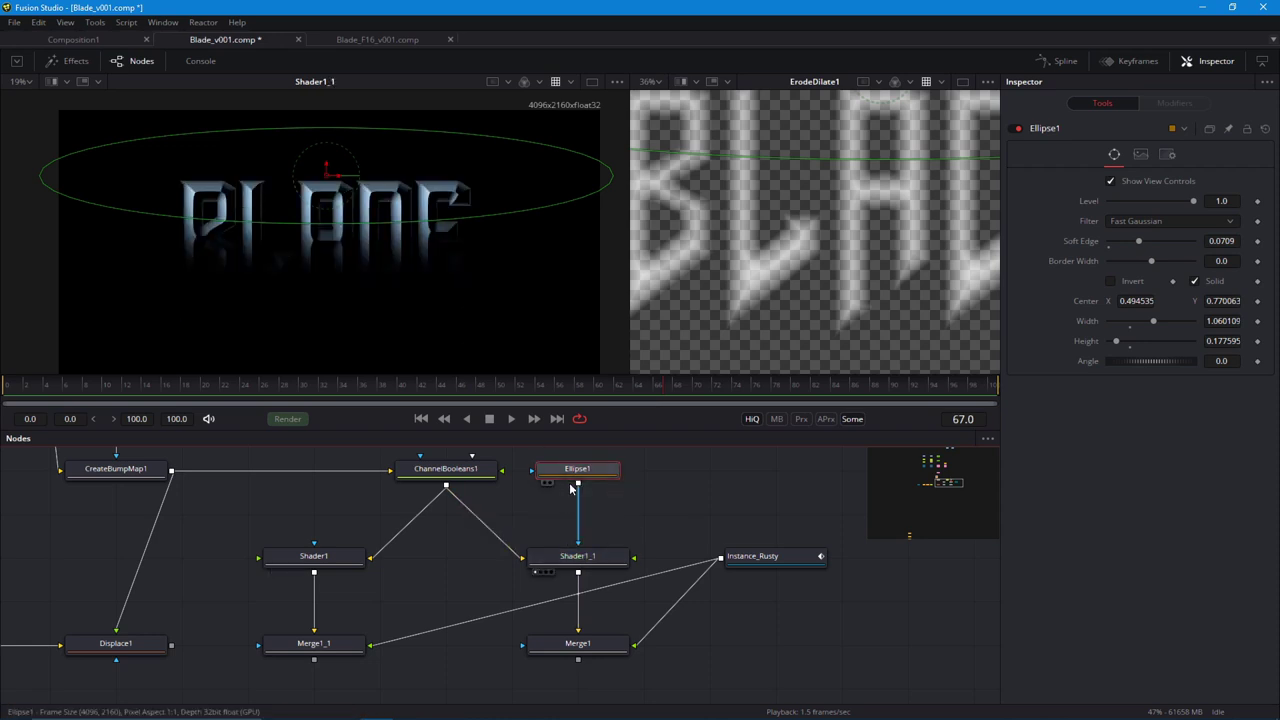
left_click_drag(575, 469, 575, 512)
left_click_drag(326, 172, 330, 316)
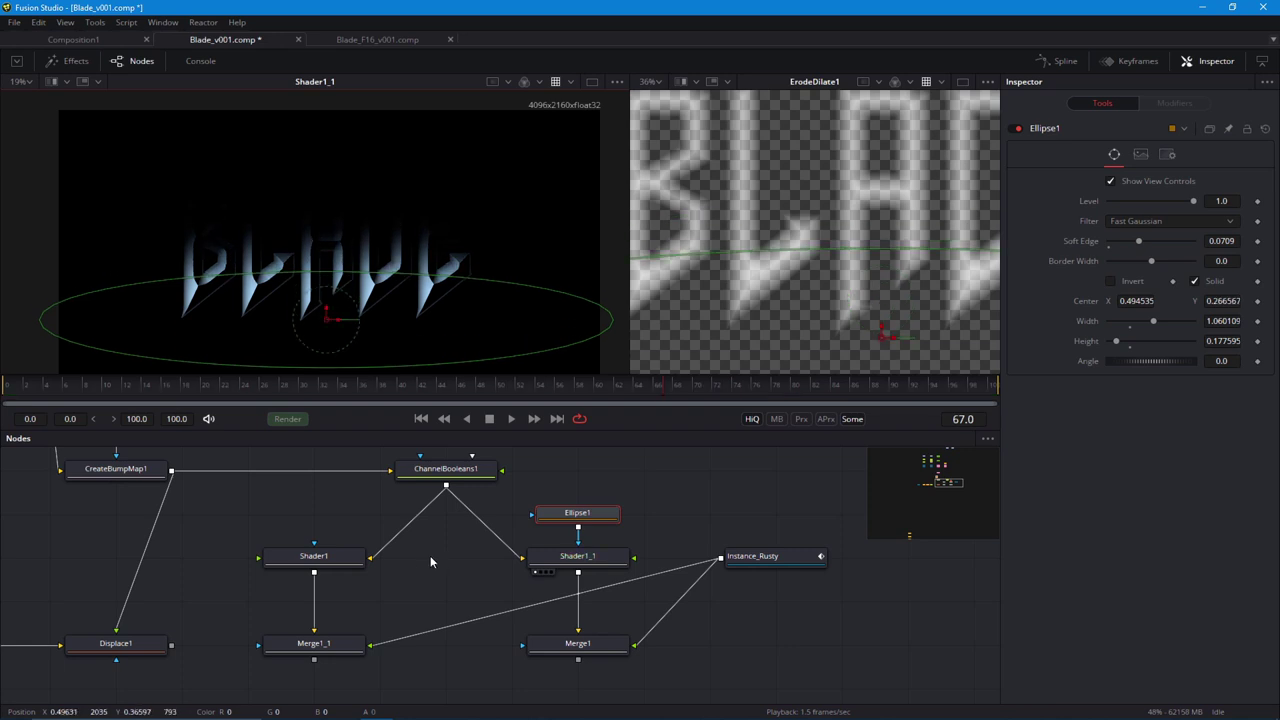
View Displace1 and switch its displacement type to Radial.
left_click(474, 583)
left_click_drag(474, 583, 594, 664)
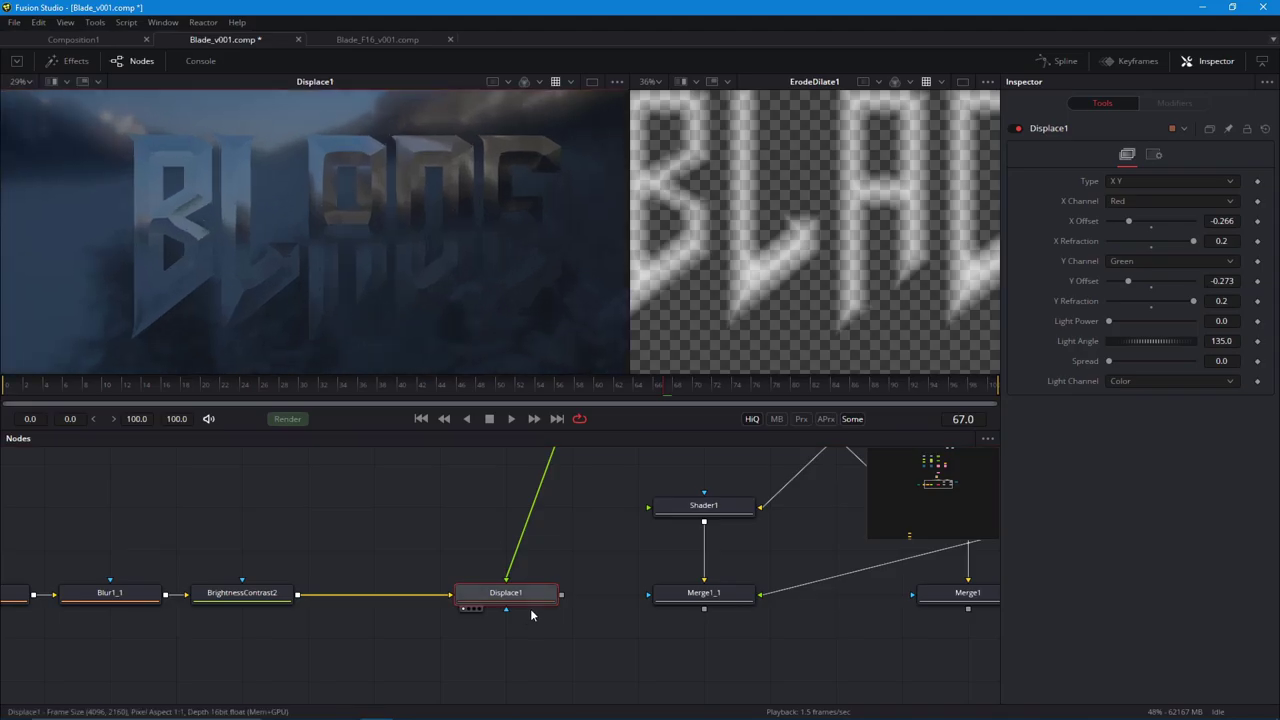
left_click_drag(478, 646, 505, 631)
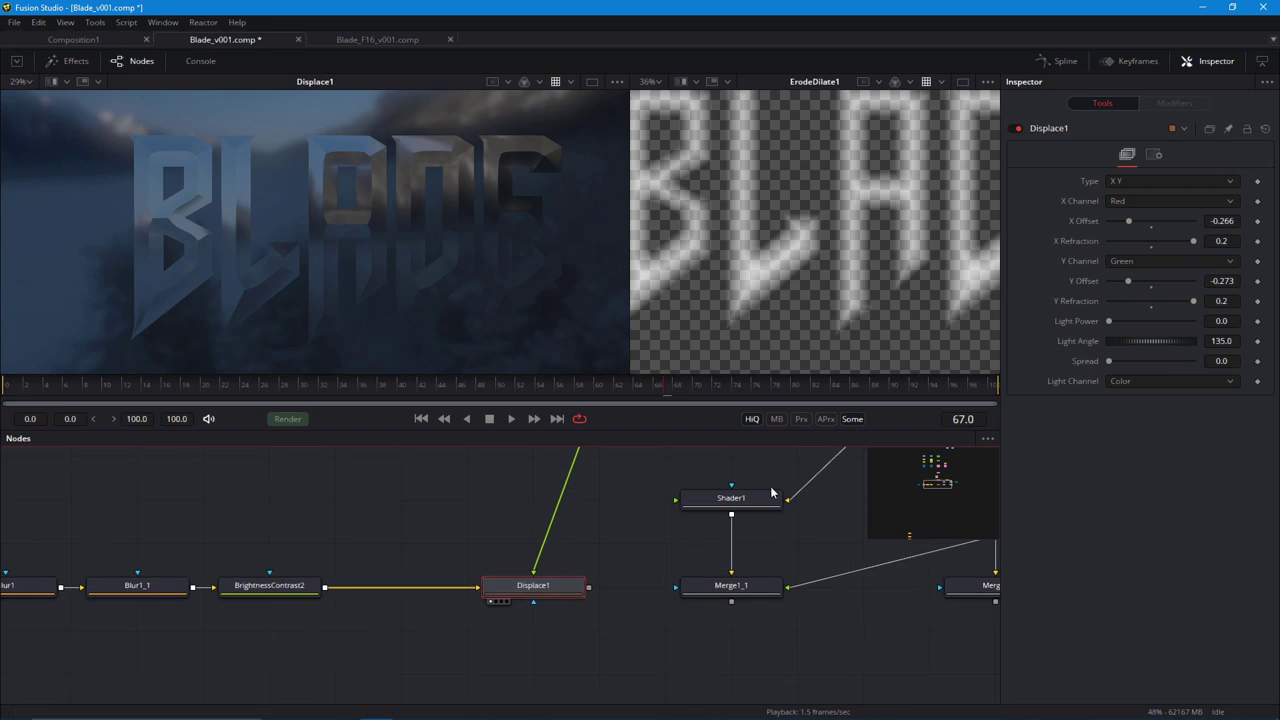
left_click(1116, 181)
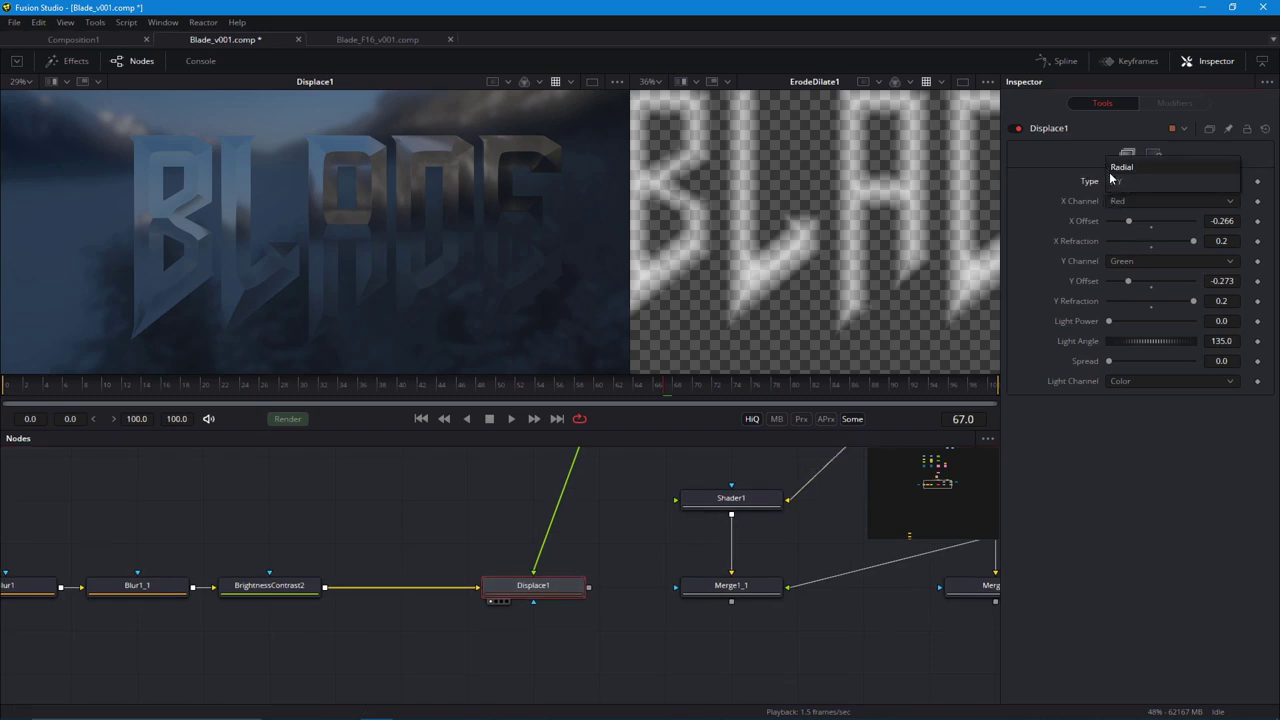
left_click(1121, 167)
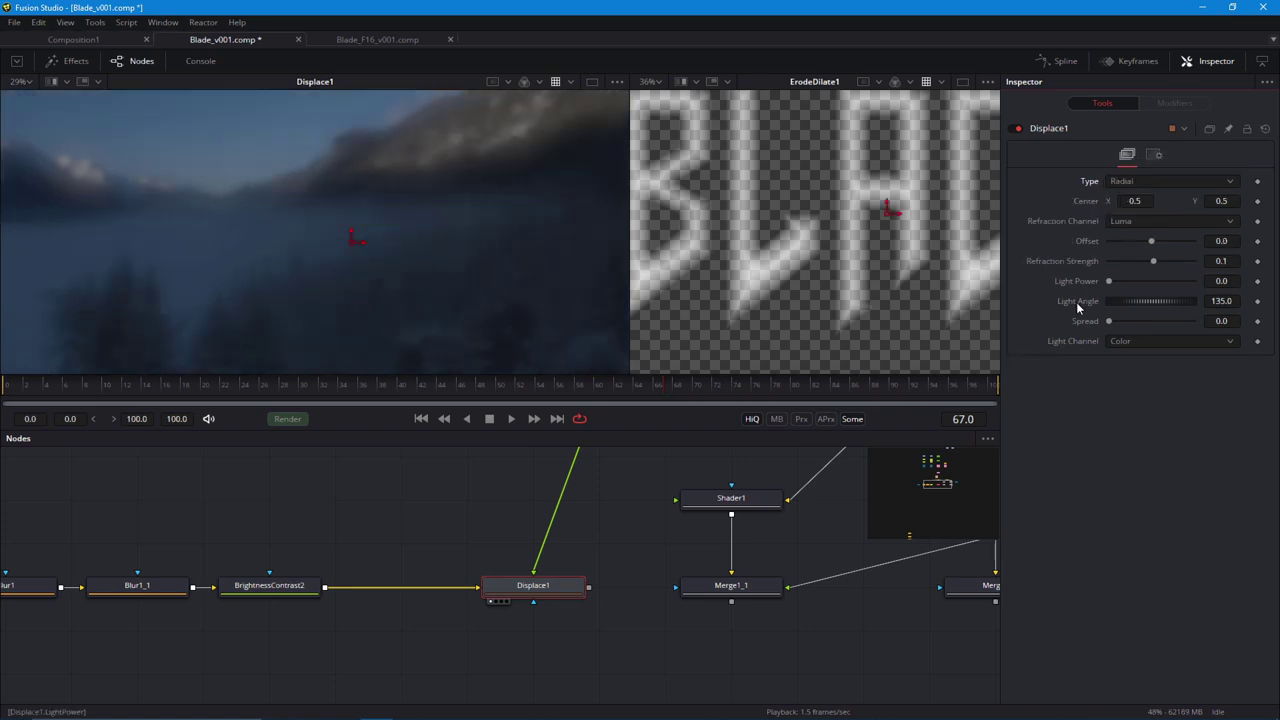
Try Displace1 refraction strengths of -3, -4 and -5, and move the radial center below the middle of the title.
left_click_drag(1154, 265, 1098, 280)
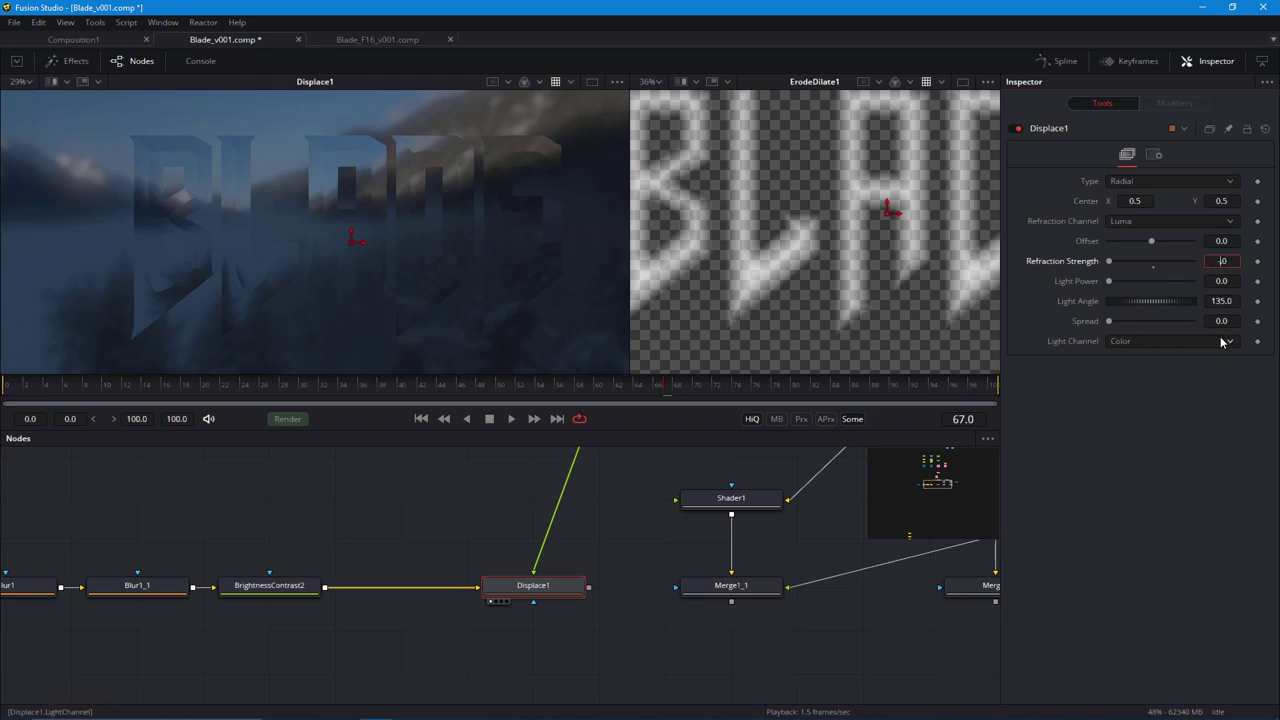
key("Tab")
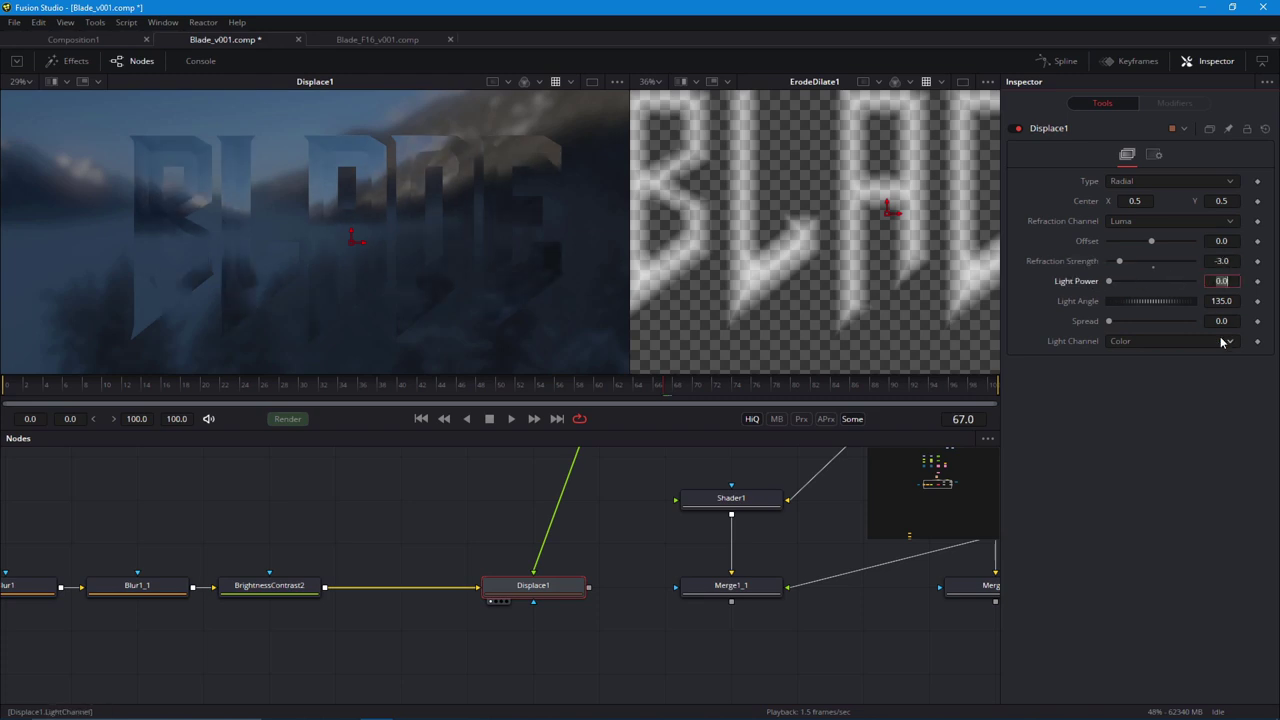
double_click(1222, 261)
type("-4")
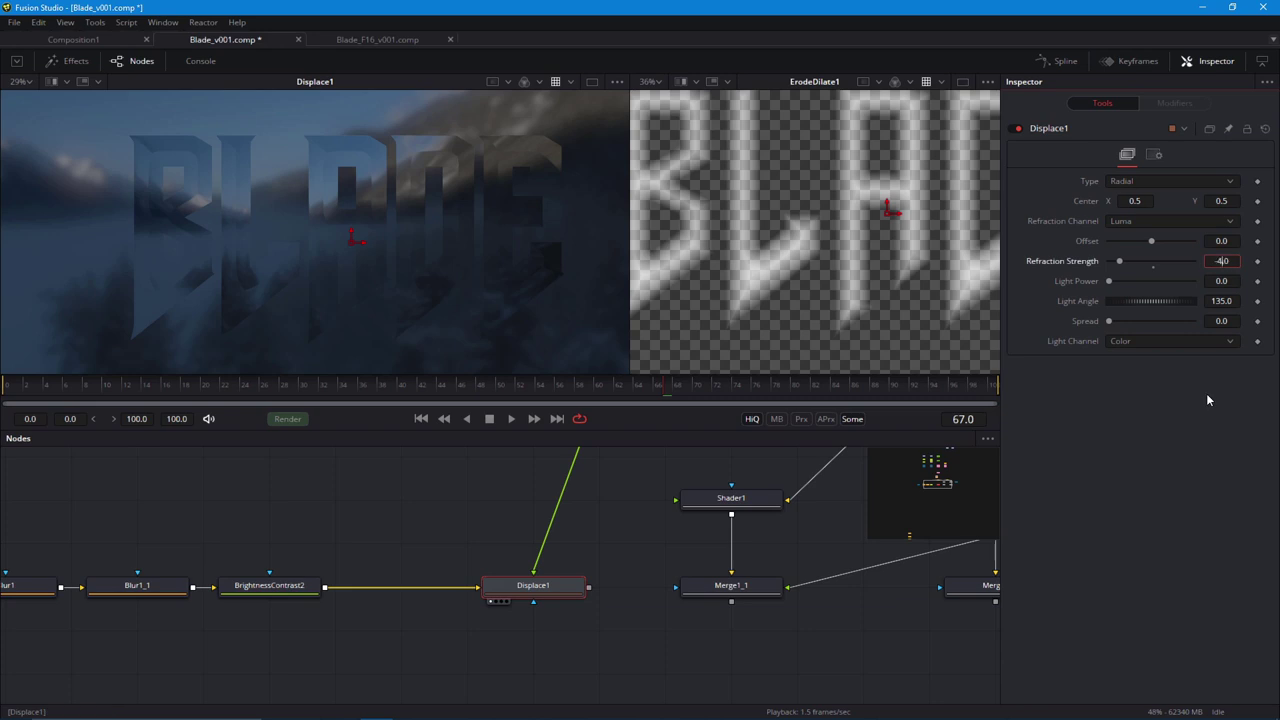
key("Tab")
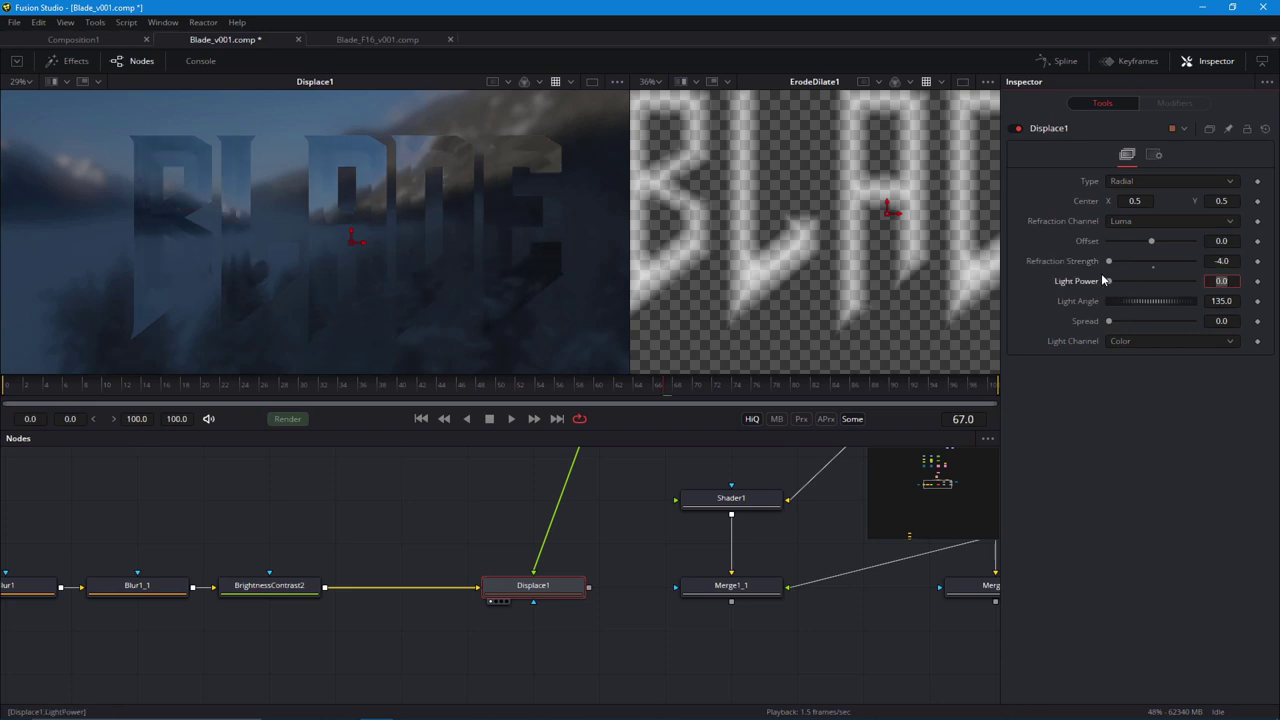
left_click_drag(1109, 262, 1096, 265)
type("-5")
key("Tab")
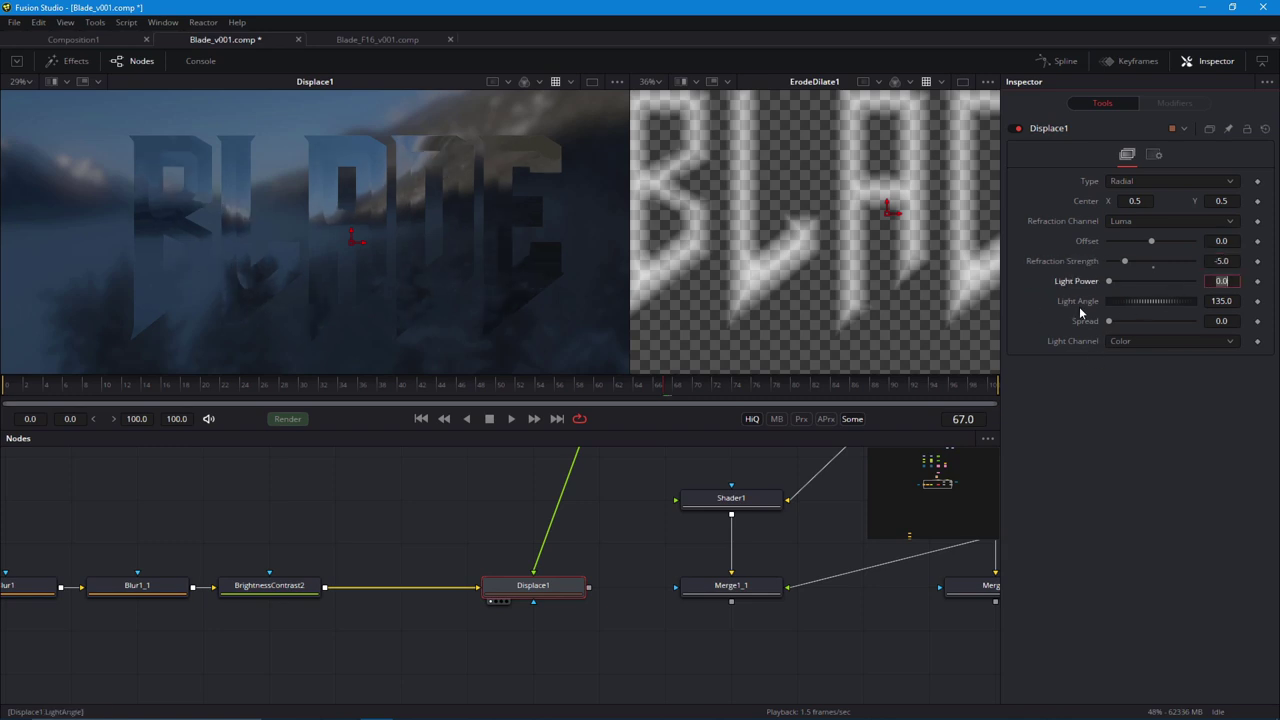
scroll(338, 317, "up", 2)
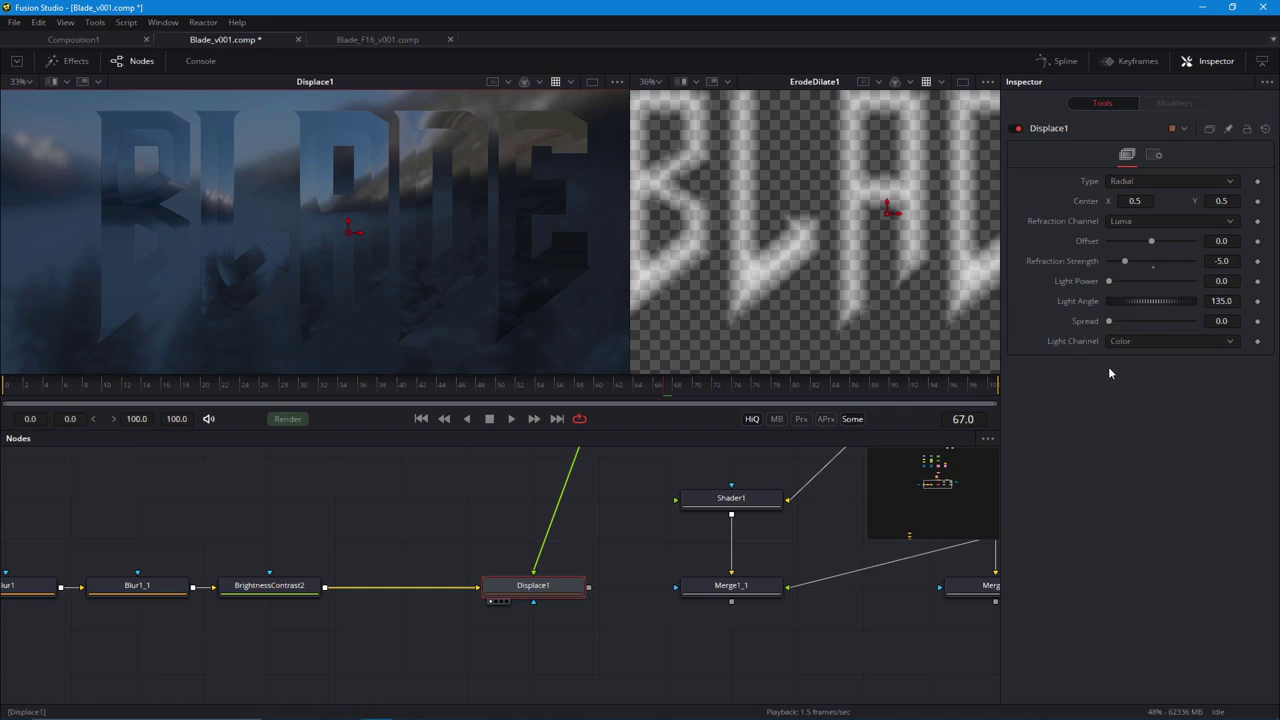
left_click_drag(350, 237, 366, 263)
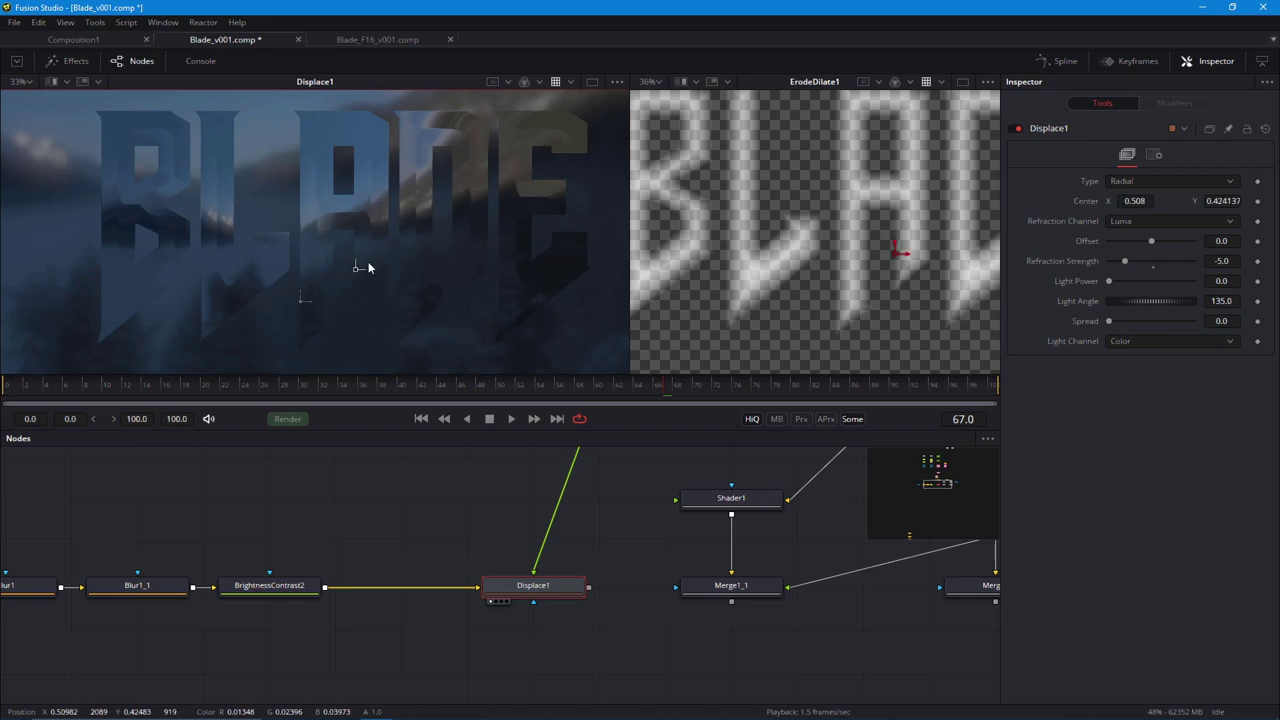
Switch Displace1's type back to X Y and set its Y Refraction to 0.3.
left_click(1120, 182)
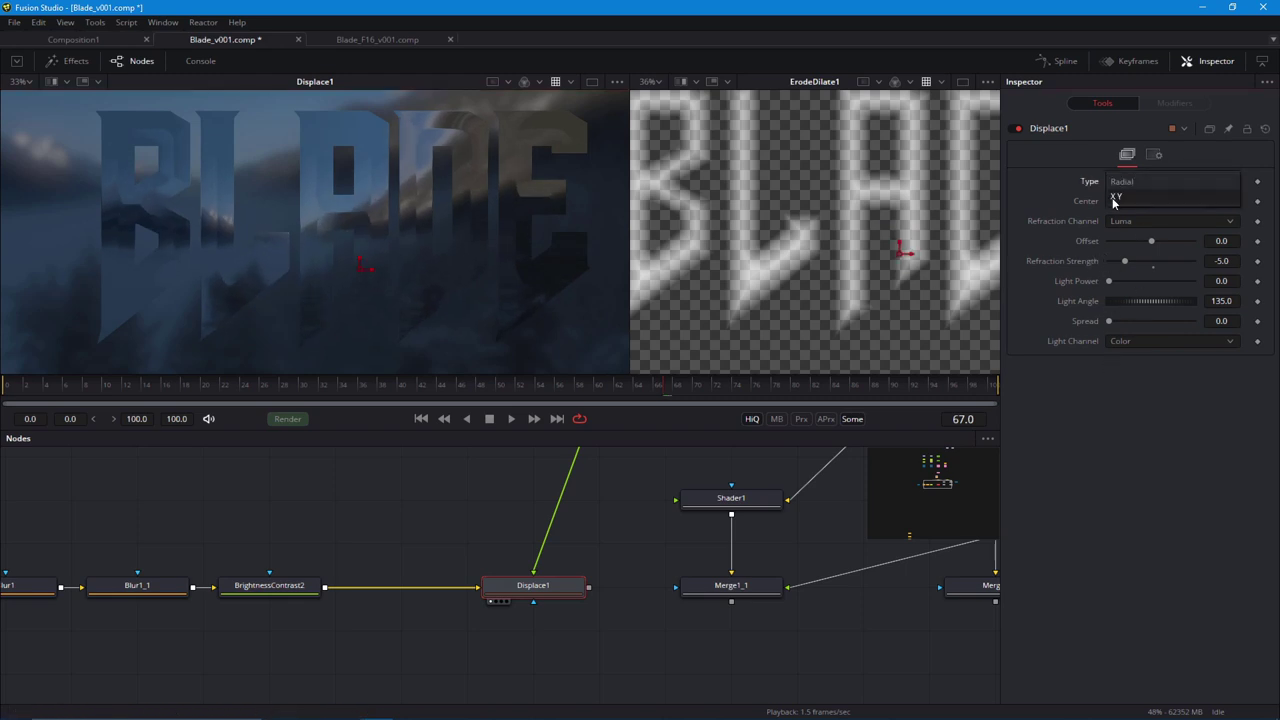
left_click(1118, 198)
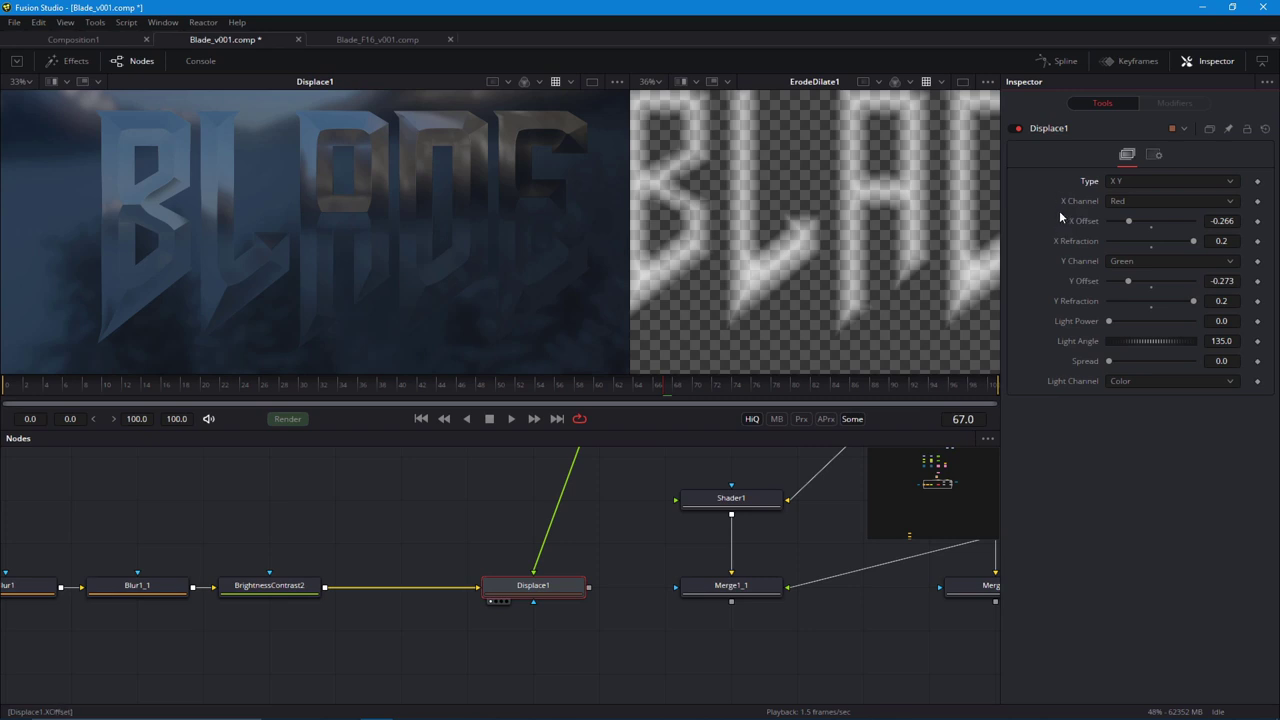
left_click(1116, 260)
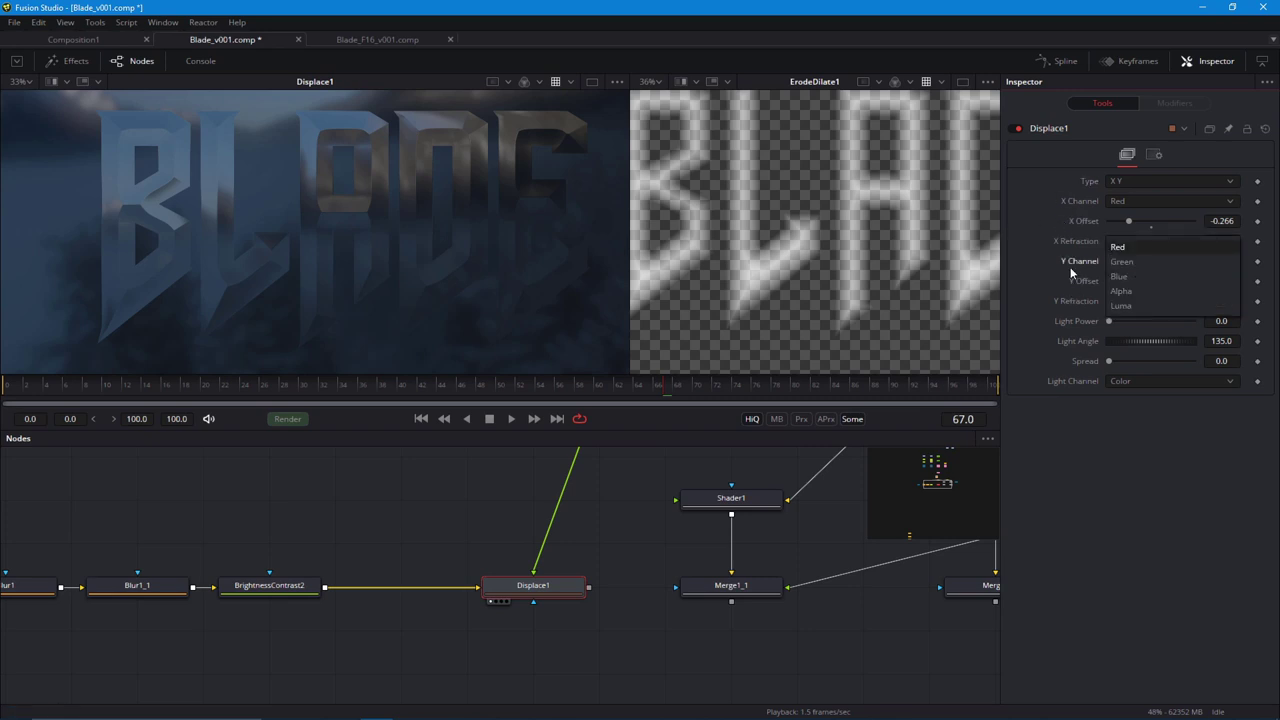
left_click(1052, 268)
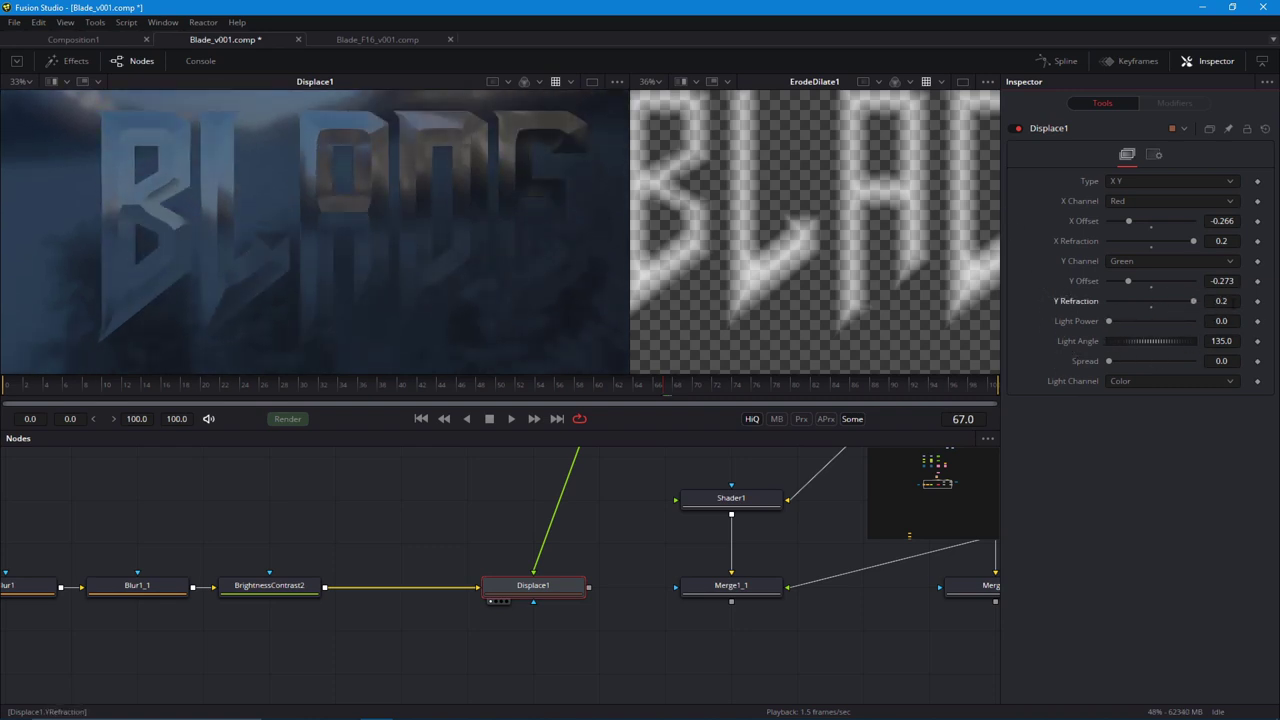
type("0.3")
key("Tab")
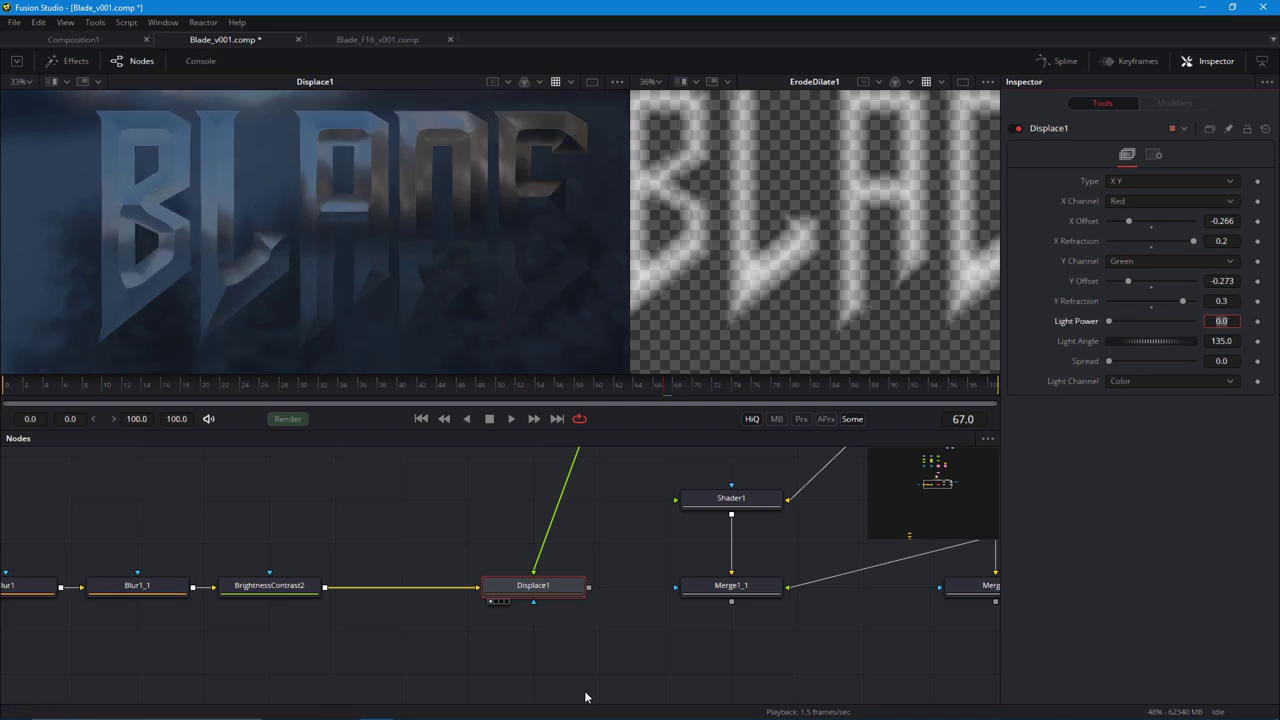
left_click_drag(329, 215, 335, 220)
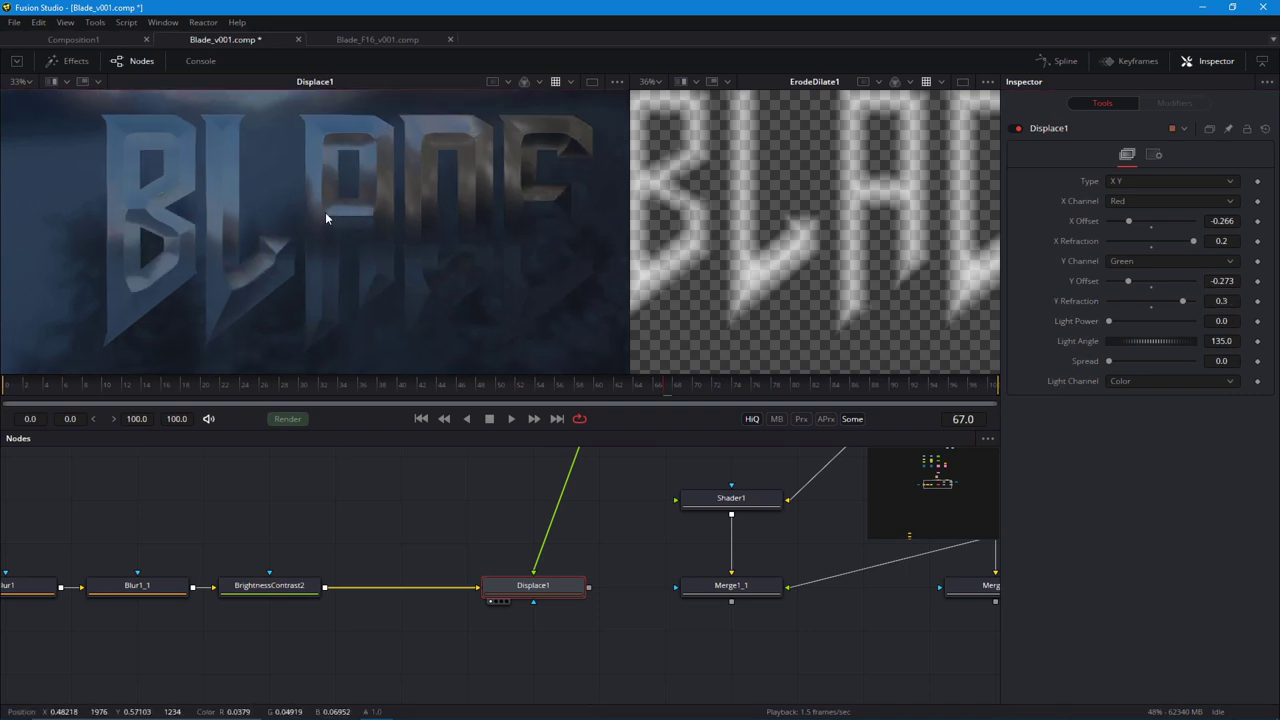
scroll(262, 318, "down", 1)
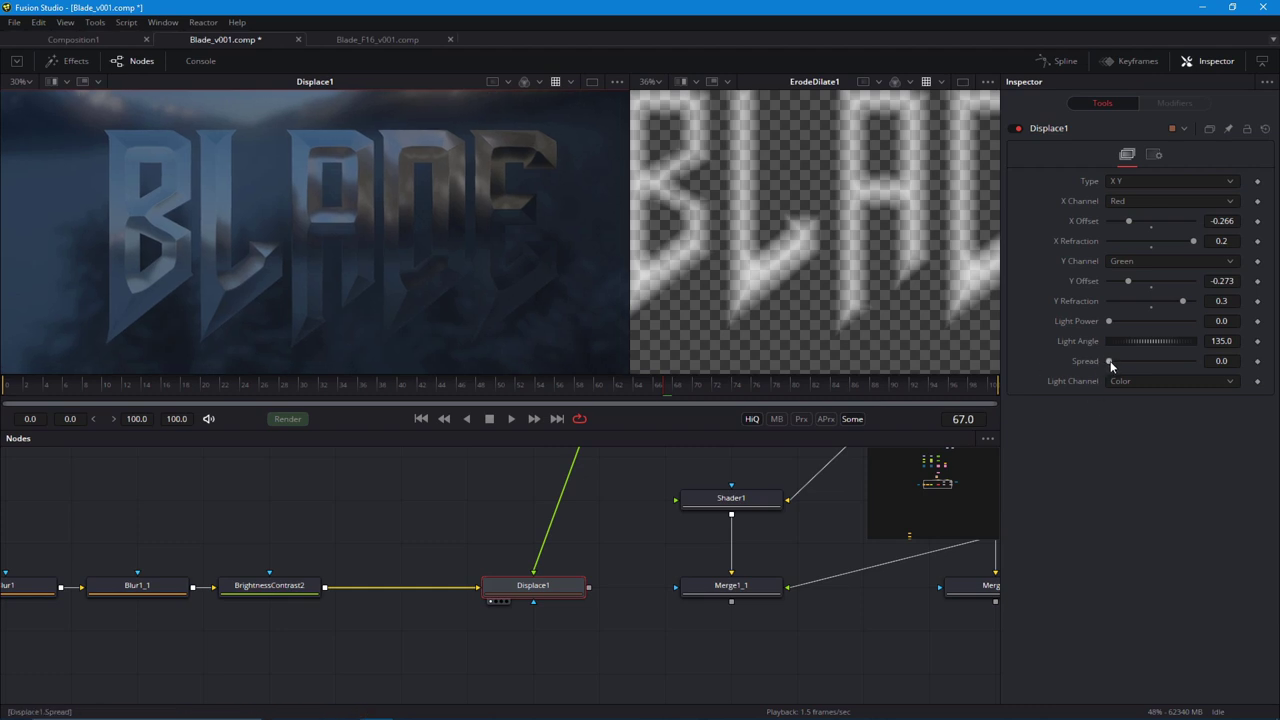
Try a Displace1 Spread of about 0.425, inspect the BLADE letter edges, and reduce the Spread to 0.165.
left_click_drag(1110, 362, 1121, 362)
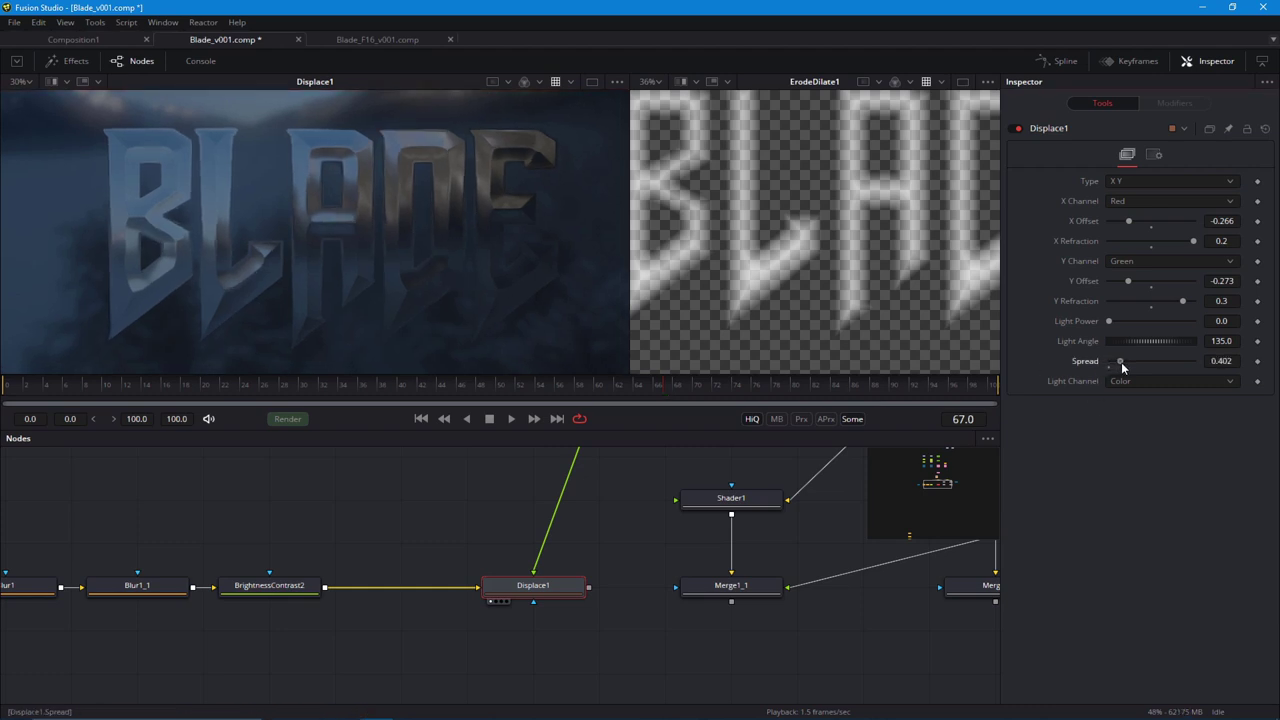
scroll(297, 263, "up", 5)
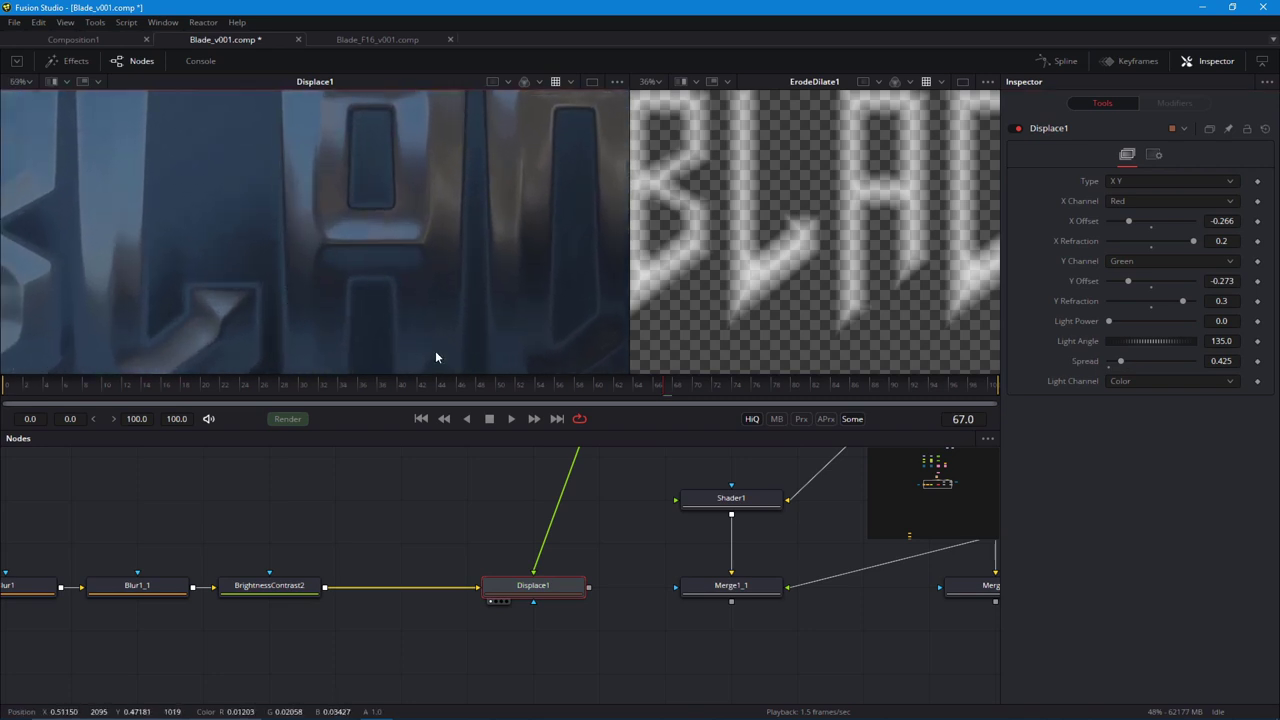
scroll(420, 312, "down", 2)
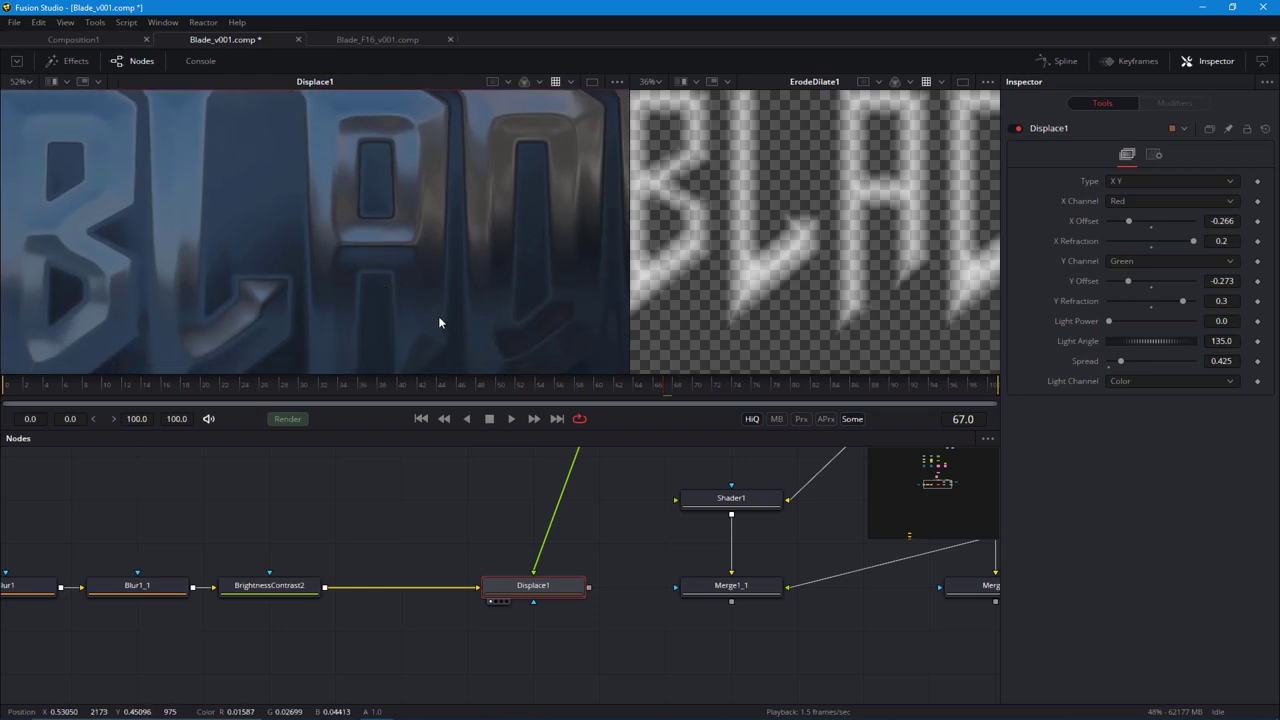
scroll(410, 320, "down", 3)
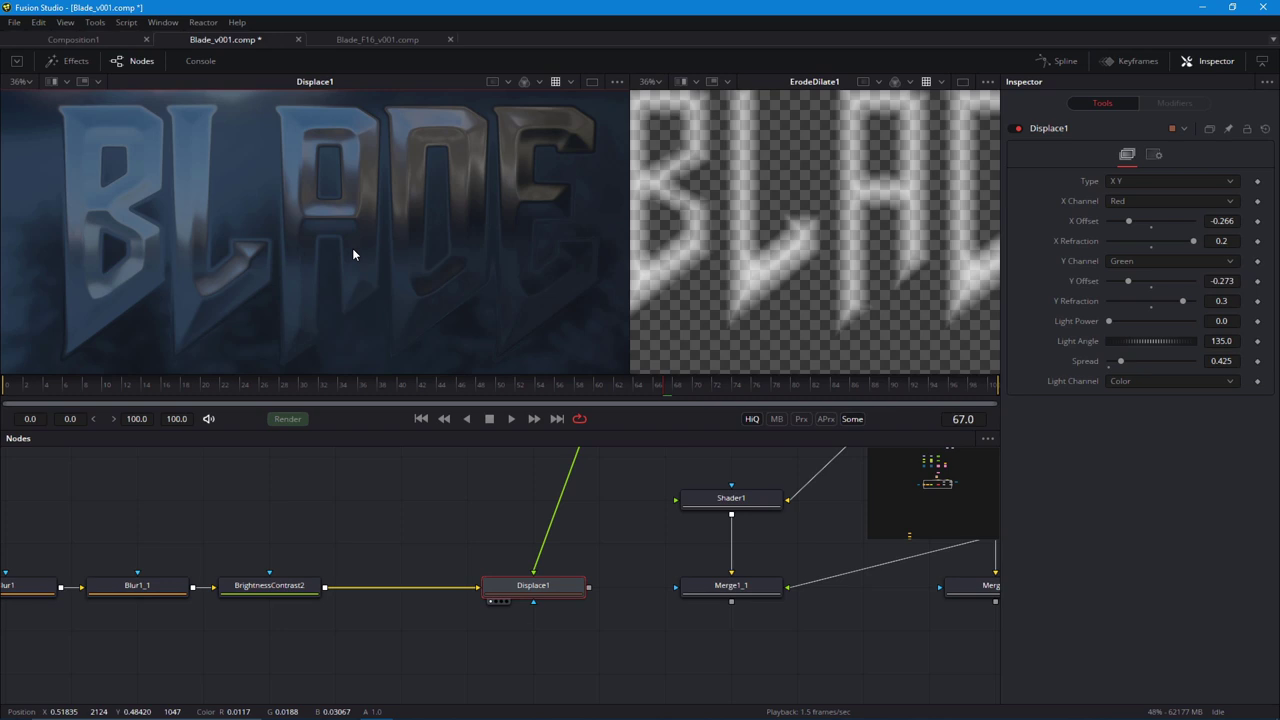
left_click_drag(1121, 361, 1113, 368)
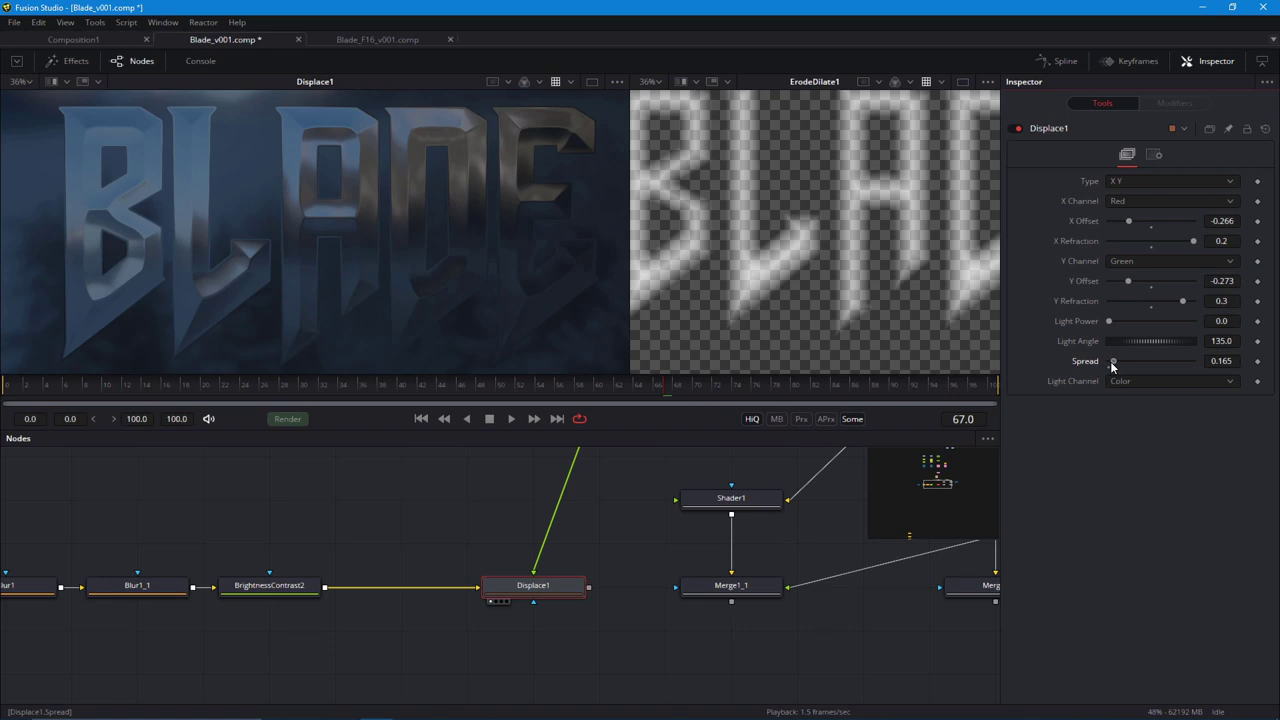
scroll(311, 243, "up", 3)
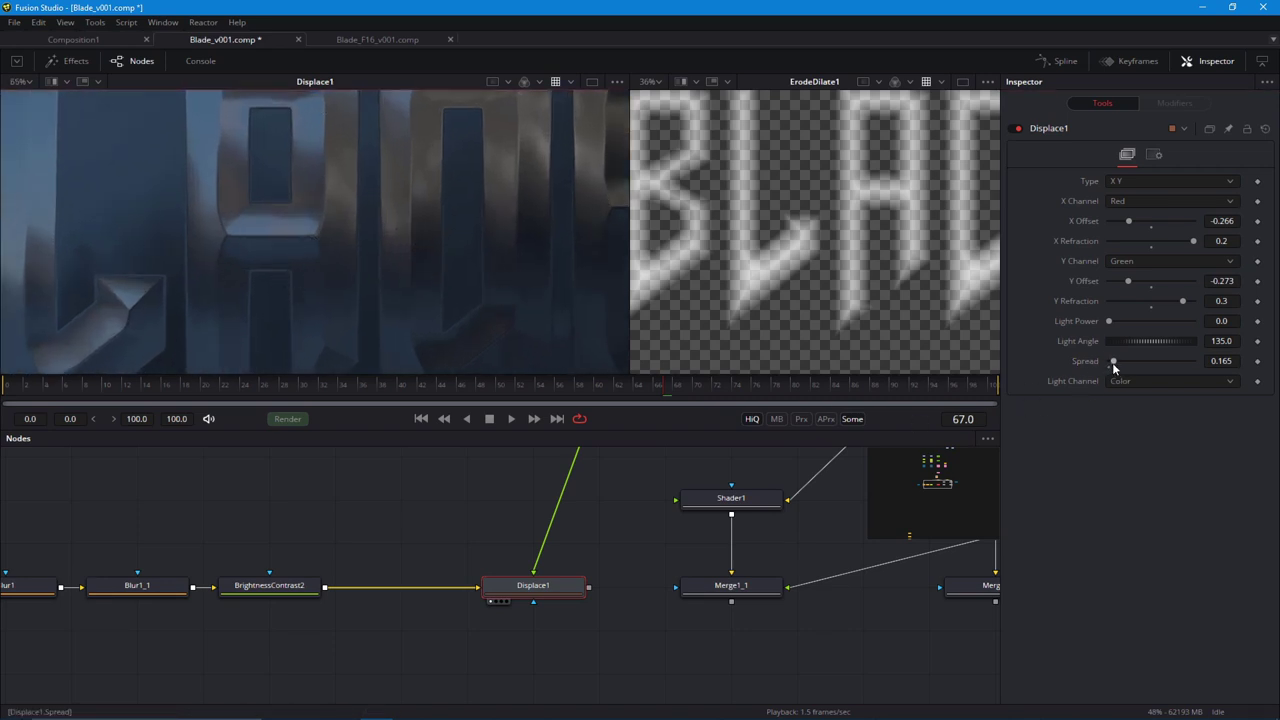
scroll(272, 240, "up", 4)
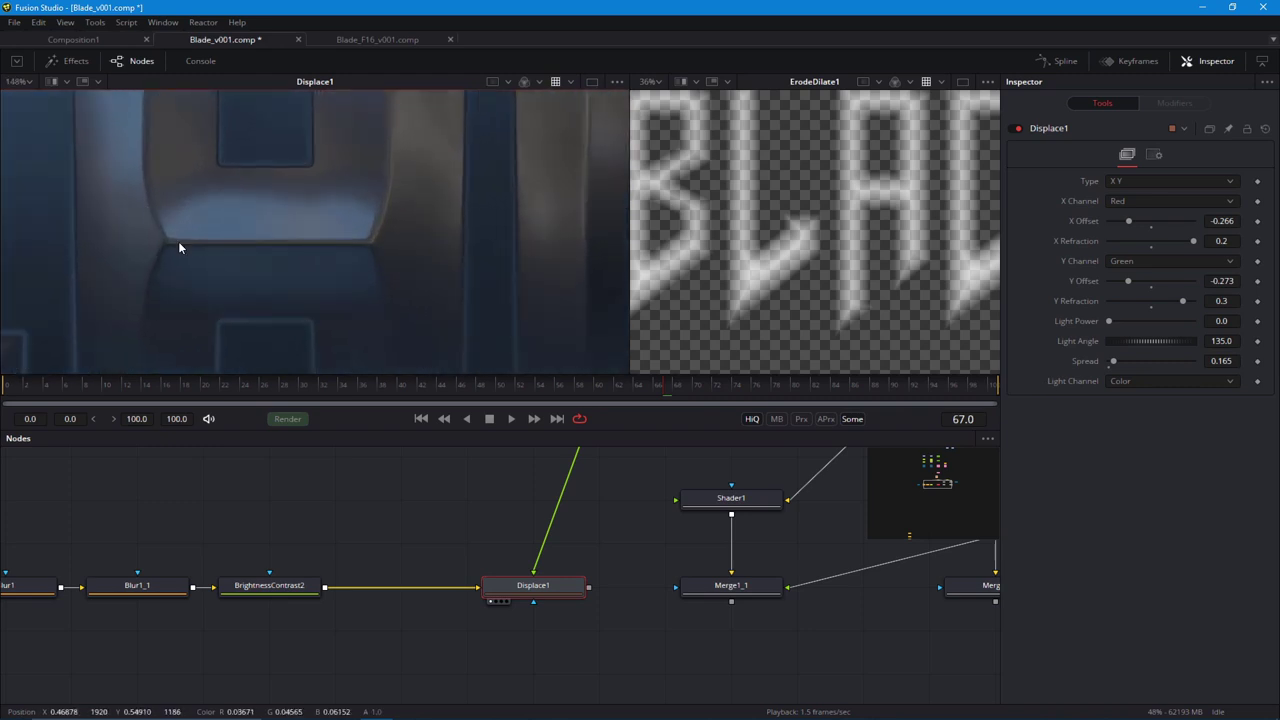
scroll(302, 287, "down", 5)
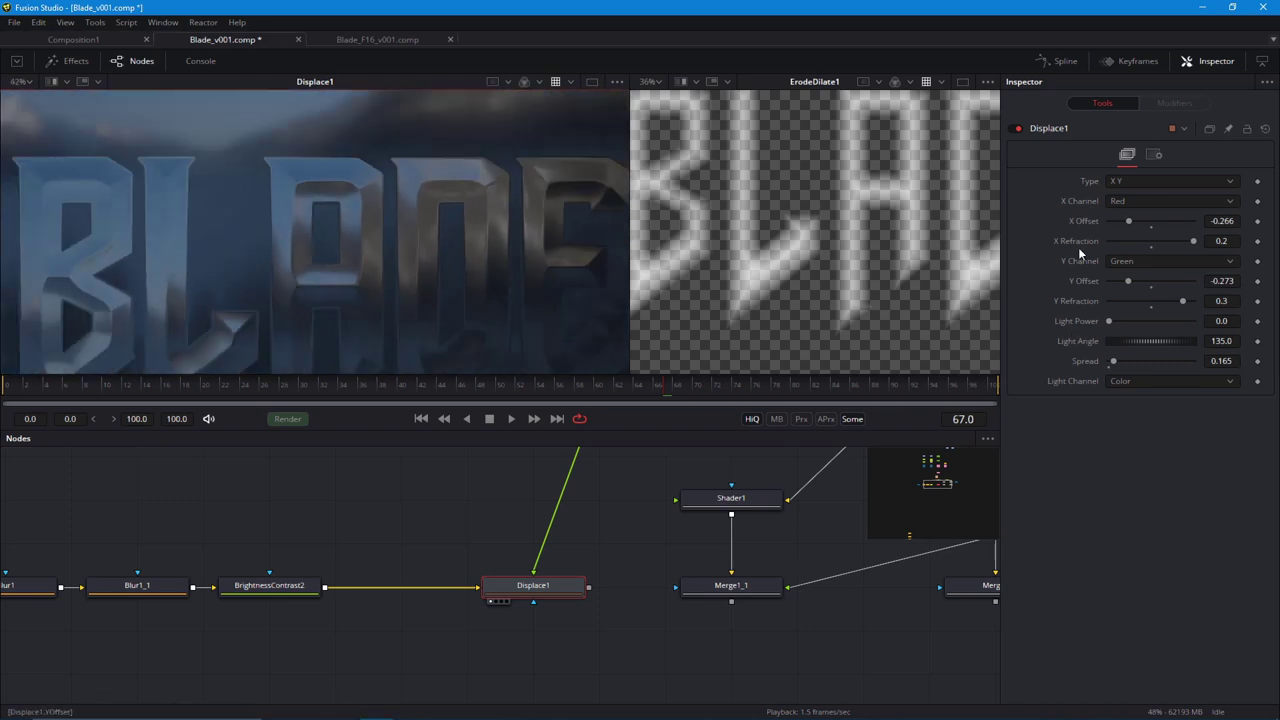
scroll(500, 617, "down", 3)
scroll(352, 249, "down", 2)
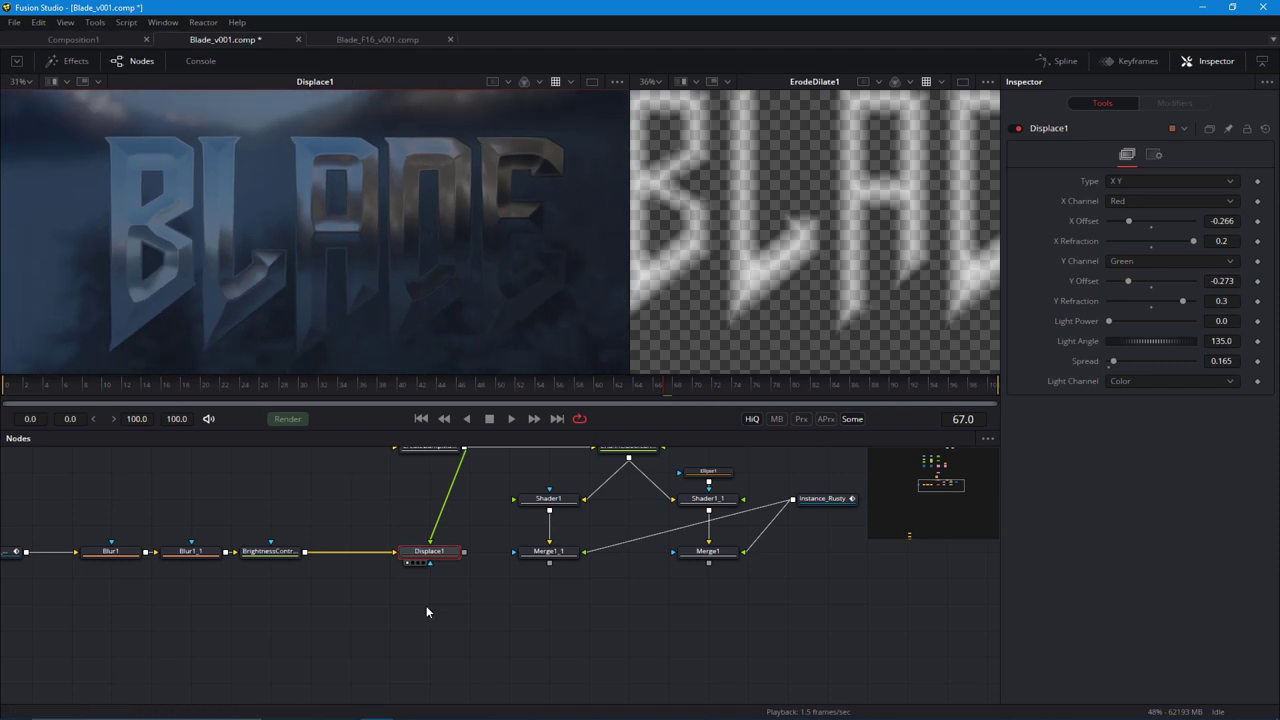
Add a Channel Booleans node fed by Displace1, move it aside unconnected, and view Displace1 again.
key("shift+space")
type("bol")
key("Return")
left_click_drag(502, 523, 468, 574)
key("1")
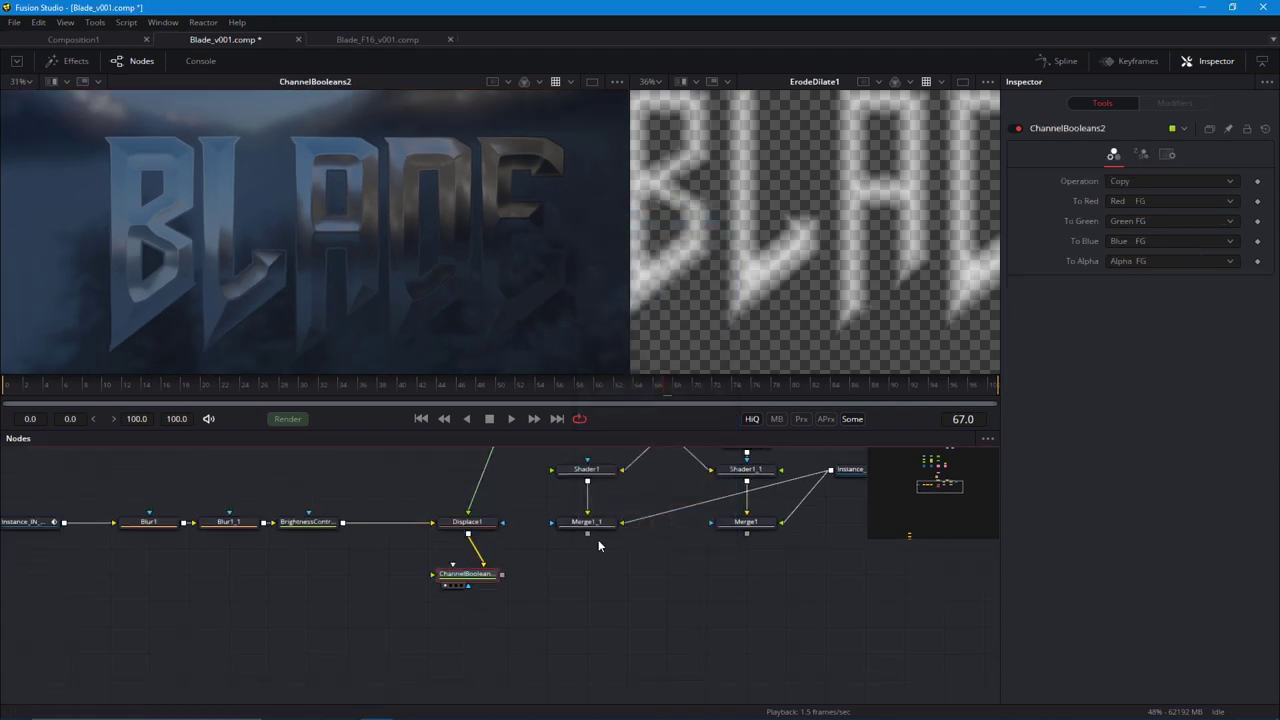
left_click_drag(587, 534, 627, 630)
key("1")
Add a VariBlur node fed by Displace1, place it below that node, and load it in the first viewer.
left_click_drag(464, 528, 472, 548)
left_click(481, 523)
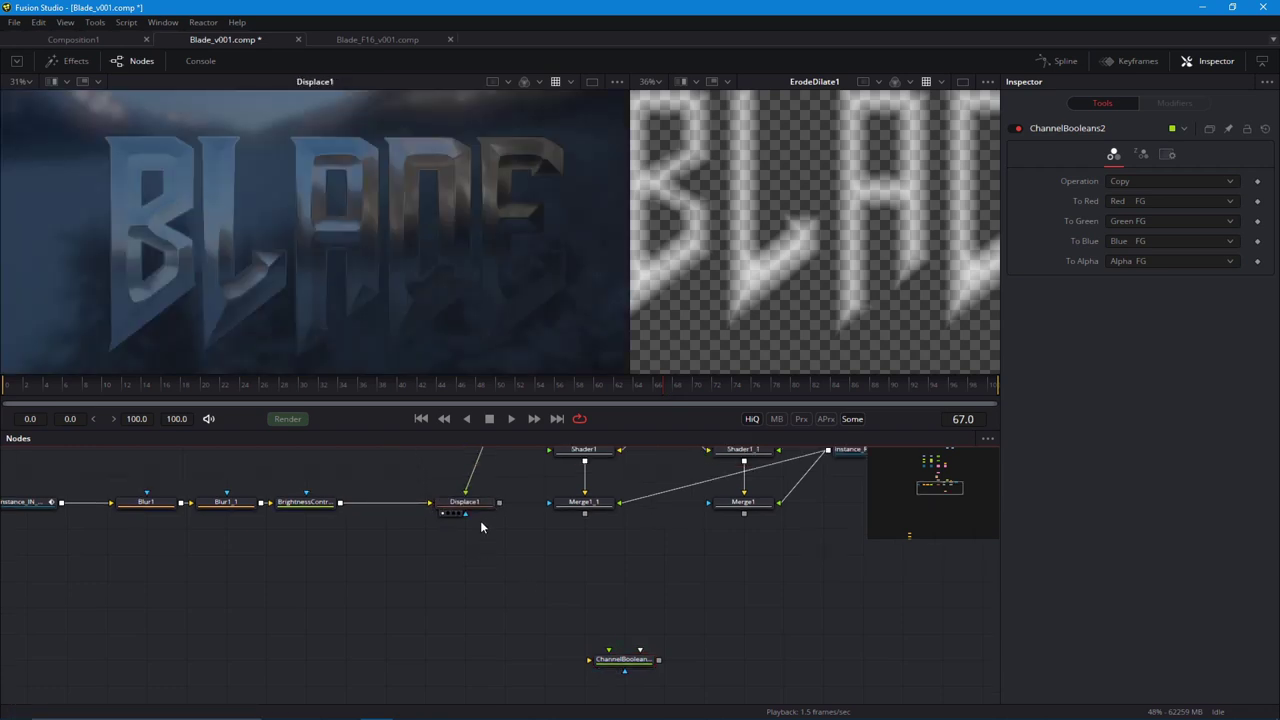
key("shift+space")
type("vari")
key("Return")
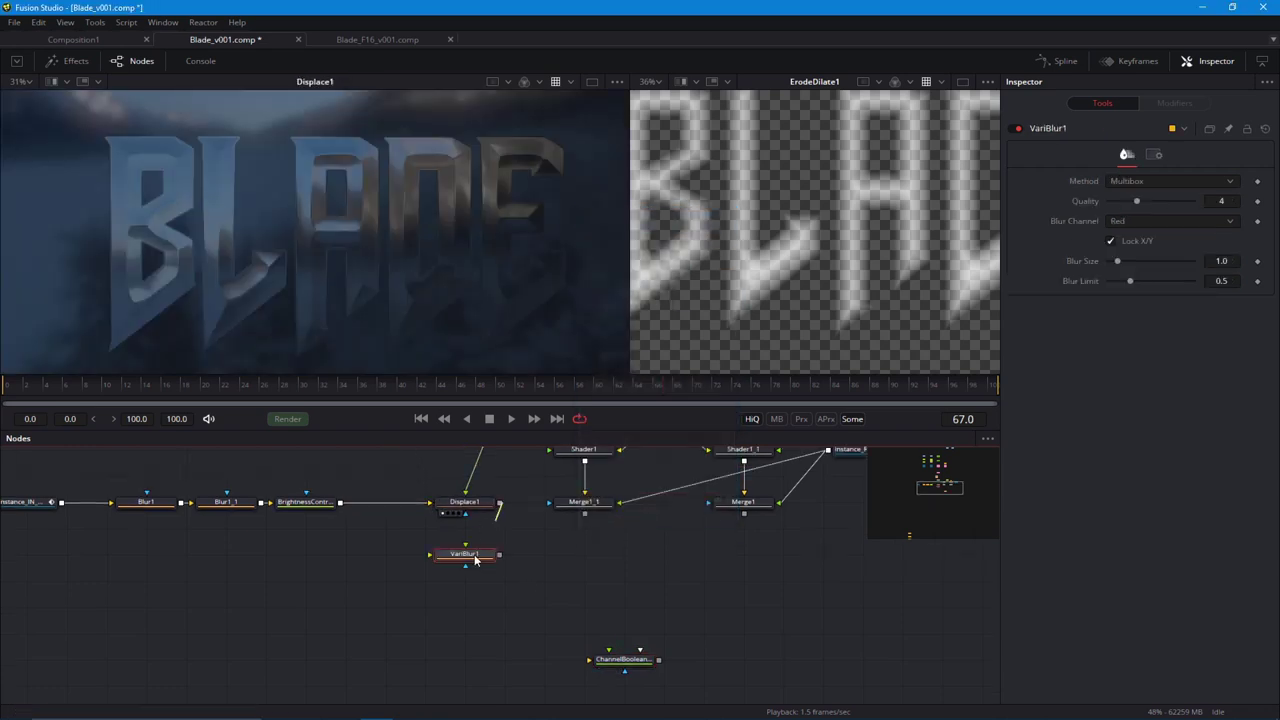
left_click_drag(472, 574, 468, 610)
scroll(449, 597, "down", 3)
left_click_drag(665, 510, 666, 610)
scroll(665, 610, "up", 3)
left_click_drag(664, 612, 501, 564)
Add a Bitmap mask node between VariBlur1 and Instance_Rusty, and connect Instance_Rusty to its input.
key("shift+space")
type("bmp")
key("Return")
left_click(500, 577)
scroll(598, 596, "up", 2)
left_click_drag(743, 560, 505, 558)
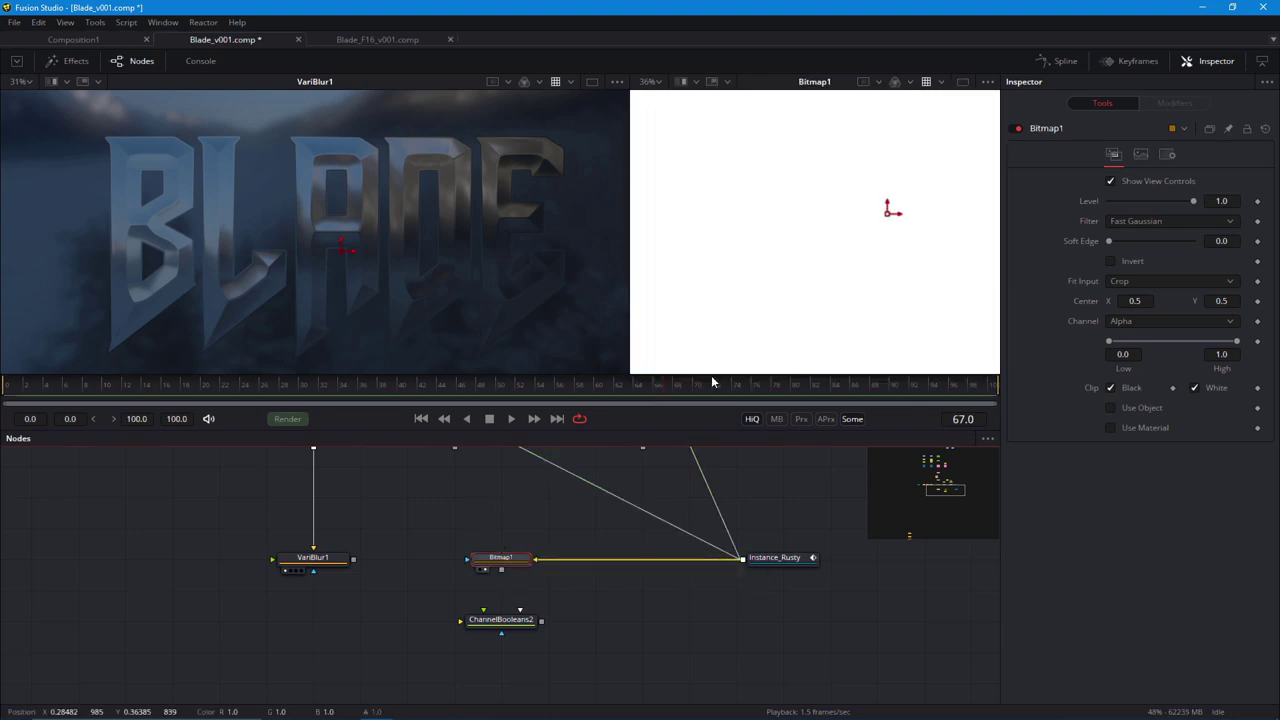
View Bitmap1 in the second viewer and set its Channel to Luminance.
key("2")
left_click(1121, 282)
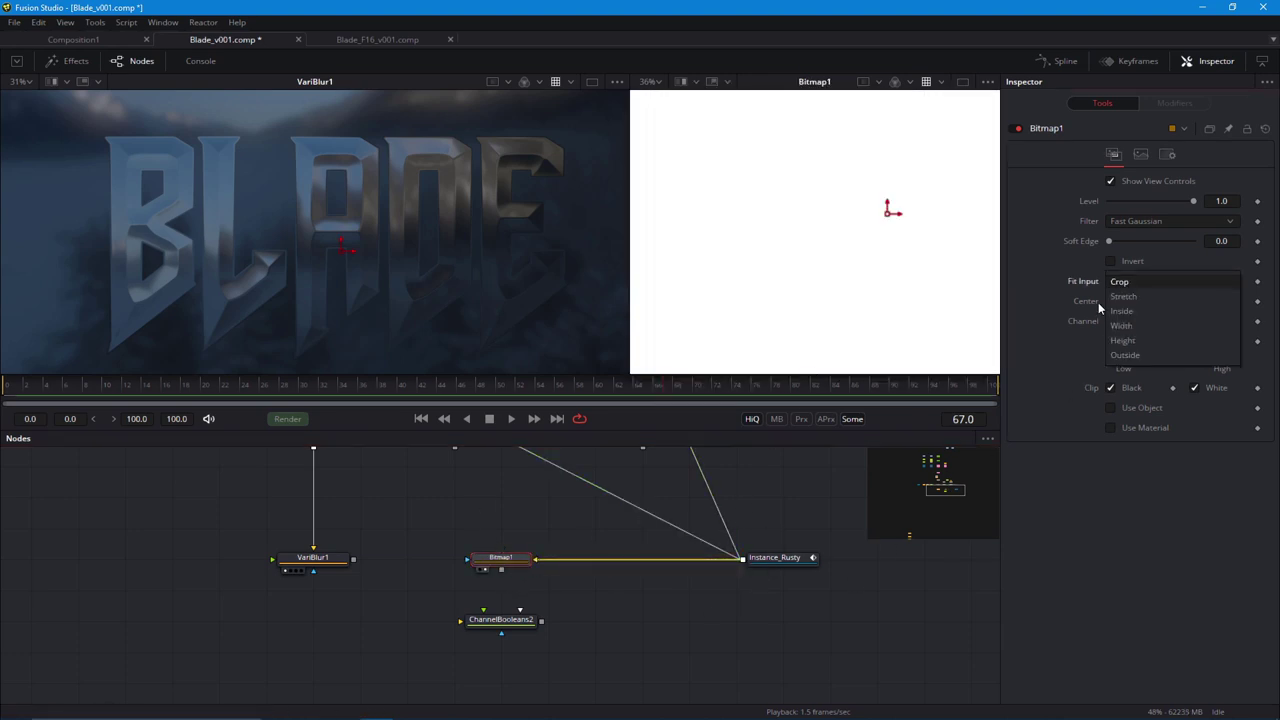
left_click(1090, 283)
left_click(1118, 324)
left_click(1126, 357)
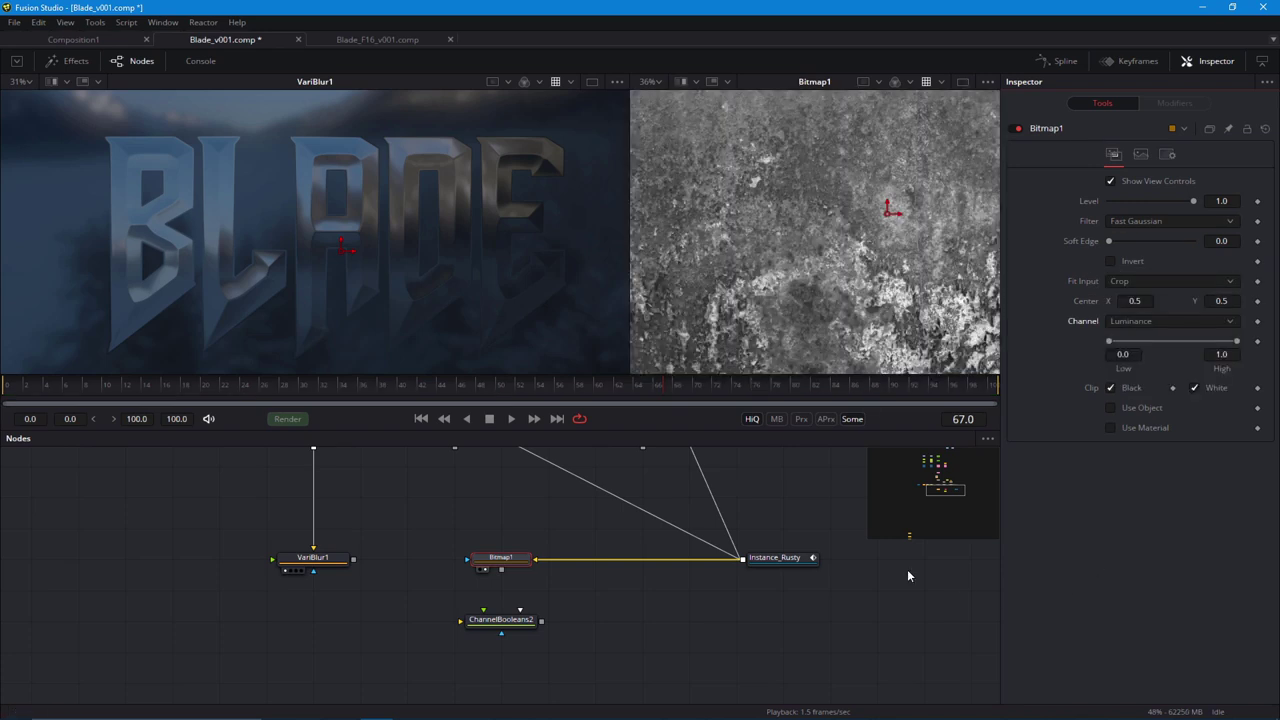
Connect Bitmap1 to VariBlur1's blur-map input and set VariBlur1's Blur Size to 10.
left_click_drag(455, 573, 698, 374)
left_click_drag(581, 521, 581, 557)
scroll(581, 557, "down", 4)
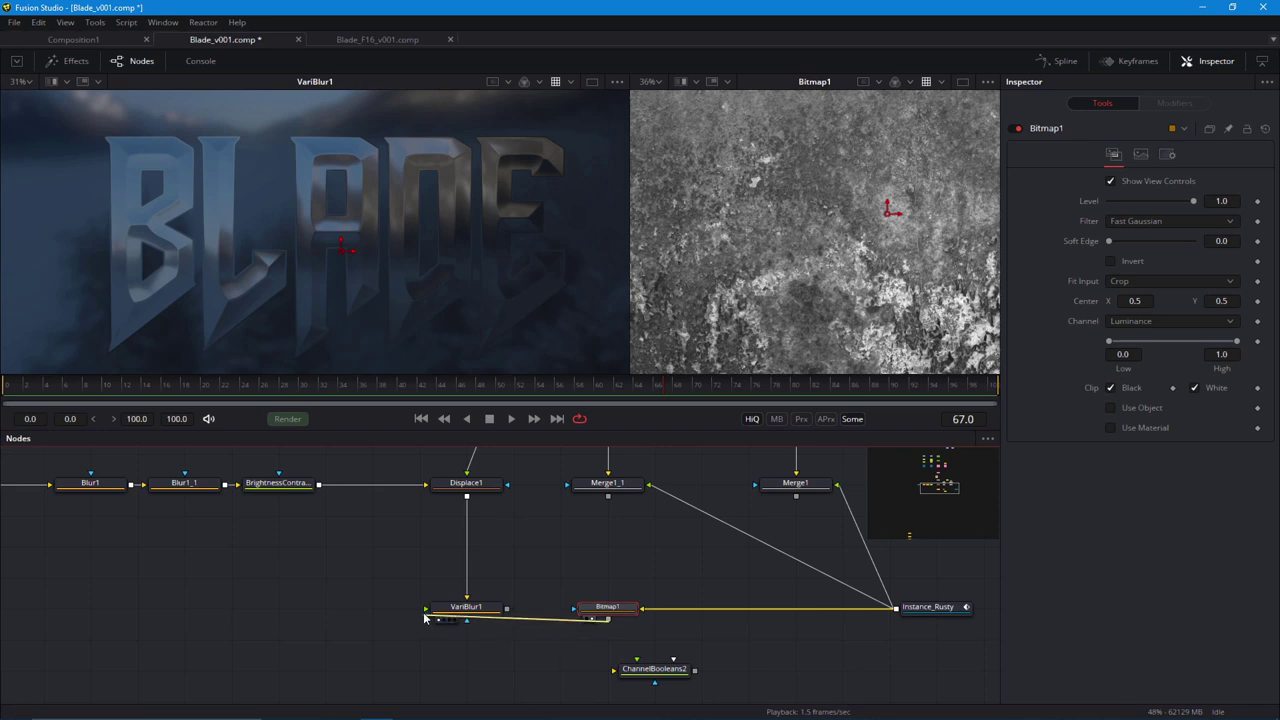
left_click_drag(512, 603, 538, 548)
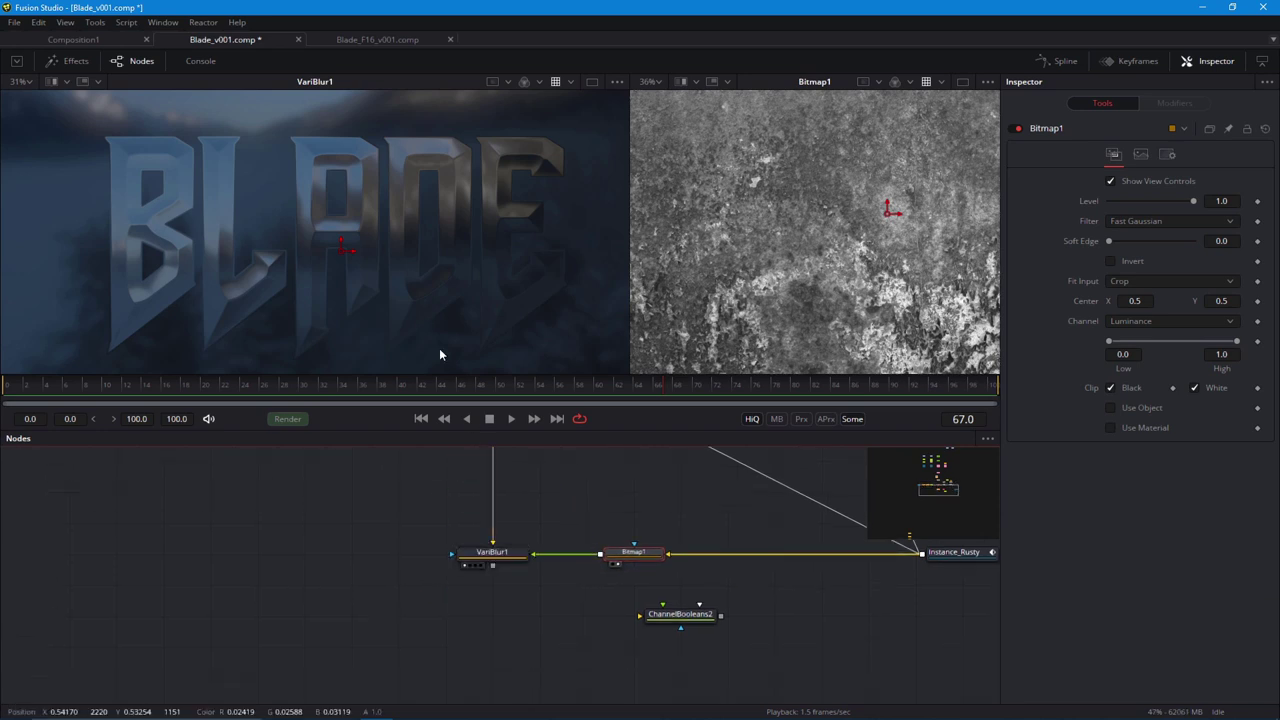
scroll(383, 314, "up", 1)
left_click_drag(337, 317, 385, 336)
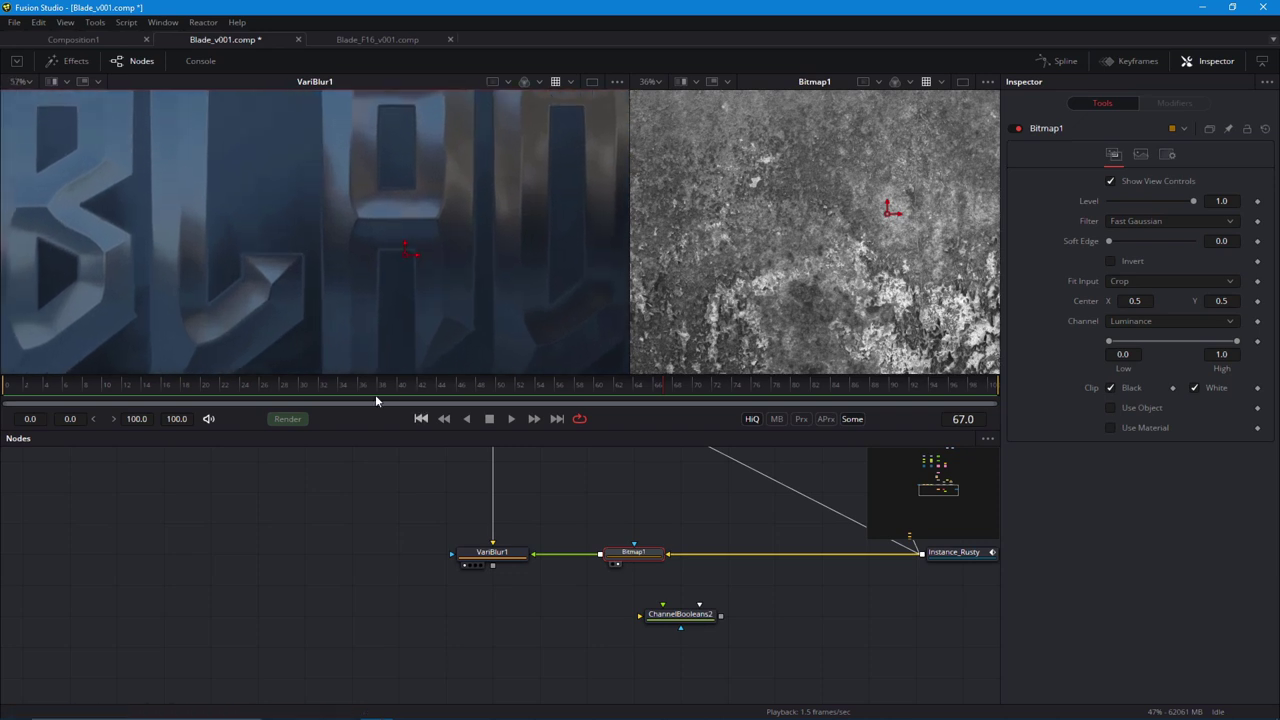
left_click(492, 552)
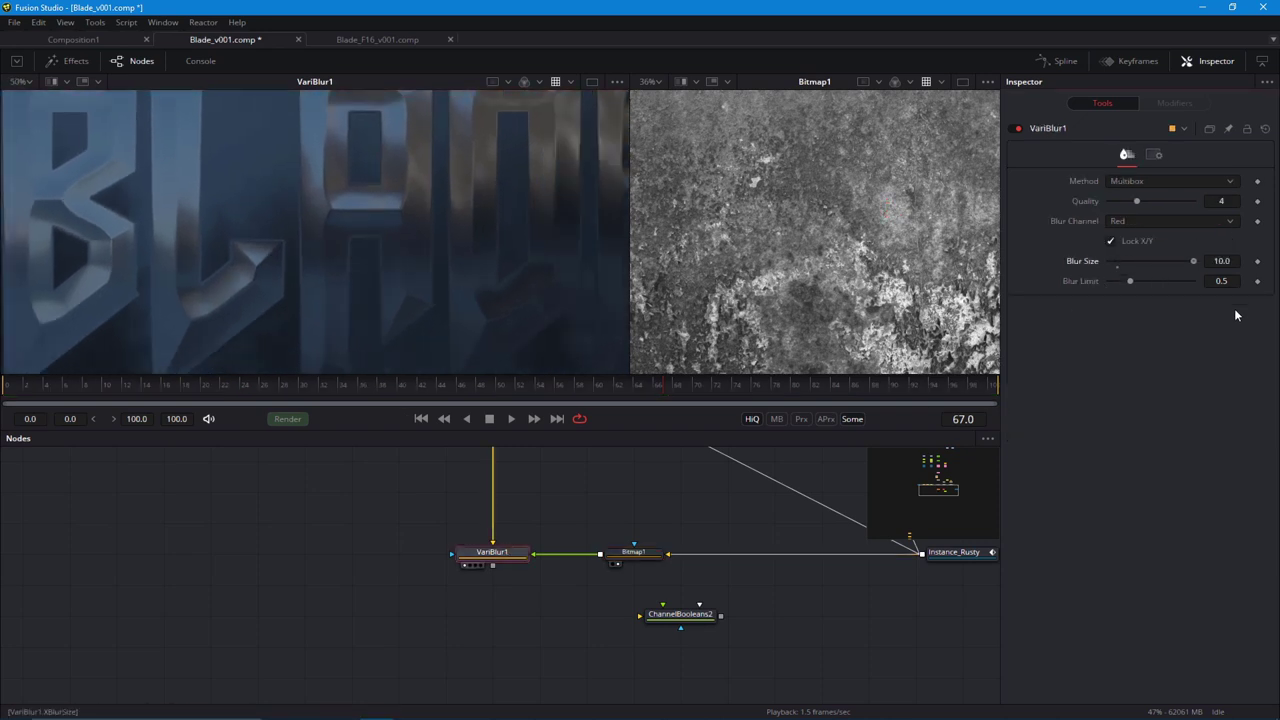
left_click_drag(541, 496, 547, 515)
scroll(324, 312, "down", 1)
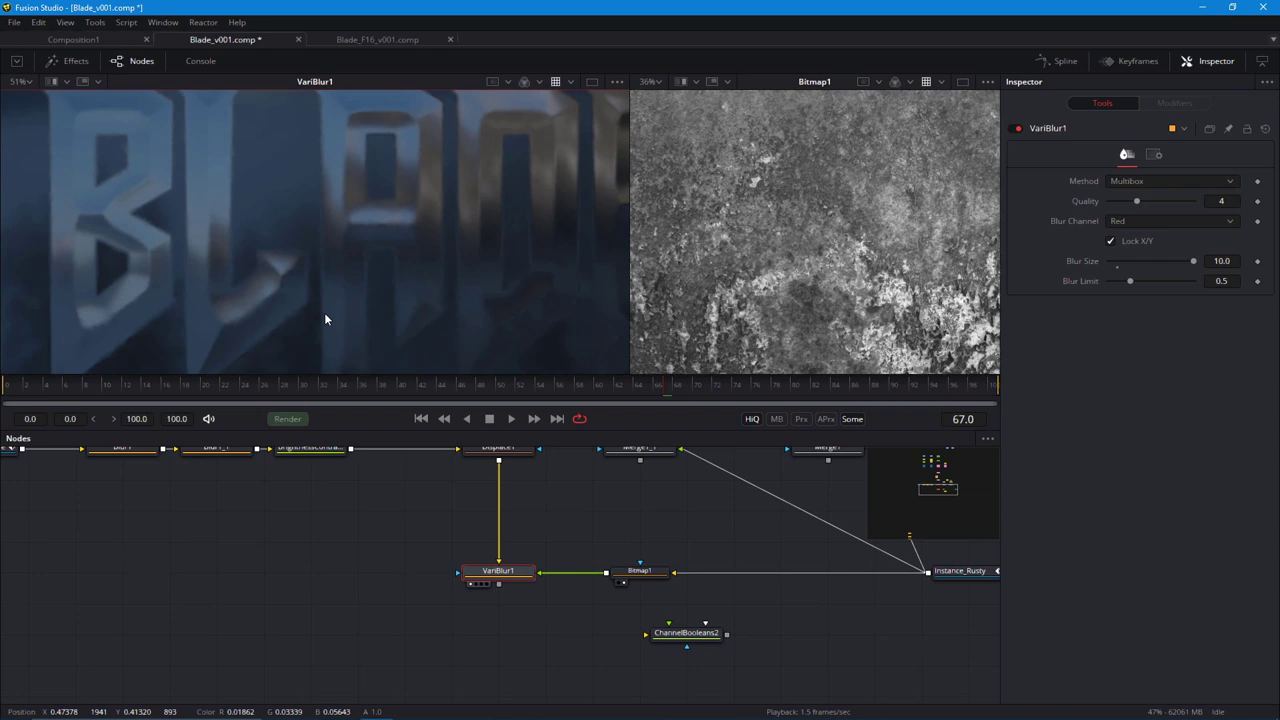
Increase Bitmap1's contrast by setting its range to Low 0.15 and High about 0.533.
left_click(641, 573)
left_click_drag(1112, 350, 1126, 347)
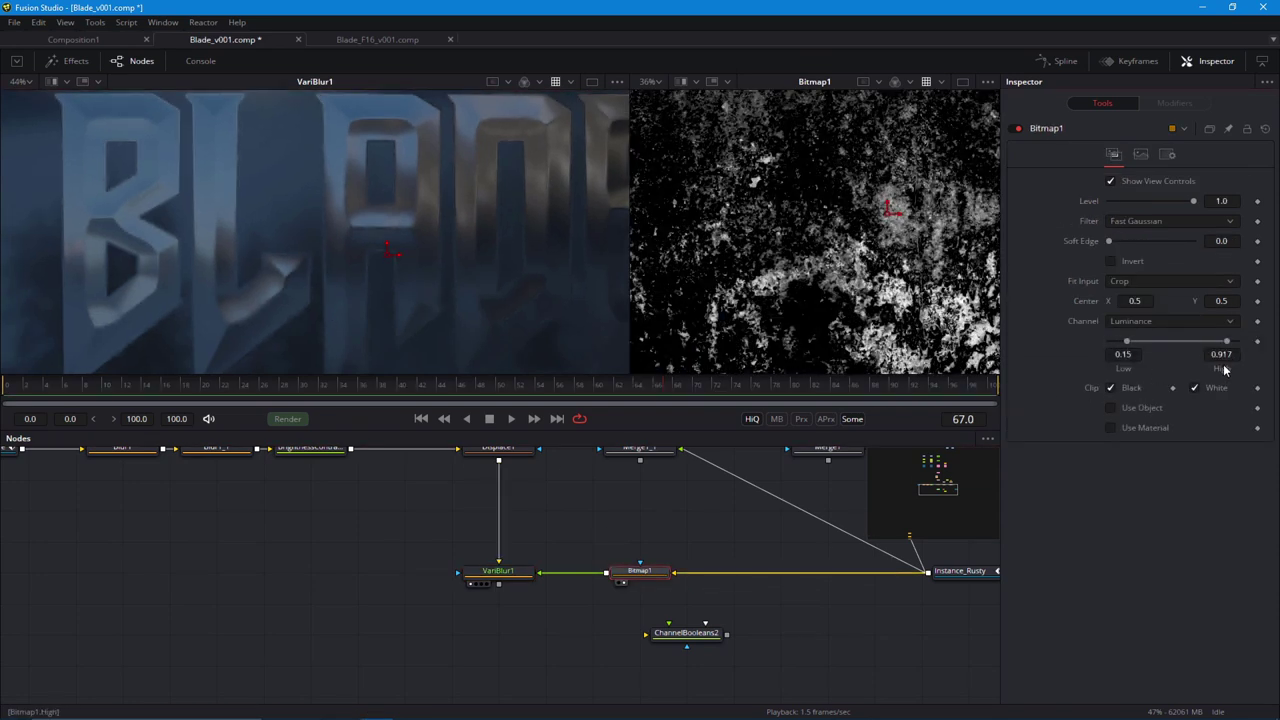
left_click_drag(1224, 346, 1203, 350)
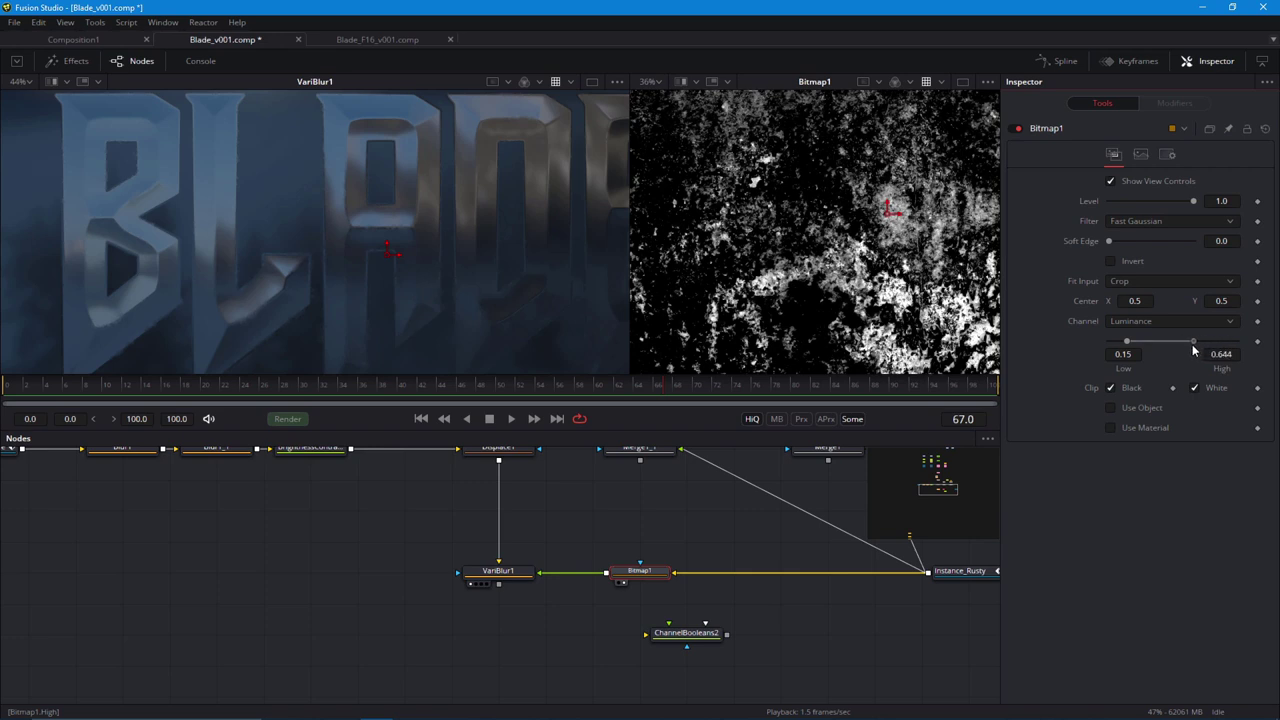
left_click_drag(1193, 349, 1137, 342)
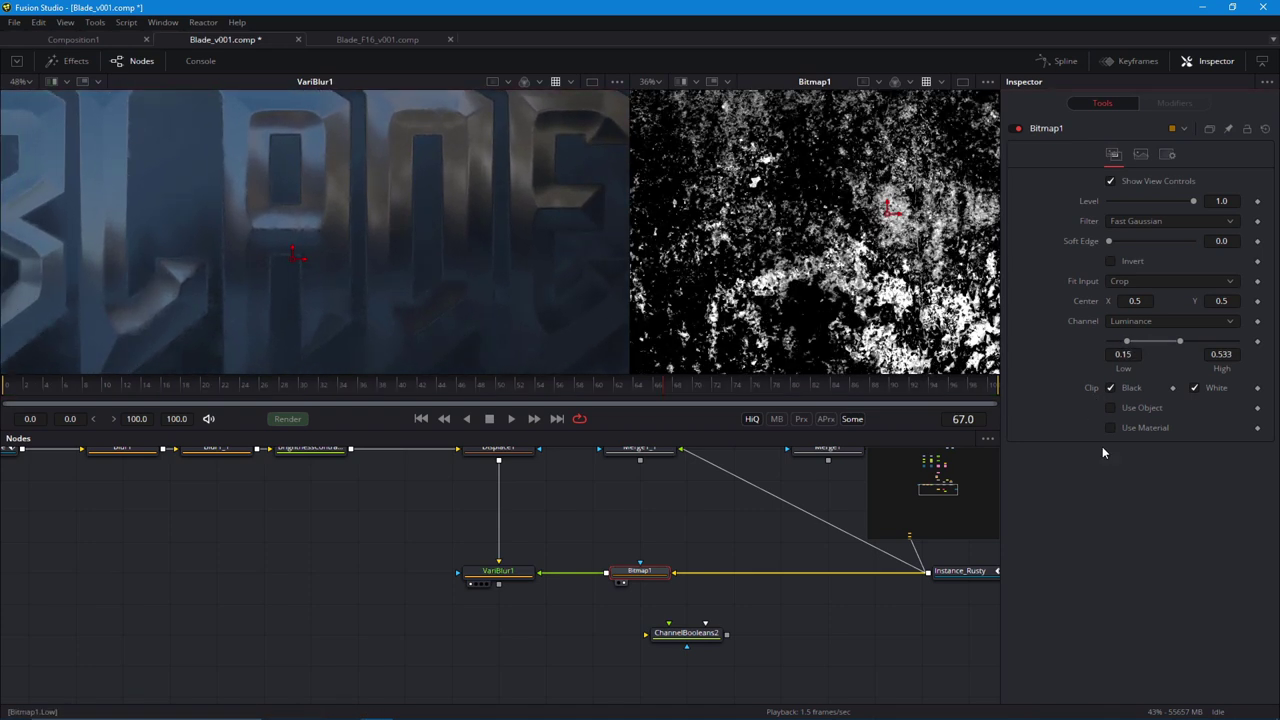
Raise VariBlur1's Blur Size to 30 and check the roughened letters.
left_click(497, 571)
left_click(1218, 263)
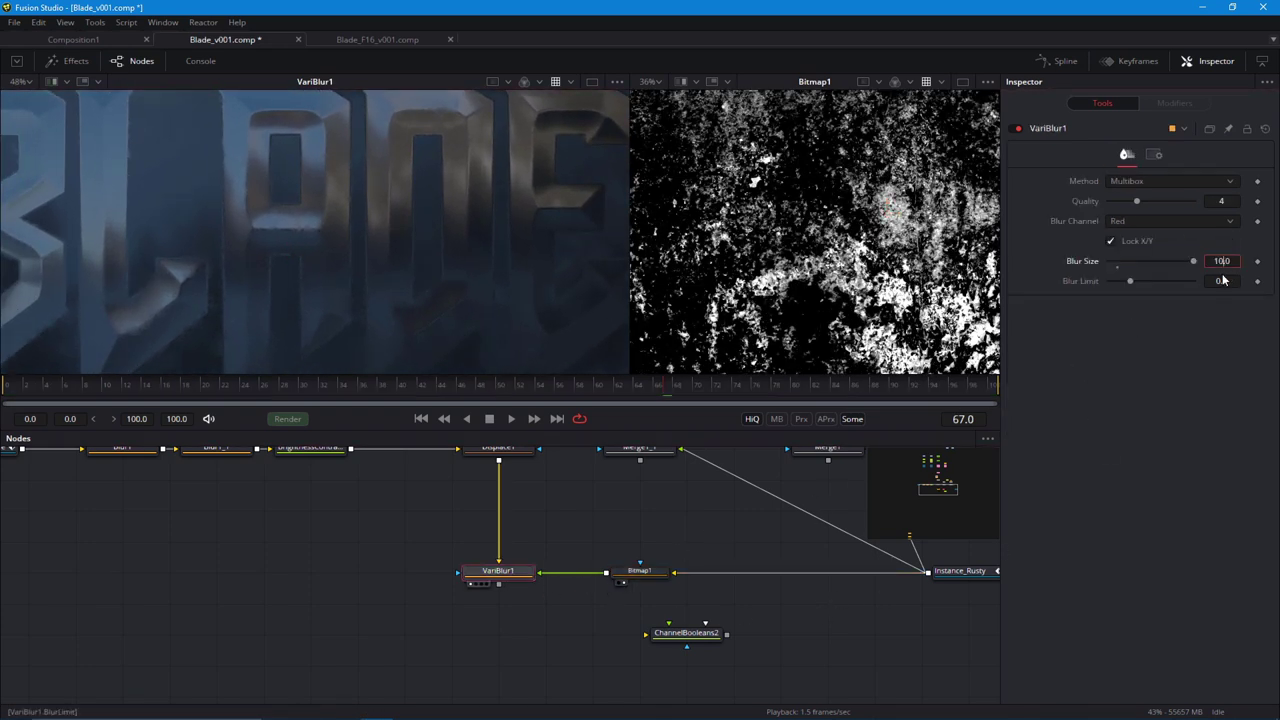
key("BackSpace")
type("30")
key("Return")
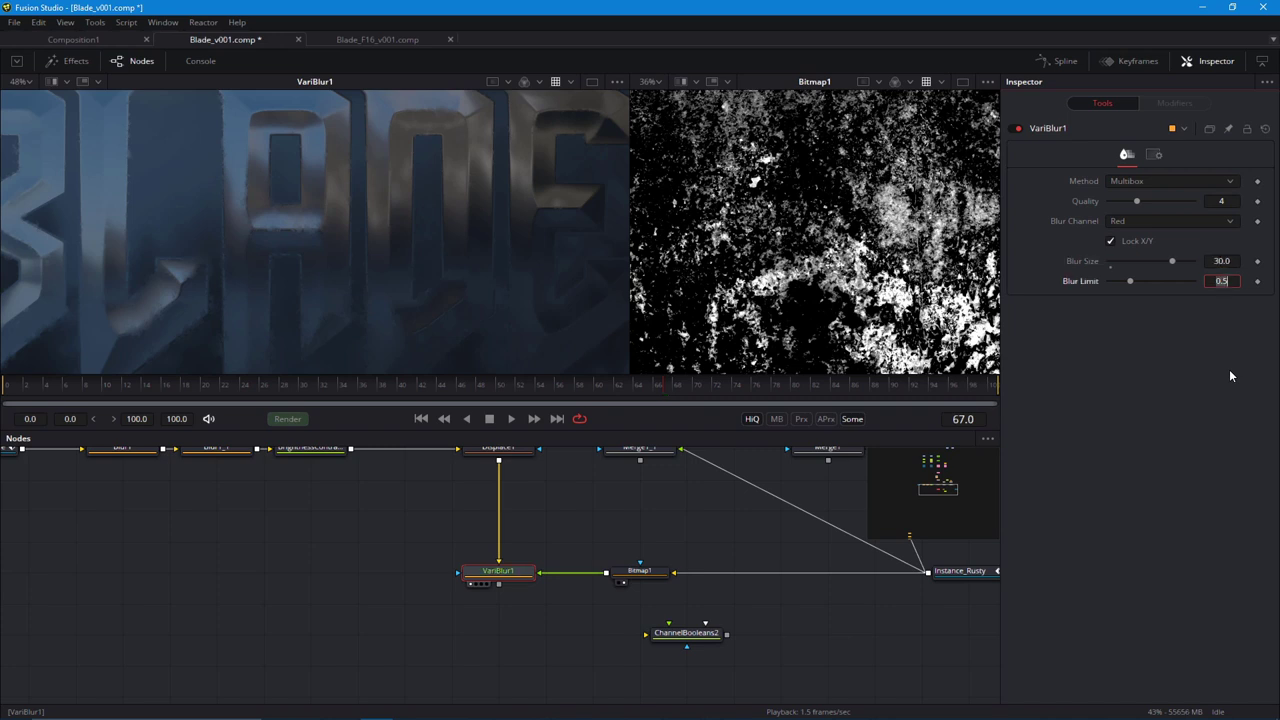
scroll(278, 325, "down", 3)
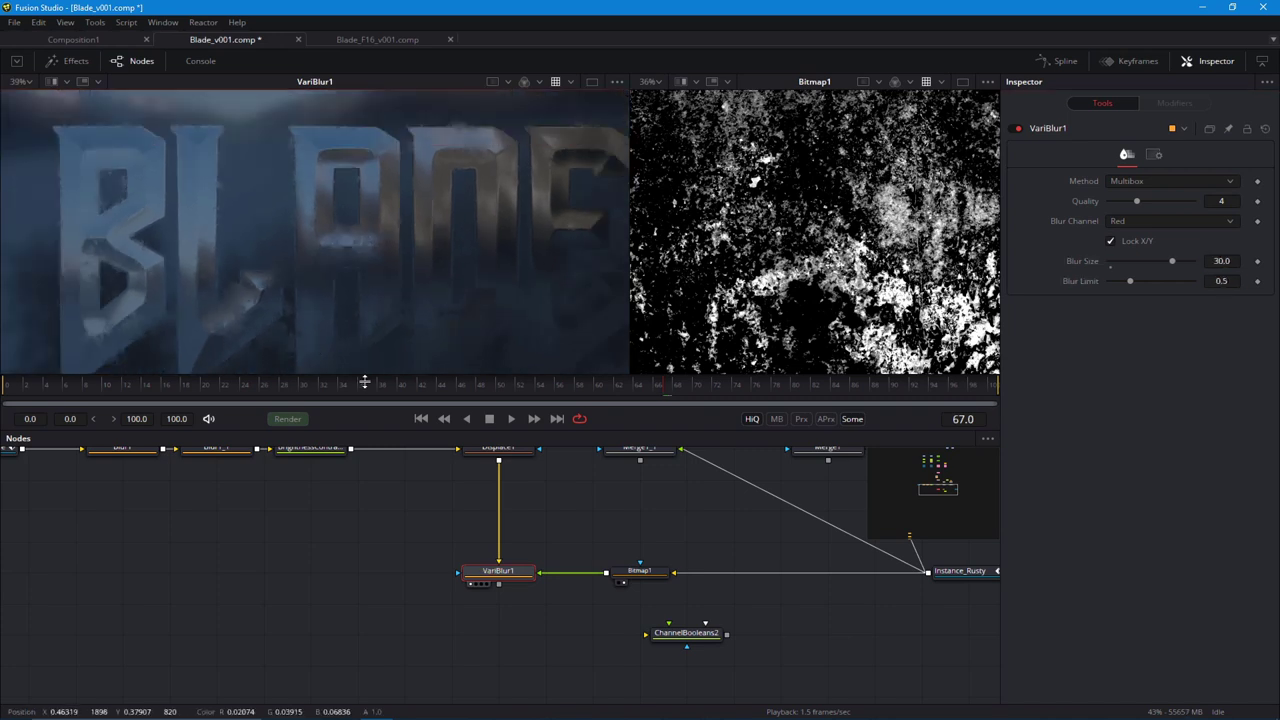
Delete the unused ChannelBooleans2 node from the flow.
left_click_drag(501, 573, 443, 534)
left_click(610, 597)
key("Delete")
scroll(450, 590, "down", 3)
left_click_drag(448, 606, 420, 560)
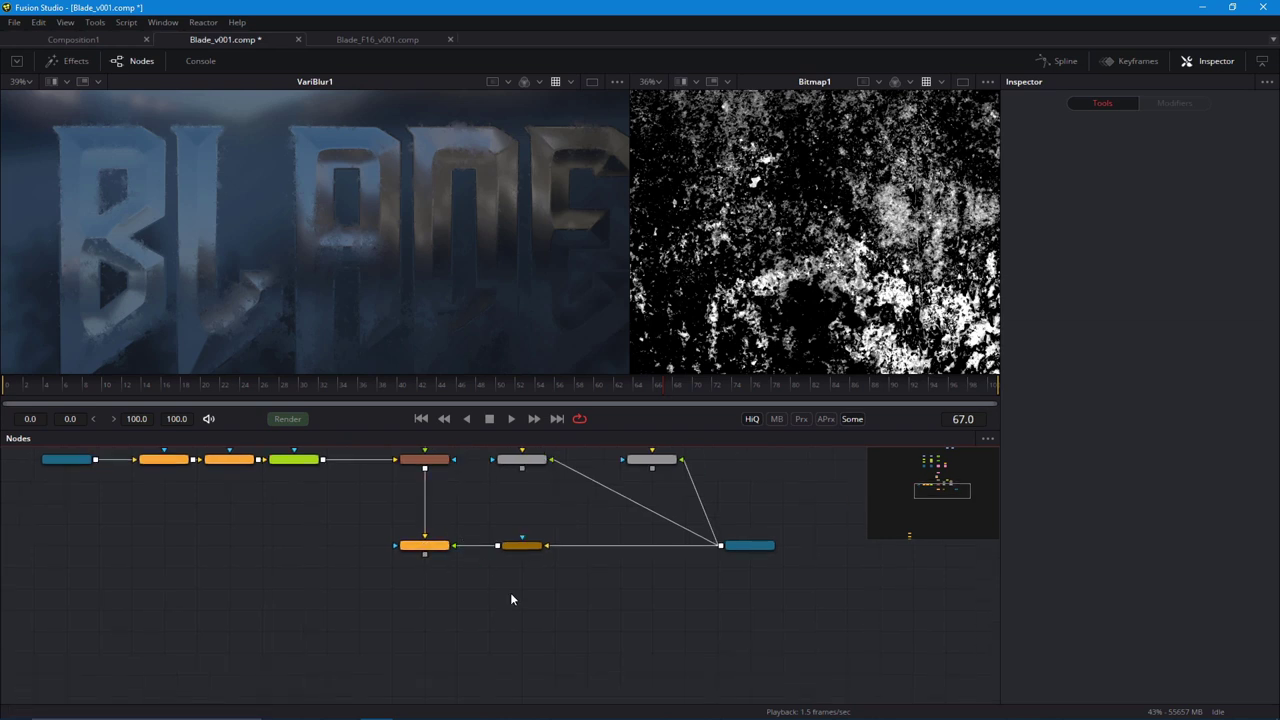
Add a Filter node and move it up near CreateBumpMap1.
key("shift+space")
type("filter")
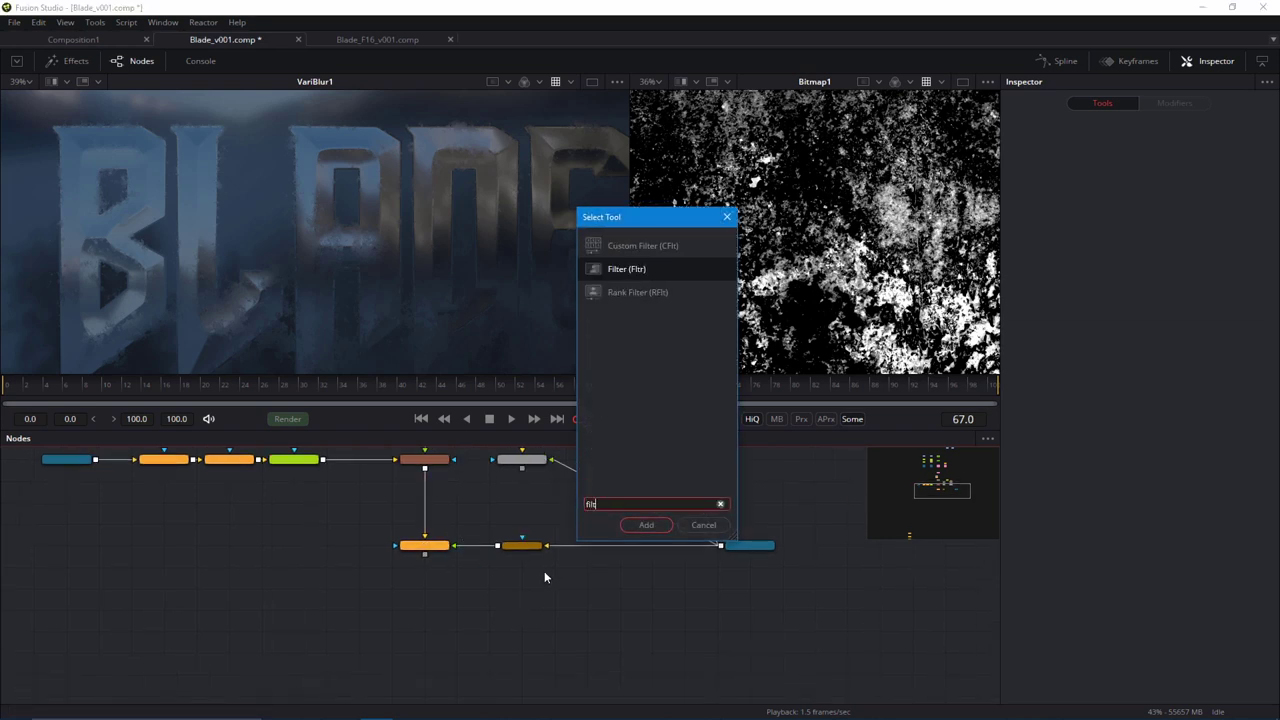
key("Return")
scroll(514, 637, "up", 5)
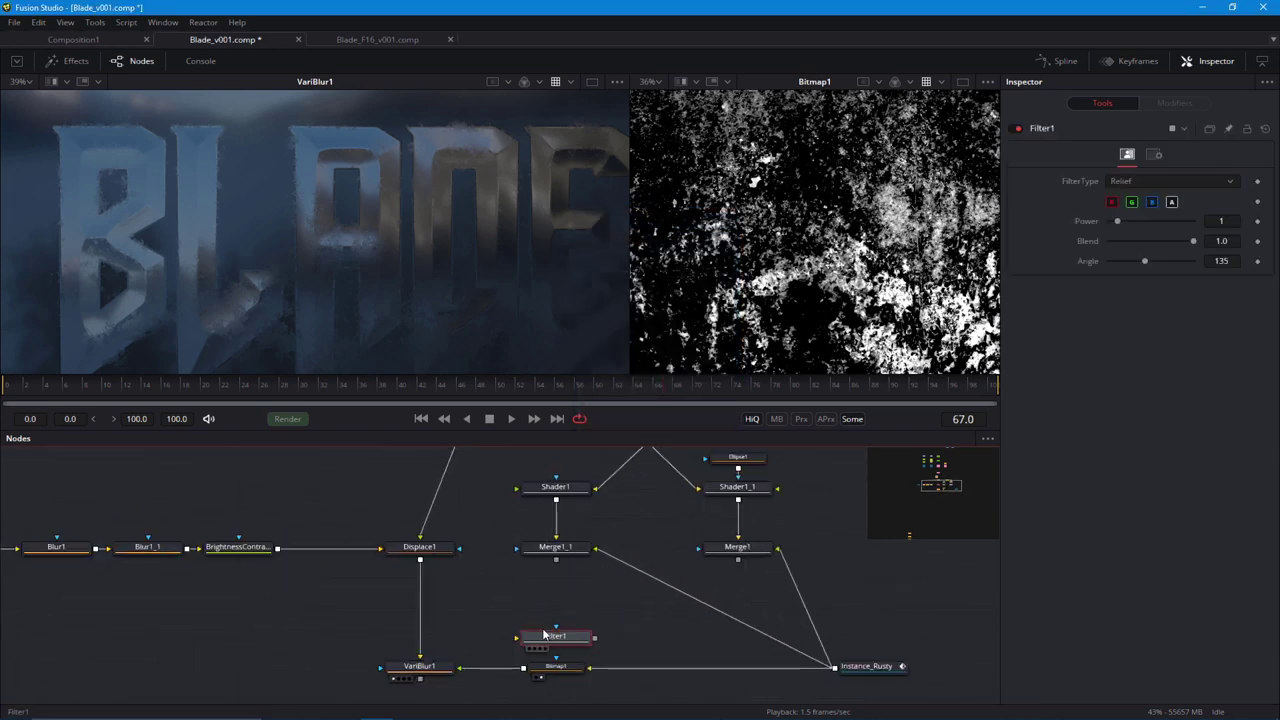
left_click_drag(459, 607, 499, 576)
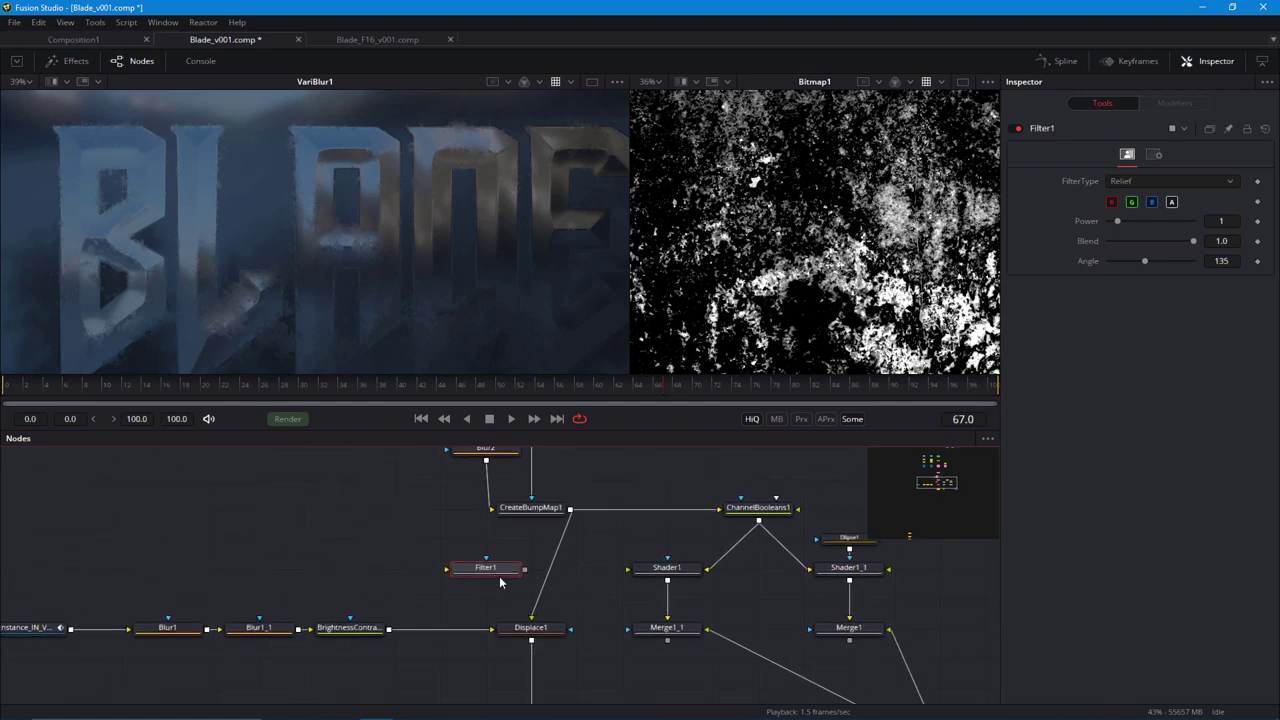
View CreateBumpMap1, connect its output to Filter1, and place Filter1 above the BrightnessContrast2 node.
left_click_drag(719, 270, 721, 273)
left_click_drag(572, 509, 965, 604)
scroll(520, 583, "down", 6)
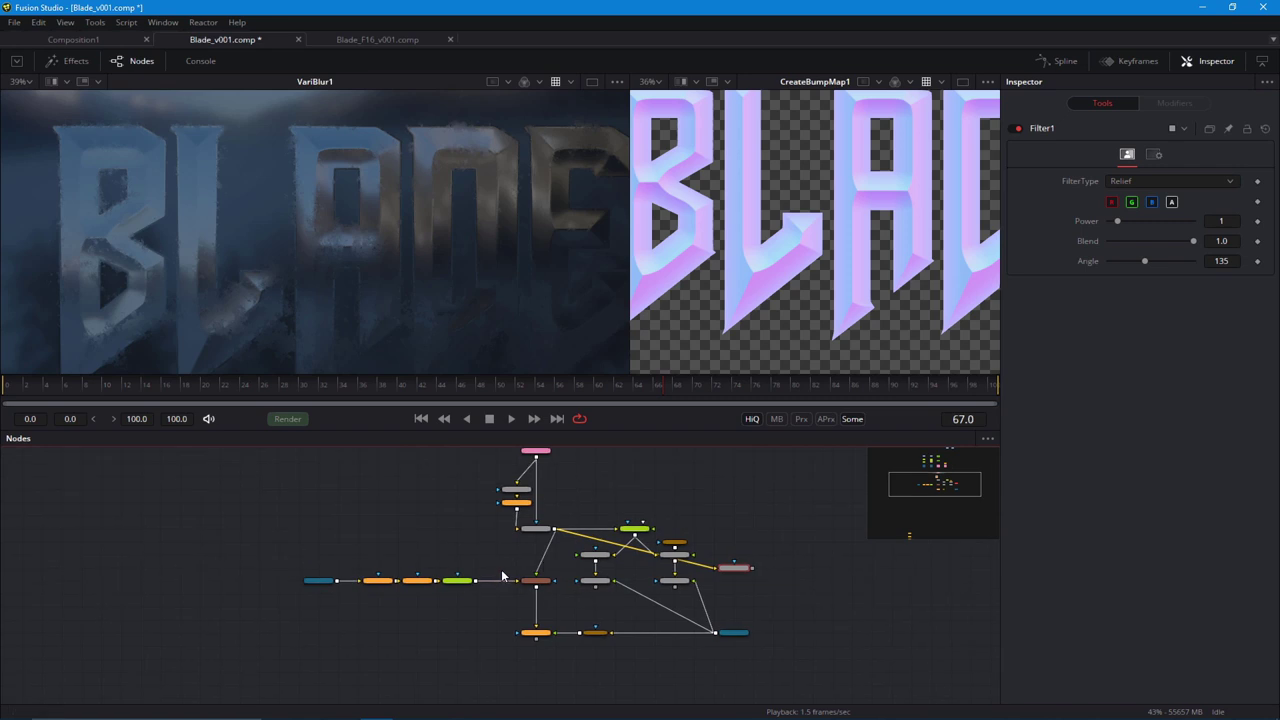
left_click_drag(722, 568, 422, 543)
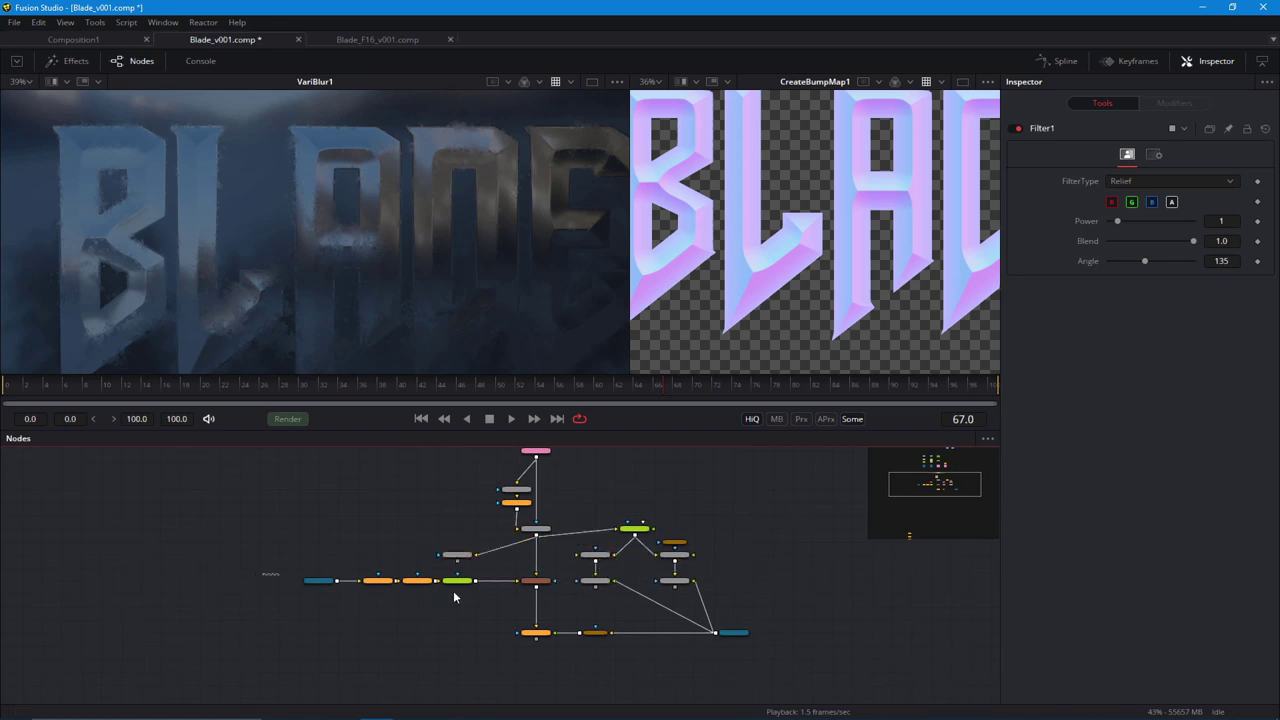
Insert a pipe router into the connection from CreateBumpMap1 to Filter1 and position it above Filter1.
left_click_drag(454, 592, 360, 582)
scroll(436, 605, "up", 4)
left_click_drag(477, 520, 443, 538)
left_click(523, 520, "alt")
left_click_drag(523, 520, 463, 506)
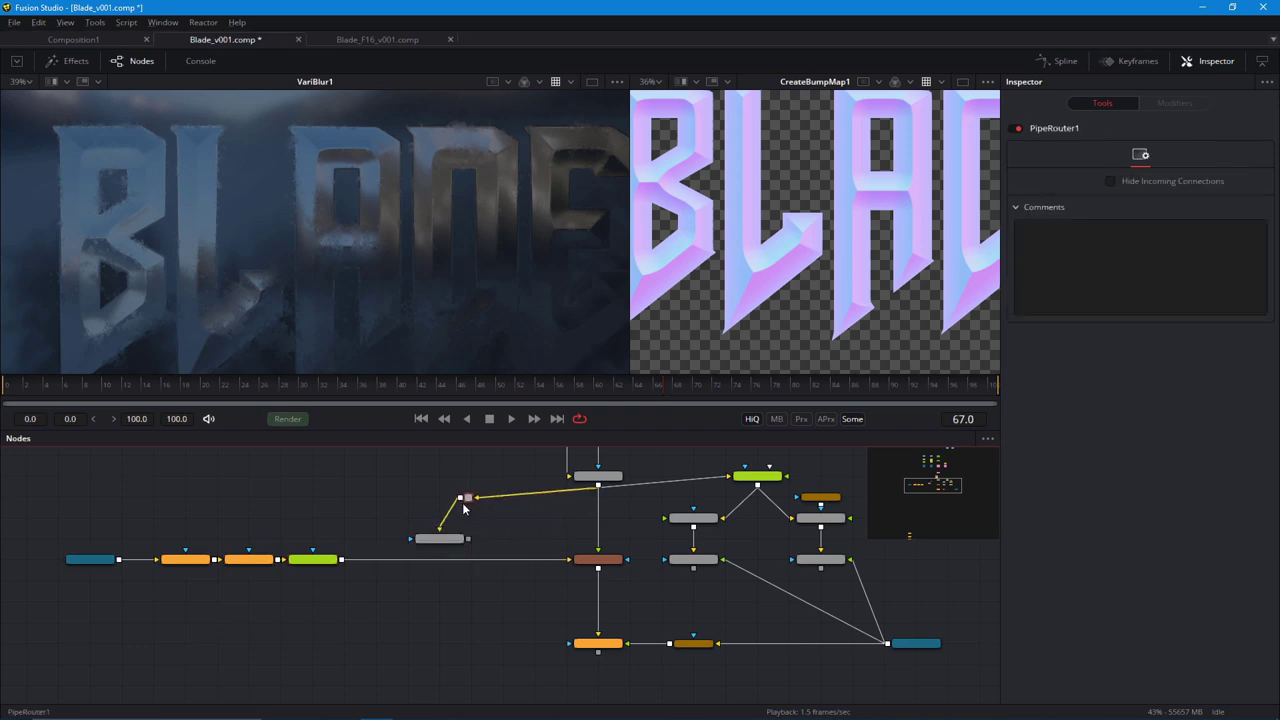
Move Filter1 down beside VariBlur1 and view it in the second viewer.
scroll(461, 502, "down", 2)
left_click(479, 567)
scroll(470, 610, "up", 3)
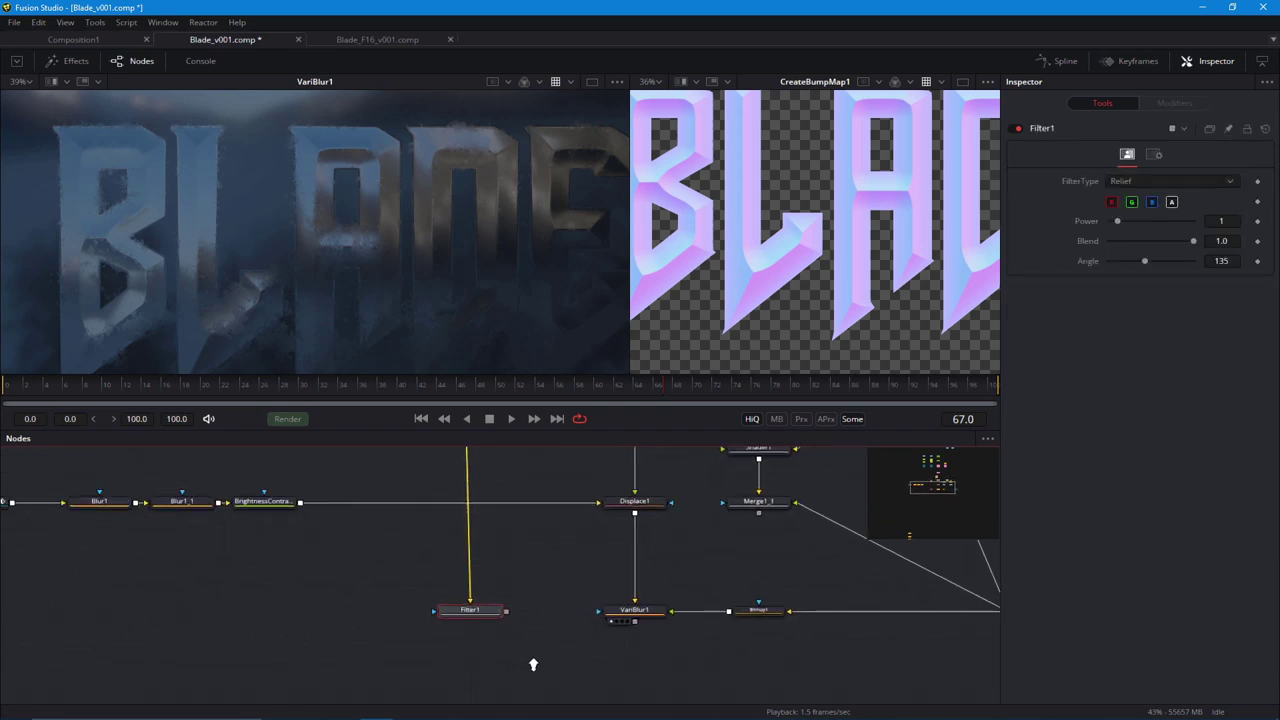
key("2")
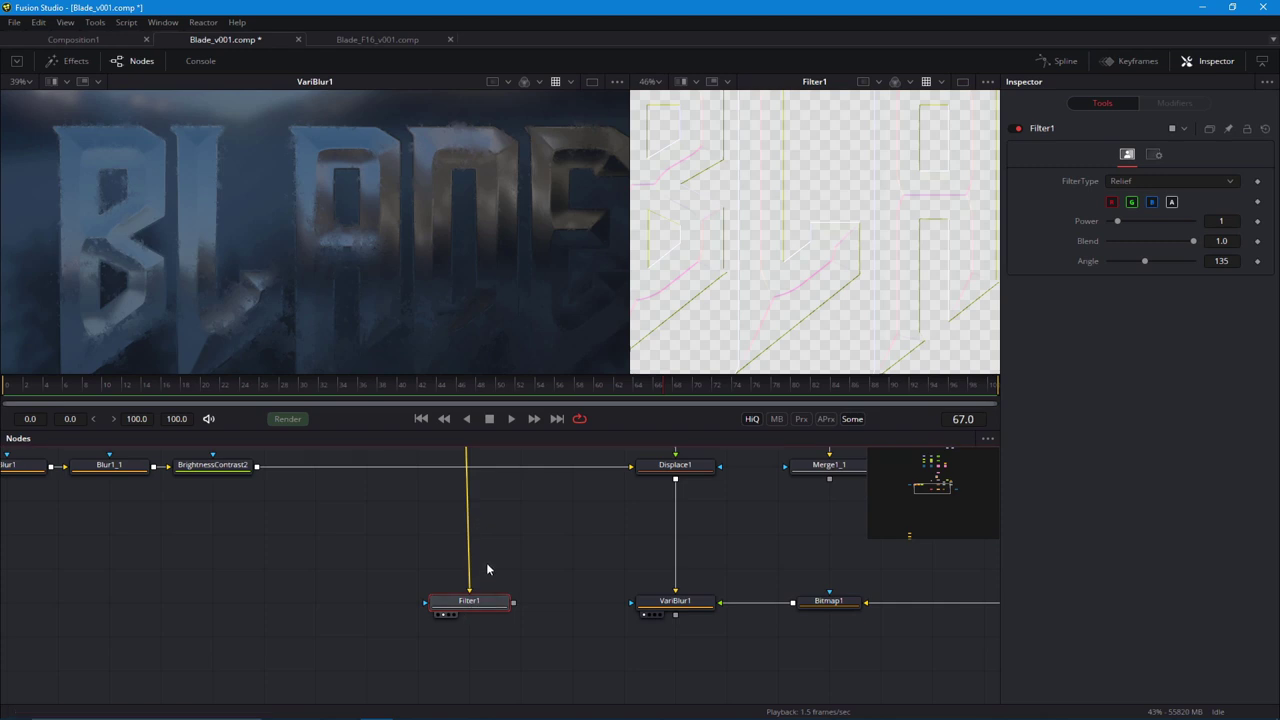
Set Filter1's filter type to Sobel.
left_click(1118, 184)
left_click(1118, 228)
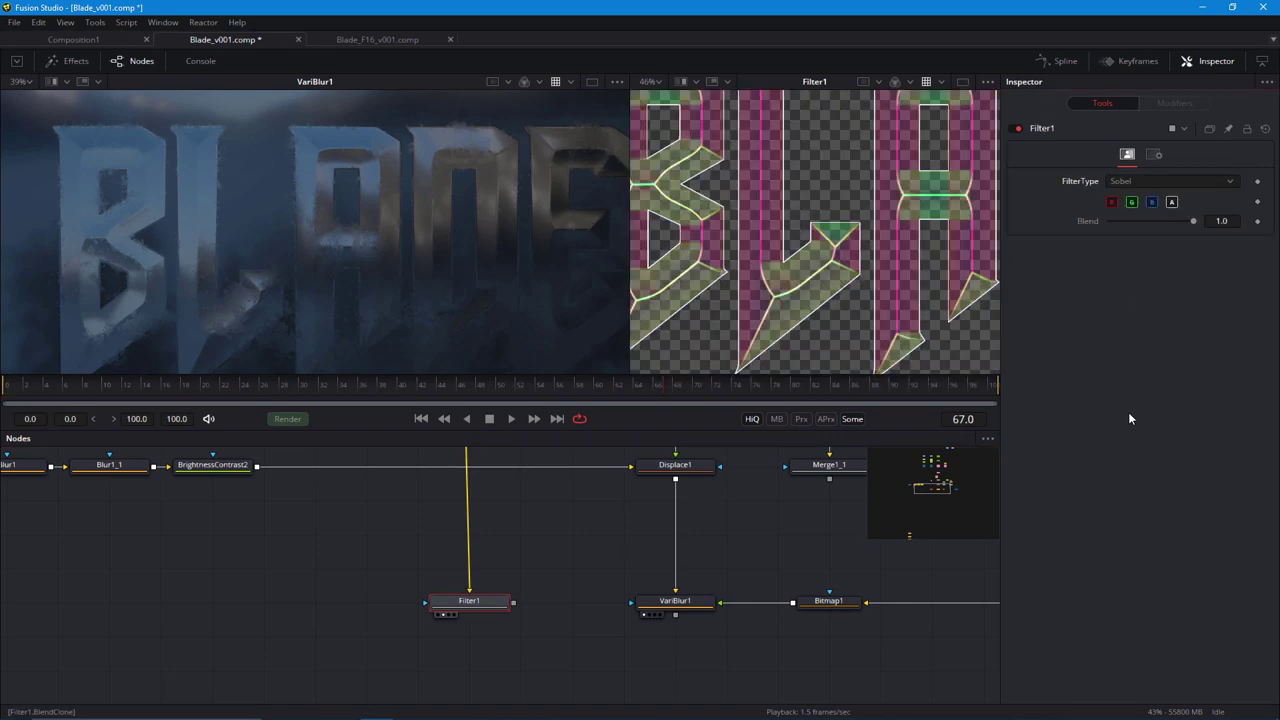
key("shift+space")
type("filt")
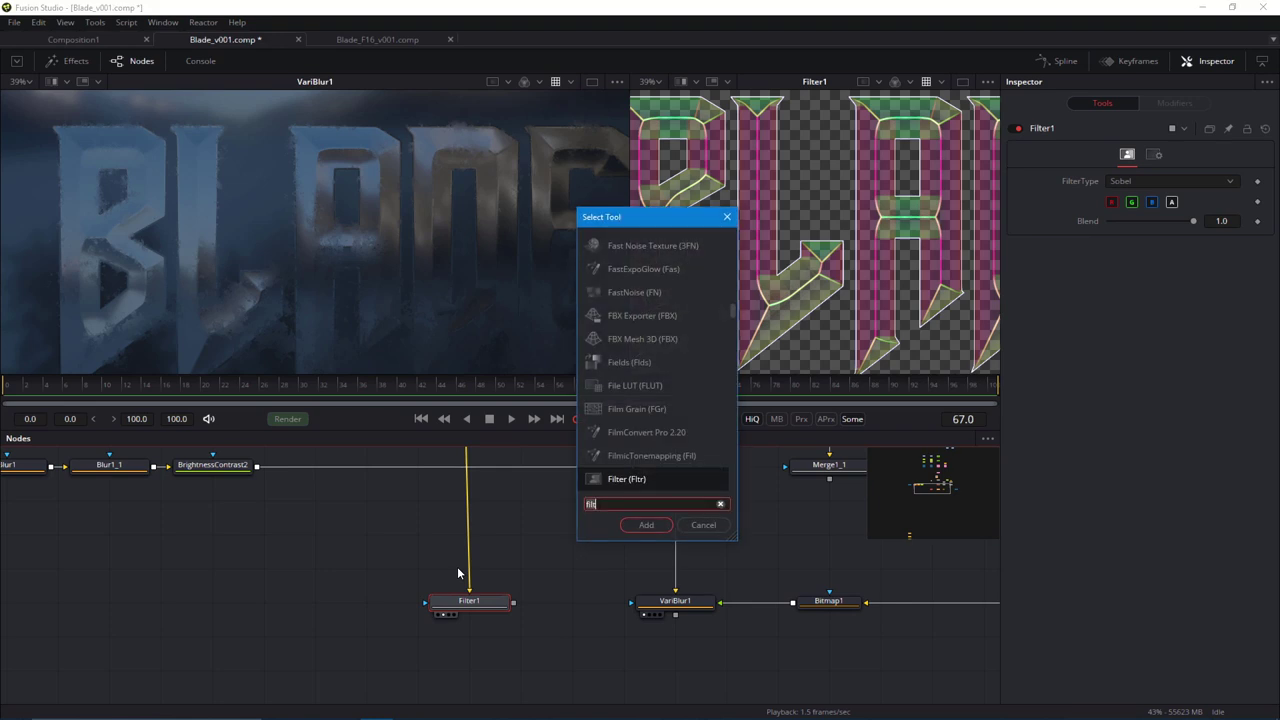
left_click(692, 525)
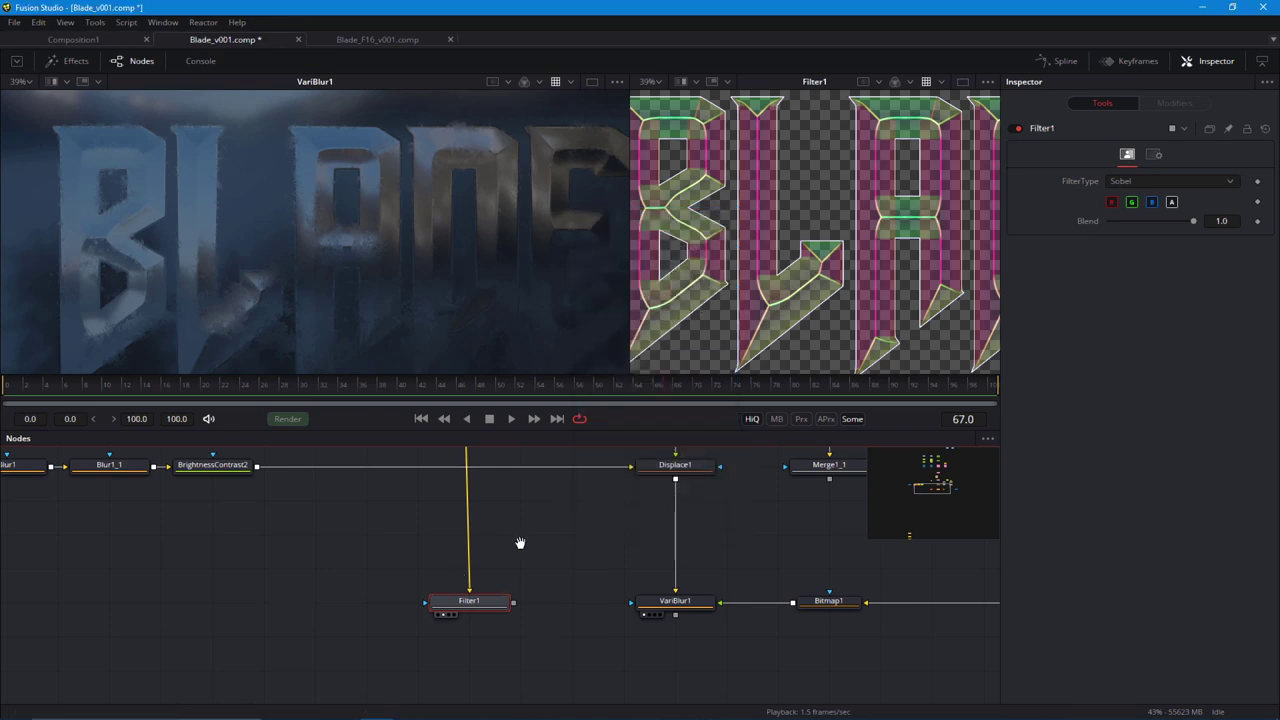
Compare the CreateBumpMap1 output with the Filter1 edge result in the second viewer.
left_click_drag(520, 543, 567, 671)
left_click_drag(668, 503, 549, 552)
left_click_drag(603, 508, 744, 304)
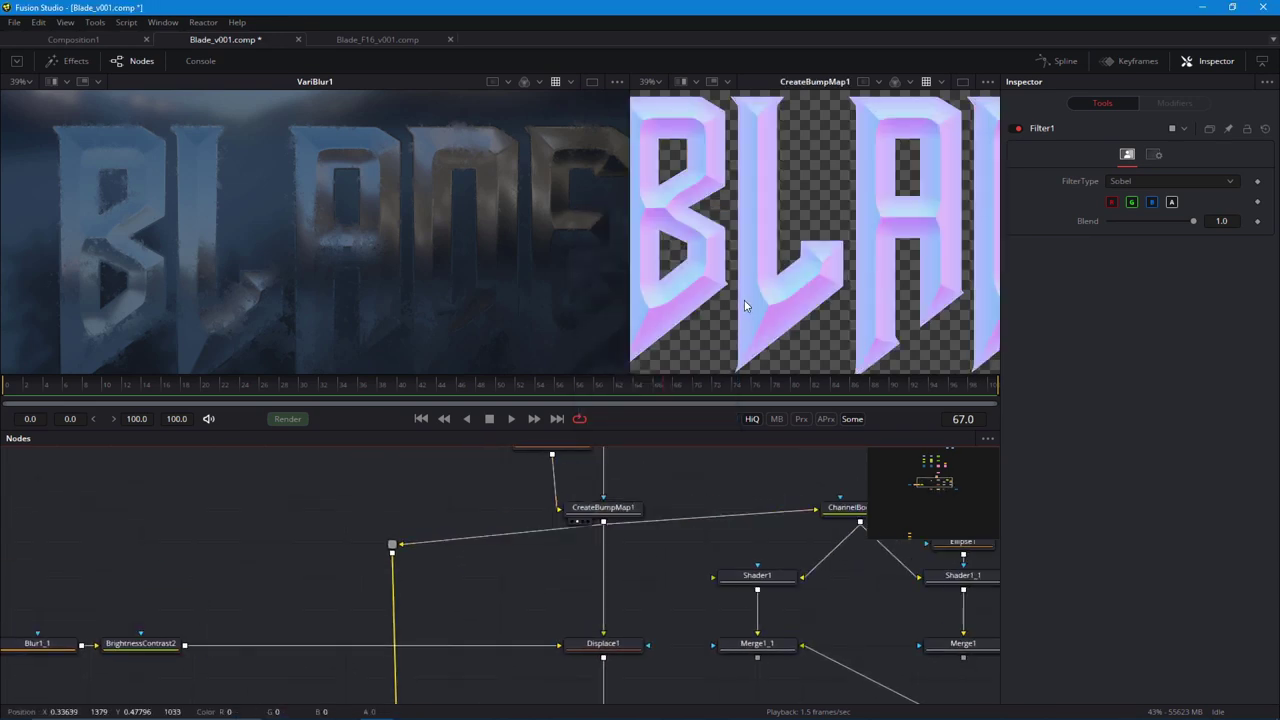
left_click_drag(394, 692, 571, 497)
left_click_drag(574, 563, 697, 291)
scroll(700, 280, "up", 3)
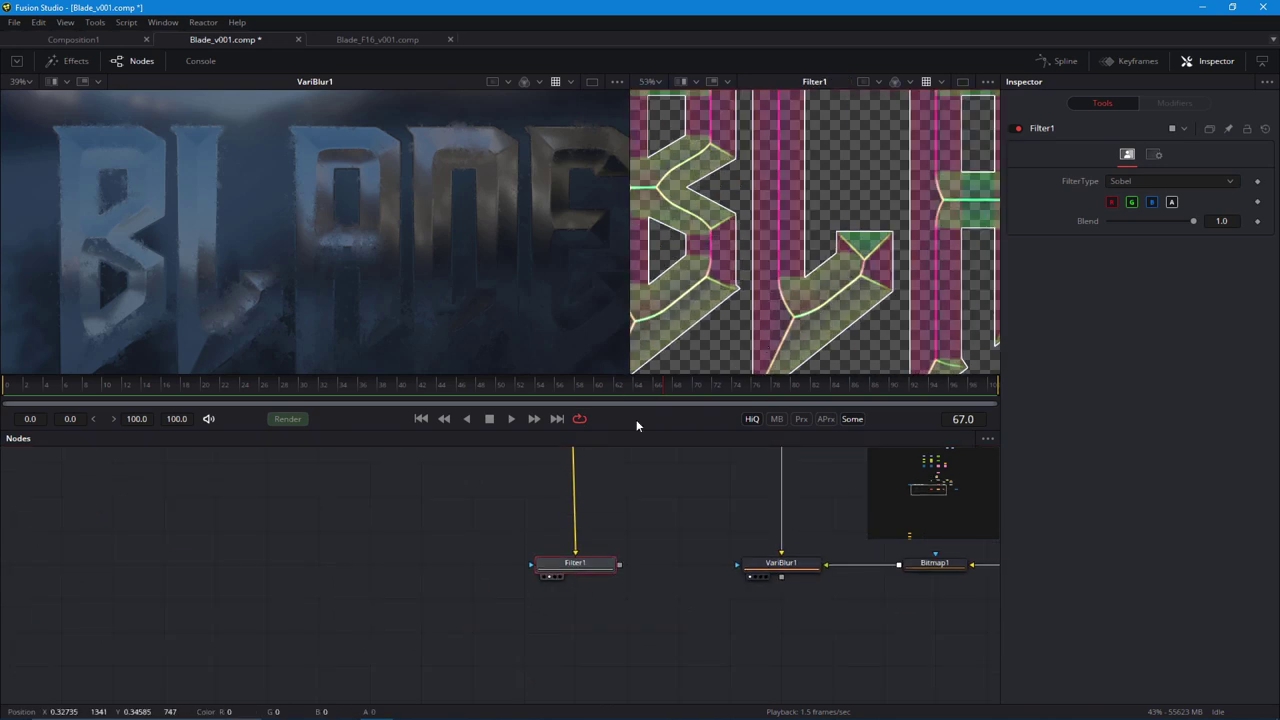
Add a Bitmap node below Filter1, feed it from Filter1's output, and view it in the second viewer.
left_click_drag(571, 565, 576, 556)
key("shift+space")
type("bmp")
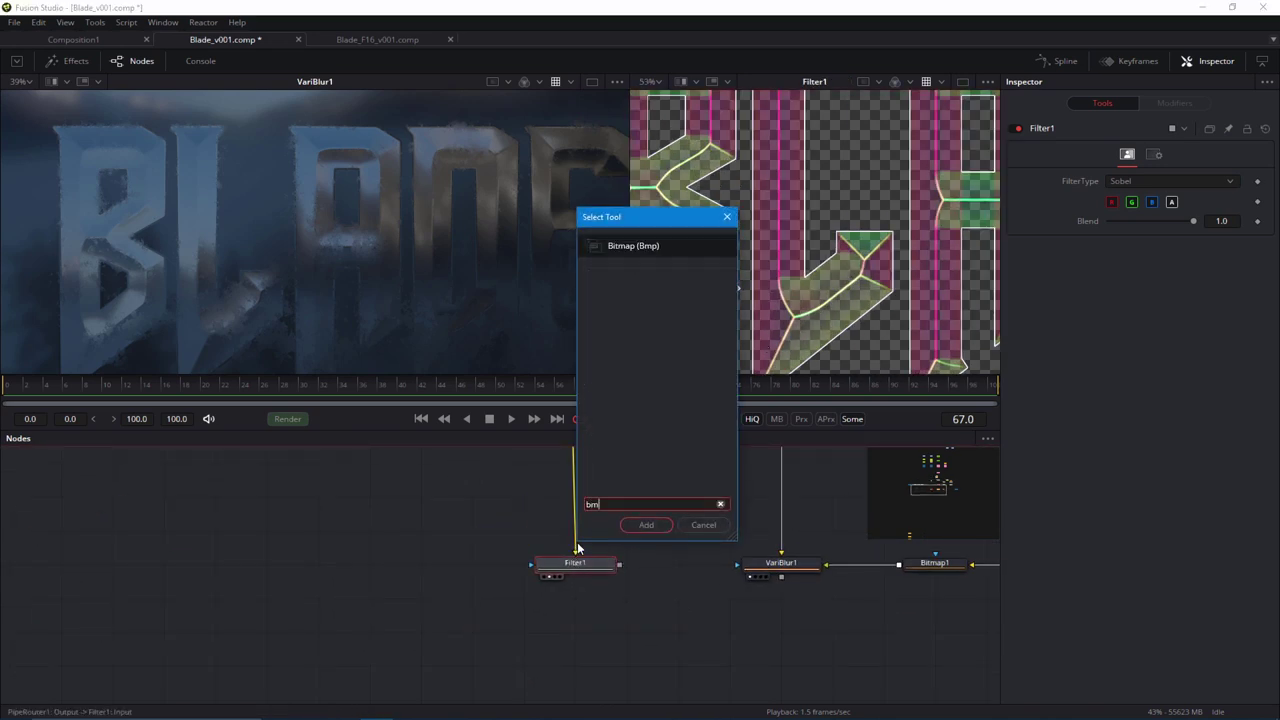
key("Return")
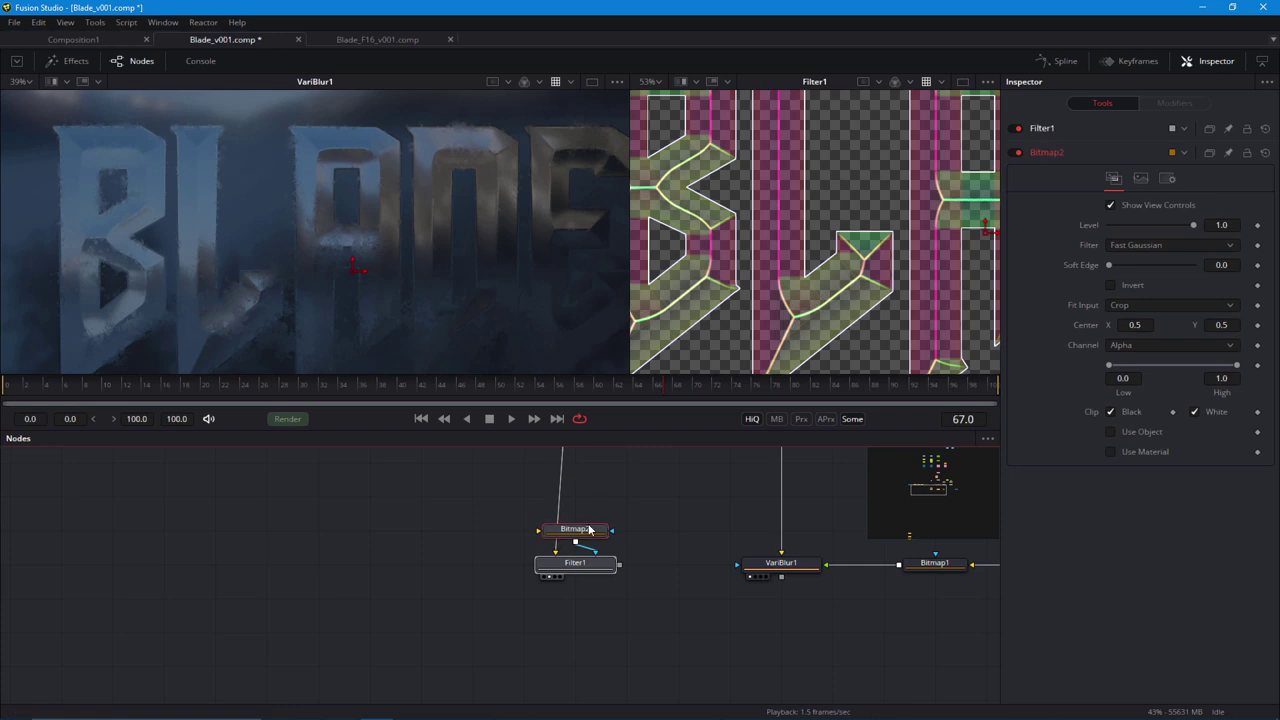
left_click_drag(589, 529, 608, 622)
left_click_drag(620, 566, 540, 636)
left_click_drag(565, 631, 723, 341)
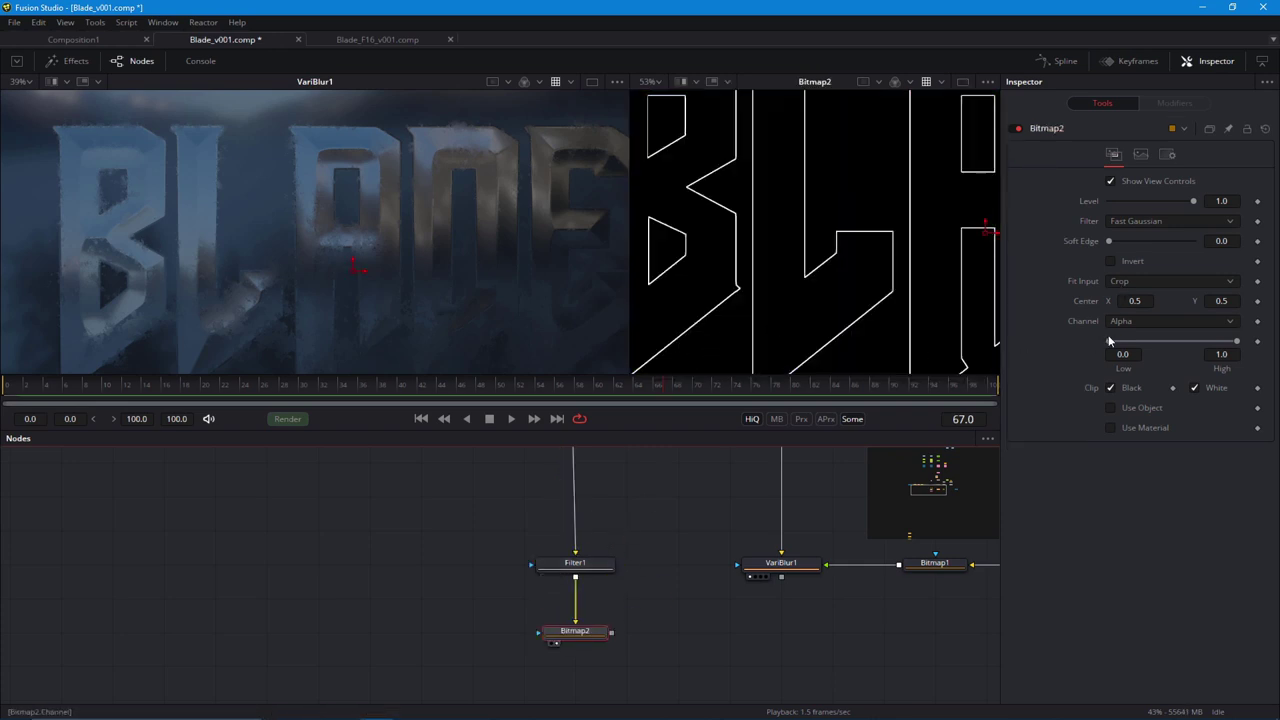
Try Saturation as Bitmap2's channel with the low threshold at 0.494.
left_click(1130, 321)
left_click(1114, 385)
left_click_drag(1109, 341, 1165, 348)
Widen the second viewer and reconnect Filter1's output to Bitmap2 while viewing Bitmap2.
left_click_drag(575, 563, 693, 303)
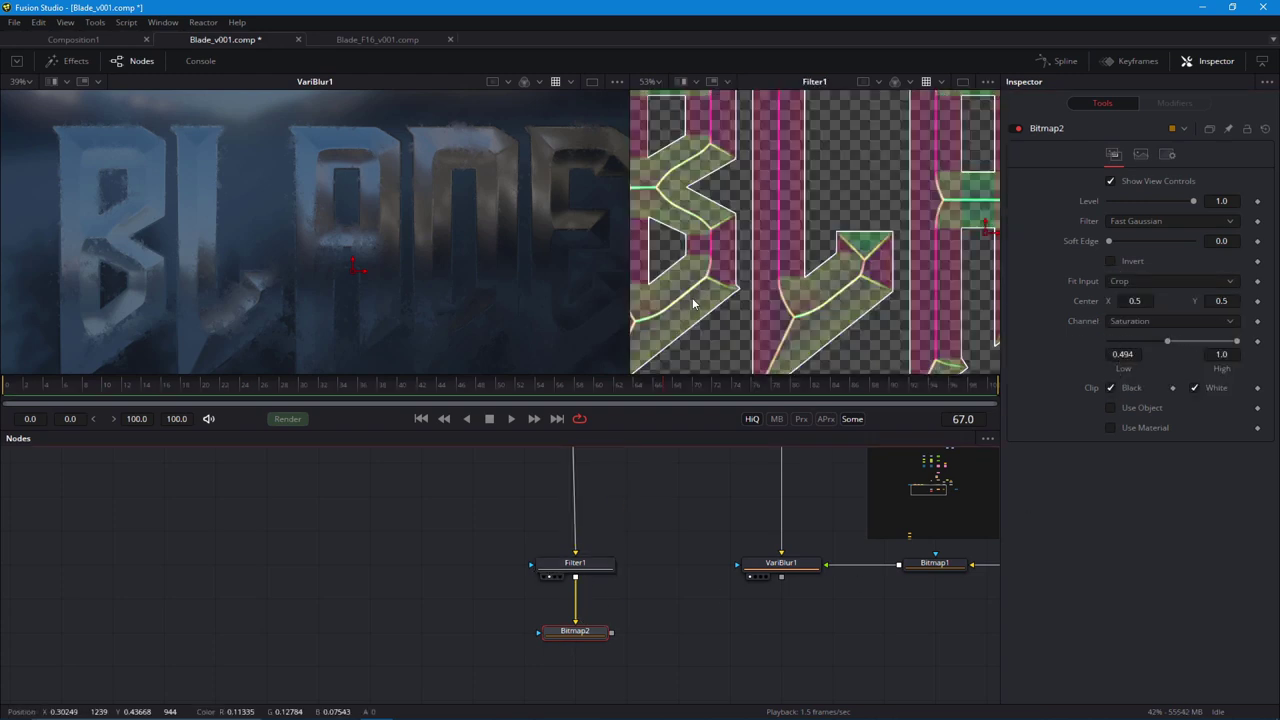
left_click_drag(609, 294, 466, 294)
left_click_drag(575, 631, 730, 230)
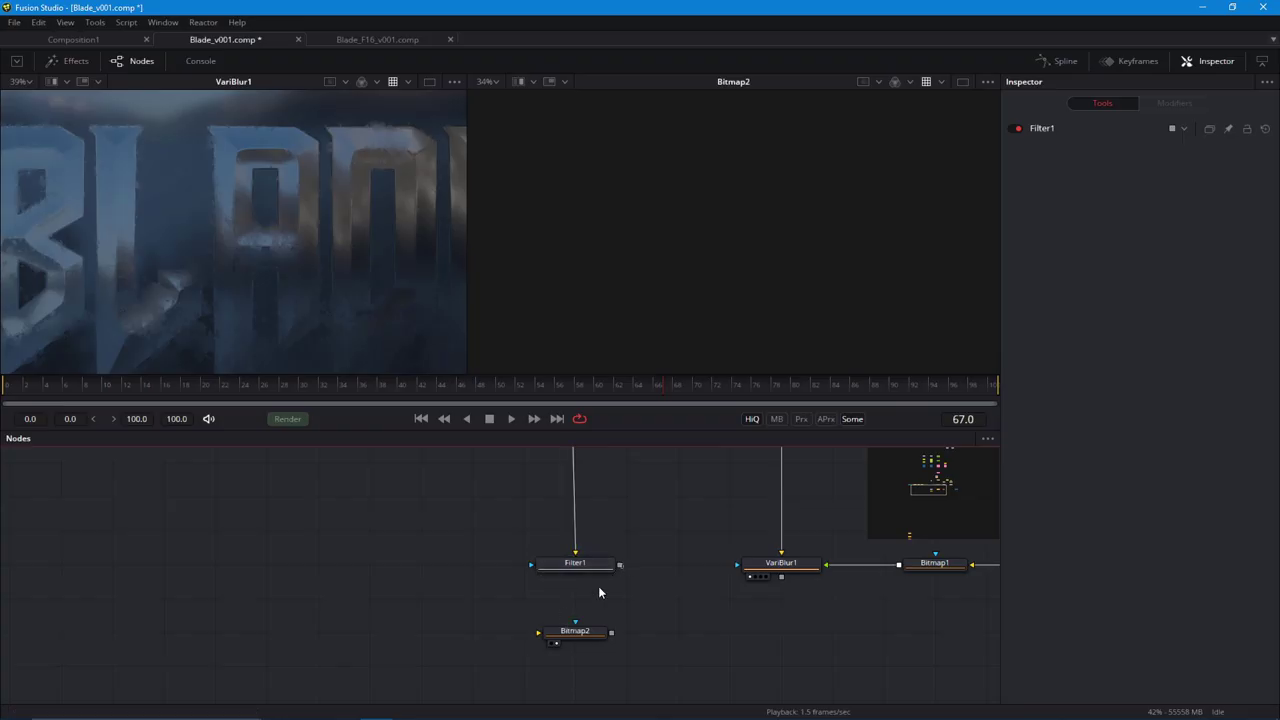
left_click_drag(575, 577, 538, 632)
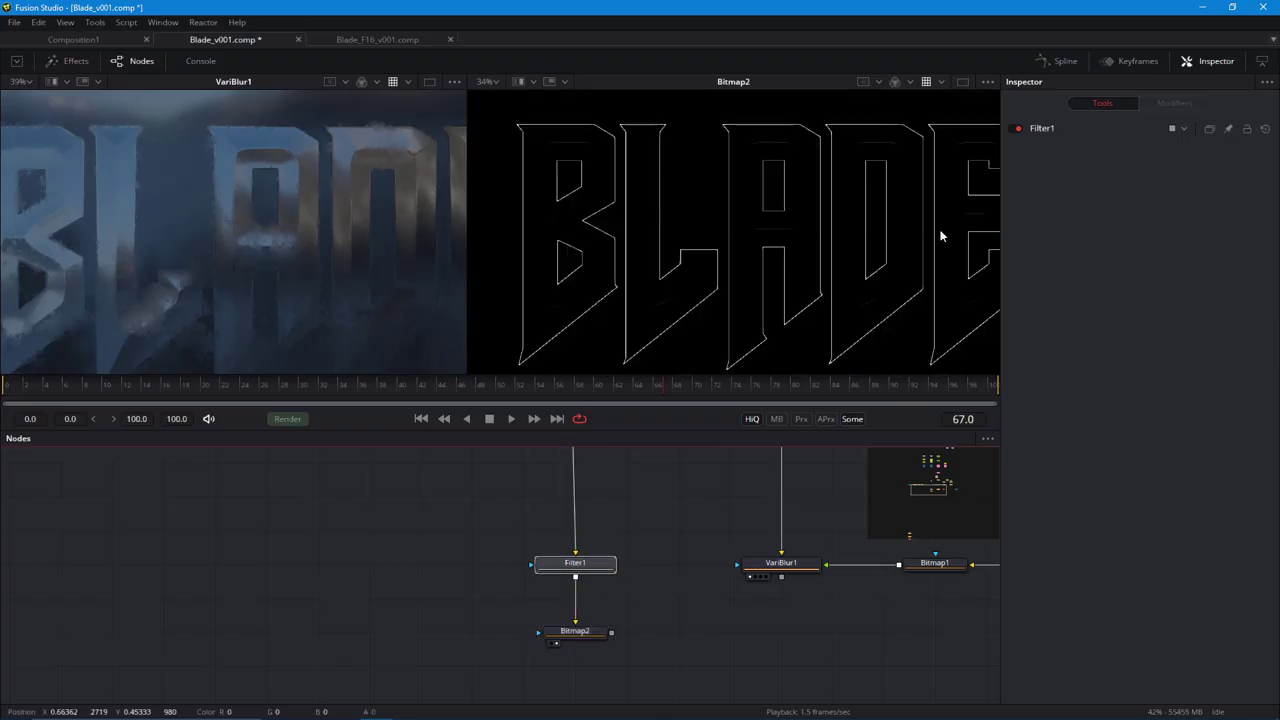
Set Bitmap2's channel to Luminance and its low threshold to 0.067.
left_click(575, 631)
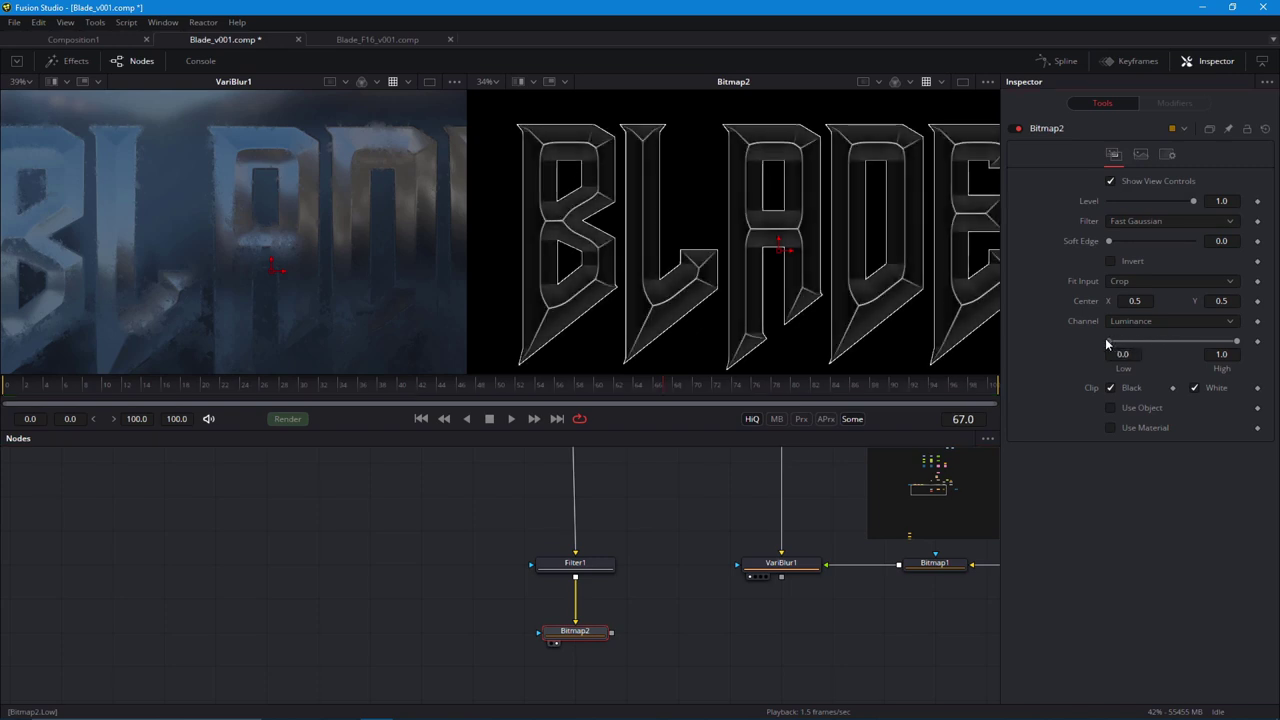
left_click_drag(1108, 341, 1117, 342)
scroll(764, 300, "up", 6)
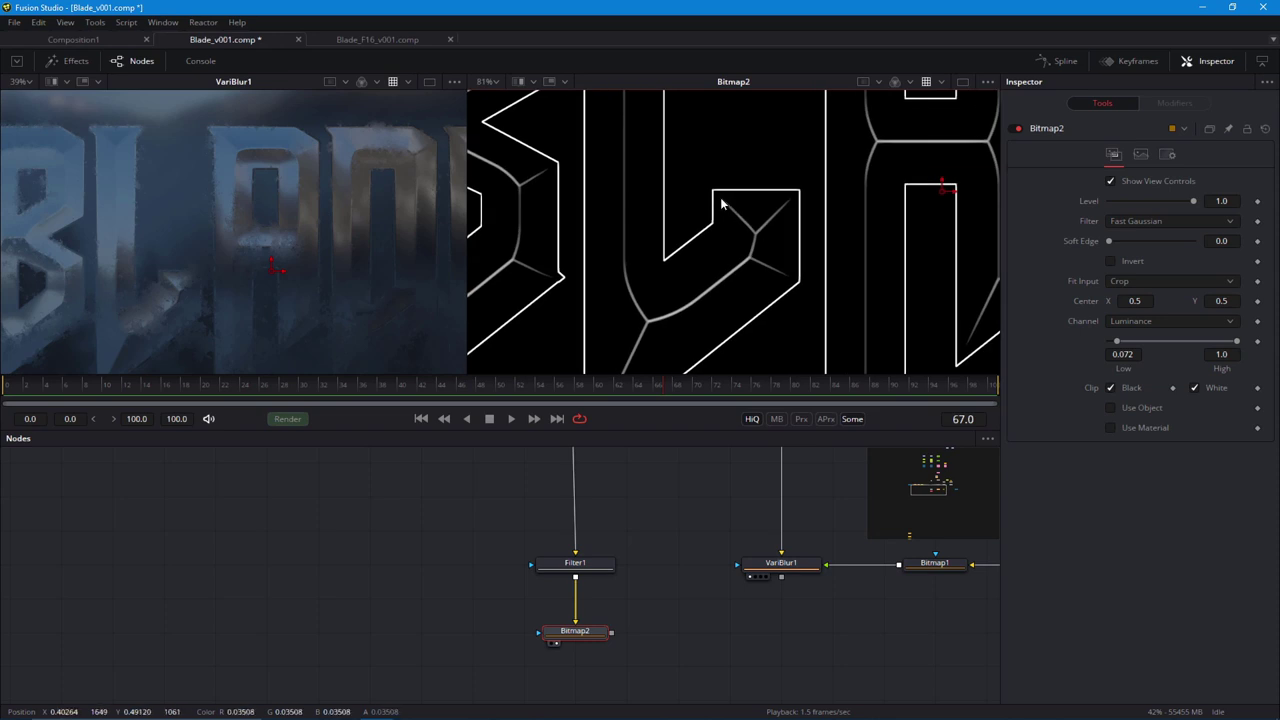
left_click_drag(1116, 342, 1116, 343)
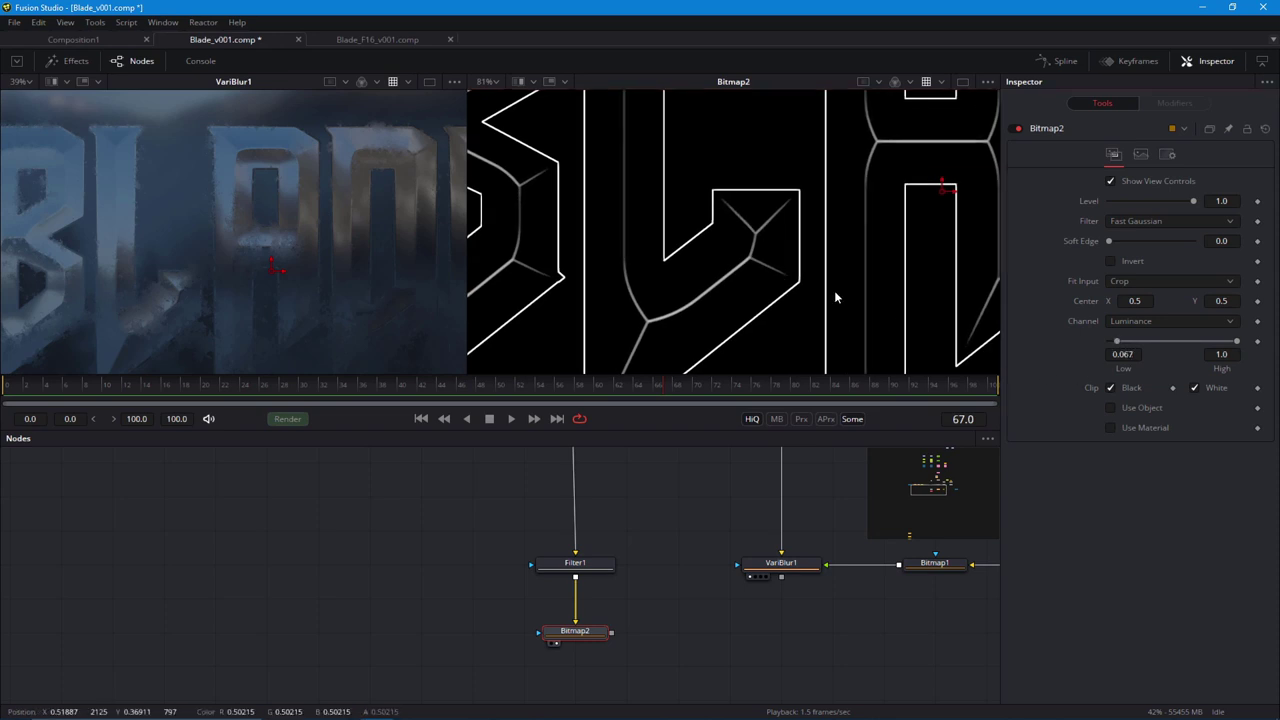
scroll(623, 280, "down", 6)
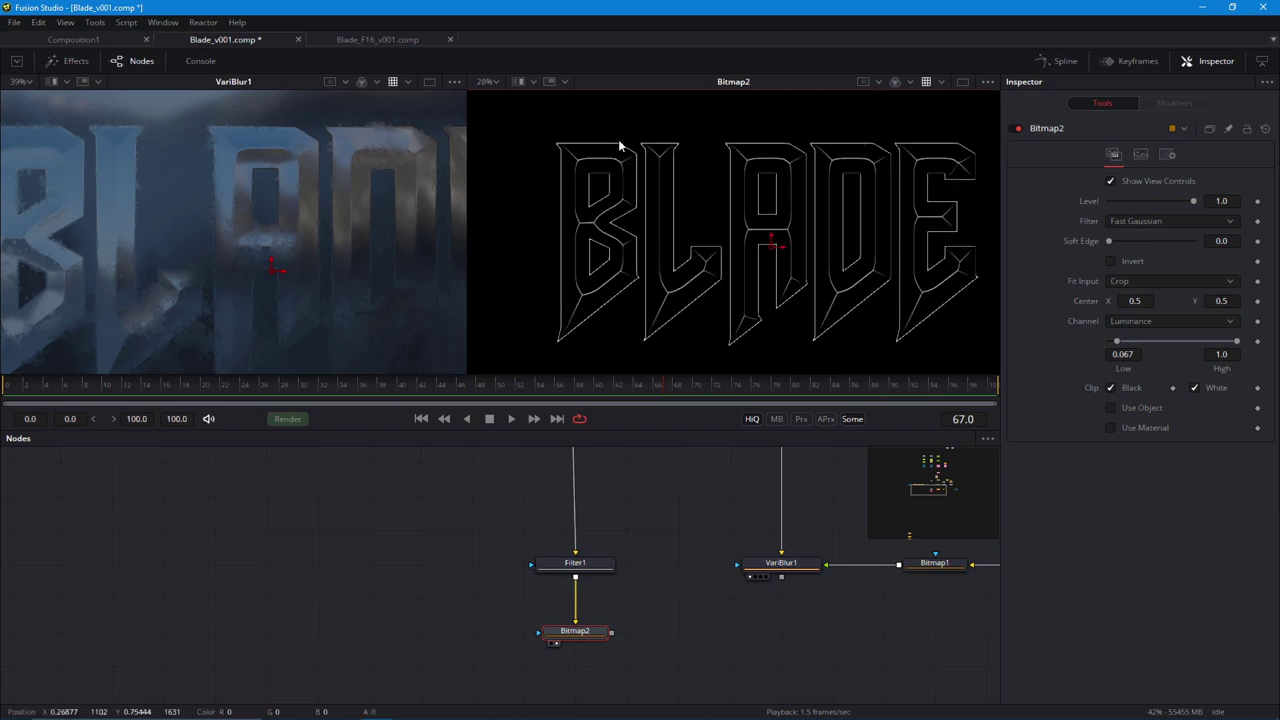
Add another Bitmap node between Filter1 and VariBlur1, fed by the pipe router, and view it in the second viewer.
key("shift+space")
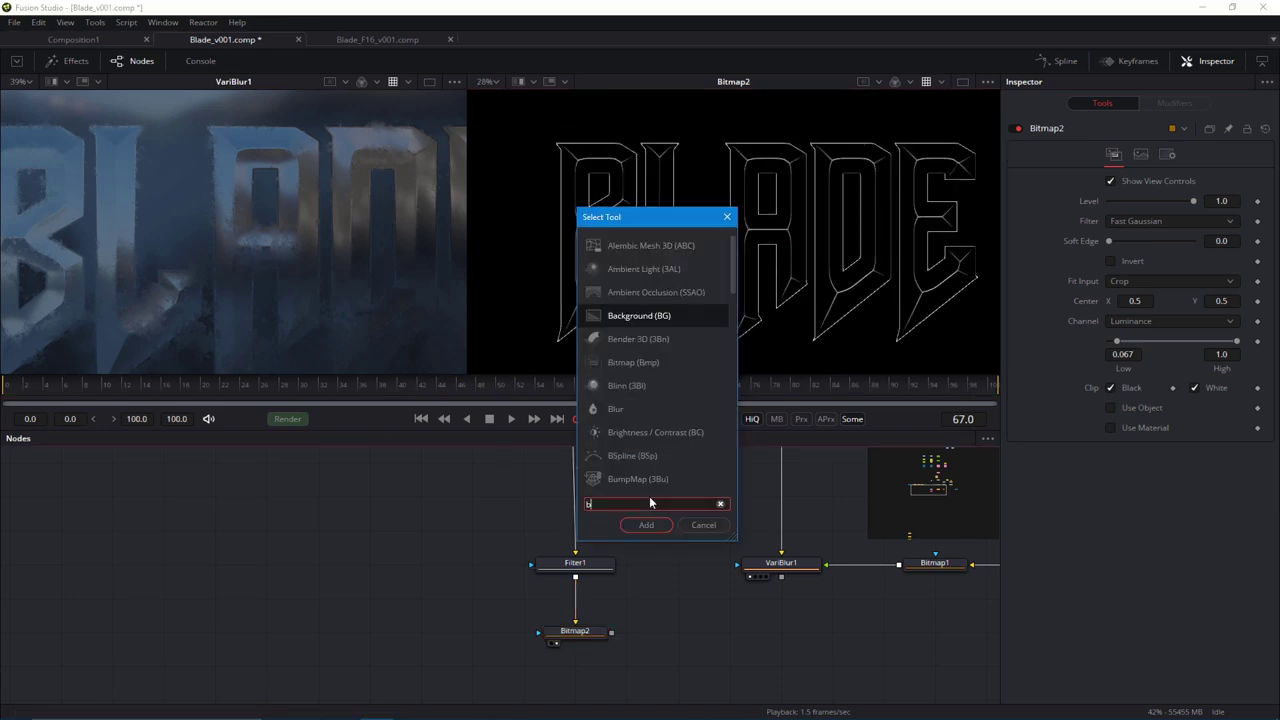
type("bmp")
key("Return")
left_click_drag(634, 556, 664, 622)
scroll(664, 622, "down", 2)
left_click_drag(650, 616, 688, 637)
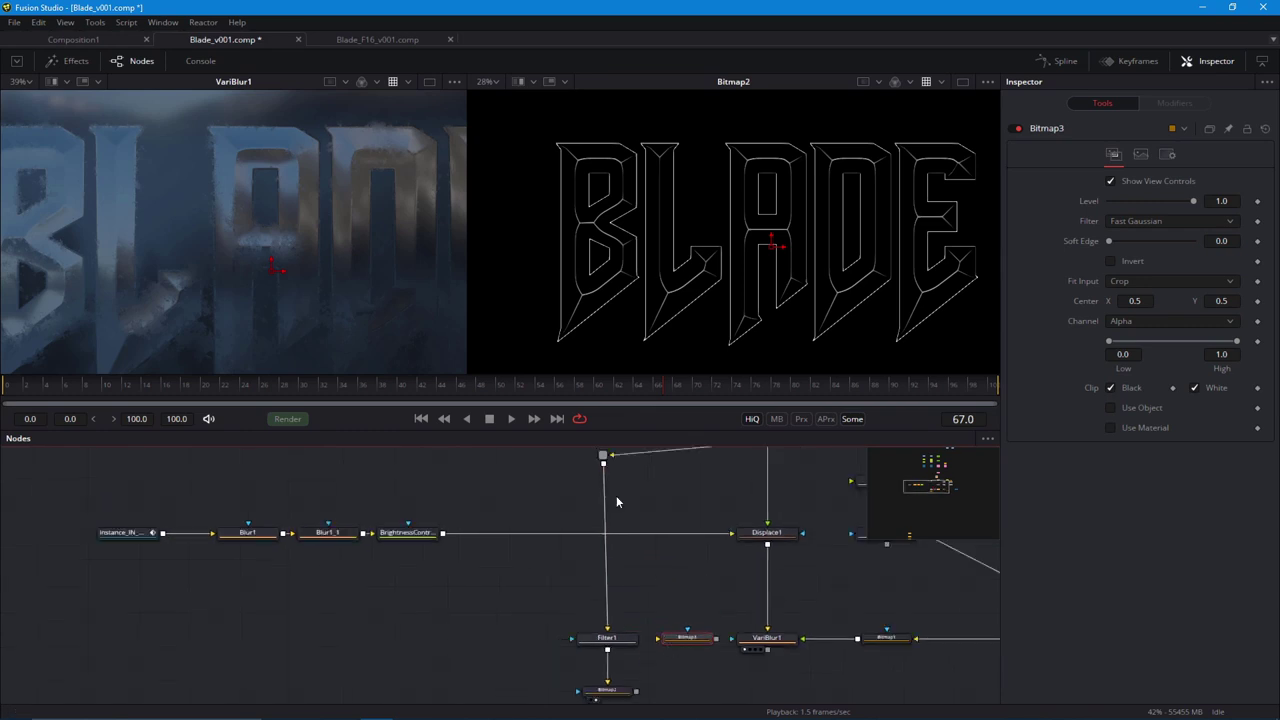
key("2")
left_click_drag(603, 464, 626, 535)
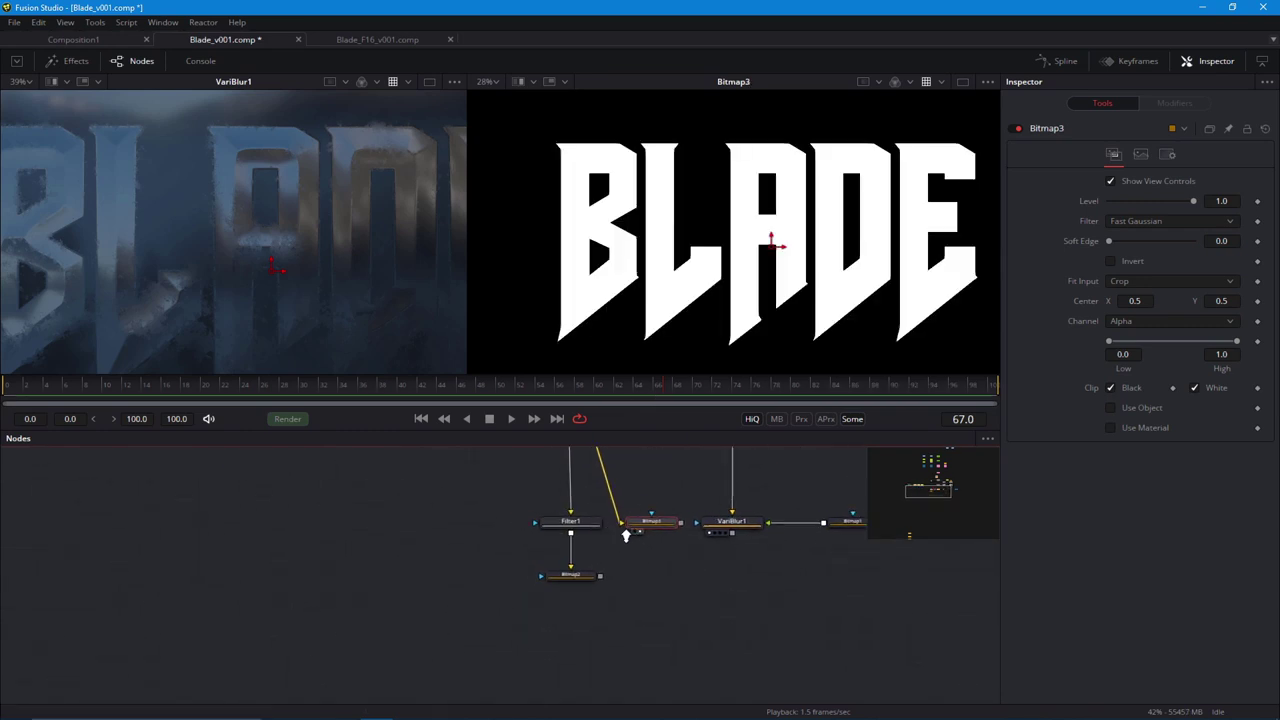
Mask Bitmap2 with Bitmap3's output in Multiply paint mode, and move Filter1 and Bitmap2 farther away from Bitmap3.
scroll(624, 534, "up", 2)
left_click_drag(722, 525, 573, 604)
left_click_drag(574, 603, 611, 276)
left_click(585, 600)
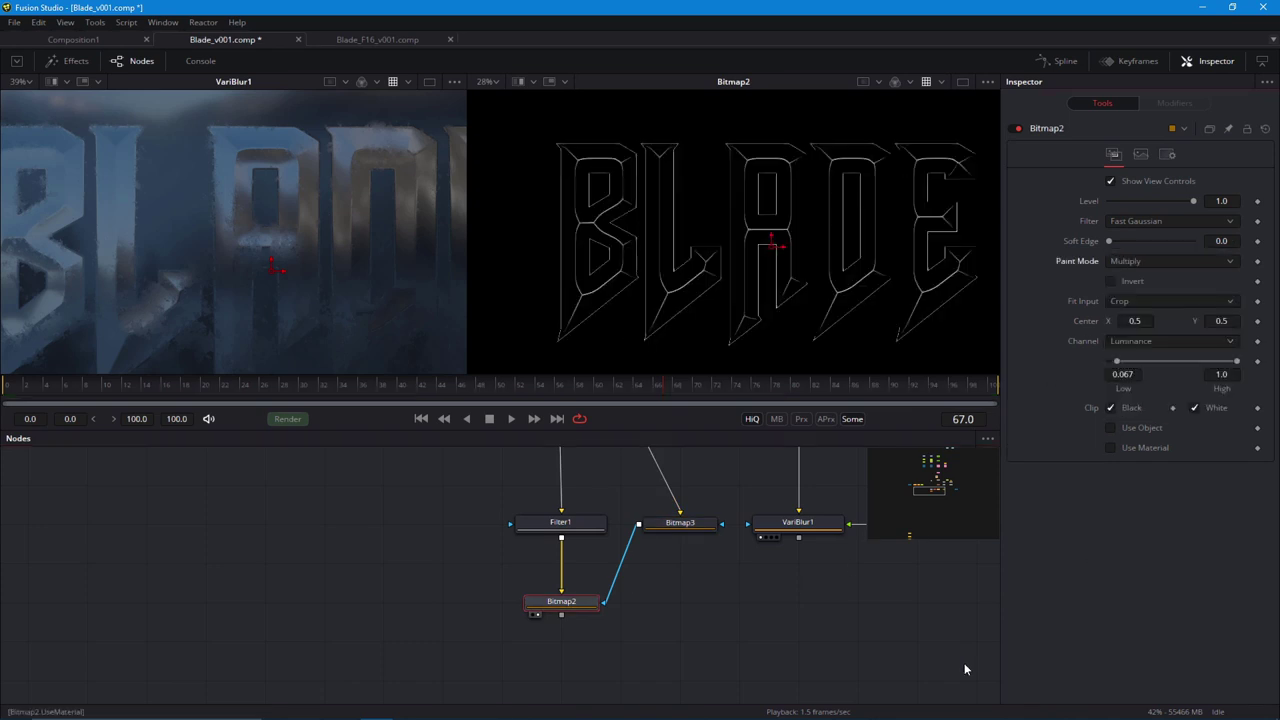
scroll(598, 290, "up", 3)
left_click_drag(580, 536, 525, 536)
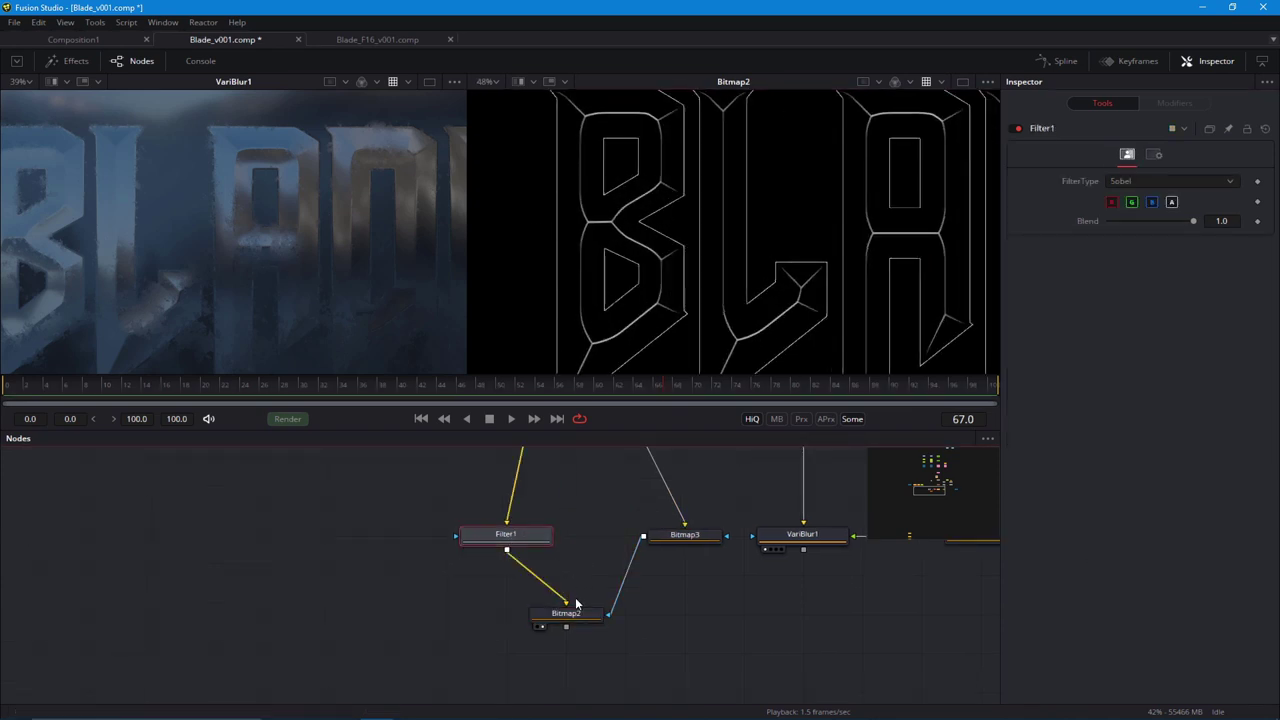
left_click_drag(575, 610, 520, 612)
Insert an Erode/Dilate node ahead of Bitmap3 and set its amount to -0.0008.
key("shift+space")
type("bmp")
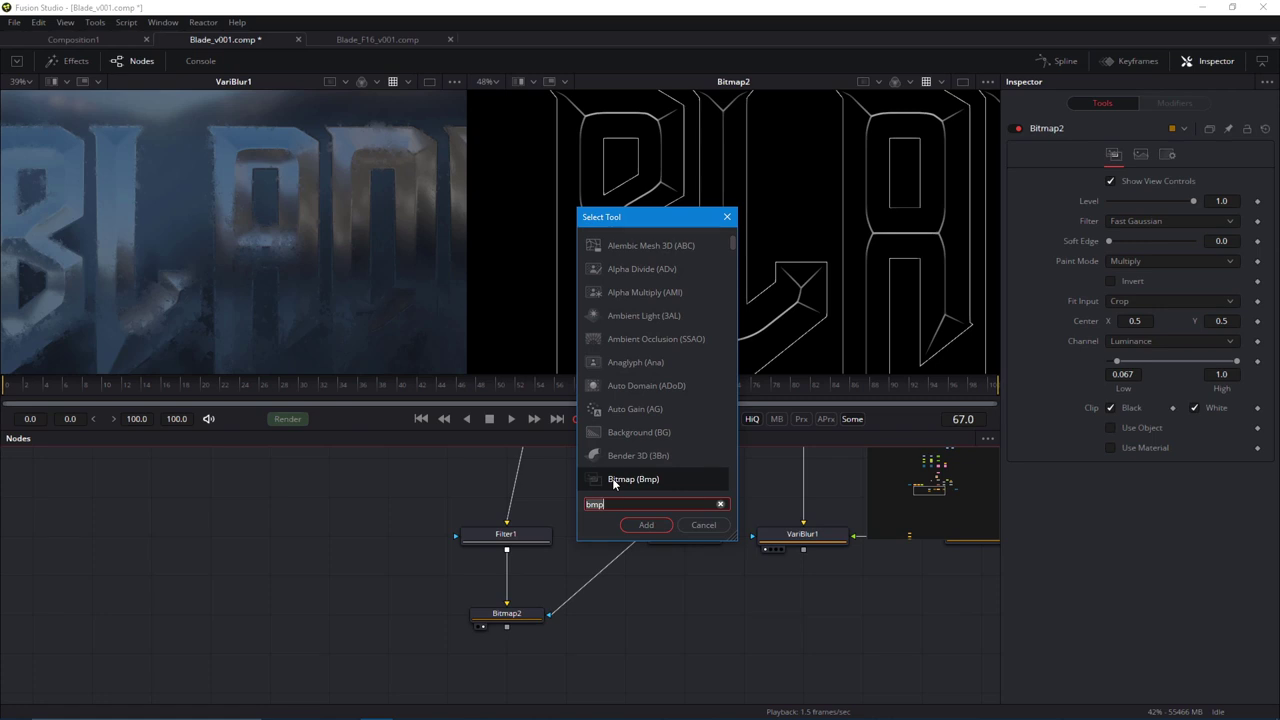
type("ero")
key("Return")
left_click_drag(655, 499, 715, 499)
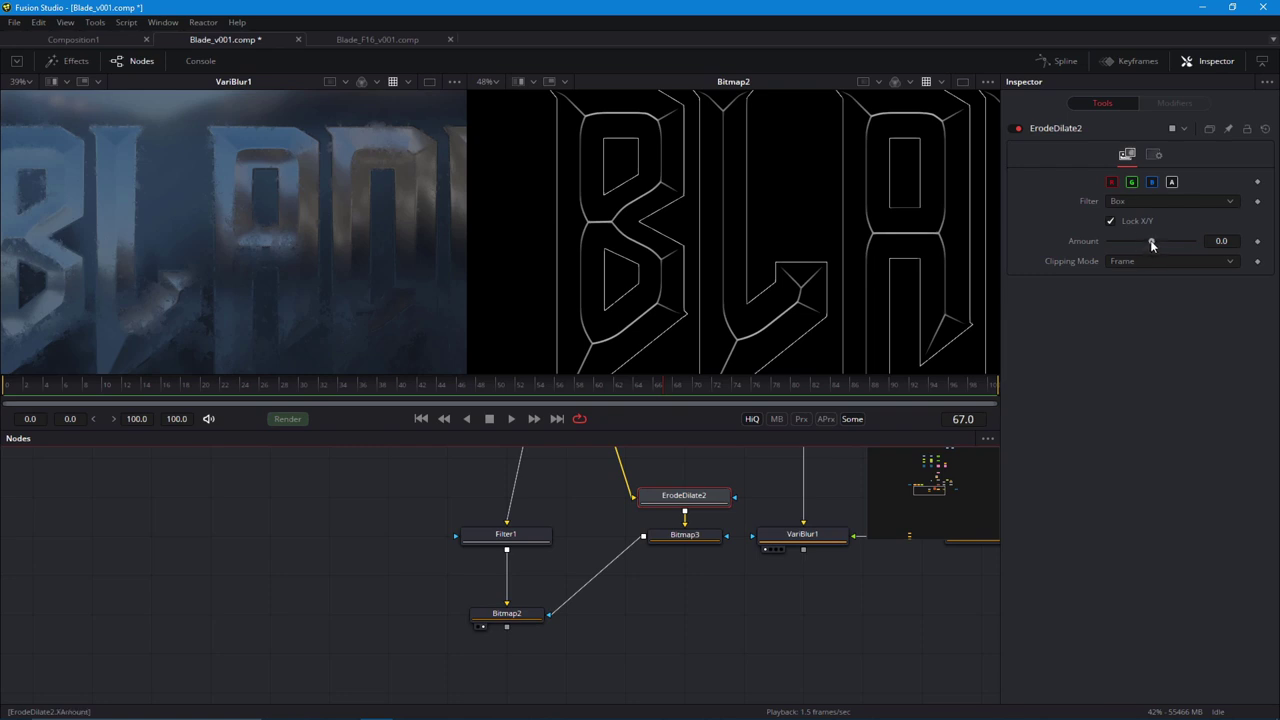
left_click_drag(1151, 244, 1148, 244)
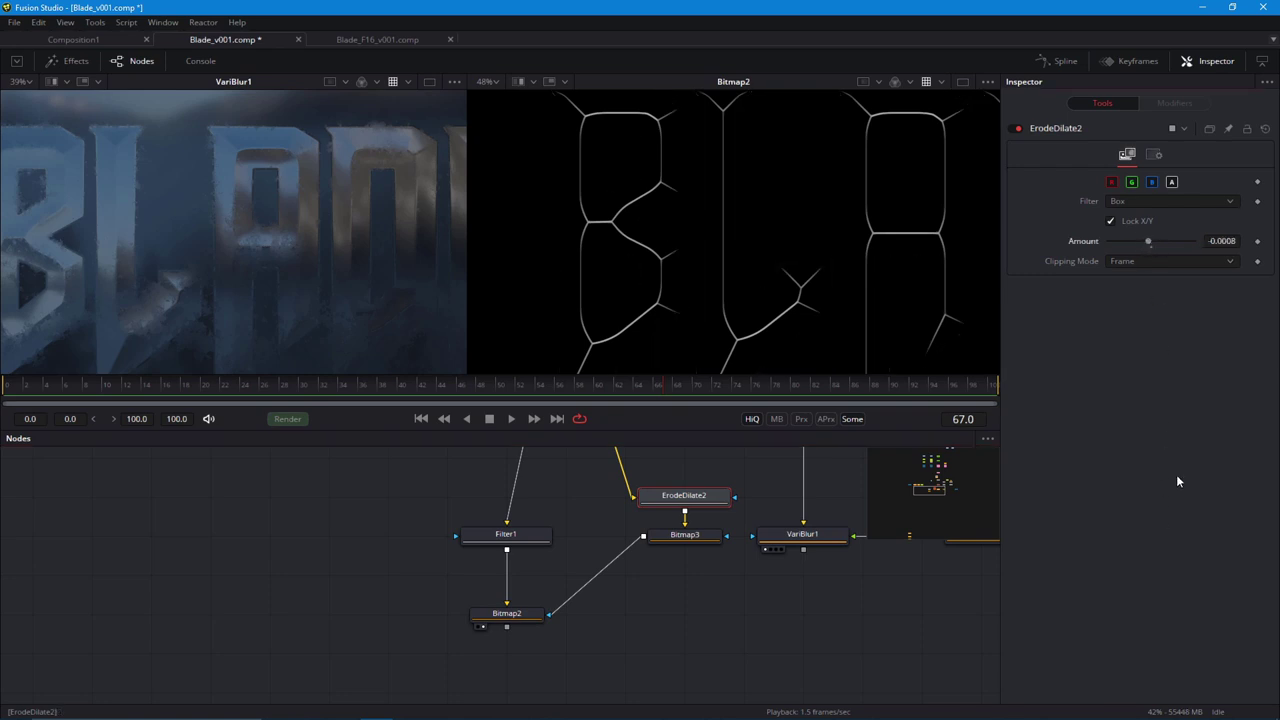
scroll(552, 250, "down", 3)
scroll(606, 306, "up", 2)
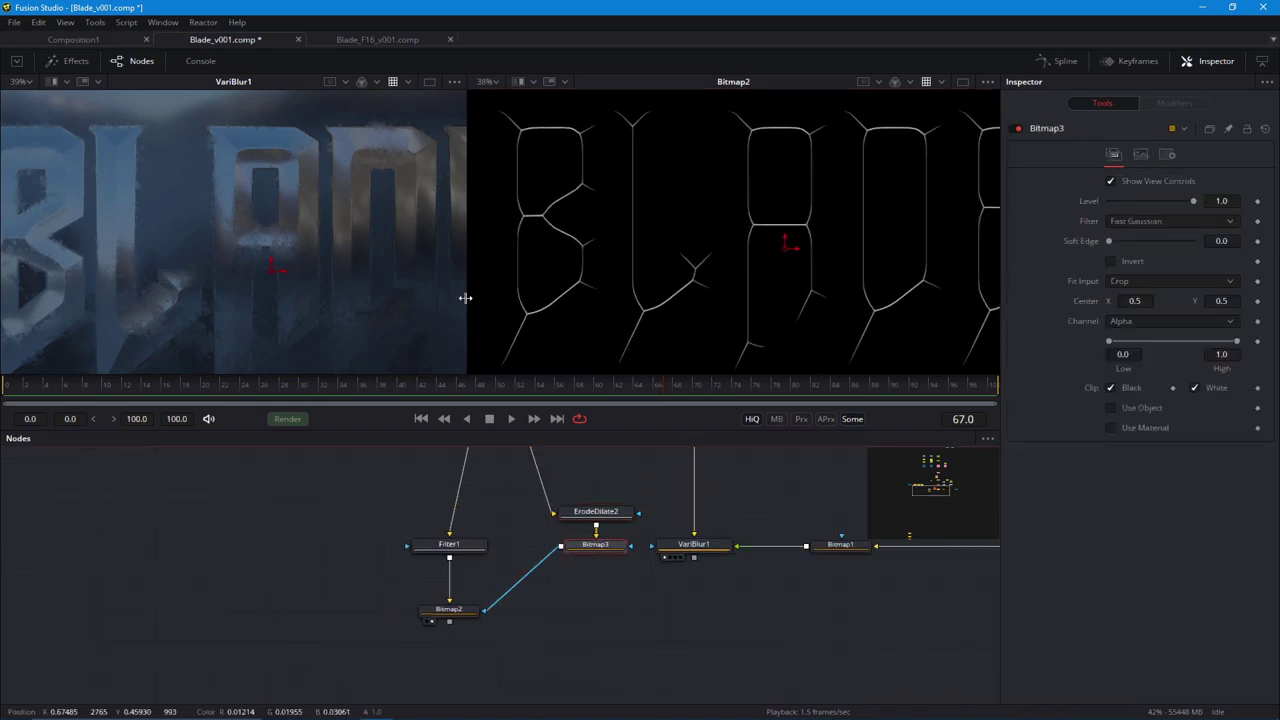
Enlarge the first viewer and add a Brightness/Contrast node after VariBlur1, masked by Bitmap2's output.
left_click_drag(466, 294, 654, 294)
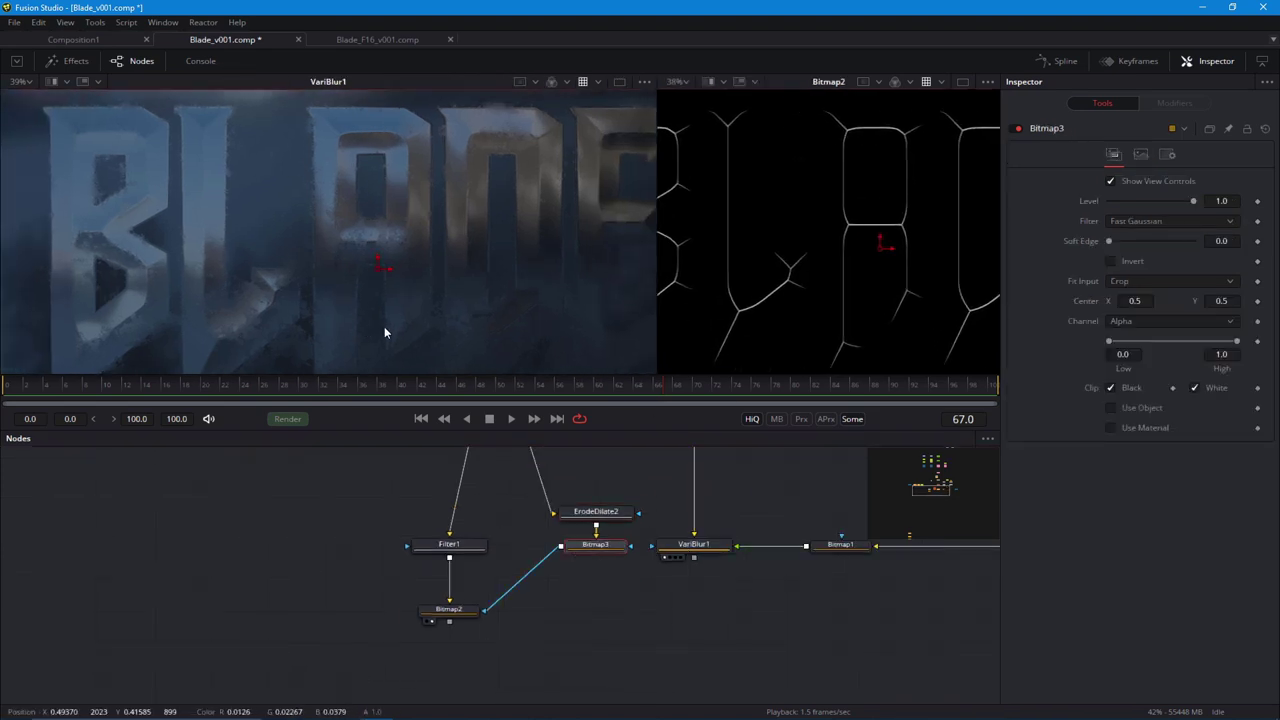
left_click_drag(412, 430, 412, 491)
left_click(636, 557)
key("shift+space")
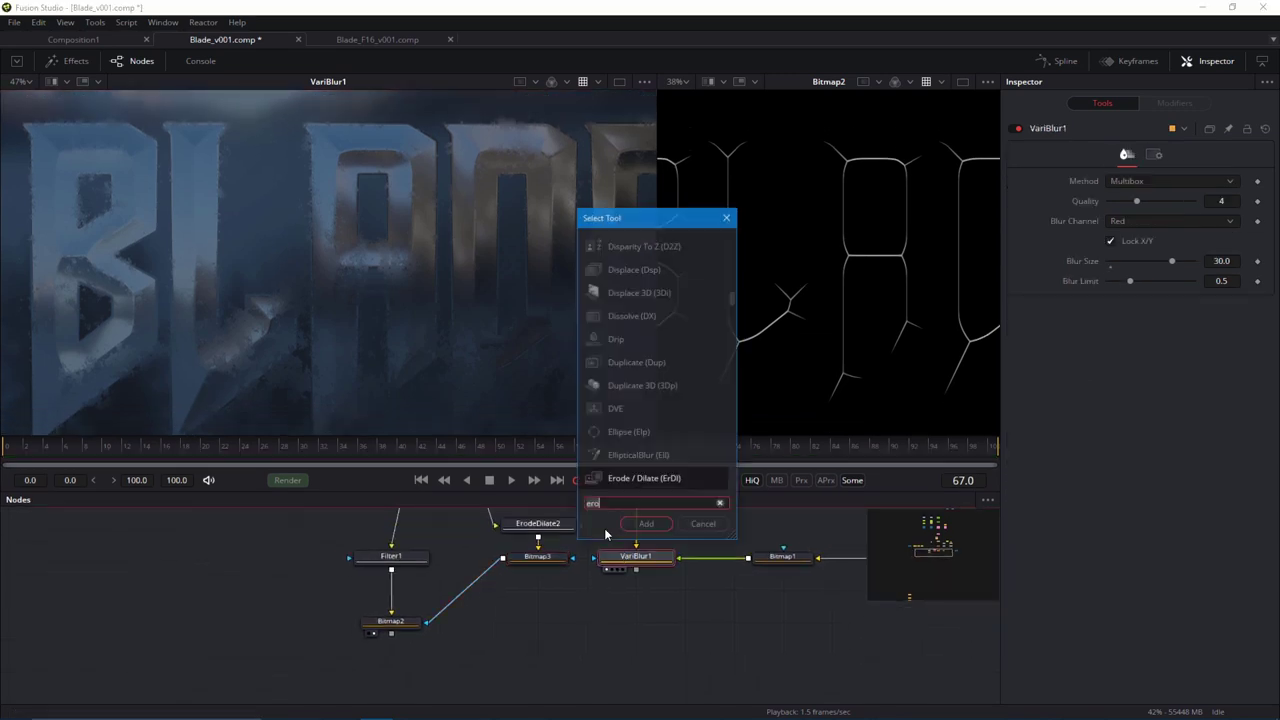
type("bc")
key("Return")
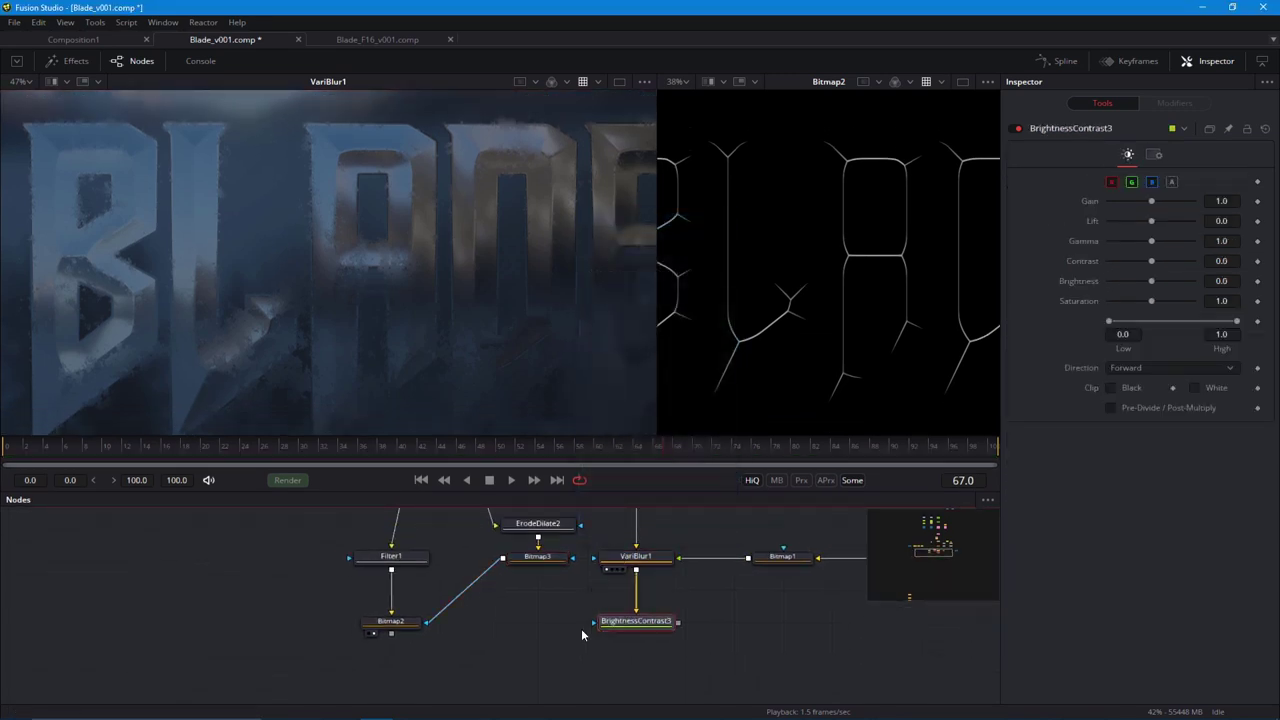
left_click_drag(411, 607, 614, 616)
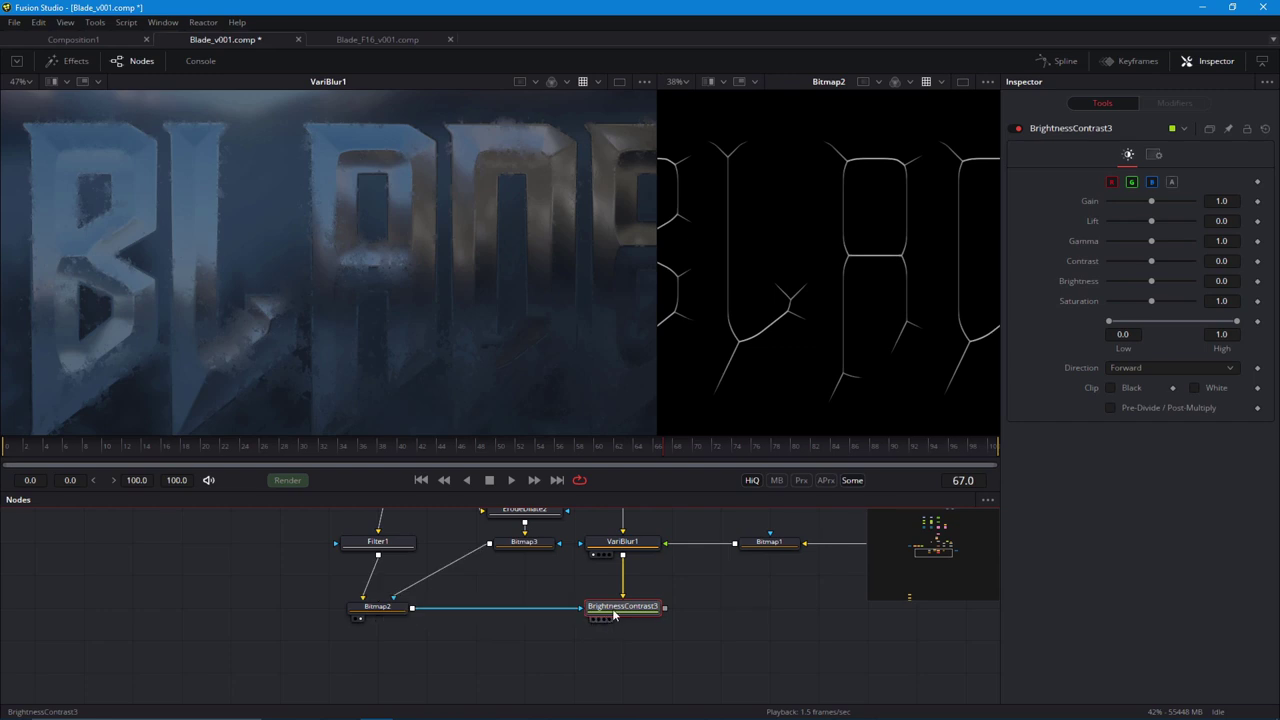
View BrightnessContrast3 in the first viewer, set its Gain to 19, and widen that viewer.
left_click_drag(383, 311, 381, 307)
left_click_drag(1151, 202, 1218, 216)
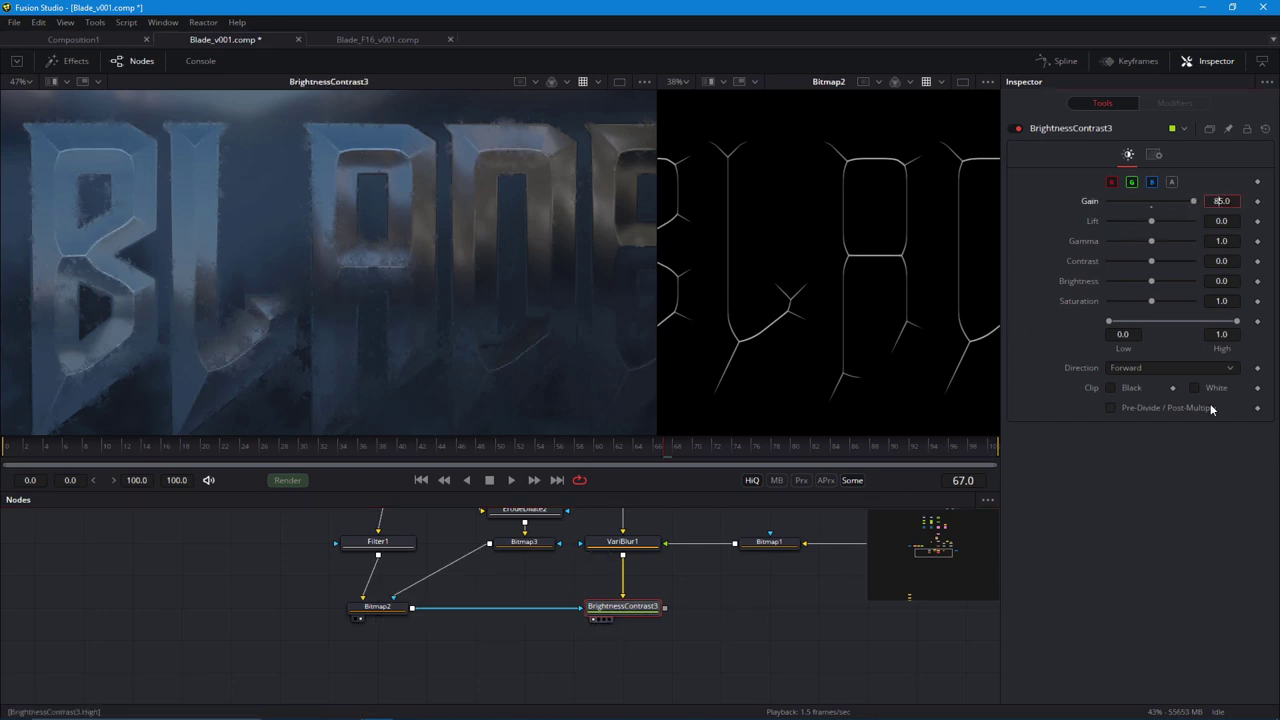
key("Tab")
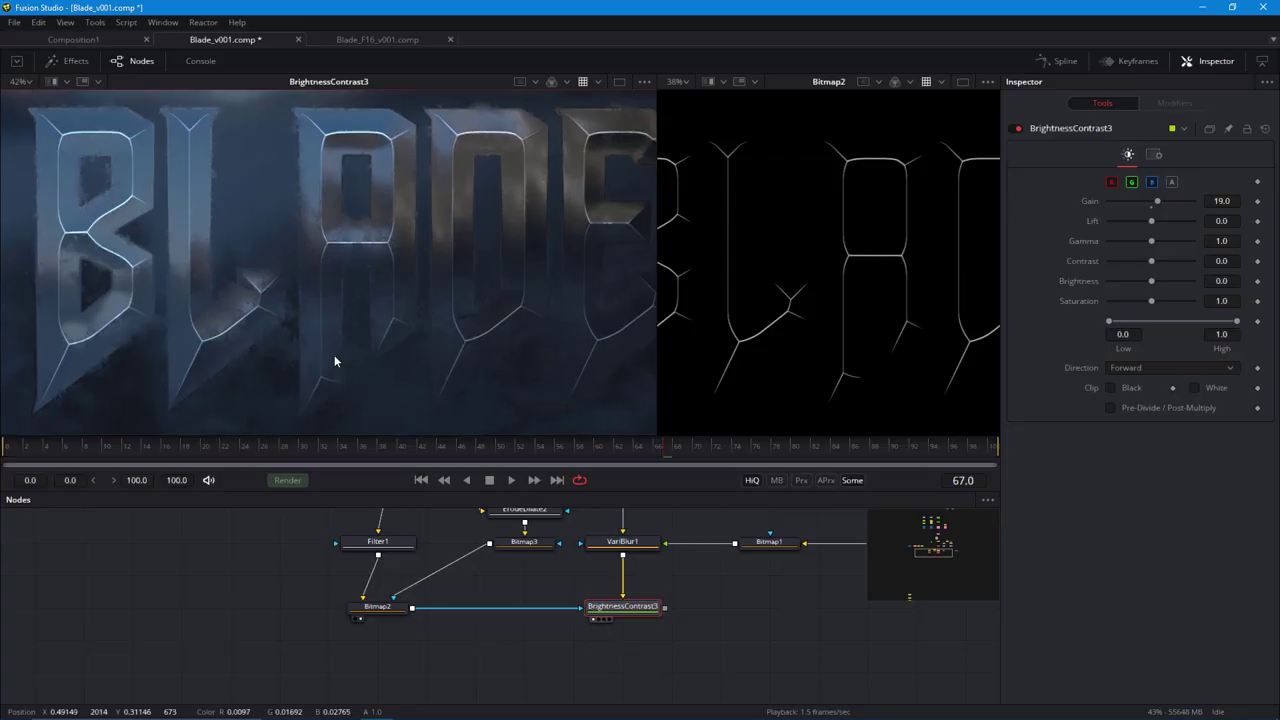
left_click_drag(658, 308, 747, 309)
scroll(433, 314, "down", 1)
Rearrange Filter1, ErodeDilate2 and Bitmap3 above Bitmap2, farther away from VariBlur1.
left_click_drag(509, 622, 457, 617)
left_click_drag(531, 594, 541, 650)
left_click_drag(335, 593, 335, 560)
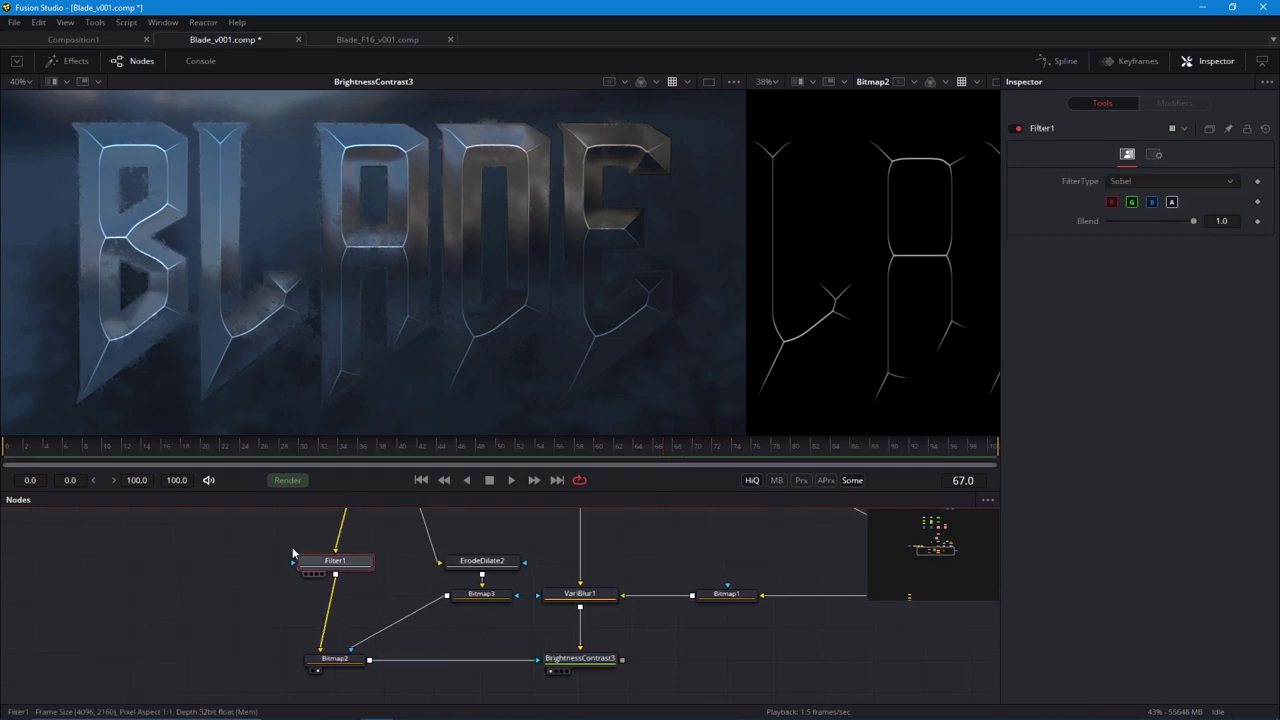
left_click_drag(340, 511, 328, 543)
left_click_drag(248, 543, 260, 525)
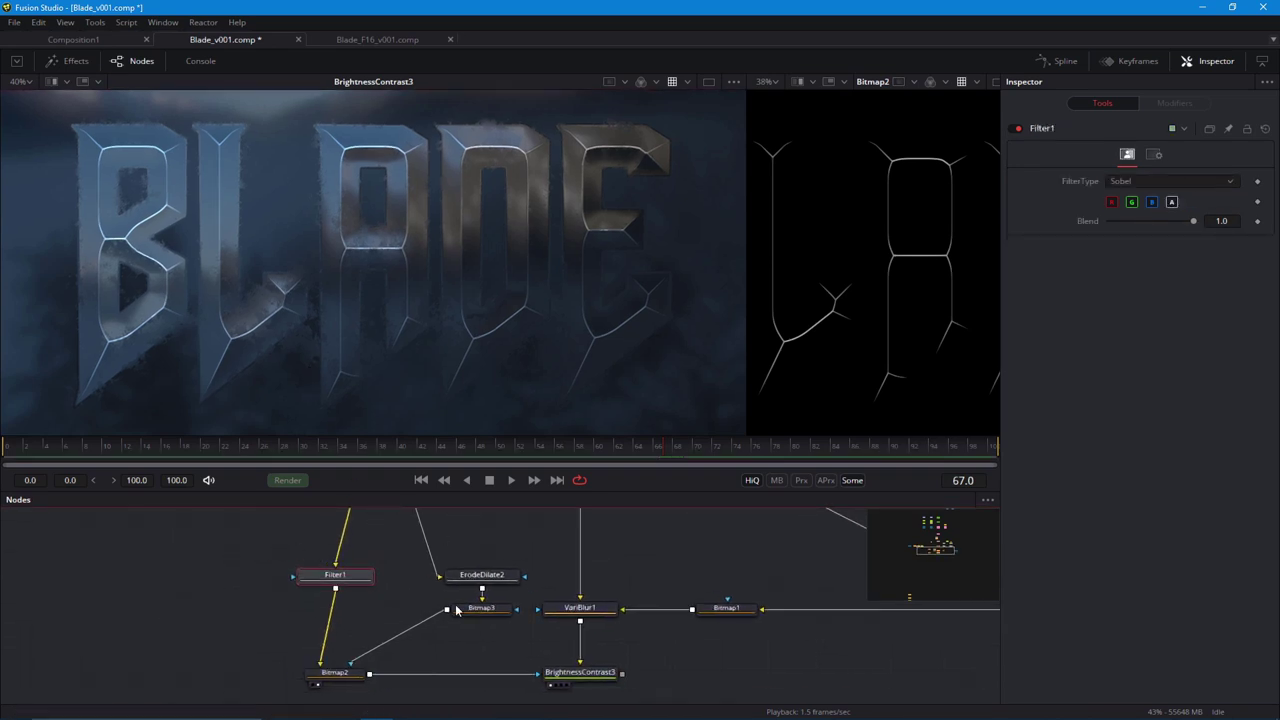
left_click_drag(457, 611, 472, 612)
left_click_drag(472, 609, 424, 578)
left_click_drag(485, 628, 477, 598)
Move BrightnessContrast3 ahead of VariBlur1 in the flow and reconnect Bitmap2's output as its mask.
scroll(463, 340, "up", 3)
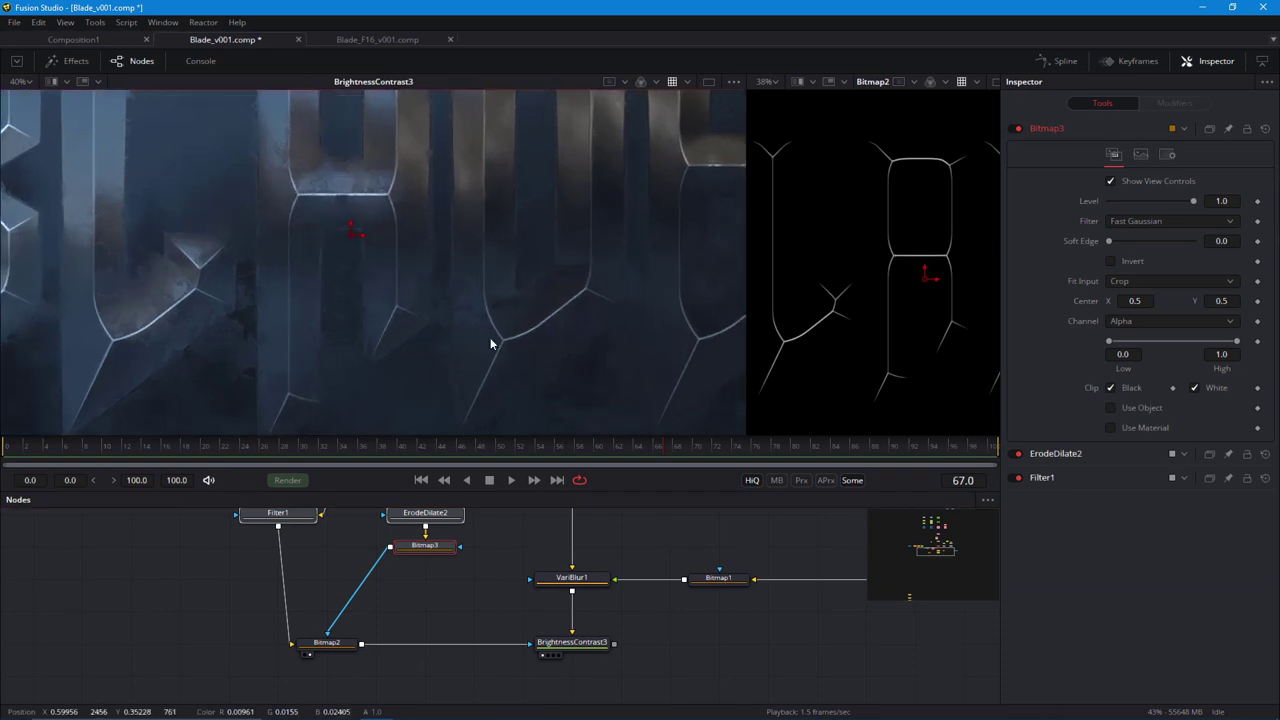
scroll(574, 605, "up", 2)
left_click_drag(575, 662, 577, 566)
left_click(577, 606)
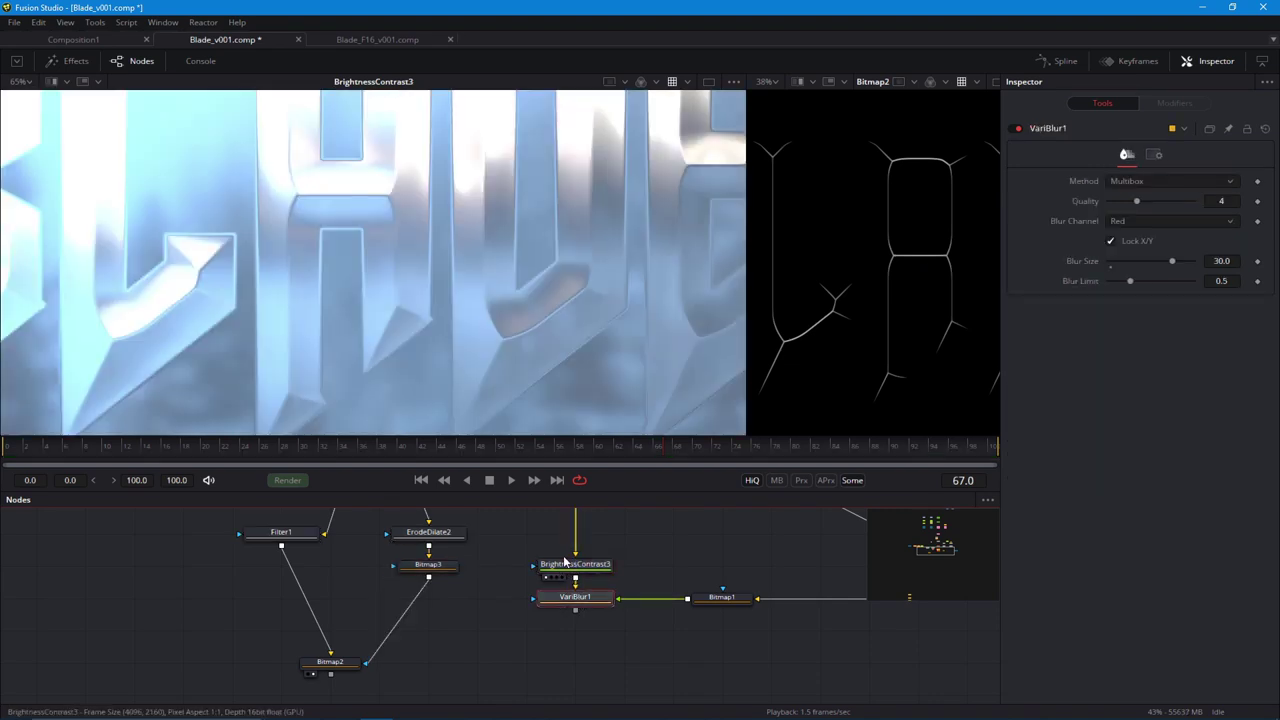
left_click_drag(460, 637, 560, 567)
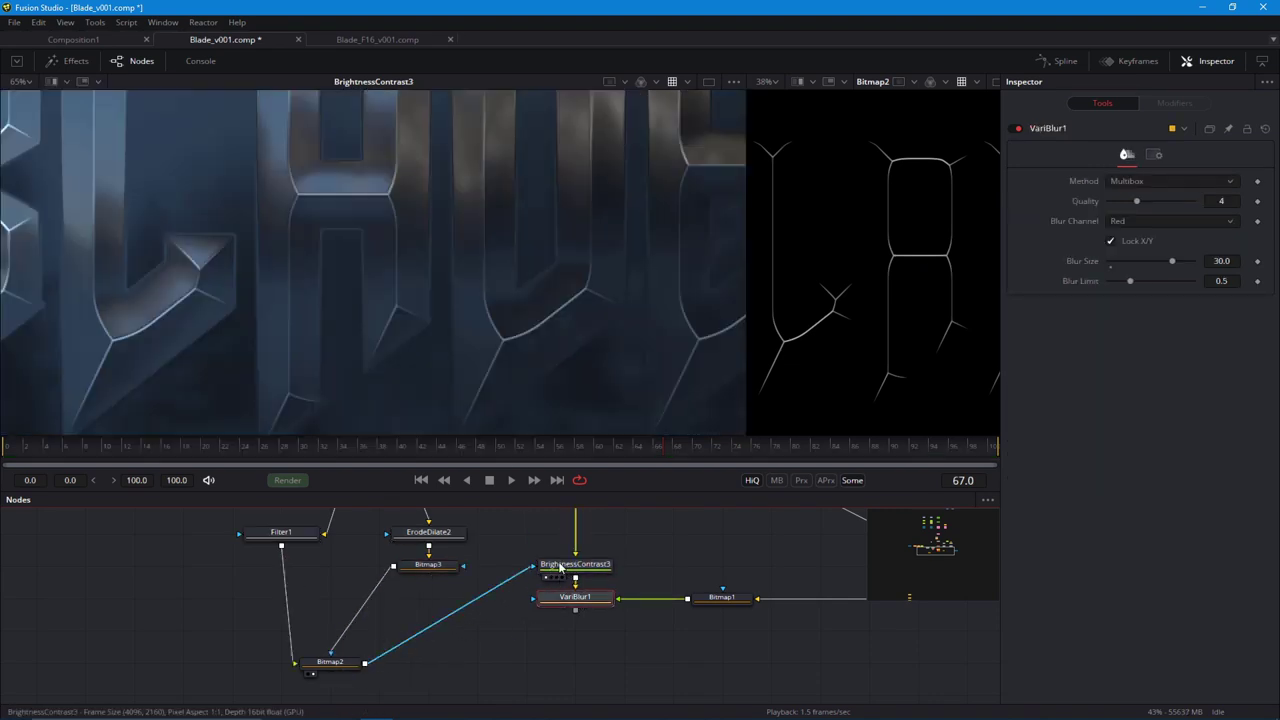
View VariBlur1 in the first viewer, inspect the letter edges, and set its Blend to 0.89.
scroll(400, 350, "down", 2)
key("1")
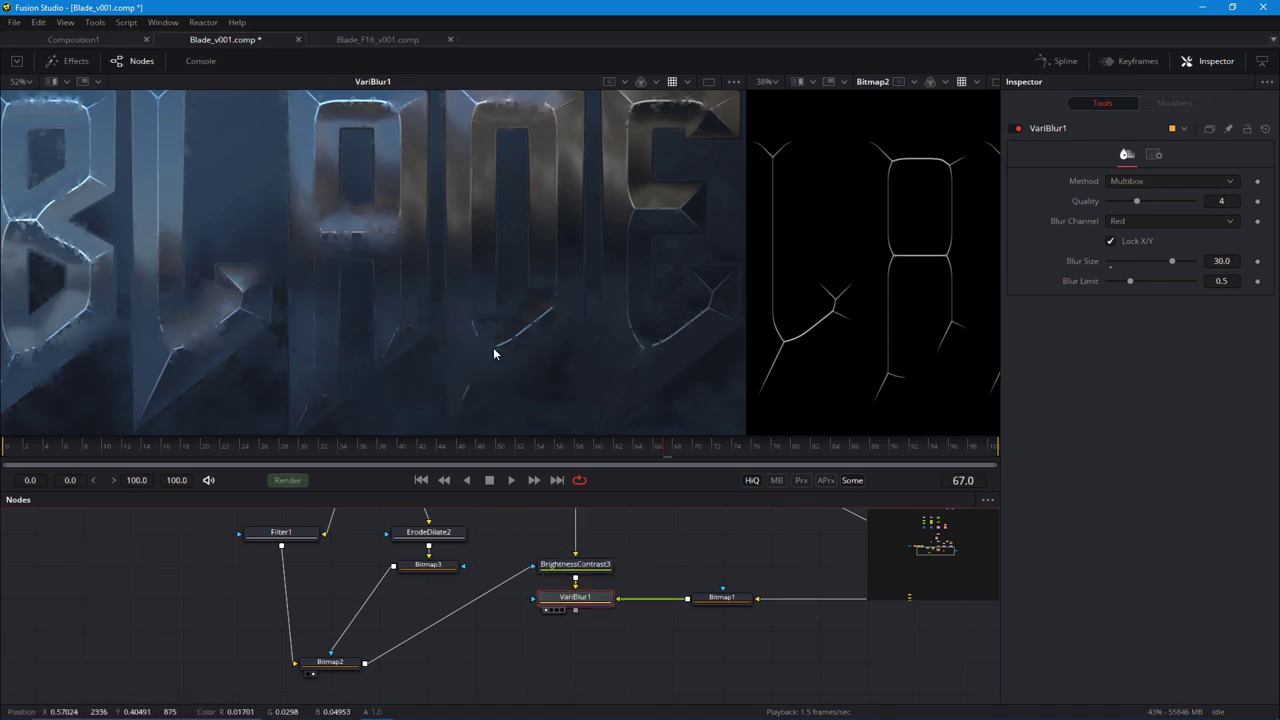
scroll(469, 291, "up", 2)
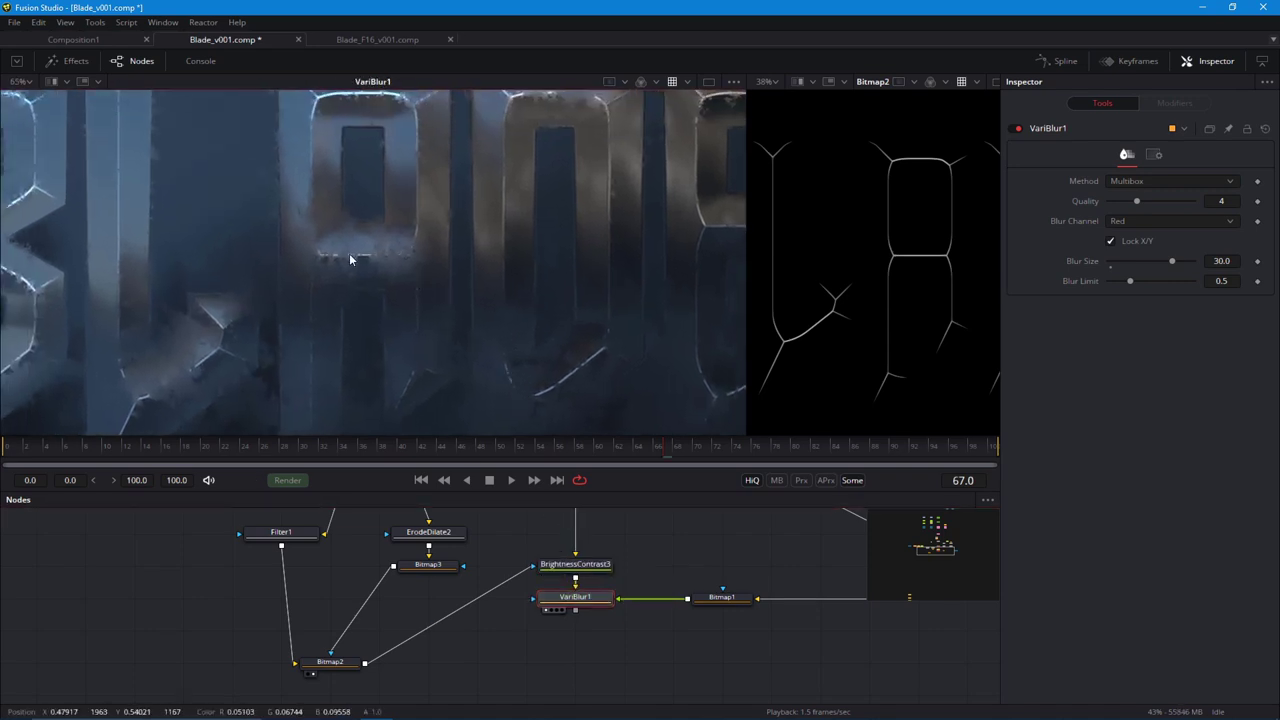
scroll(520, 325, "down", 1)
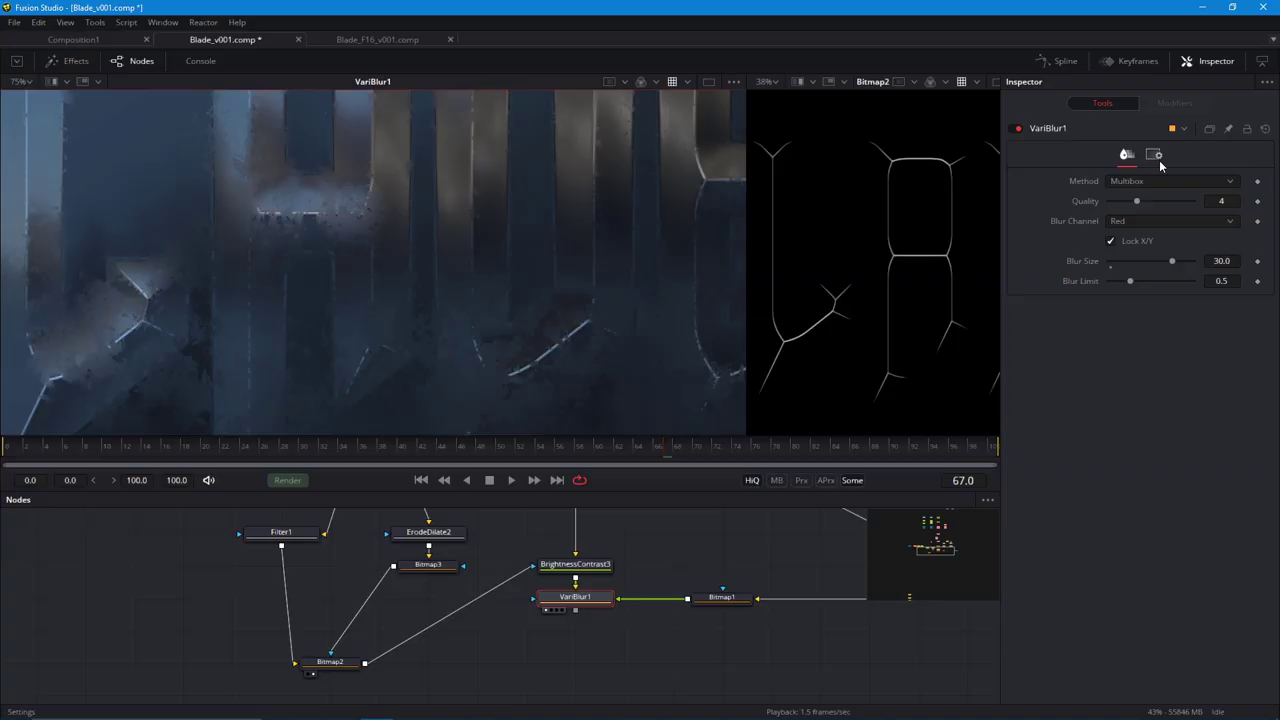
left_click(1154, 155)
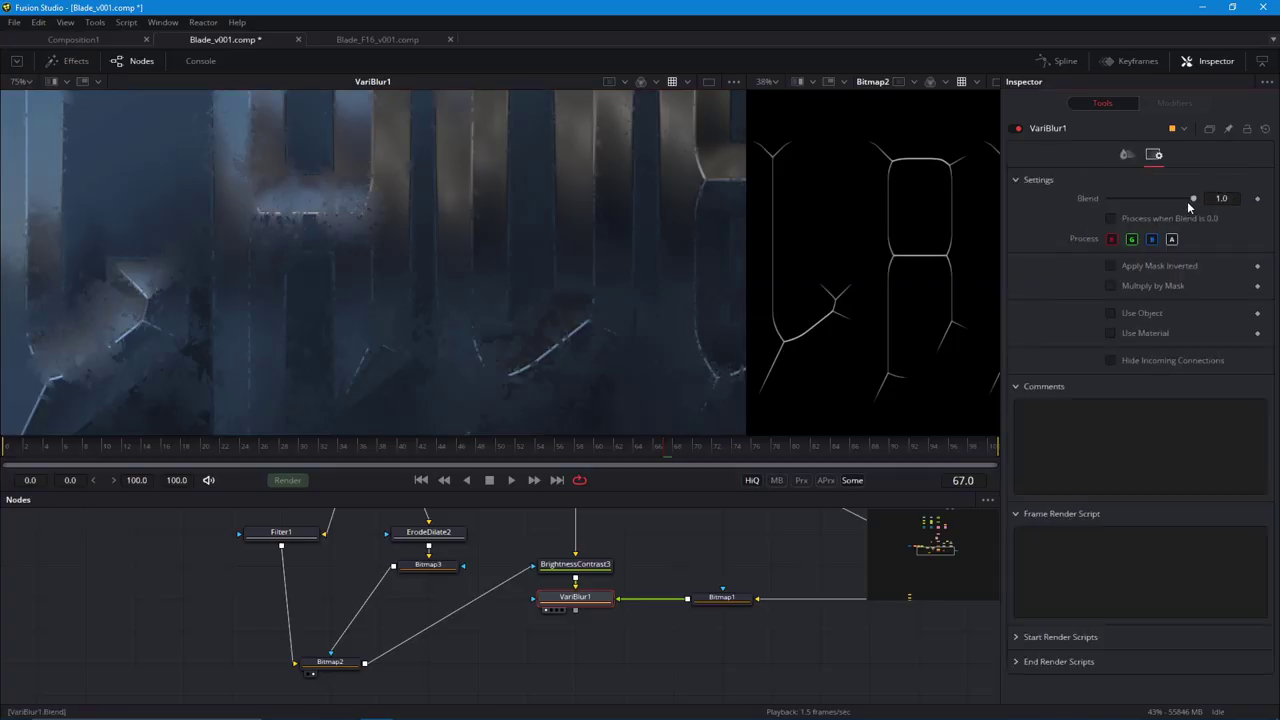
left_click_drag(1187, 201, 1177, 201)
left_click_drag(450, 390, 448, 350)
scroll(448, 350, "down", 2)
Paste a copy of BrightnessContrast3 after VariBlur1, mask it with Bitmap2's output, and view it in the first viewer.
left_click_drag(552, 611, 565, 567)
left_click(586, 526)
left_click(585, 578)
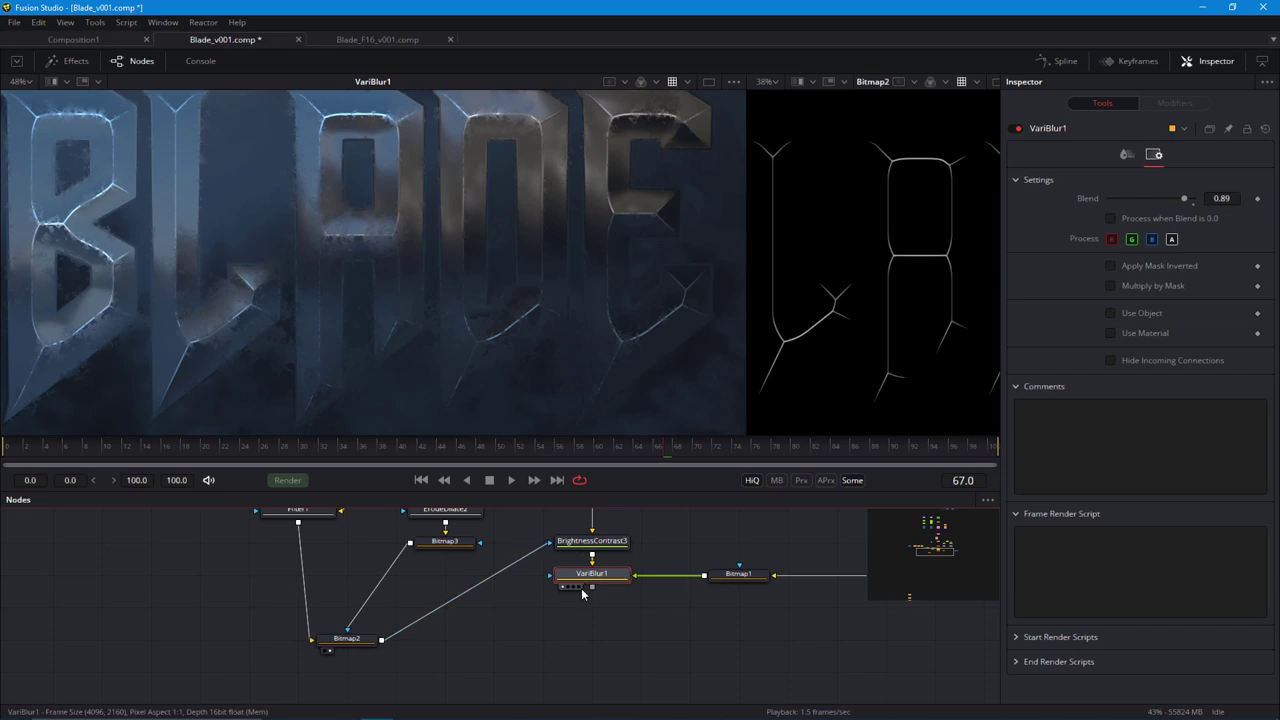
key("ctrl+v")
left_click_drag(586, 607, 587, 641)
left_click_drag(481, 669, 479, 635)
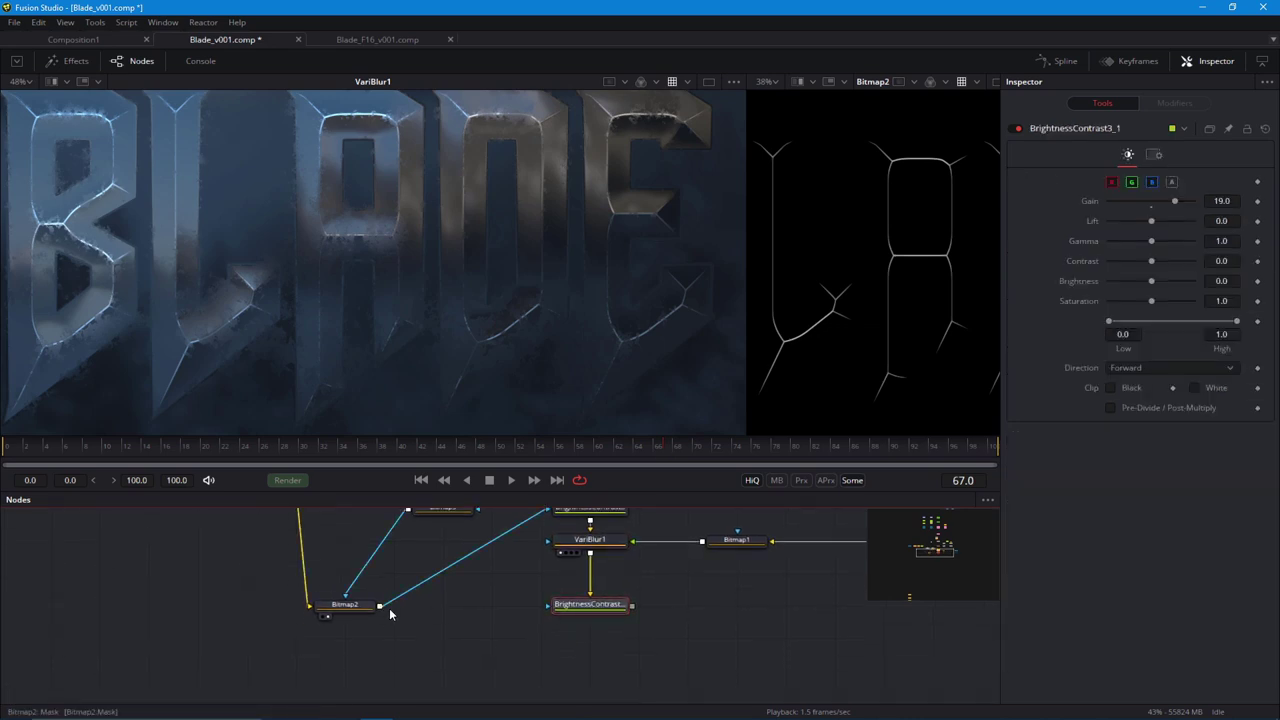
left_click_drag(381, 606, 568, 608)
key("1")
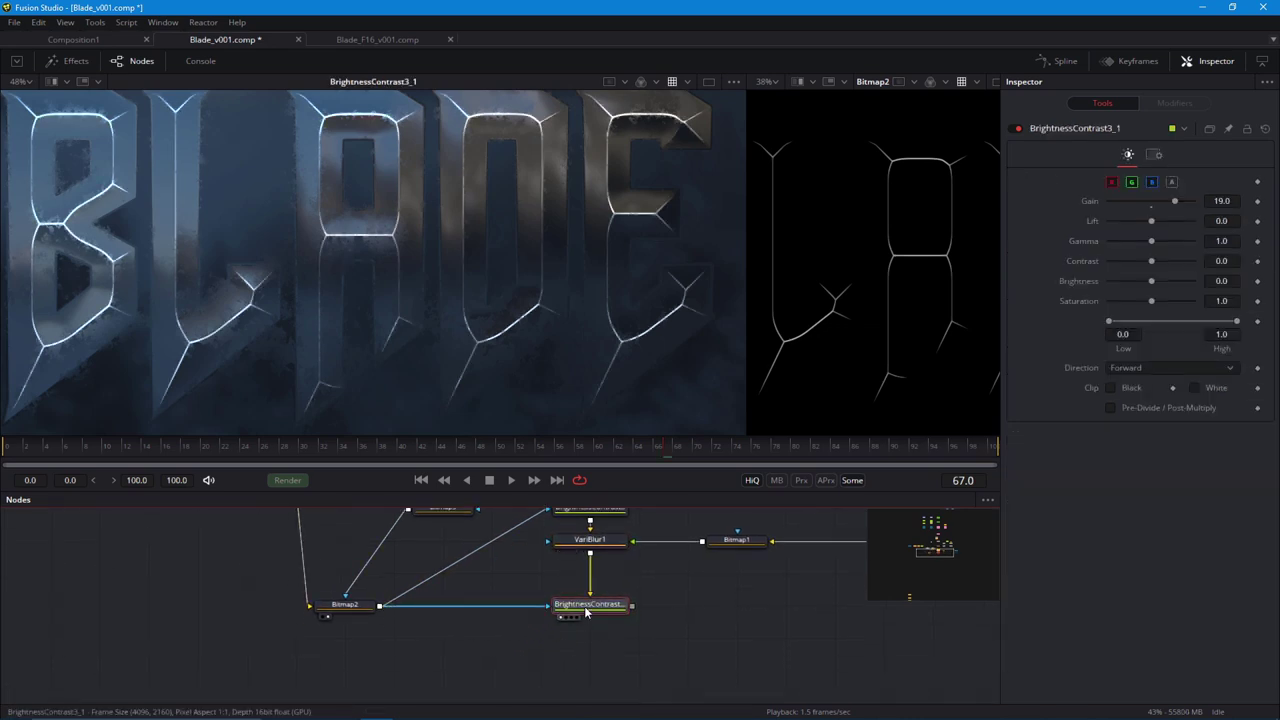
Set the copied Brightness/Contrast node's Gain to 11.7 and check the bevel edges up close.
scroll(579, 386, "up", 3)
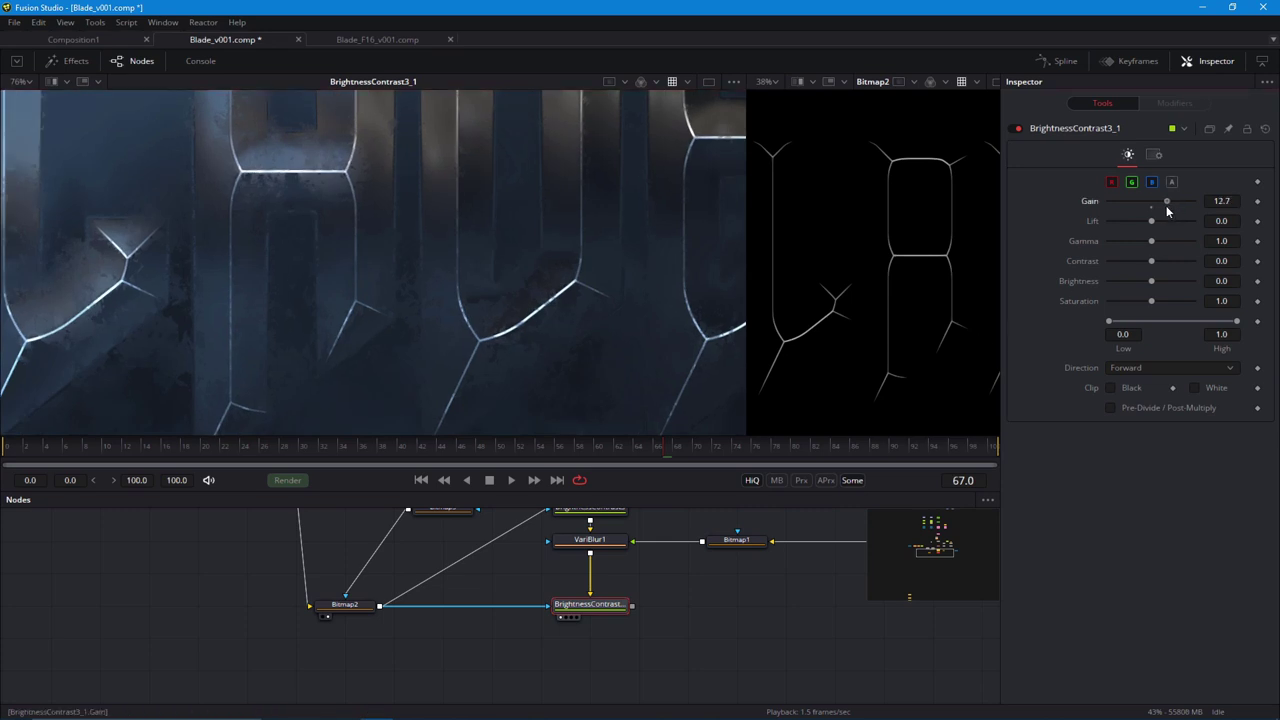
left_click_drag(1166, 207, 1165, 210)
scroll(475, 361, "up", 2)
scroll(380, 365, "down", 5)
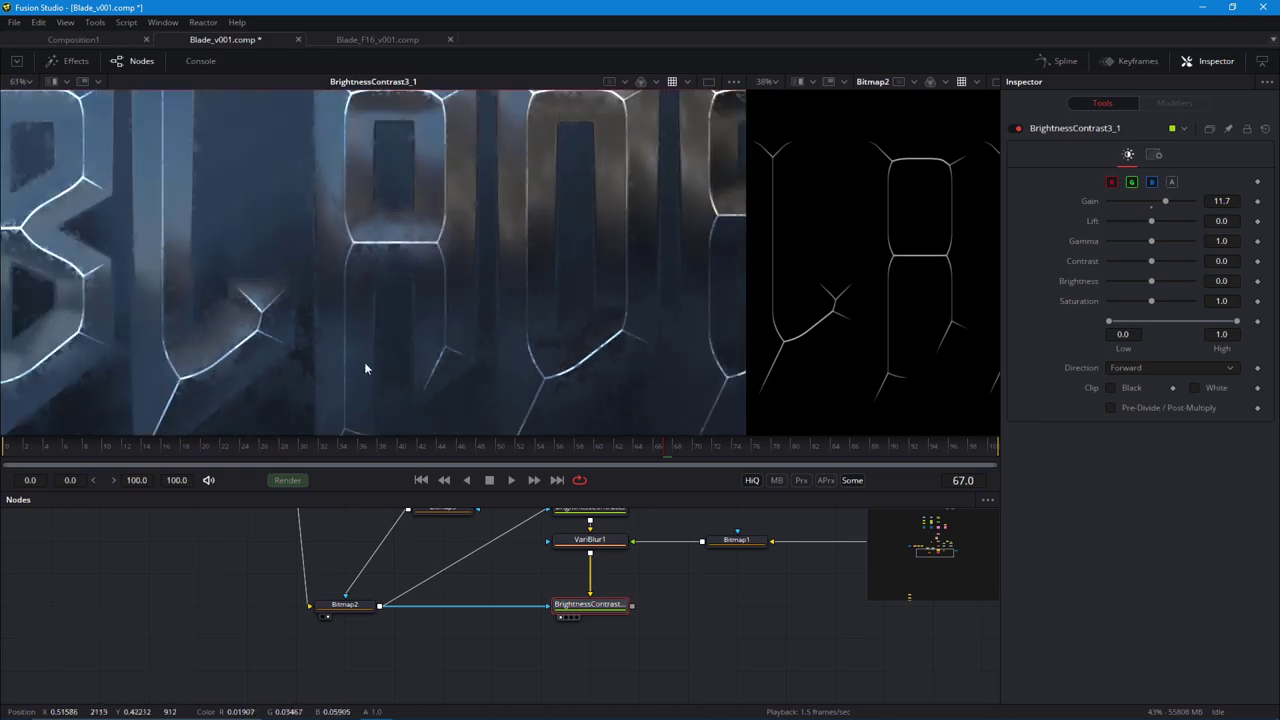
scroll(498, 320, "up", 3)
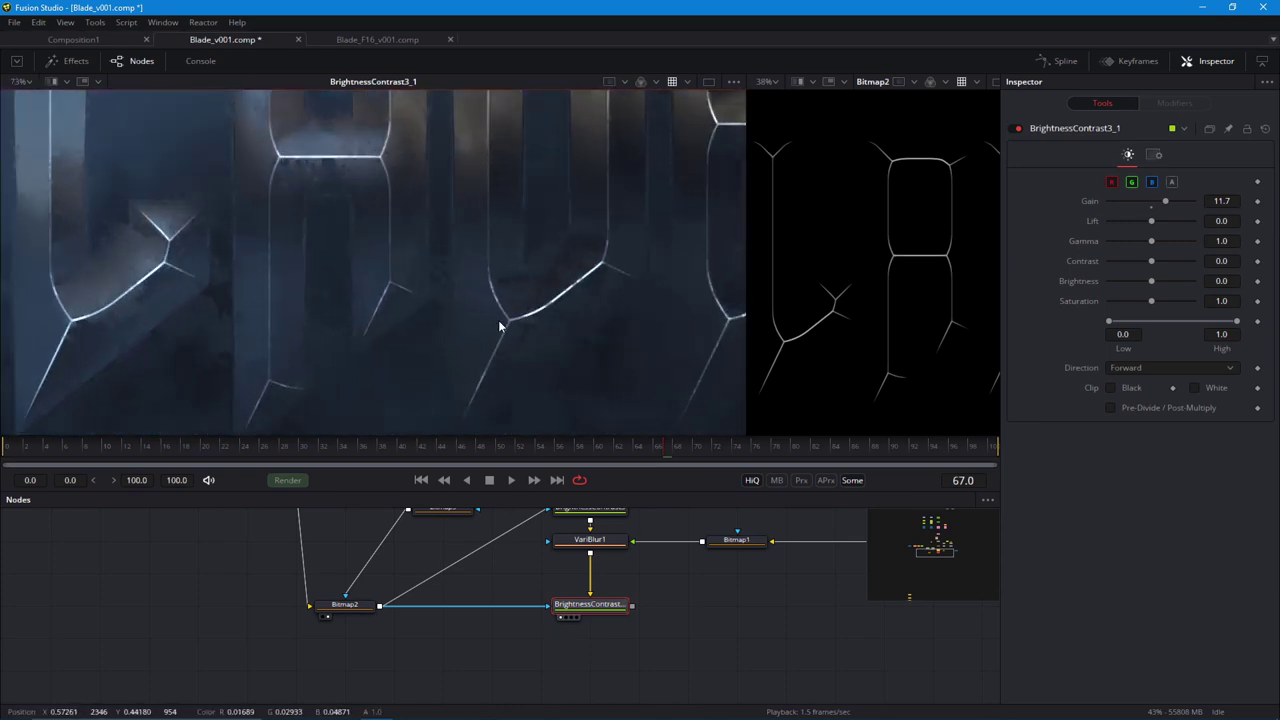
Add a FastExpoGlow node after BrightnessContrast3_1, place it lower in the flow, and view it in the first viewer.
key("shift+space")
type("fast")
key("Down")
key("Down")
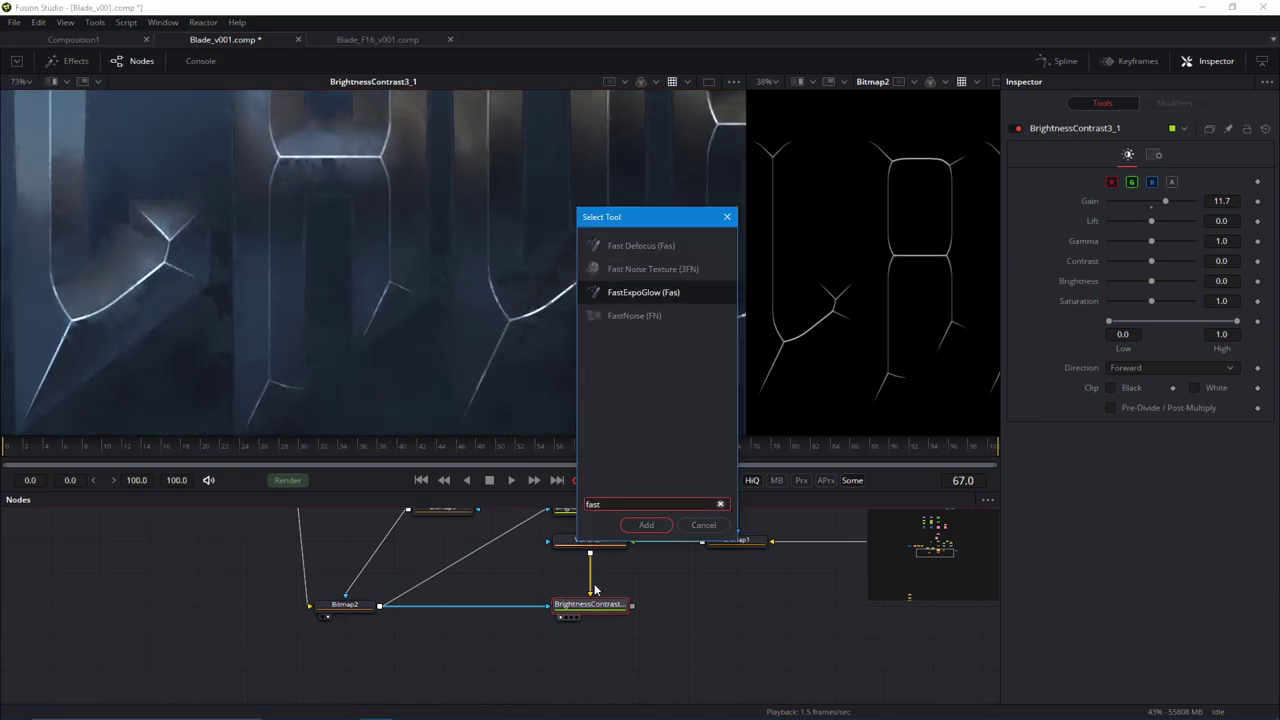
key("Down")
key("Up")
key("Return")
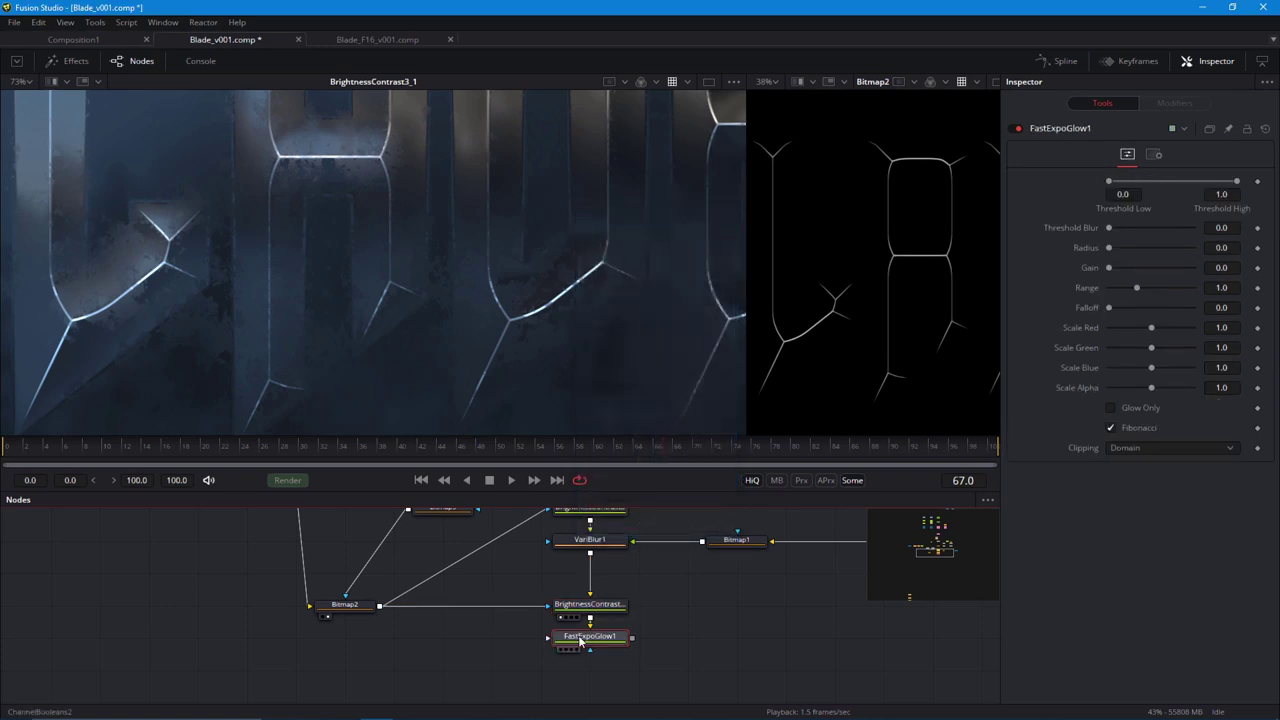
left_click_drag(580, 640, 580, 672)
left_click_drag(518, 632, 524, 570)
left_click_drag(567, 612, 574, 642)
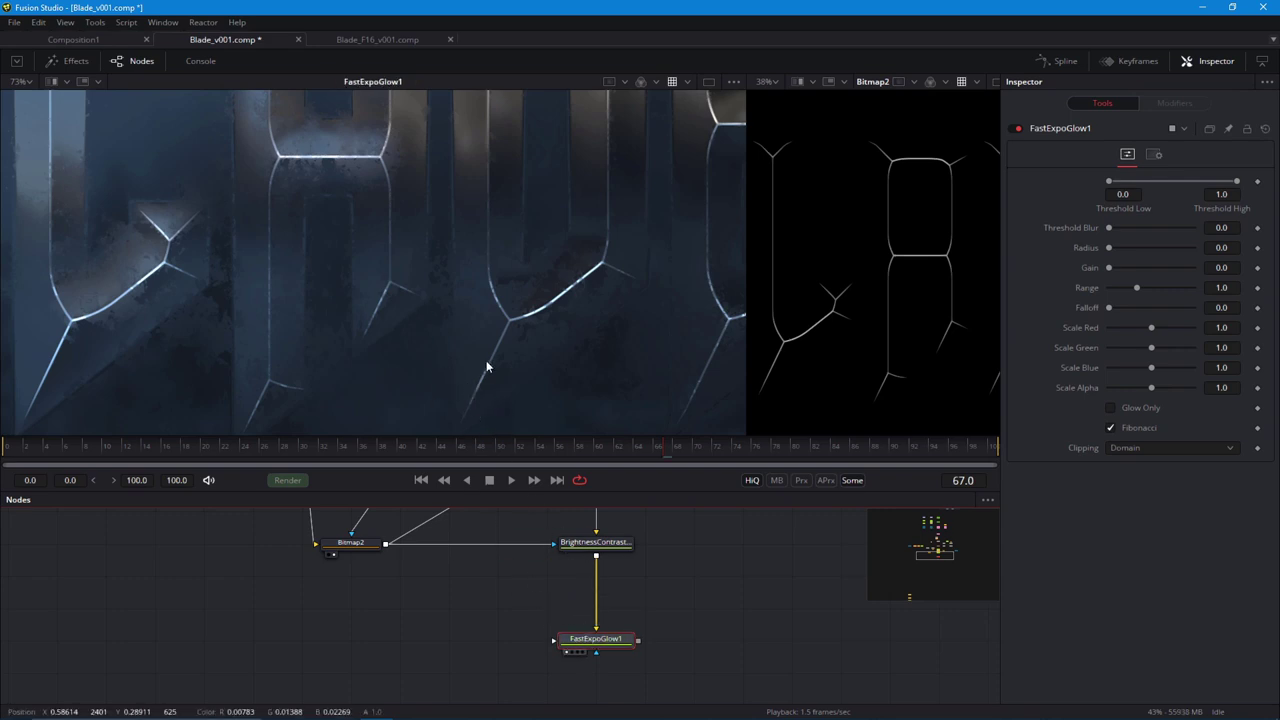
Set FastExpoGlow1's Radius to 1.73 and Gain to 2.05, and check the glow around the letters.
scroll(486, 367, "down", 2)
mouse_move(1108, 267)
left_mouse_down()
mouse_move(1117, 248)
mouse_move(1127, 268)
left_mouse_up()
scroll(560, 390, "up", 3)
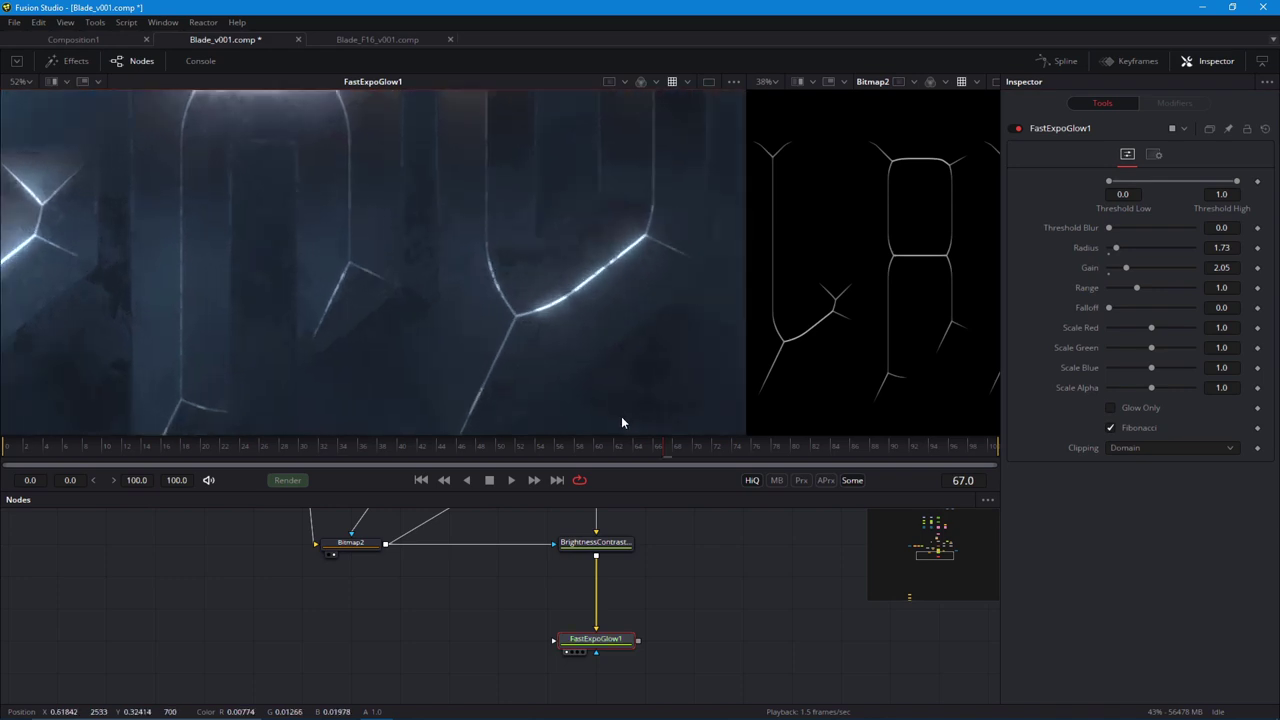
scroll(558, 295, "up", 1)
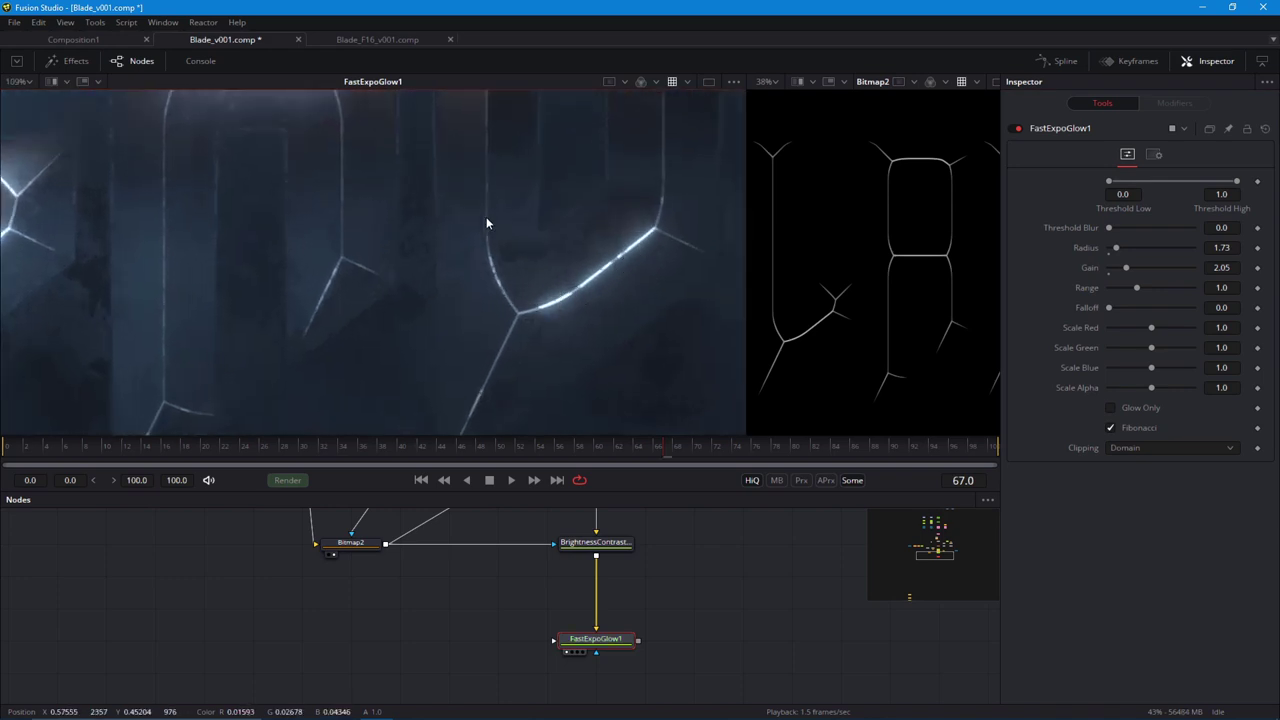
scroll(370, 300, "down", 5)
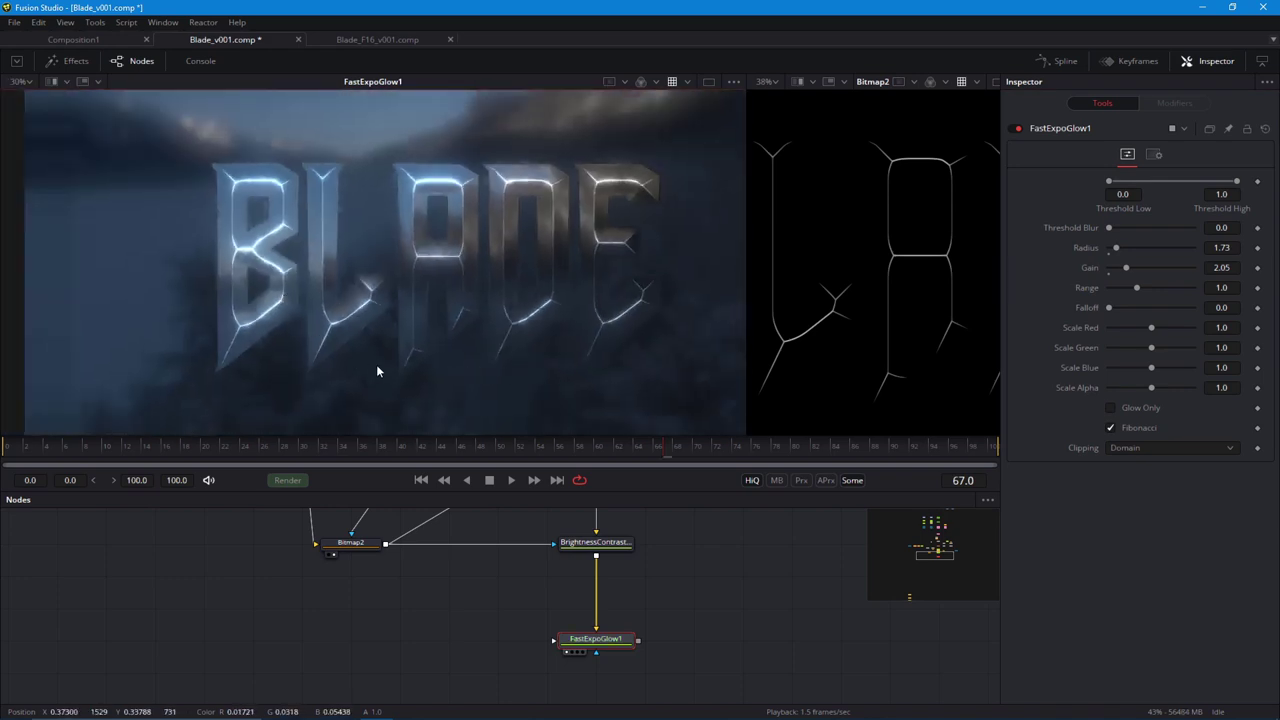
scroll(450, 343, "up", 2)
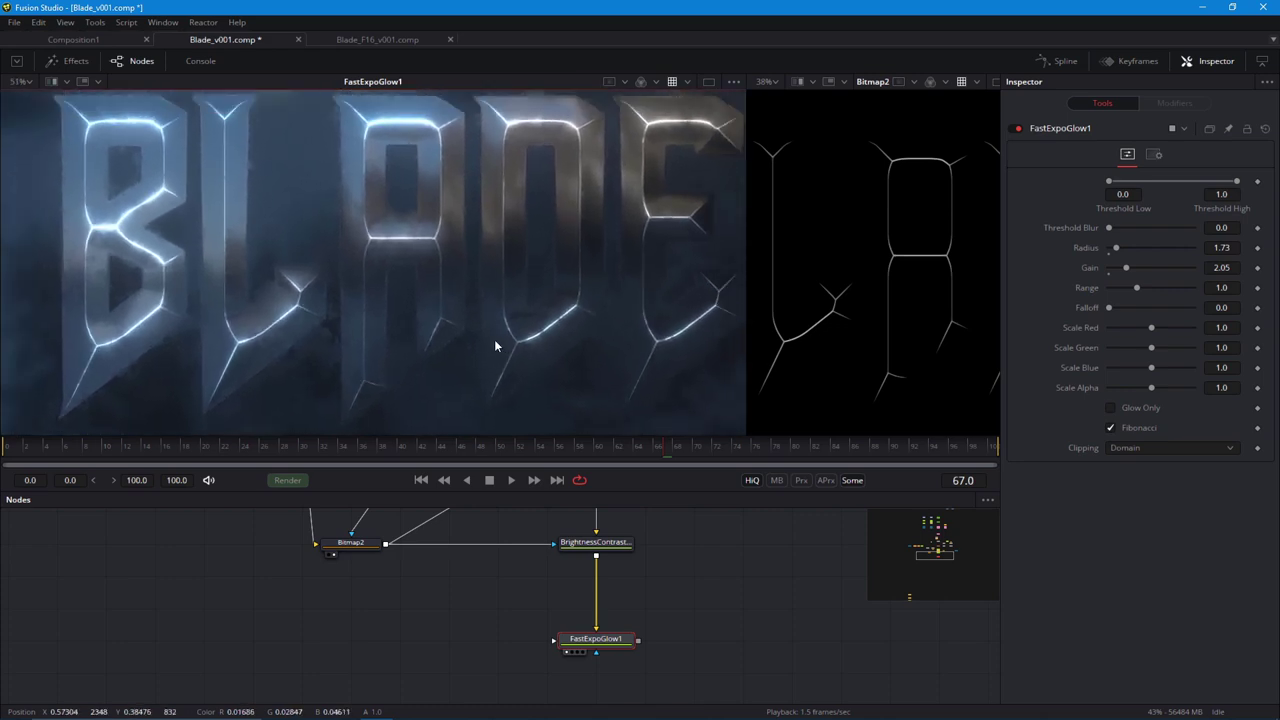
Tint the glow blue by setting FastExpoGlow1's Gain to 1.42, Scale Red to 0.2 and Scale Green to 0.53.
left_click_drag(1126, 268, 1122, 268)
left_click_drag(1151, 328, 1137, 328)
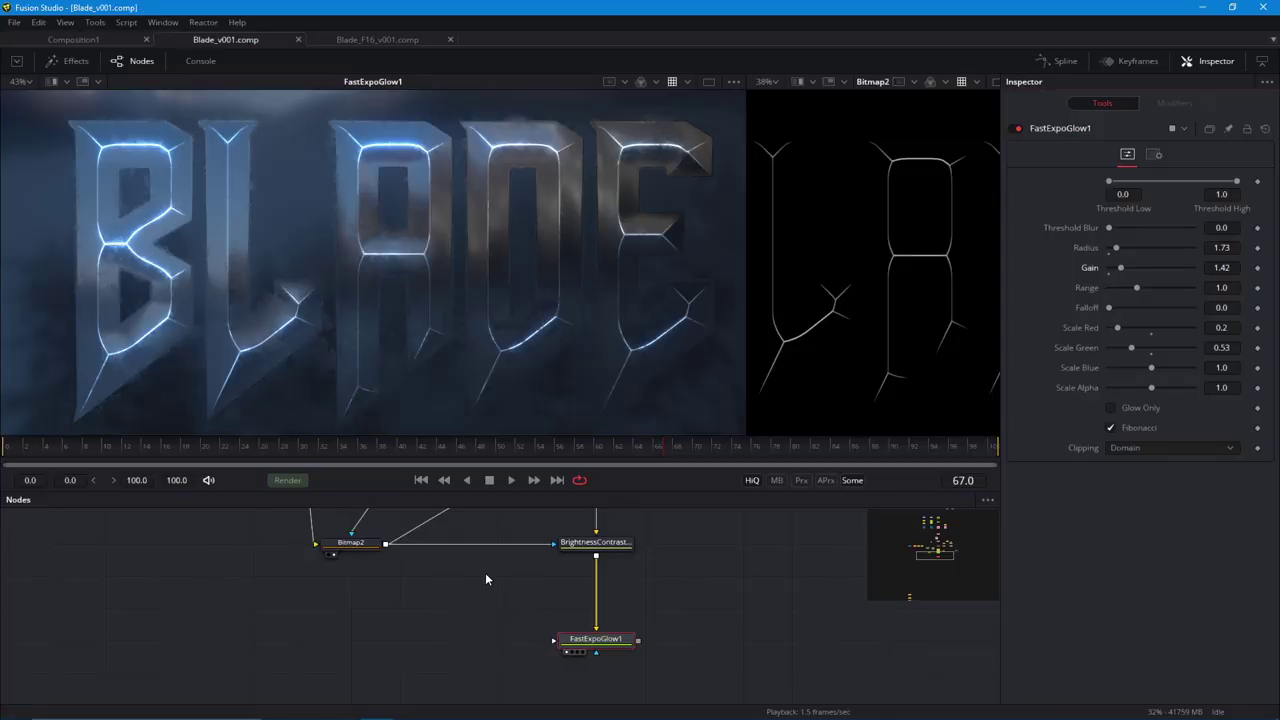
scroll(304, 369, "down", 2)
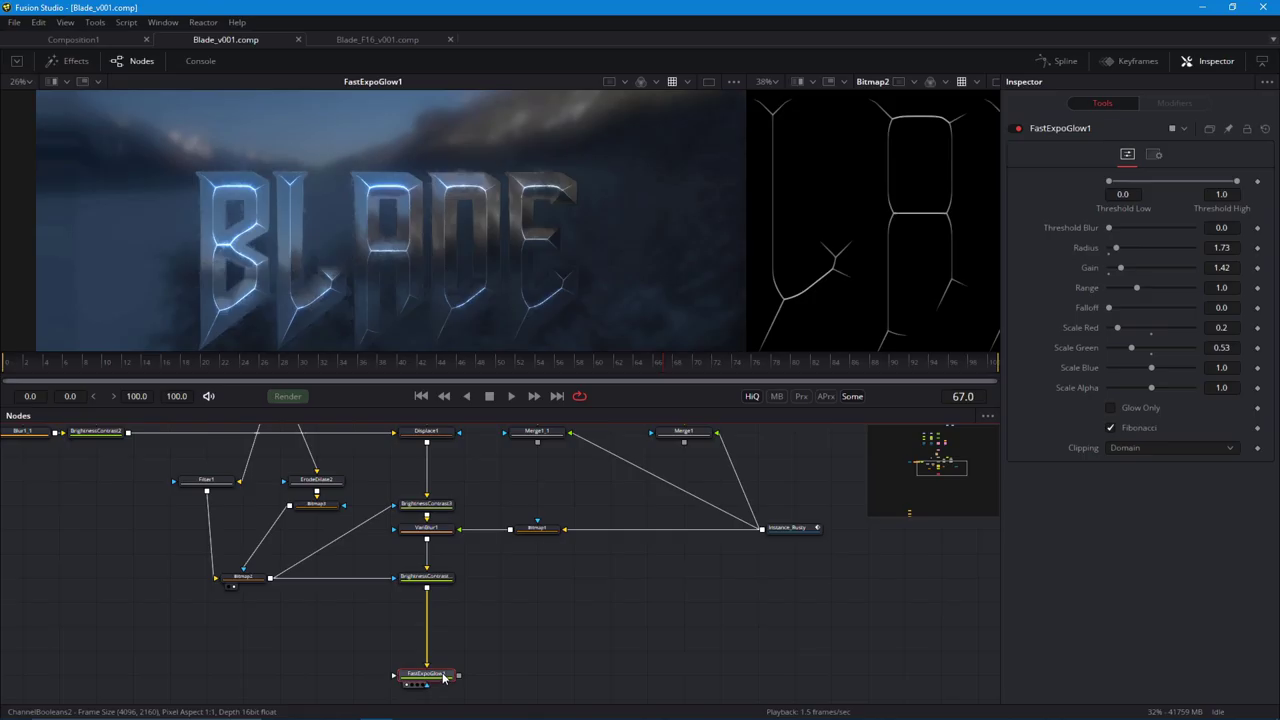
Move FastExpoGlow1 closer to BrightnessContrast3_1, and show Shader1 in a widened second viewer.
left_click_drag(432, 621, 425, 686)
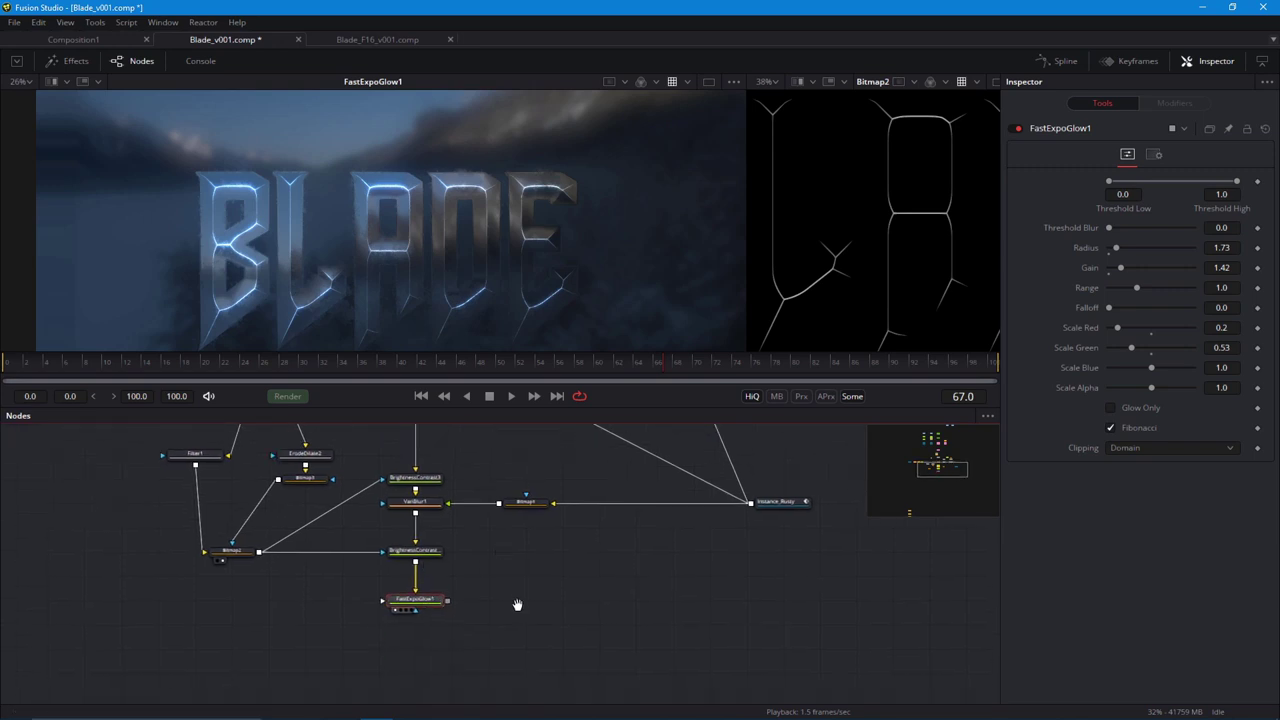
mouse_move(534, 501)
left_mouse_down()
mouse_move(534, 486)
mouse_move(541, 514)
left_mouse_up()
left_click_drag(540, 462, 557, 291)
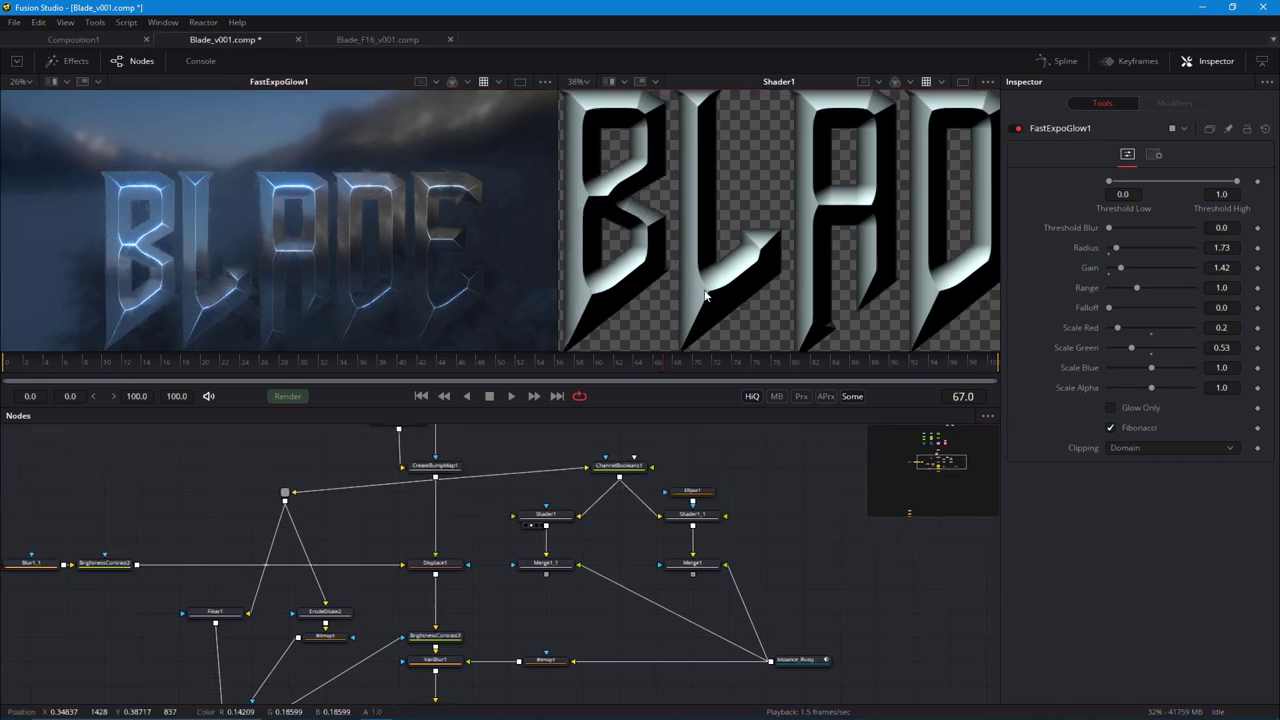
scroll(709, 291, "down", 1)
Add a Channel Booleans node below FastExpoGlow1 and connect the glow's output to its background.
left_click_drag(531, 697, 567, 608)
key("shift+space")
type("bol")
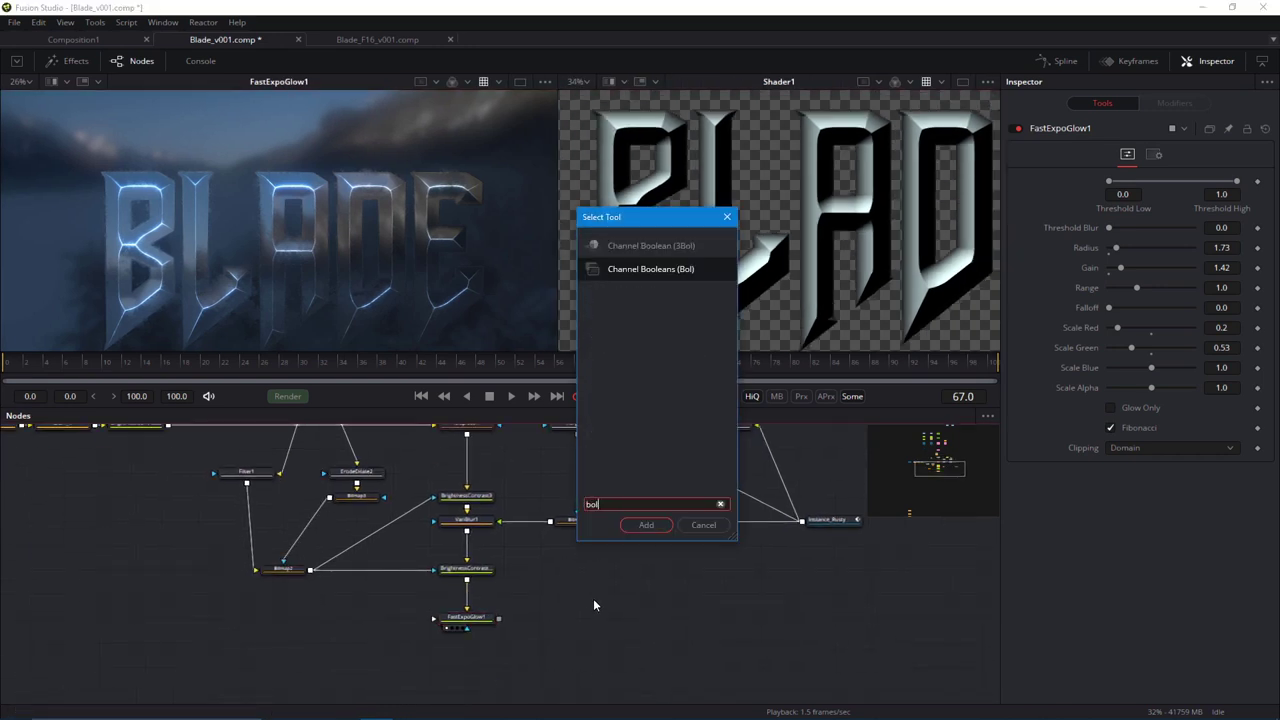
key("Return")
left_click_drag(493, 636, 478, 597)
scroll(561, 566, "up", 2)
left_click_drag(563, 553, 518, 614)
left_click_drag(434, 582, 434, 551)
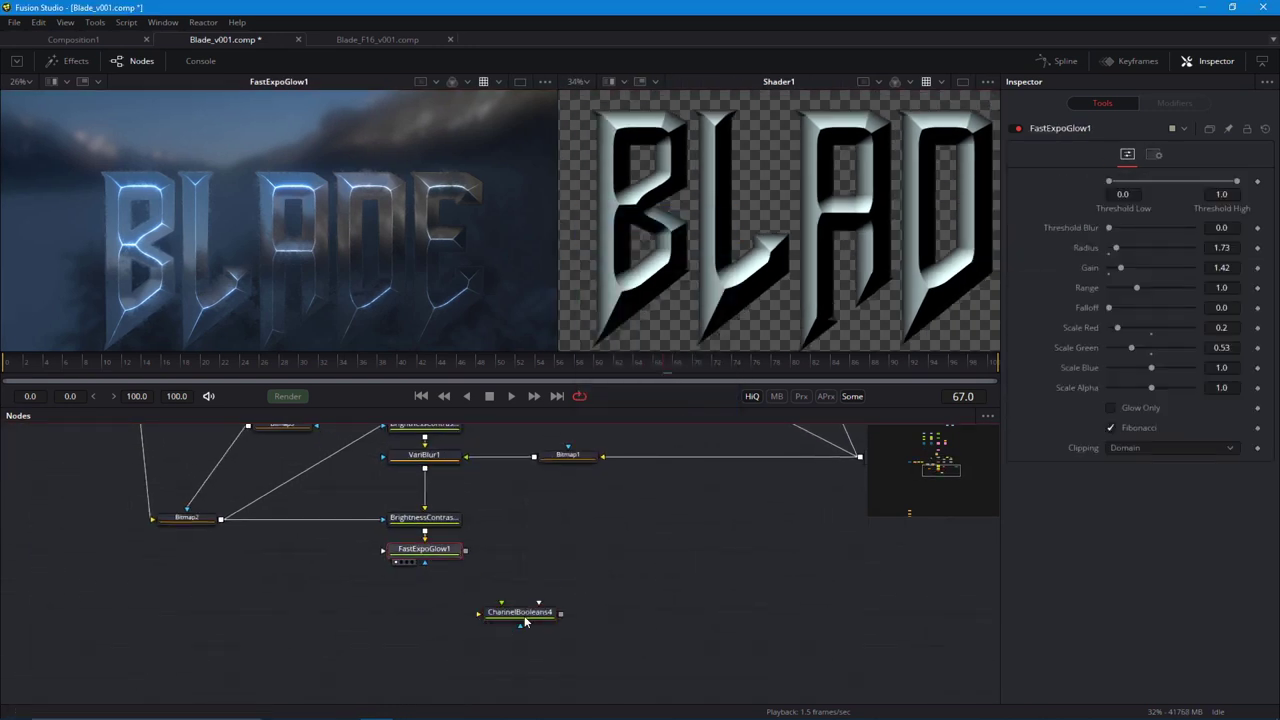
left_click_drag(523, 616, 446, 620)
left_click(424, 583)
Connect Merge1_1's output to ChannelBooleans4's foreground and view ChannelBooleans4 in the first viewer.
scroll(460, 563, "down", 3)
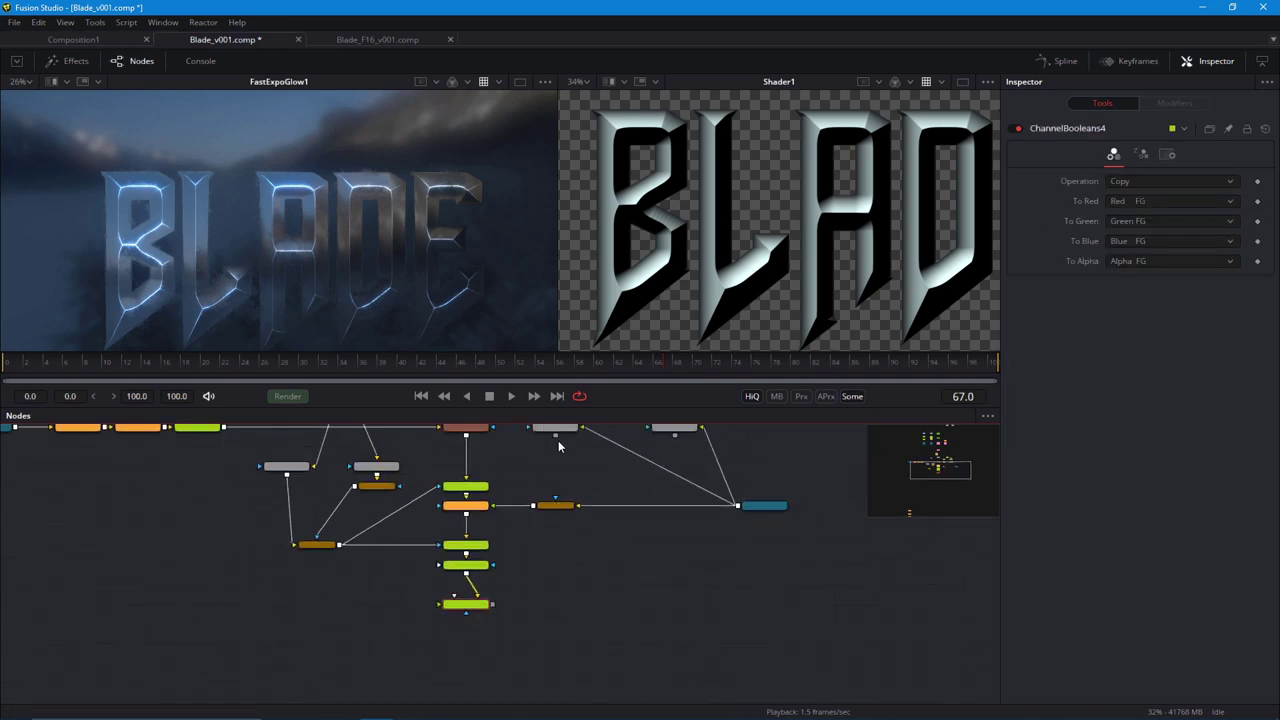
left_click_drag(556, 436, 481, 603)
key("1")
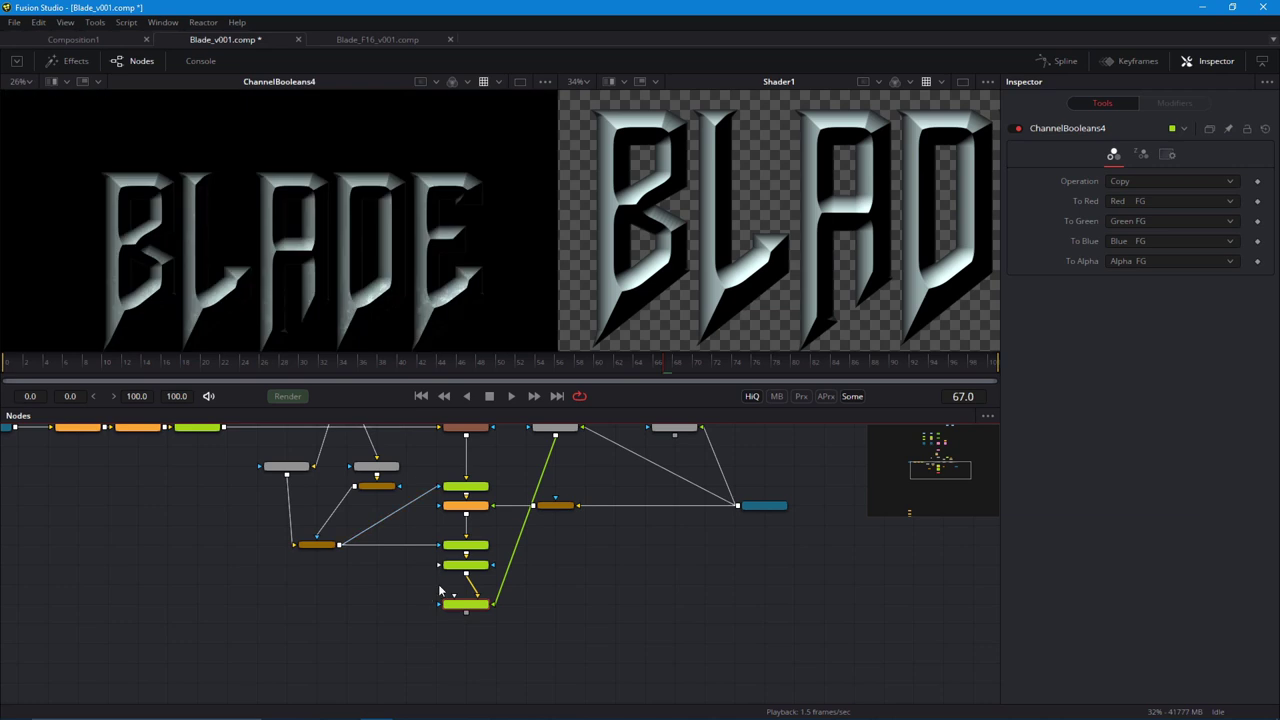
Set ChannelBooleans4's Operation to Add and To Alpha to Do Nothing, and check the lit title.
left_click(1113, 183)
left_click(1114, 264)
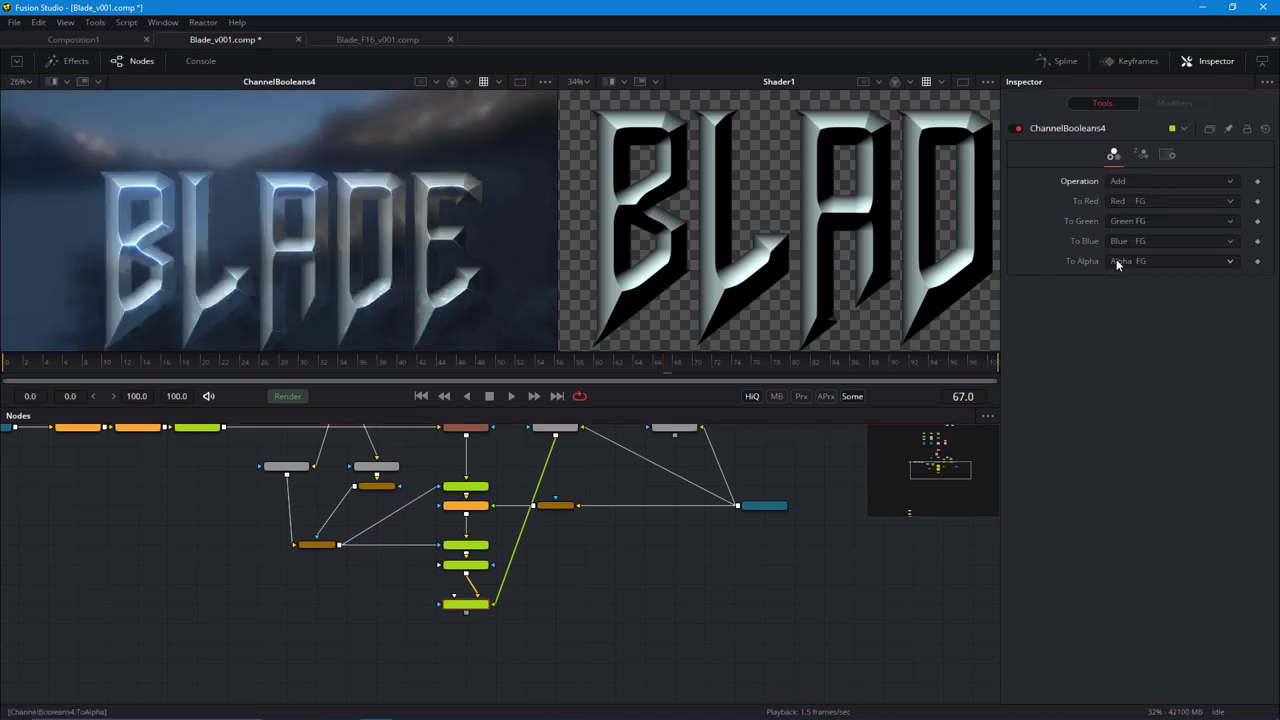
left_click(1117, 264)
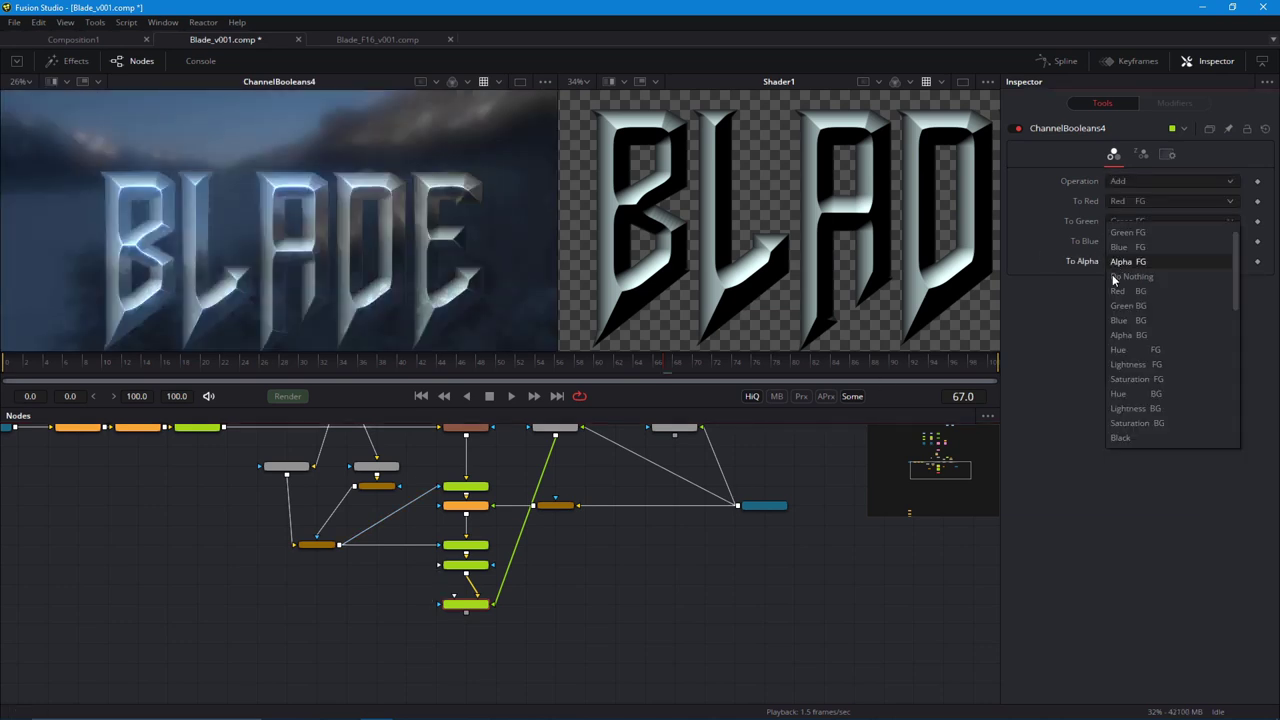
left_click(1121, 284)
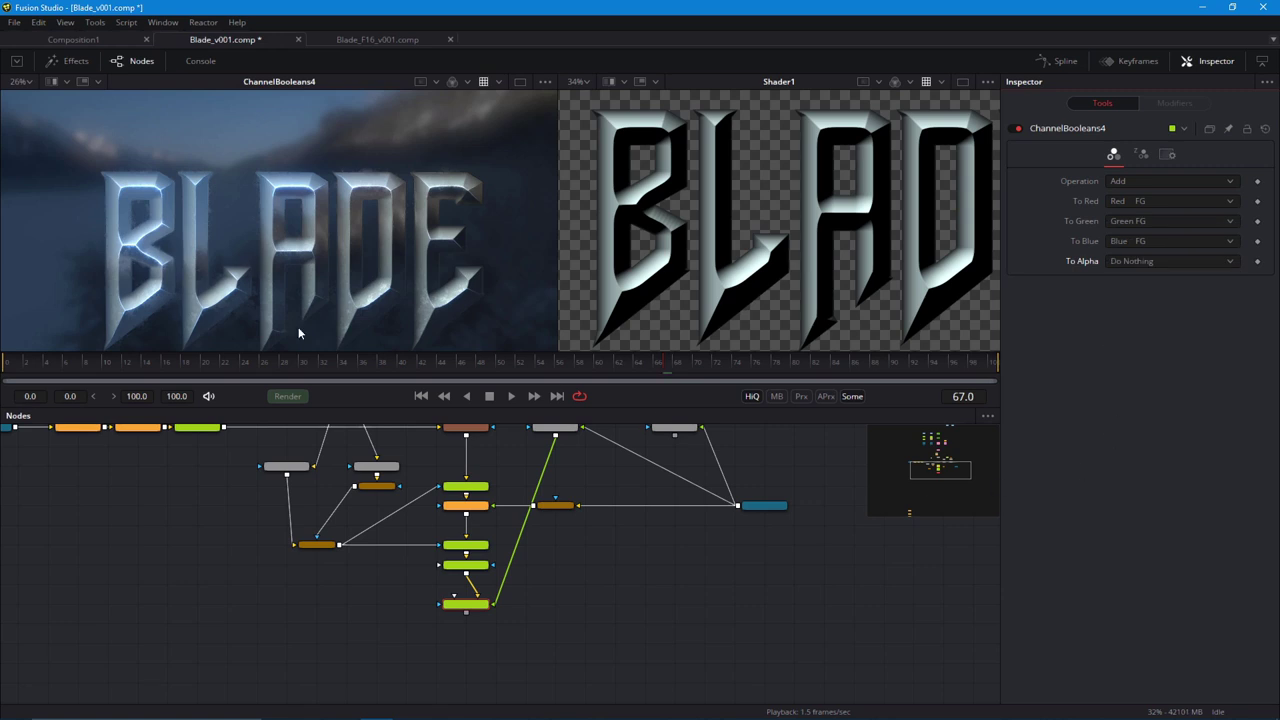
scroll(298, 333, "up", 2)
left_click_drag(325, 234, 312, 207)
scroll(400, 645, "down", 2)
Paste a copy of ChannelBooleans4 after it, connect Merge1 as its foreground, and view the copy in the first viewer.
left_click_drag(488, 548, 490, 578)
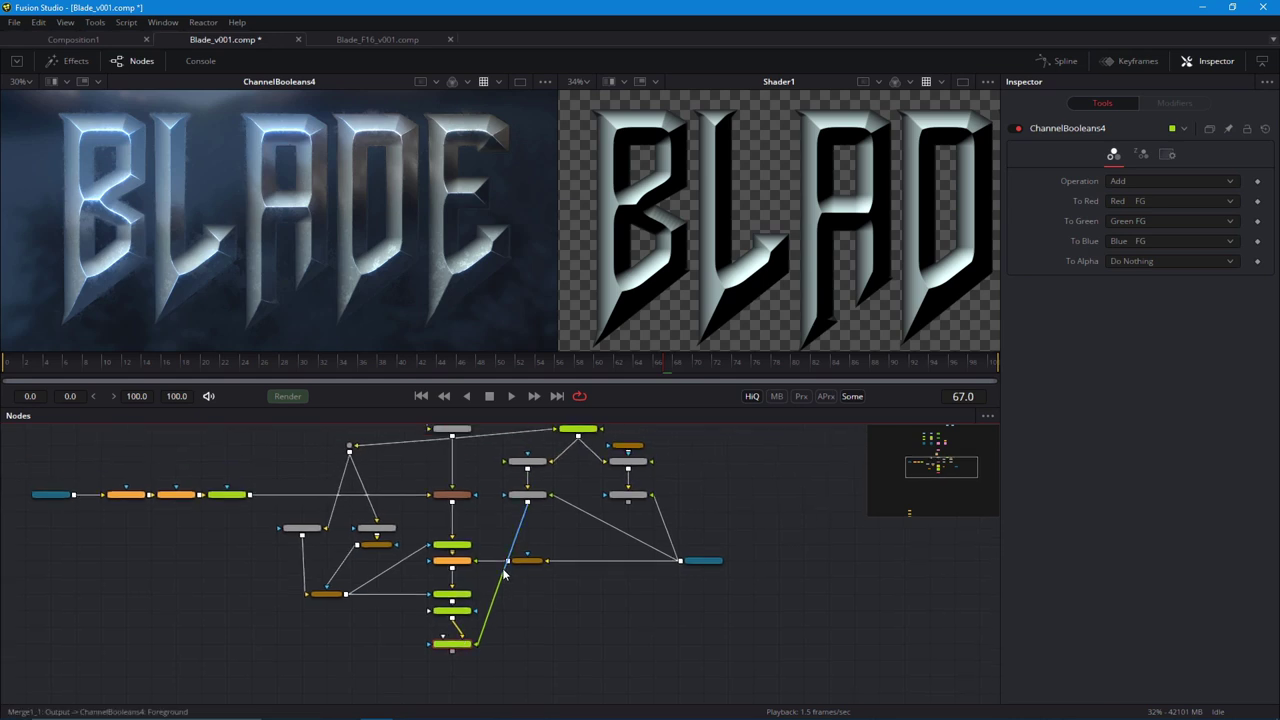
scroll(528, 645, "up", 1)
left_click_drag(531, 657, 551, 611)
scroll(473, 595, "up", 1)
key("ctrl+v")
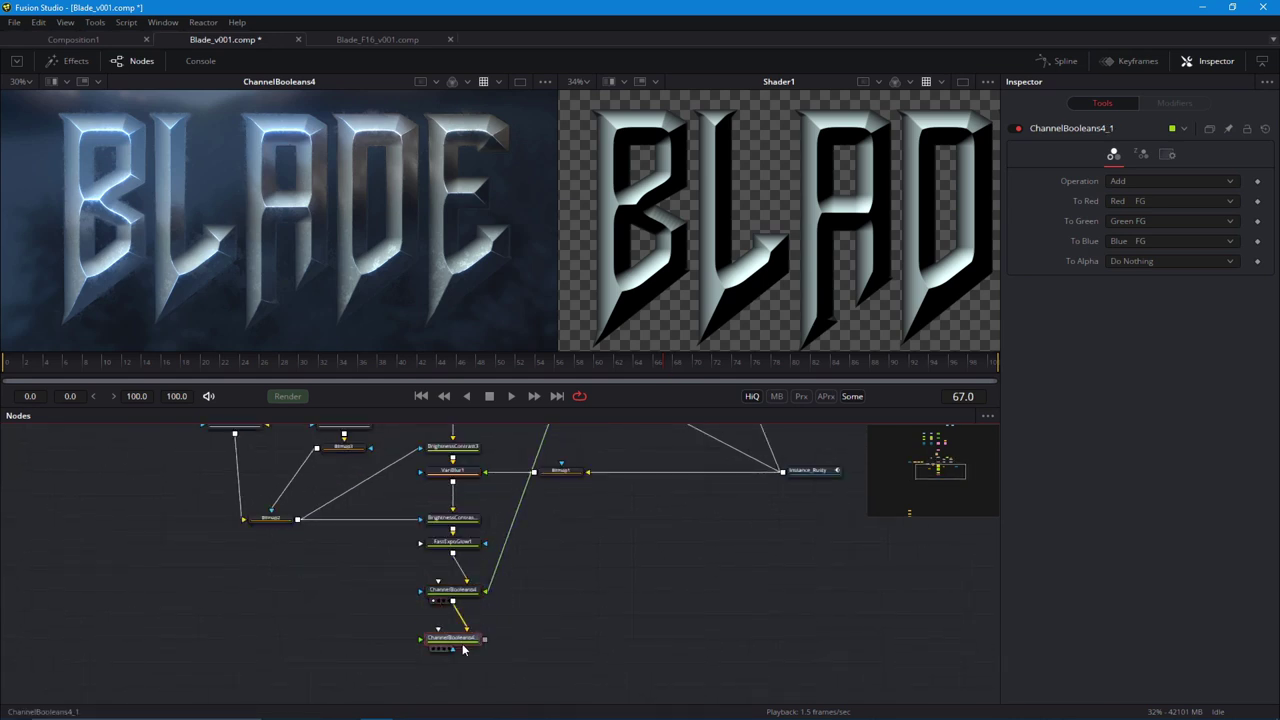
scroll(460, 635, "down", 1)
left_click_drag(447, 635, 474, 550)
scroll(474, 550, "up", 1)
key("1")
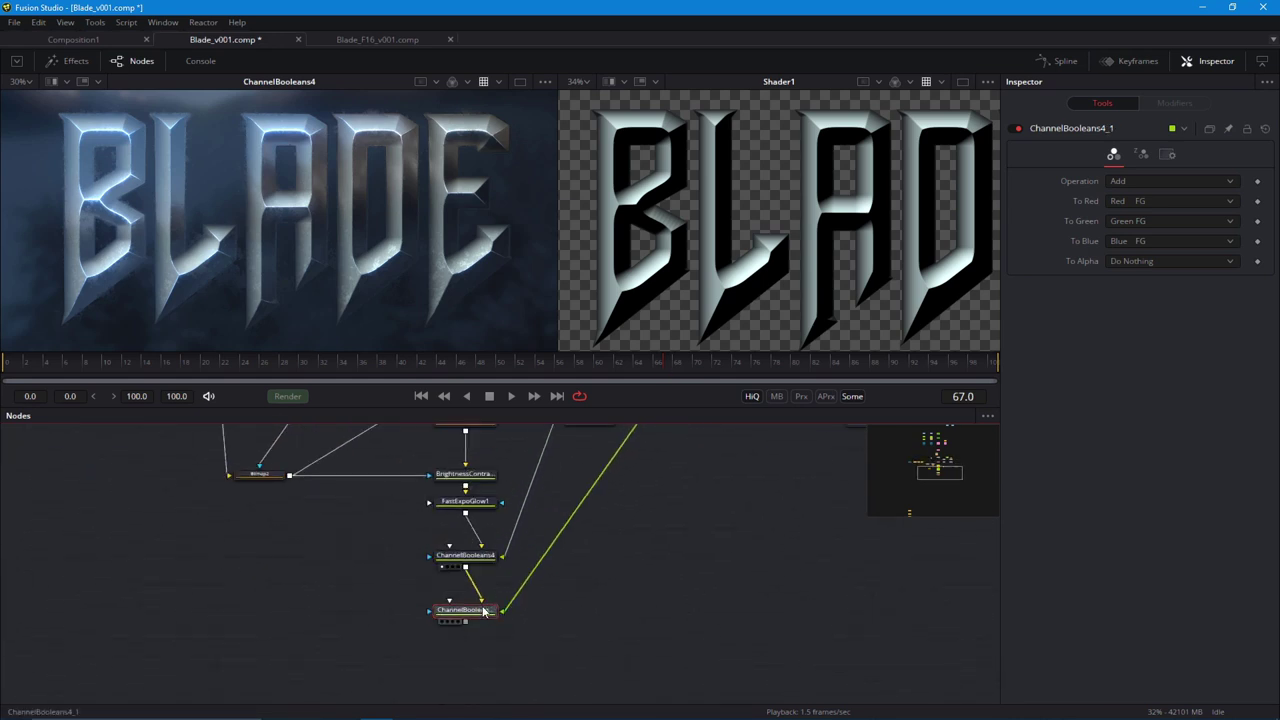
Show Merge1 in the second viewer and set Shader1_1's specular color to Red 0.102 and Green 0.362.
left_click_drag(560, 494, 437, 676)
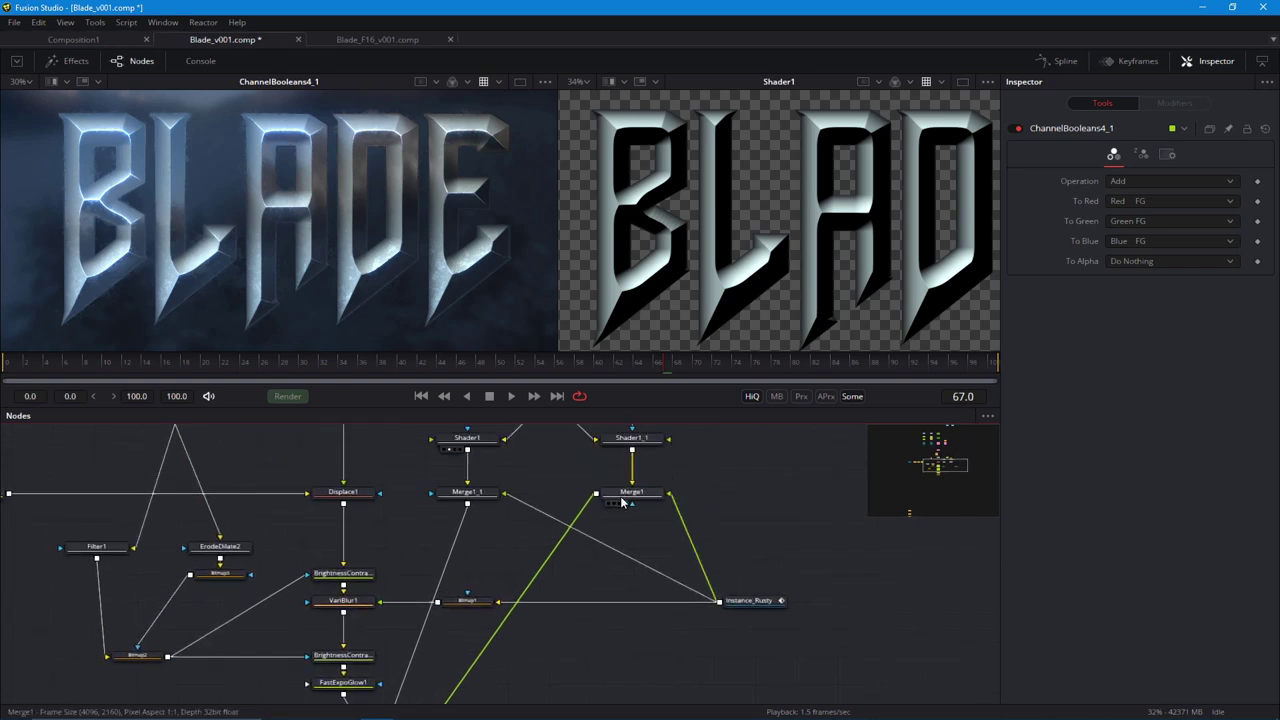
left_click_drag(623, 499, 648, 342)
left_click_drag(617, 451, 617, 483)
left_click(620, 473)
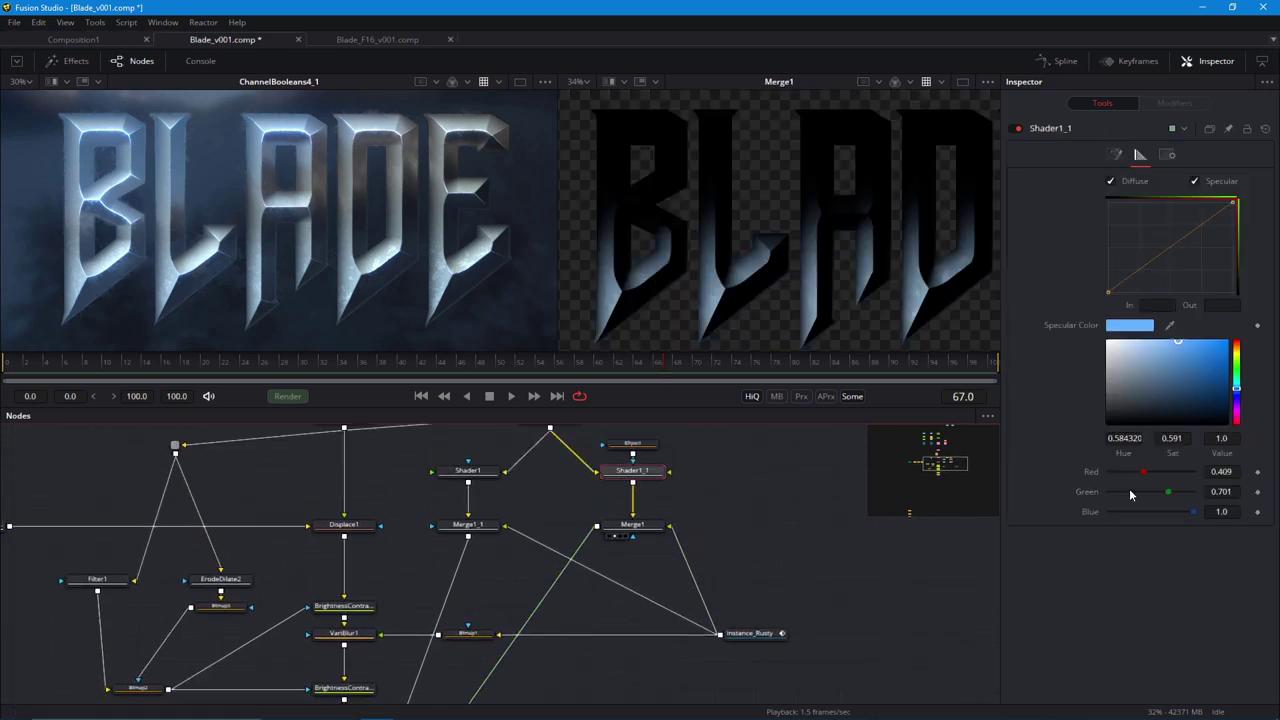
mouse_move(1143, 473)
left_mouse_down()
mouse_move(1132, 474)
mouse_move(1163, 496)
mouse_move(1124, 472)
mouse_move(1153, 491)
mouse_move(1128, 472)
mouse_move(1148, 492)
mouse_move(1134, 496)
left_mouse_up()
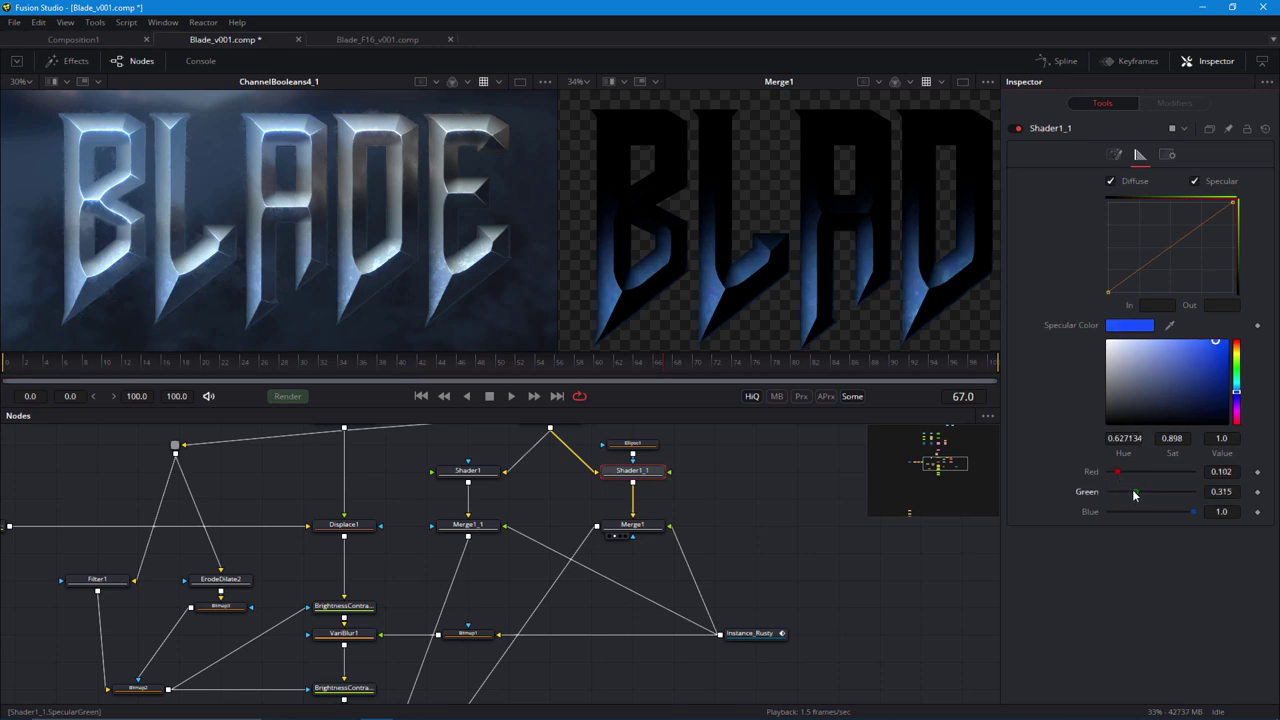
left_click_drag(440, 310, 445, 299)
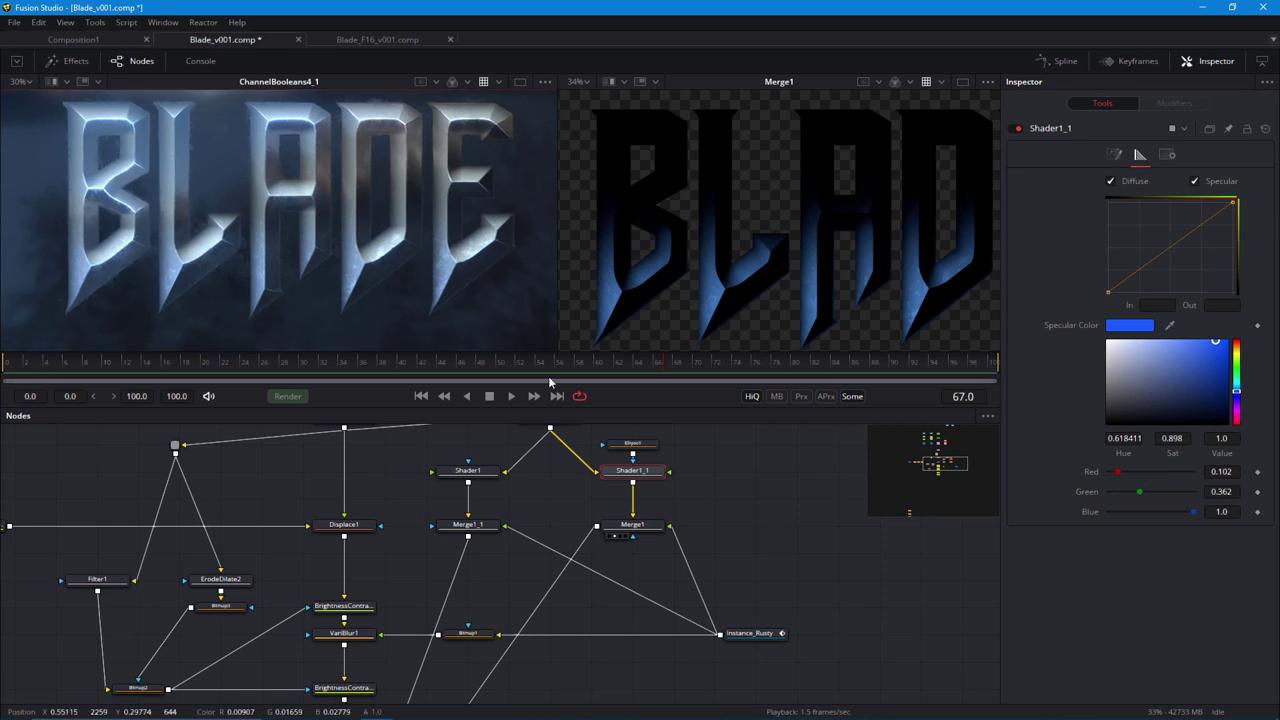
scroll(668, 306, "down", 1)
right_click(702, 268)
left_click(368, 260)
right_click(368, 258)
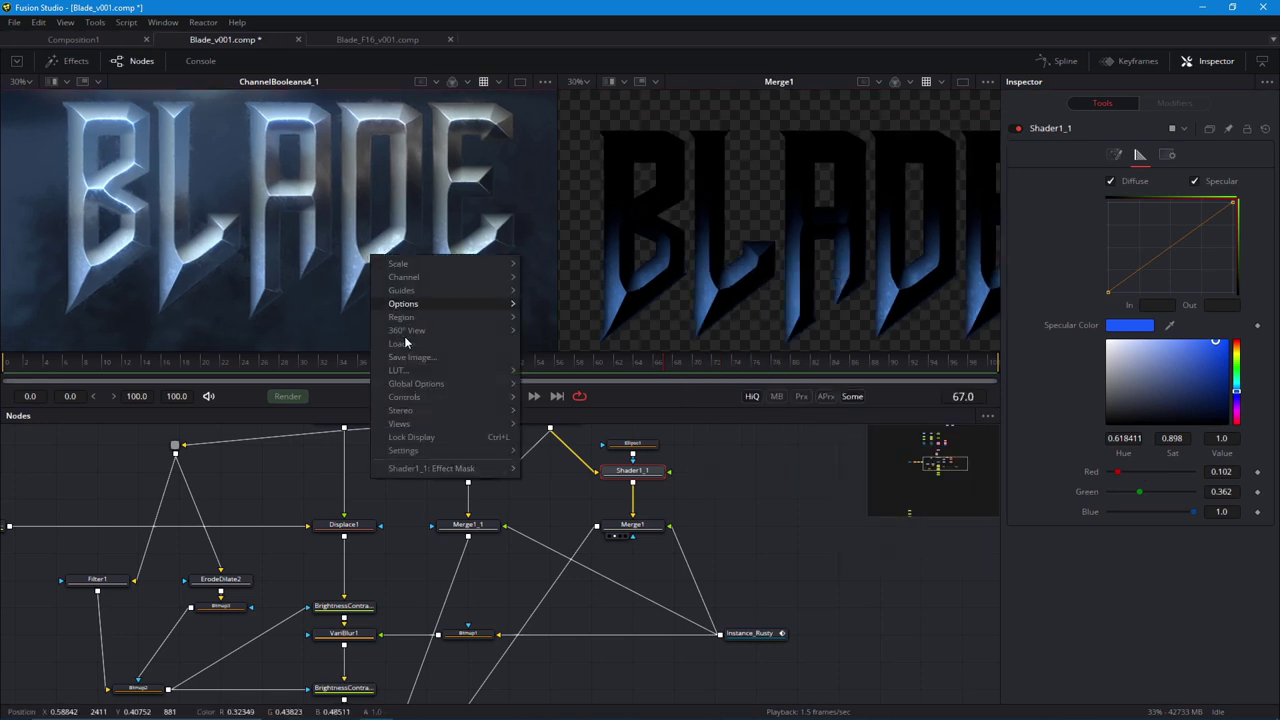
mouse_move(404, 372)
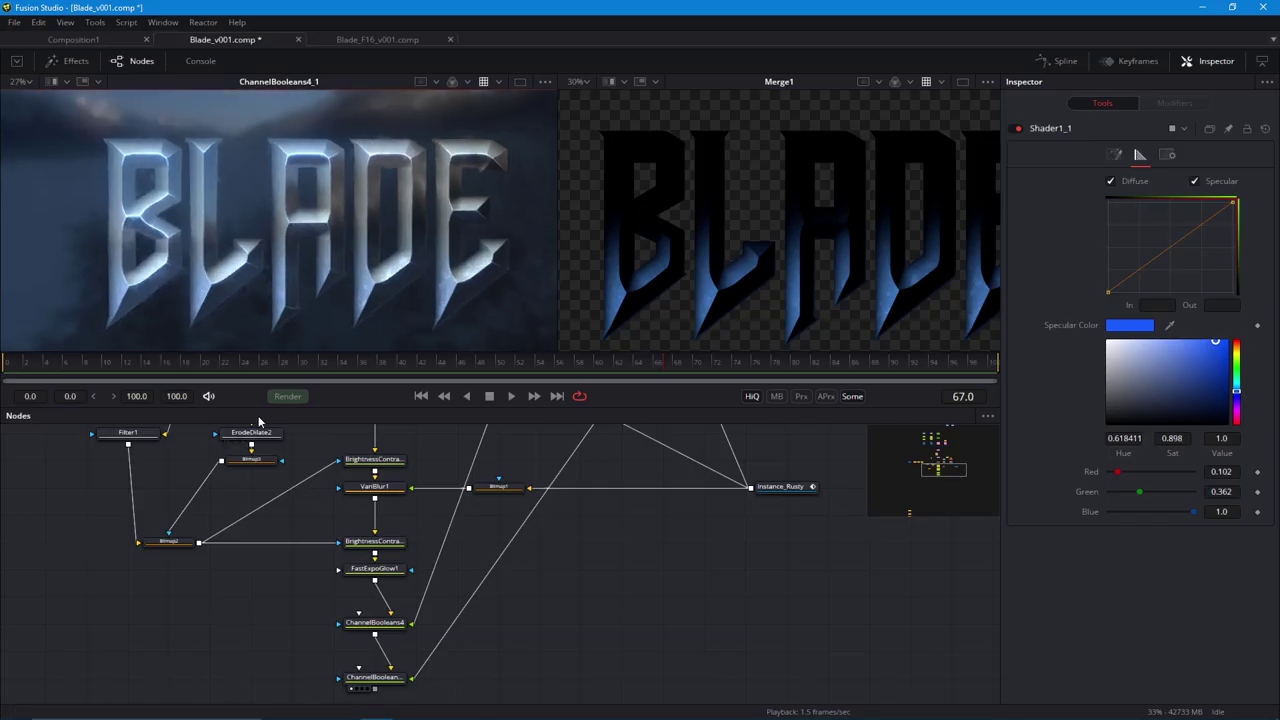
Show the normal-map router PipeRouter1 in the second viewer.
left_click_drag(322, 547, 535, 632)
scroll(331, 457, "up", 1)
scroll(417, 603, "down", 1)
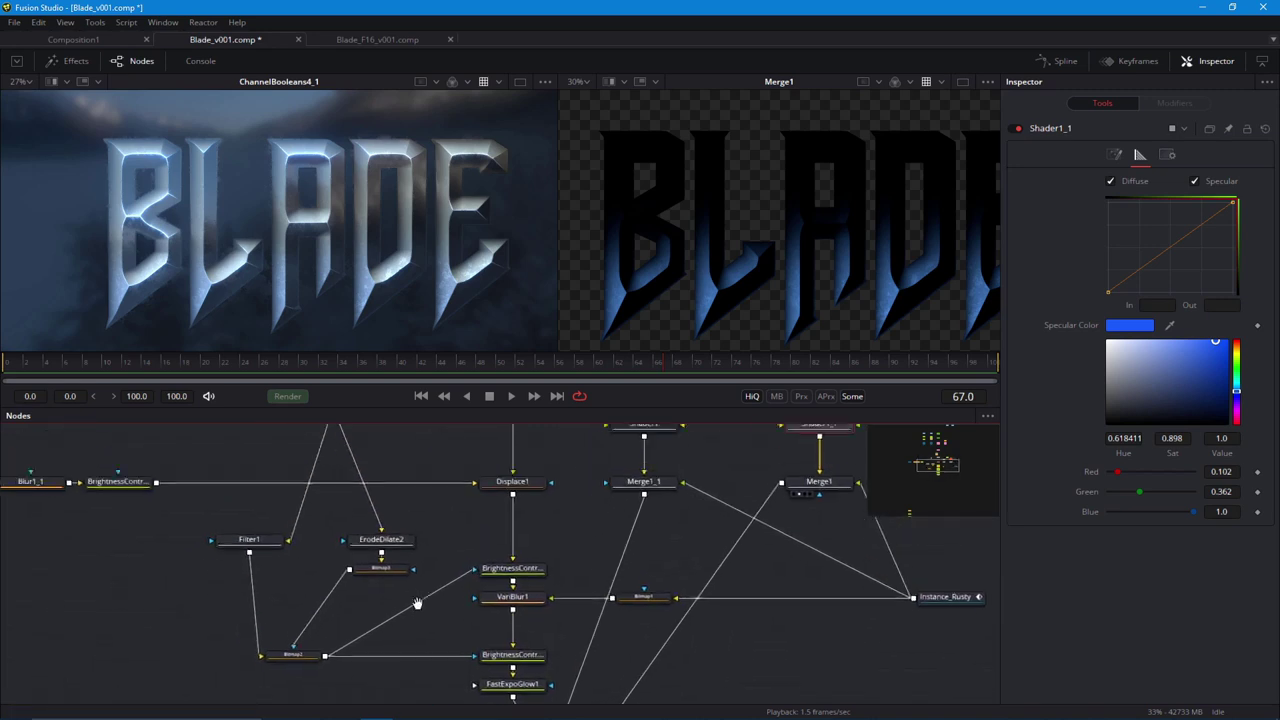
mouse_move(417, 603)
left_mouse_down()
mouse_move(369, 603)
mouse_move(406, 569)
mouse_move(406, 610)
left_mouse_up()
scroll(406, 569, "down", 2)
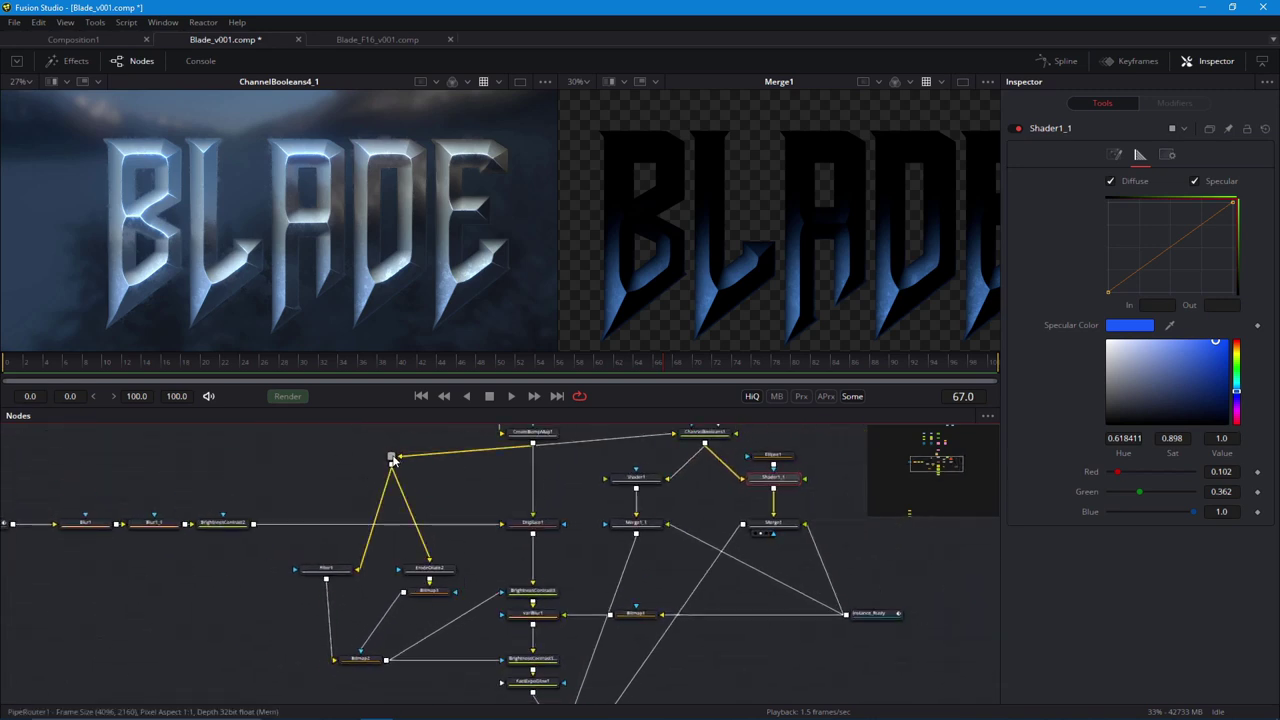
left_click_drag(576, 295, 590, 292)
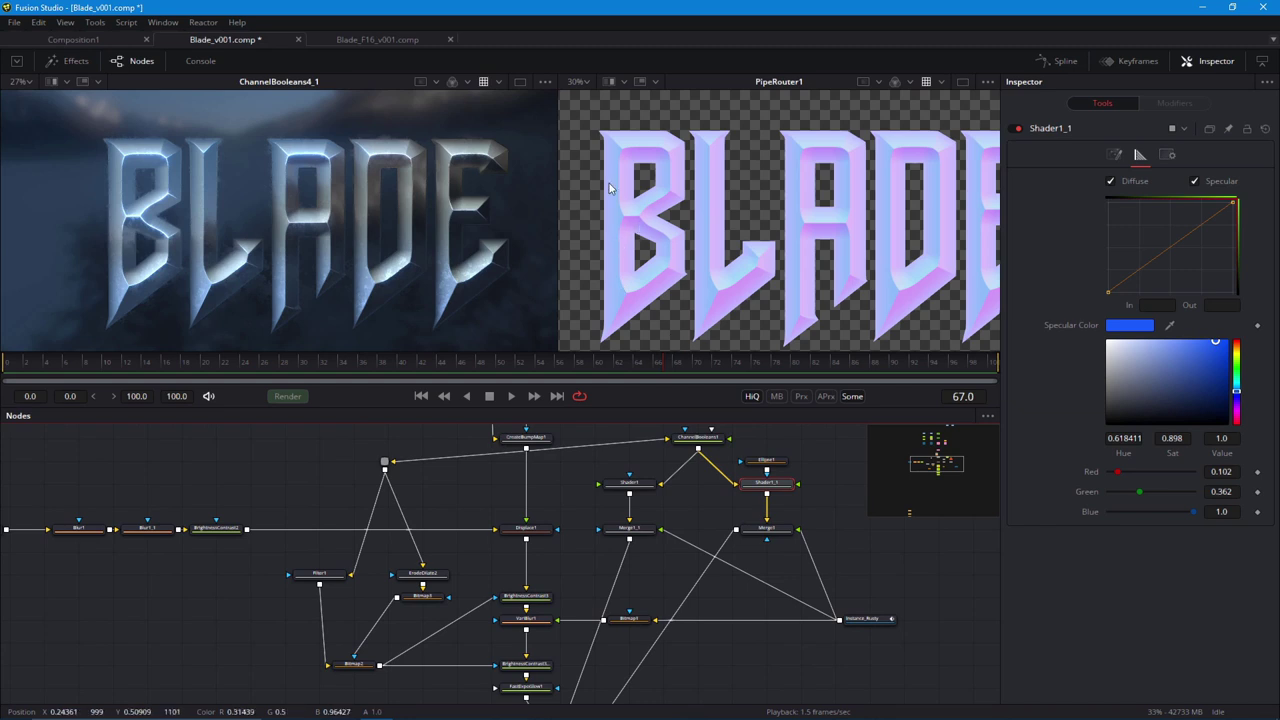
Connect PipeRouter1's output to VariBlur1's effect mask and check the blurred title in the first viewer.
left_click_drag(386, 534, 375, 532)
scroll(375, 532, "up", 1)
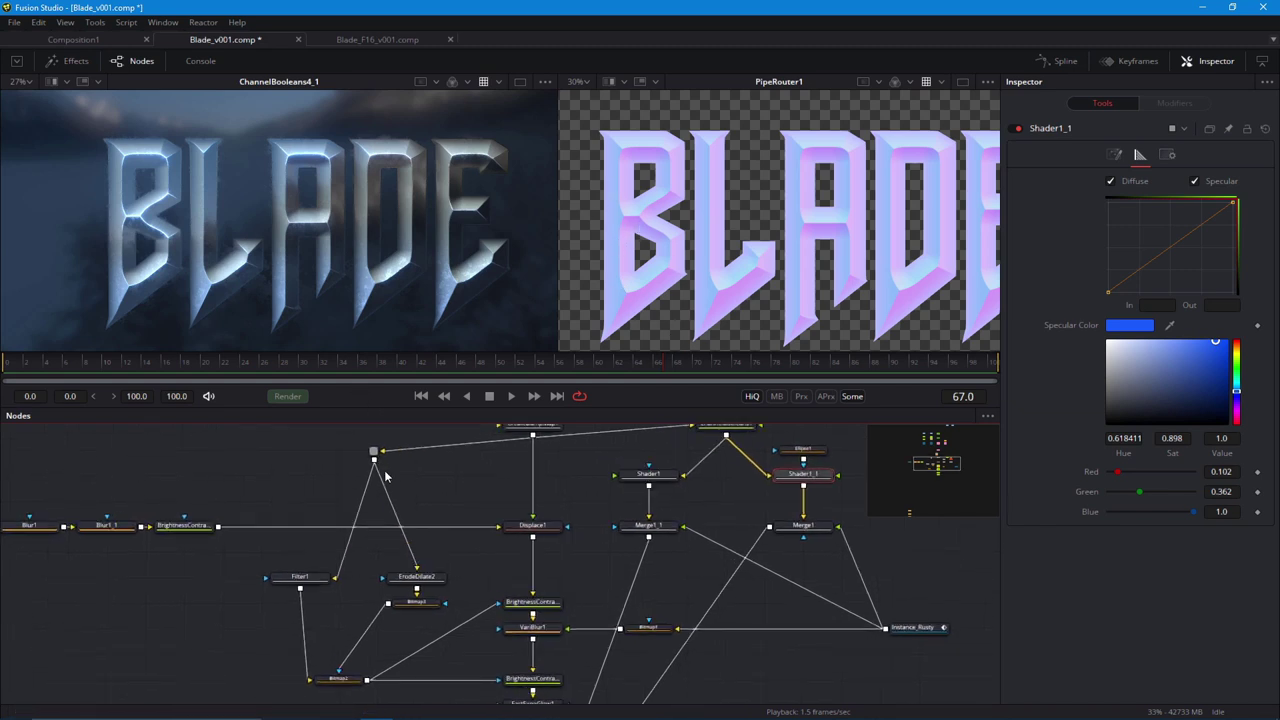
left_click_drag(378, 464, 500, 630)
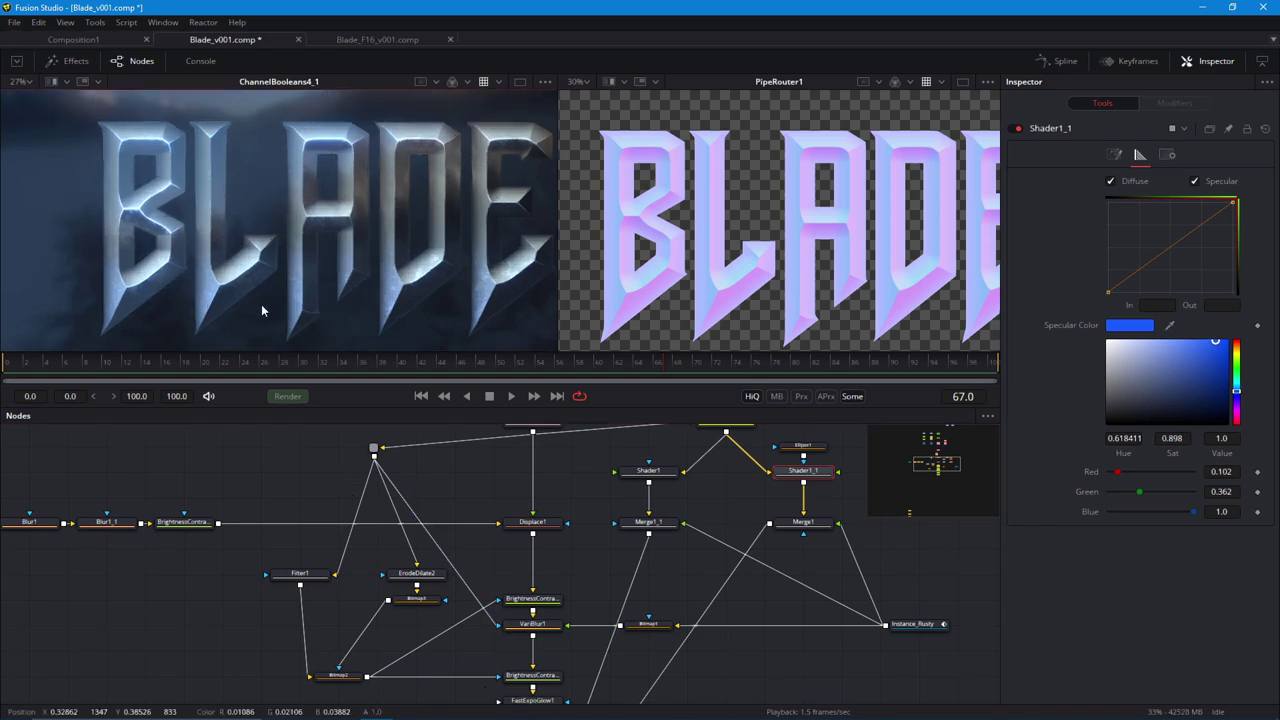
scroll(278, 214, "up", 2)
scroll(222, 298, "down", 3)
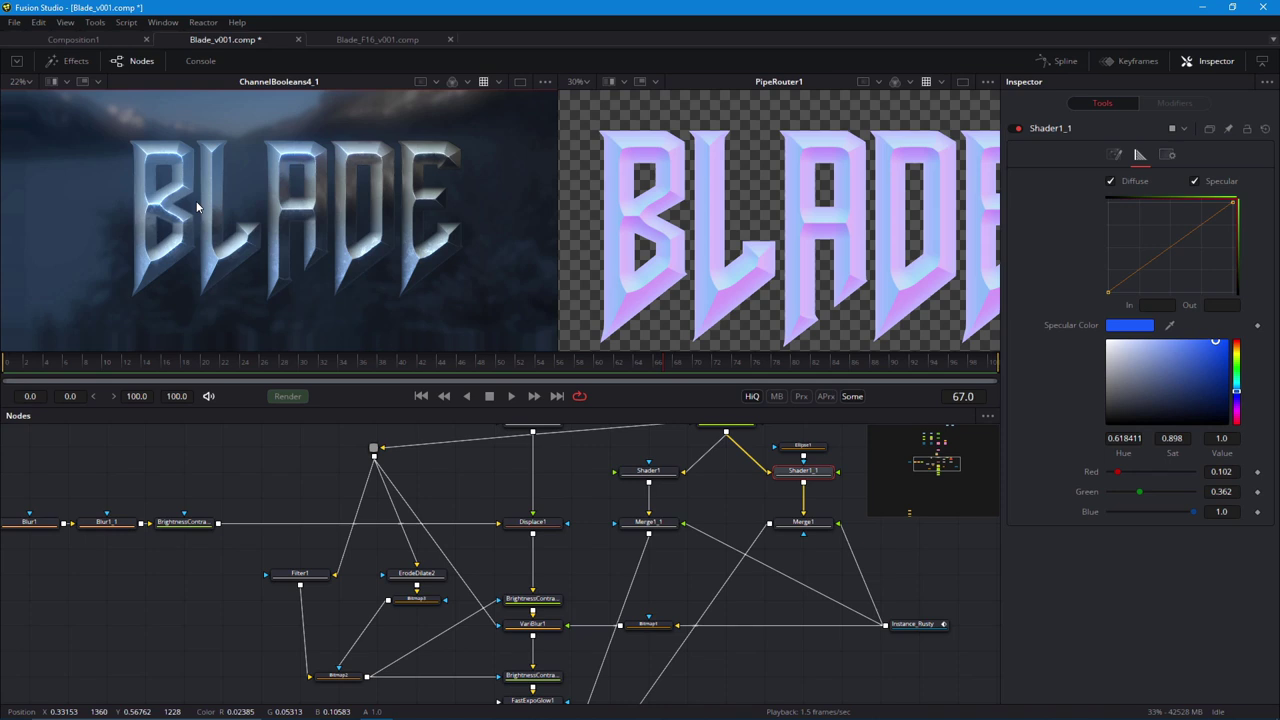
scroll(289, 297, "up", 1)
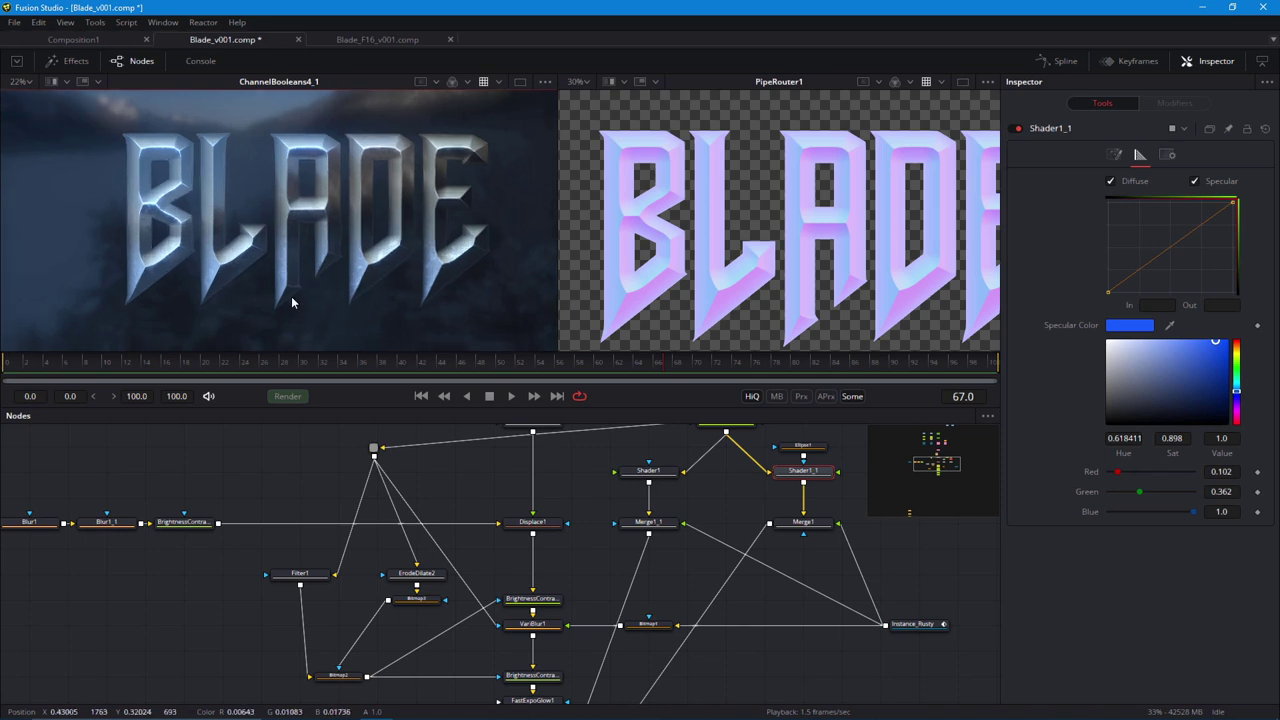
scroll(375, 215, "up", 1)
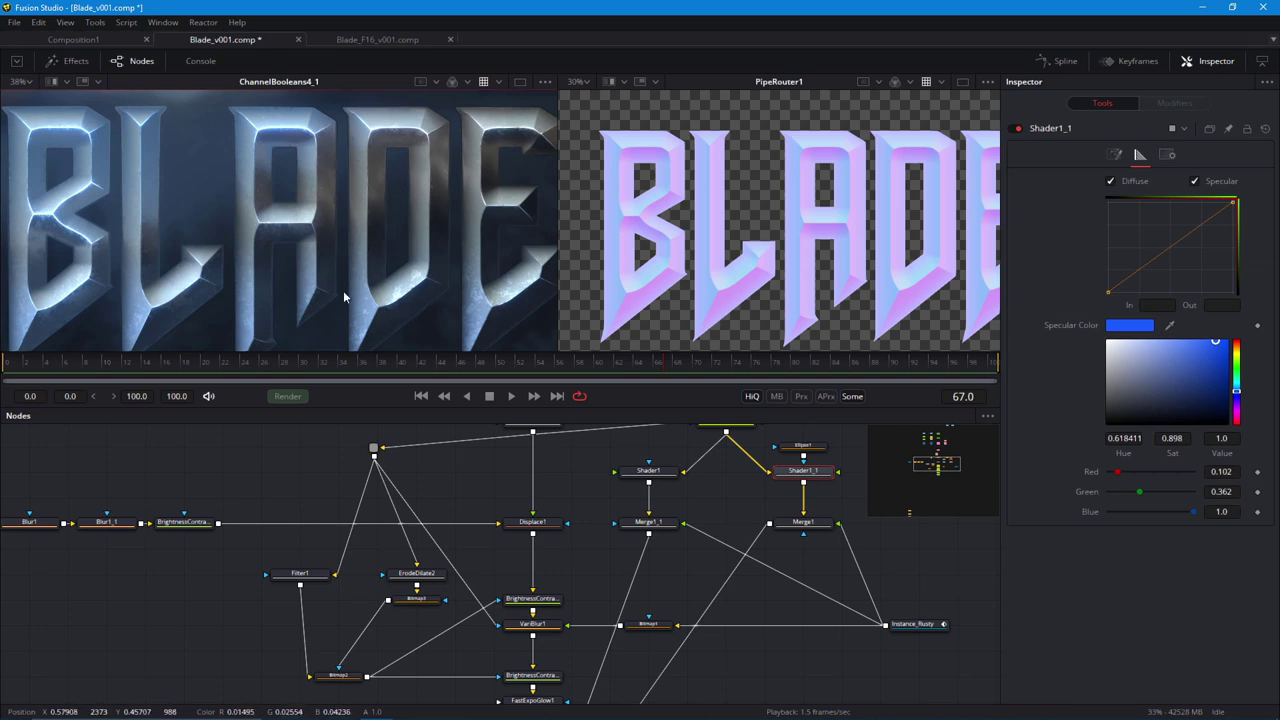
scroll(335, 288, "down", 1)
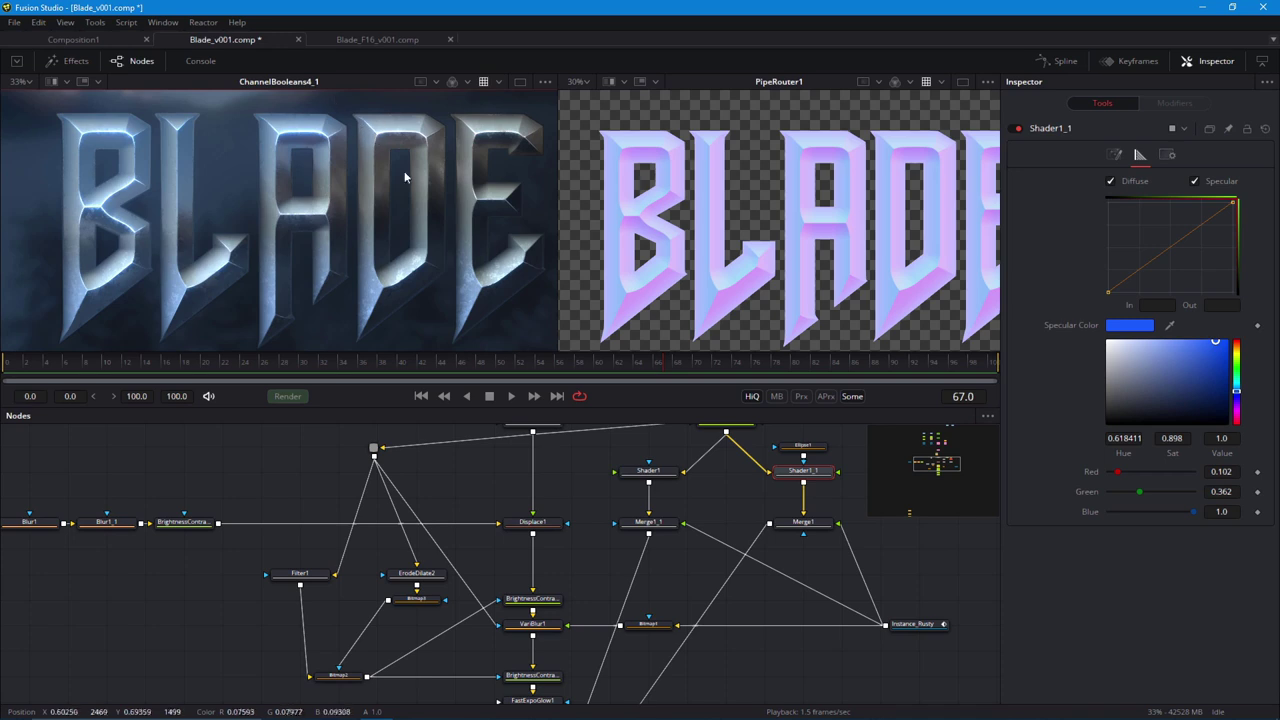
scroll(161, 278, "down", 1)
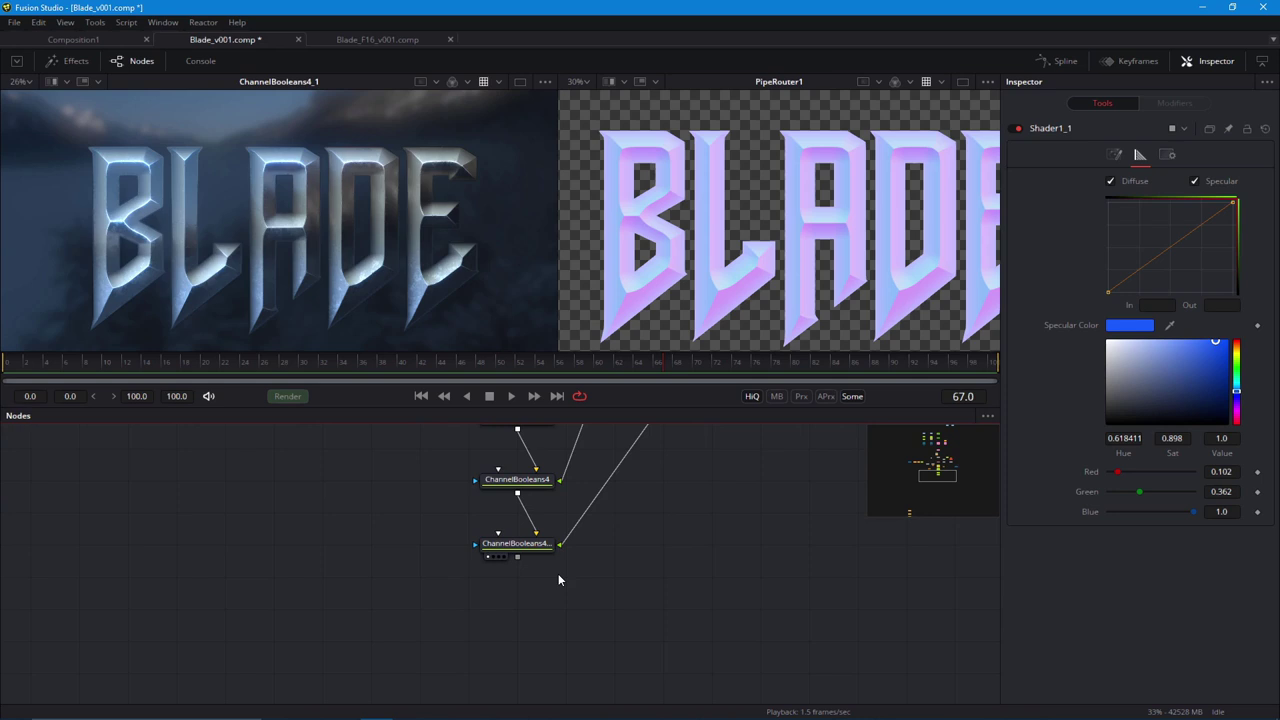
Add a Channel Booleans node after ChannelBooleans4_1.
key("shift+space")
type("bol")
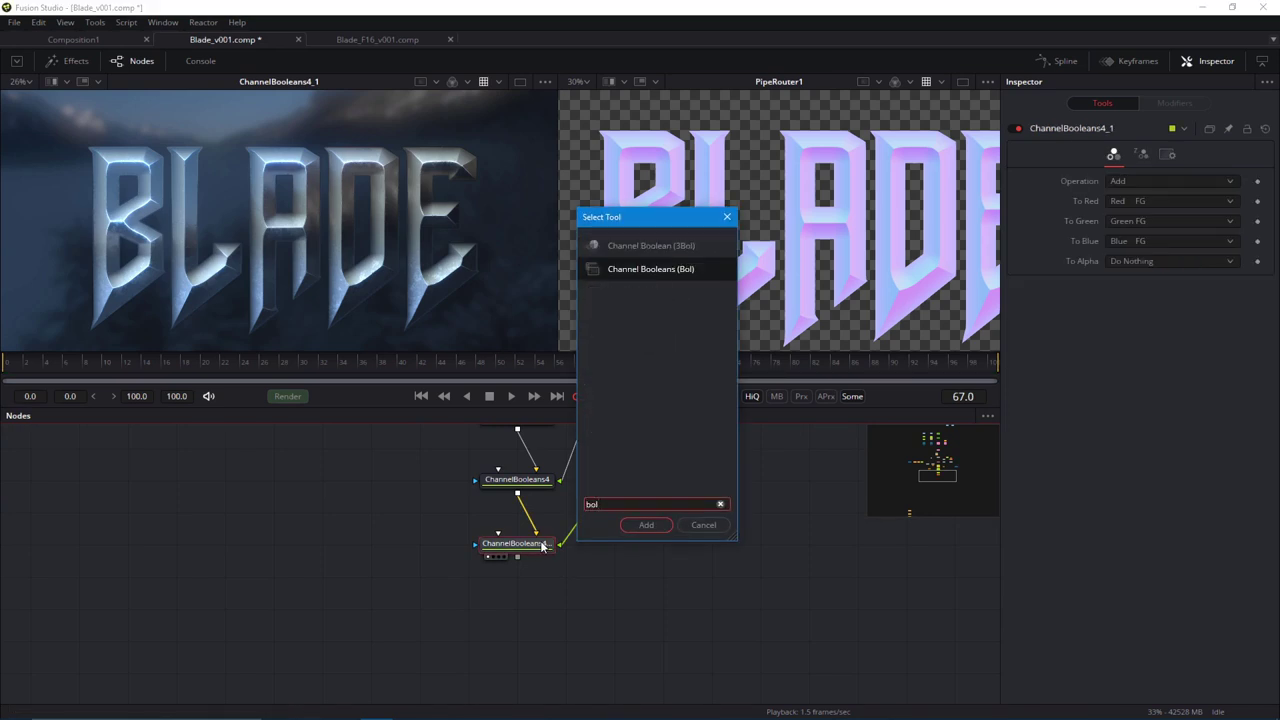
key("Return")
Move Filter1, ErodeDilate2, Bitmap3 and Bitmap2 together away from the main node column to free space beside it.
left_click_drag(449, 552, 546, 648)
scroll(420, 575, "down", 2)
left_click_drag(372, 540, 429, 615)
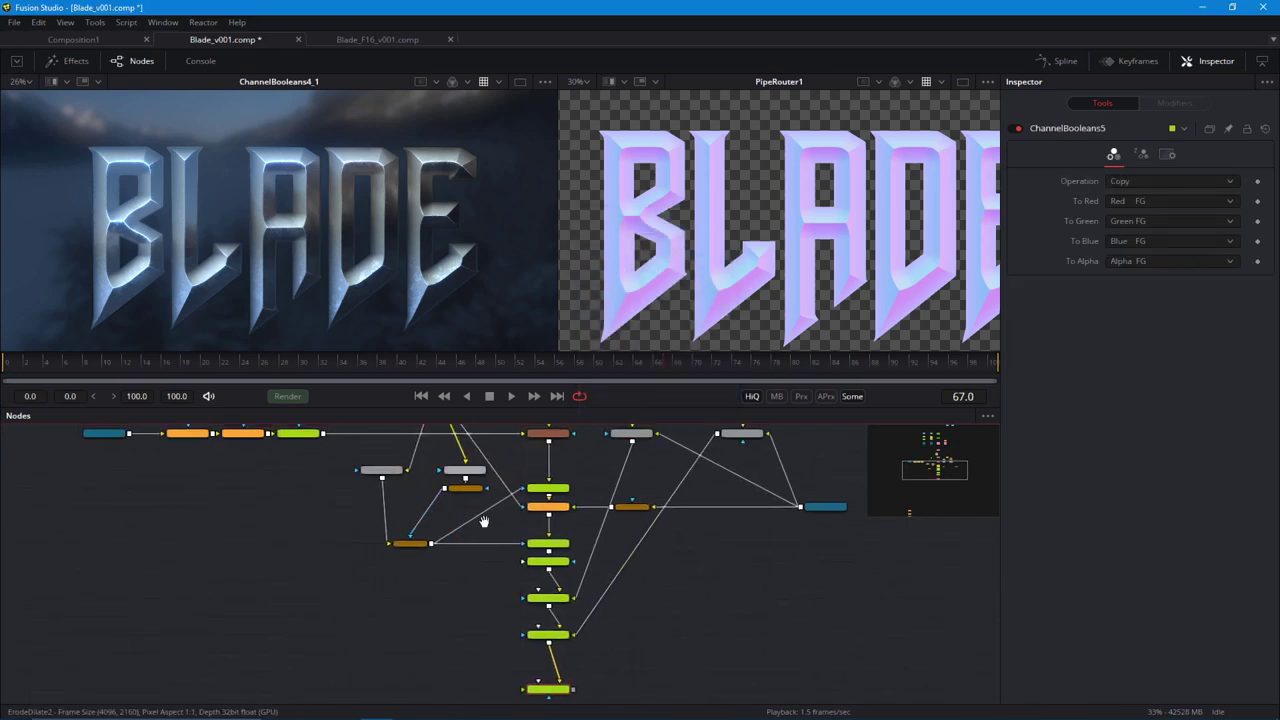
left_click_drag(484, 522, 368, 534)
left_click_drag(415, 618, 332, 620)
left_click_drag(399, 626, 387, 585)
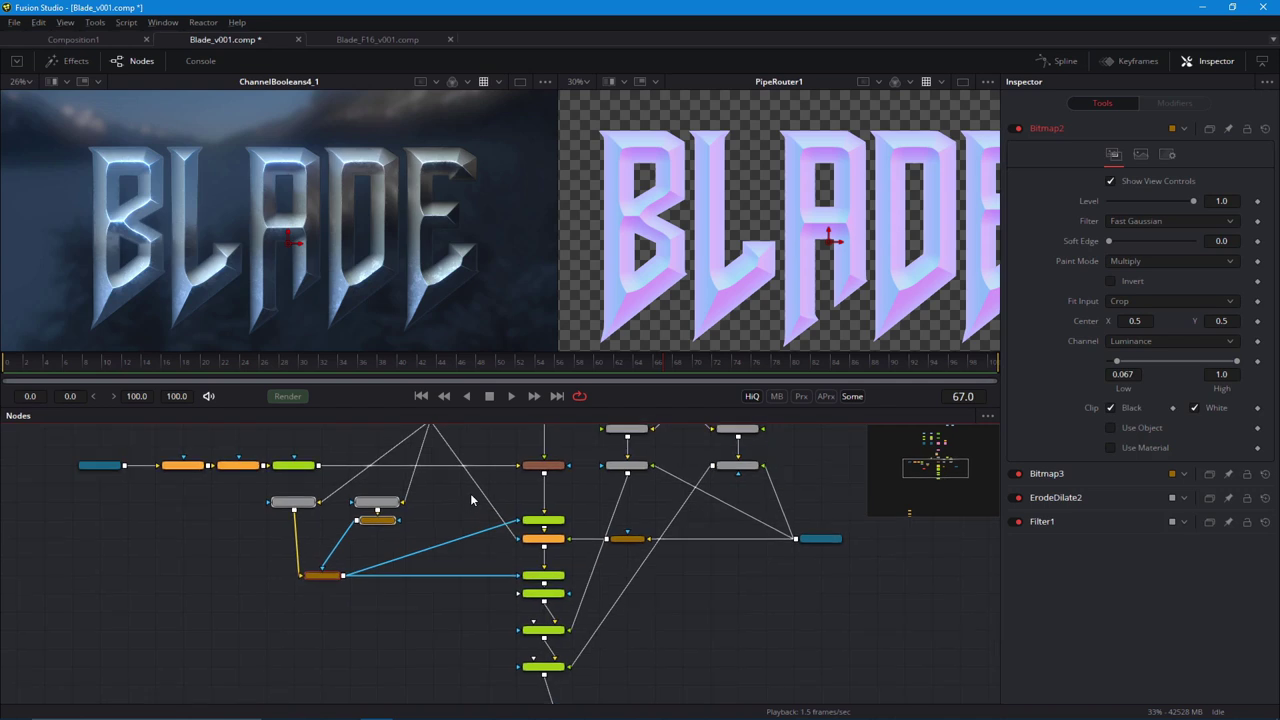
Insert a router on VariBlur1's mask connection, connect it to ChannelBooleans5's effect mask, and view ChannelBooleans5 in the first viewer.
left_click(477, 488, "alt")
left_click_drag(467, 503, 542, 689)
left_click_drag(486, 626, 452, 535)
scroll(452, 535, "up", 3)
left_click_drag(564, 648, 321, 256)
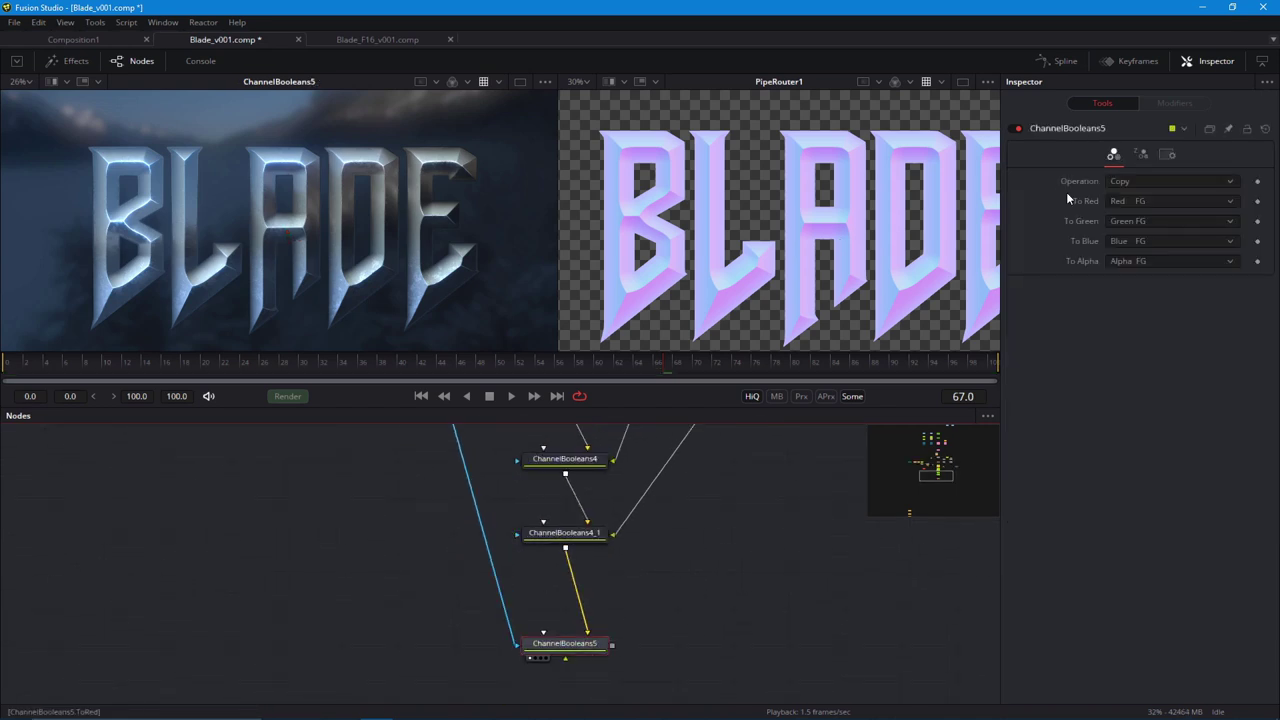
Set ChannelBooleans5's Operation to Clear and enable Apply Mask Inverted so everything outside the letters is black.
left_click(1118, 183)
left_click(1107, 345)
left_click(1166, 154)
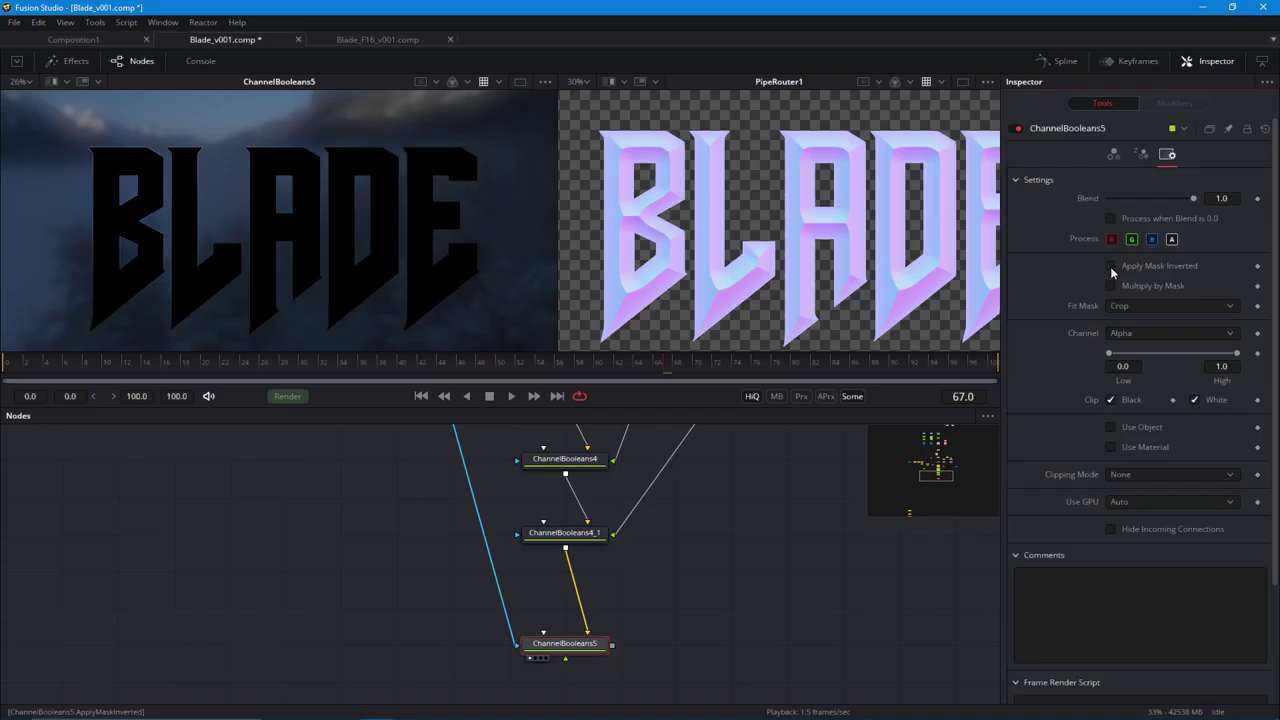
left_click(1110, 266)
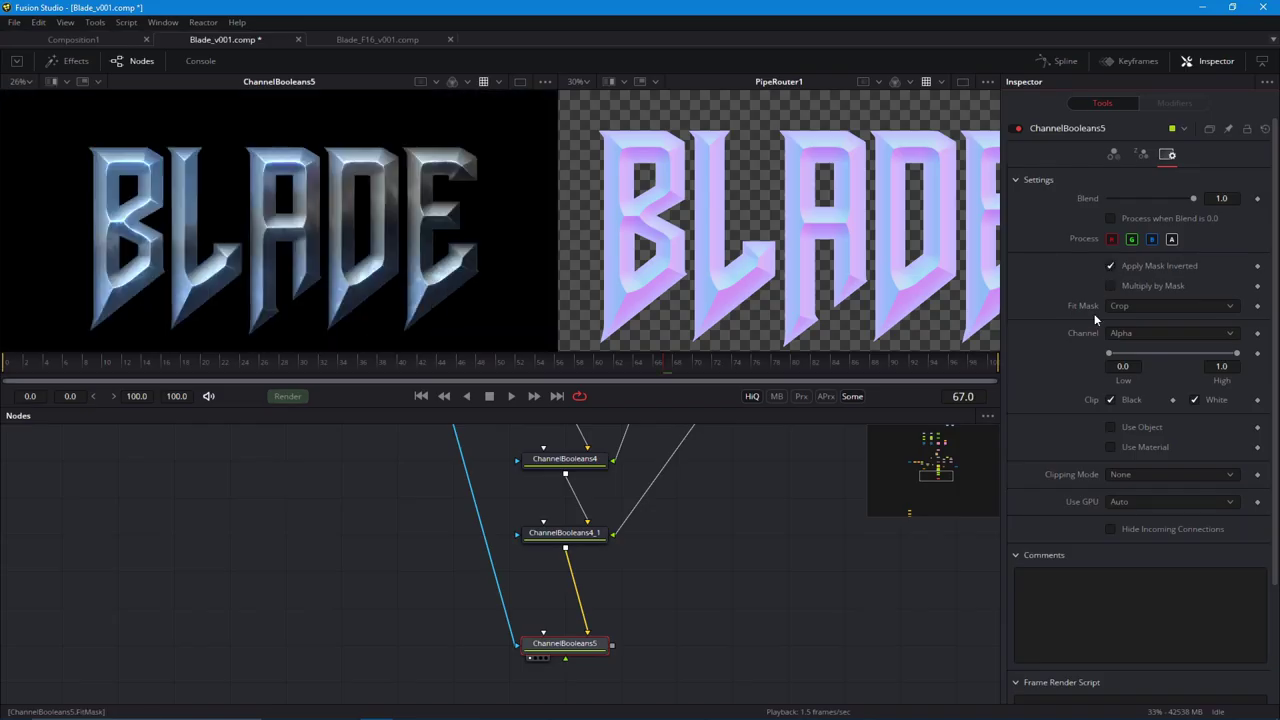
Tidy the mask connection to ChannelBooleans5 by routing it through a router placed beside the node.
left_click_drag(475, 482, 480, 492)
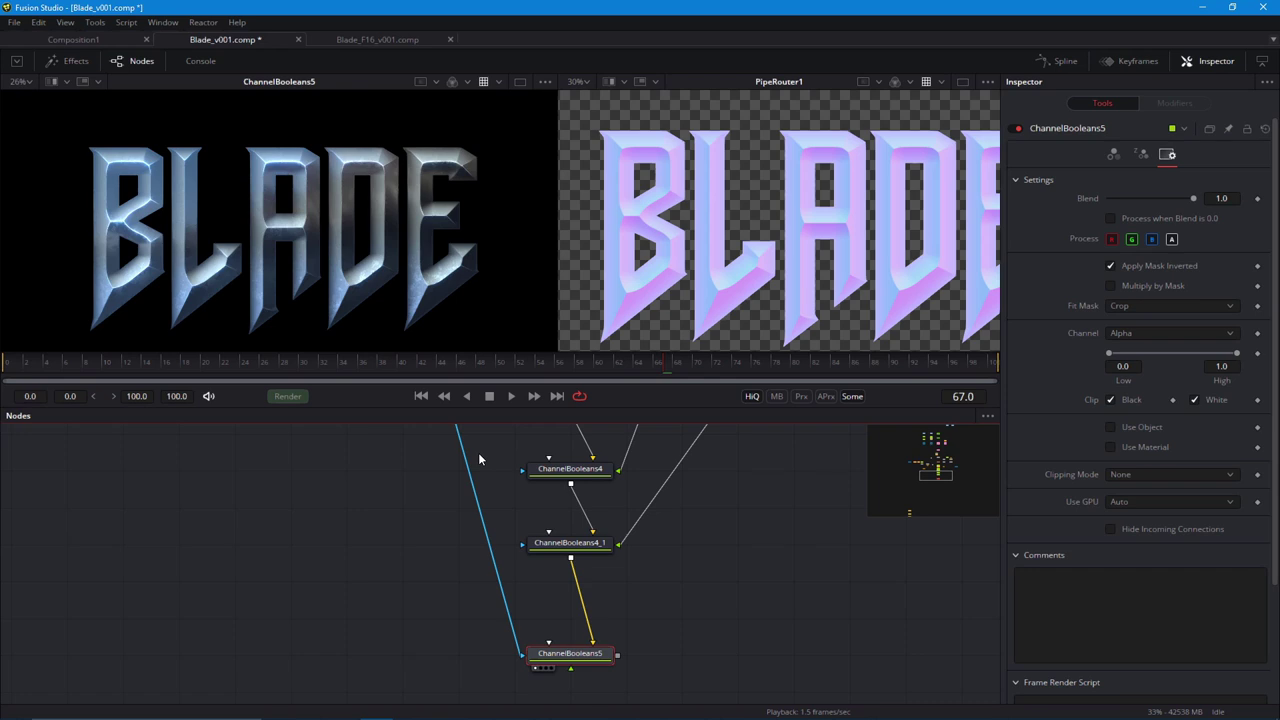
left_click_drag(479, 460, 637, 560)
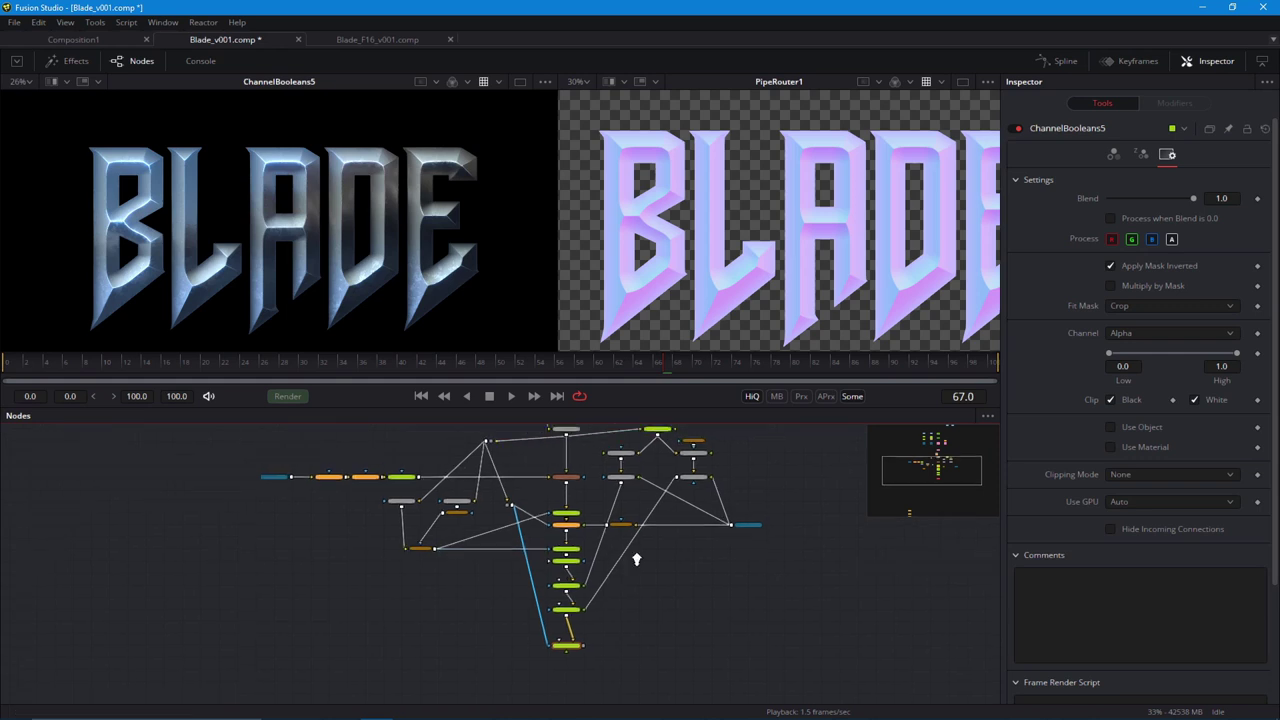
scroll(636, 559, "up", 3)
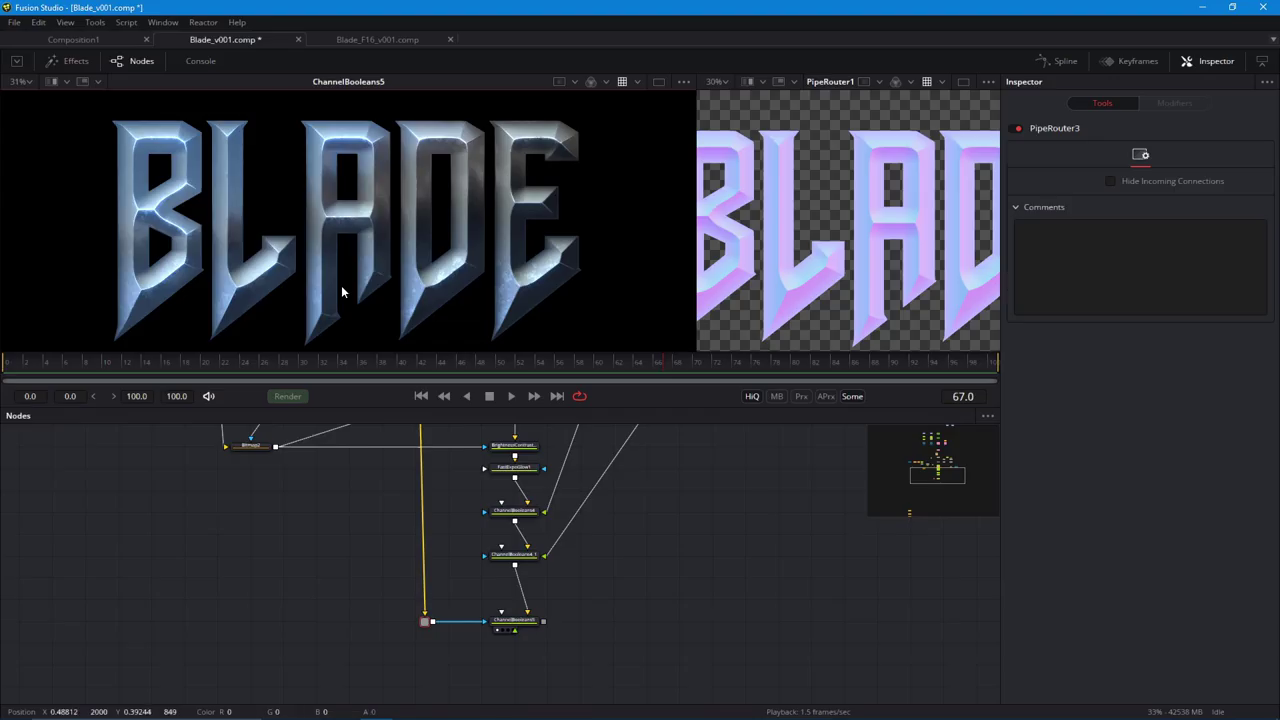
Go back up the node tree and examine the displaced title from Displace1 onward in the first viewer.
left_click_drag(400, 434, 406, 566)
scroll(349, 546, "up", 2)
left_click_drag(459, 477, 519, 556)
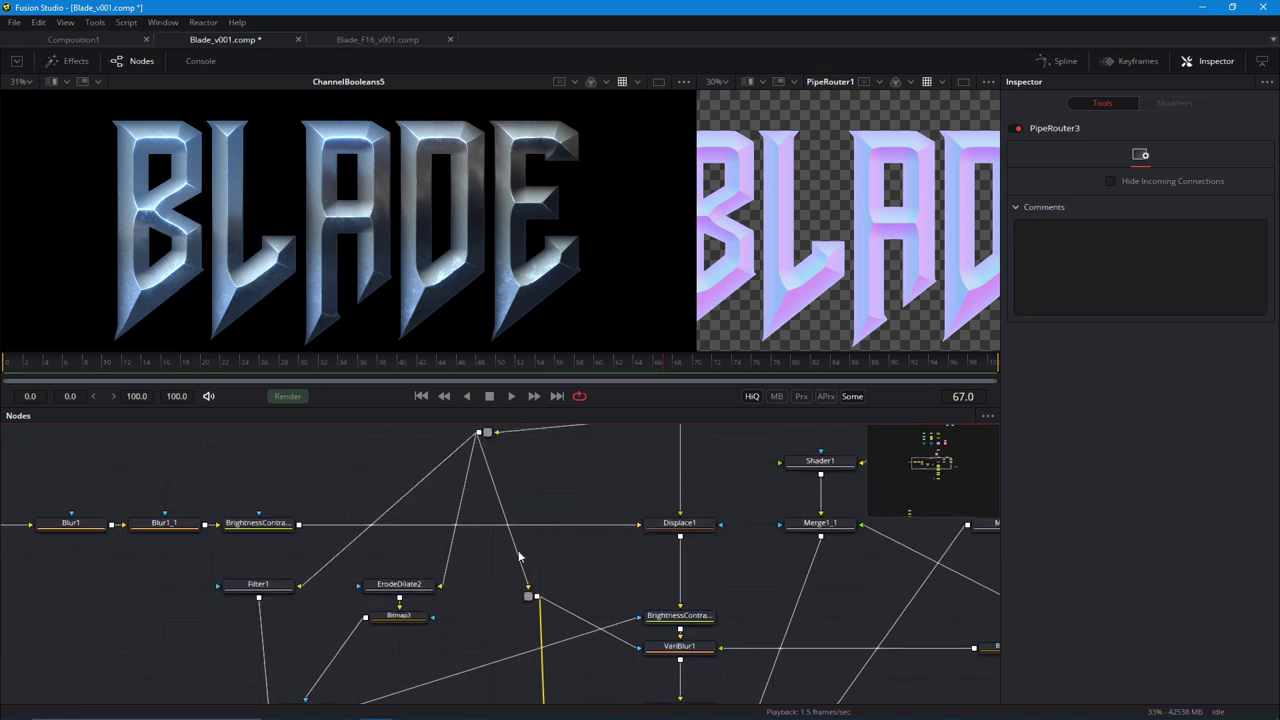
scroll(521, 606, "up", 1)
left_click_drag(650, 591, 445, 697)
key("1")
left_click_drag(524, 698, 479, 482)
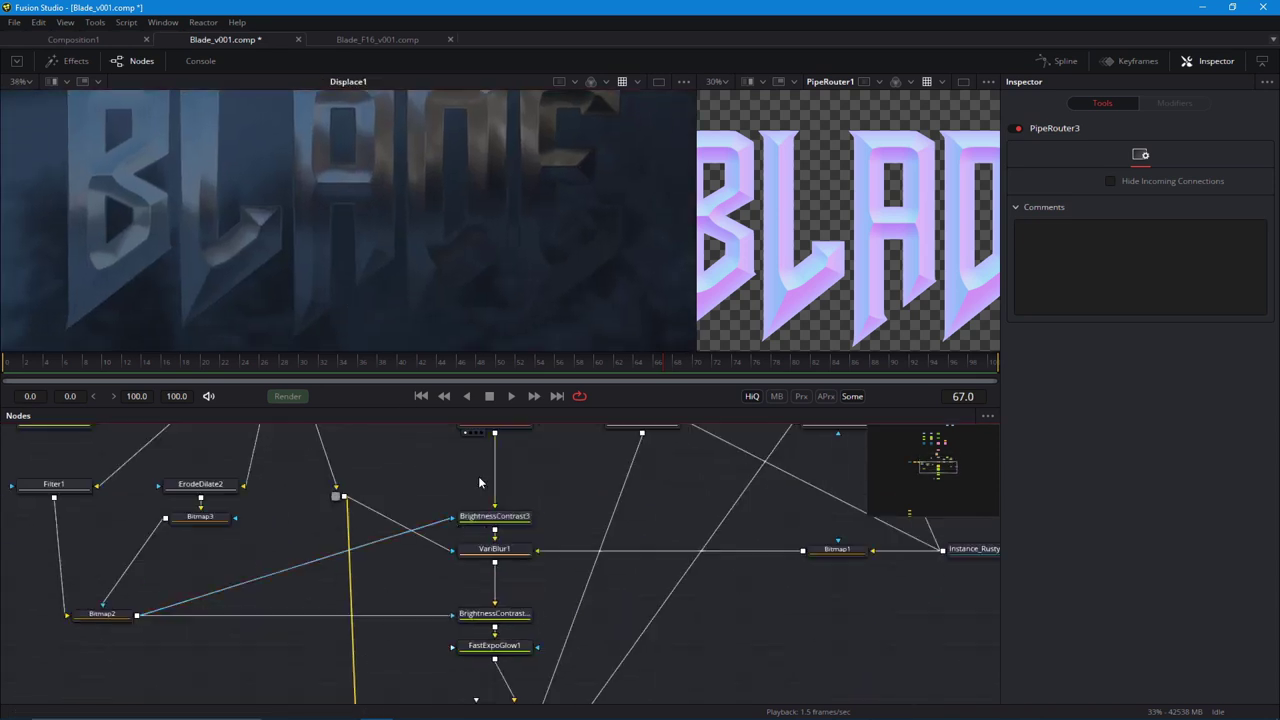
key("1")
Select Filter1 and inspect its edge output in the first viewer.
left_click_drag(105, 606, 236, 601)
key("1")
left_click_drag(190, 484, 281, 600)
left_click(262, 594)
left_click_drag(484, 269, 500, 288)
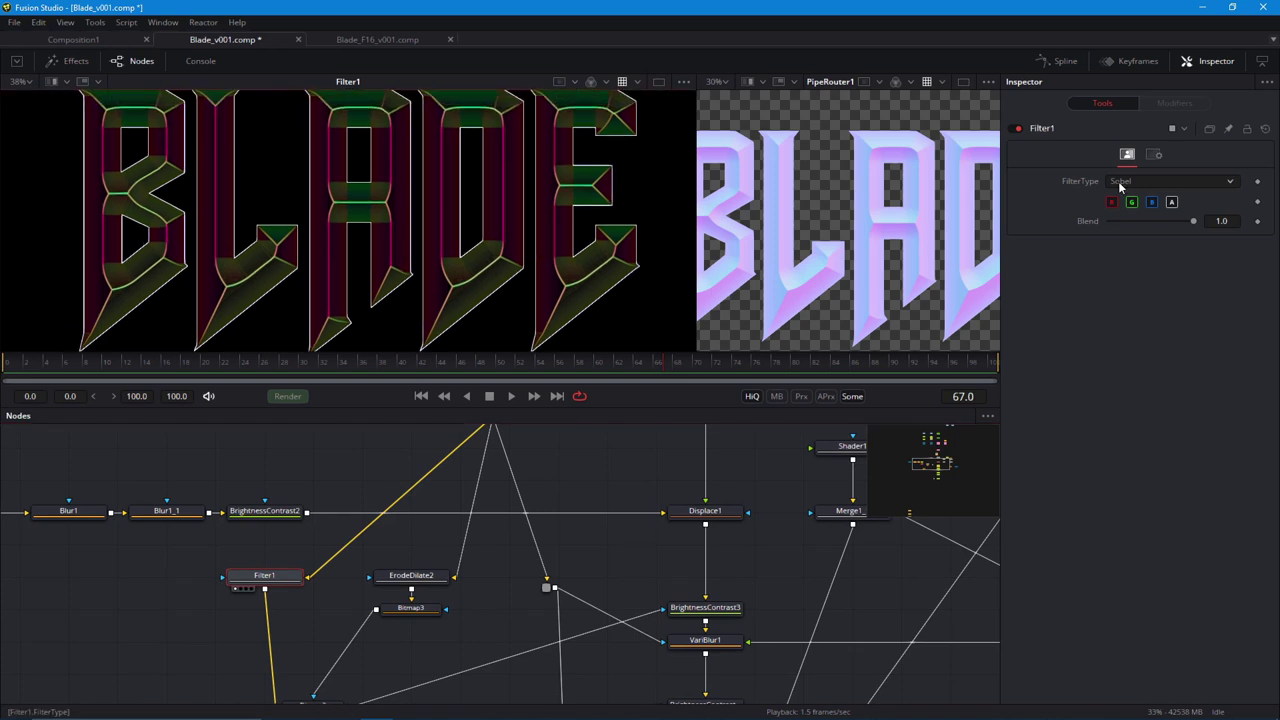
Try Laplacian as Filter1's FilterType and inspect the resulting edges.
left_click(1114, 186)
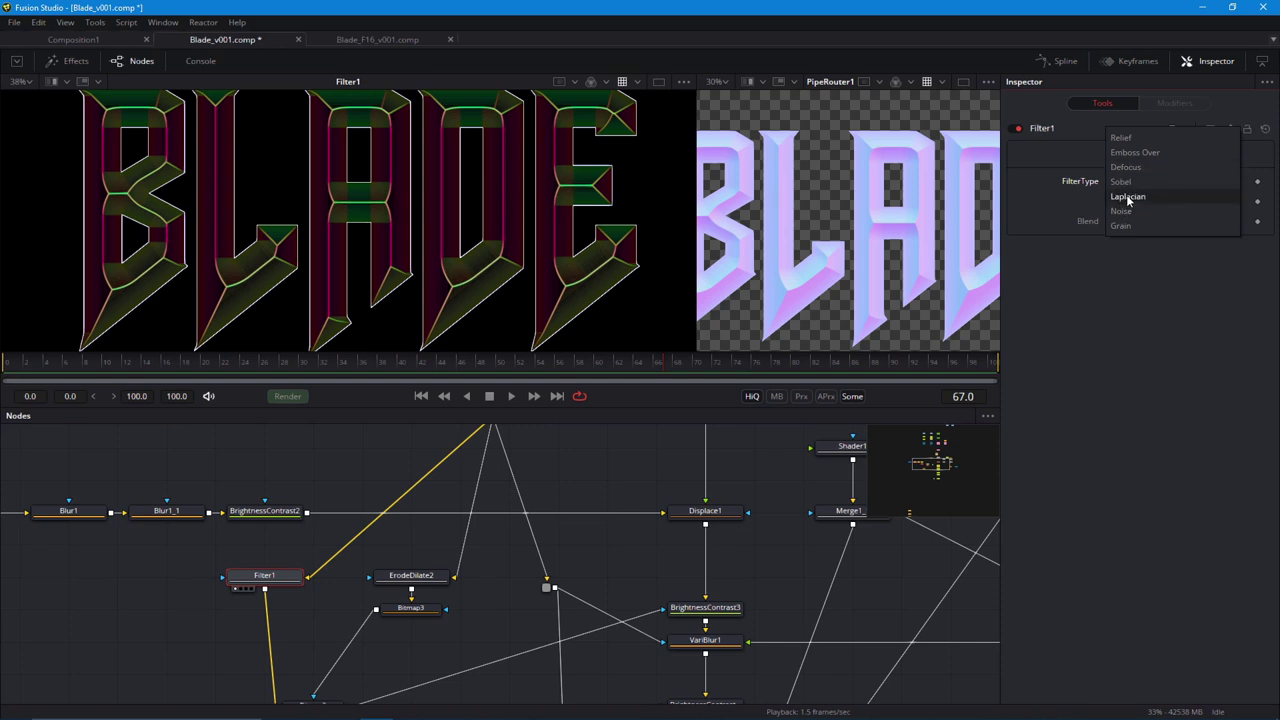
left_click(1128, 197)
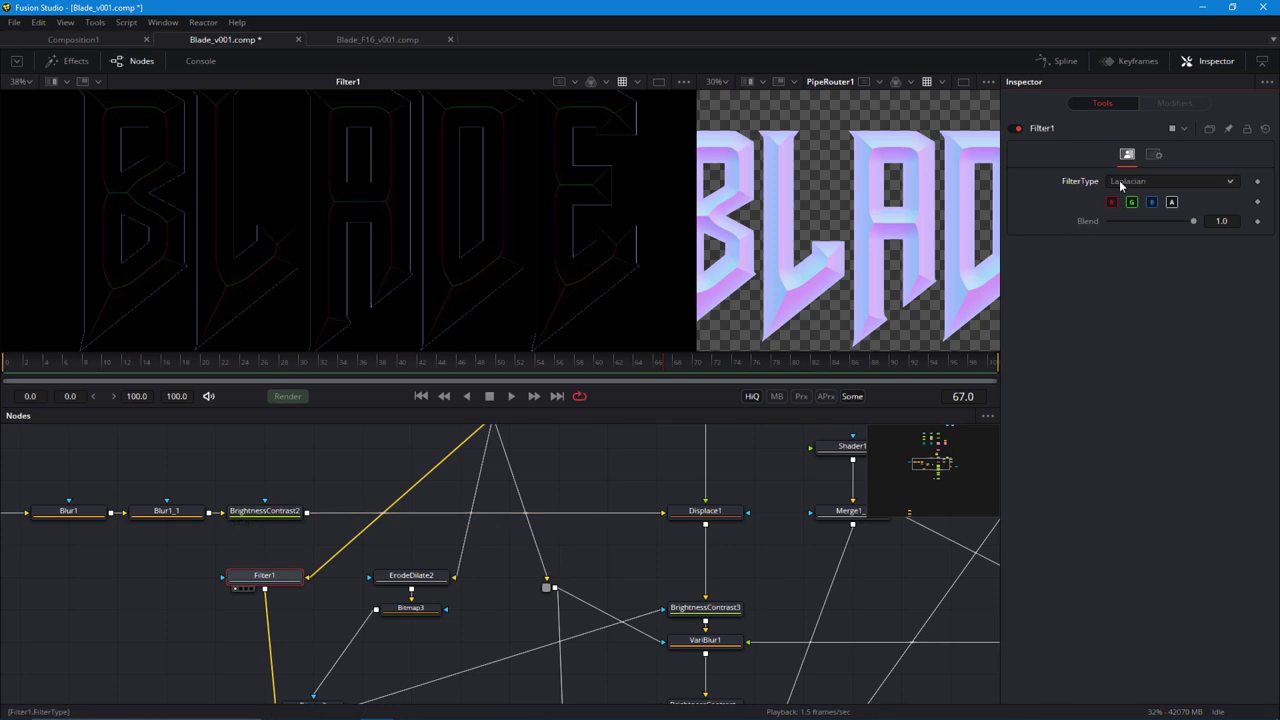
left_click(1120, 184)
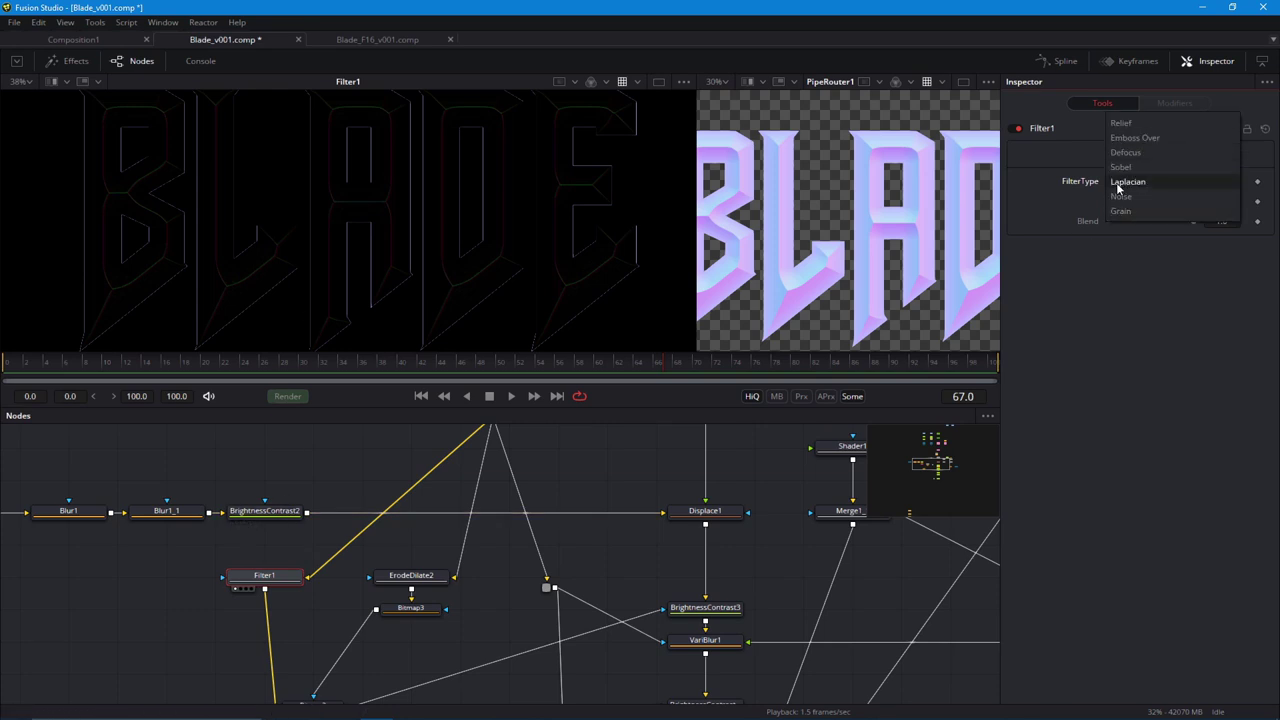
left_click(1121, 181)
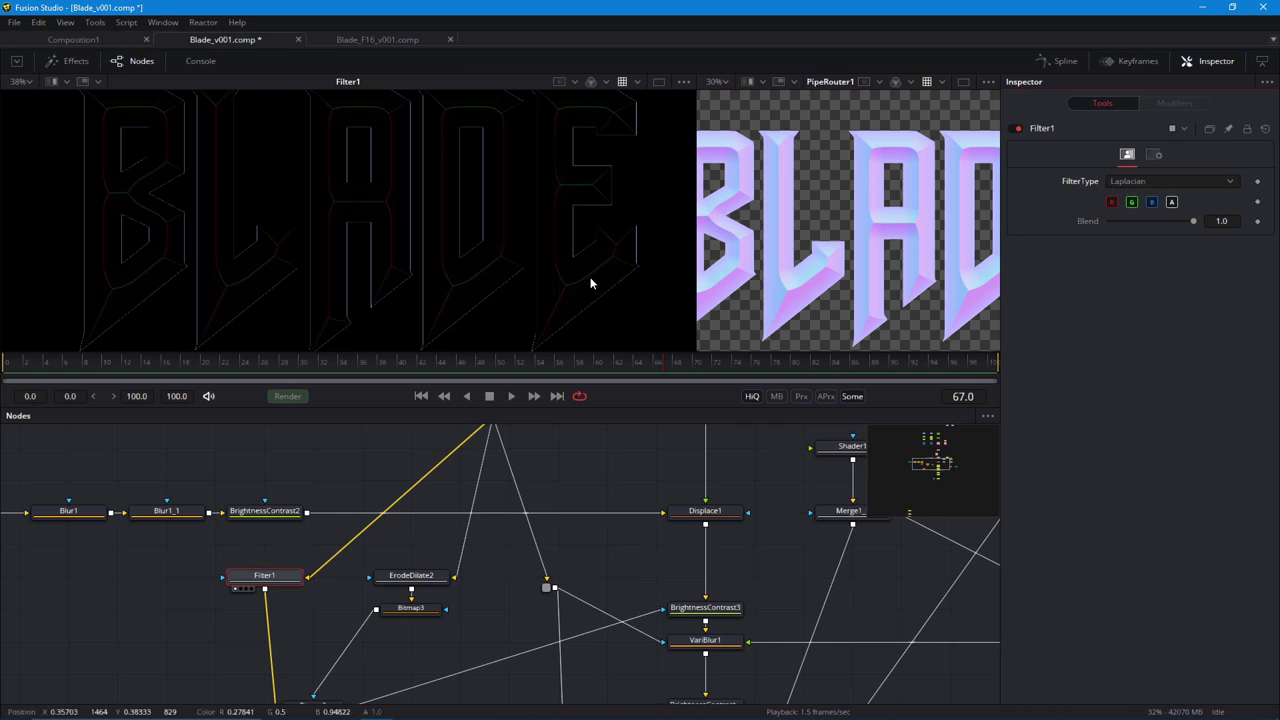
scroll(524, 347, "up", 3)
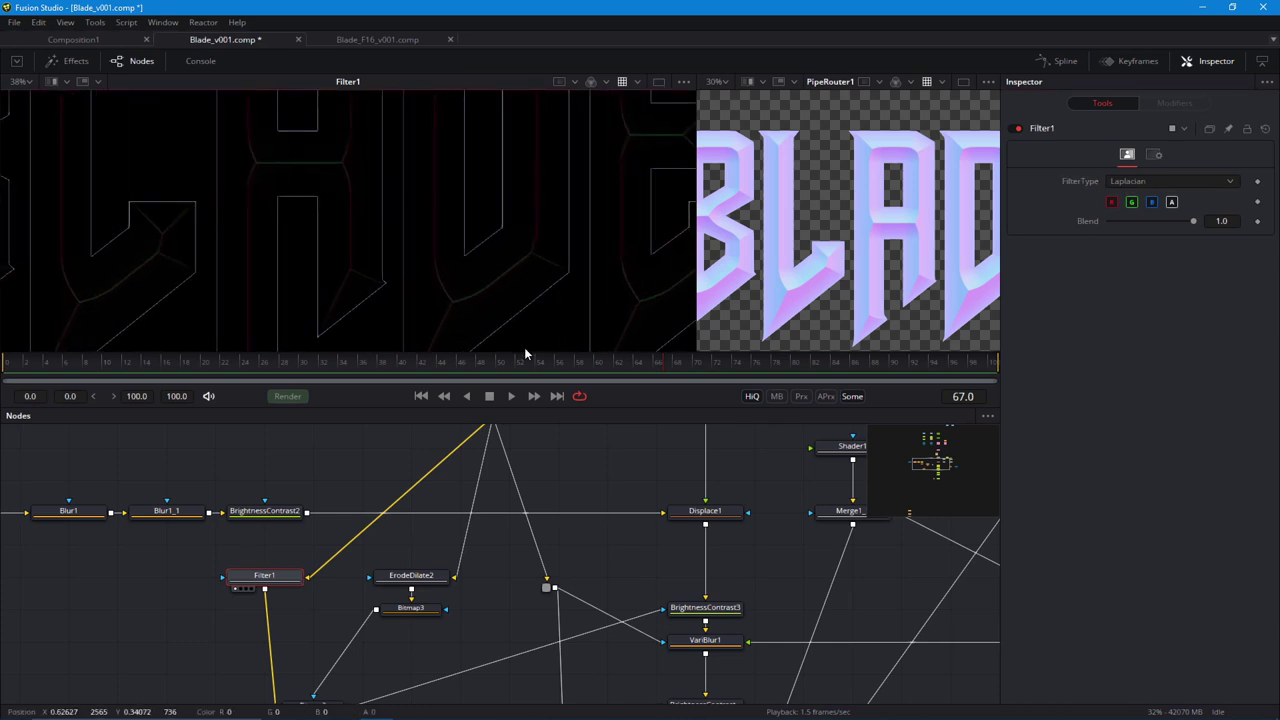
Set Filter1's FilterType back to Sobel and check the bevel edges across the letters.
left_click(1121, 185)
left_click(1123, 186)
scroll(409, 274, "down", 3)
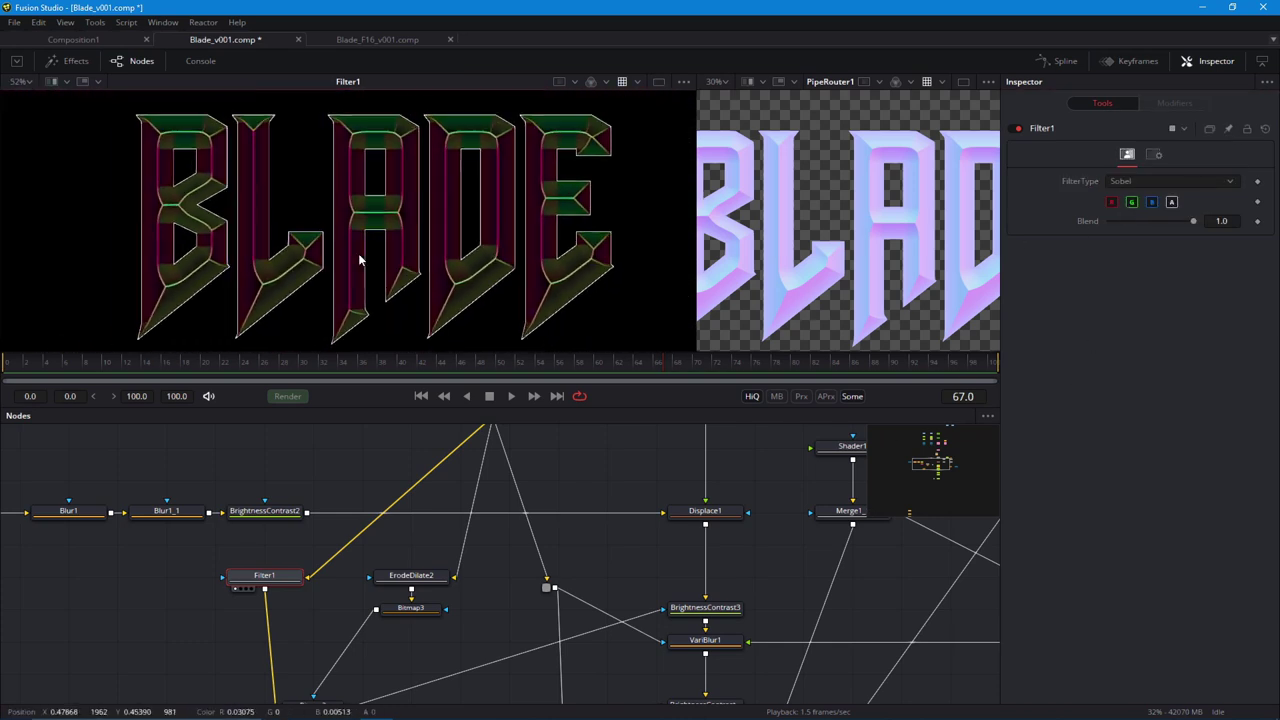
scroll(360, 257, "up", 3)
scroll(283, 286, "down", 1)
left_click(1108, 186)
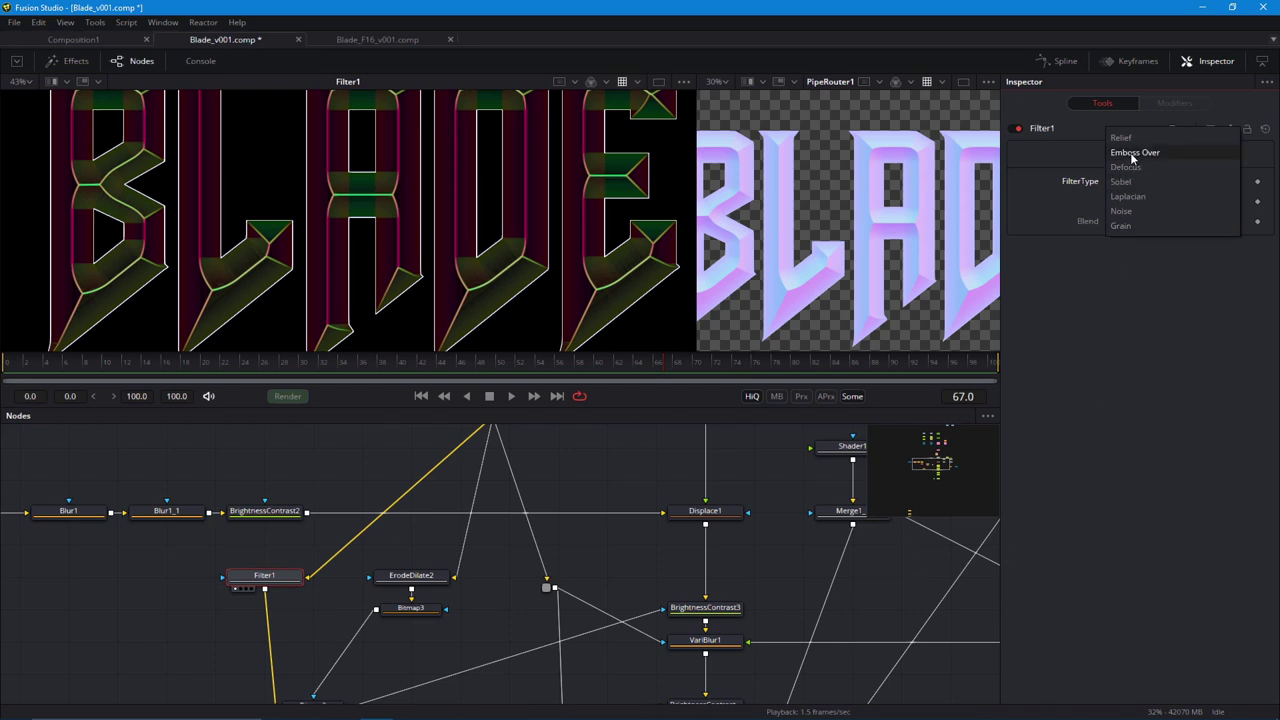
left_click_drag(330, 692, 353, 589)
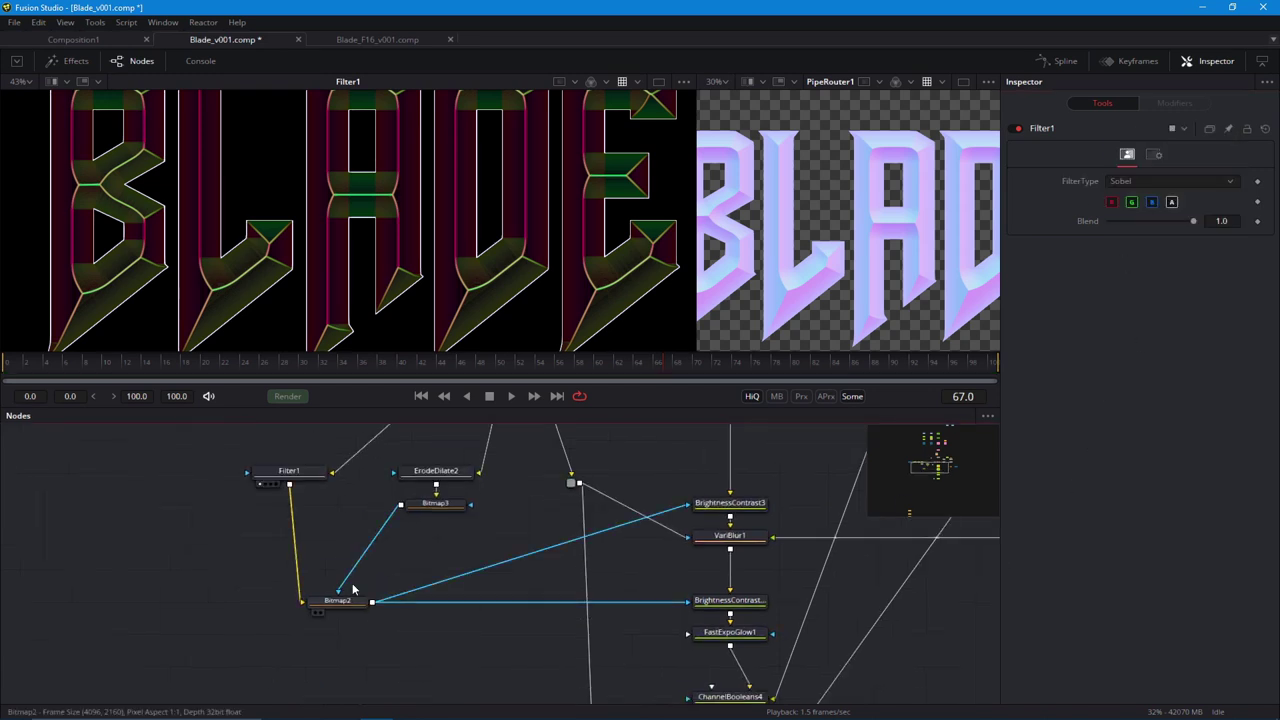
Display VariBlur1's output in the large viewer and check the blur method options in its controls.
left_click_drag(654, 580, 476, 574)
left_click(521, 543)
left_click(548, 498)
scroll(517, 536, "up", 1)
scroll(517, 536, "right", 1)
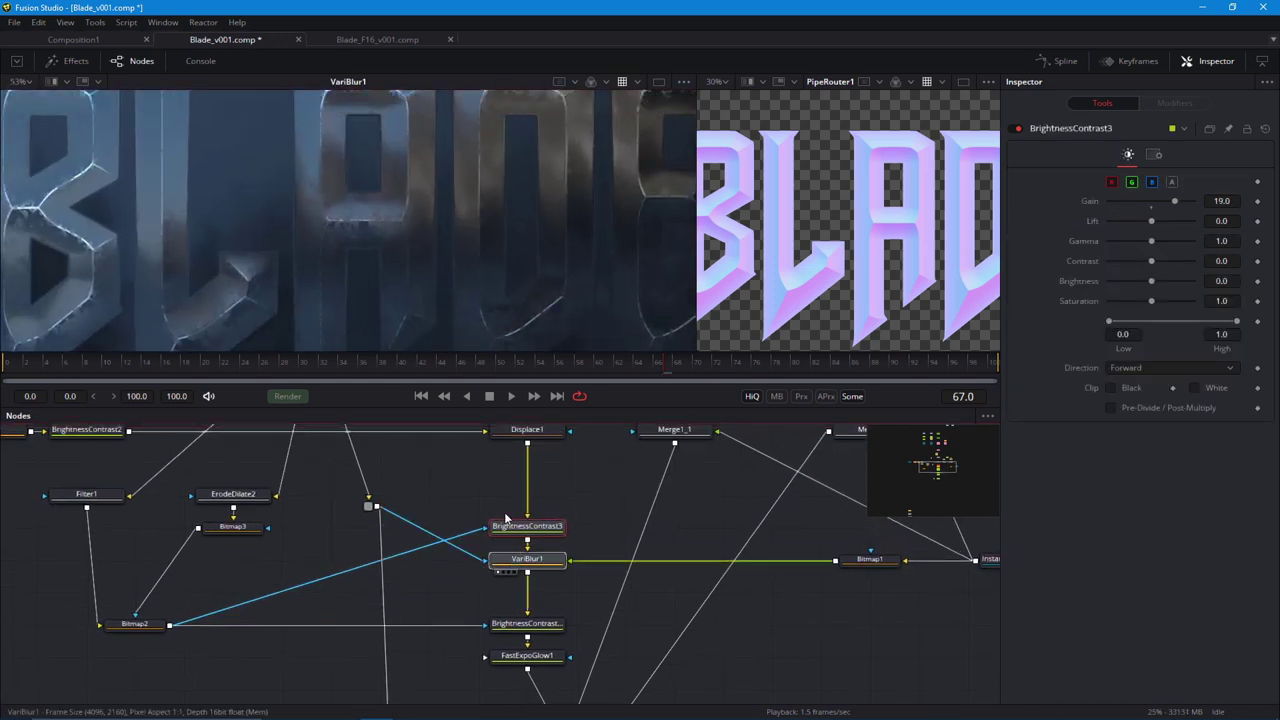
left_click(527, 558)
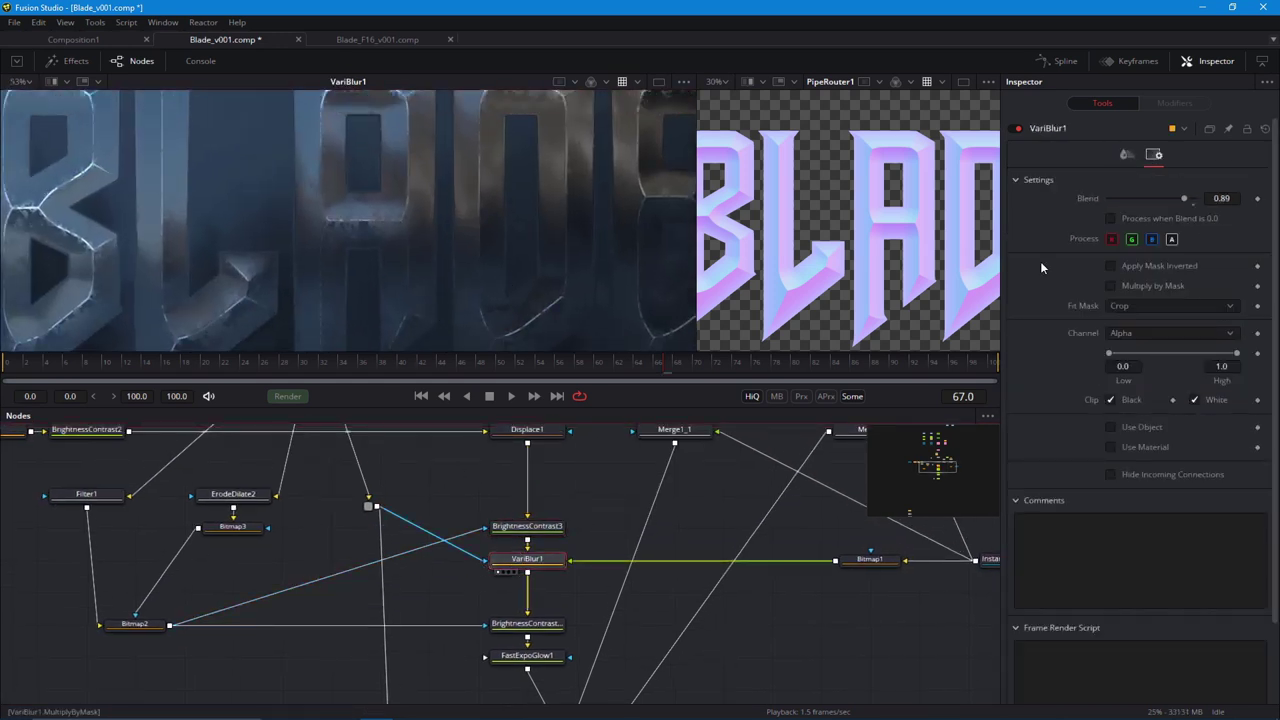
left_click(1127, 154)
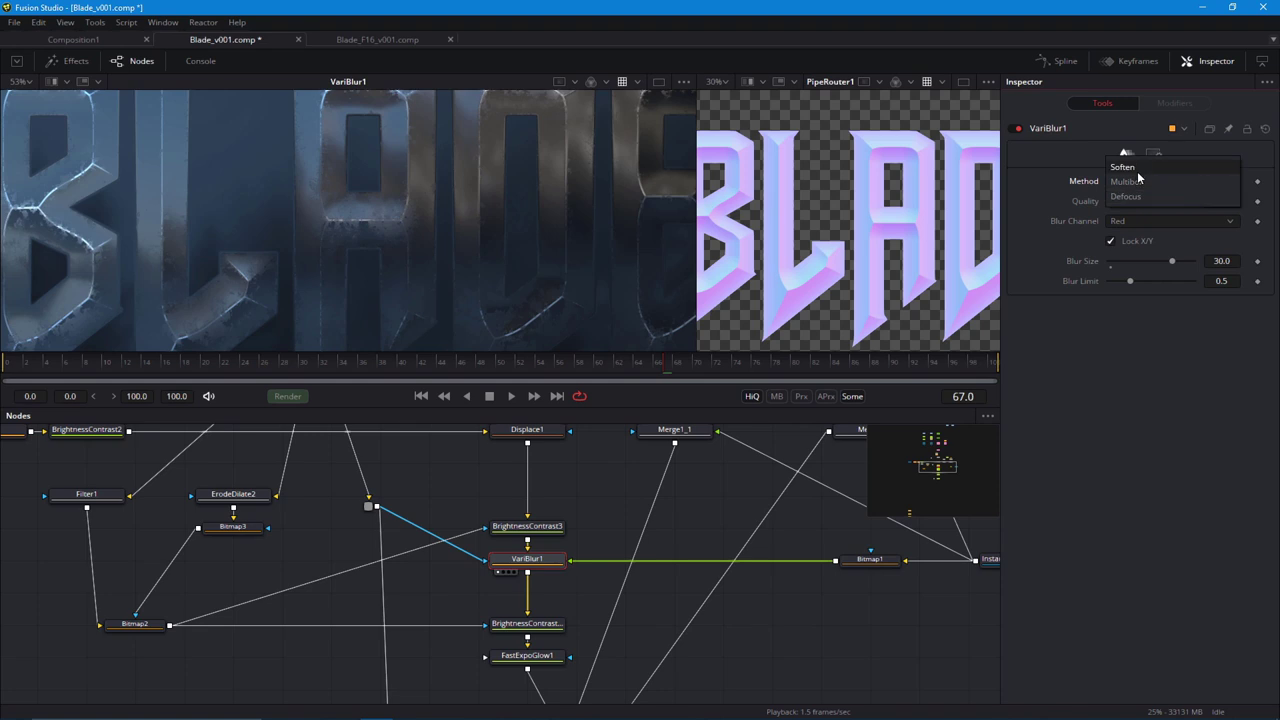
left_click(440, 263)
Add a second VariBlur node beside the main node chain and feed VariBlur1's output into it.
scroll(440, 263, "down", 3)
left_click_drag(472, 534, 497, 537)
left_click_drag(390, 511, 353, 533)
left_click(524, 523)
left_click_drag(622, 520, 651, 632)
left_click(530, 488)
key("shift+space")
type("var")
key("Return")
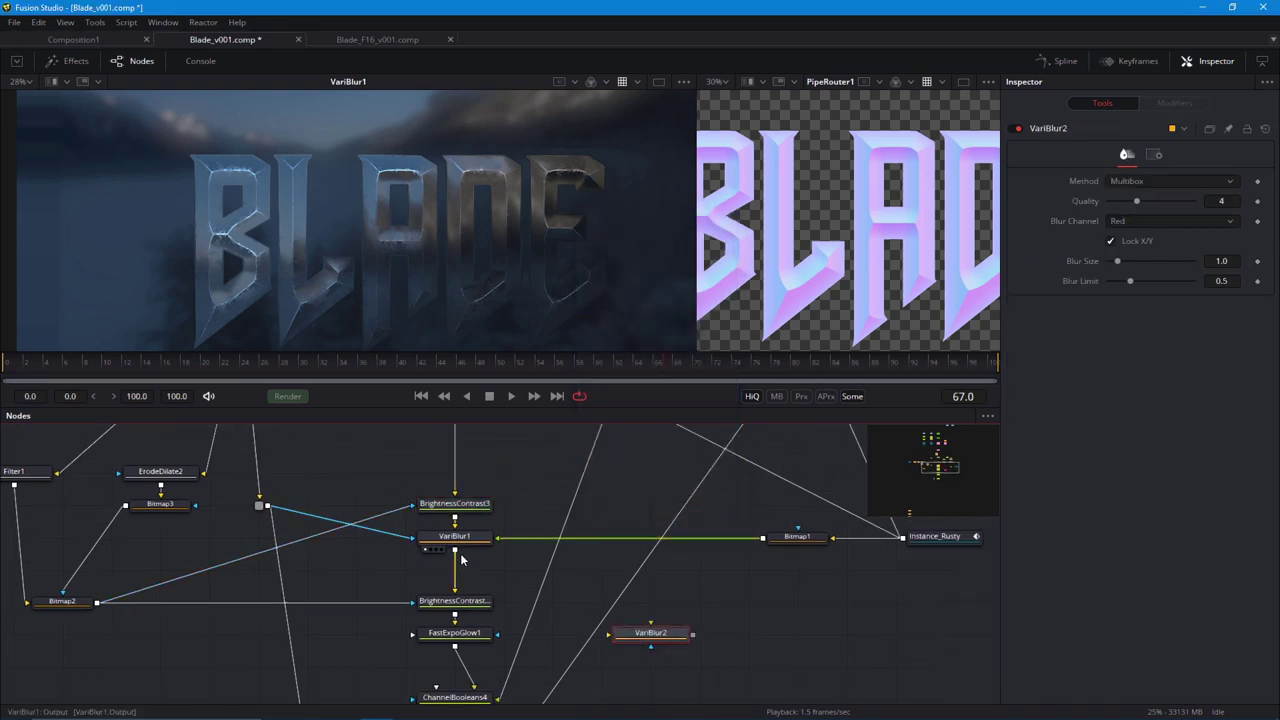
left_click_drag(455, 550, 510, 545)
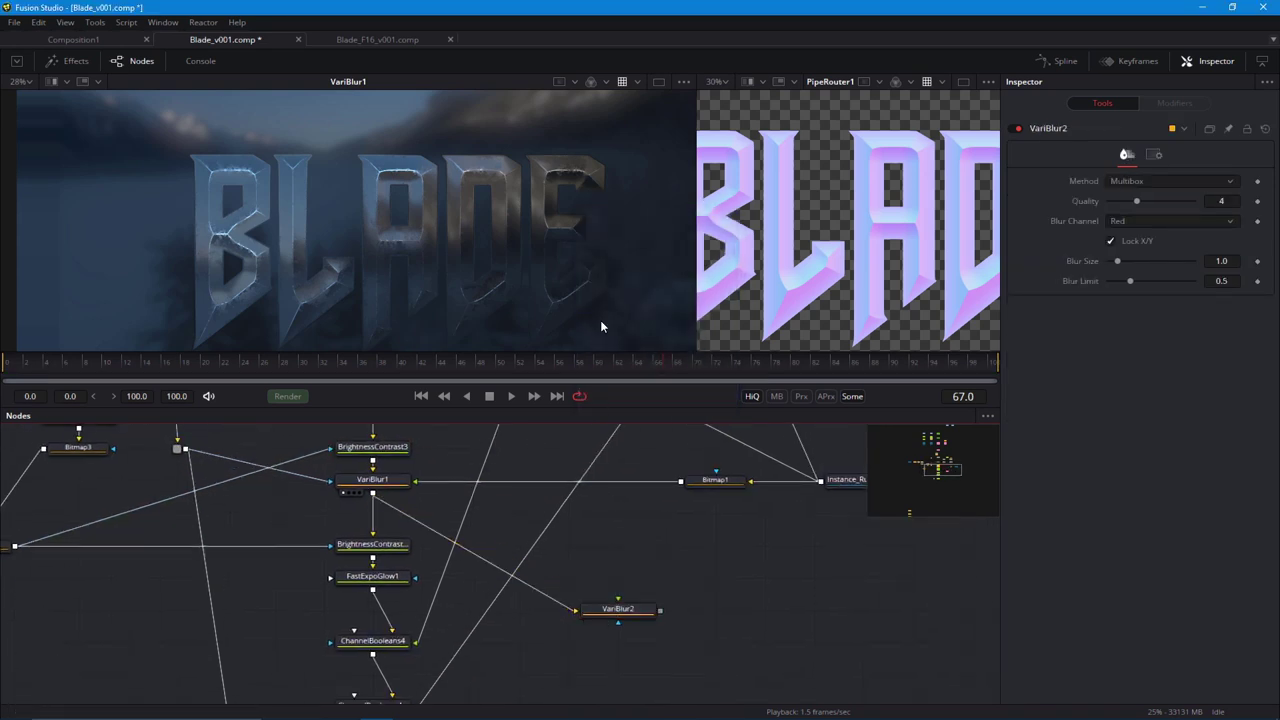
Add an Ellipse mask to VariBlur2 and display VariBlur2 in the large viewer.
key("ctrl+space")
type("ell")
left_click(657, 531)
left_click_drag(638, 606, 632, 610)
left_click(588, 622)
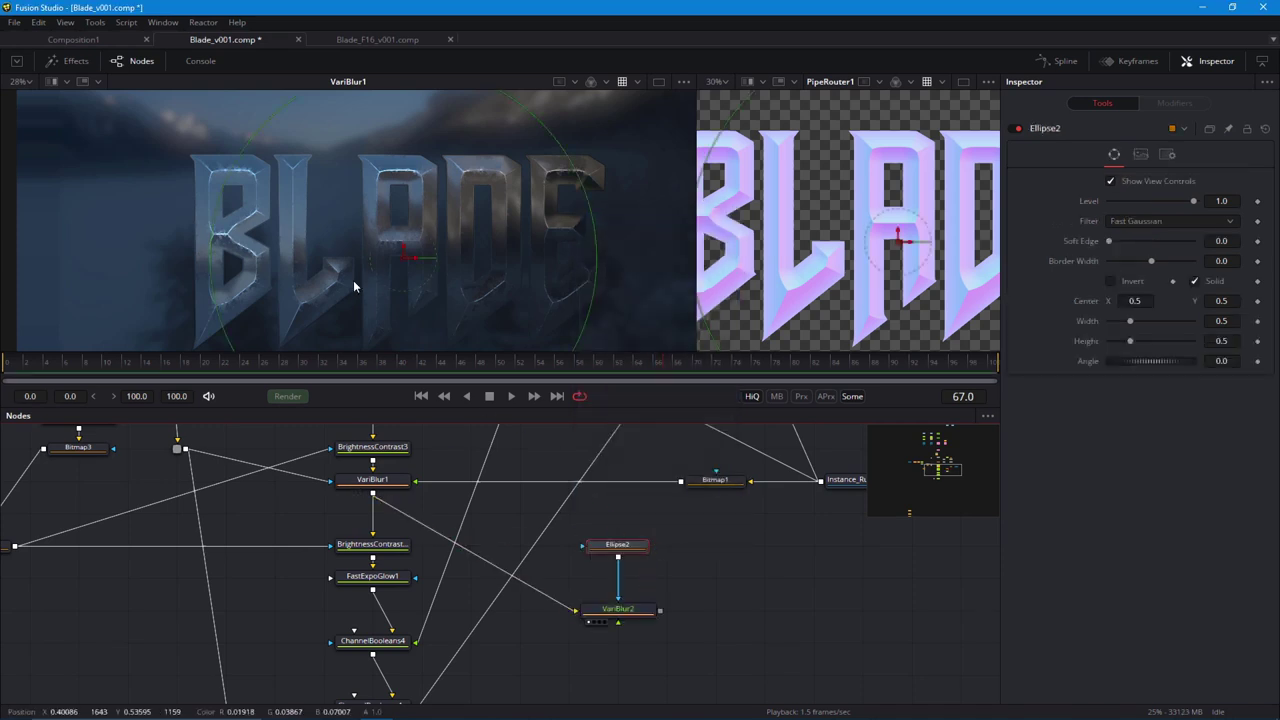
Reshape the ellipse over the BLADE title to about 0.49 wide and 0.23 high, with its centre Y at about 0.54.
scroll(354, 283, "down", 3)
left_click_drag(499, 306, 499, 264)
left_click_drag(508, 306, 491, 297)
scroll(388, 297, "down", 1)
left_click_drag(390, 337, 391, 289)
left_click_drag(390, 217, 390, 205)
left_click_drag(507, 215, 527, 214)
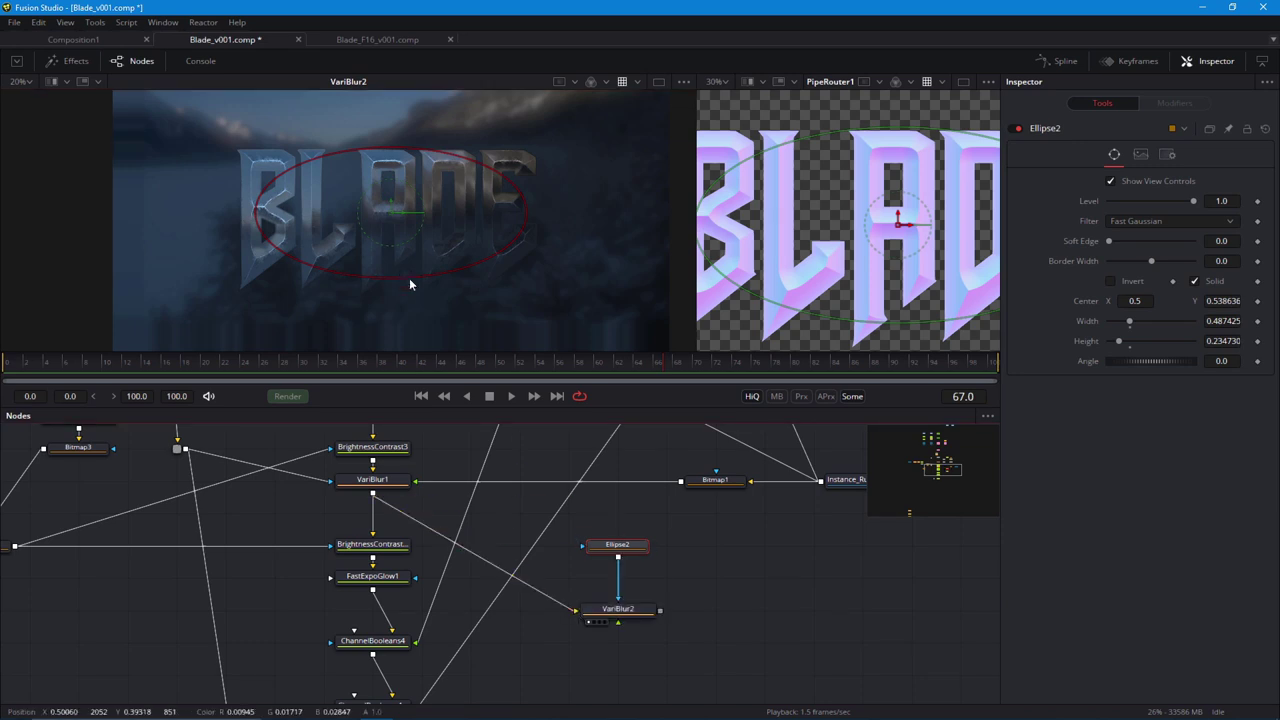
Set VariBlur2's method to Defocus and its blur size to 10.
left_click(643, 608)
left_click(1115, 187)
left_click(1115, 201)
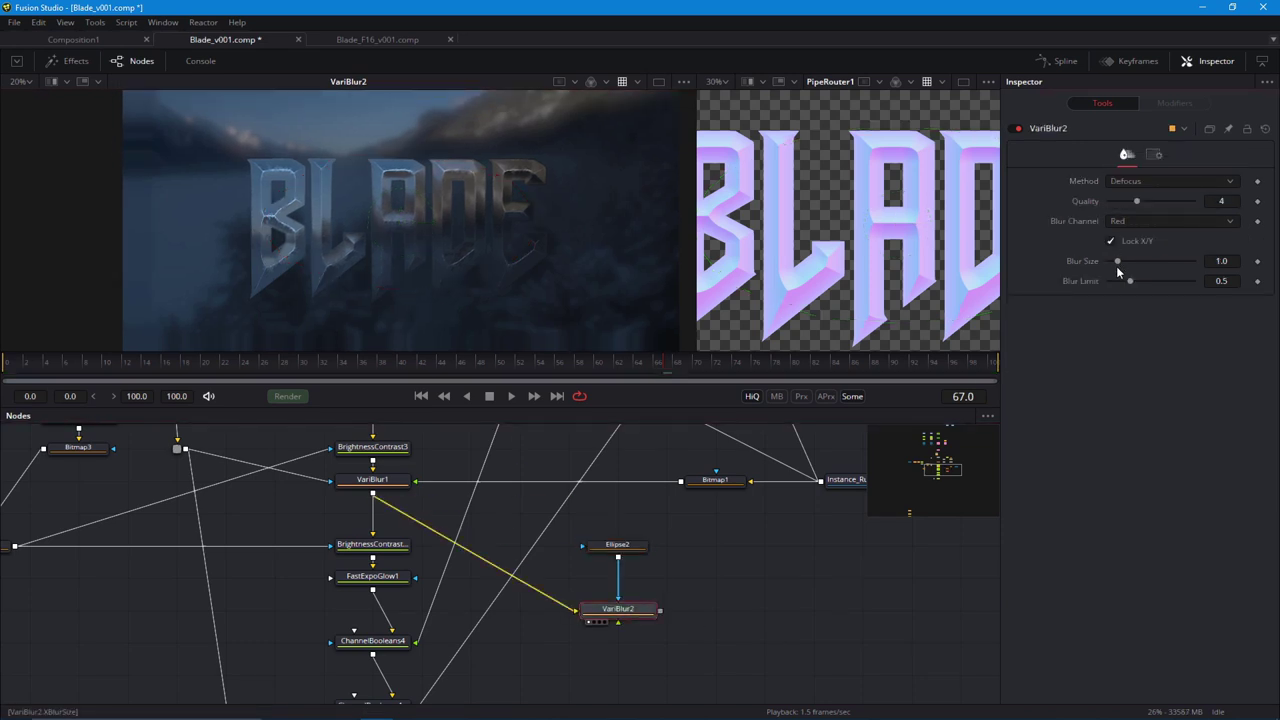
scroll(568, 606, "up", 1)
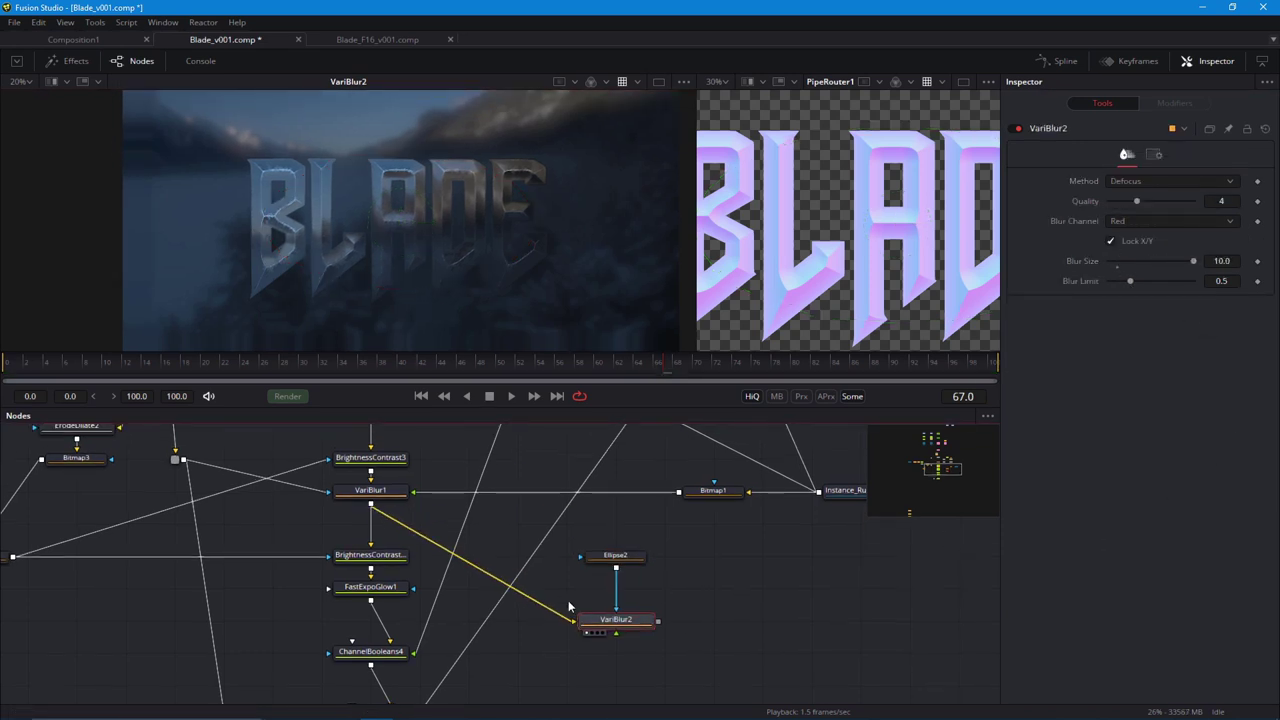
scroll(310, 270, "down", 2)
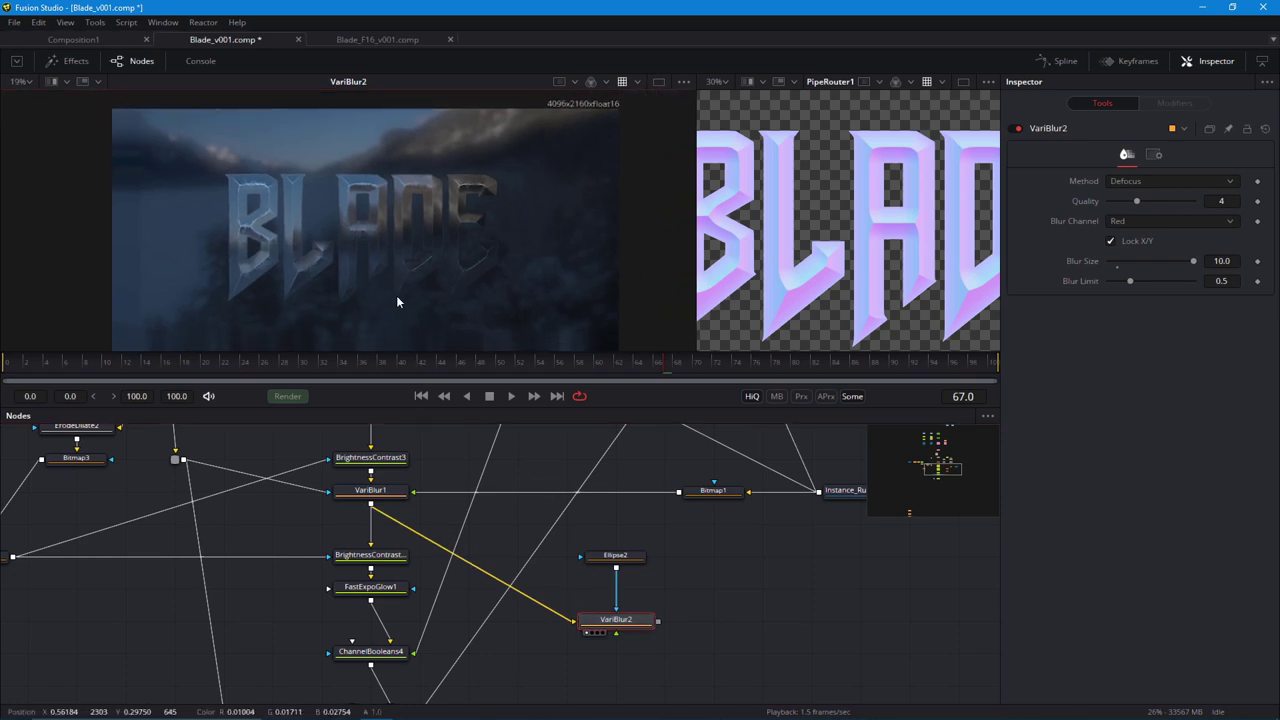
Give Ellipse2 a soft edge of 0.011 and invert the mask.
left_click(615, 555)
left_click_drag(1108, 241, 1114, 244)
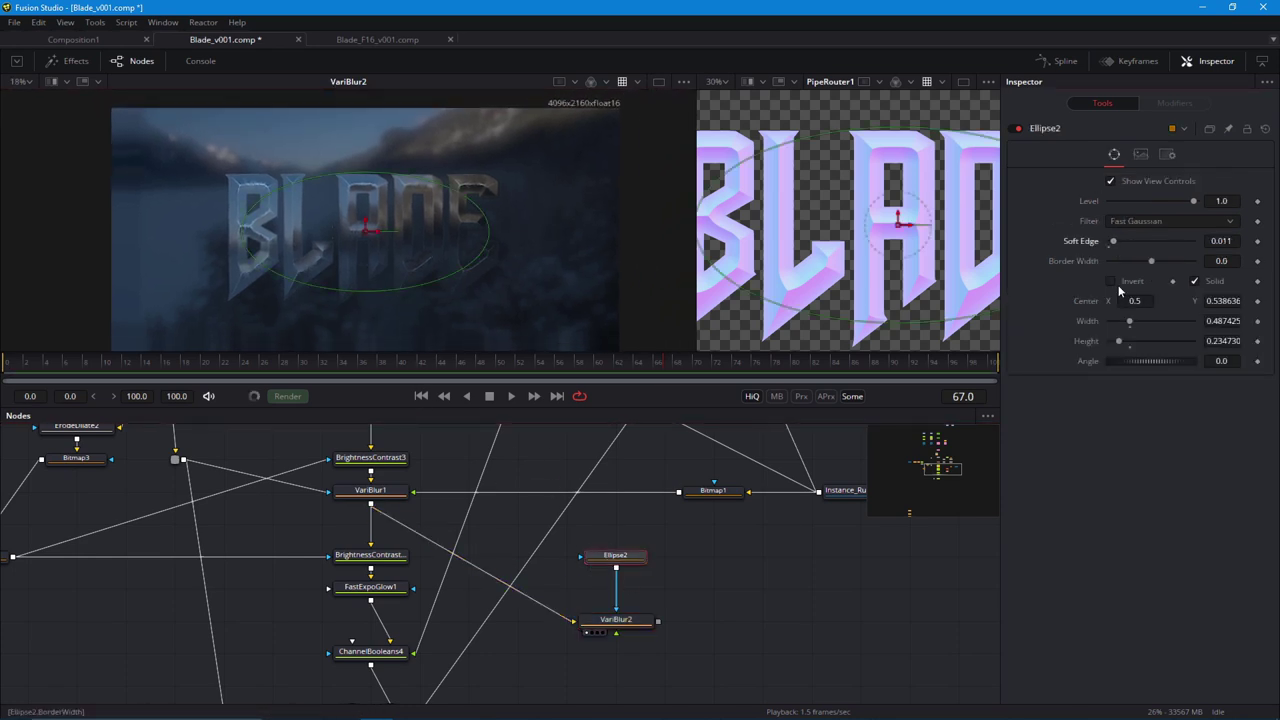
left_click(1110, 281)
Reroute Ellipse2's output from VariBlur2's effect mask input to its Blur Image input.
scroll(612, 633, "up", 2)
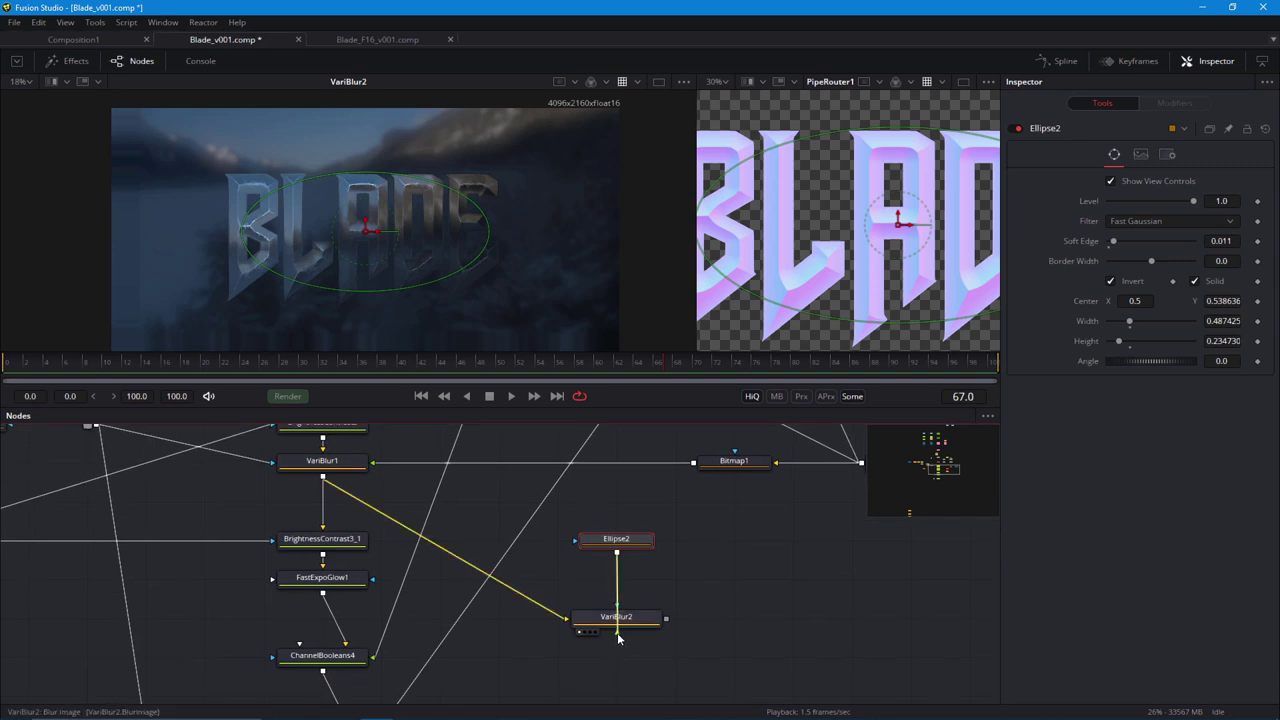
left_click_drag(618, 638, 617, 634)
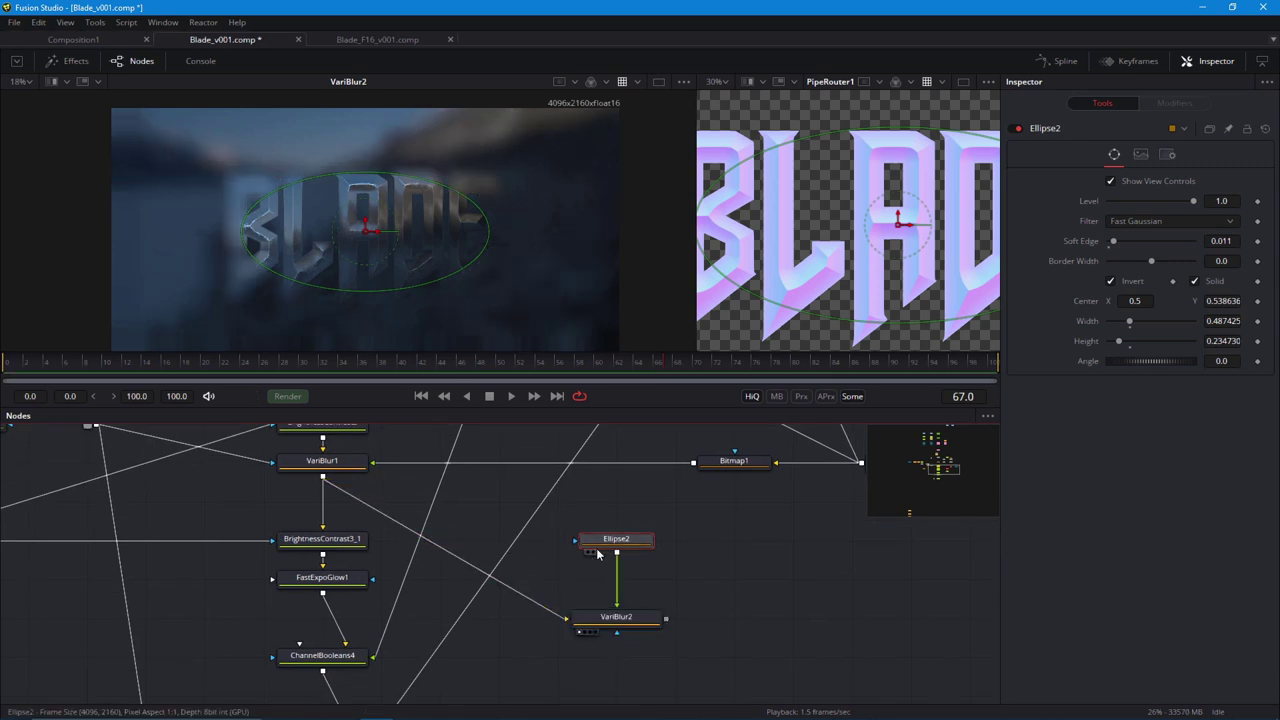
scroll(394, 288, "up", 2)
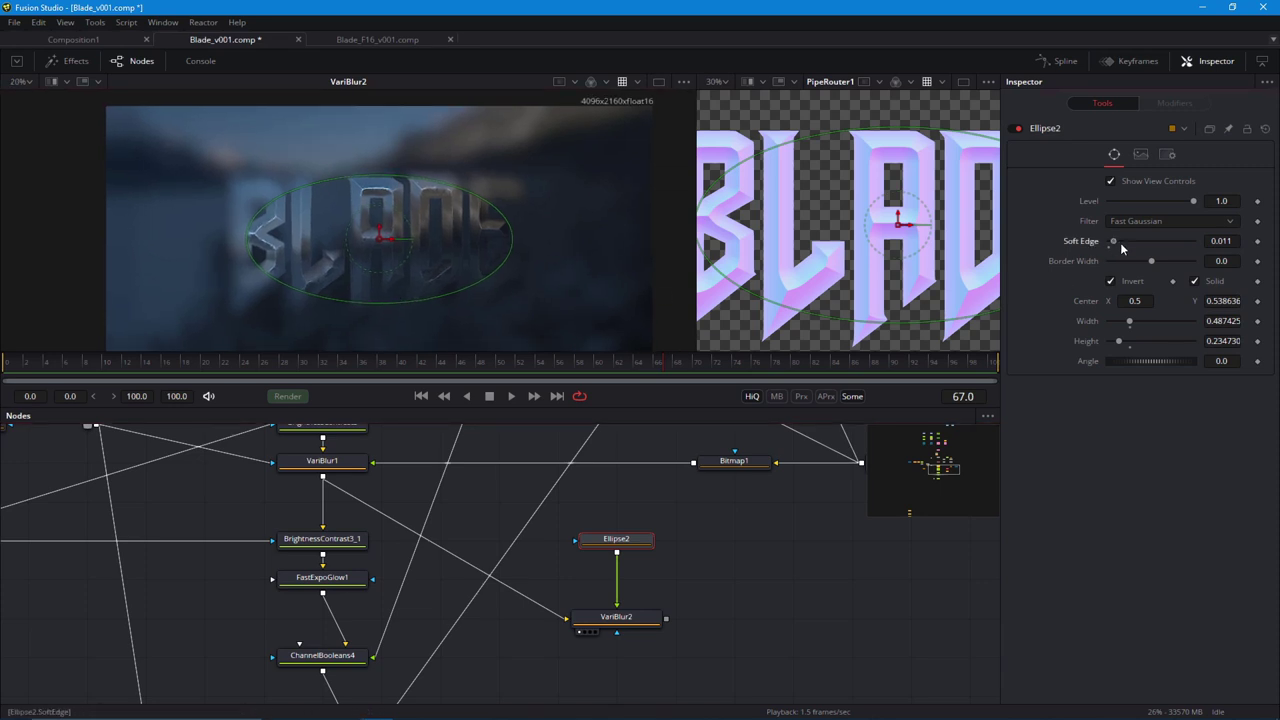
Widen the ellipse to about 0.77 so it surrounds the title and soften its edge to 0.0992.
left_click_drag(1136, 254, 1144, 251)
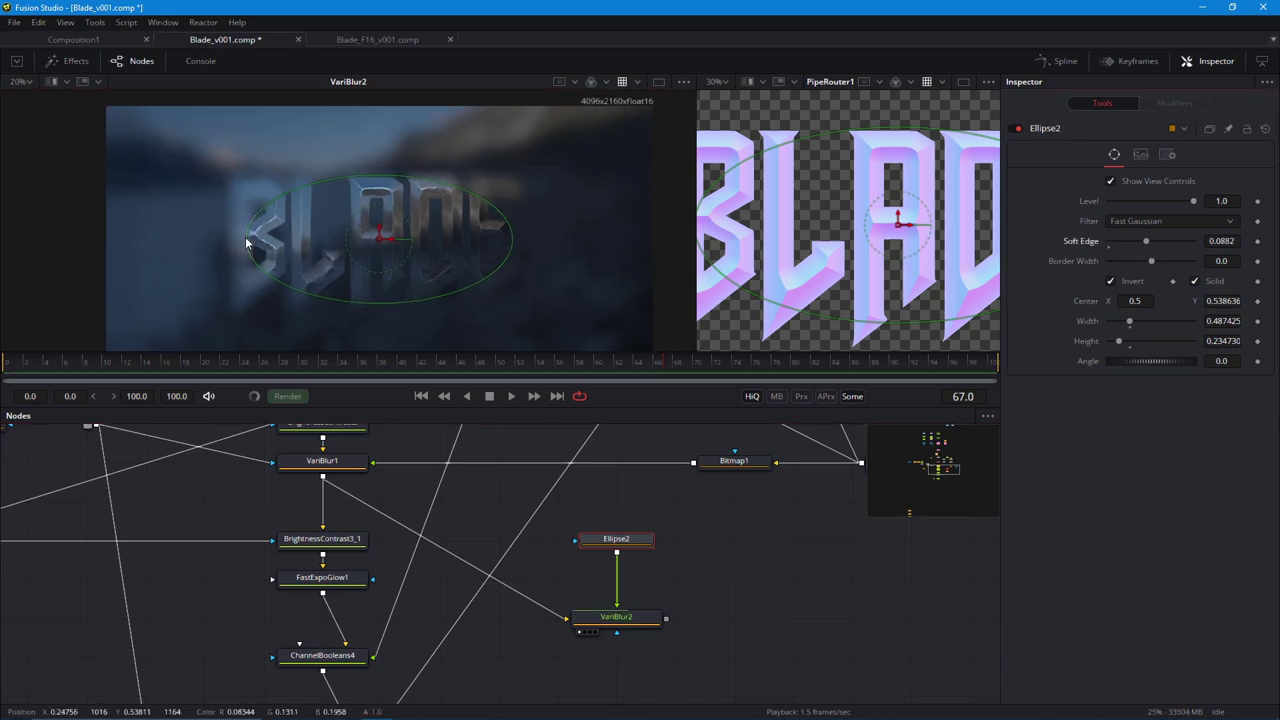
left_click_drag(250, 240, 195, 240)
left_click_drag(563, 254, 591, 245)
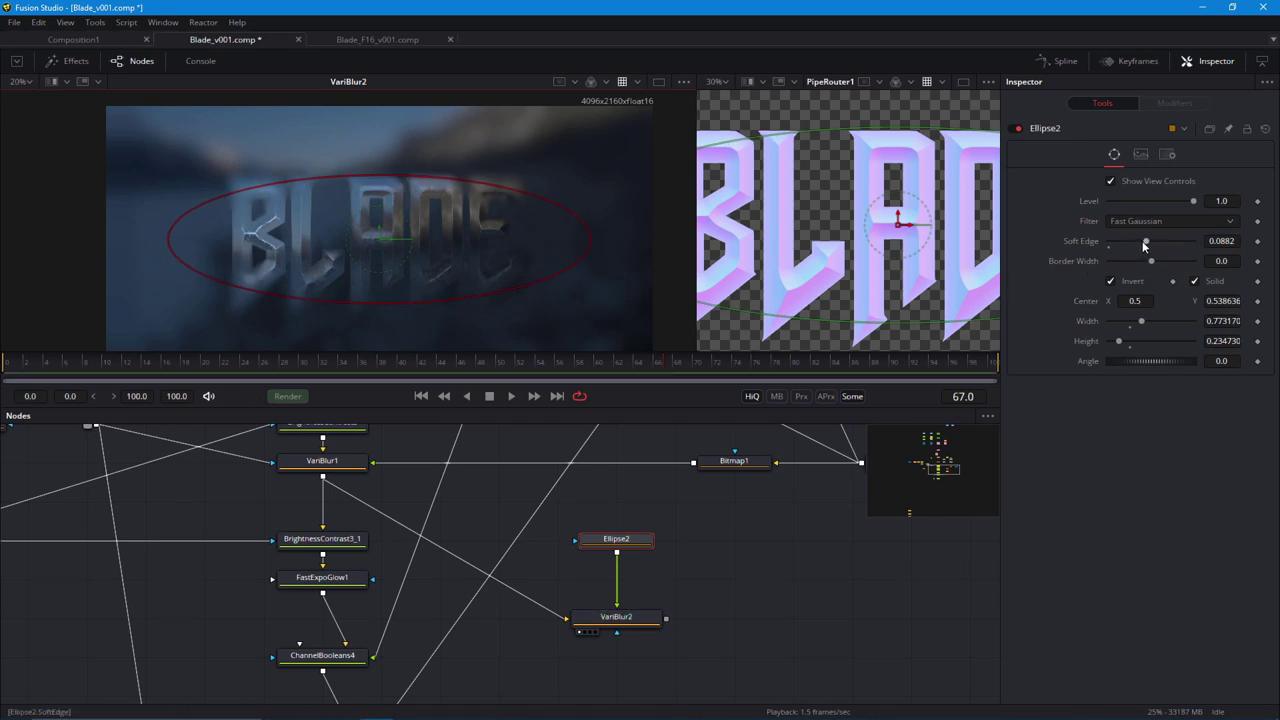
left_click_drag(1146, 241, 1150, 241)
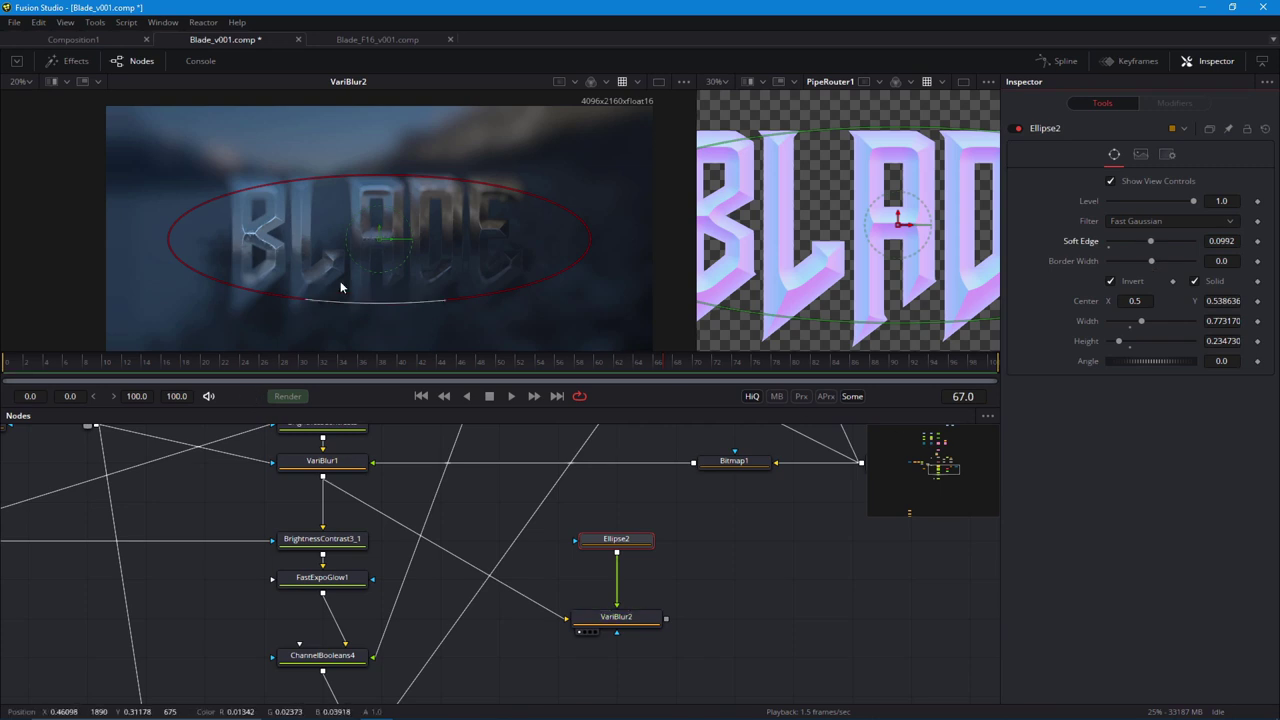
Inspect the defocused title up close and move VariBlur2 nearer to the Ellipse2 node.
scroll(297, 308, "up", 2)
left_click(627, 504)
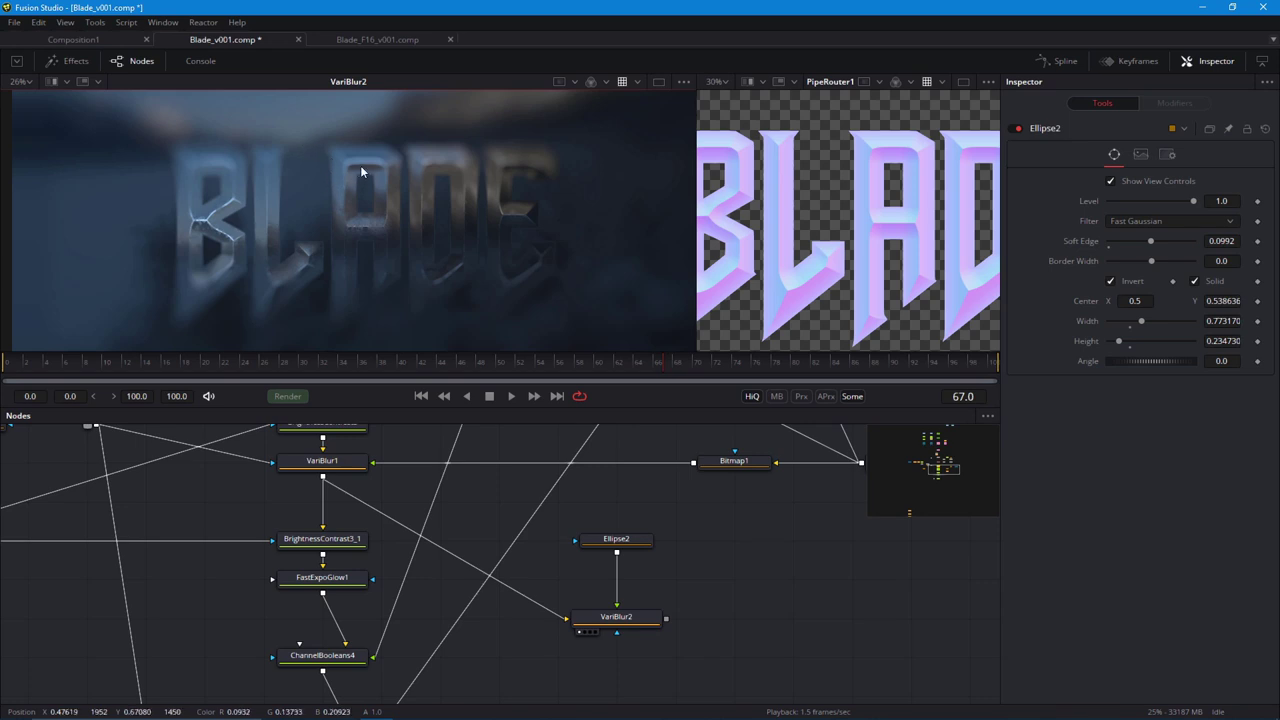
scroll(385, 165, "up", 2)
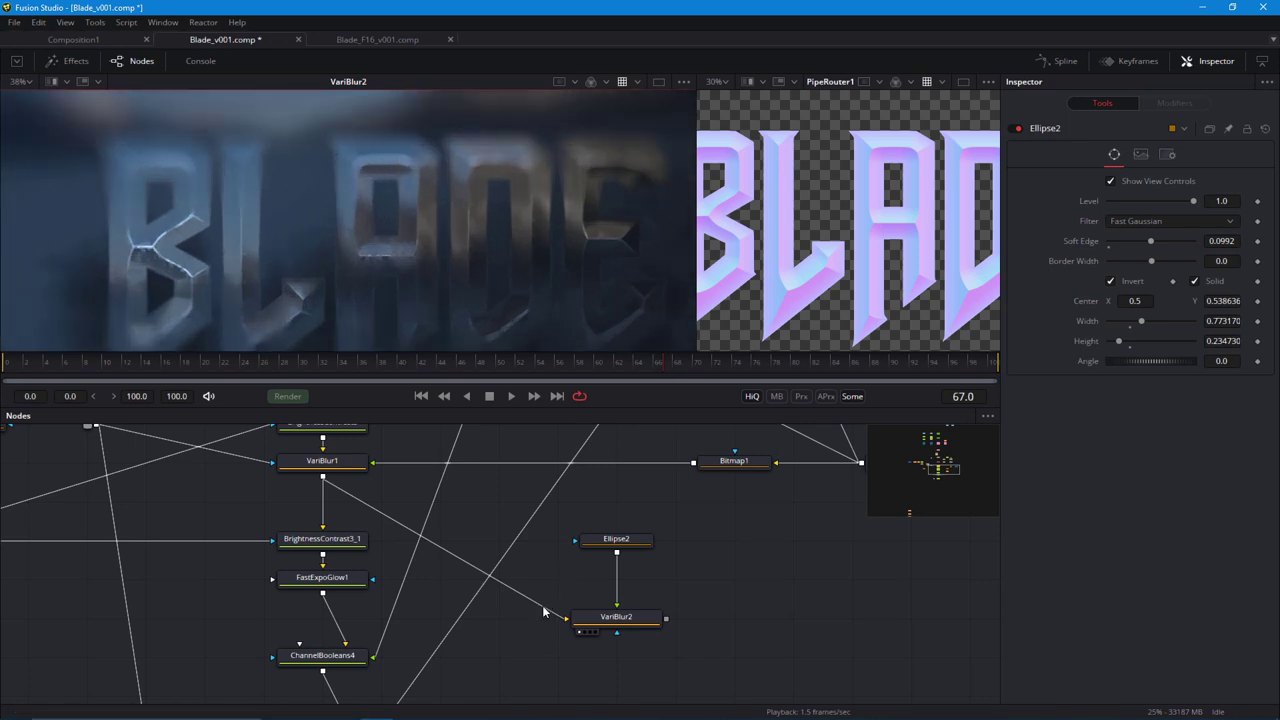
left_click_drag(571, 614, 663, 604)
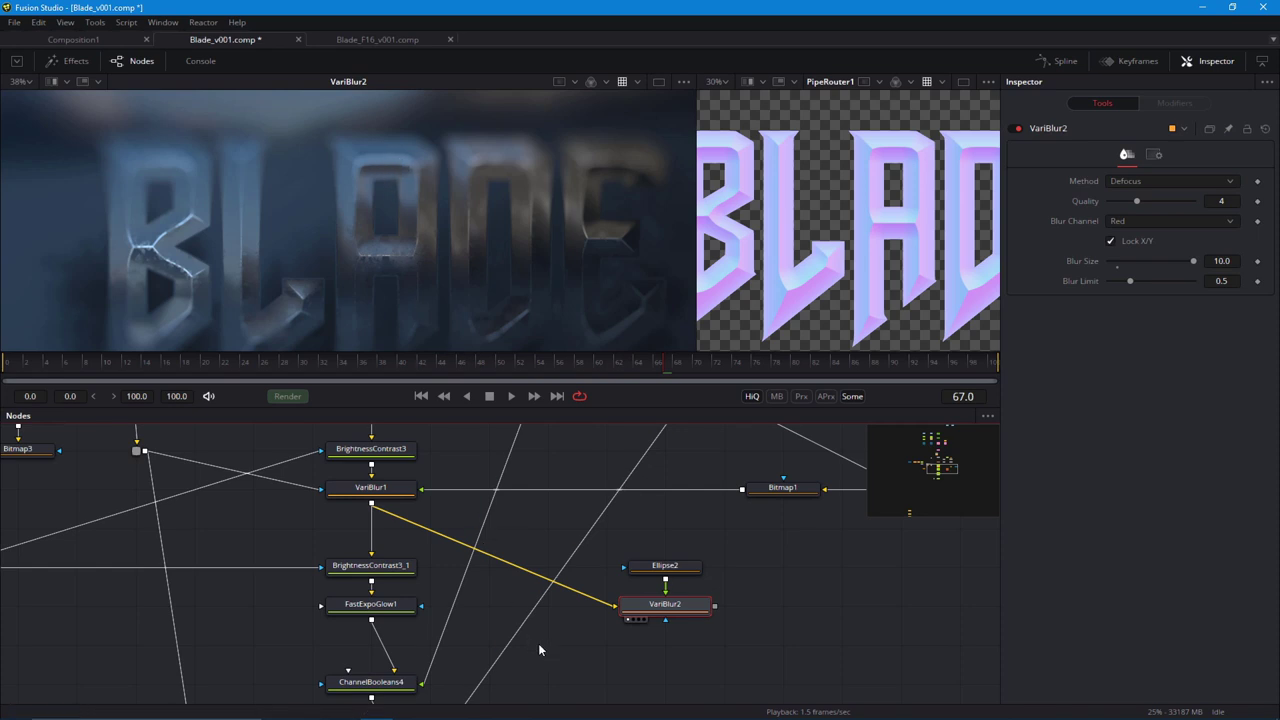
Set the gain of BrightnessContrast3 to 28.998 to brighten the letter edges.
left_click_drag(400, 570, 455, 631)
left_click(449, 514)
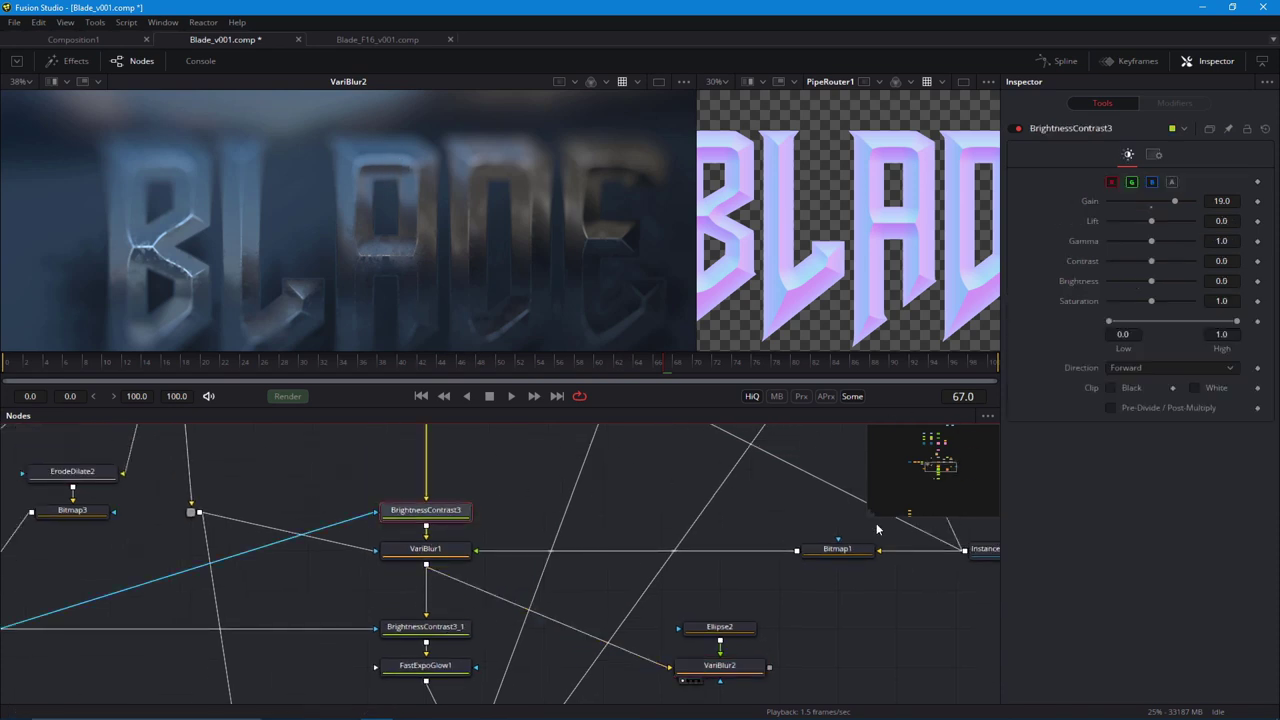
scroll(290, 245, "down", 3)
scroll(419, 264, "up", 2)
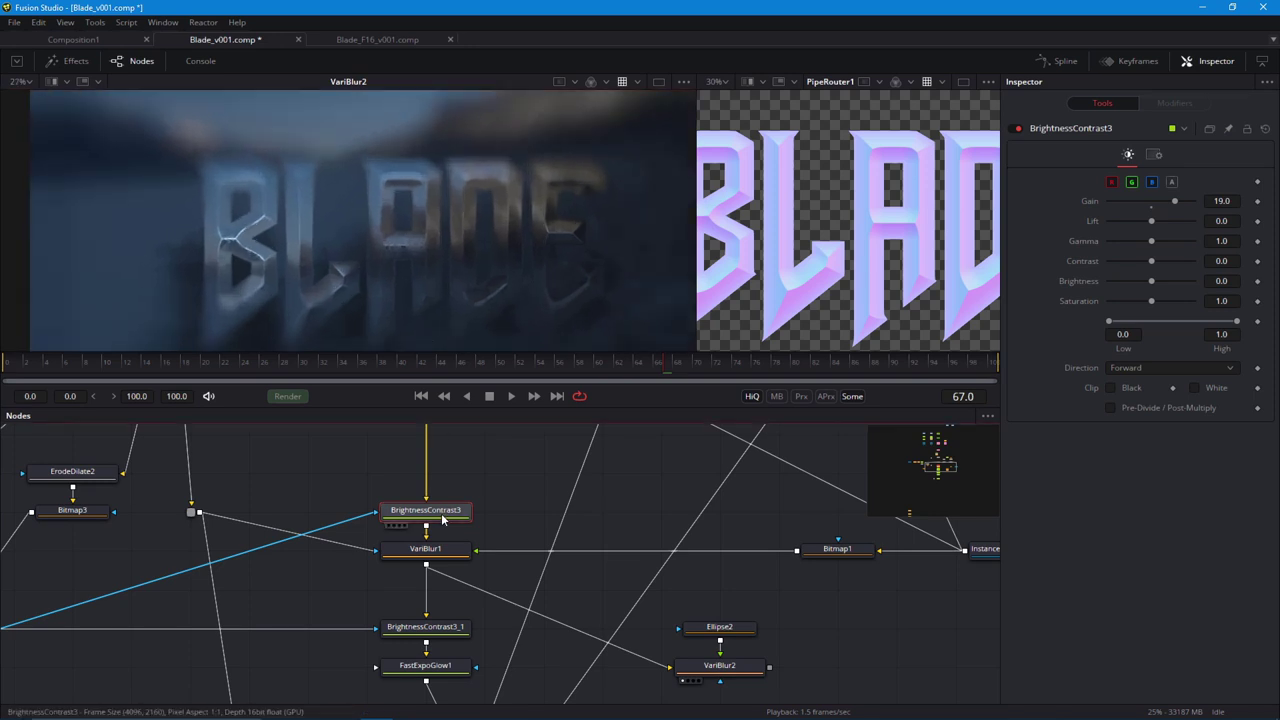
scroll(431, 252, "up", 1)
left_click_drag(377, 208, 298, 208)
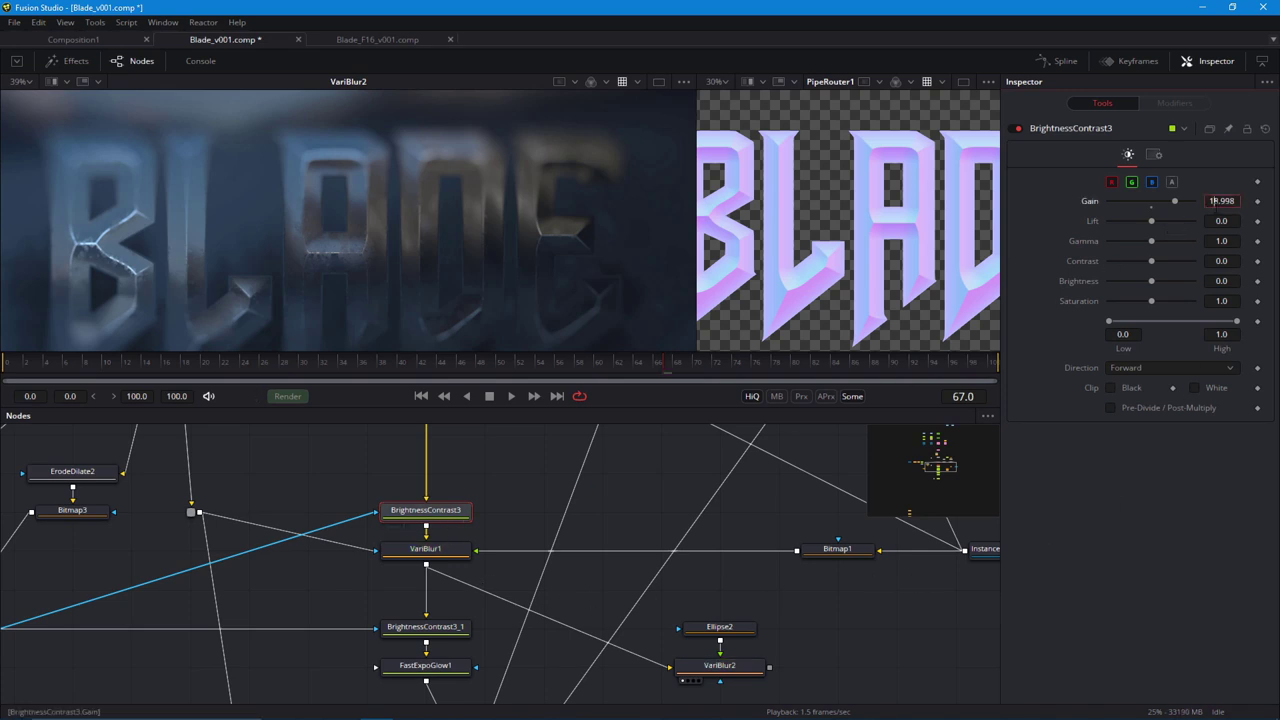
type("2")
key("Tab")
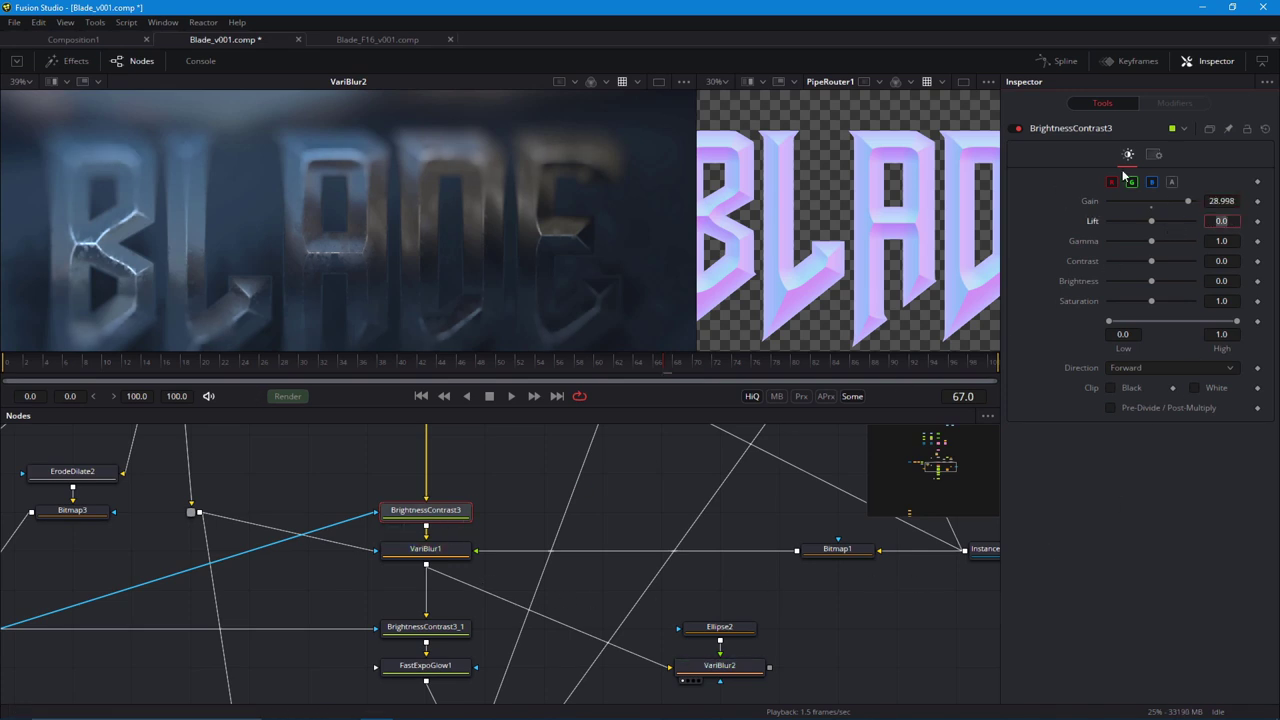
Raise the gain of BrightnessContrast3 to 38.998.
left_click(1214, 202)
key("BackSpace")
type("3")
key("Tab")
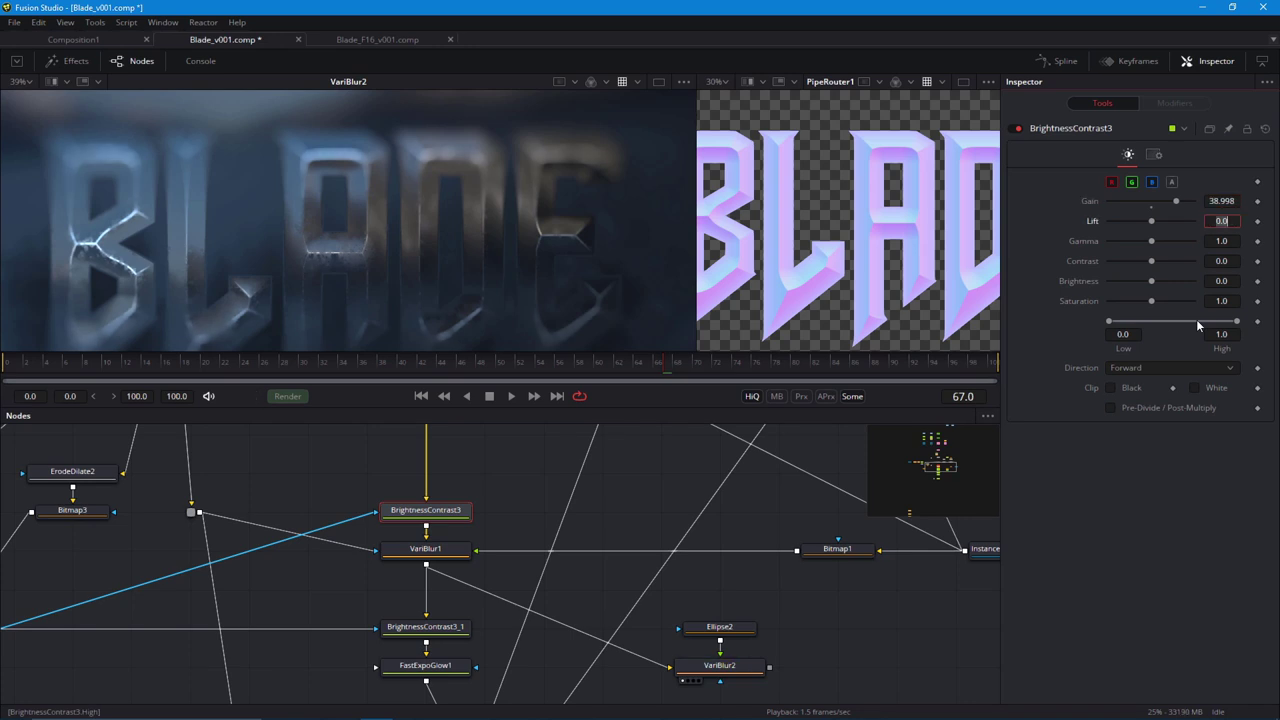
Raise the gain of BrightnessContrast3 to 78.998.
left_click(1214, 202)
key("BackSpace")
type("7")
key("Tab")
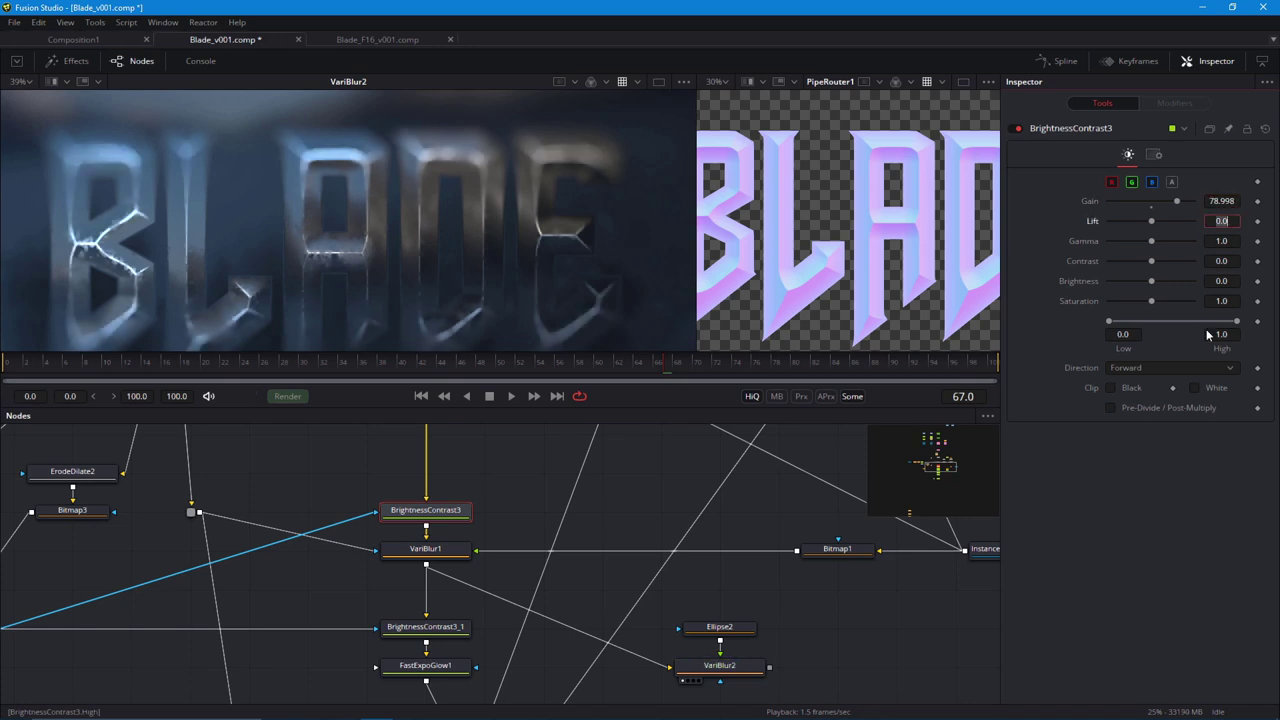
Examine the brightened edges in the defocused title and compare them with VariBlur1's output.
scroll(559, 226, "up", 5)
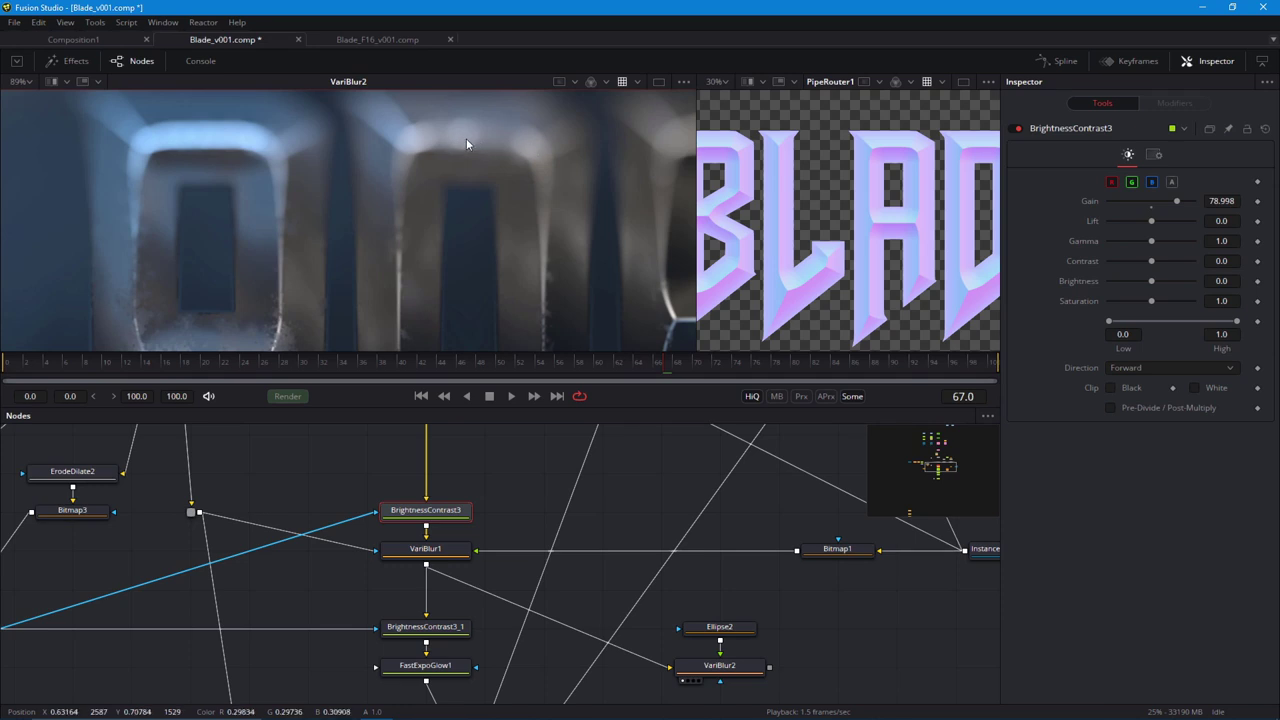
scroll(212, 130, "down", 5)
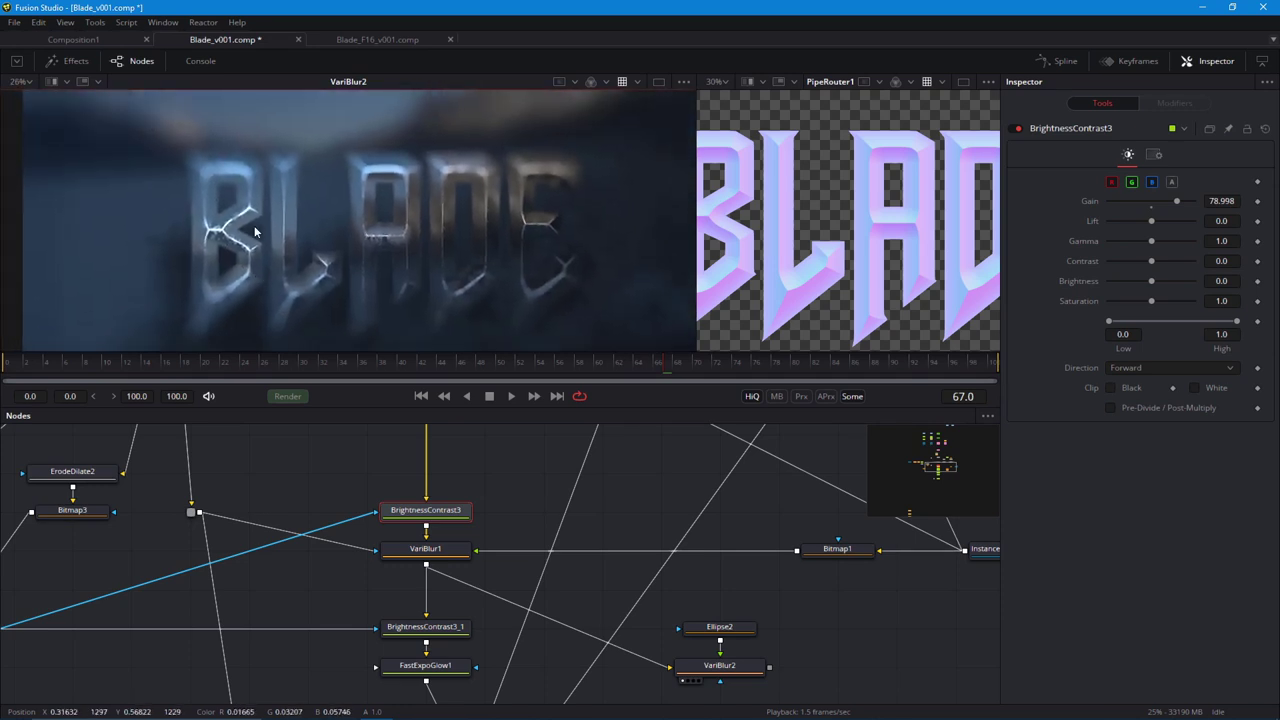
scroll(300, 268, "up", 1)
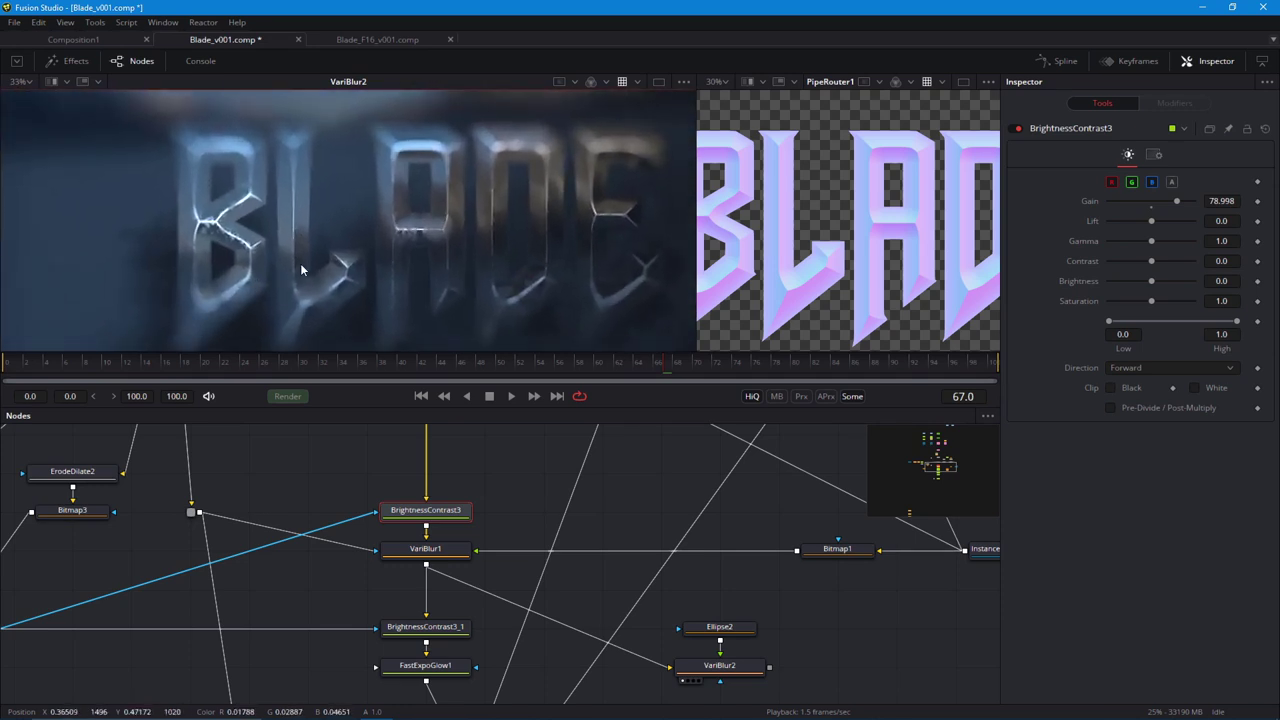
left_click_drag(435, 547, 427, 516)
left_click_drag(710, 664, 692, 594)
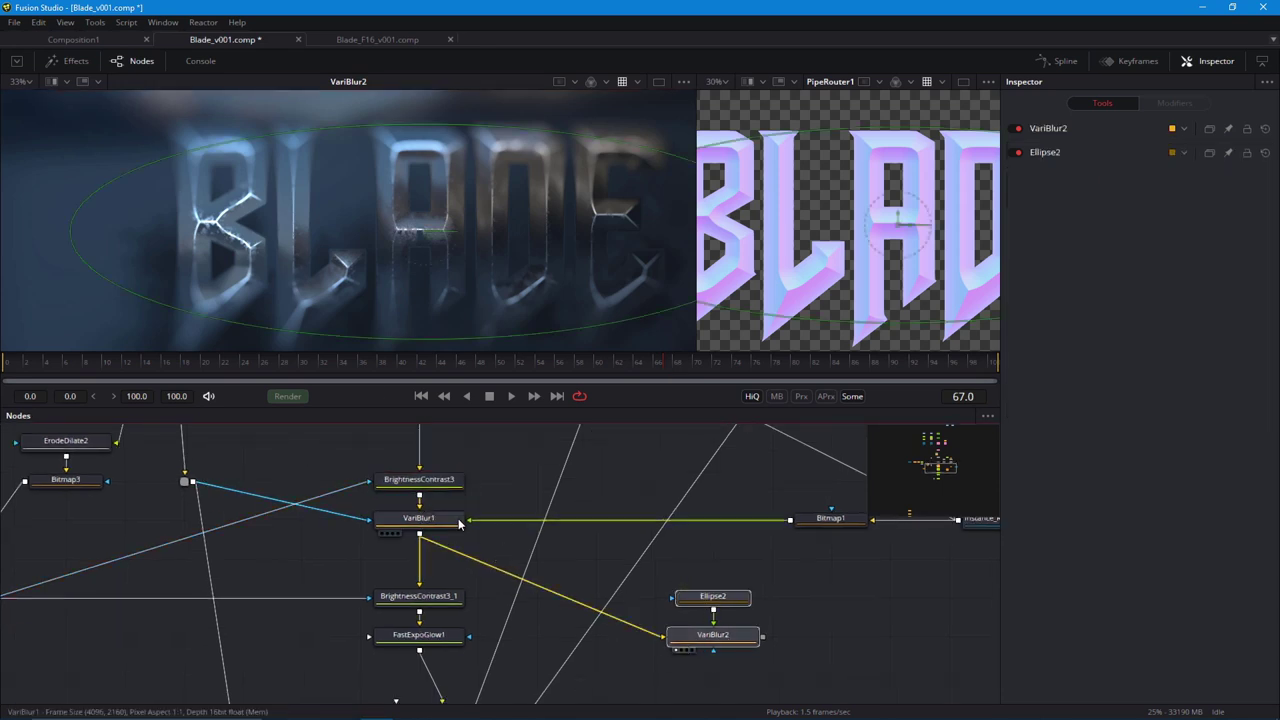
left_click_drag(450, 525, 342, 290)
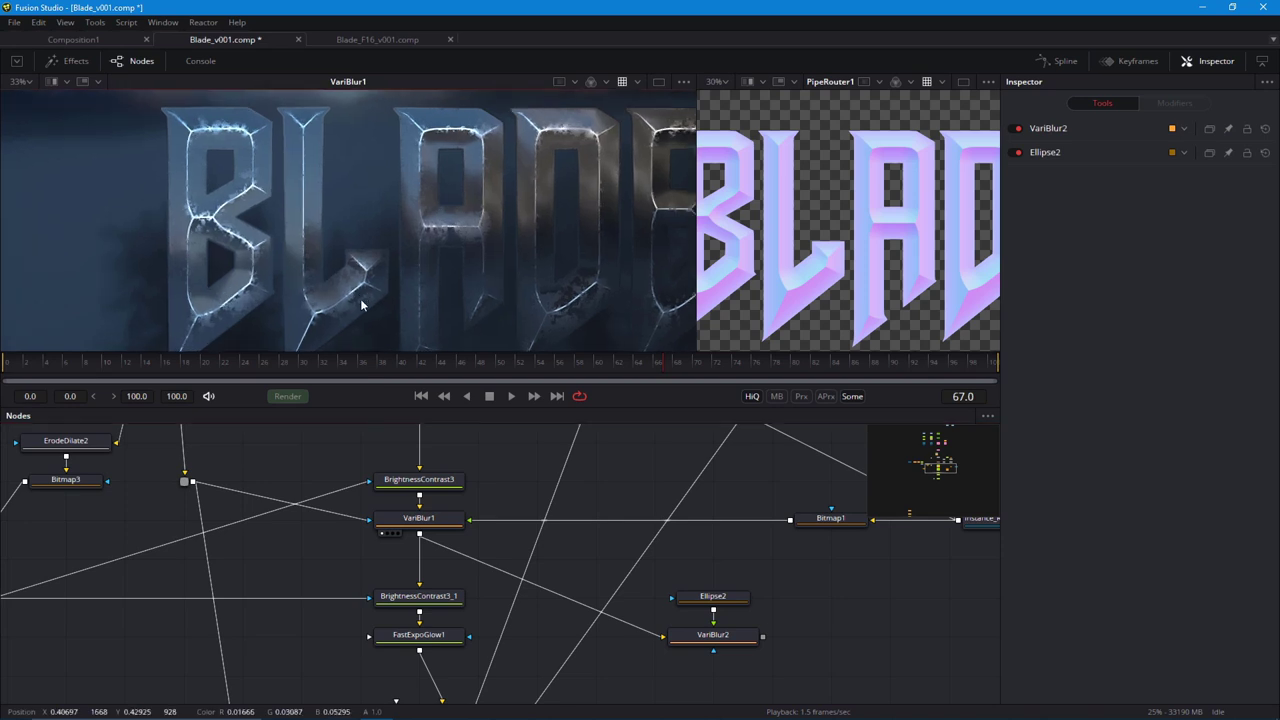
scroll(289, 289, "up", 1)
scroll(209, 266, "down", 2)
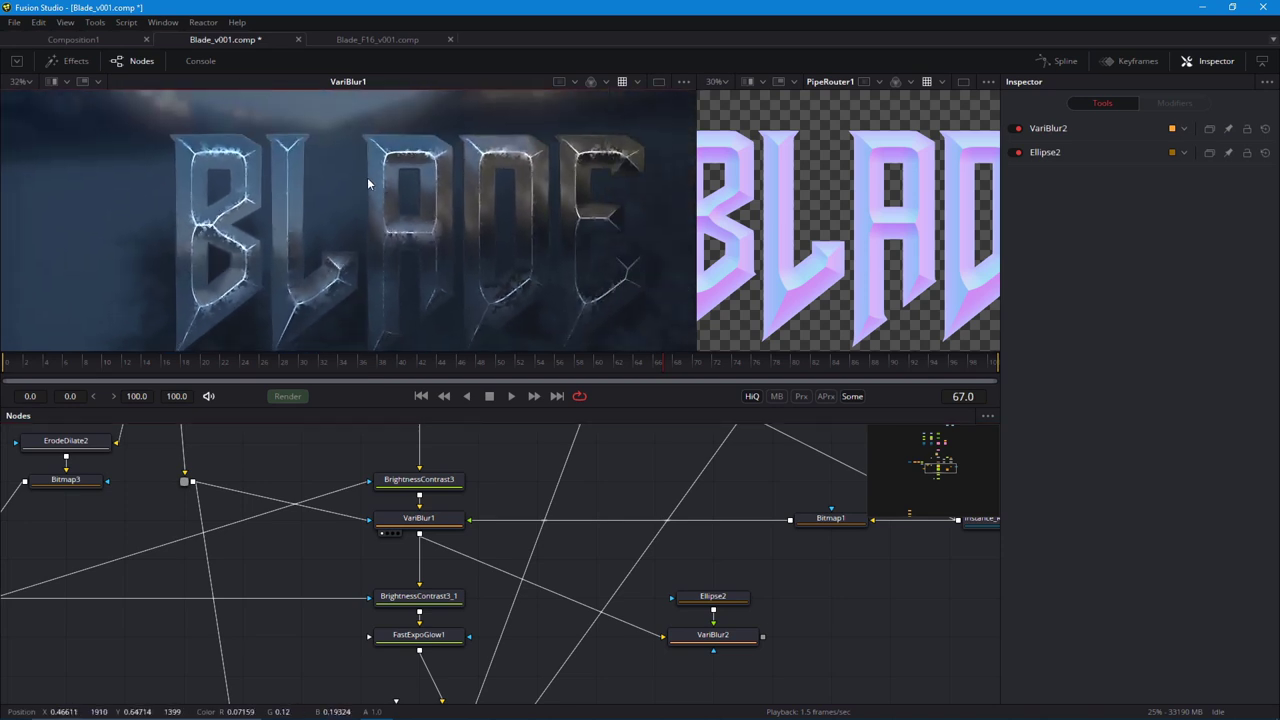
Display VariBlur2 in the large viewer again, select the node and look over the whole title.
left_click_drag(754, 490, 659, 600)
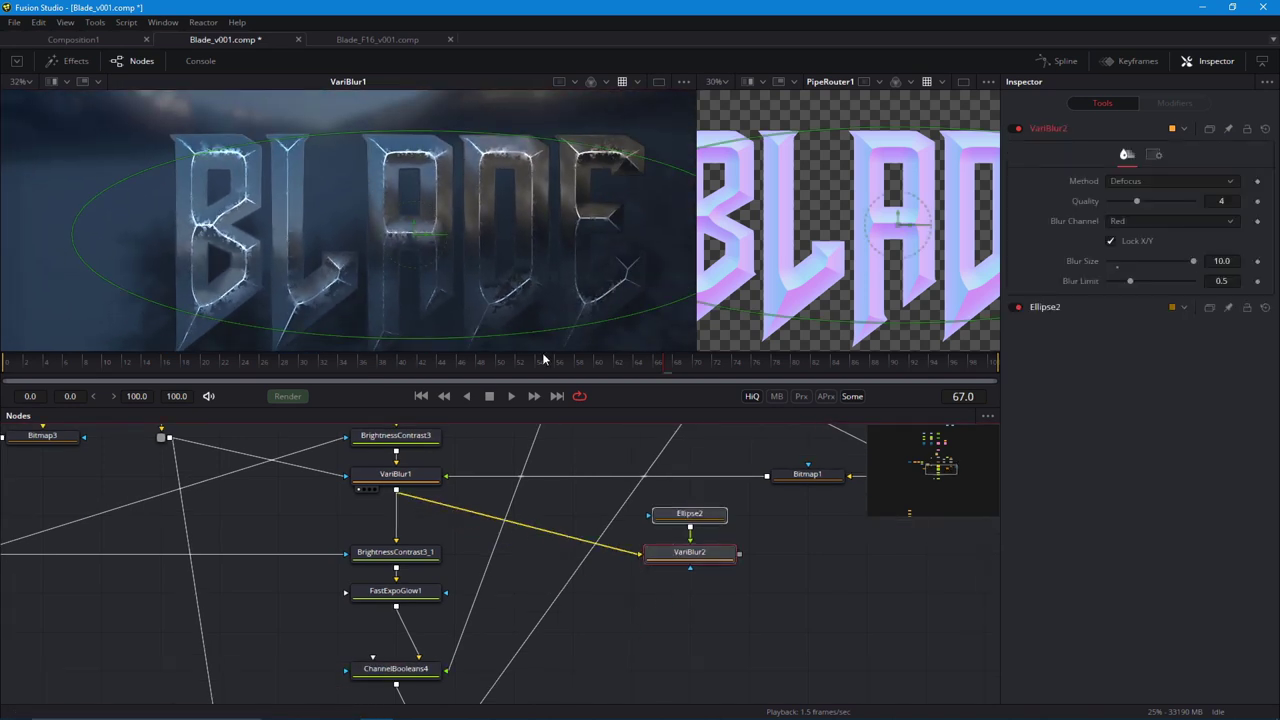
left_click(653, 567)
left_click(603, 558)
scroll(268, 232, "down", 2)
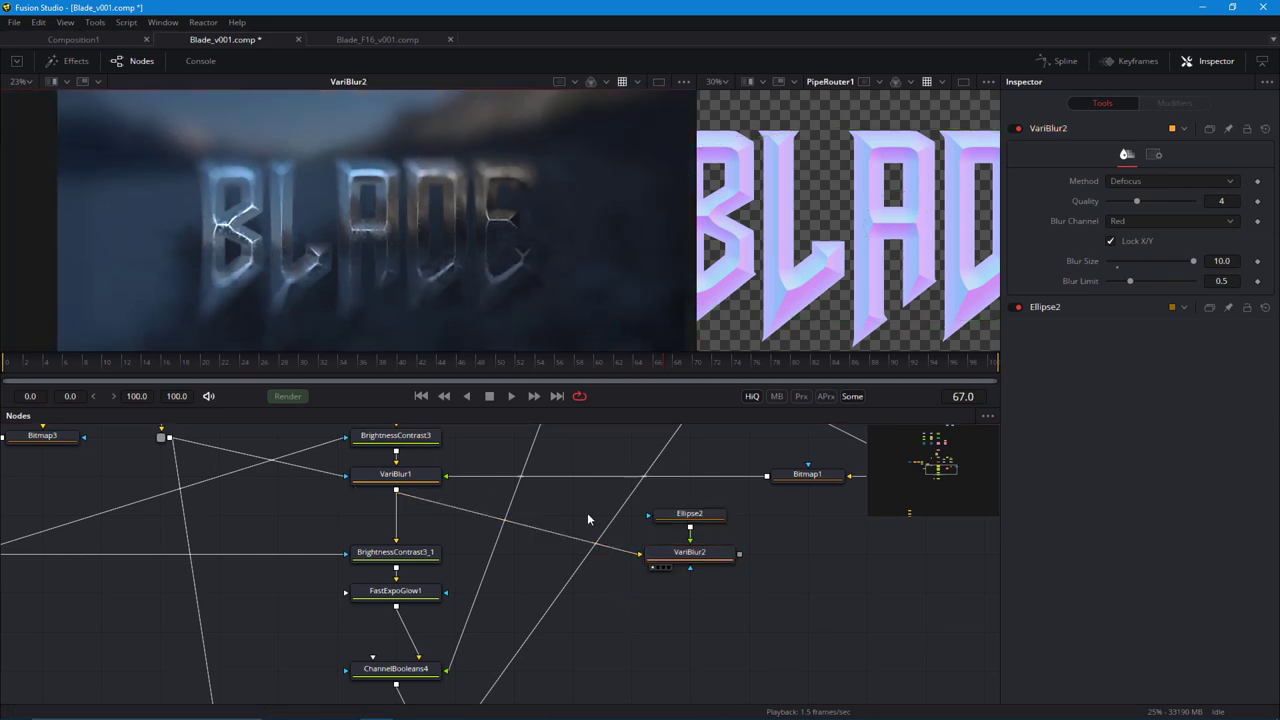
left_click(668, 554)
scroll(290, 266, "down", 1)
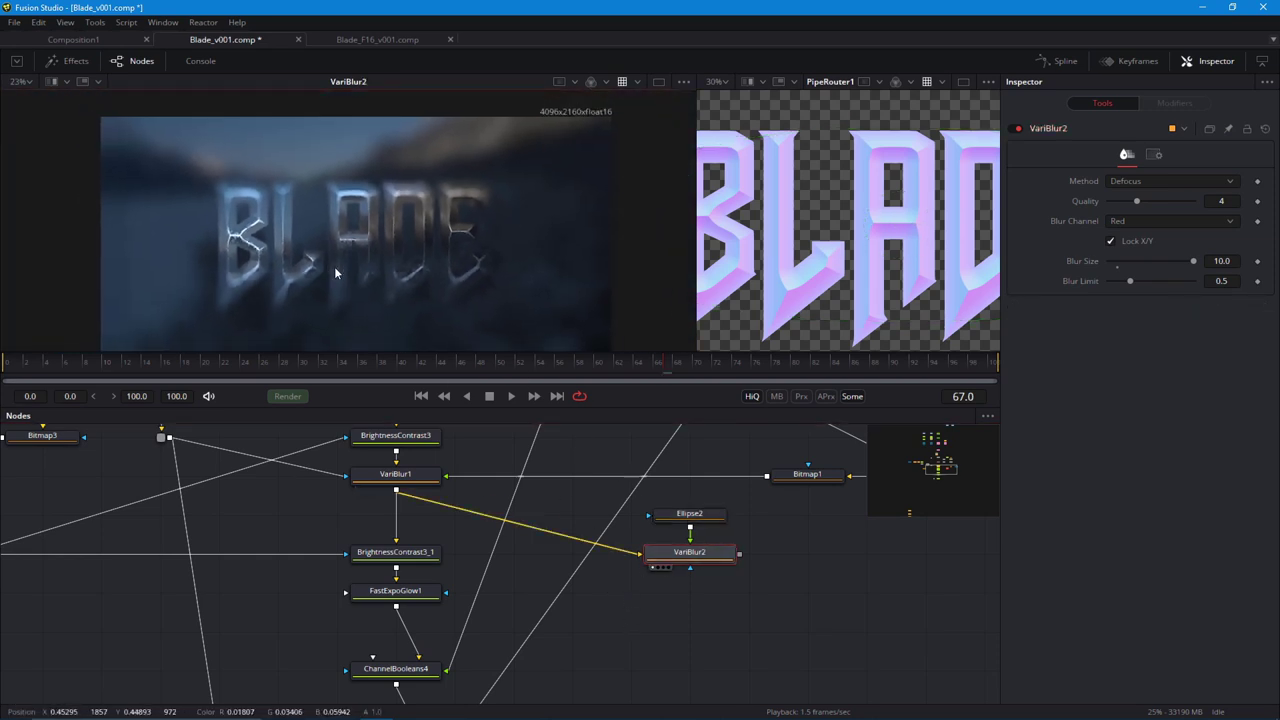
Shrink the Ellipse2 mask over the title to a width of about 0.477 and a height of about 0.22.
left_click(678, 517)
mouse_move(365, 300)
left_mouse_down()
mouse_move(370, 327)
mouse_move(370, 314)
left_mouse_up()
left_click_drag(552, 250, 527, 251)
scroll(380, 236, "up", 3)
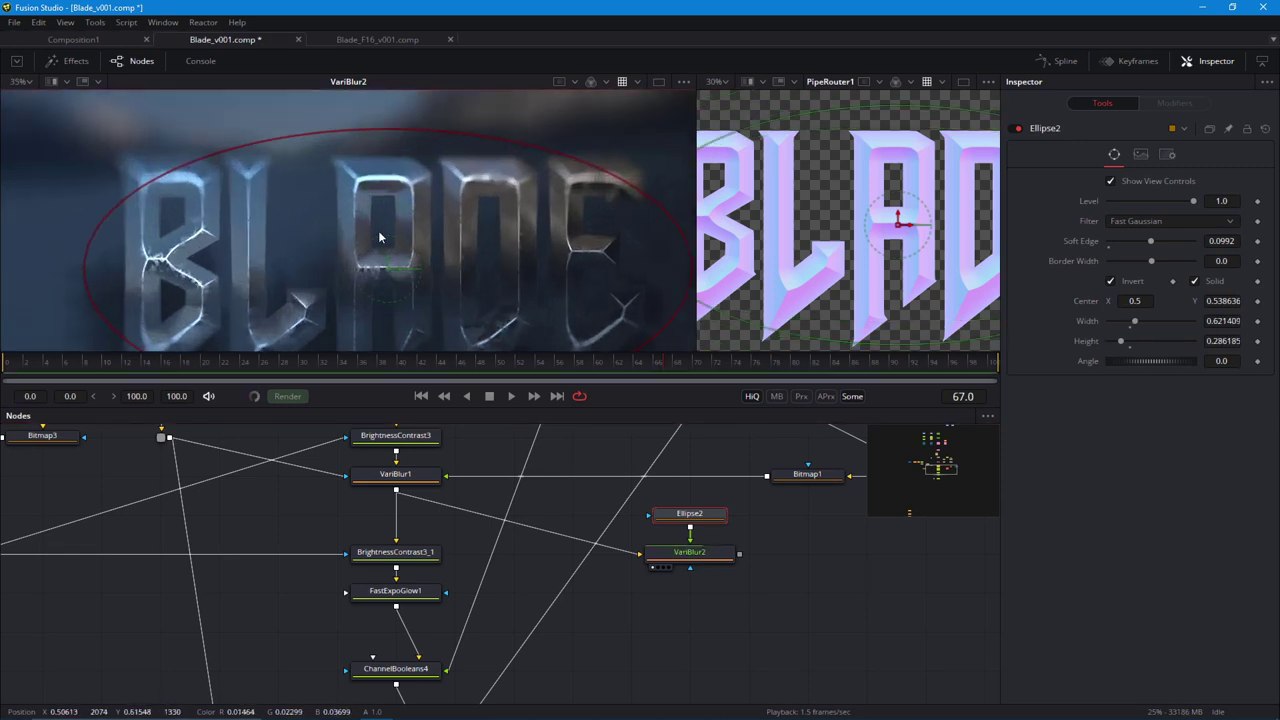
left_click_drag(498, 338, 434, 284)
left_click_drag(404, 184, 404, 223)
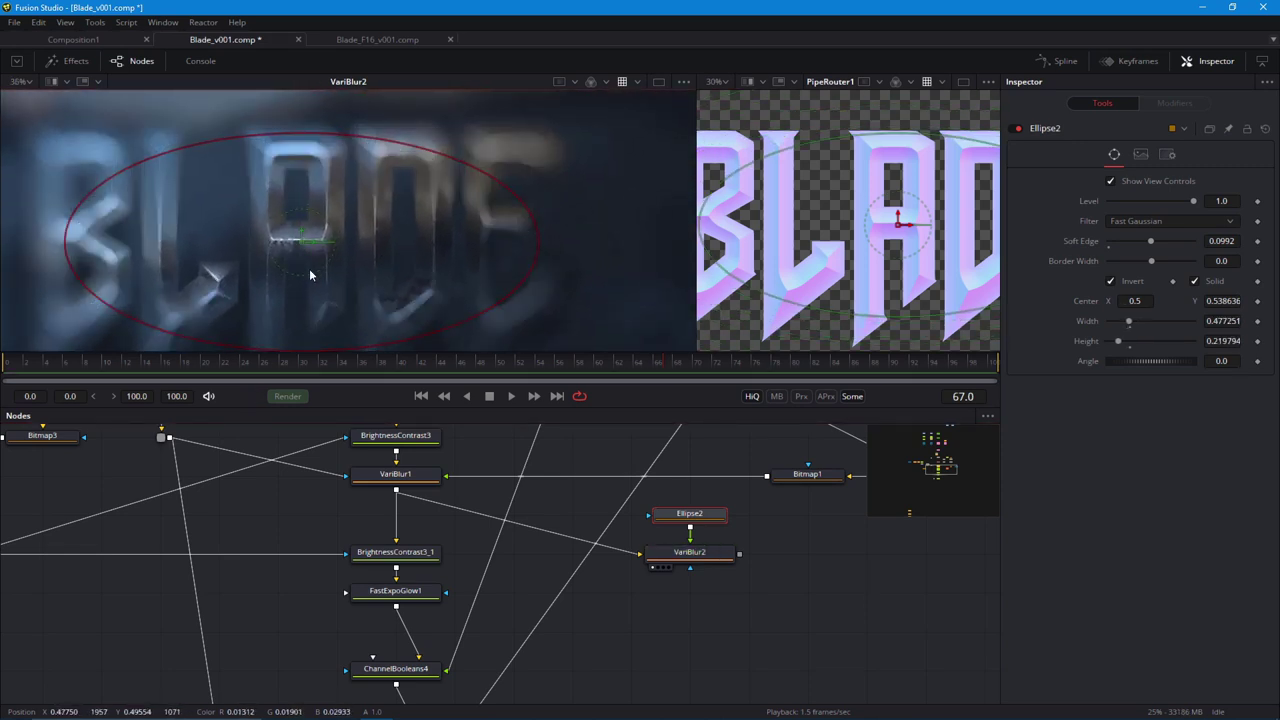
Raise Ellipse2's centre Y to about 0.5505 and enlarge the mask to about 0.697 wide and 0.321 high.
left_click_drag(309, 270, 361, 280)
scroll(361, 280, "down", 1)
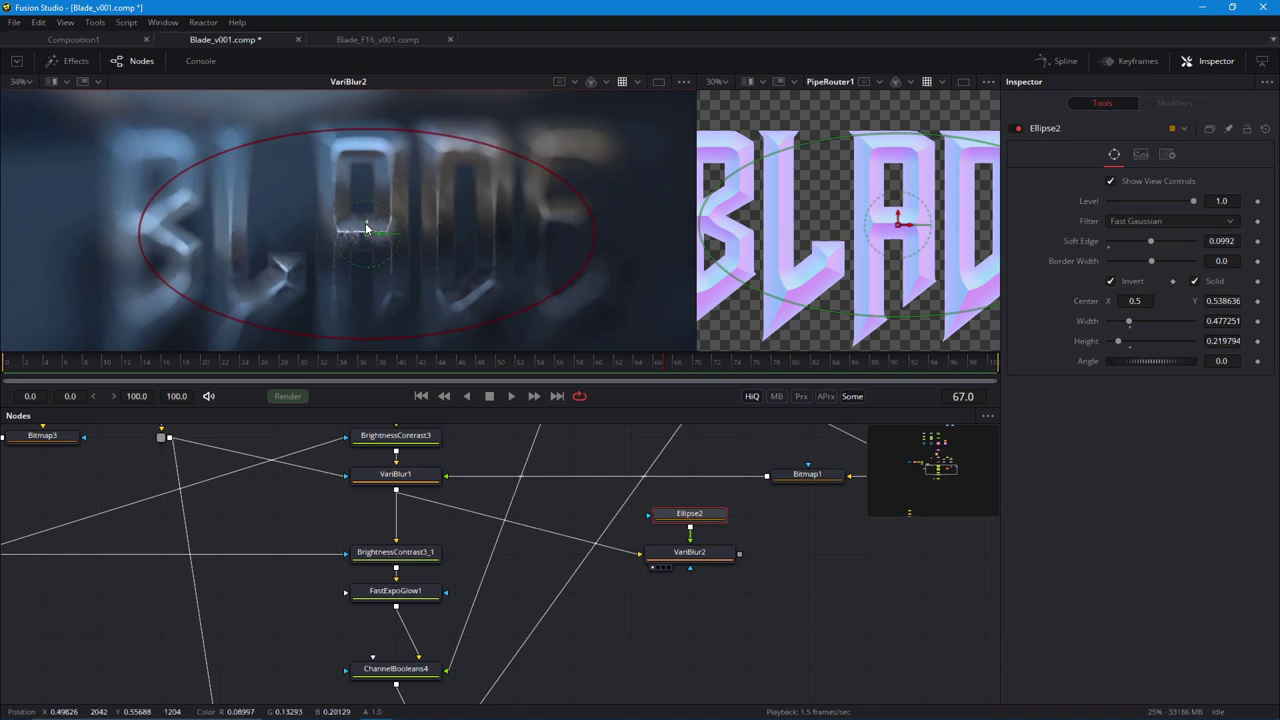
mouse_move(363, 225)
left_mouse_down()
mouse_move(363, 186)
mouse_move(363, 220)
left_mouse_up()
scroll(262, 310, "down", 2)
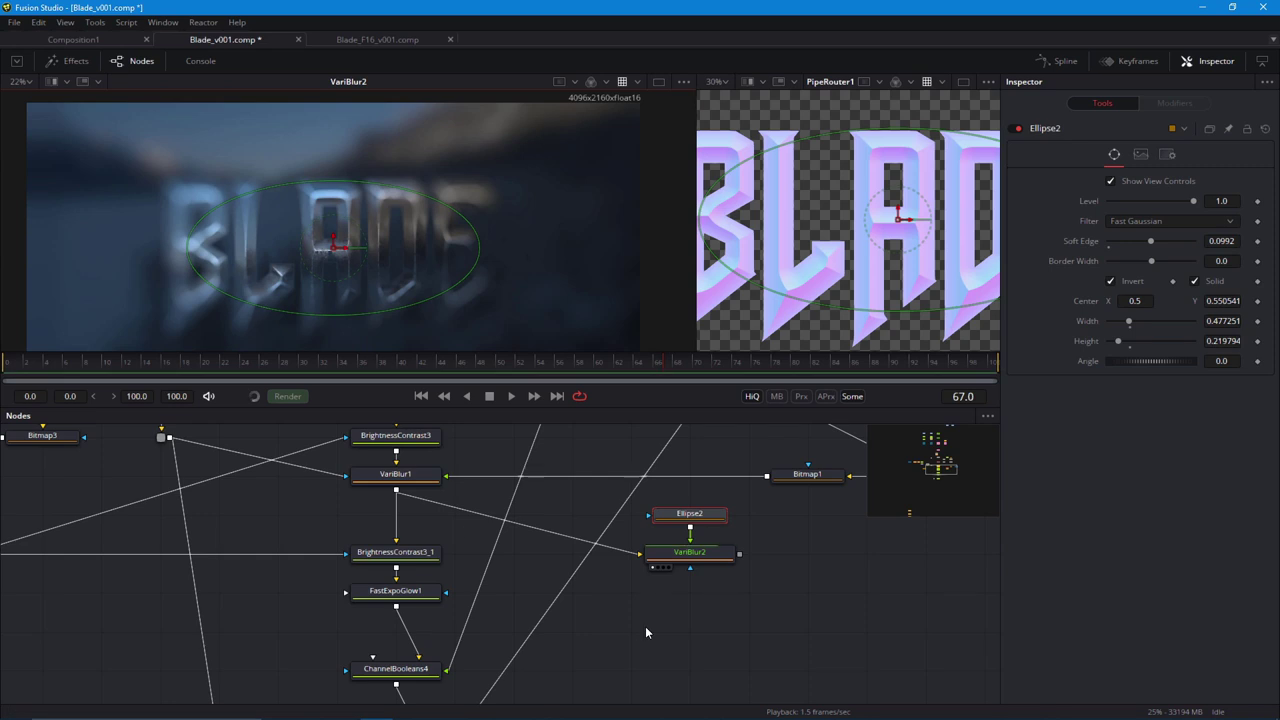
left_click_drag(437, 295, 498, 317)
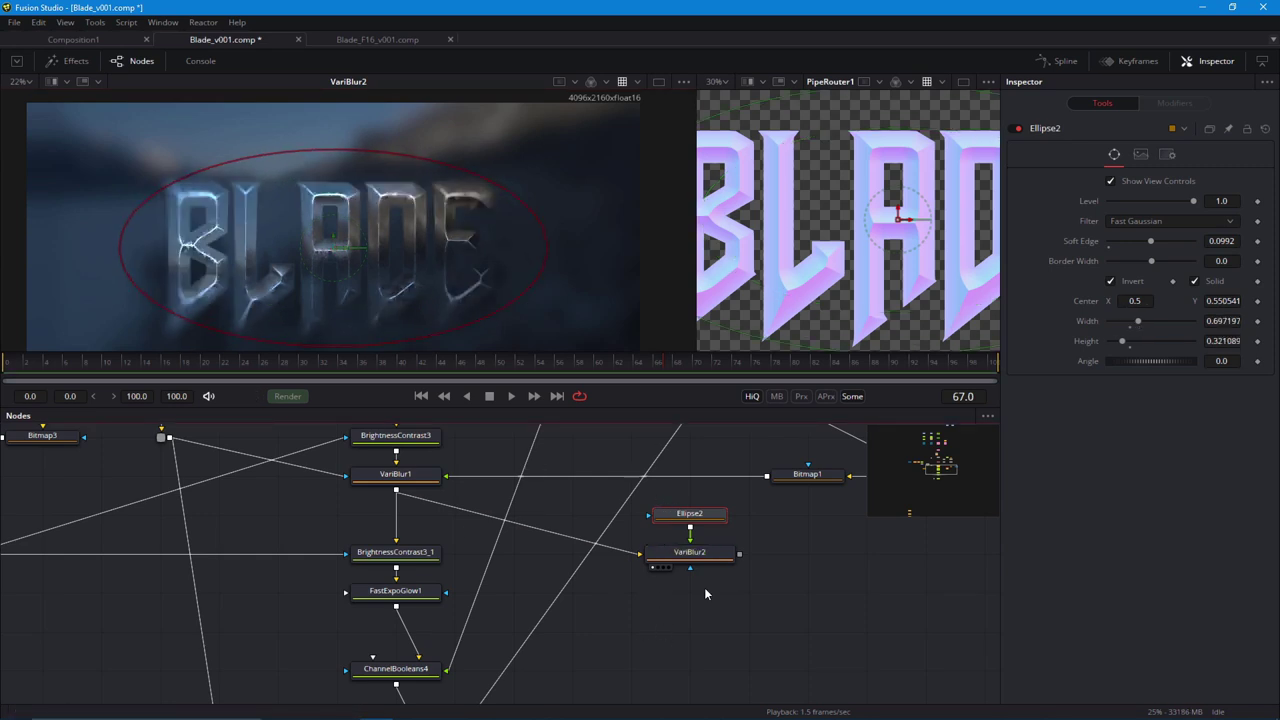
Delete the VariBlur2 node together with its Ellipse2 mask.
left_click(697, 549)
left_click(682, 516, "ctrl")
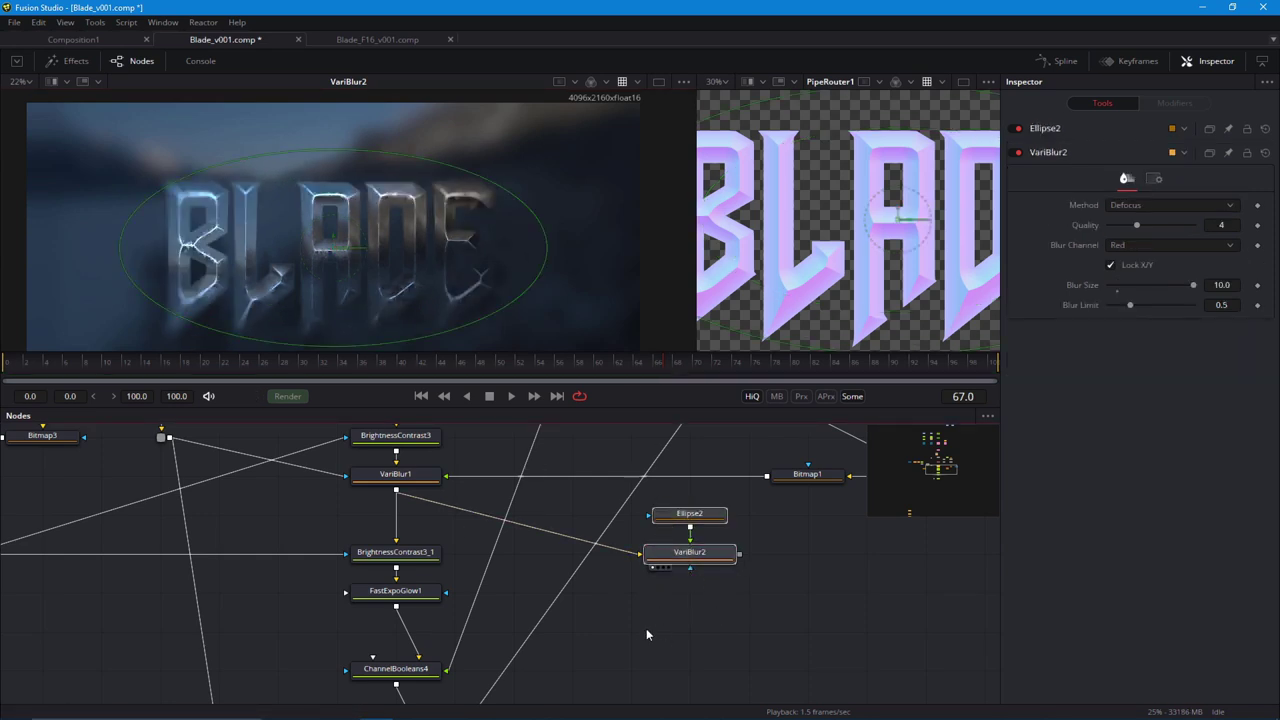
left_click_drag(645, 647, 675, 632)
key("Delete")
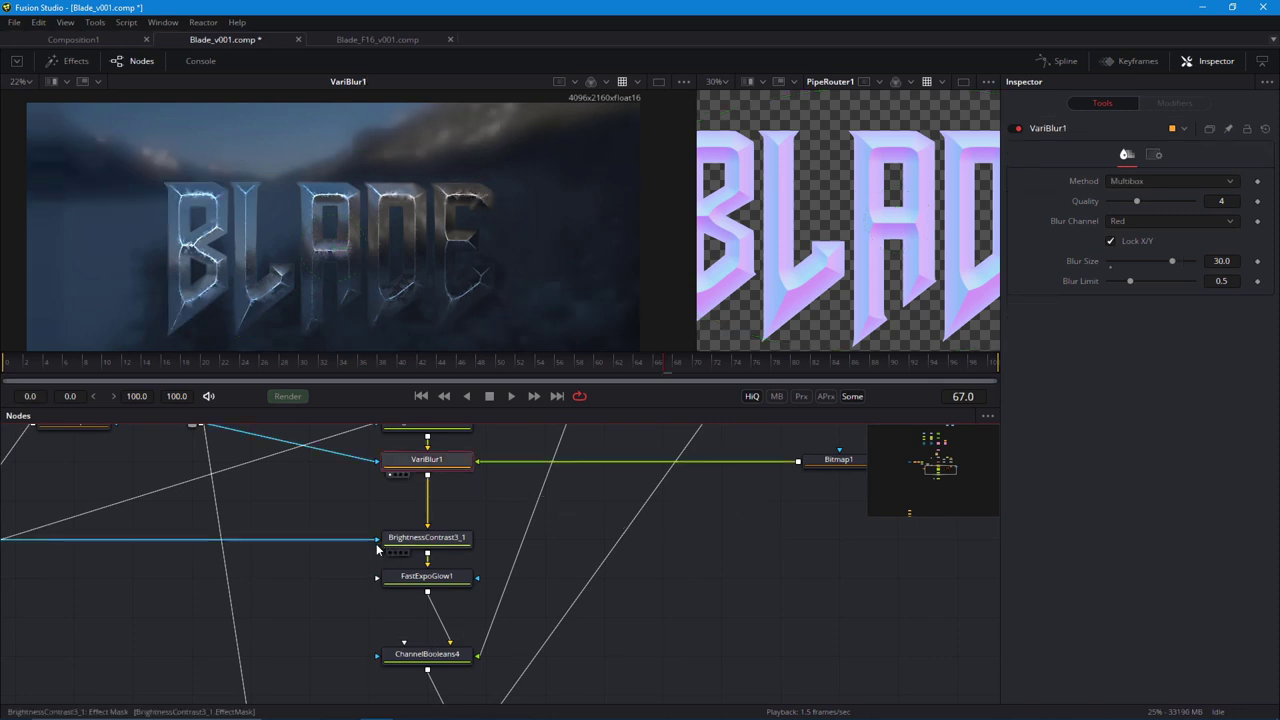
Display FastExpoGlow1's output in the large viewer, select the node and examine the glow along the letter edges.
scroll(236, 532, "down", 4)
scroll(277, 552, "up", 2)
left_click_drag(290, 538, 428, 530)
left_click(449, 515)
scroll(422, 531, "up", 2)
left_click(469, 535)
left_click(477, 520)
scroll(388, 308, "up", 3)
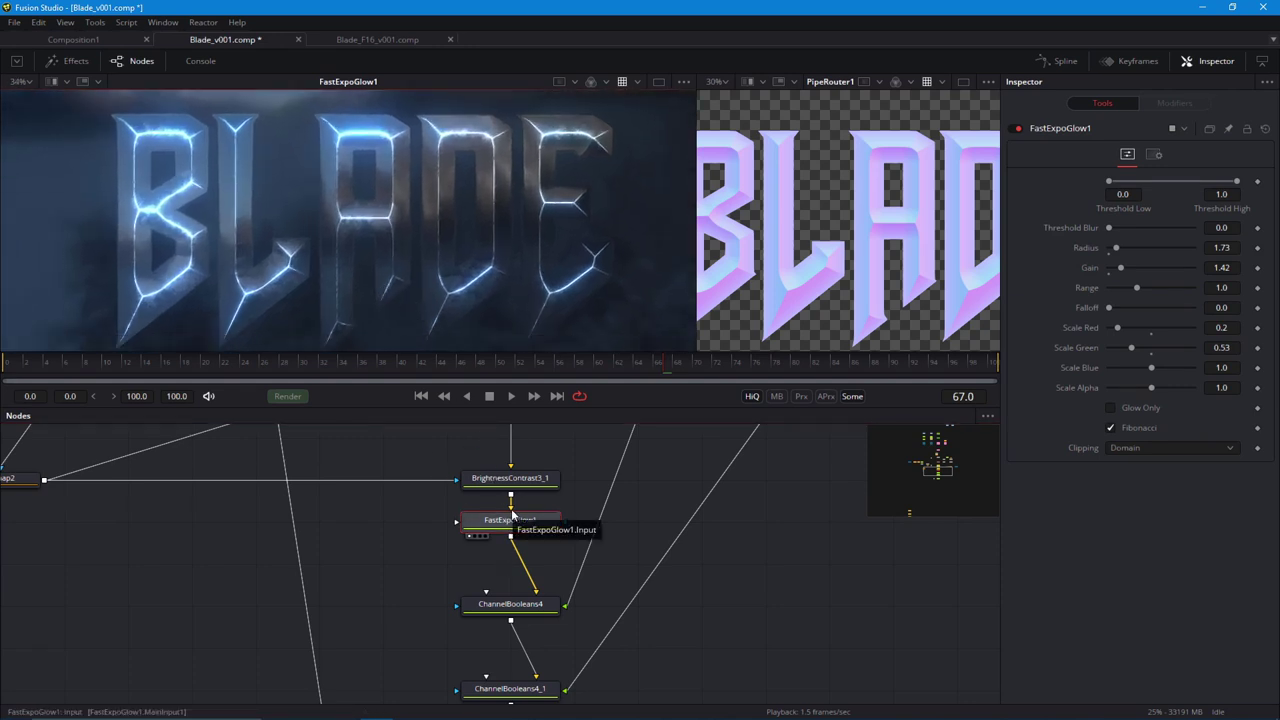
Display ChannelBooleans5 in the large viewer and inspect the metal surface of the letters up close.
left_click_drag(503, 469, 503, 477)
scroll(478, 541, "down", 5)
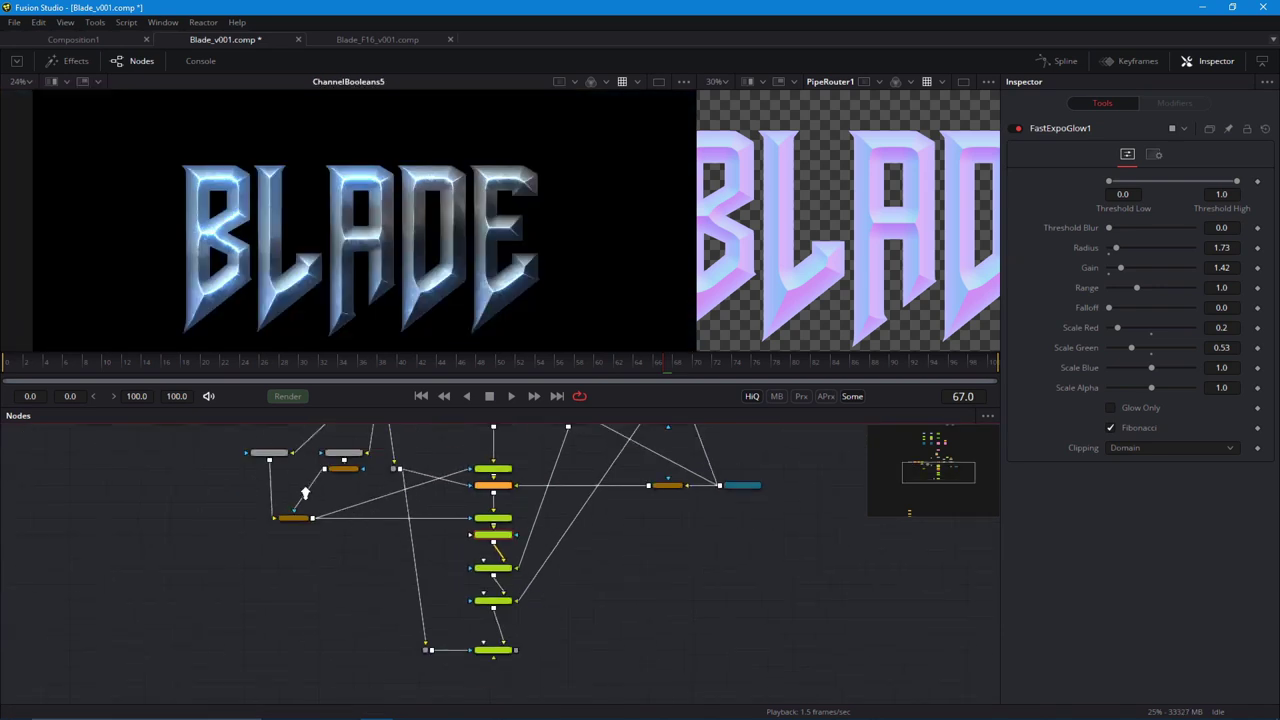
scroll(305, 493, "down", 3)
left_click_drag(441, 539, 454, 440)
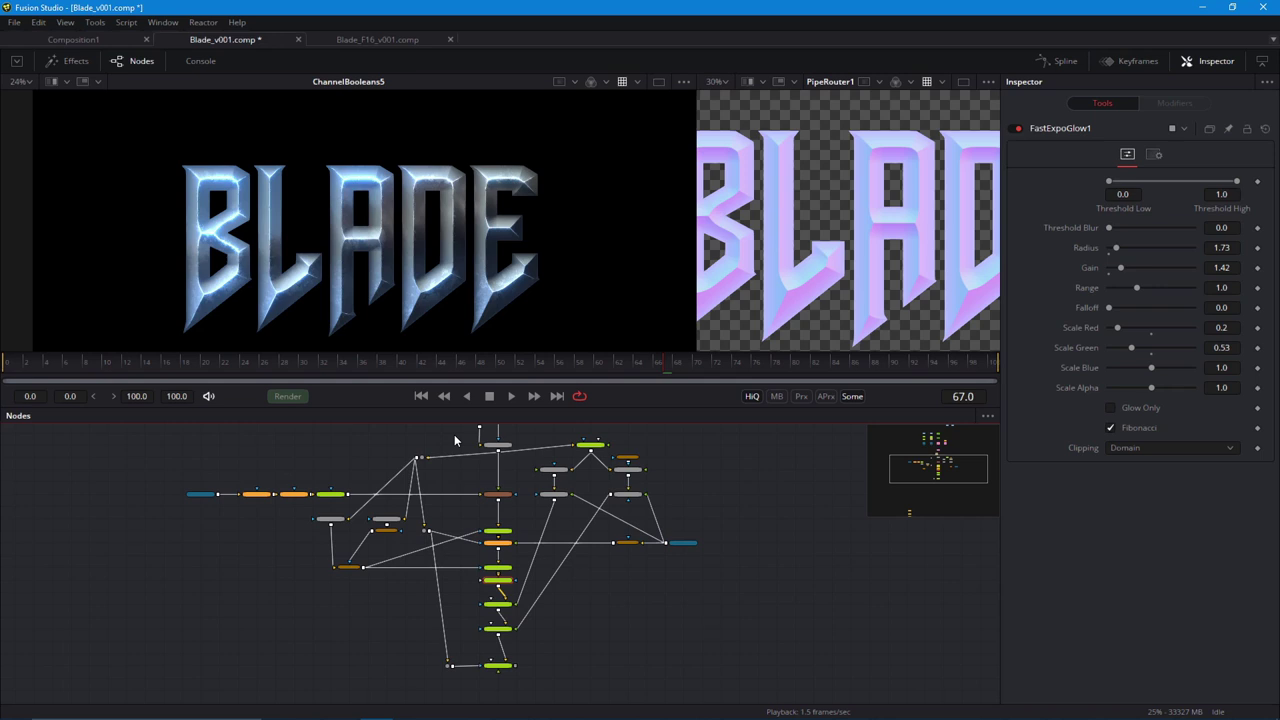
scroll(491, 323, "up", 5)
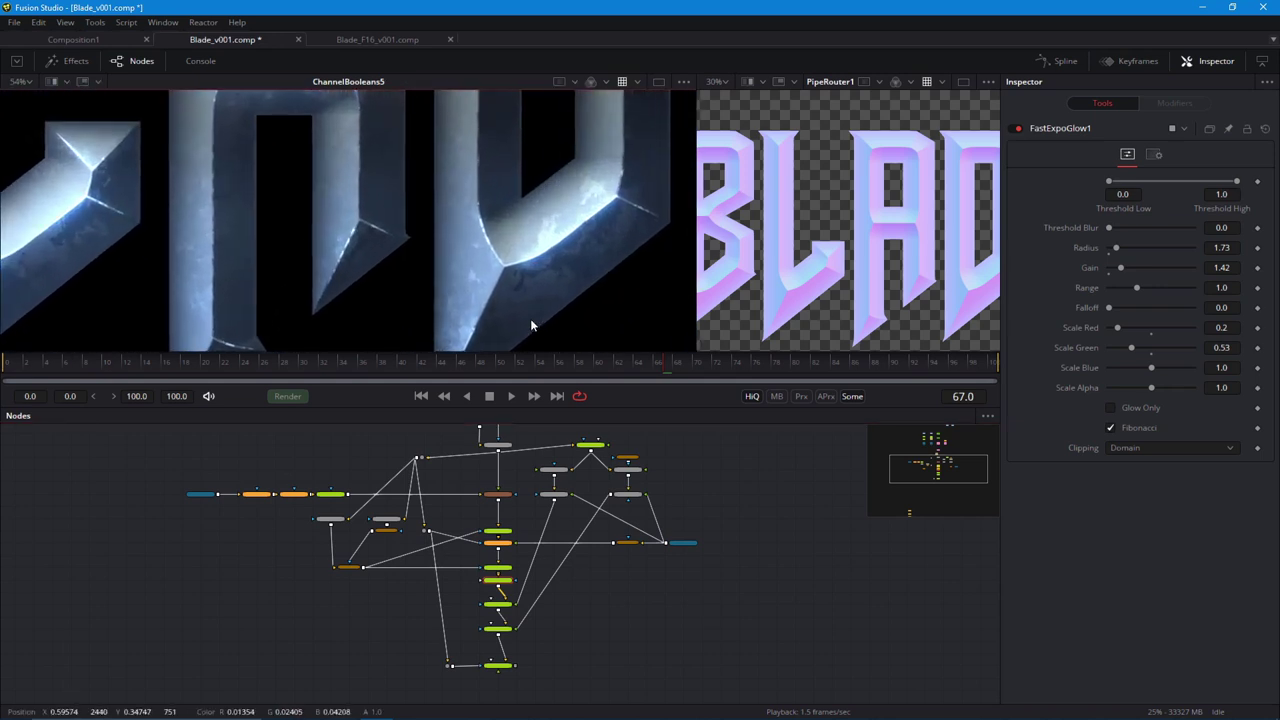
scroll(530, 325, "down", 2)
Display VariBlur1 in the large viewer, select the node and examine the rust texture and edges of the letters.
left_click_drag(527, 546, 534, 643)
scroll(534, 643, "up", 4)
left_click_drag(461, 500, 471, 569)
scroll(471, 569, "up", 2)
left_click_drag(464, 472, 455, 235)
left_click_drag(489, 525, 393, 322)
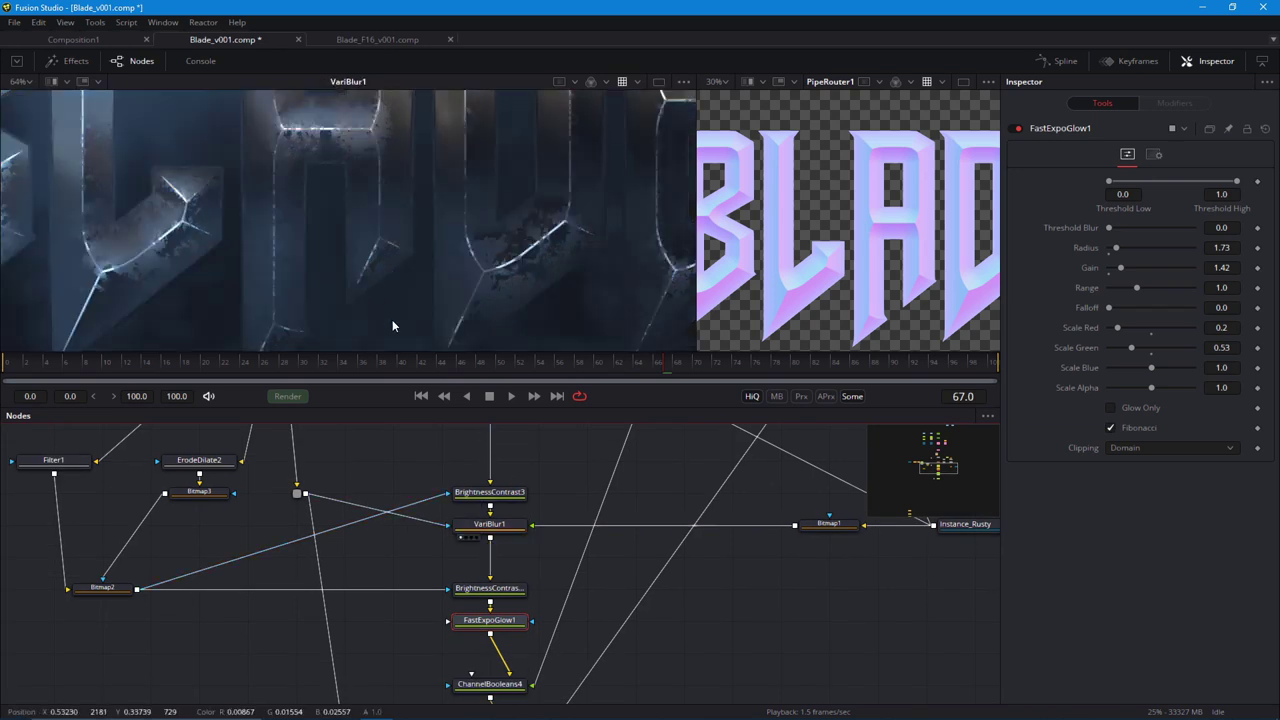
left_click(489, 524)
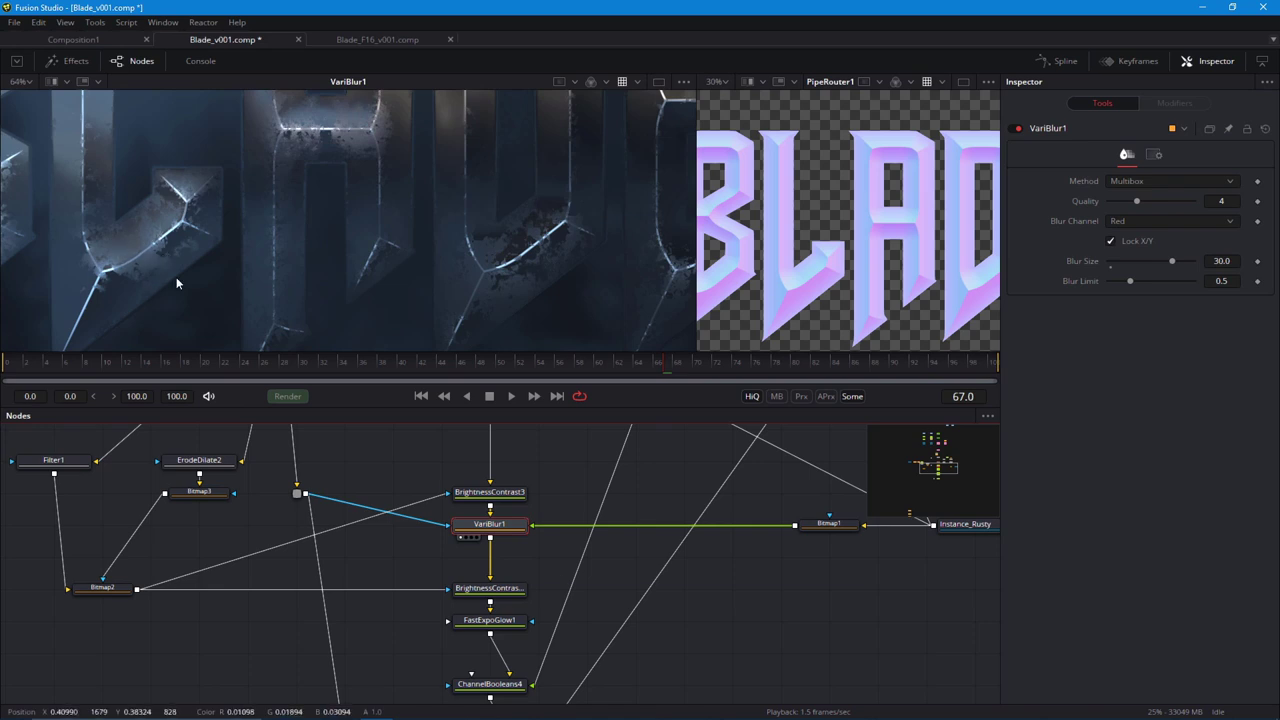
scroll(471, 280, "down", 3)
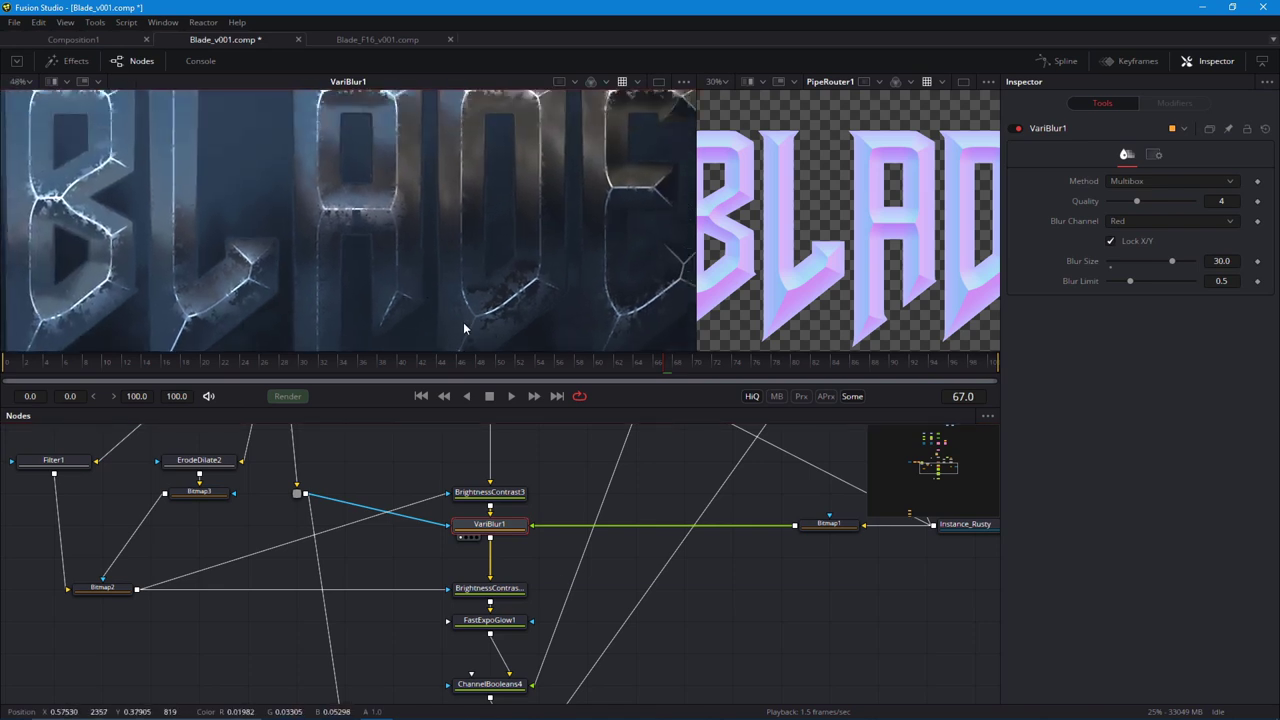
scroll(453, 208, "up", 1)
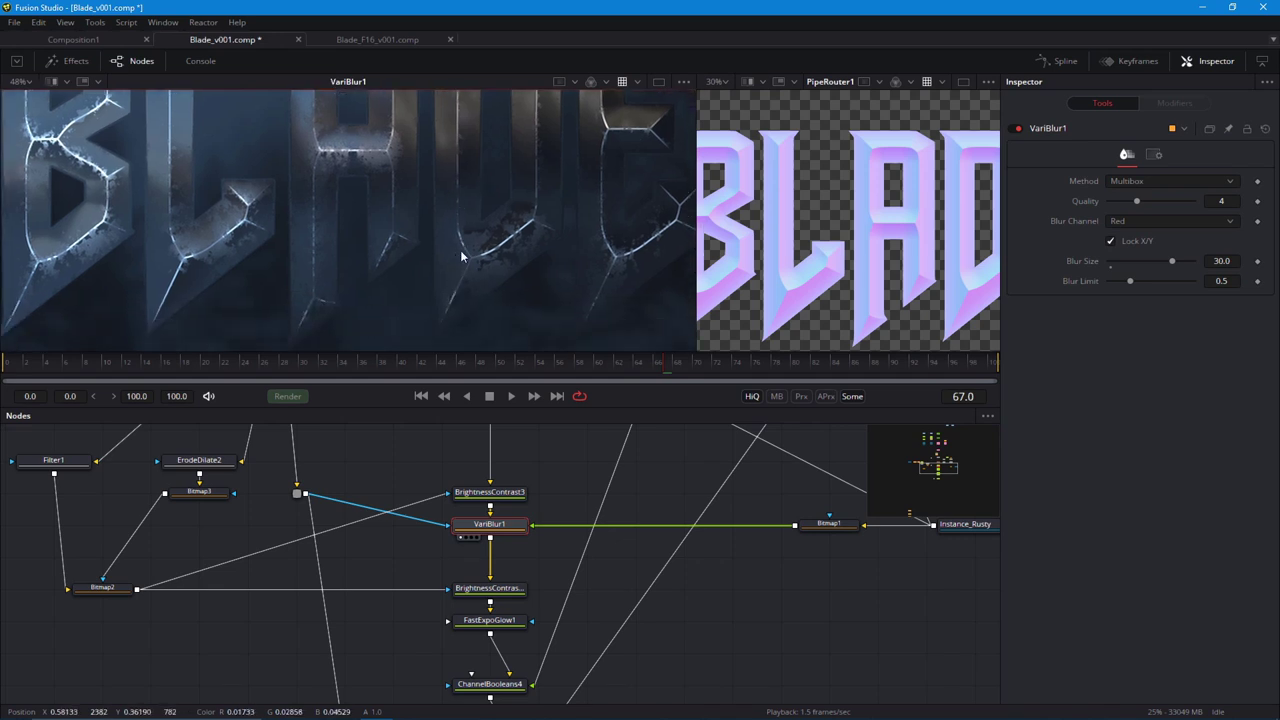
scroll(425, 563, "down", 1)
Enlarge the node graph area and display Shader1_1's output in the second viewer.
left_click_drag(425, 563, 363, 569)
scroll(650, 563, "down", 2)
left_click_drag(650, 563, 558, 646)
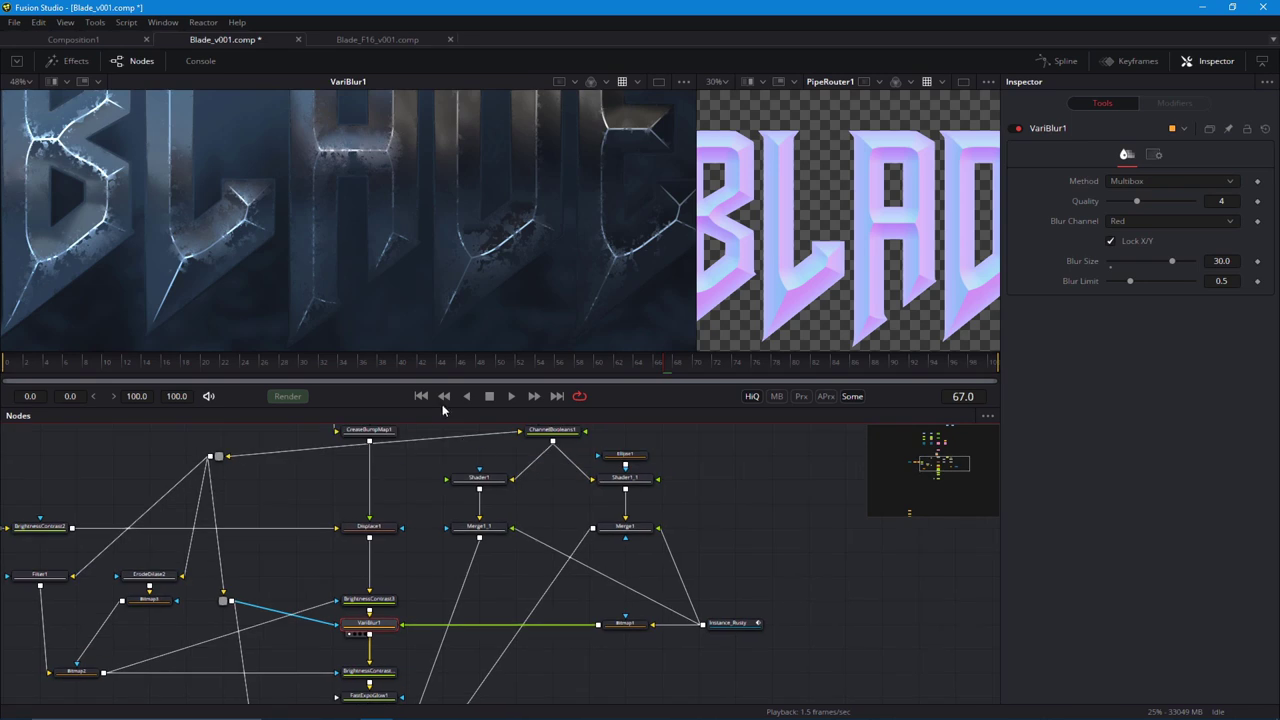
left_click_drag(442, 406, 442, 369)
left_click_drag(557, 508, 655, 561)
left_click(600, 484)
left_click(641, 476)
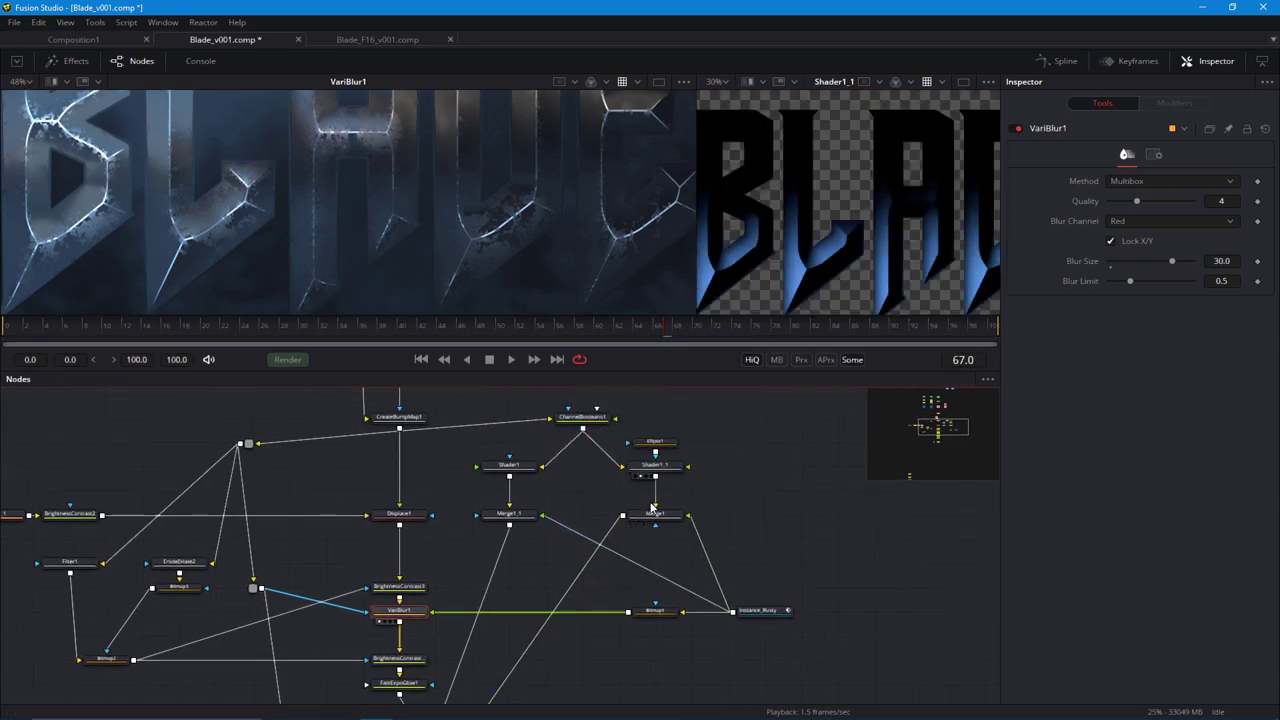
Duplicate Shader1_1 beside the original, feed the copy from ChannelBooleans1 and show it in the second viewer.
left_click(673, 471)
key("ctrl+c")
left_click(732, 485)
key("ctrl+v")
left_click_drag(652, 513, 612, 523)
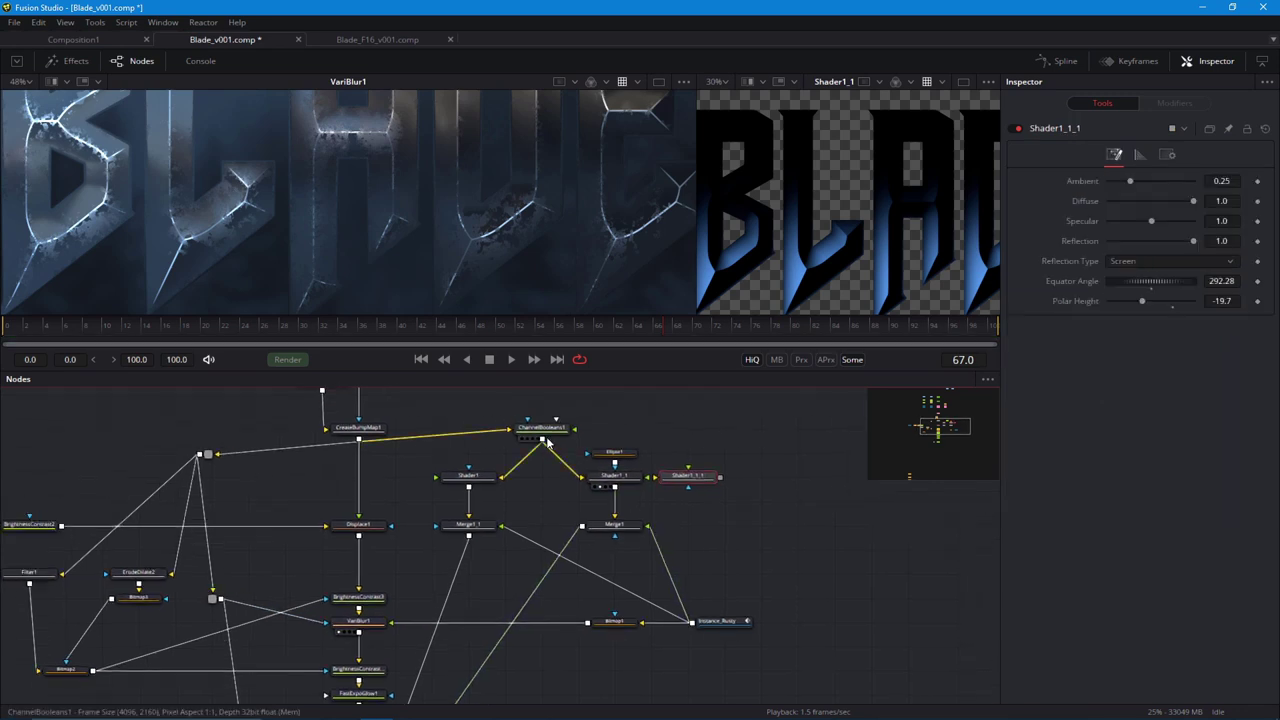
left_click_drag(543, 439, 621, 431)
left_click(673, 487)
left_click_drag(687, 478, 724, 478)
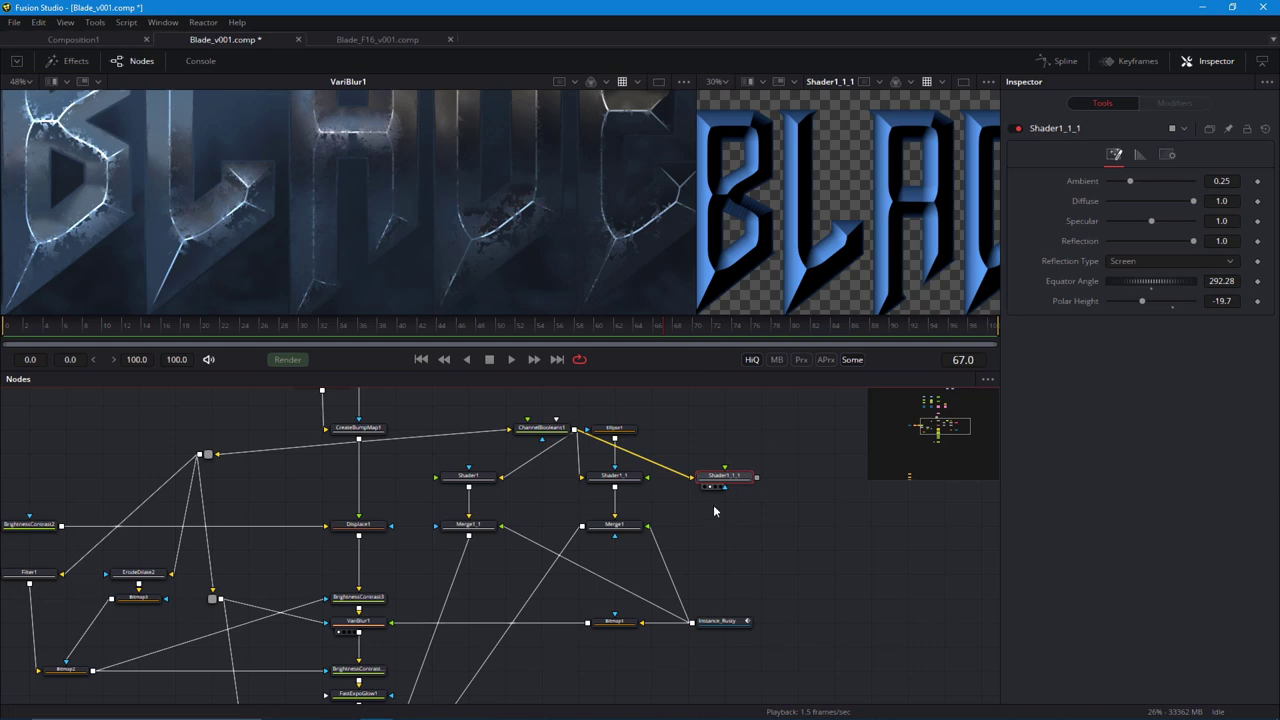
Add a Bitmap mask after Shader1_1_1 using the Luminance channel, with its low at 0.028 and high at 0.128.
key("shift+space")
type("bmp")
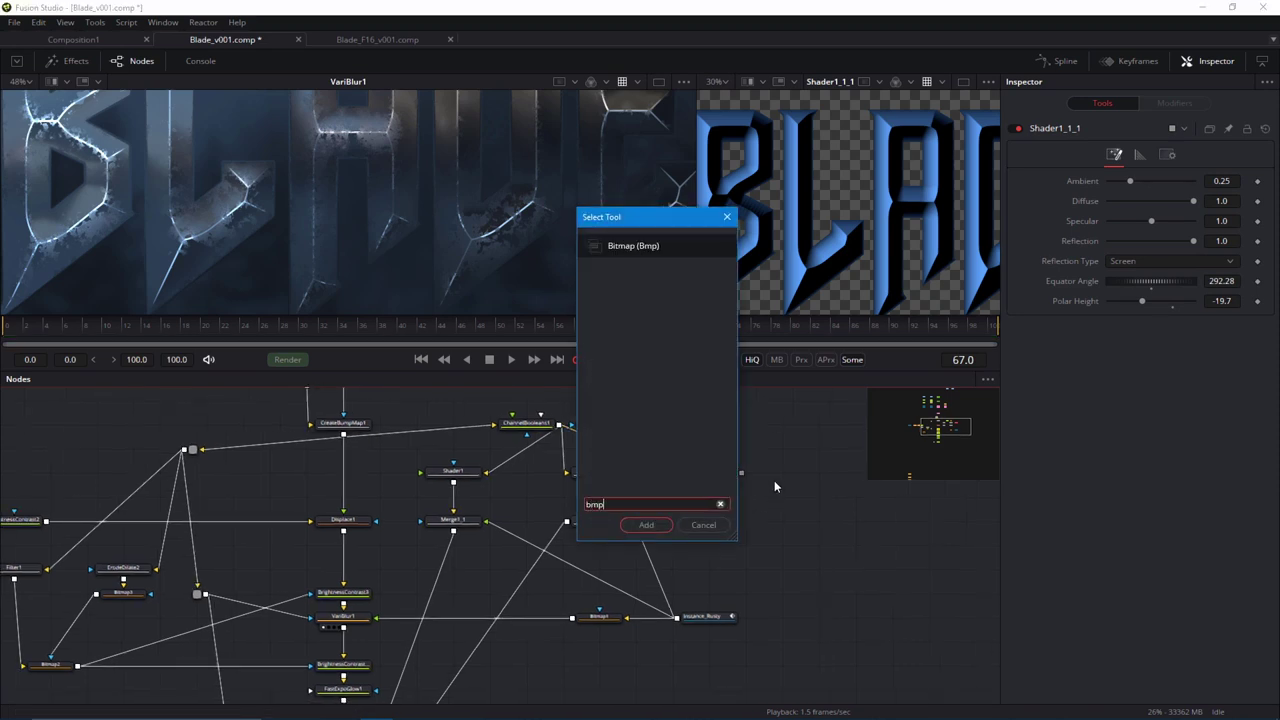
key("Return")
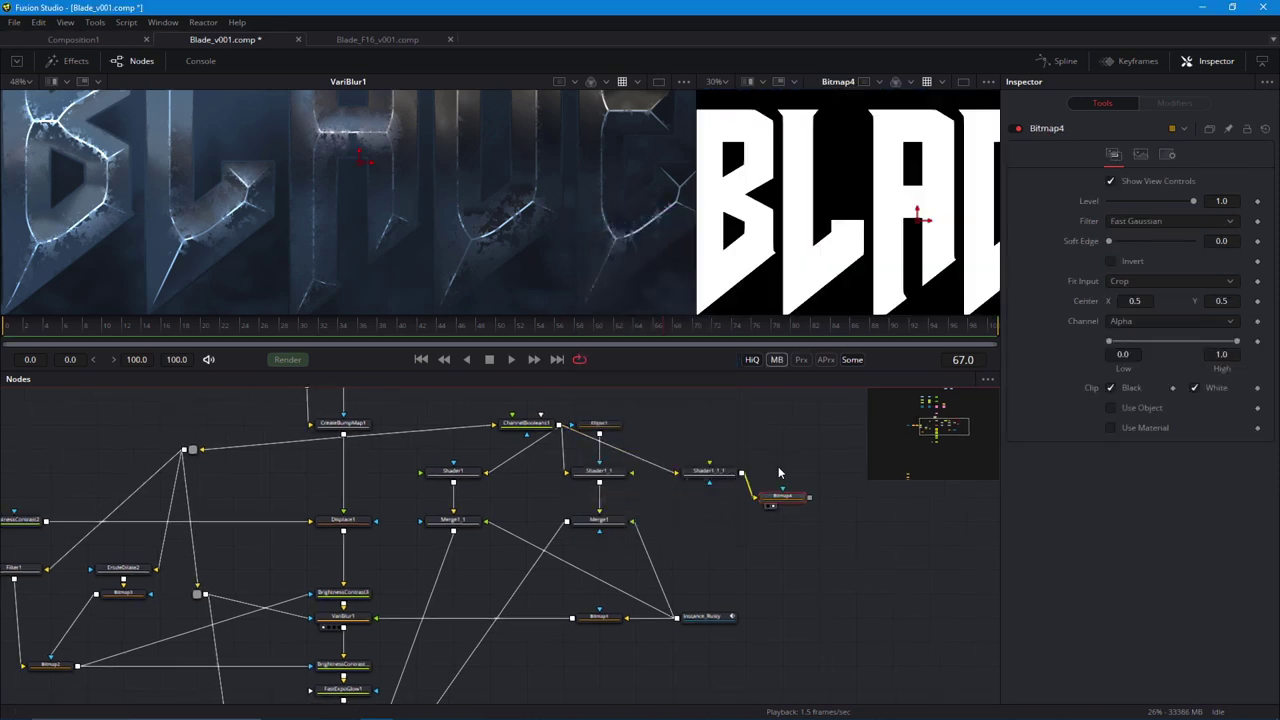
left_click(777, 360)
scroll(1115, 323, "down", 2)
left_click_drag(1236, 342, 1125, 346)
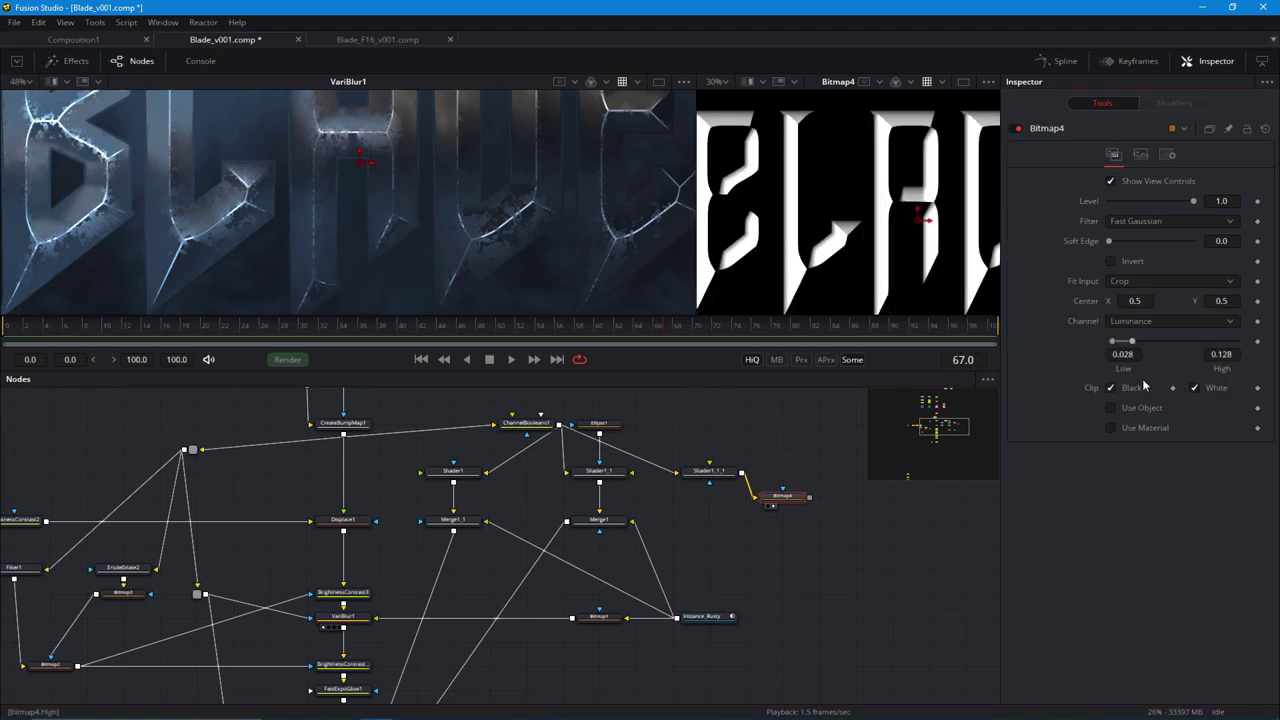
Stack Bitmap4 below Shader1_1_1 and move both nodes out past Instance_Rusty in the node graph.
left_click(708, 471, "ctrl")
left_click_drag(779, 499, 785, 547)
left_click_drag(672, 627, 689, 570)
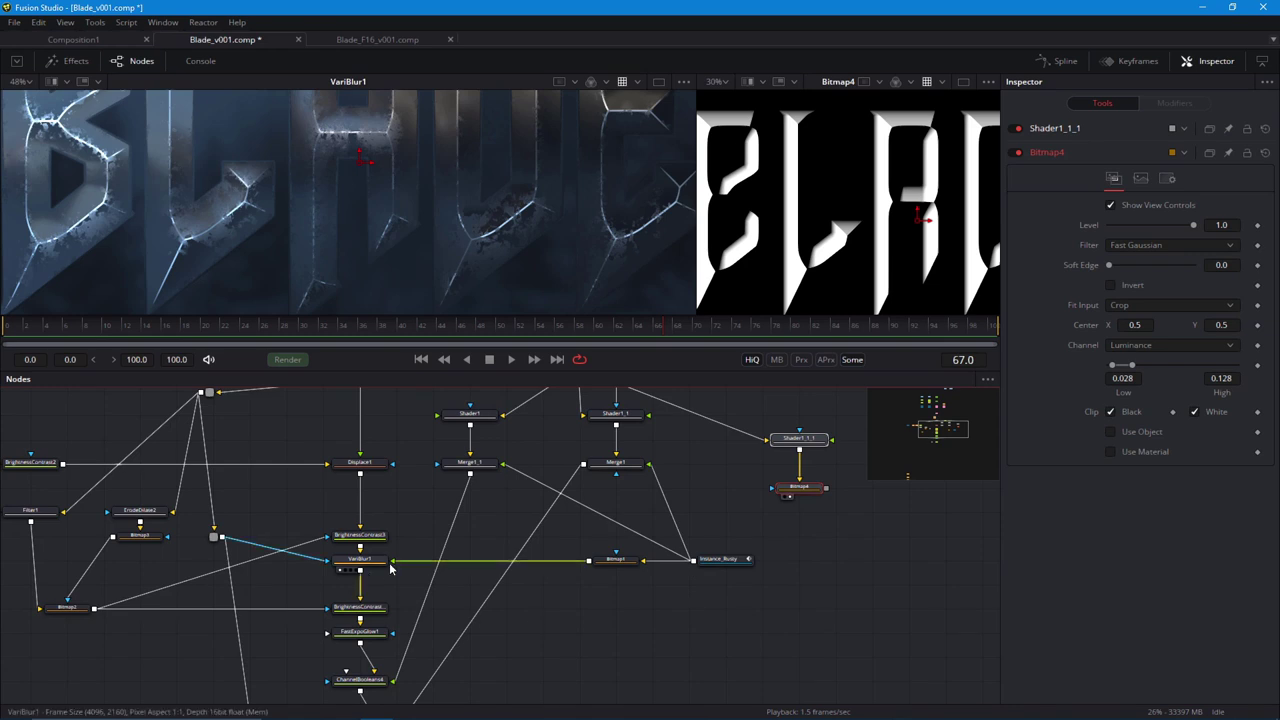
scroll(387, 541, "up", 1)
left_click_drag(391, 566, 415, 533)
left_click_drag(769, 588, 622, 607)
left_click_drag(728, 438, 886, 615)
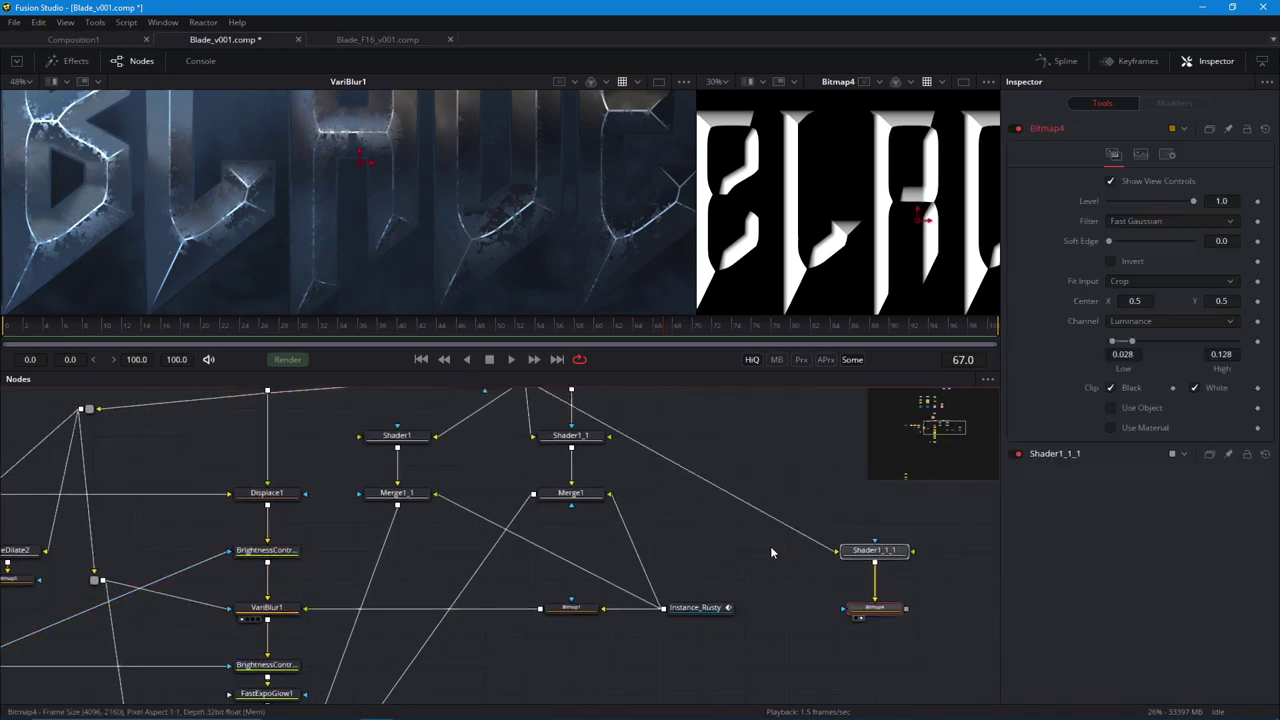
Add a router to the ChannelBooleans1 connection and align Shader1_1_1 and Bitmap4 directly beneath it.
scroll(770, 546, "down", 1)
left_click(640, 524, "alt")
left_click_drag(640, 524, 733, 489)
left_click_drag(763, 618, 718, 455)
left_click_drag(758, 548, 671, 510)
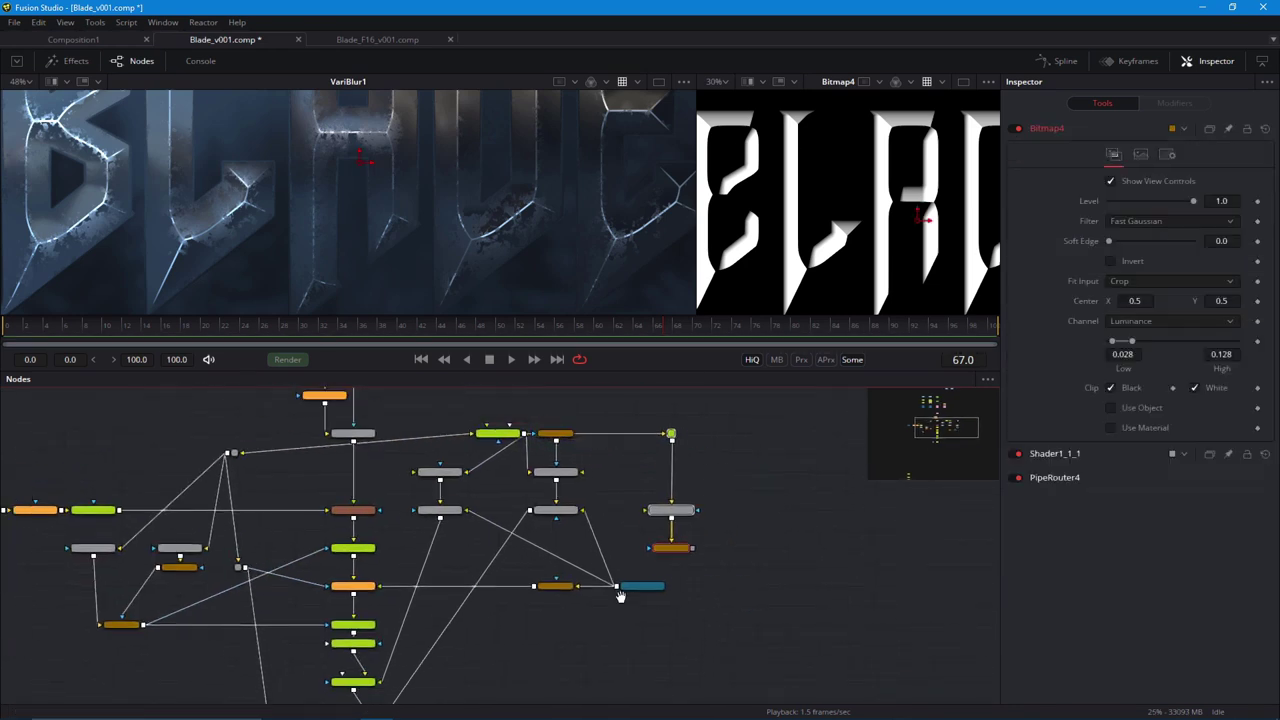
Move Bitmap1 and Instance_Rusty in beneath Merge1, and place Bitmap4 lower under Shader1_1_1.
scroll(622, 596, "up", 2)
left_click_drag(483, 555, 429, 555)
left_click_drag(622, 556, 518, 556)
left_click_drag(530, 580, 574, 540)
scroll(574, 540, "down", 1)
left_click_drag(166, 488, 574, 524)
left_click_drag(570, 516, 570, 486)
left_click_drag(671, 436, 702, 558)
left_click(706, 485)
left_click_drag(253, 543, 294, 503)
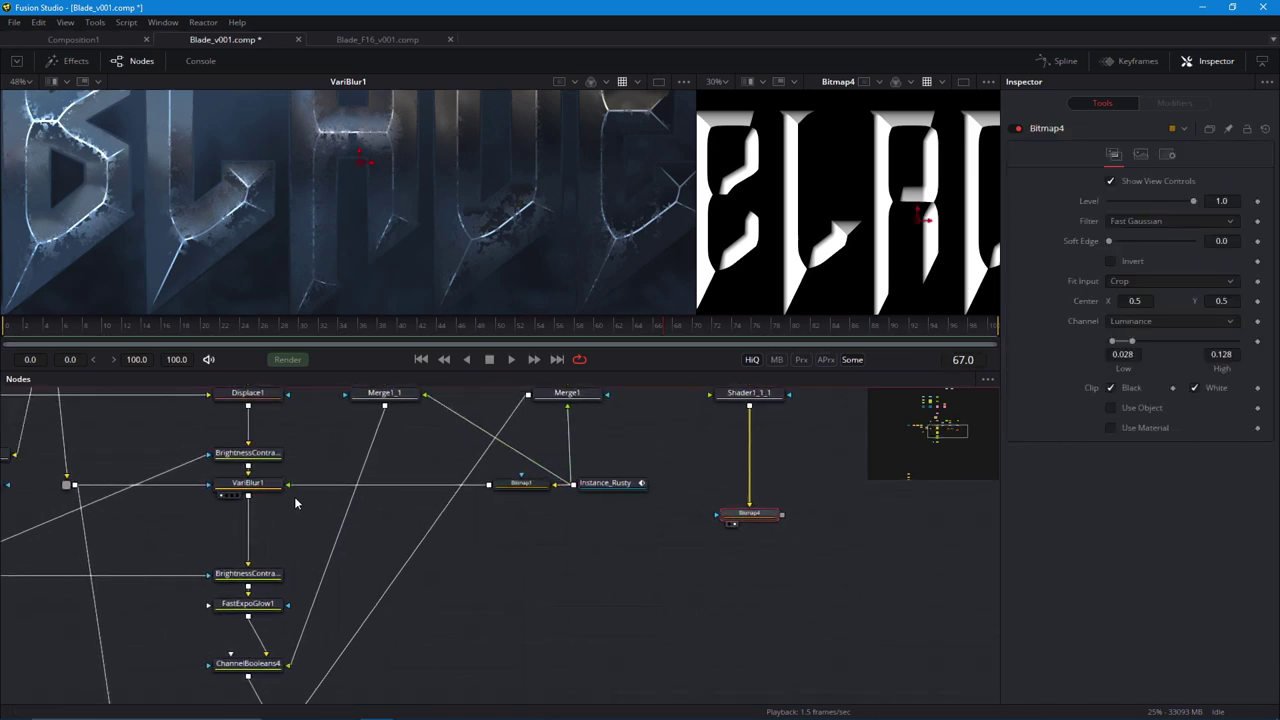
Insert a BrightnessContrast node after VariBlur1, masked by Bitmap4, and set its gain to 0.7.
left_click(256, 484)
key("shift+space")
type("bc")
key("Return")
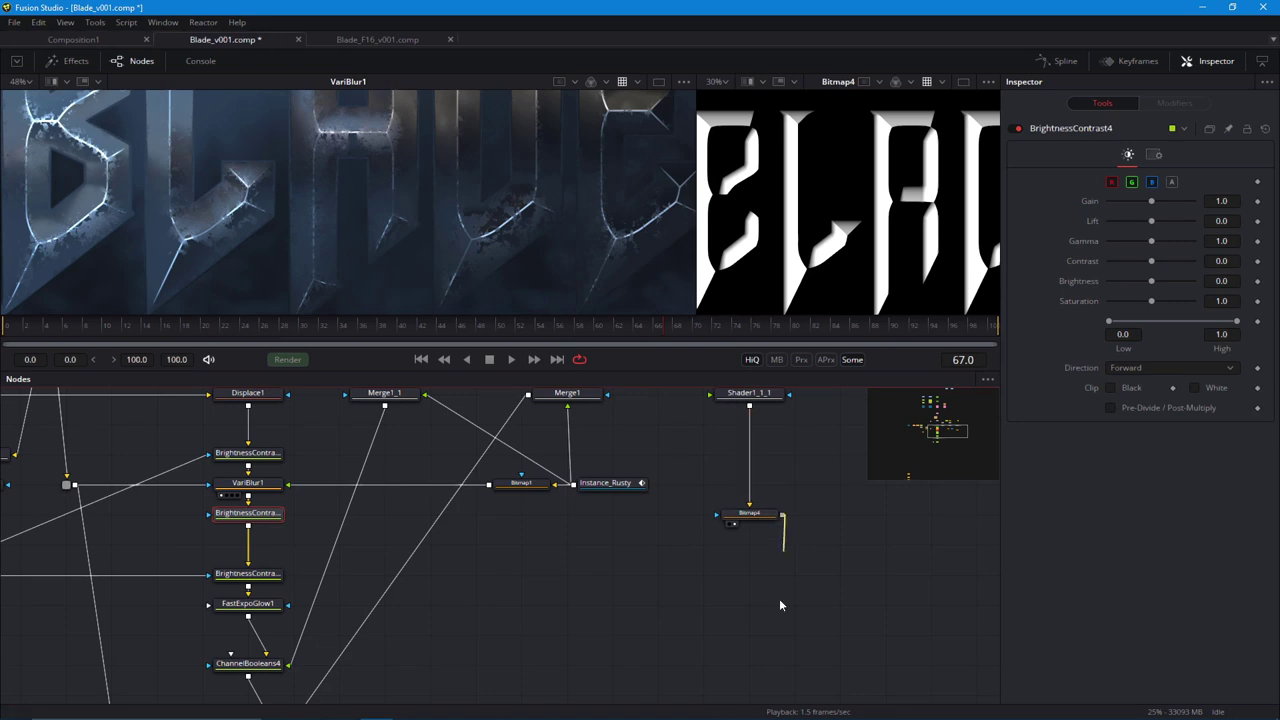
left_click_drag(781, 514, 287, 513)
left_click_drag(1151, 201, 1143, 207)
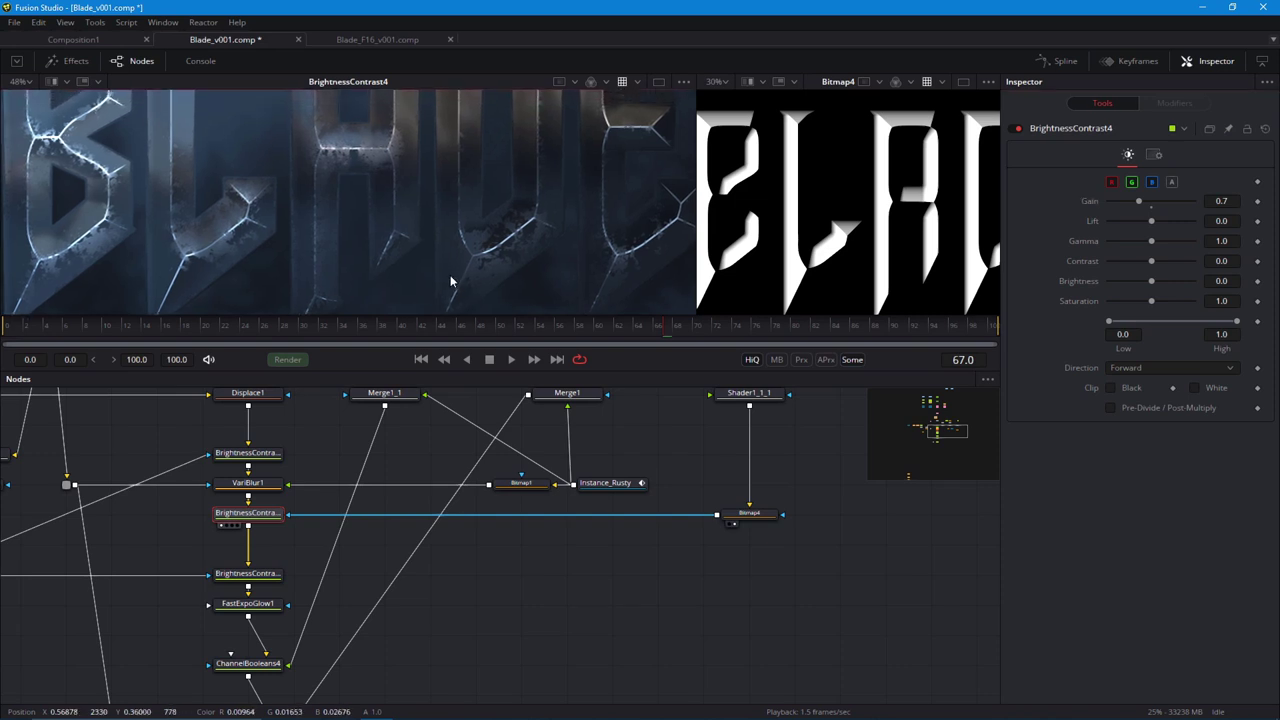
Invert the Bitmap4 mask and lower BrightnessContrast4's gain to 0.33.
left_click(740, 510)
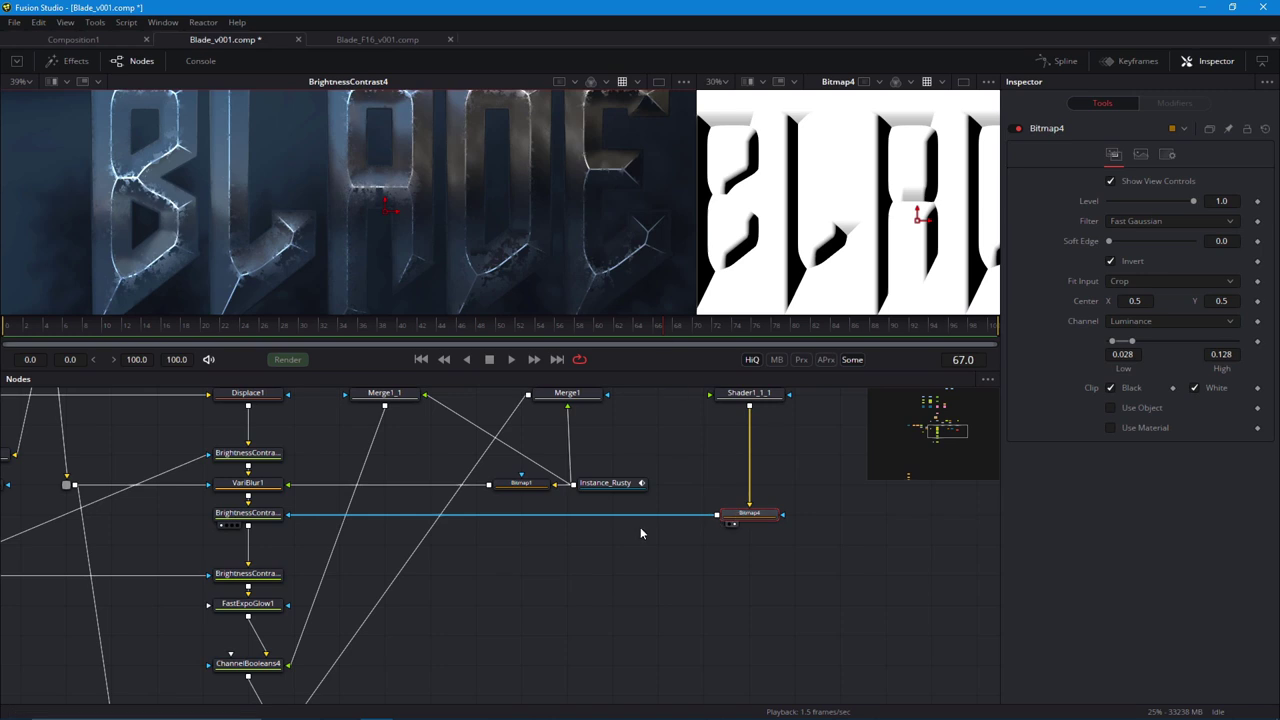
left_click(250, 514)
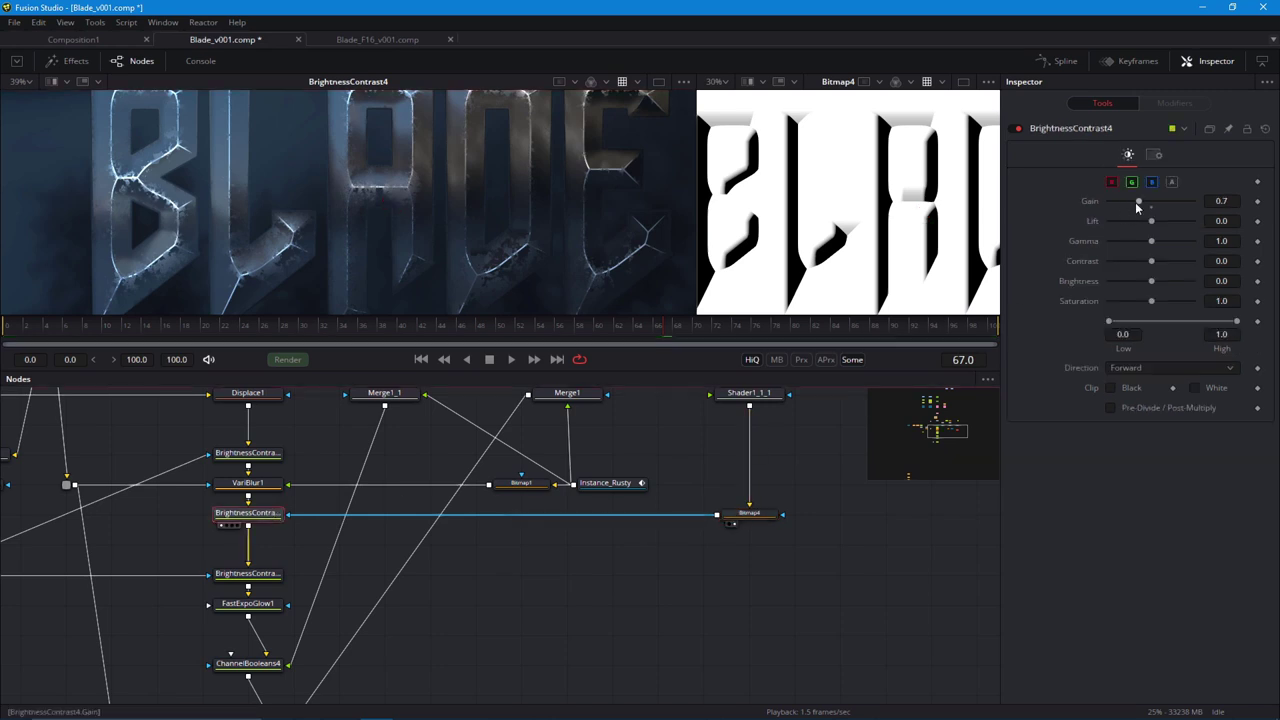
left_click_drag(1137, 206, 1127, 207)
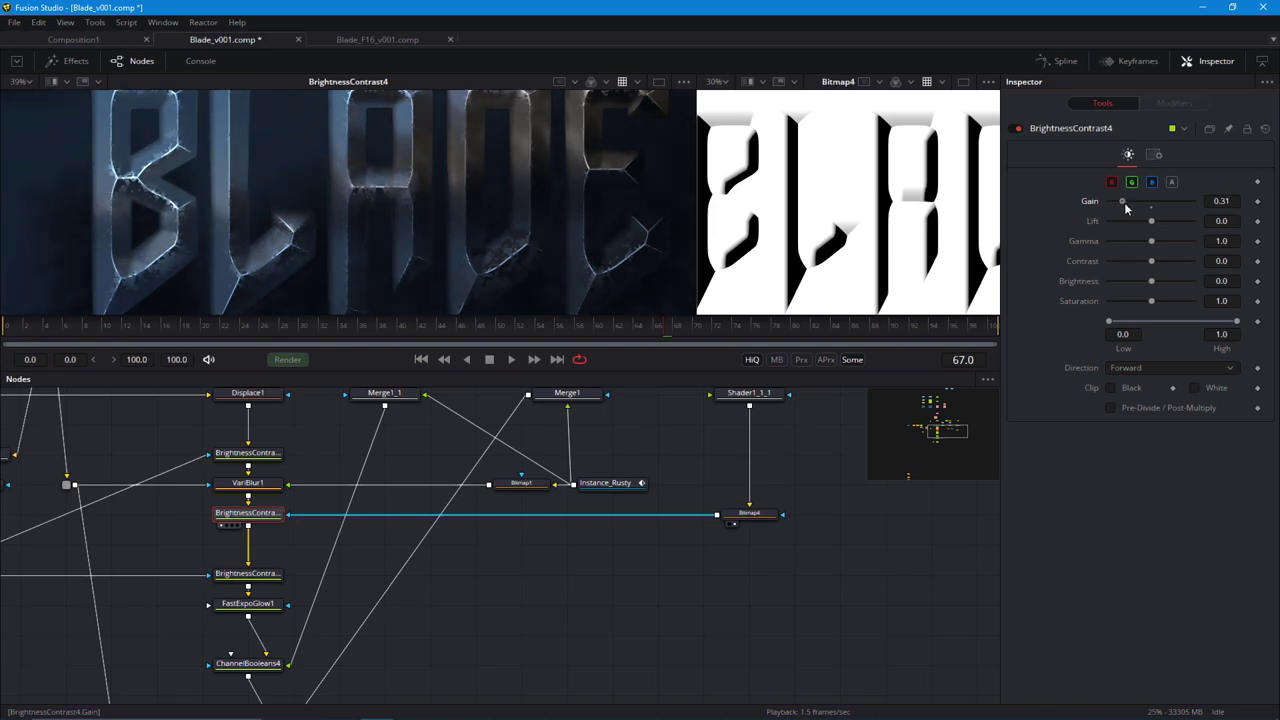
Save the composition and display ChannelBooleans5 in the large viewer to review the whole title.
left_click(667, 580)
scroll(307, 244, "down", 2)
left_click_drag(368, 570, 451, 500)
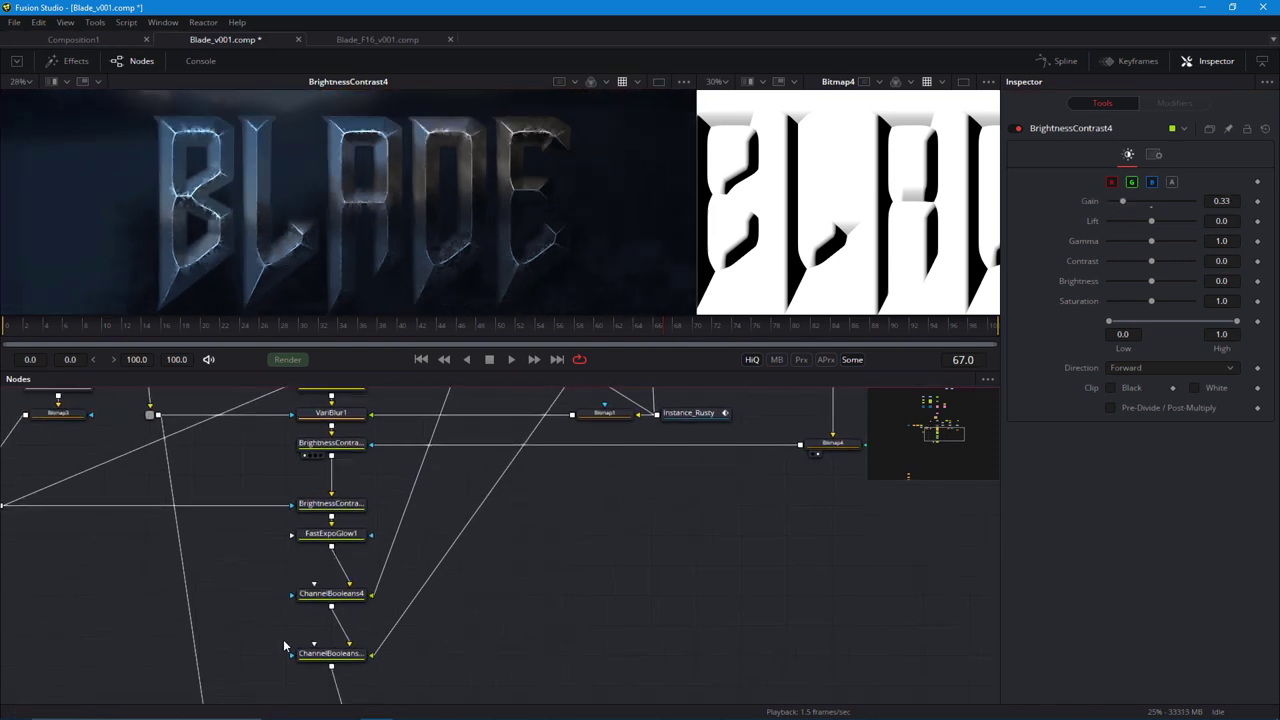
left_click_drag(312, 632, 363, 523)
left_click_drag(374, 614, 379, 610)
left_click_drag(384, 631, 334, 272)
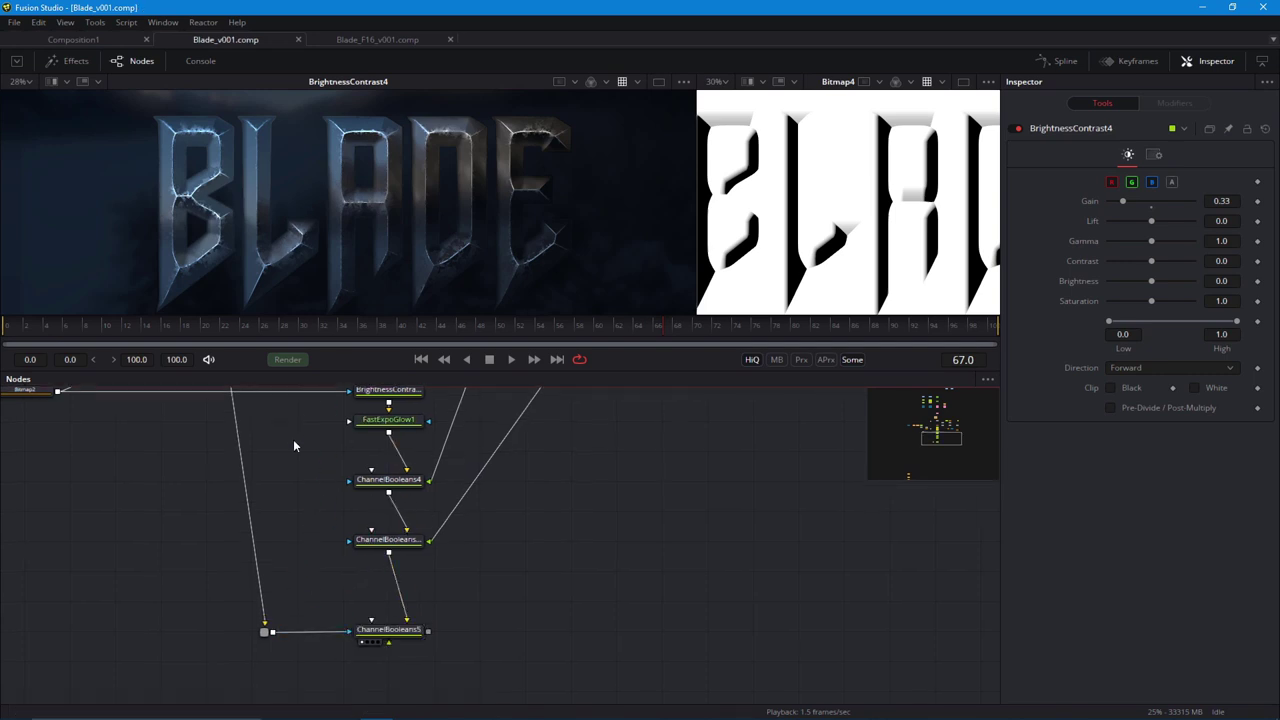
left_click_drag(485, 370, 485, 443)
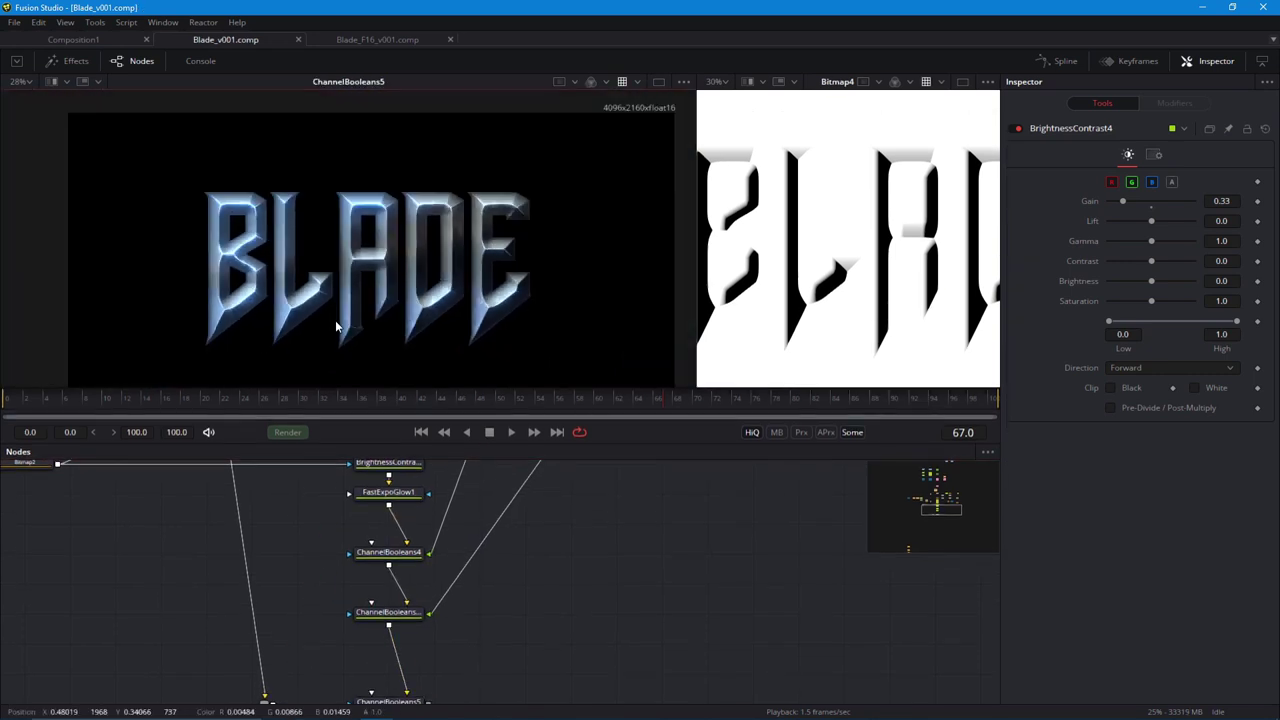
scroll(329, 551, "down", 5)
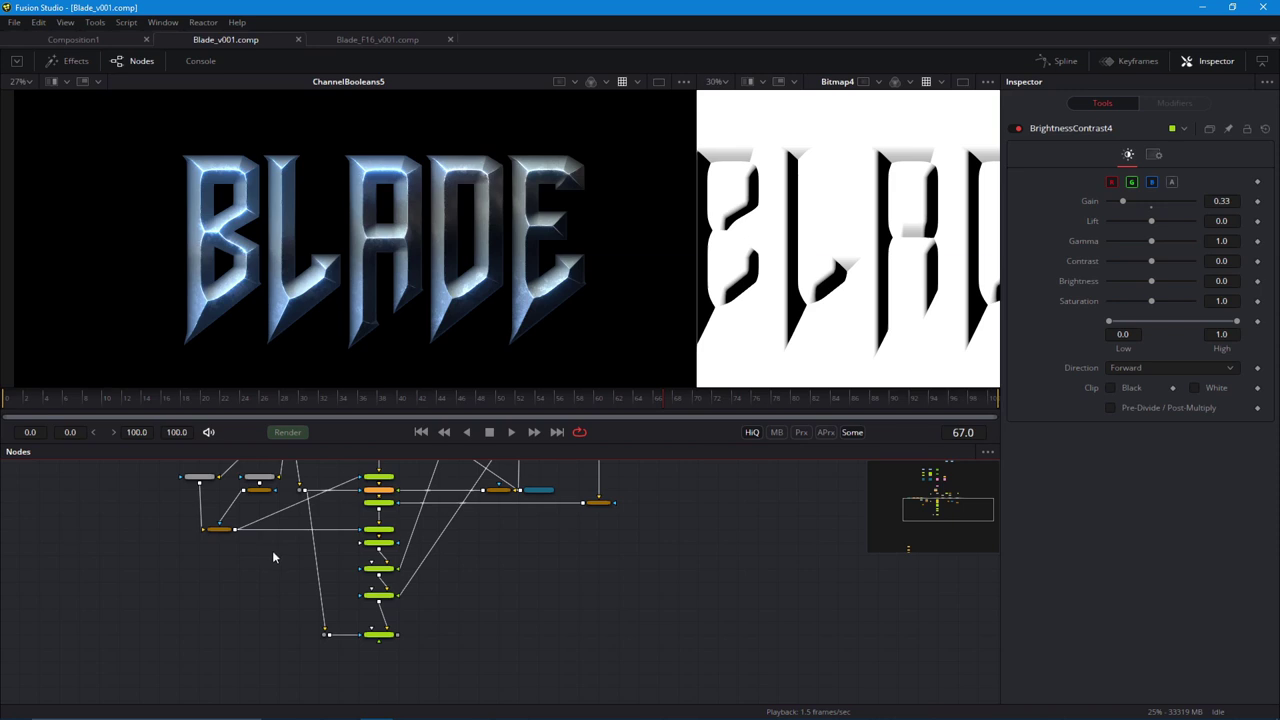
Locate the WavyBump group in the node graph and display IN_WavyBump in the large viewer.
left_click_drag(345, 484, 406, 653)
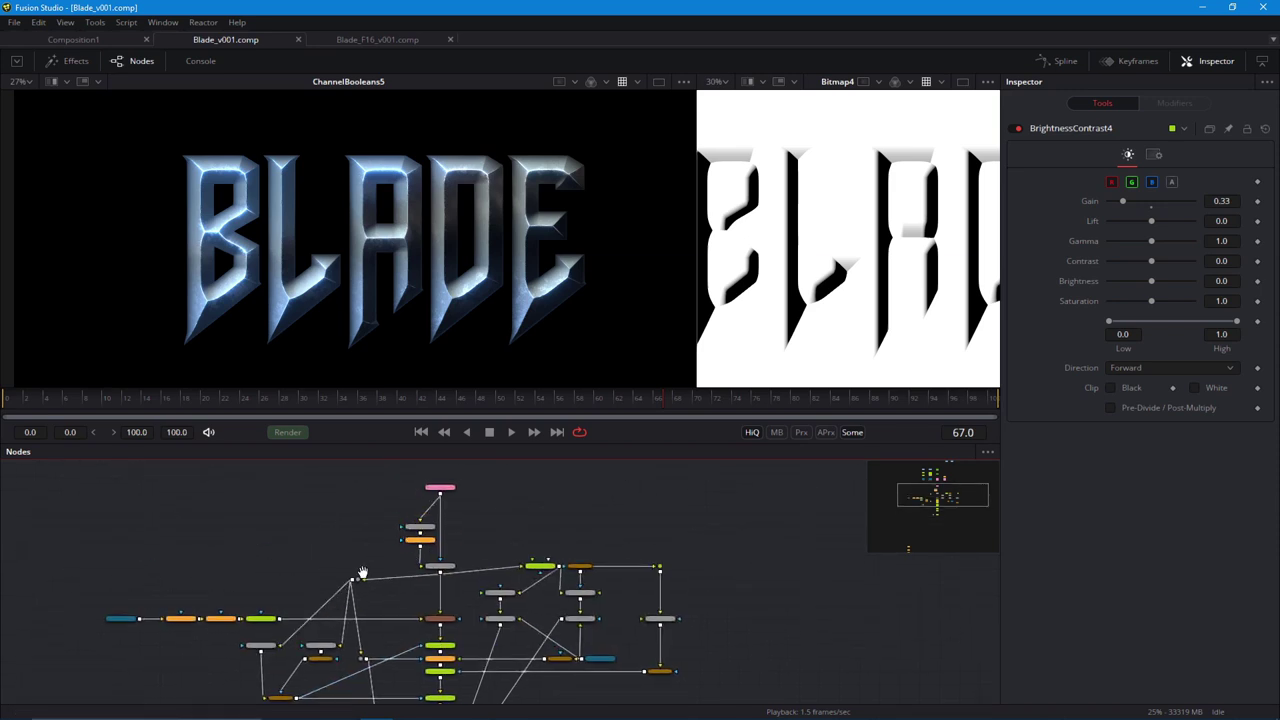
left_click_drag(363, 572, 420, 682)
left_click_drag(463, 562, 398, 599)
scroll(398, 599, "up", 3)
scroll(637, 566, "up", 1)
left_click_drag(637, 566, 580, 652)
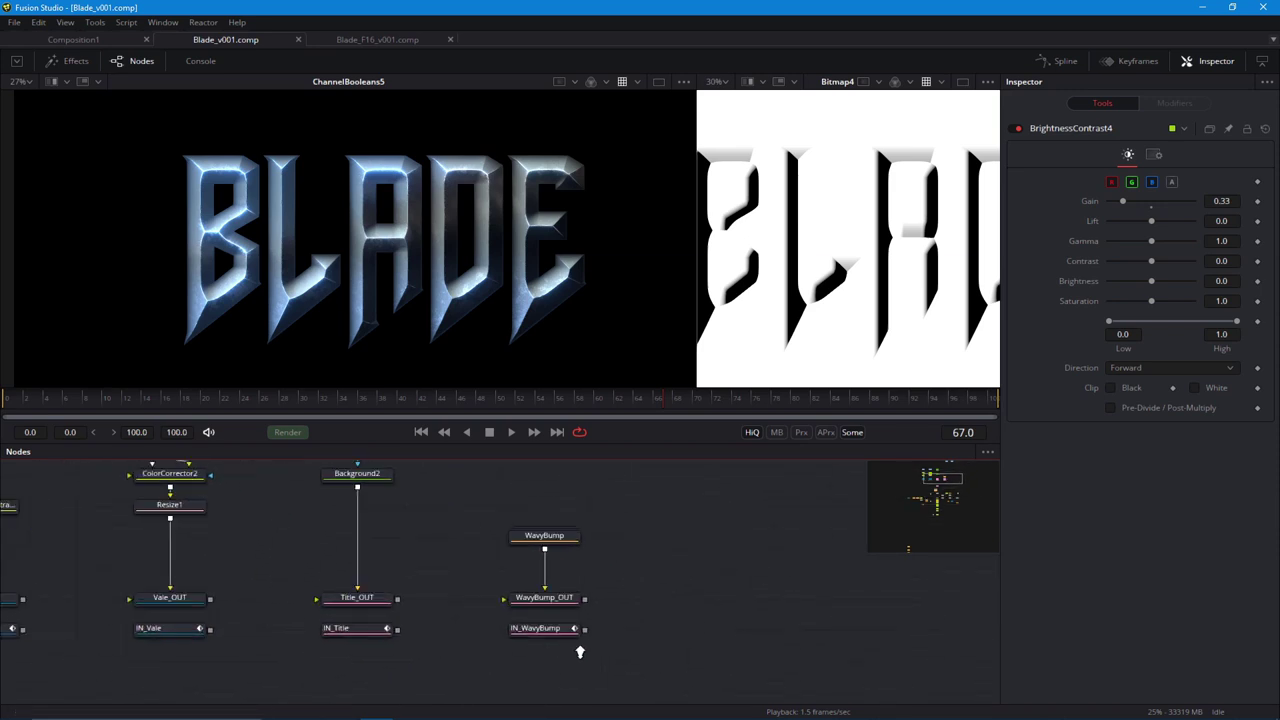
scroll(580, 652, "up", 1)
scroll(525, 600, "down", 1)
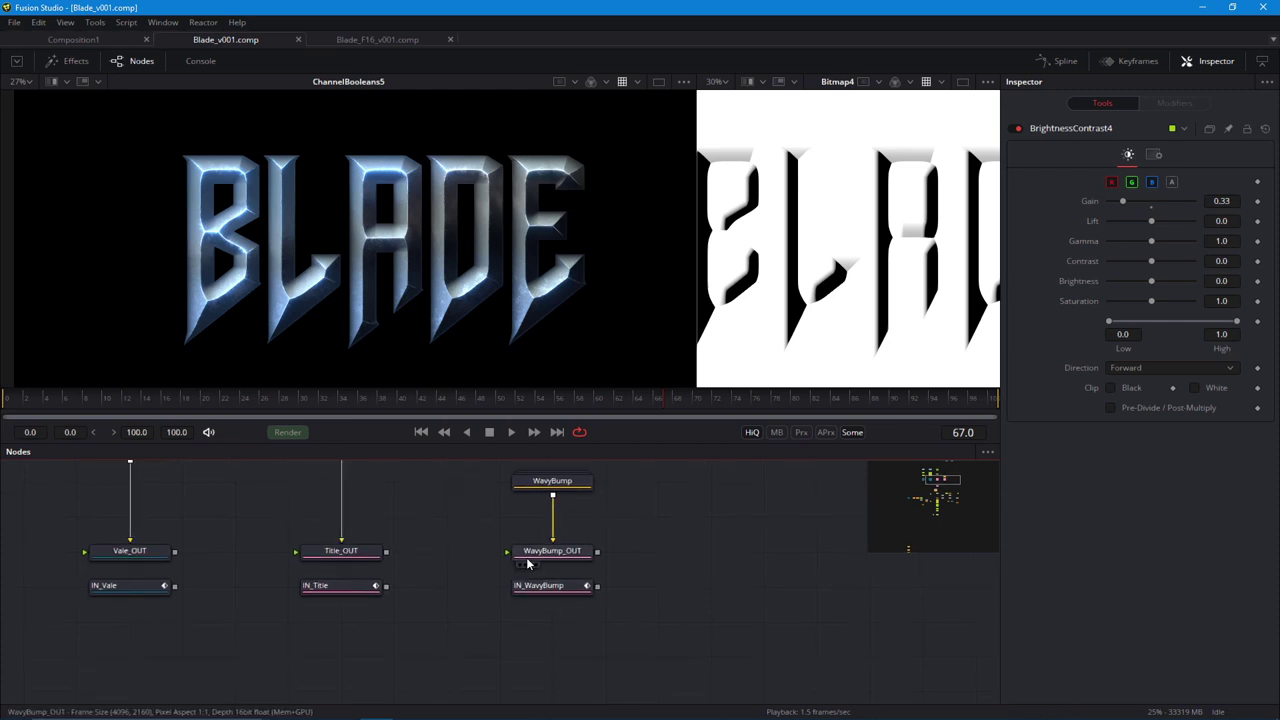
left_click(521, 598)
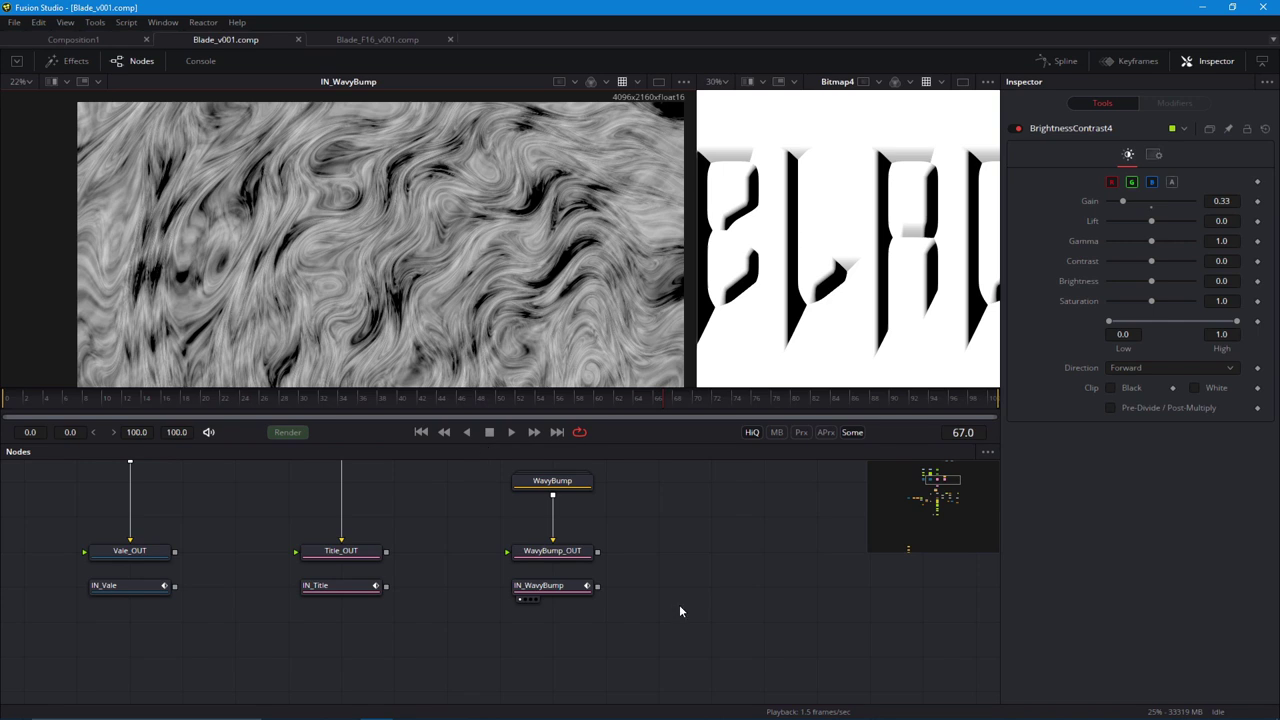
Add a FastNoise node beside IN_WavyBump and display it in the large viewer.
key("shift+space")
type("fast")
key("Down")
key("Down")
key("Down")
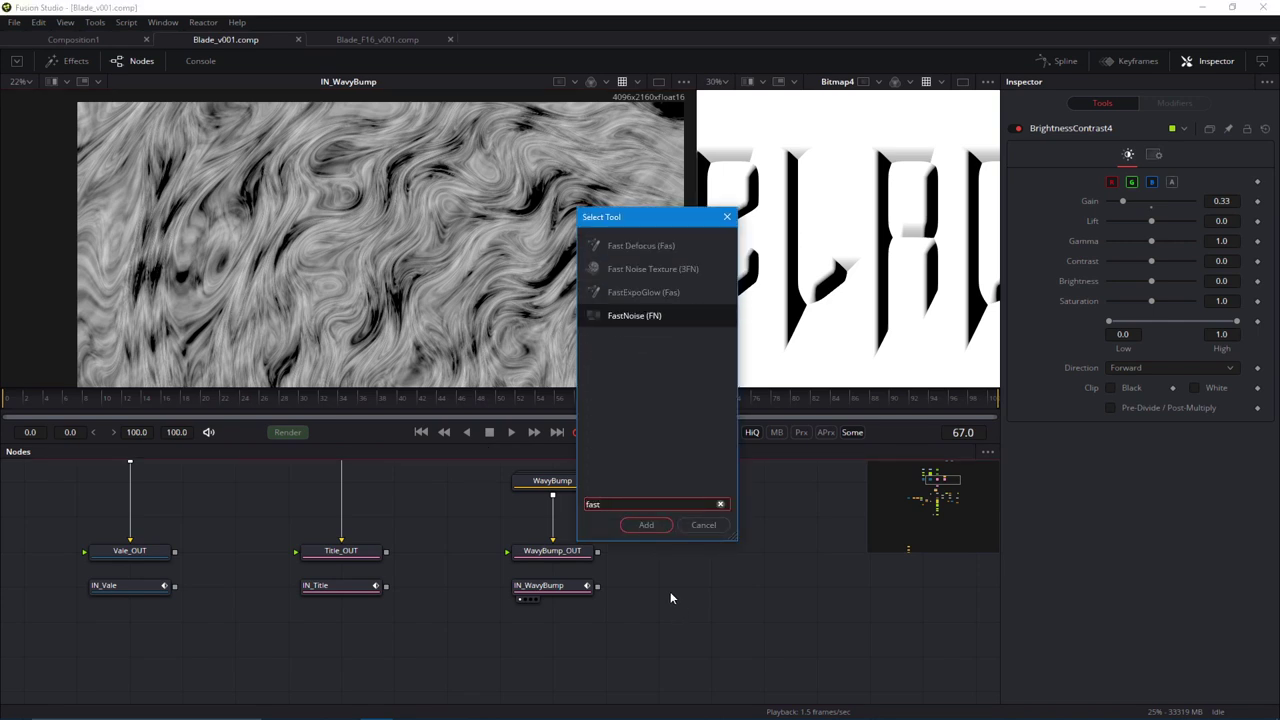
key("Return")
left_click_drag(664, 620, 718, 585)
left_click_drag(597, 608, 464, 602)
left_click(545, 593)
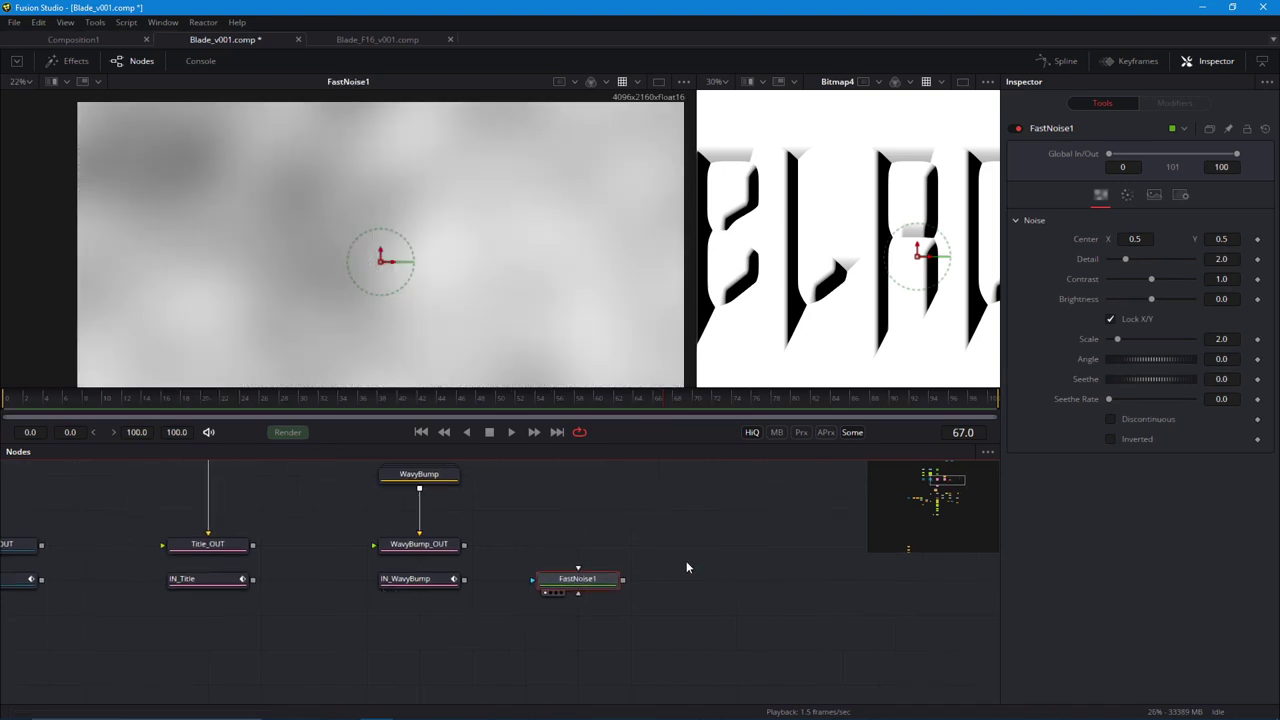
scroll(447, 300, "down", 2)
scroll(449, 295, "up", 2)
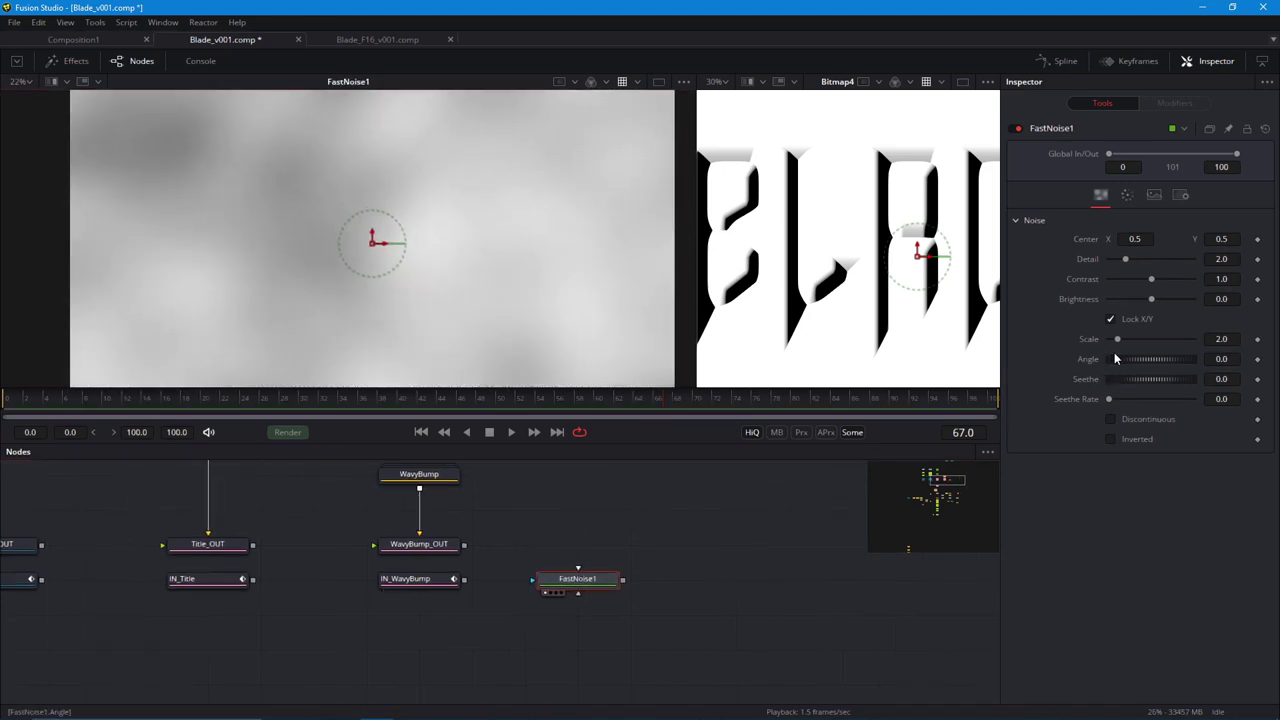
Set FastNoise1 to scale 10.55, detail 4.33, contrast 2.33 and brightness -0.14, with Discontinuous and Inverted enabled.
left_click_drag(1117, 339, 1151, 342)
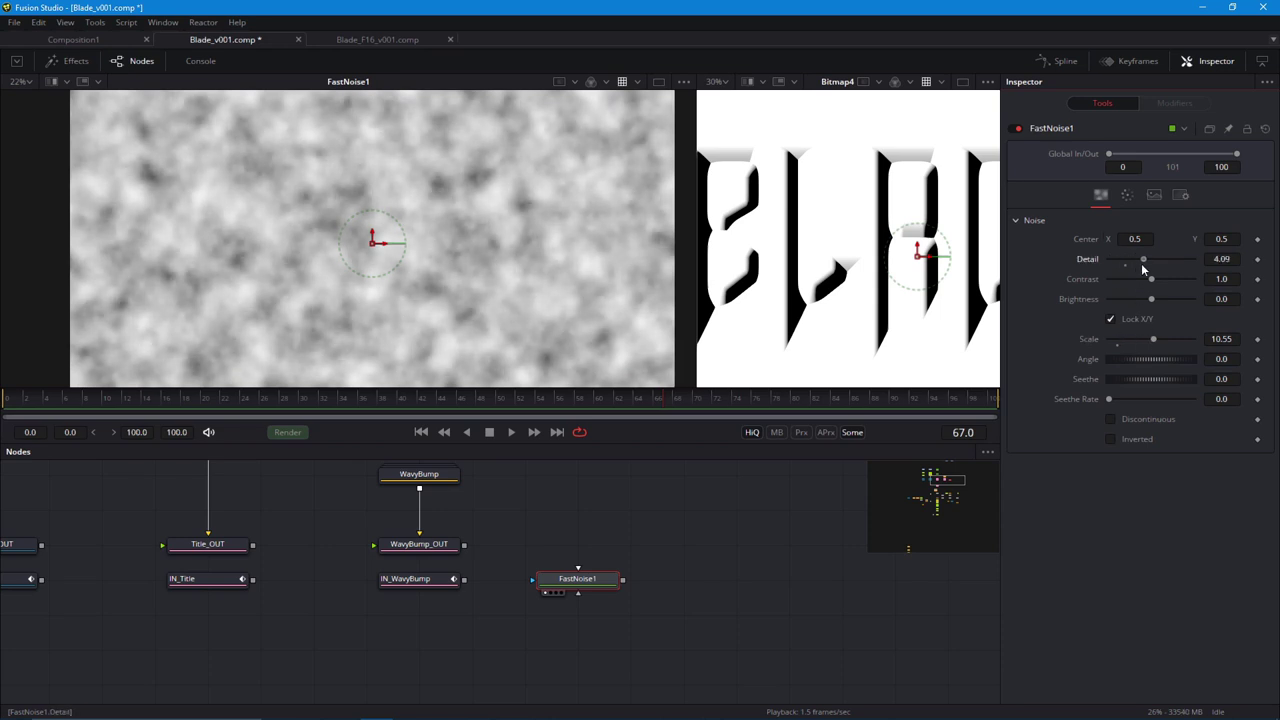
left_click(1111, 420)
left_click(1111, 440)
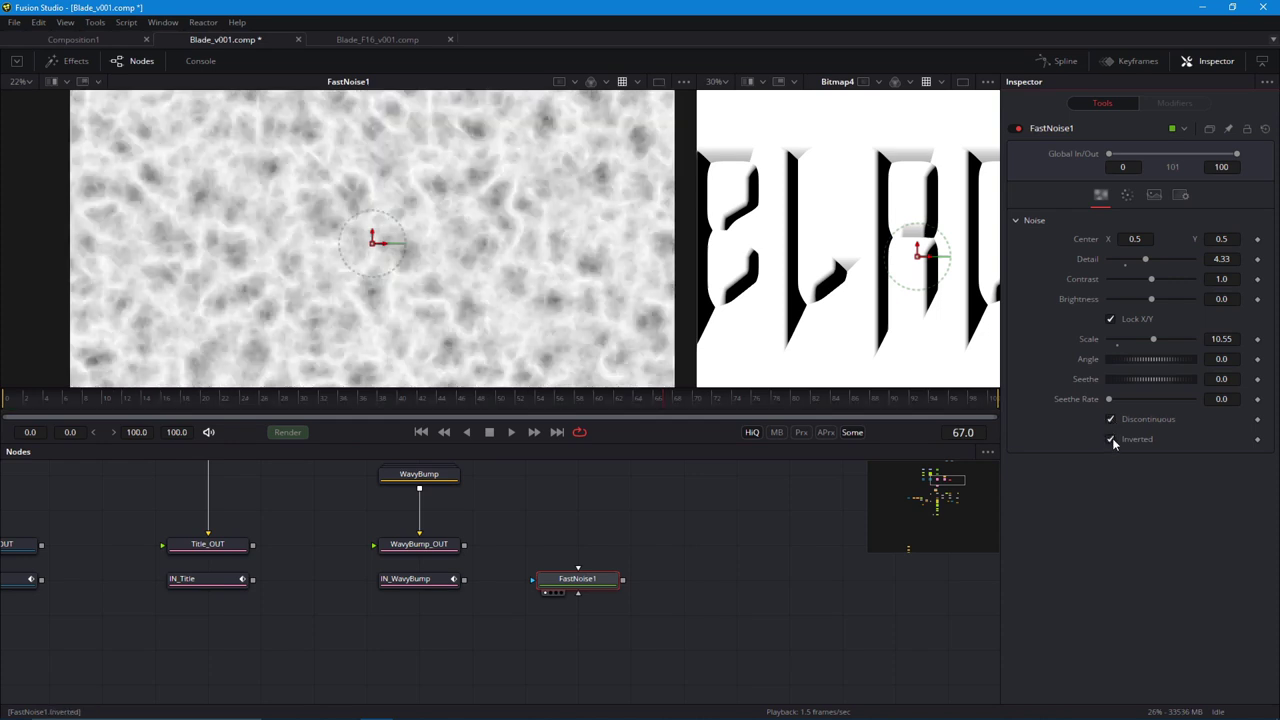
left_click(1112, 441)
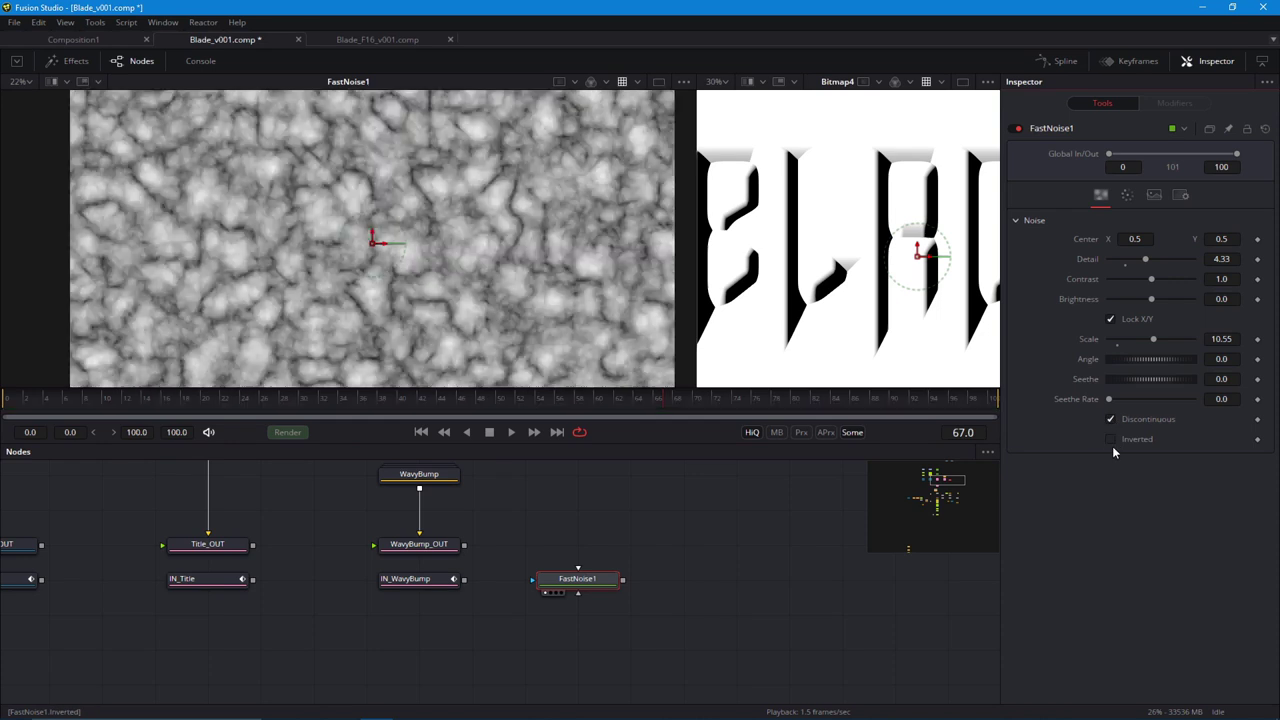
left_click(1112, 441)
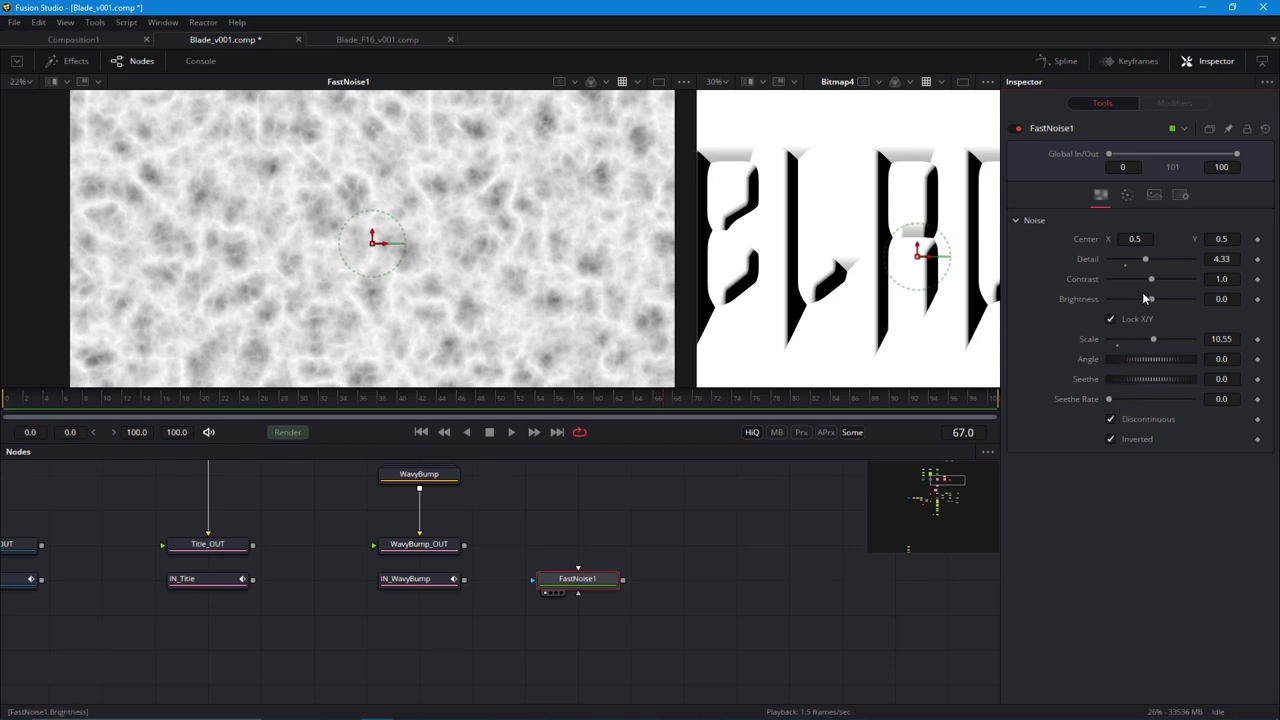
mouse_move(1151, 279)
left_mouse_down()
mouse_move(1165, 279)
mouse_move(1145, 299)
left_mouse_up()
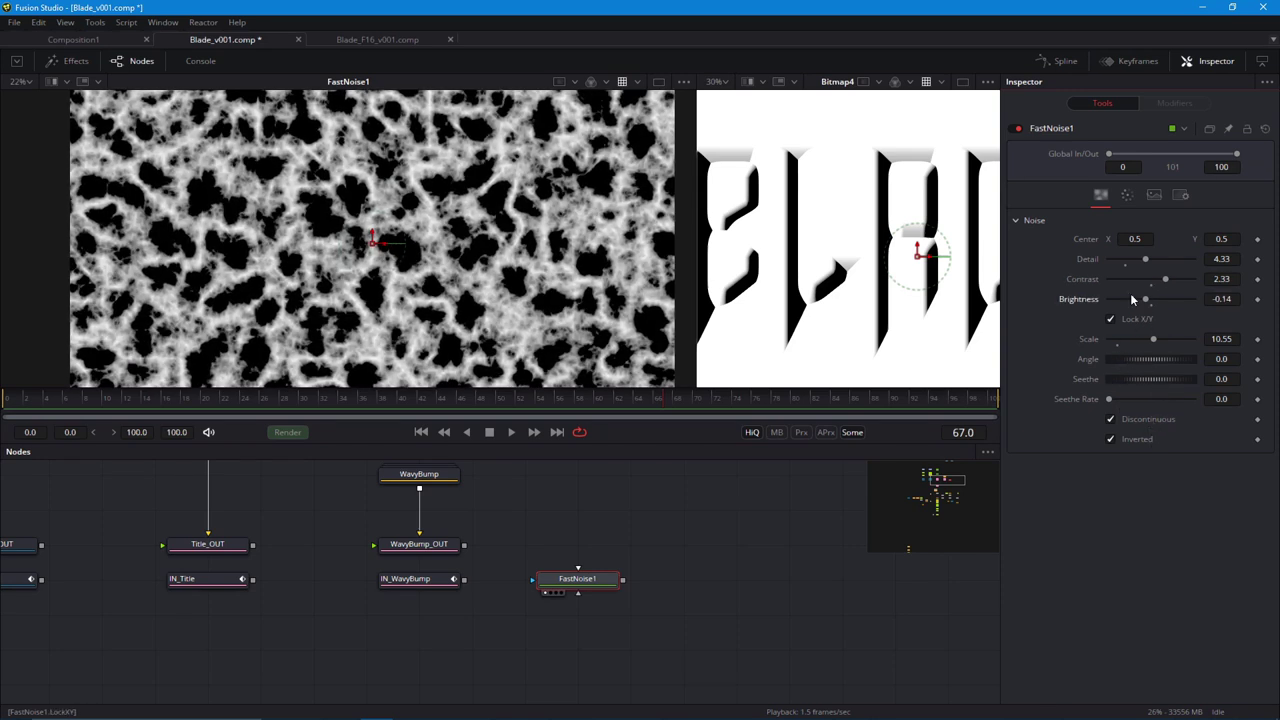
Compare FastNoise1 with and without Discontinuous, leaving the option off.
left_click(1112, 419)
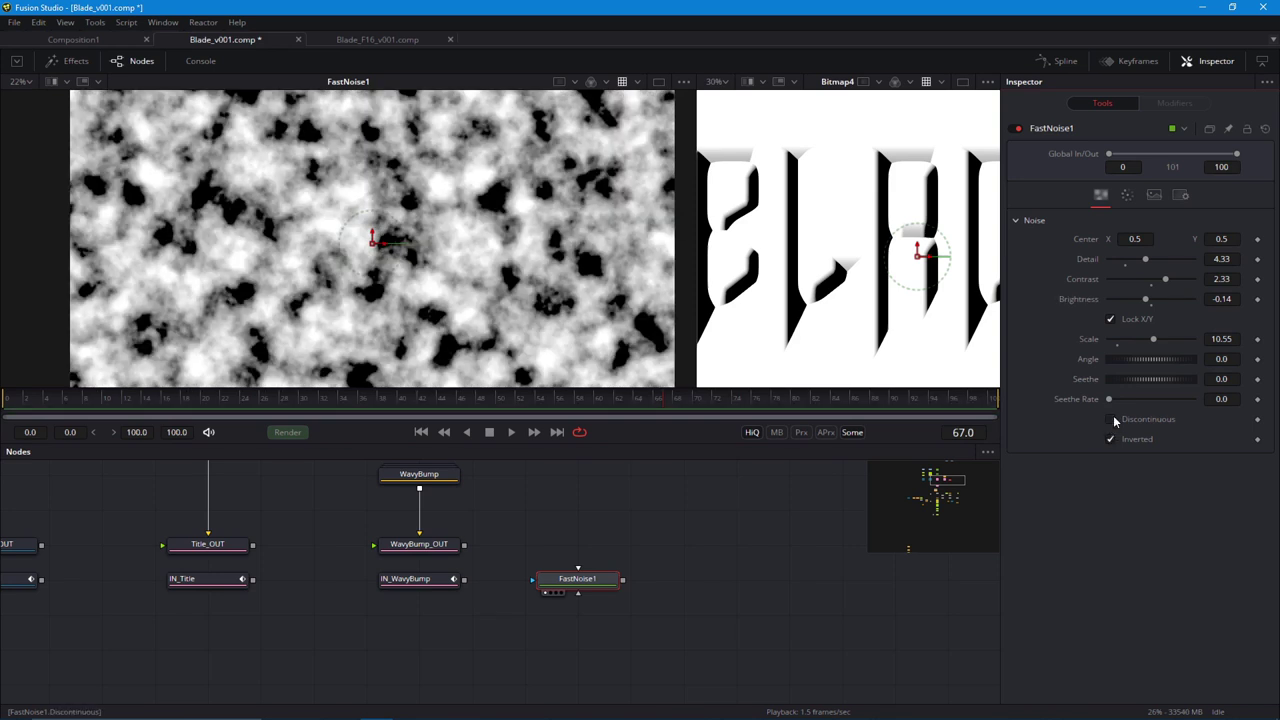
left_click(1113, 419)
left_click(1113, 419)
left_click(1113, 420)
left_click(1113, 420)
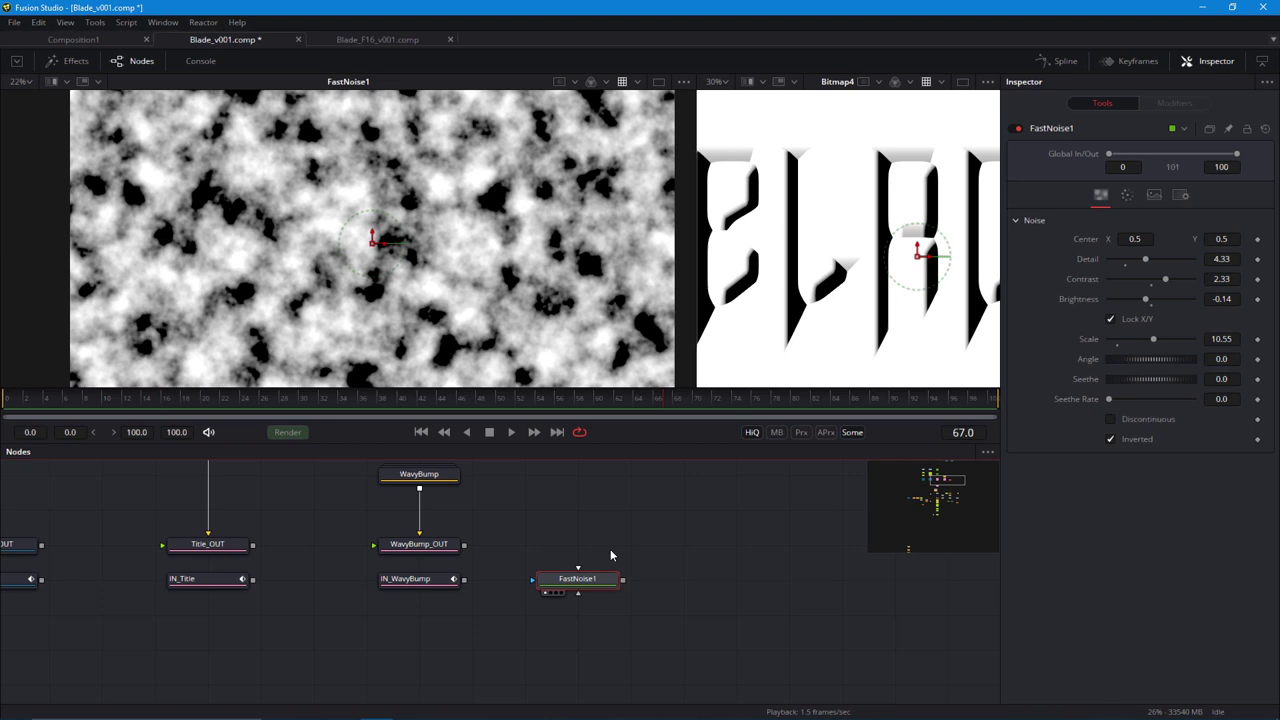
Compare IN_WavyBump with FastNoise1 in the large viewer, and move FastNoise1 slightly farther from IN_WavyBump.
left_click_drag(410, 578, 320, 185)
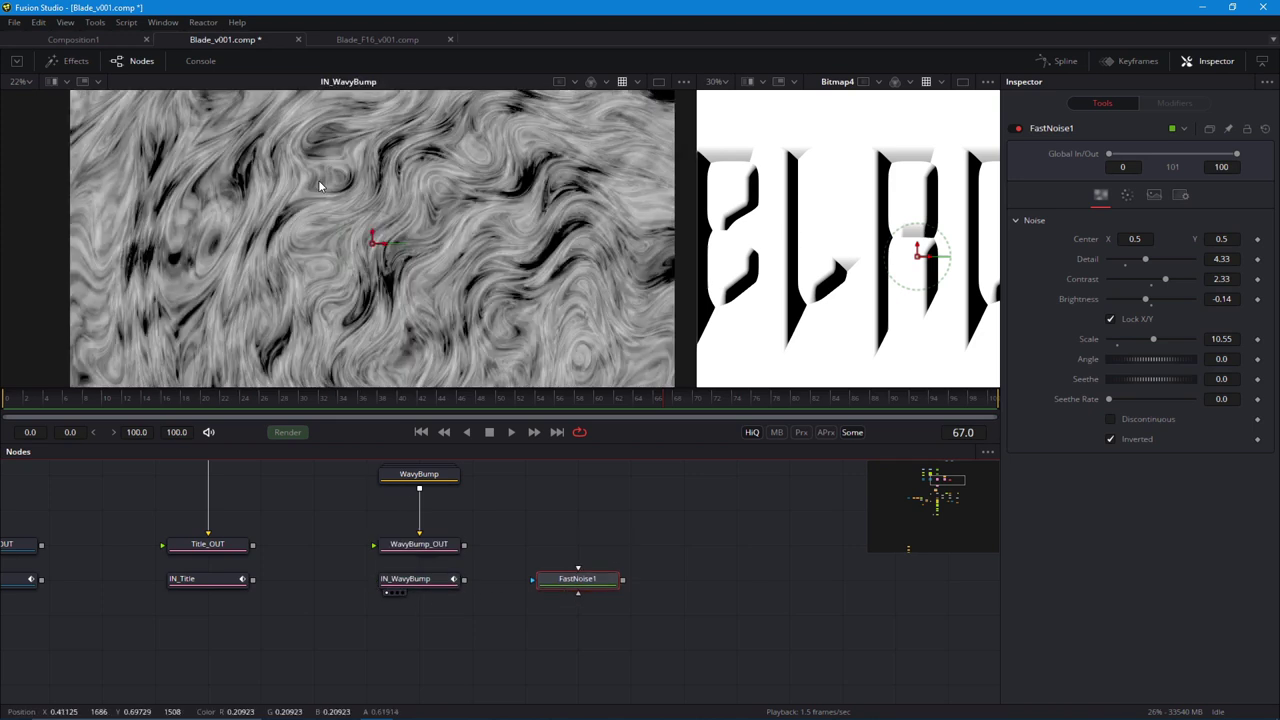
left_click_drag(600, 588, 653, 588)
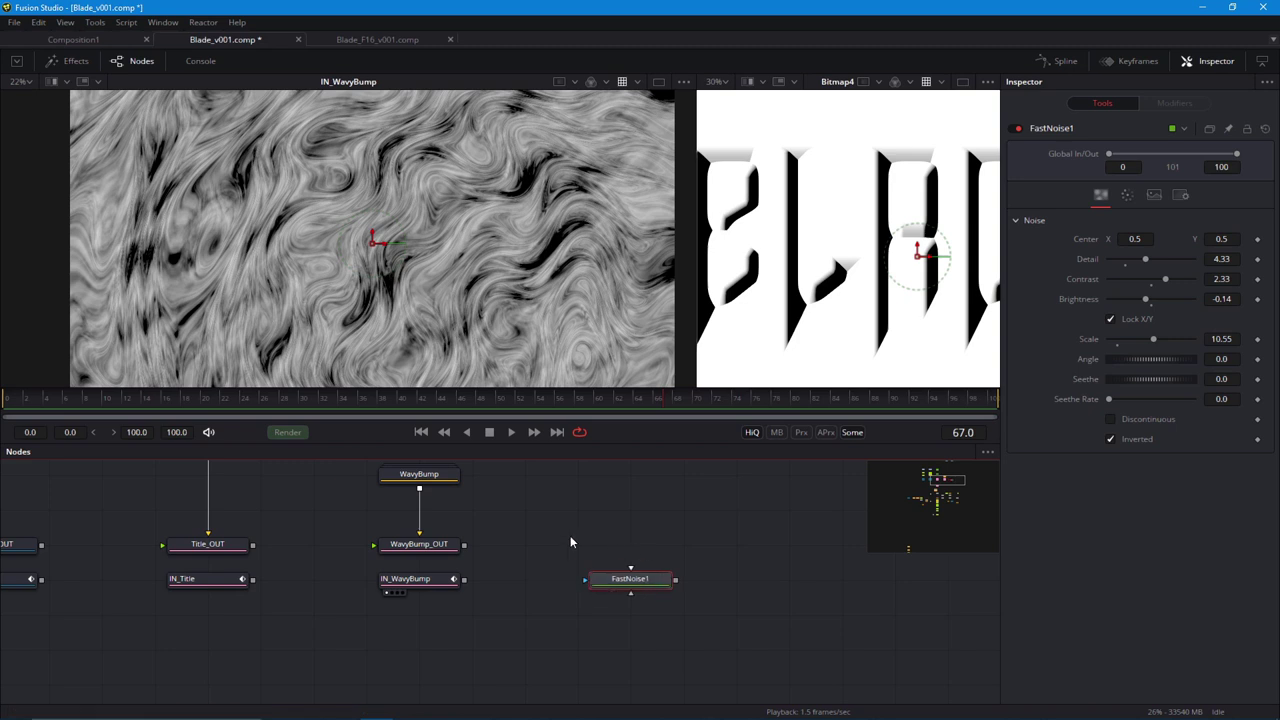
left_click_drag(497, 595, 403, 593)
mouse_move(541, 577)
left_mouse_down()
mouse_move(420, 290)
mouse_move(541, 590)
mouse_move(540, 458)
mouse_move(551, 585)
left_mouse_up()
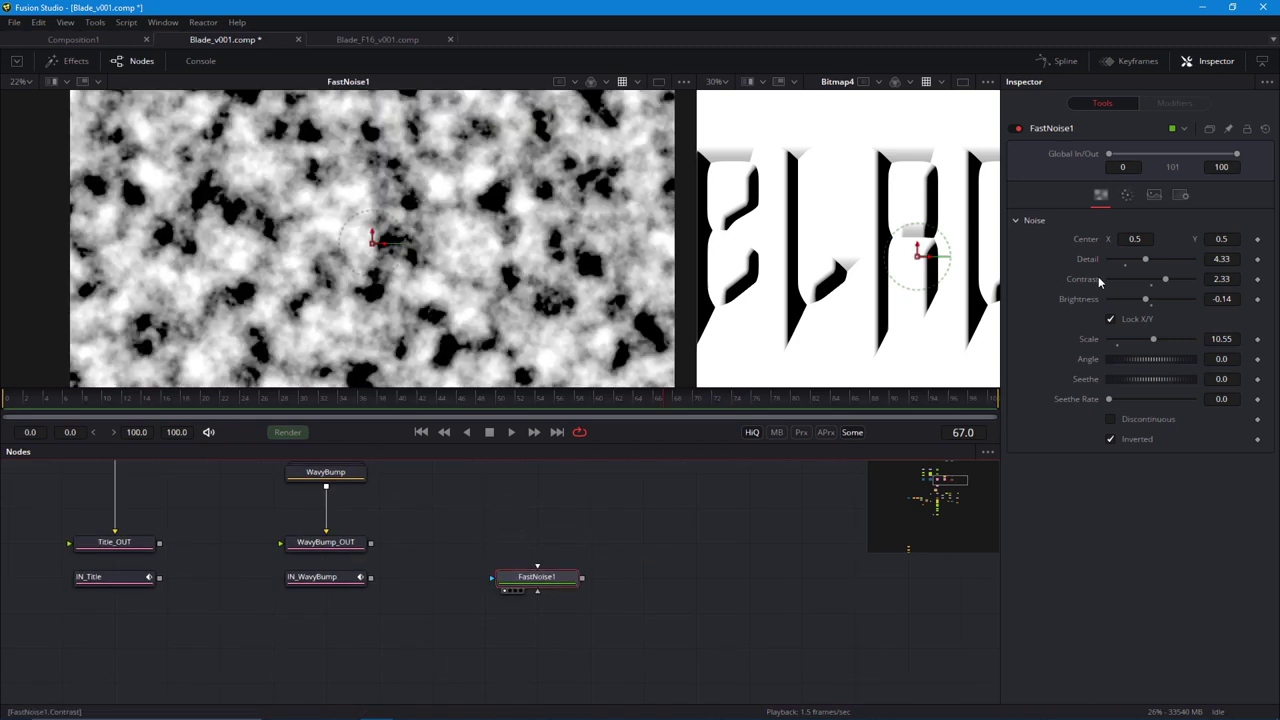
Paste a copy of FastNoise1 and merge it over the original, with Inverted off and scale about 10.9.
left_click(1124, 197)
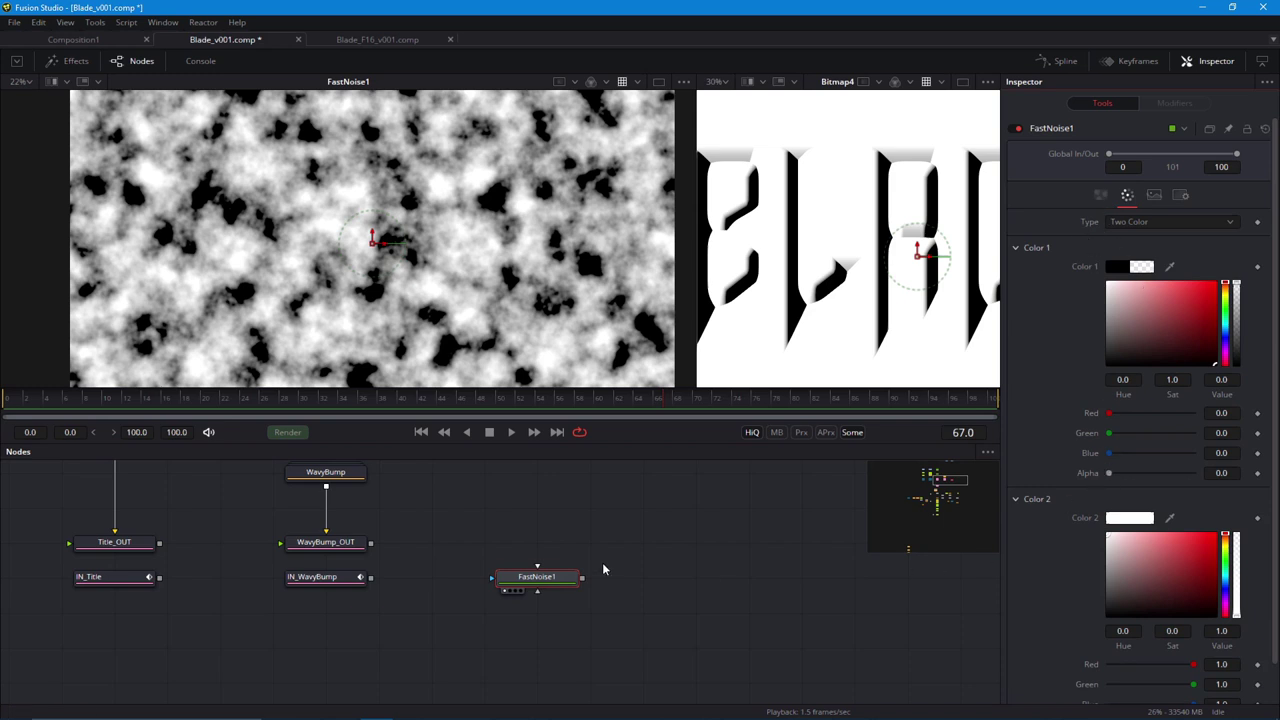
key("ctrl+v")
left_click_drag(582, 542, 584, 580)
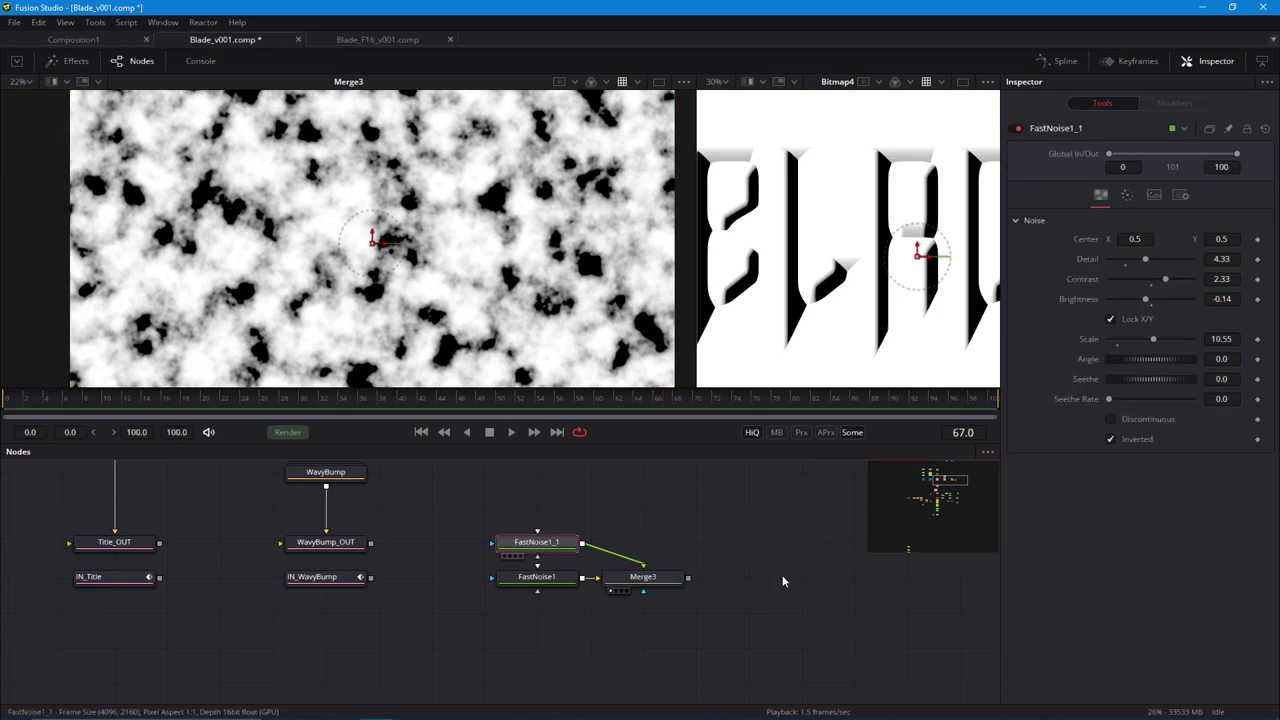
left_click(1110, 438)
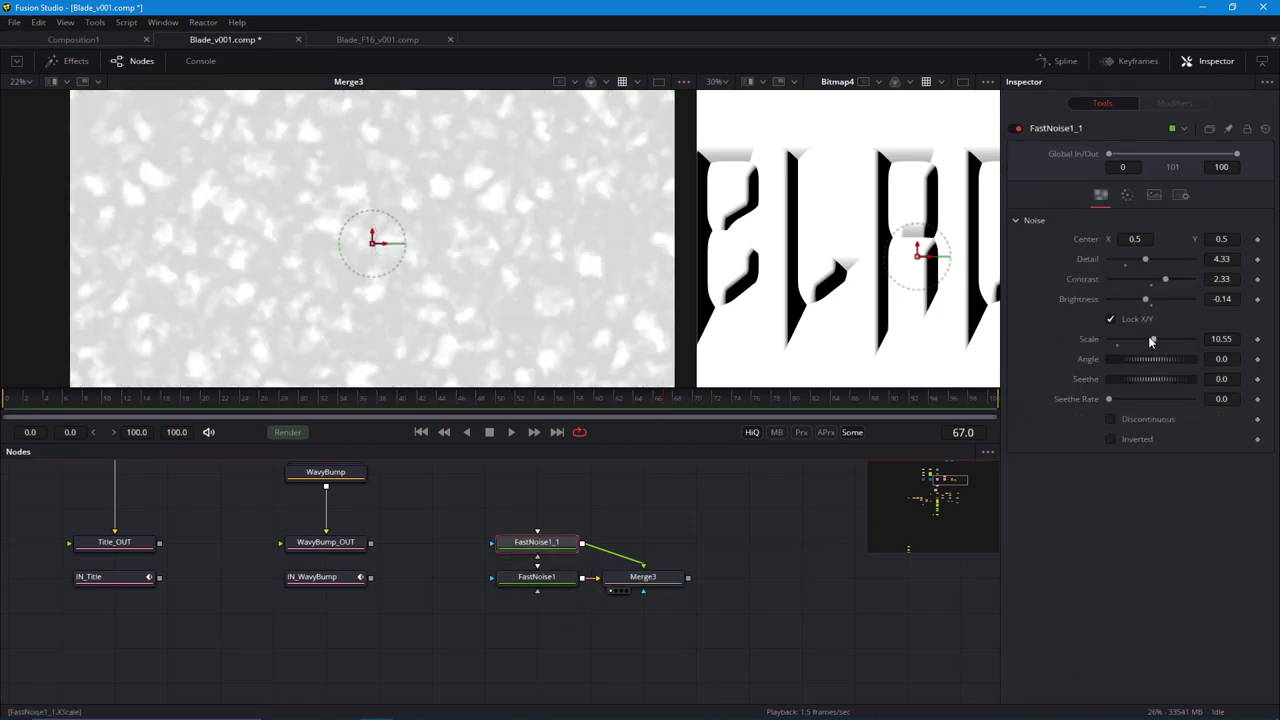
left_click_drag(1152, 338, 1151, 343)
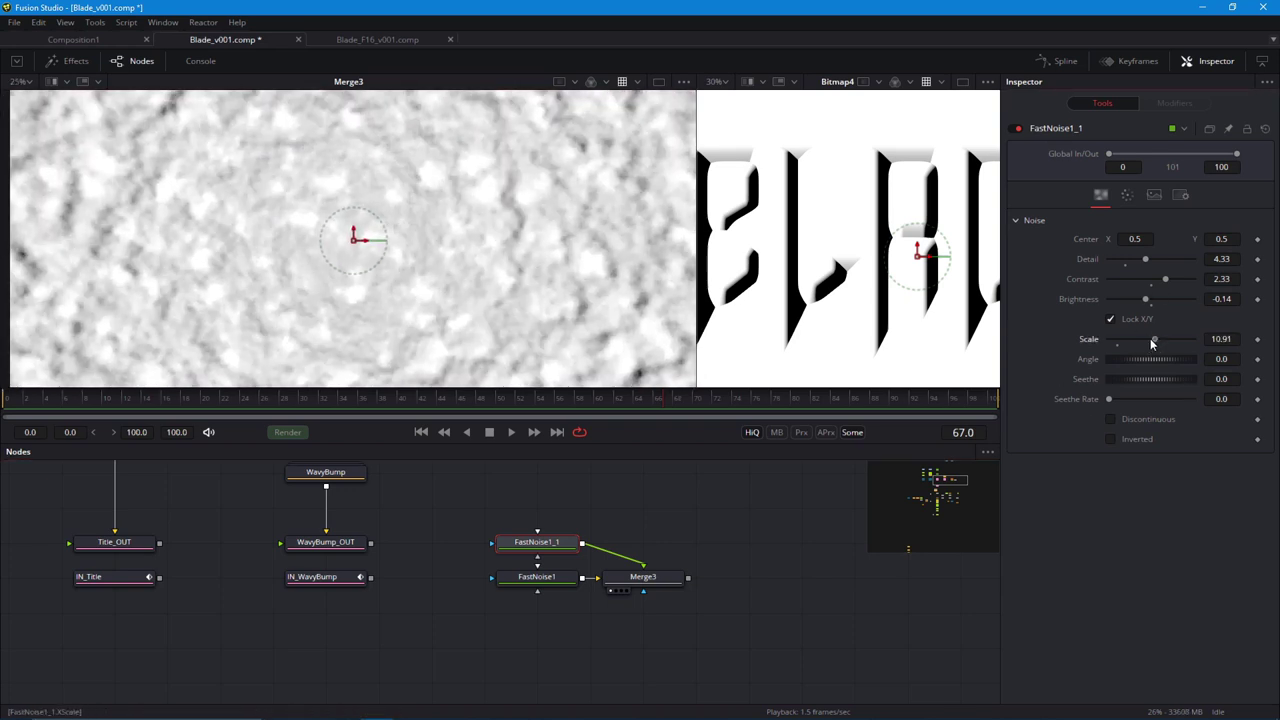
Enable Discontinuous on the original FastNoise1.
left_click(536, 577)
left_click(1101, 195)
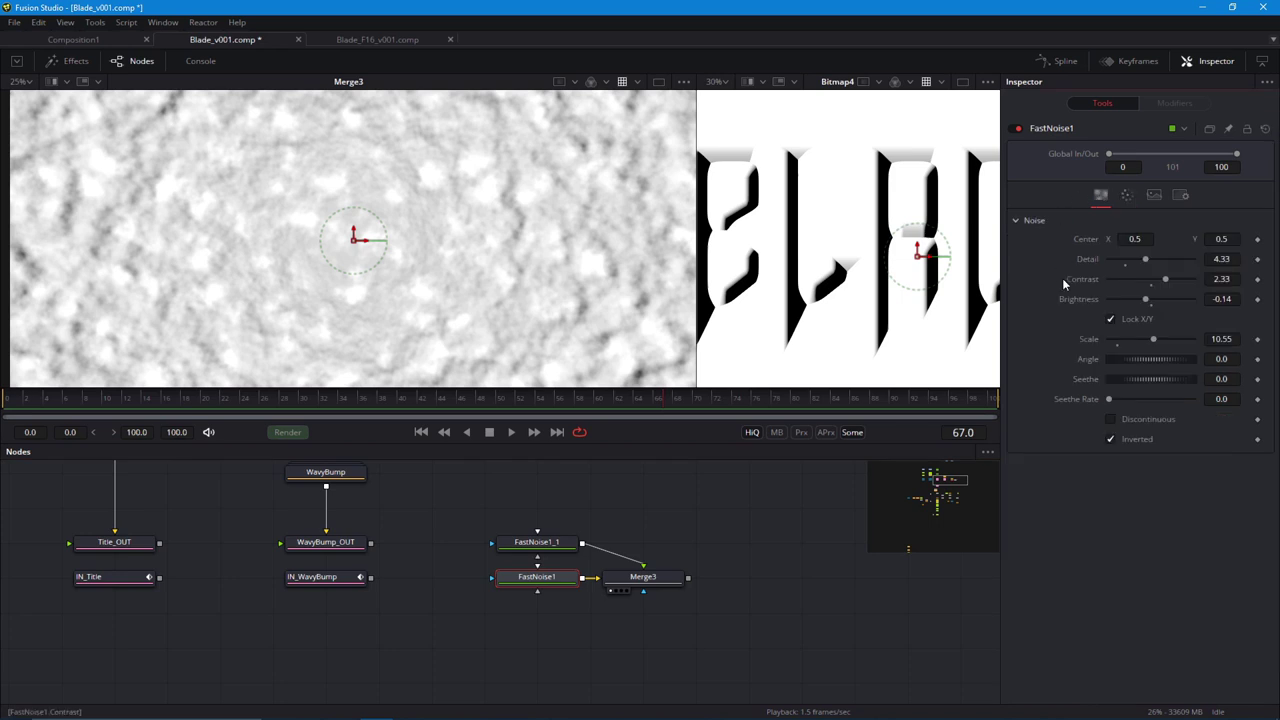
left_click(1110, 419)
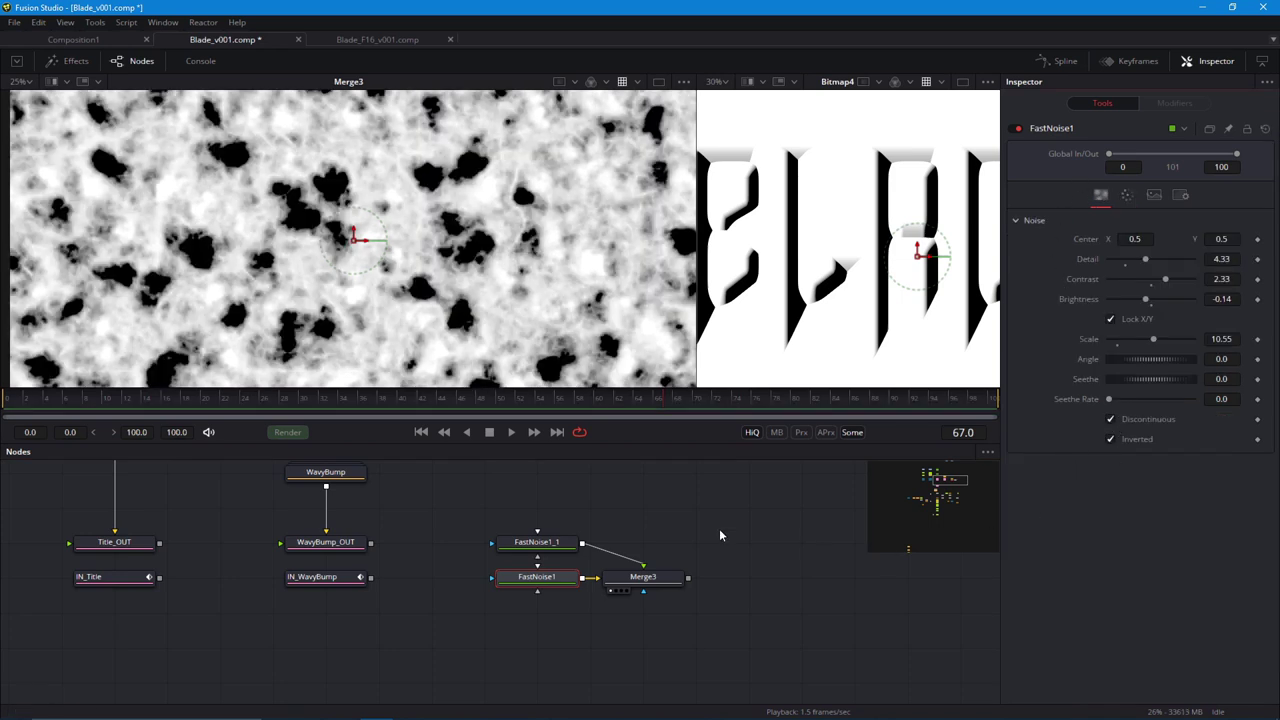
Enable Discontinuous on FastNoise1_1 and set its contrast to 1.0, brightness to -0.23 and detail to 6.77.
left_click(536, 542)
left_click(1110, 419)
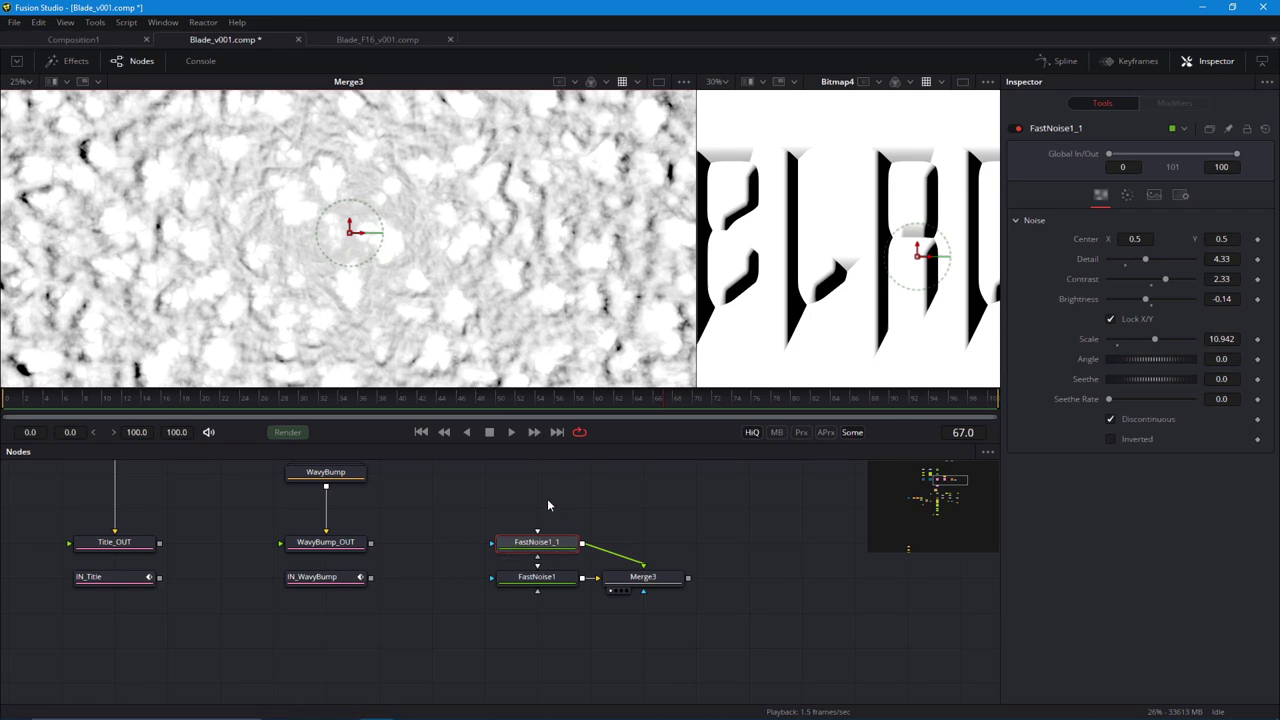
left_click(625, 582)
left_click(569, 547)
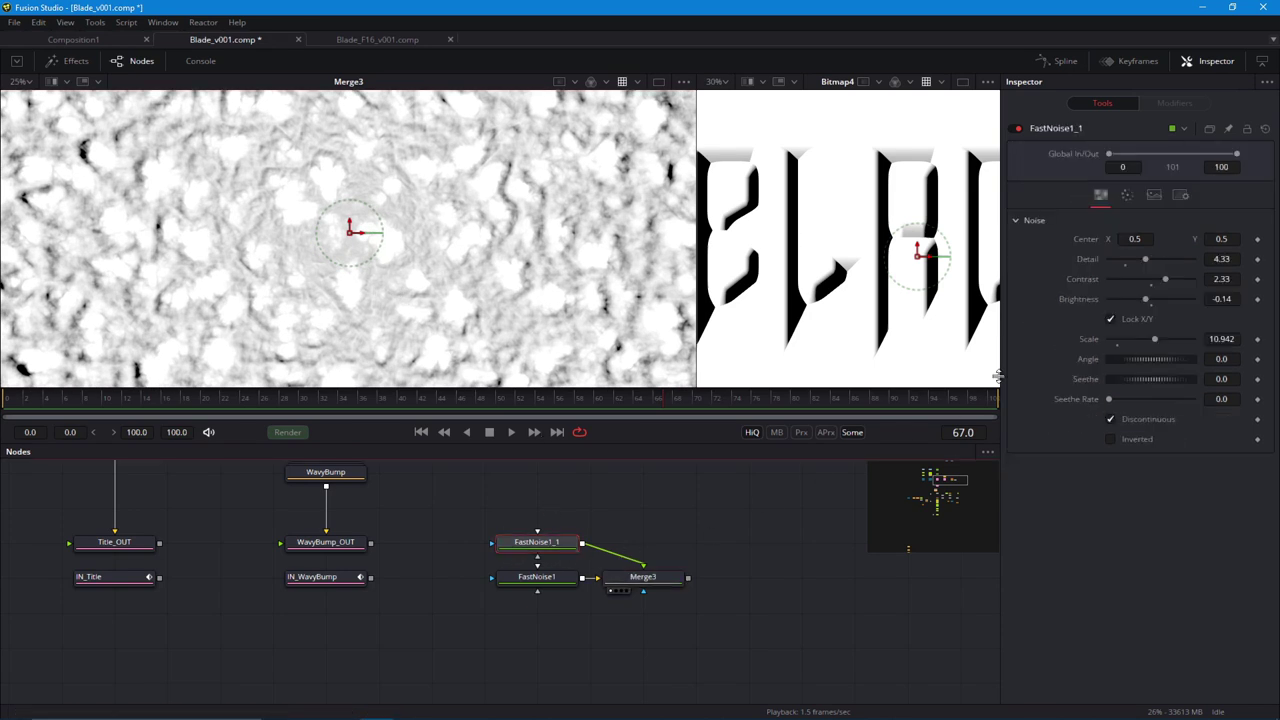
left_click_drag(1165, 281, 1142, 301)
left_click_drag(1150, 281, 1166, 262)
scroll(330, 278, "up", 5)
Raise the original FastNoise1's detail to 7.4 and review the merged noise.
left_click(535, 577)
left_click(537, 543)
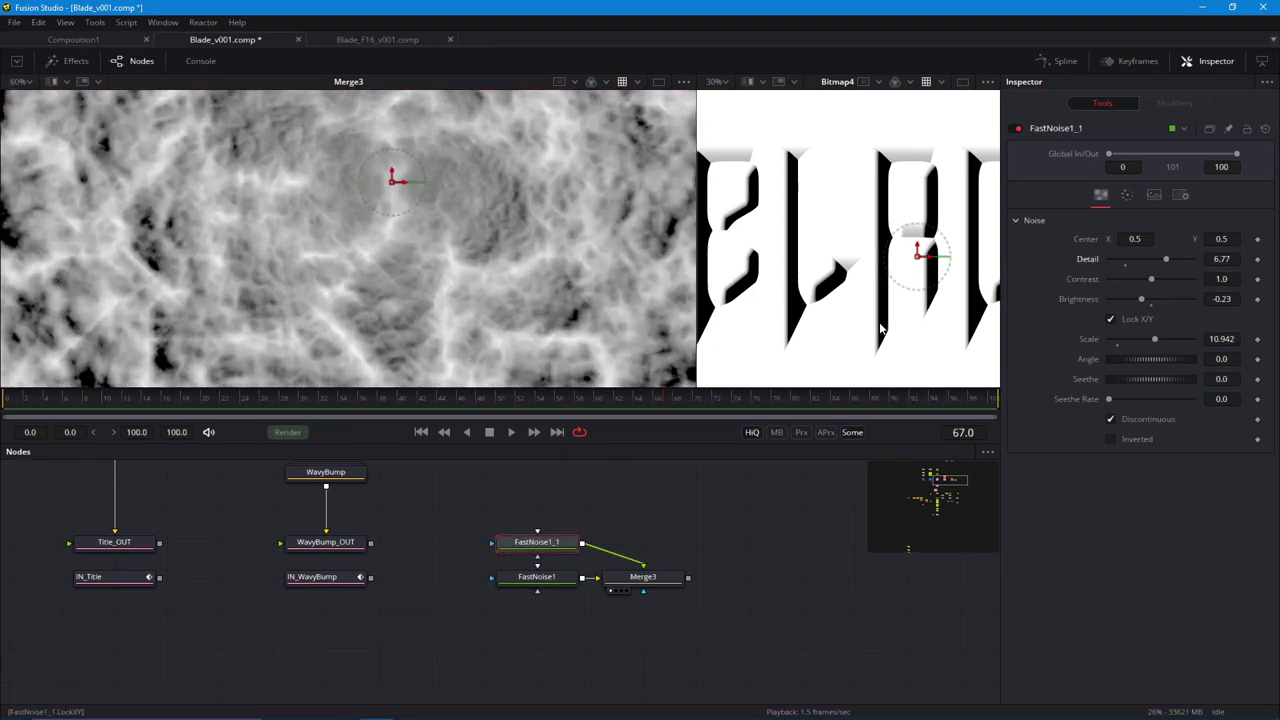
scroll(290, 322, "down", 5)
scroll(265, 309, "down", 2)
scroll(265, 309, "up", 2)
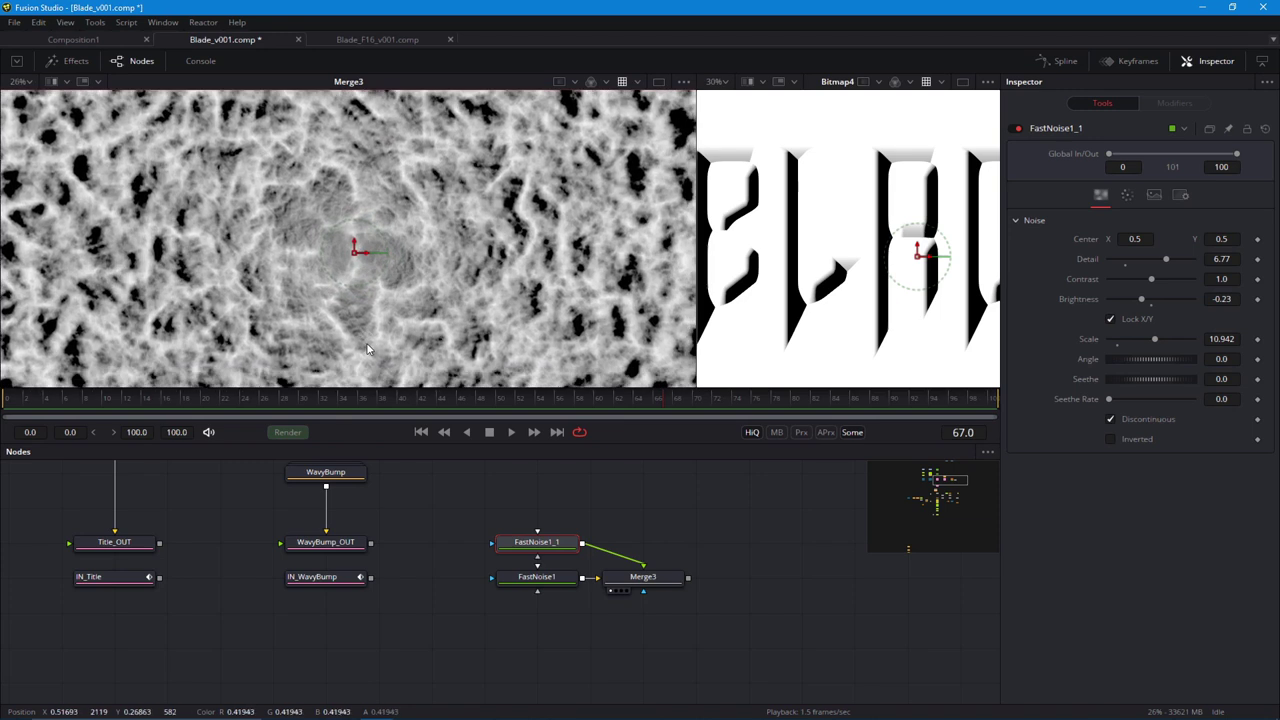
Delete Merge3 and the duplicate FastNoise1_1 node.
left_click(628, 577)
key("Delete")
left_click(535, 543)
key("Delete")
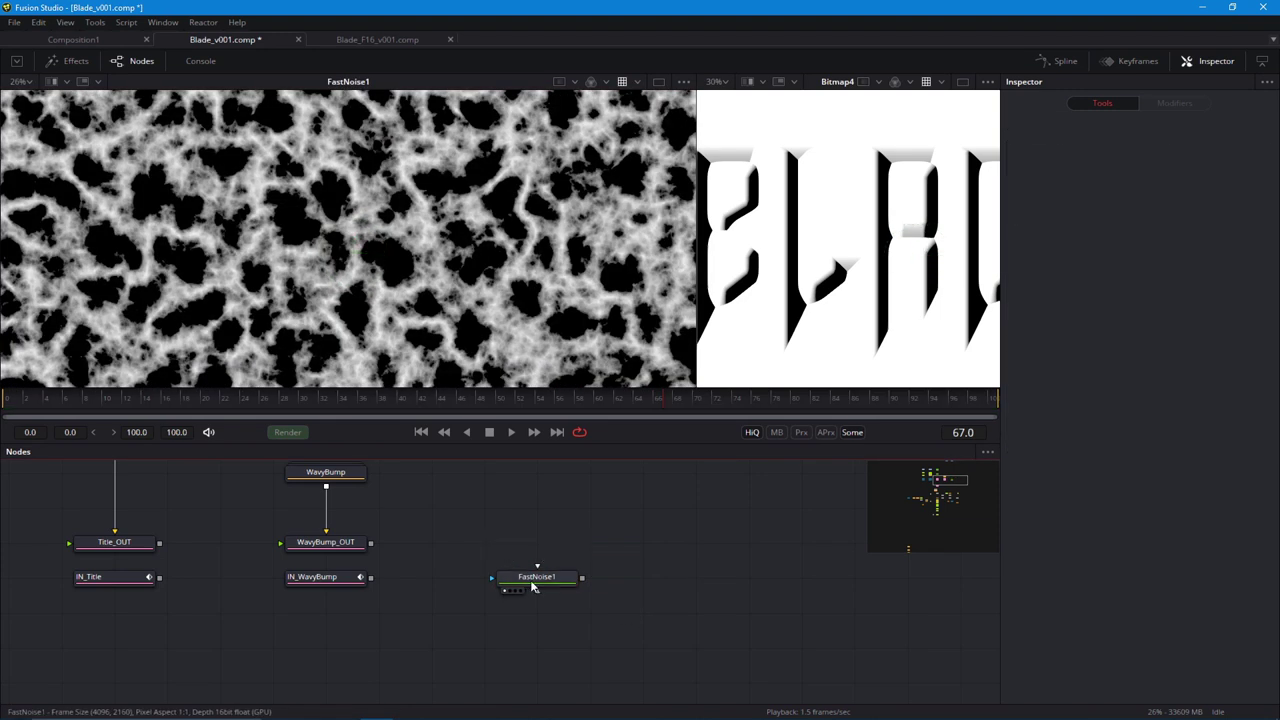
Switch FastNoise1's color type to Gradient and set the gradient offset to -0.37.
left_click(537, 579)
left_click(536, 577)
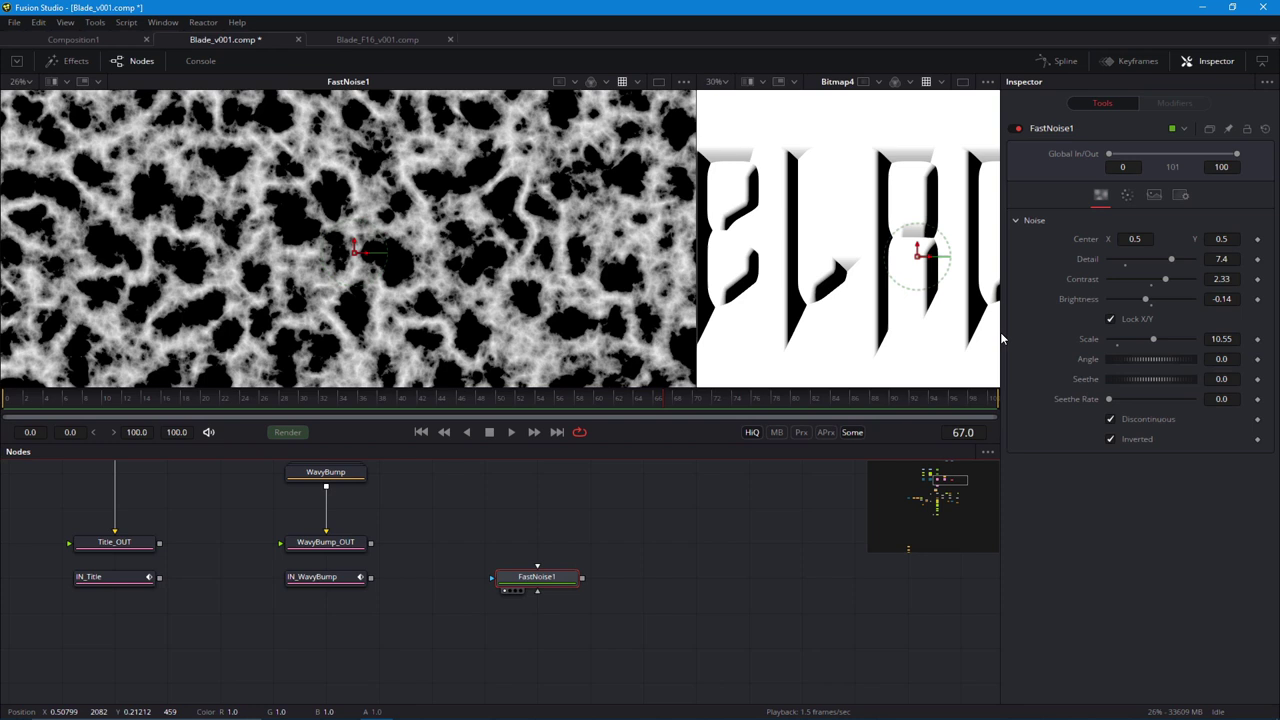
left_click(1127, 194)
left_click(1116, 222)
left_click(1118, 236)
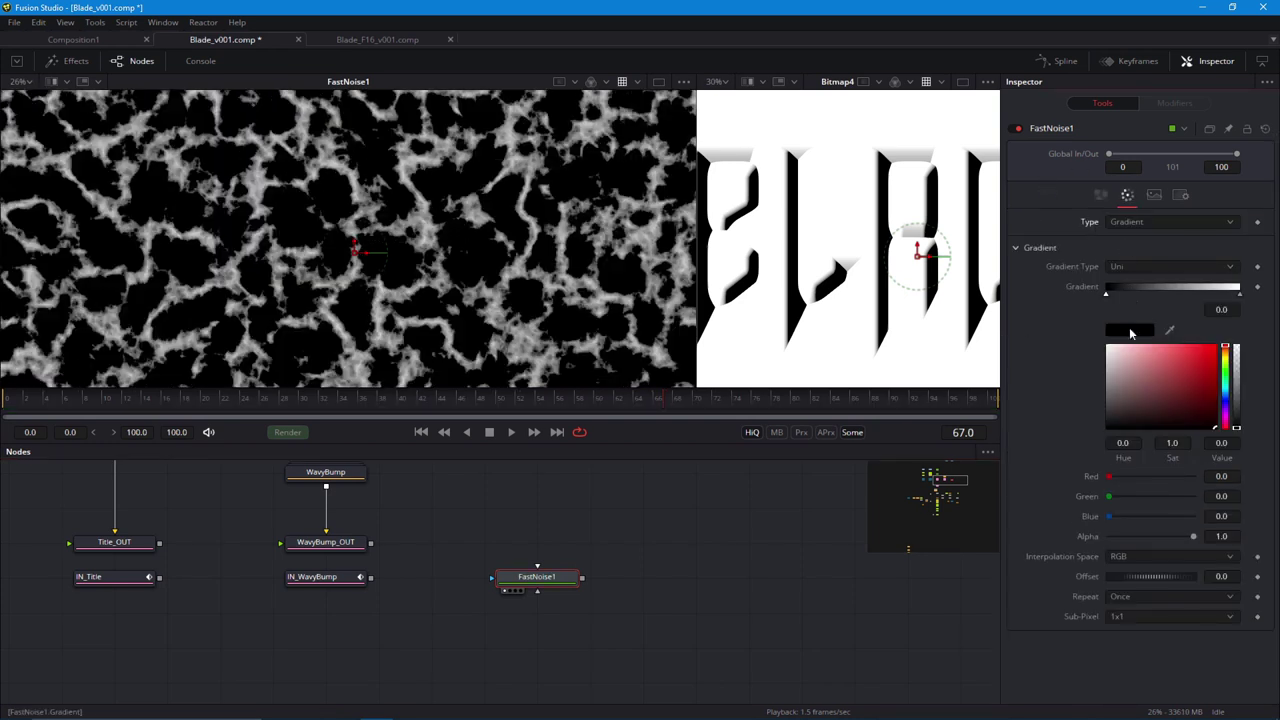
left_click_drag(1122, 576, 1092, 600)
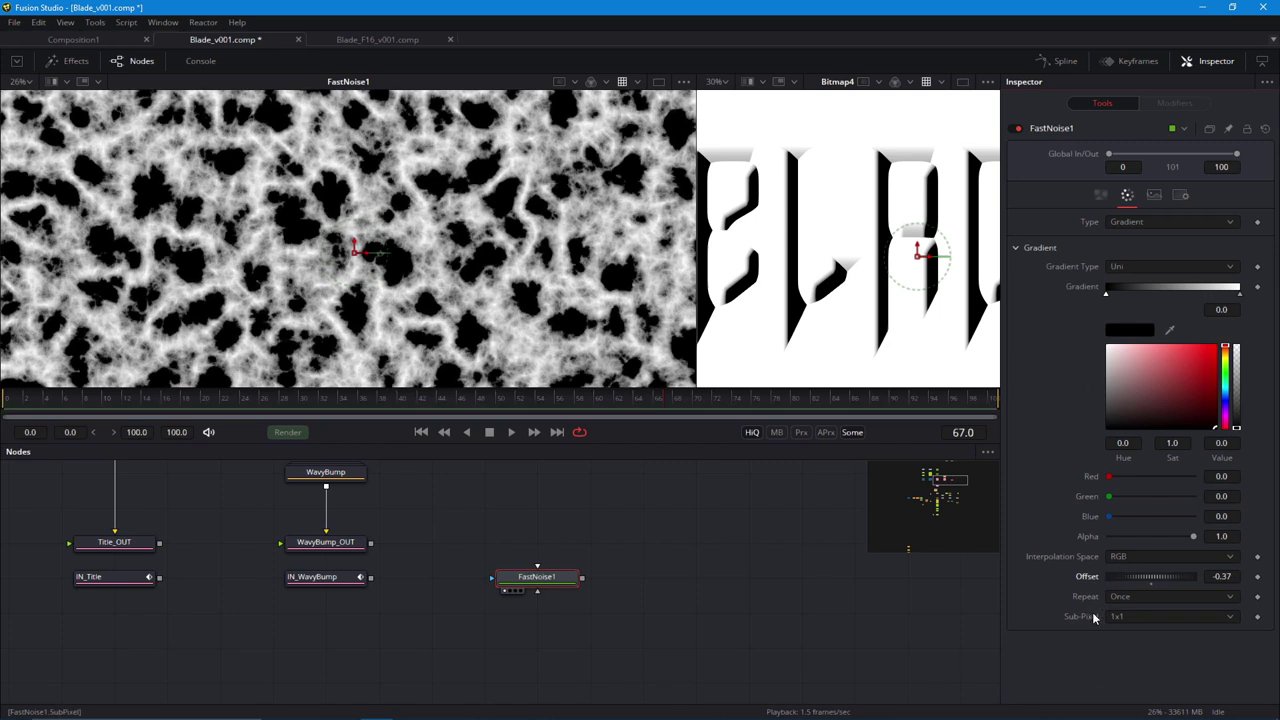
Set FastNoise1's gradient repeat mode to Repeat and change its offset to 0.123.
left_click(1122, 596)
left_click(1117, 618)
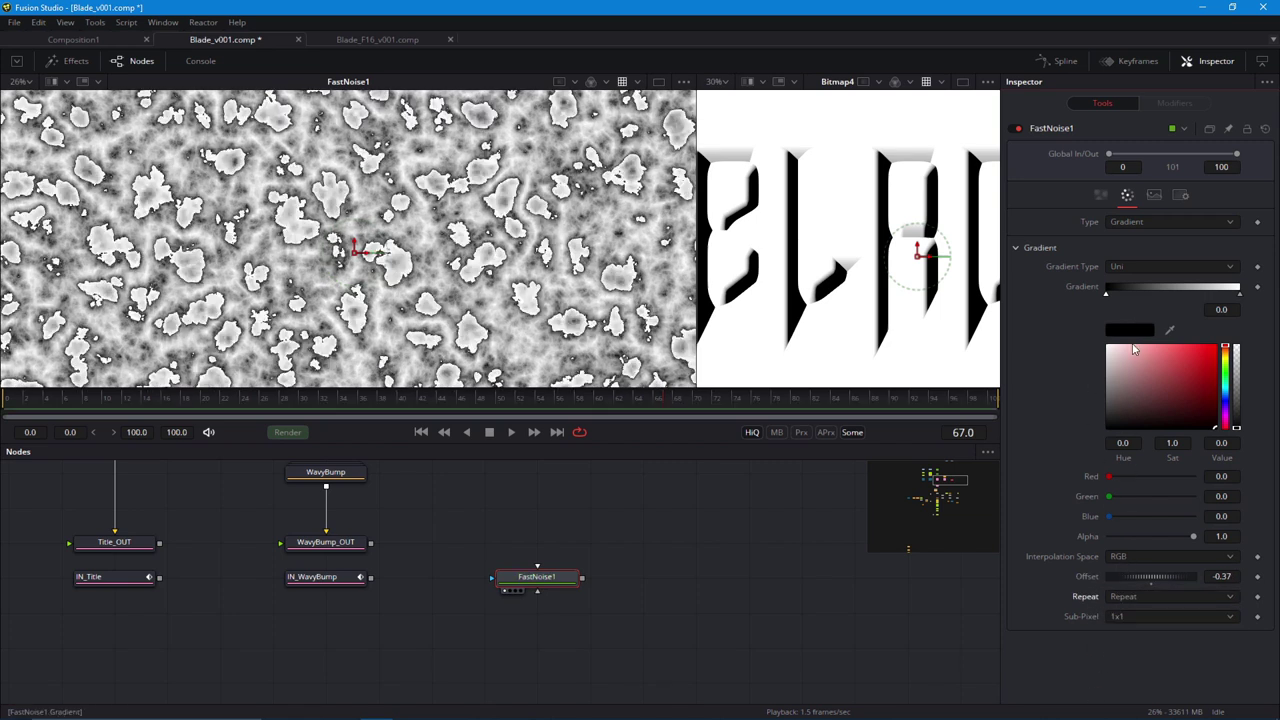
left_click_drag(1145, 576, 1200, 578)
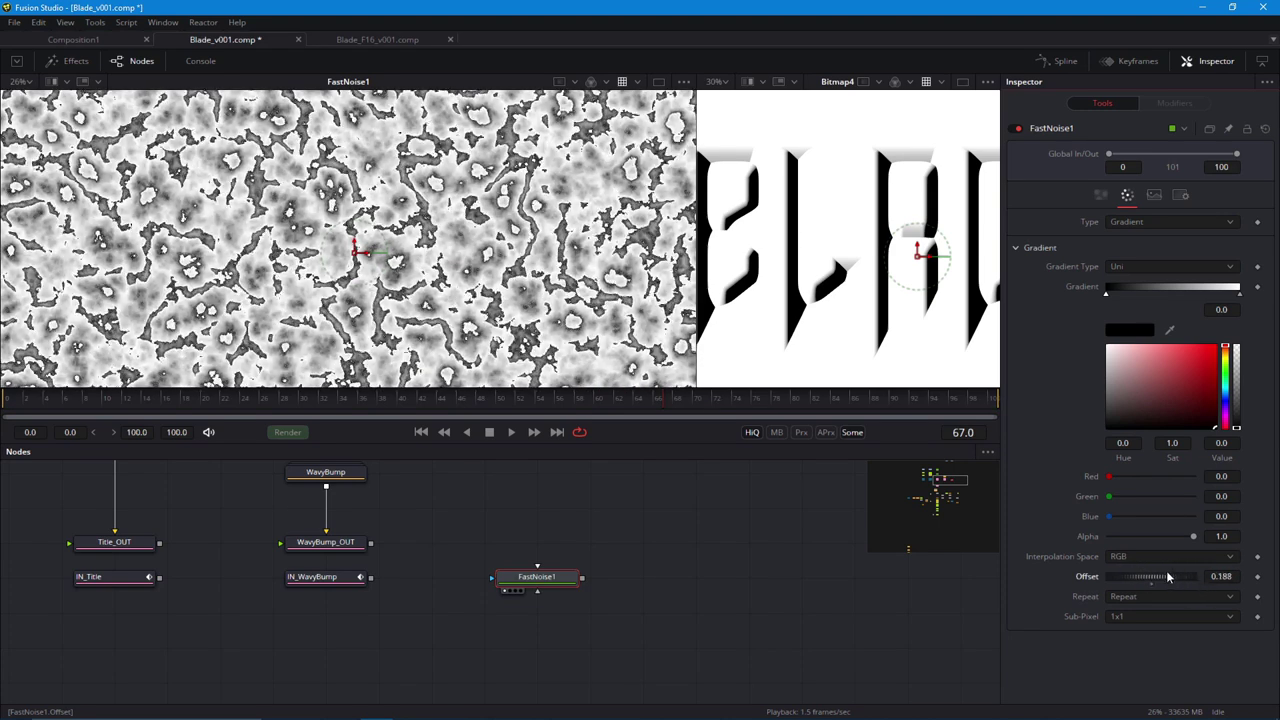
scroll(407, 287, "up", 2)
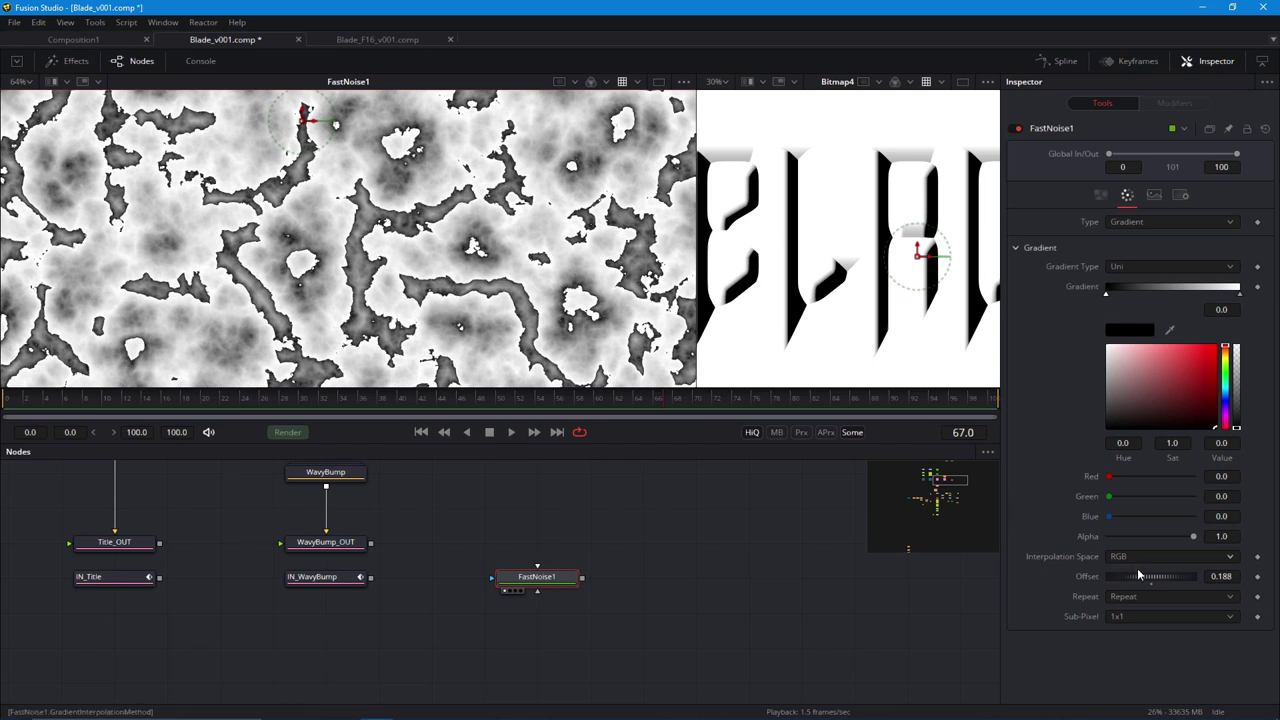
left_click_drag(1138, 576, 1130, 575)
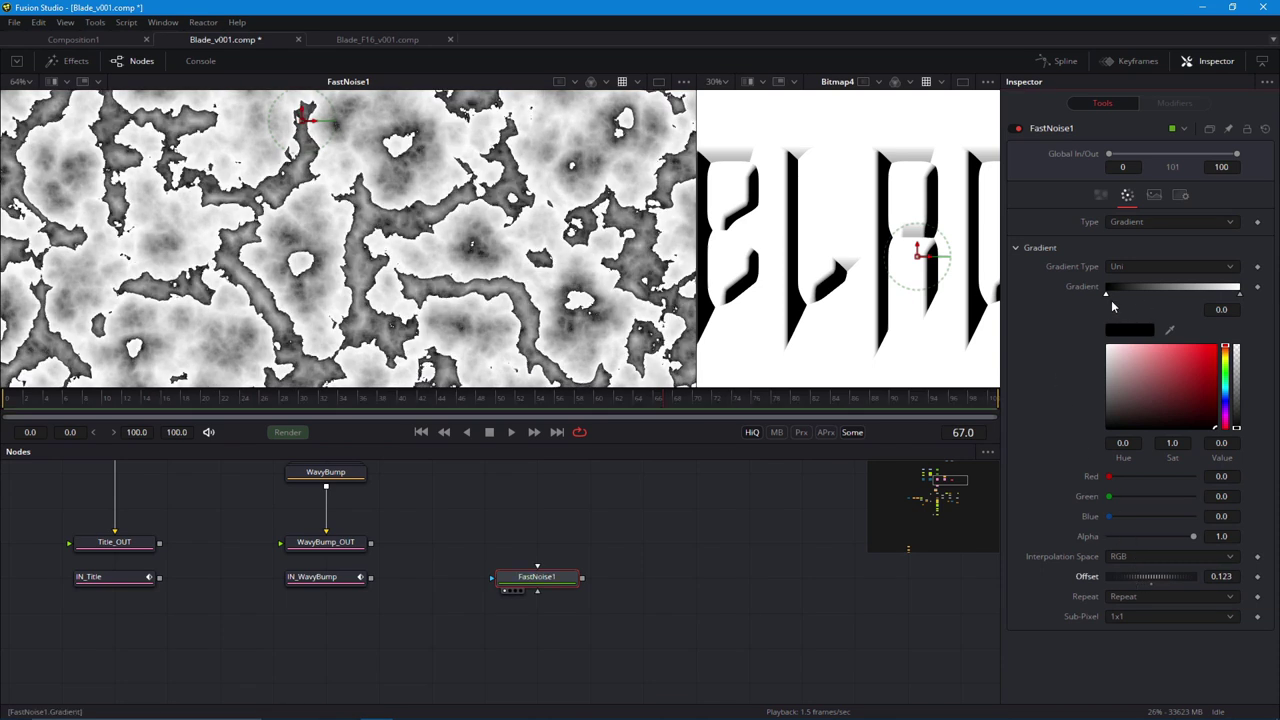
Change FastNoise1's gradient to run from black through white at about 0.478 back to black.
left_click(1141, 291)
left_click_drag(1143, 317, 1105, 308)
mouse_move(1239, 295)
left_mouse_down()
mouse_move(1170, 298)
mouse_move(1211, 322)
mouse_move(1242, 315)
left_mouse_up()
left_click(1170, 294)
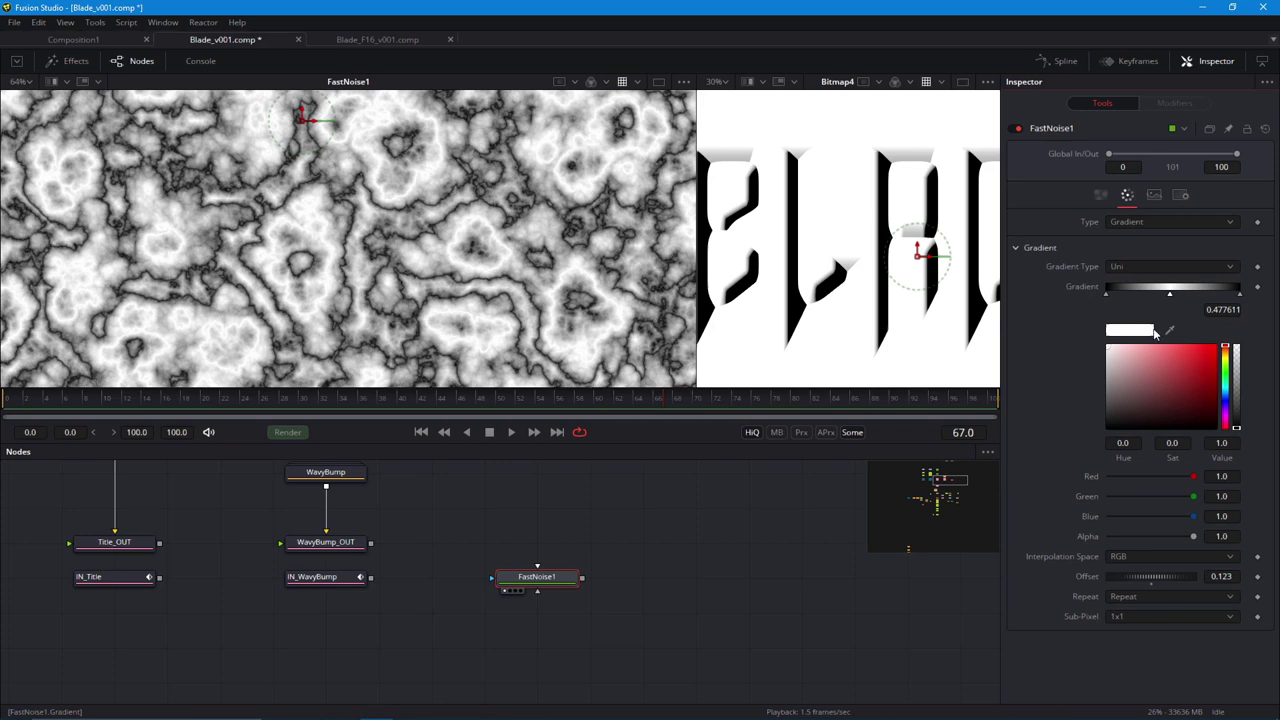
Delete the FastNoise1 node.
scroll(512, 287, "down", 2)
mouse_move(1131, 575)
left_mouse_down()
mouse_move(1198, 582)
mouse_move(1137, 594)
left_mouse_up()
key("Delete")
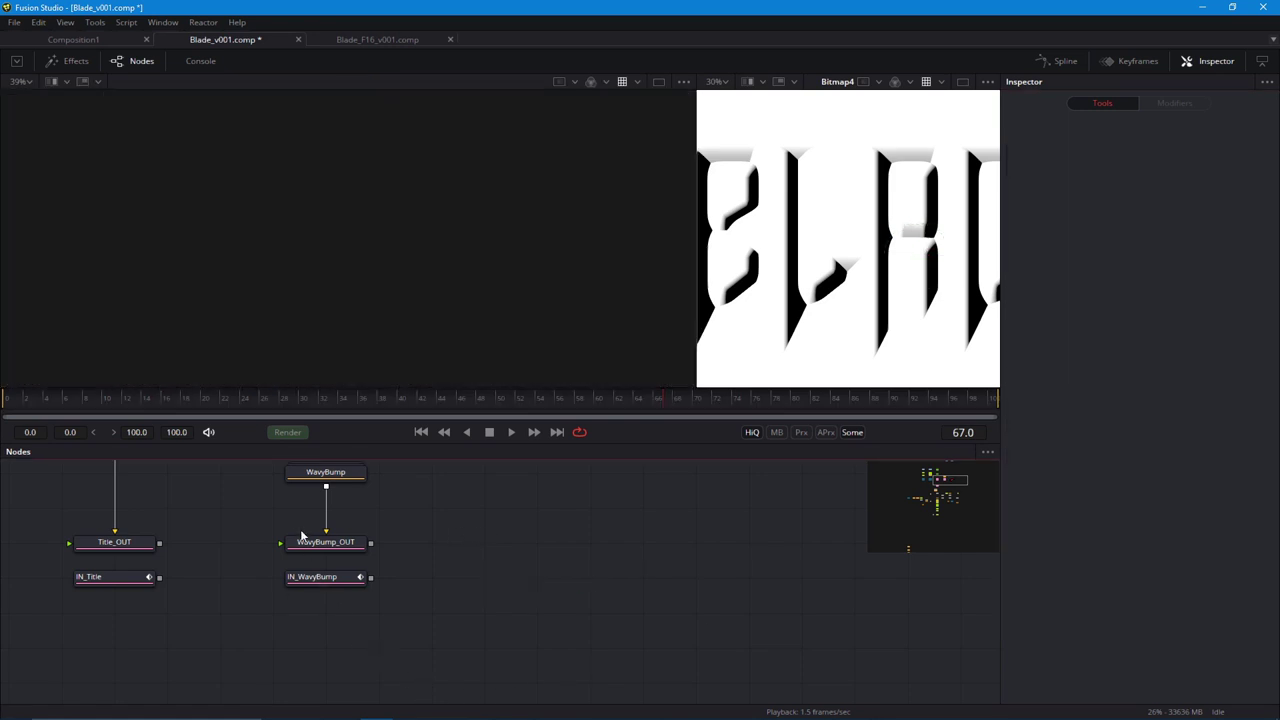
View the IN_WavyBump output and examine its swirling pattern as the reference texture.
left_click_drag(301, 534, 502, 592)
left_click(495, 649)
scroll(350, 325, "down", 3)
scroll(355, 331, "up", 1)
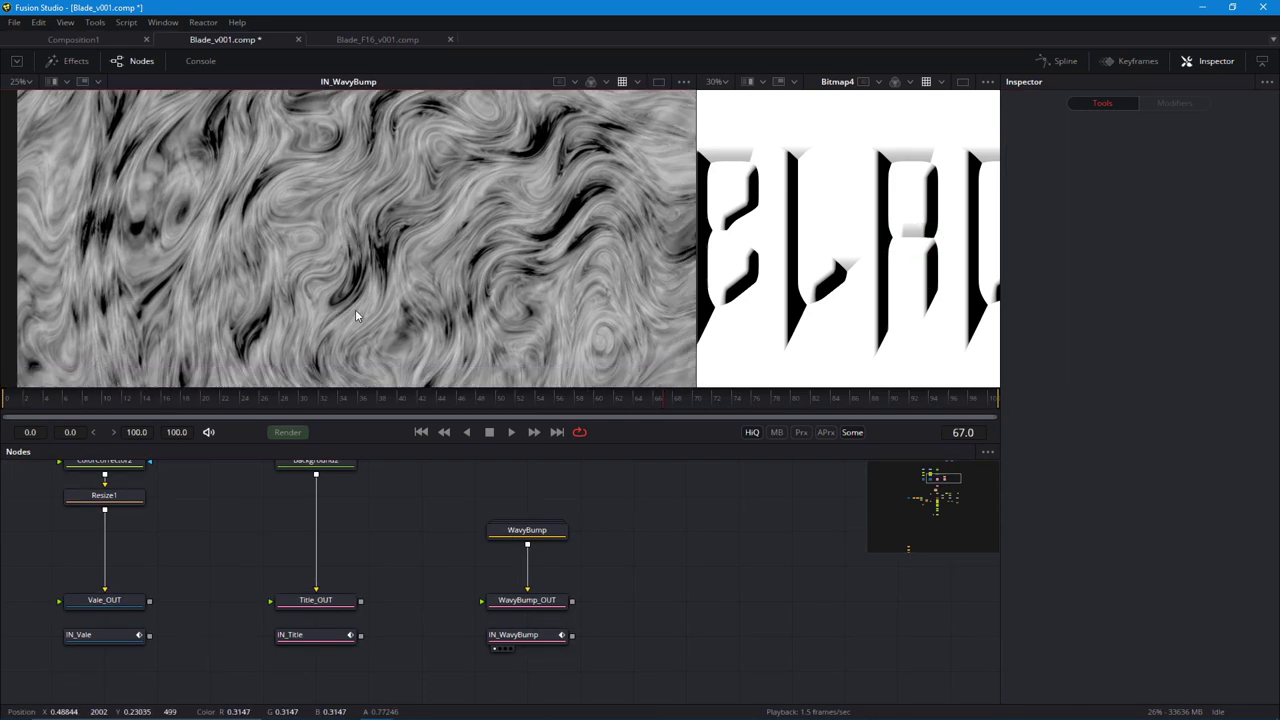
scroll(301, 316, "down", 2)
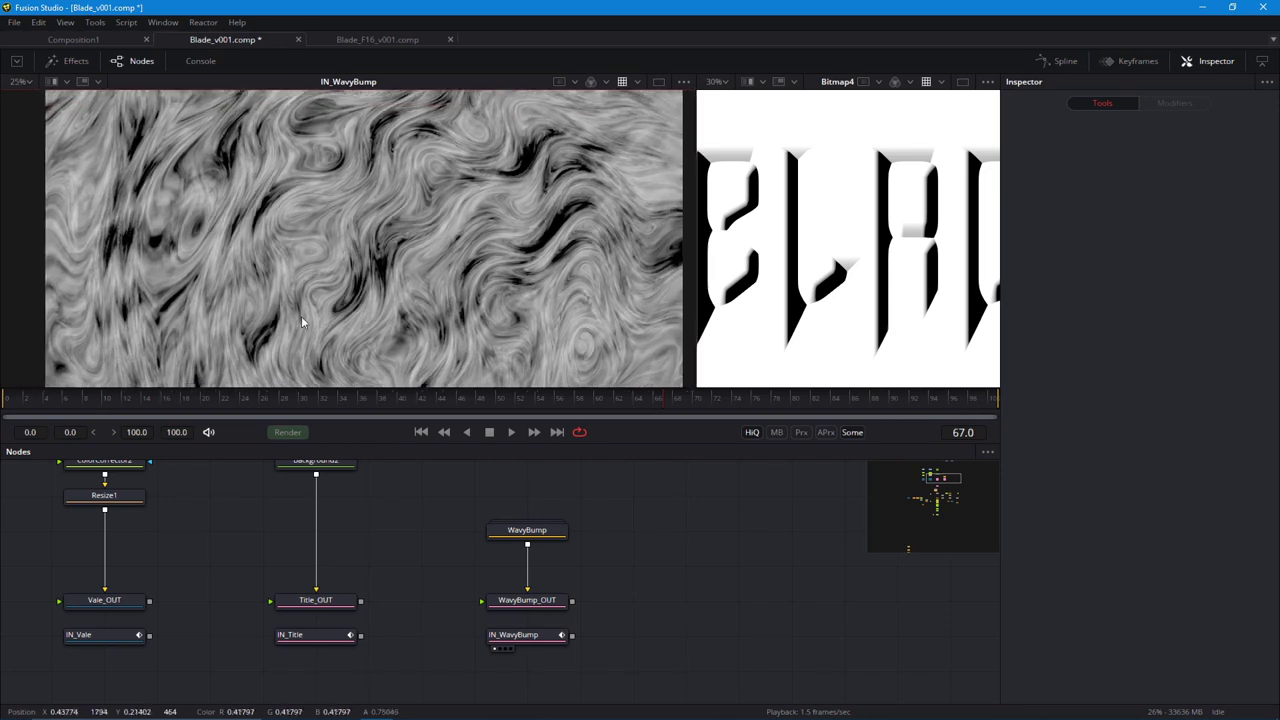
left_click_drag(364, 314, 263, 305)
scroll(380, 304, "up", 3)
scroll(262, 302, "down", 3)
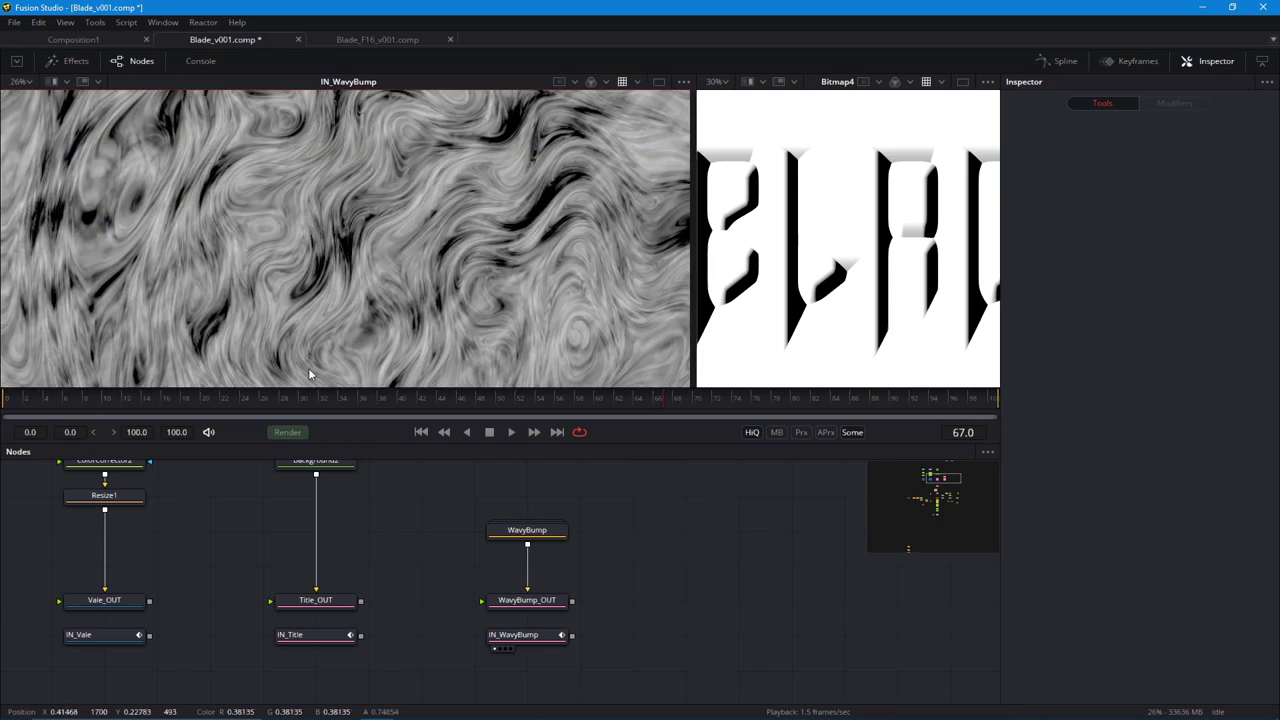
scroll(475, 576, "down", 2)
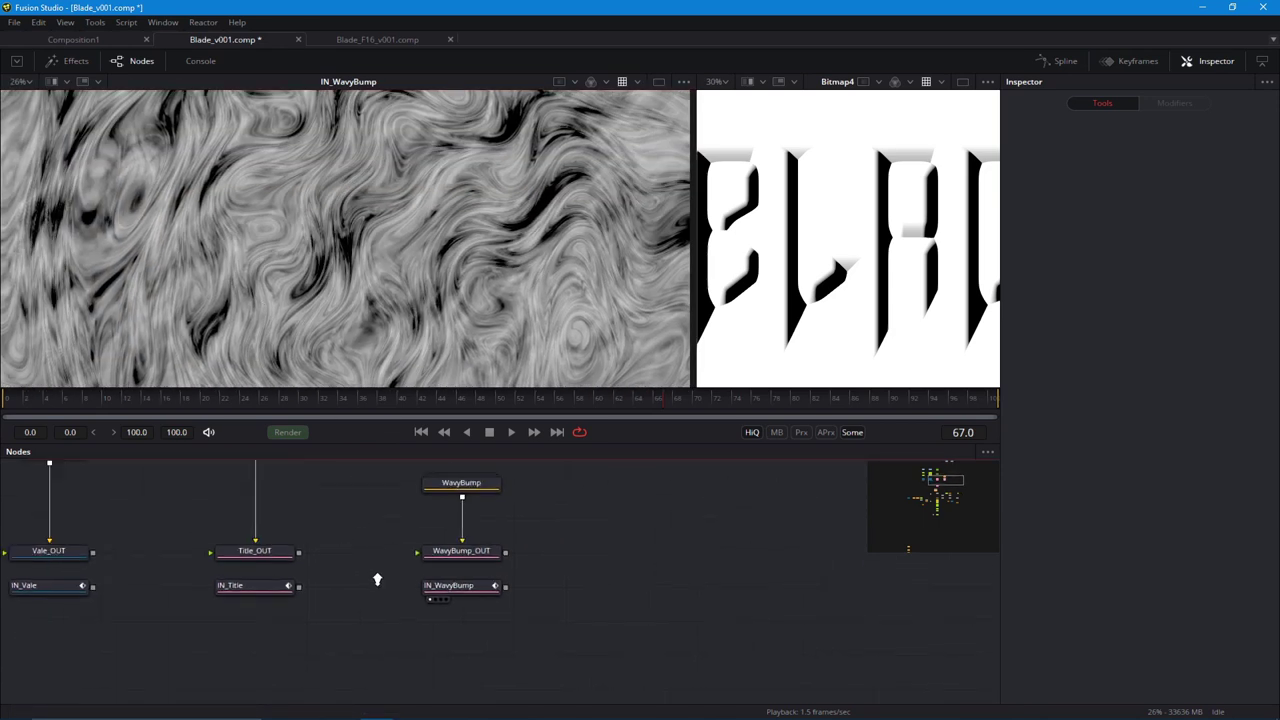
Add a new FastNoise node beside the WavyBump branch and view it in place of IN_WavyBump.
key("shift+space")
type("fastfast")
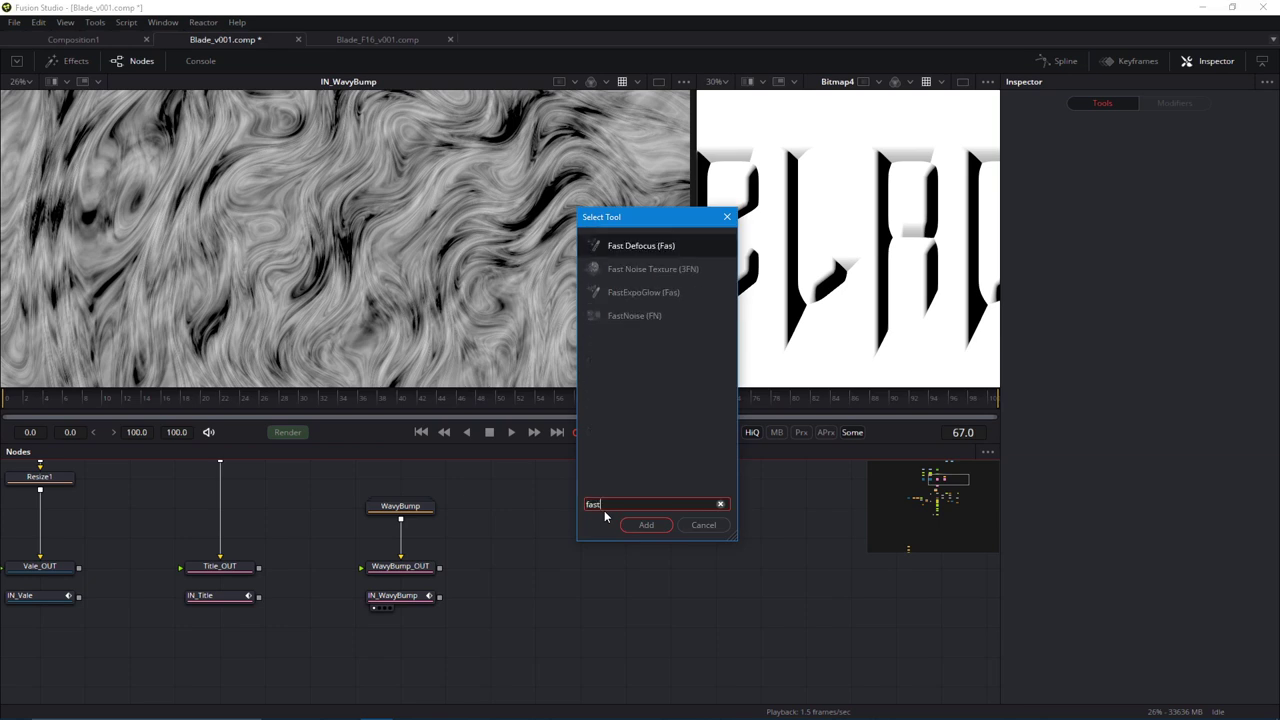
key("Down")
key("Down")
key("Down")
key("Return")
left_click_drag(625, 542, 610, 350)
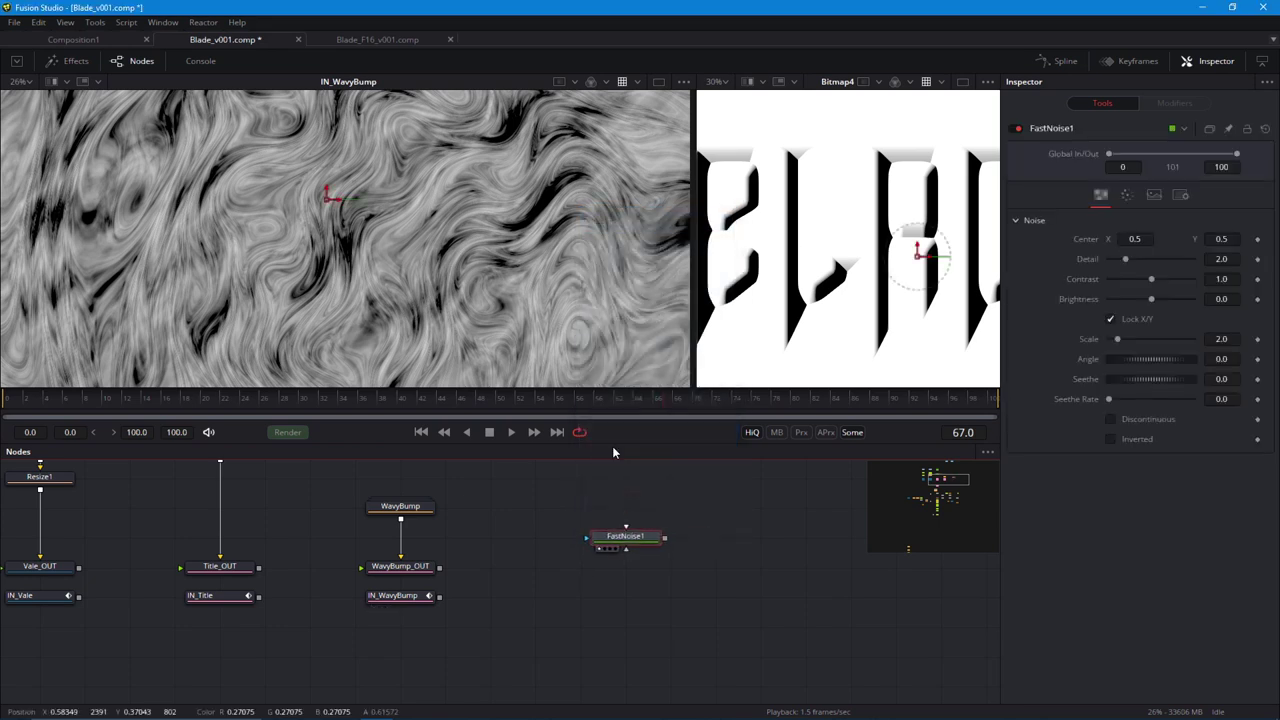
Set FastNoise1's detail to 3.31, contrast to 1.95 and brightness to -0.5.
left_click_drag(1125, 259, 1137, 259)
left_click_drag(1117, 339, 1178, 372)
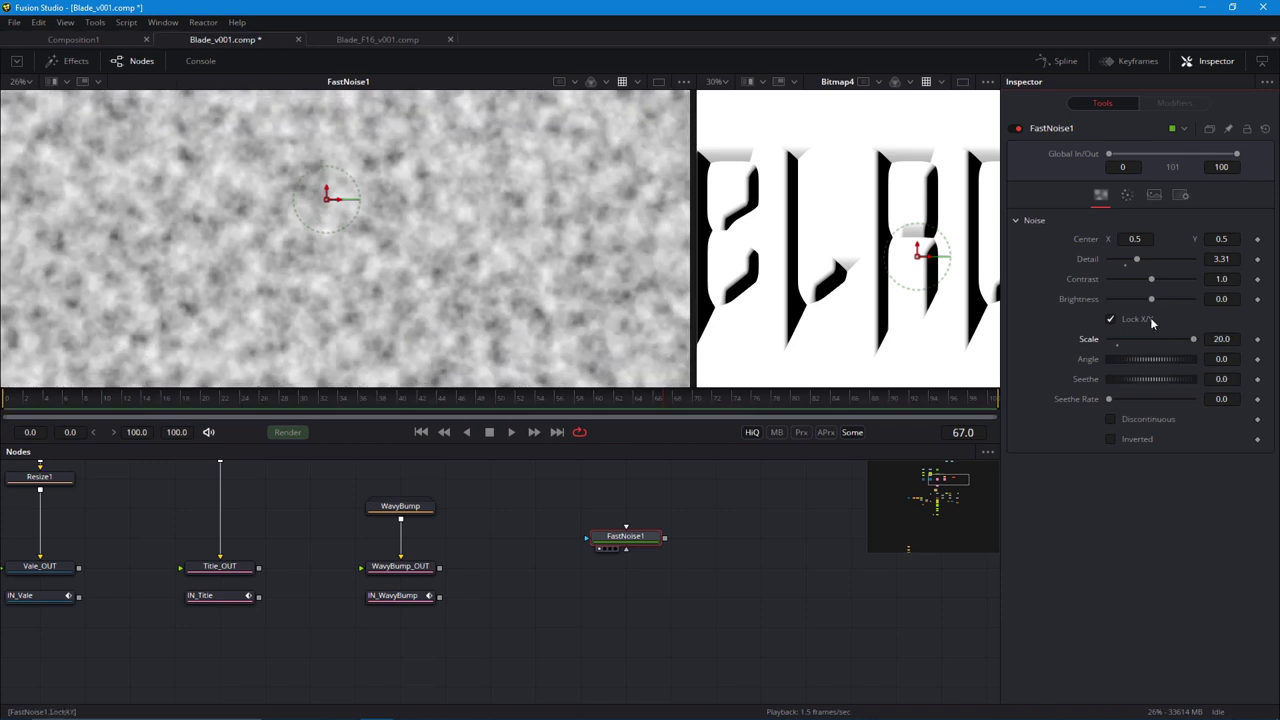
left_click_drag(1151, 279, 1158, 277)
Unlock FastNoise1's X/Y scale, set X scale 9.45, Y scale 4.25 and angle -52.2, and enable Discontinuous.
left_click(1110, 318)
mouse_move(1190, 339)
left_mouse_down()
mouse_move(1167, 339)
mouse_move(1126, 386)
left_mouse_up()
left_click_drag(1117, 359, 1124, 299)
left_click(1110, 439)
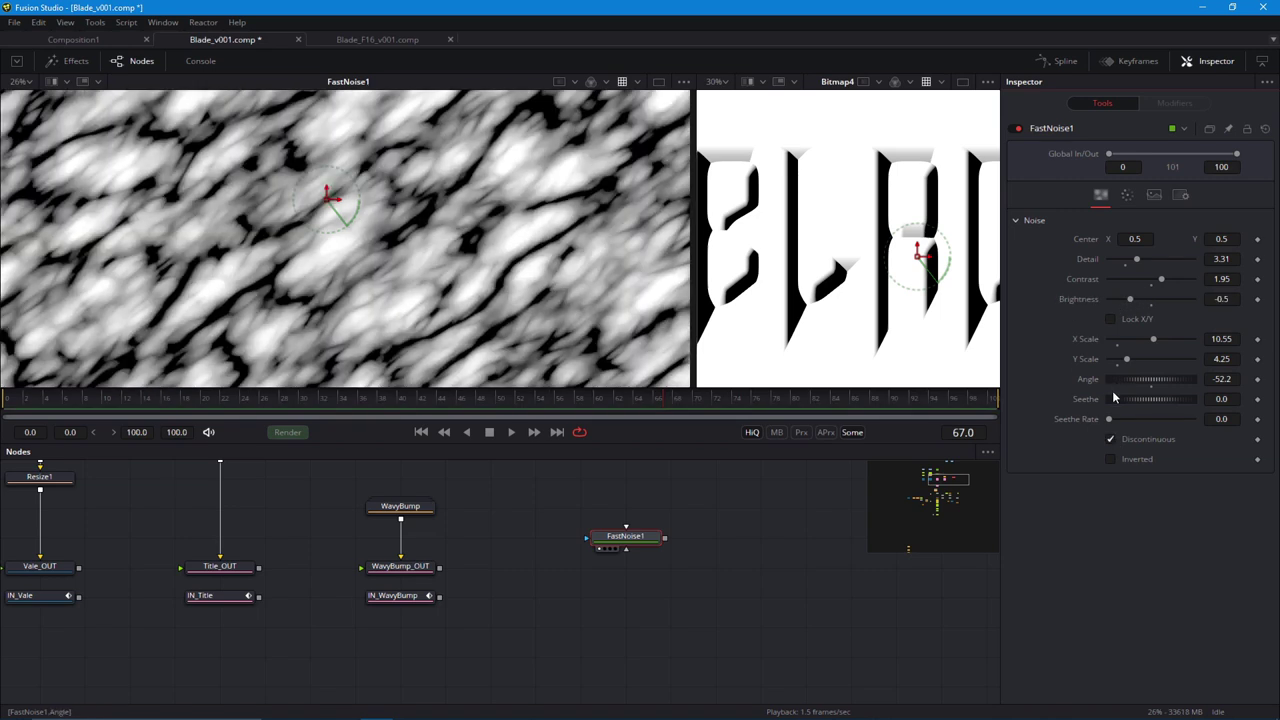
left_click_drag(1150, 344, 1148, 340)
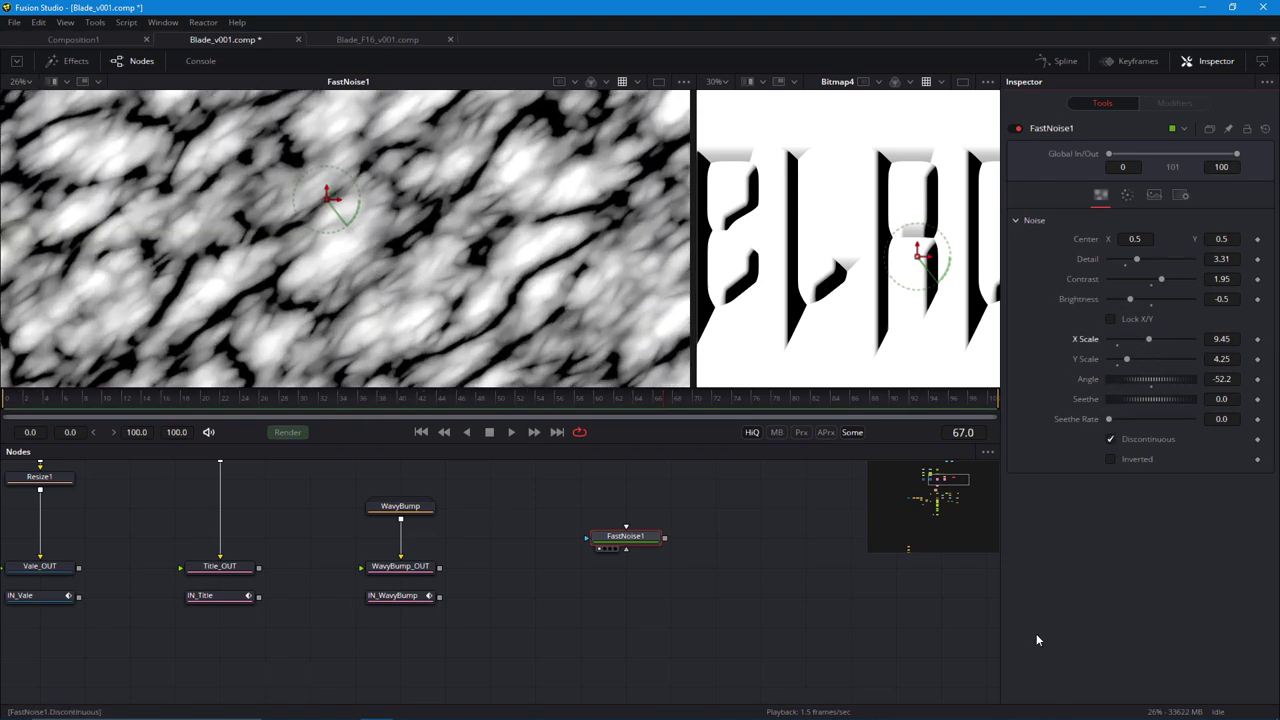
scroll(348, 160, "down", 2)
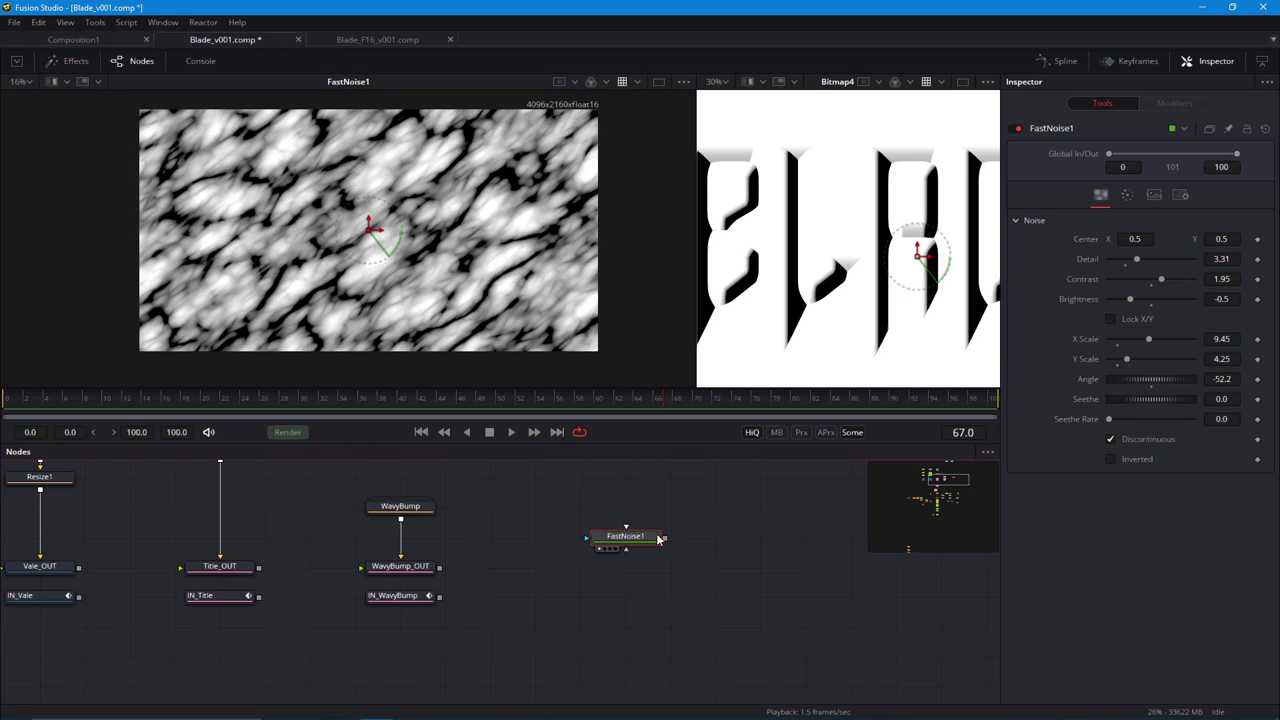
Move FastNoise1 aside, paste a copy of it, and reset the copy's angle to 0.
left_click_drag(637, 547, 727, 547)
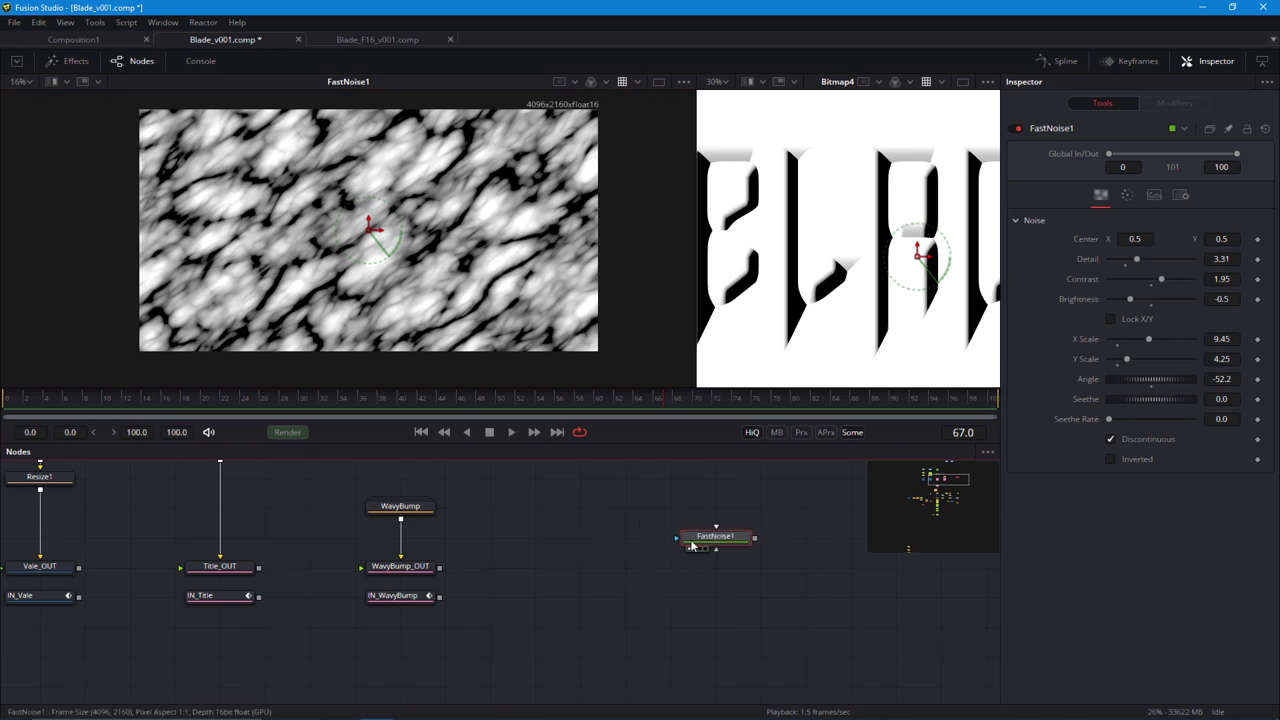
key("ctrl+v")
left_click(1151, 386)
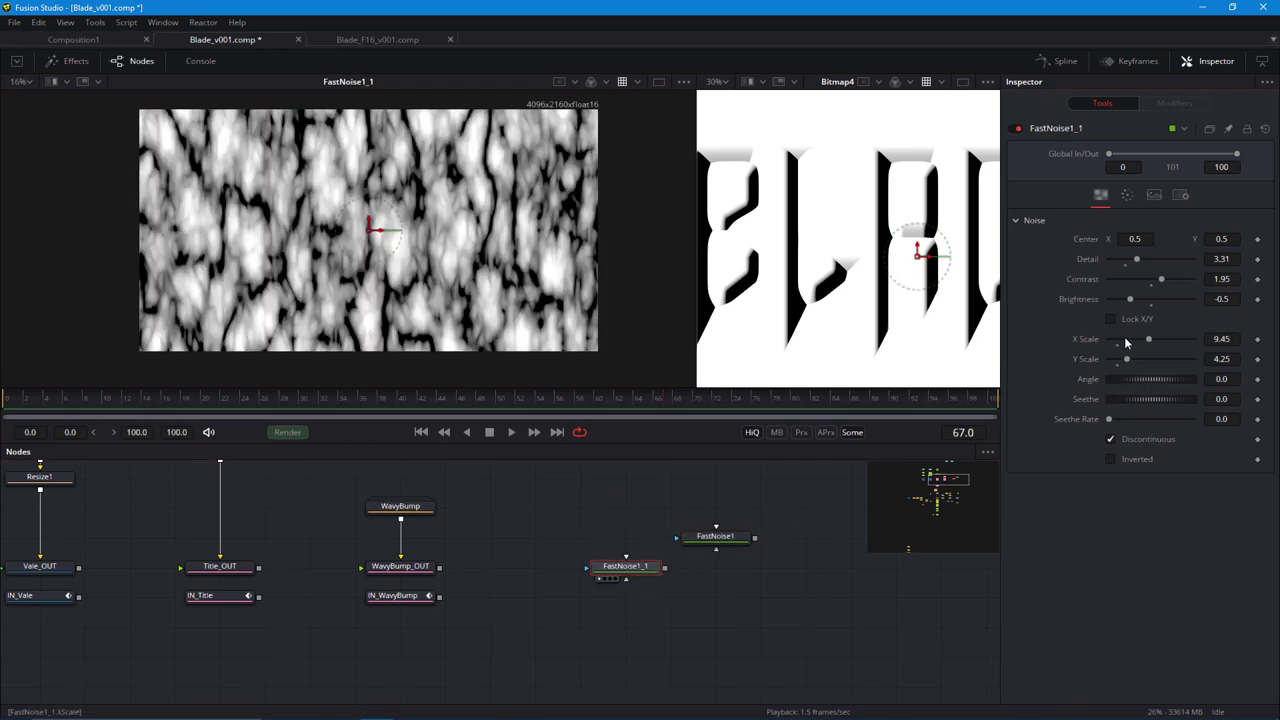
On the copied FastNoise1_1, lock X/Y, set the scale to 20, disable Discontinuous and enable Inverted, then place it beside FastNoise1.
left_click(1110, 319)
left_click_drag(1149, 339, 1193, 339)
left_click(1110, 439)
left_click(1110, 419)
left_click(1110, 419)
left_click(1110, 419)
left_click_drag(625, 566, 625, 536)
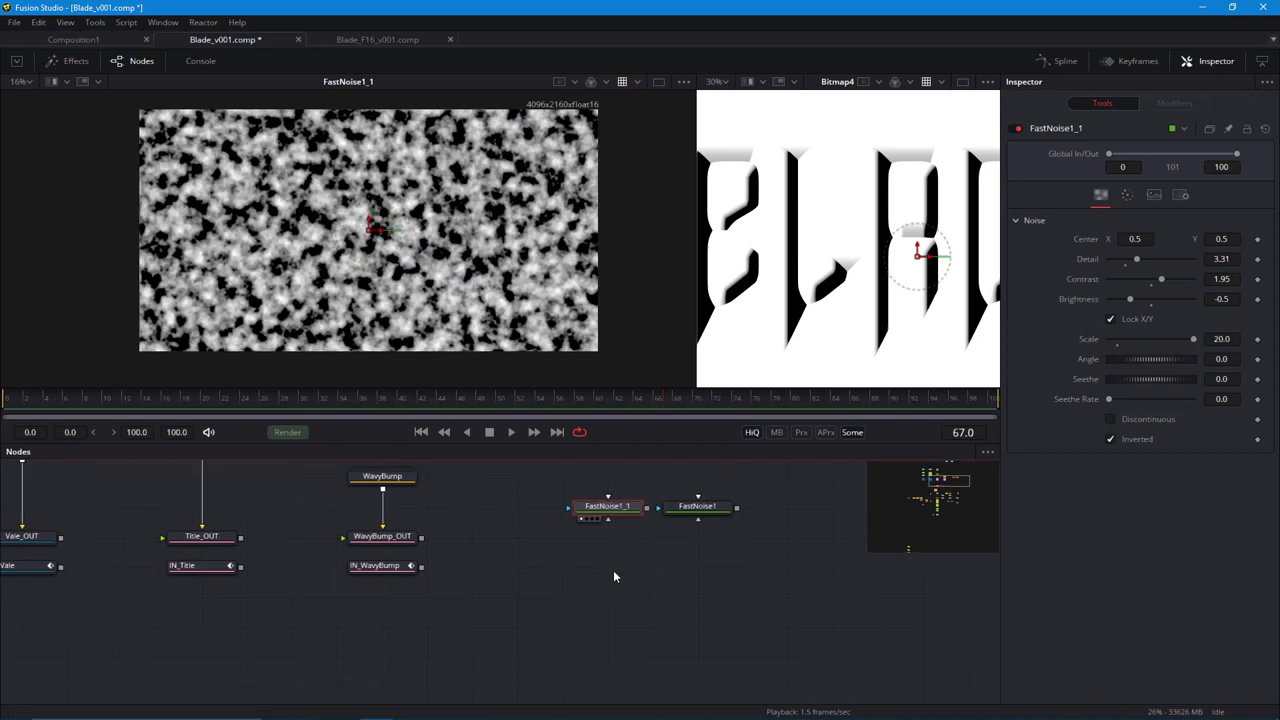
Add a Plasma node below the noise nodes.
key("shift+space")
type("fastplas")
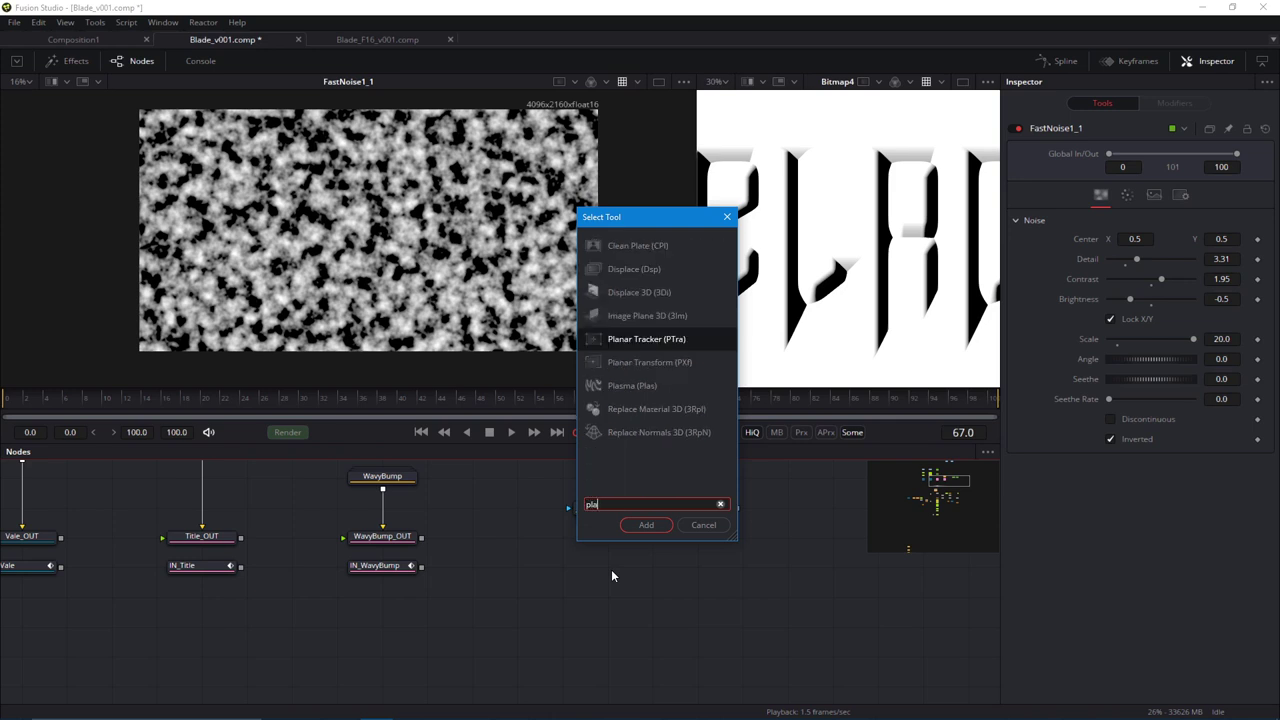
key("Return")
Add a 2D Displace node next to Plasma1.
key("shift+space")
type("dips")
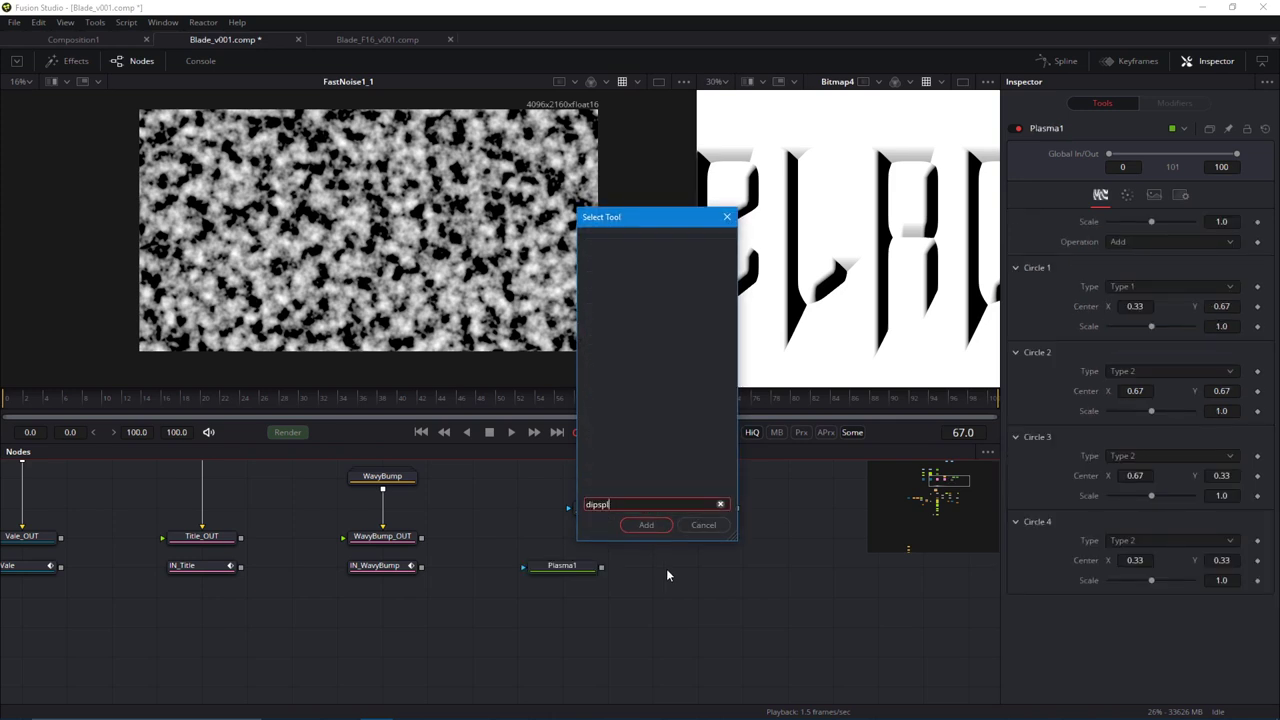
key("BackSpace")
type("s")
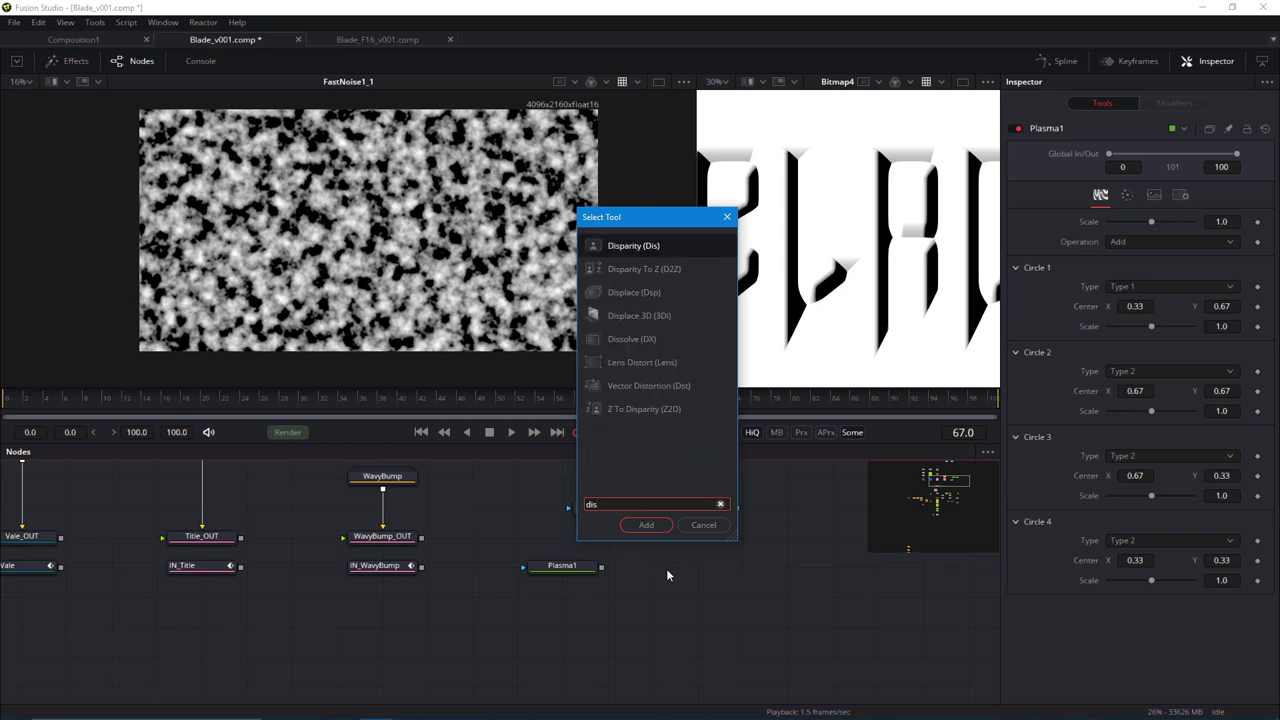
key("Down")
key("Down")
key("Down")
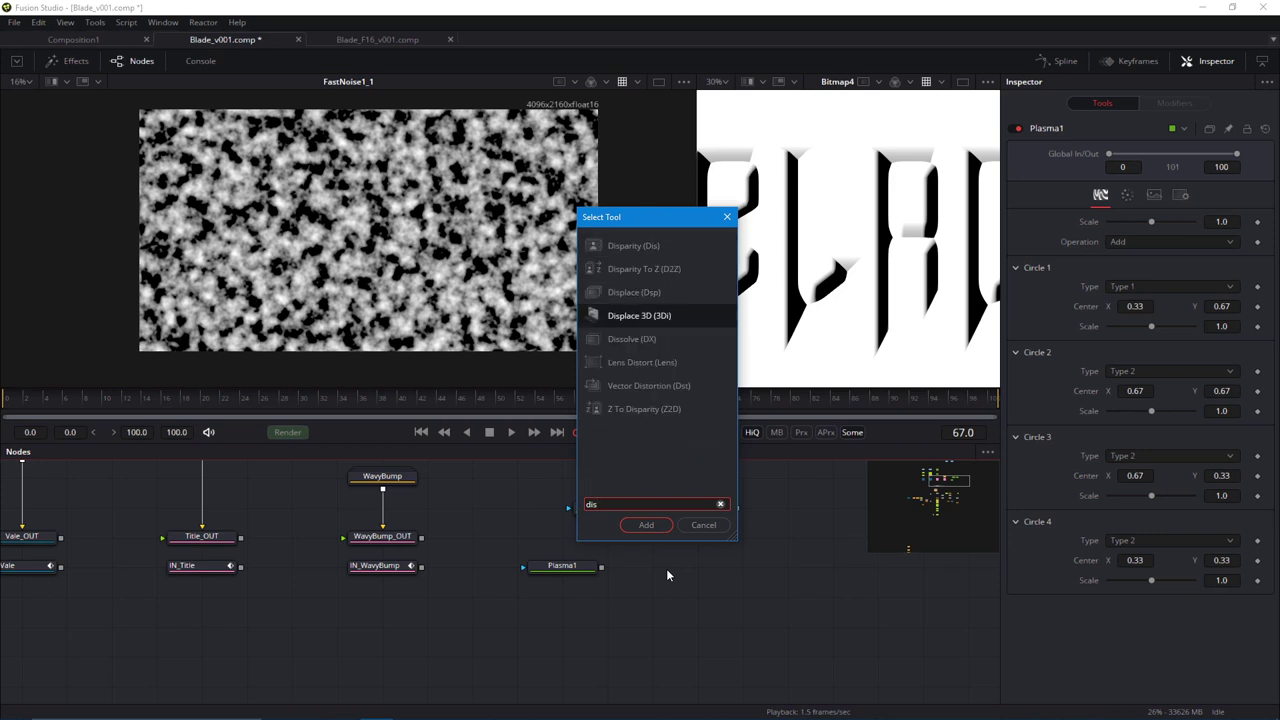
key("Up")
key("Return")
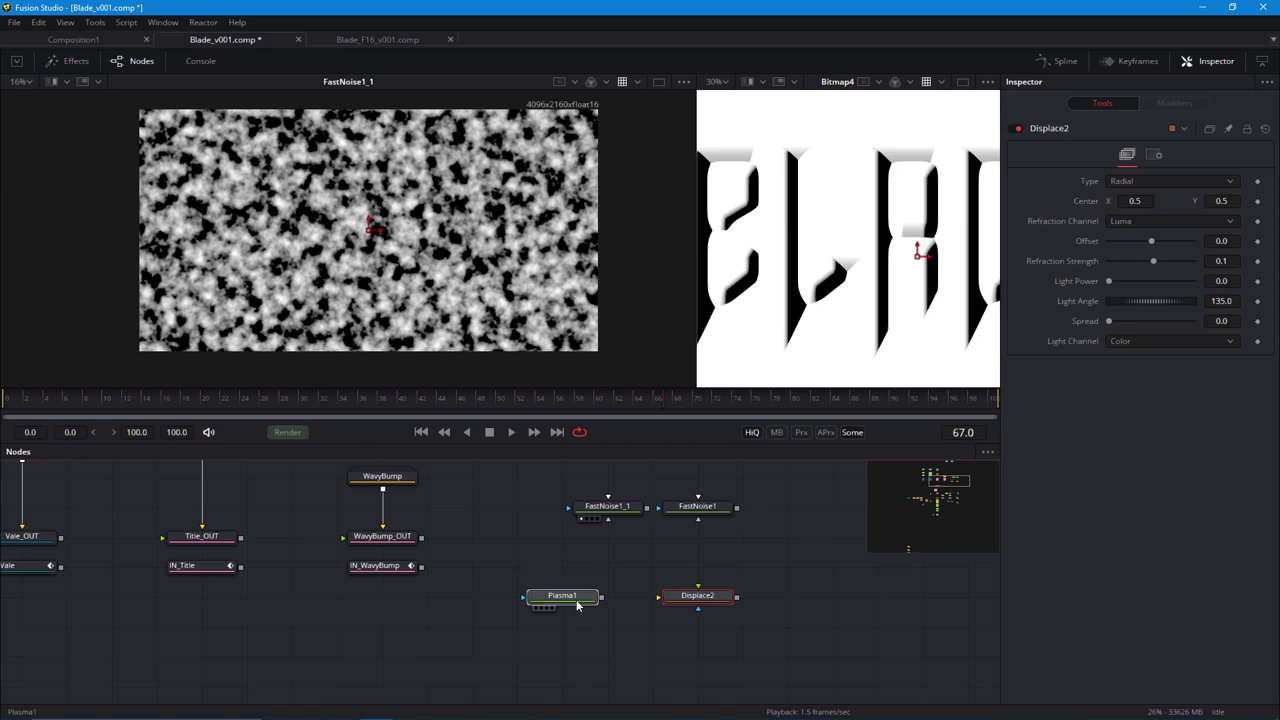
Arrange the nodes and connect FastNoise1_1 to Displace2 as the image and Plasma1 as its displacement map.
left_click(577, 603)
left_click_drag(674, 599, 629, 599)
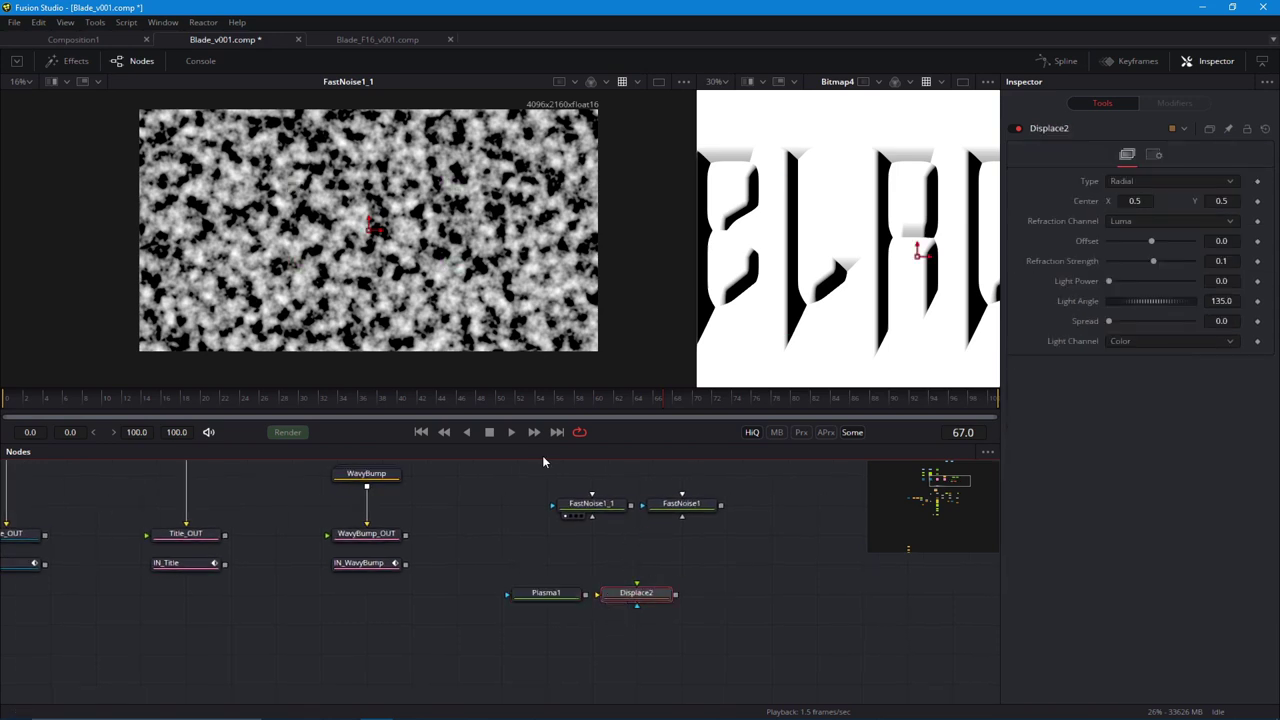
left_click_drag(671, 507, 761, 507)
left_click_drag(595, 508, 601, 600)
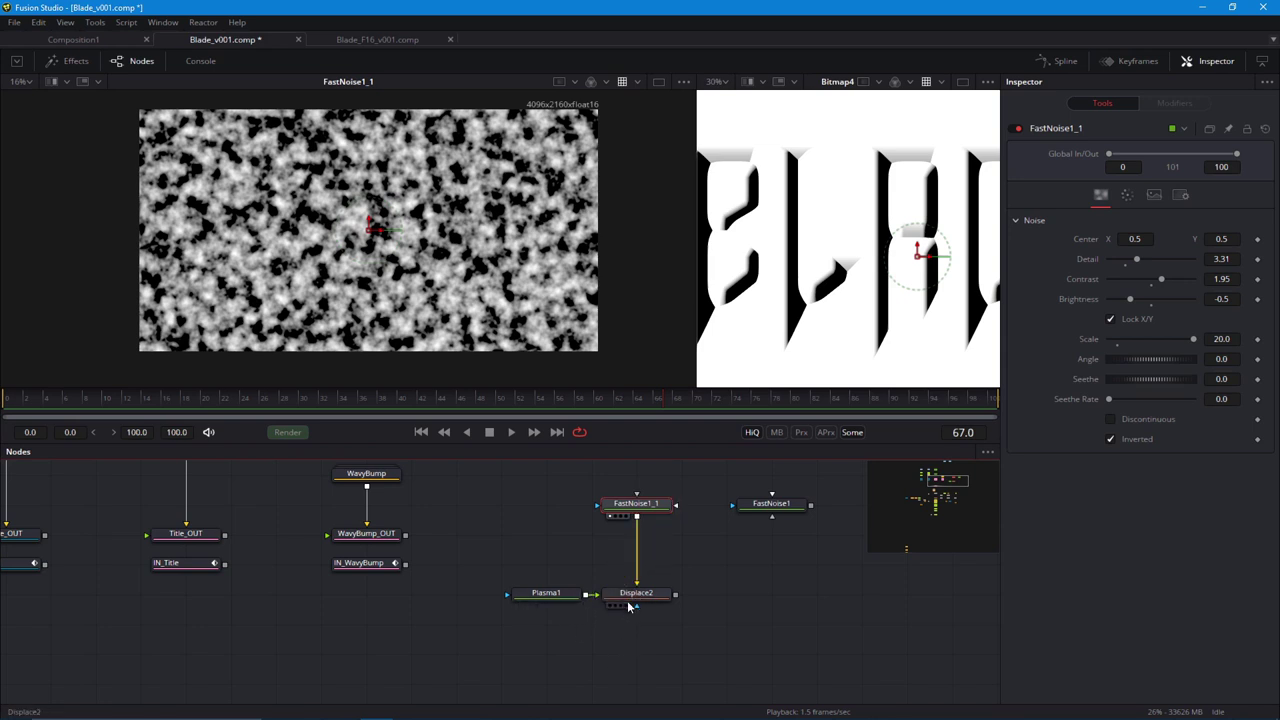
left_click(570, 597)
Set Displace2's type to XY.
left_click(645, 597)
left_click(1121, 181)
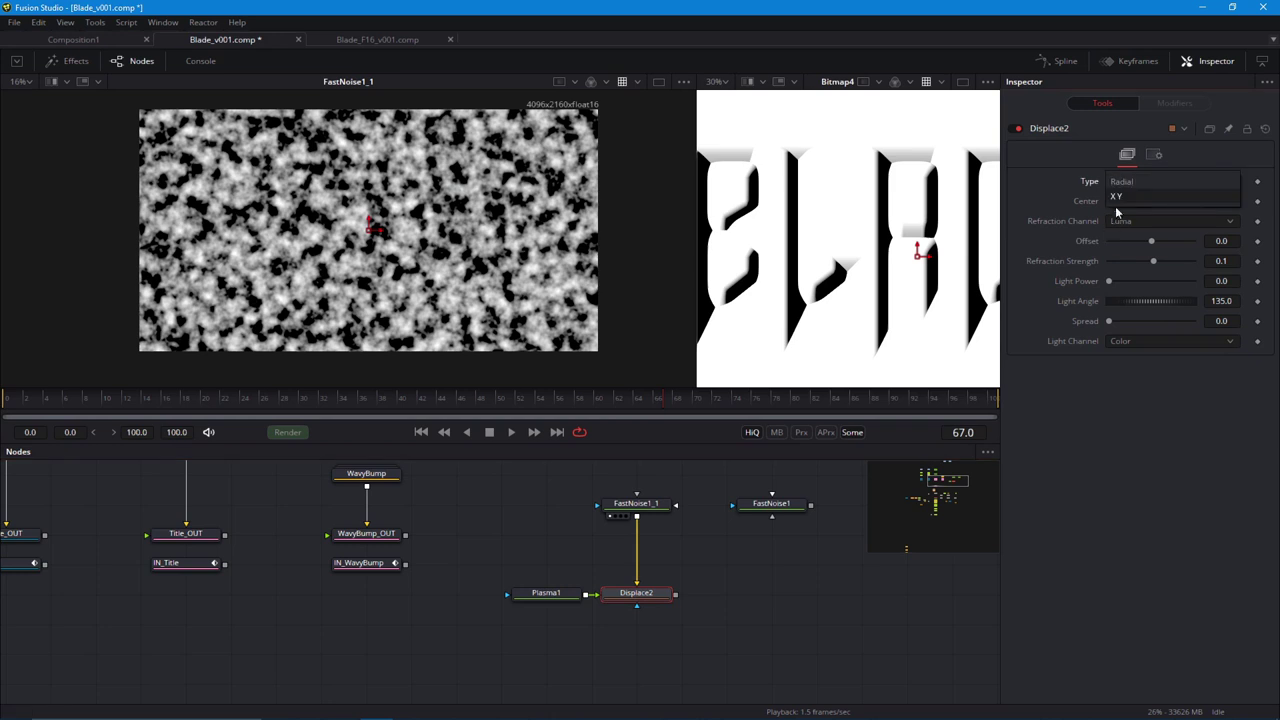
left_click(1119, 213)
View Plasma1 in the second viewer and examine its red, green and blue channels separately.
left_click_drag(544, 595, 790, 253)
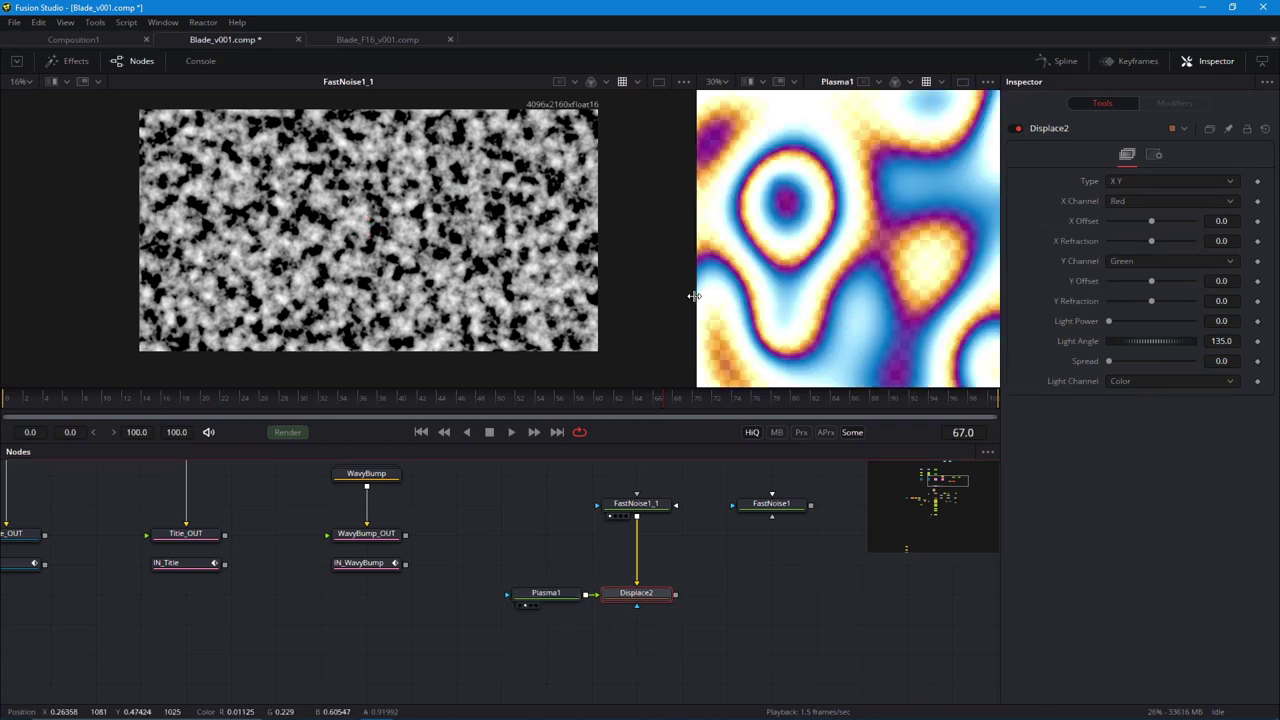
left_click_drag(695, 297, 507, 292)
scroll(605, 272, "down", 4)
scroll(645, 300, "up", 2)
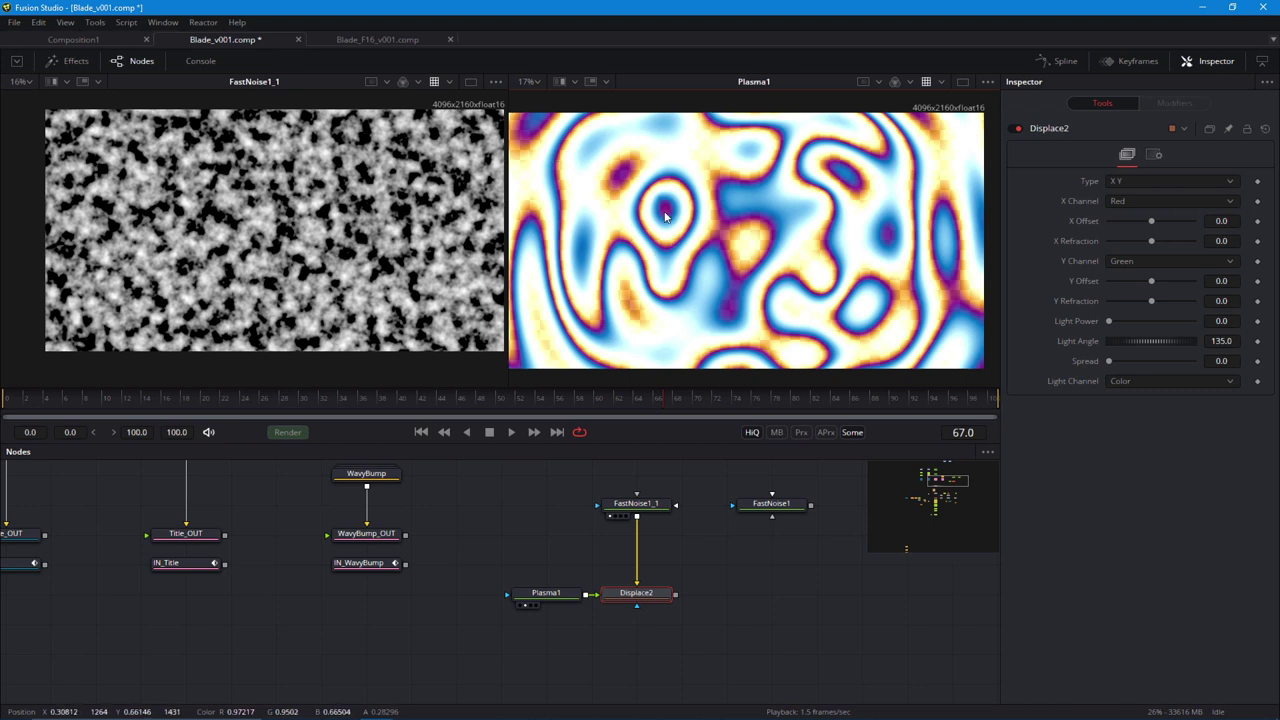
scroll(670, 184, "up", 1)
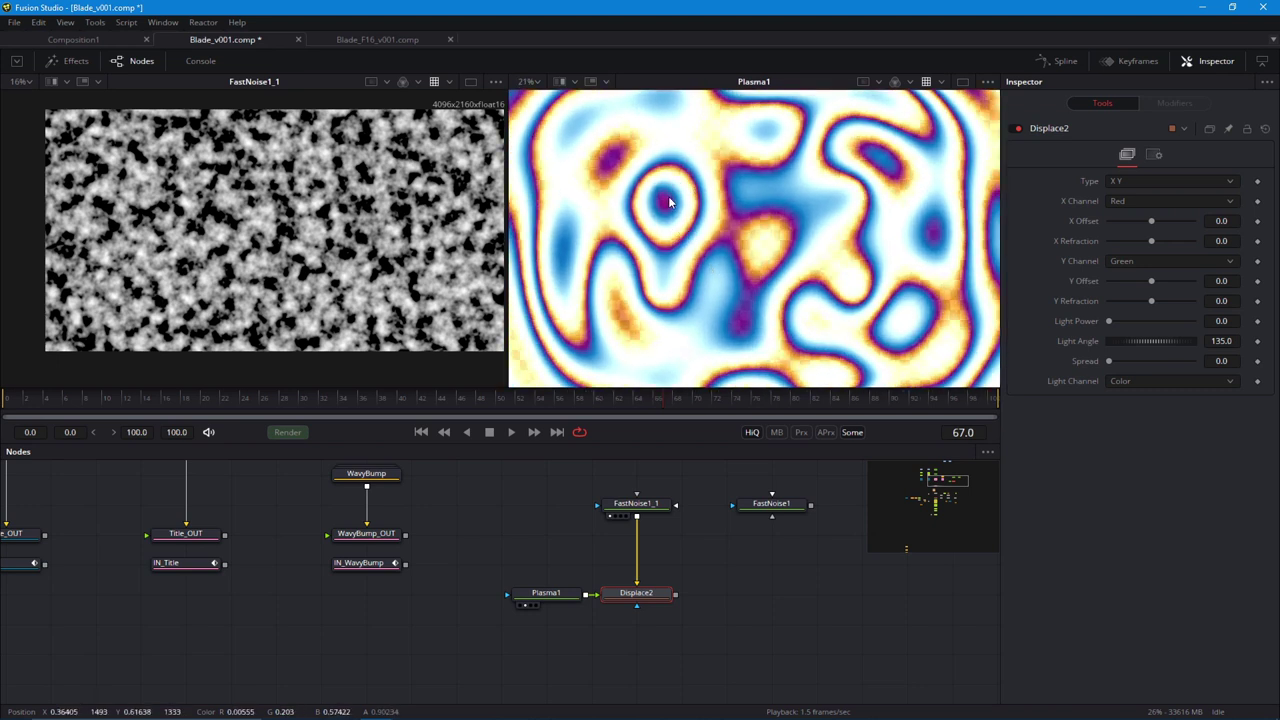
key("r")
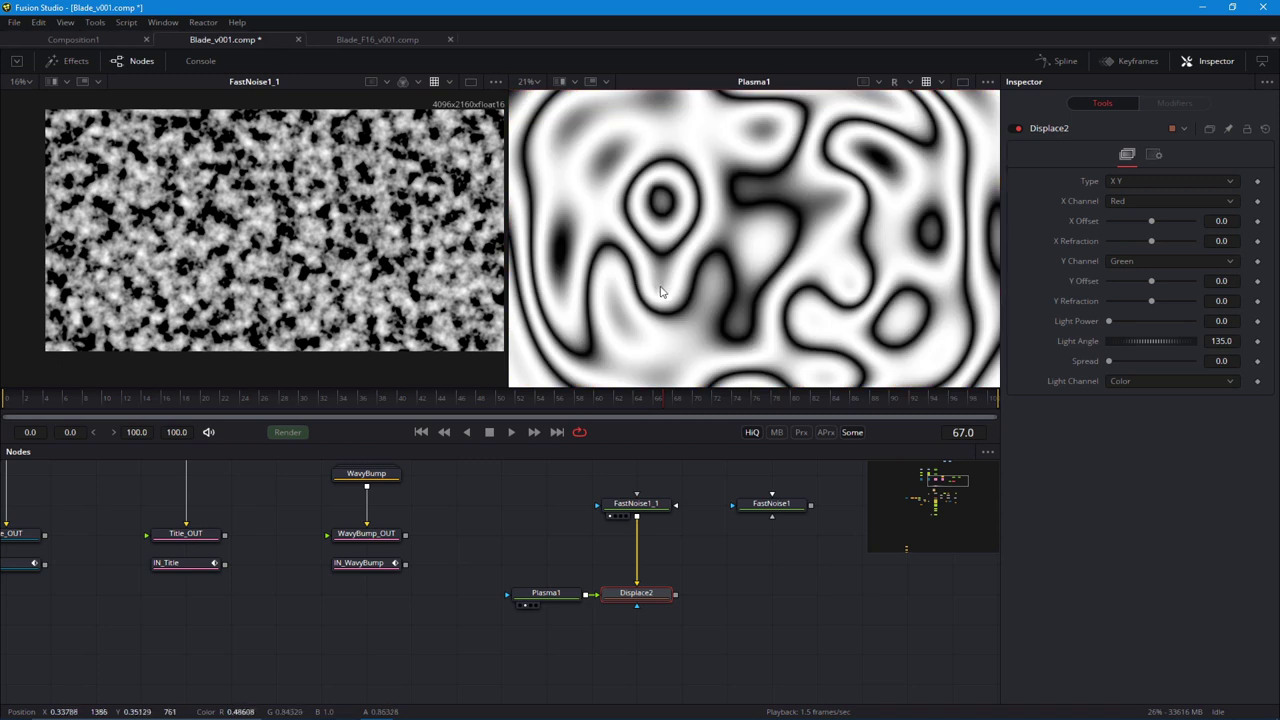
key("g")
key("b")
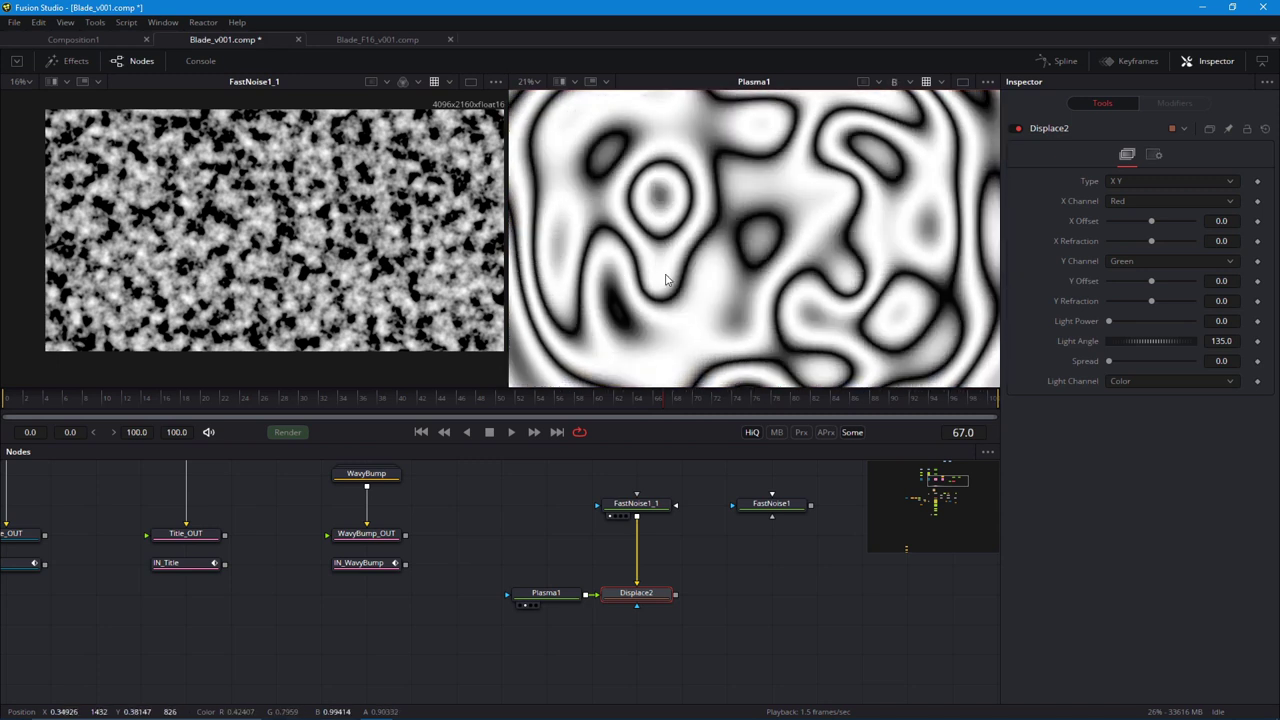
key("c")
View Displace2 in the first viewer and set its X and Y refraction to 0.1.
key("1")
scroll(373, 370, "down", 2)
left_click_drag(550, 593, 505, 593)
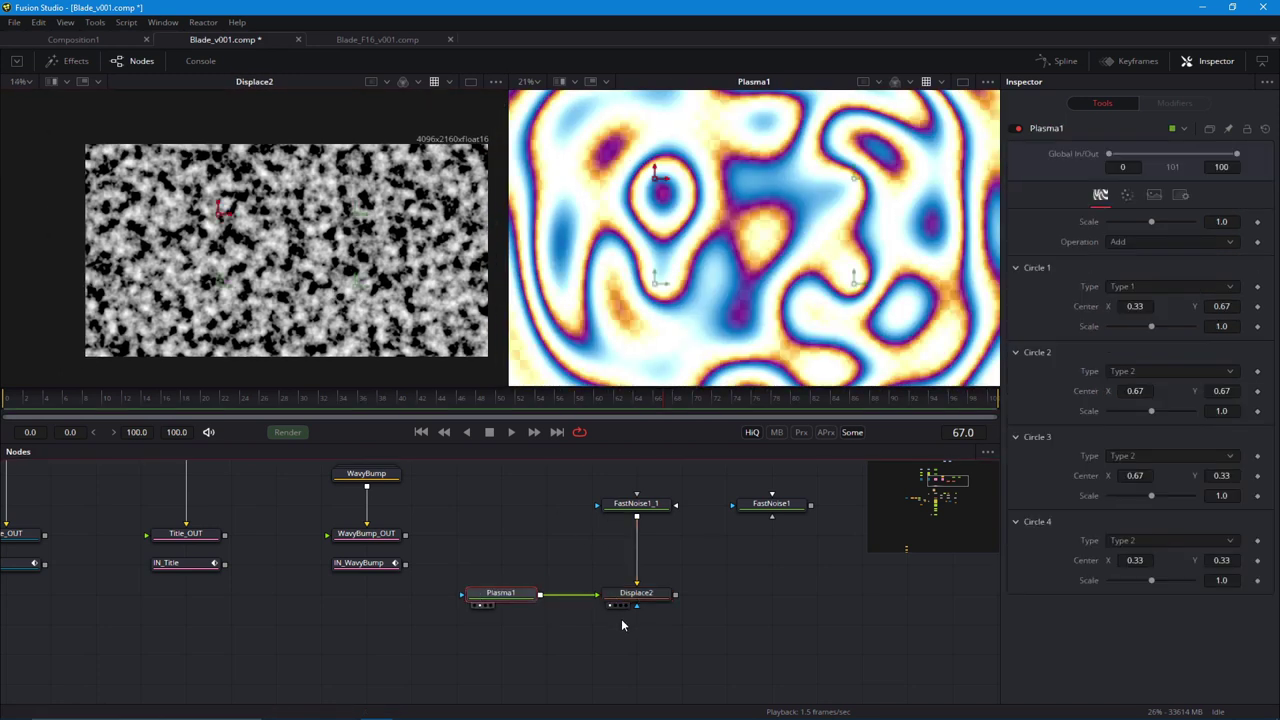
key("ctrl+z")
left_click(632, 598)
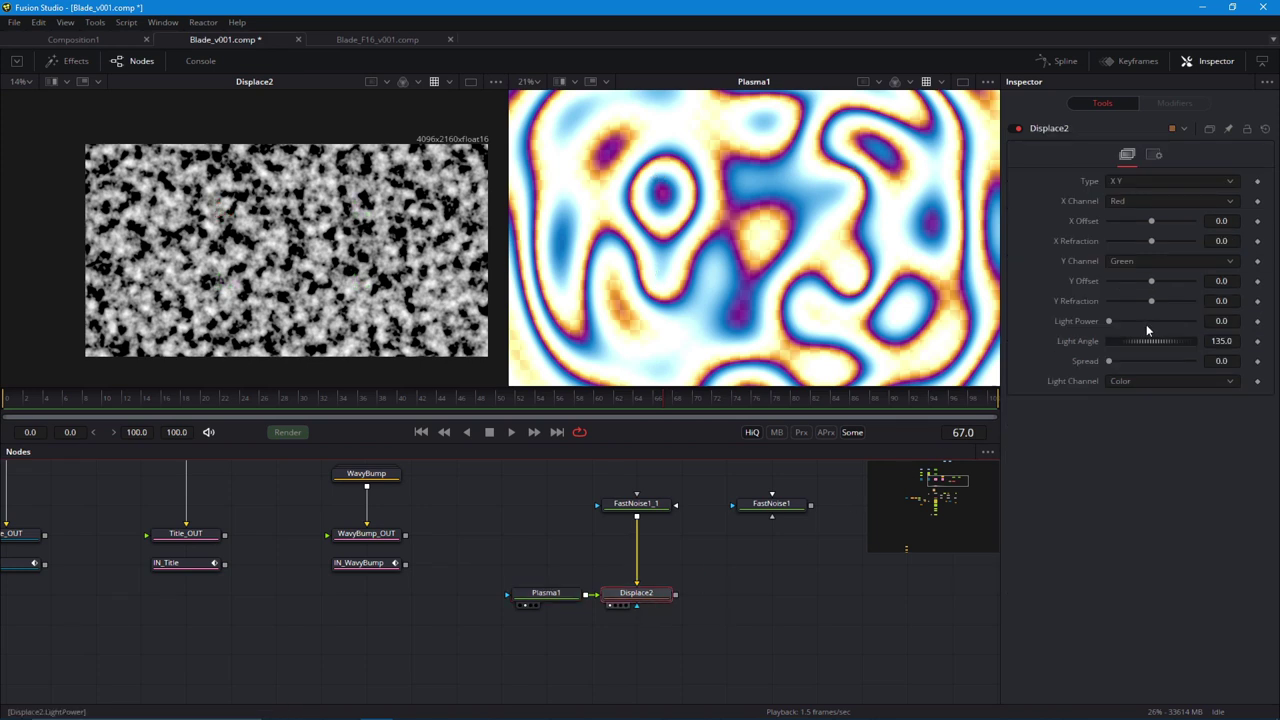
left_click_drag(1155, 303, 1202, 313)
left_click_drag(1155, 250, 1201, 252)
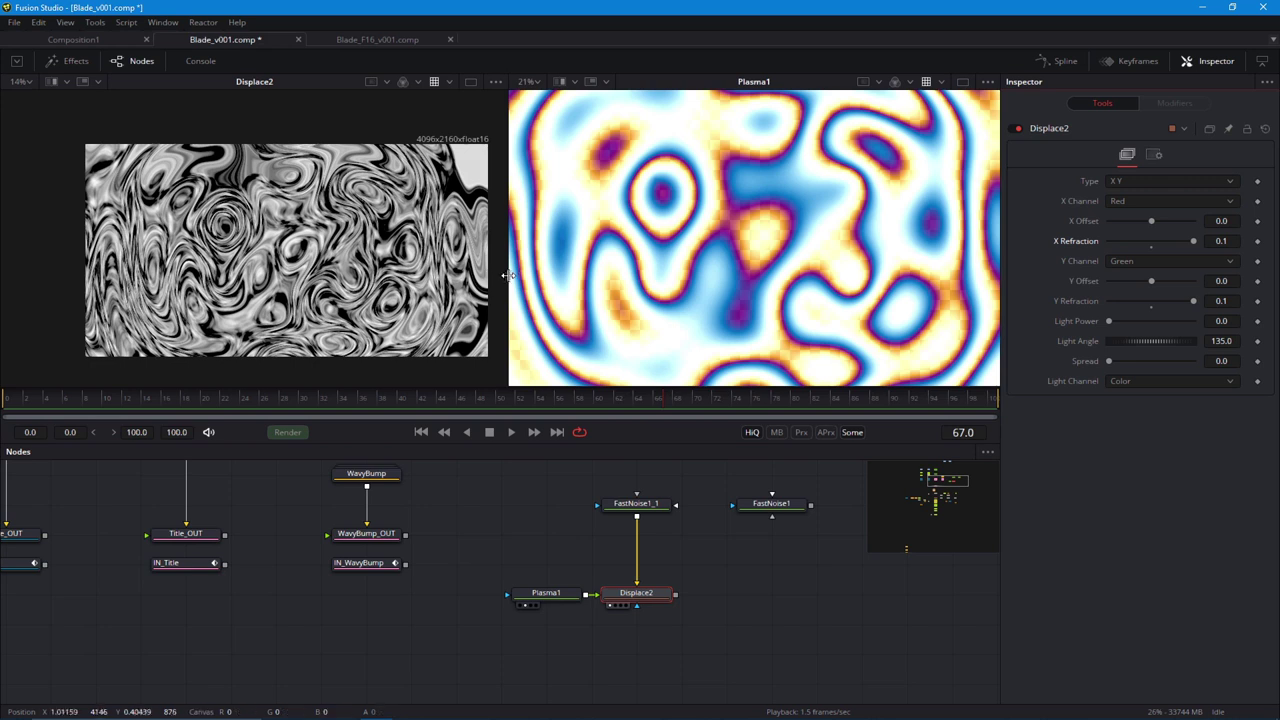
Enlarge the Displace2 viewer and adjust the node's Y and X offsets while checking the swirled noise.
left_click_drag(508, 275, 651, 275)
scroll(358, 325, "up", 2)
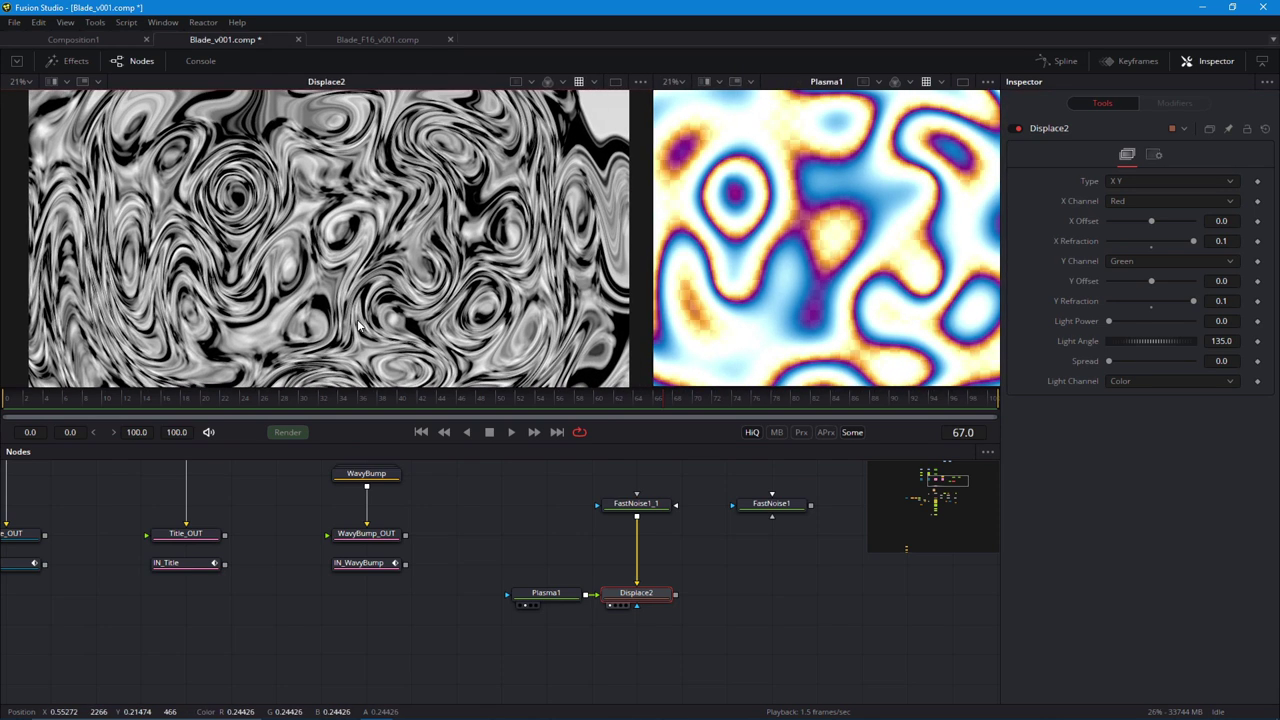
scroll(352, 287, "up", 1)
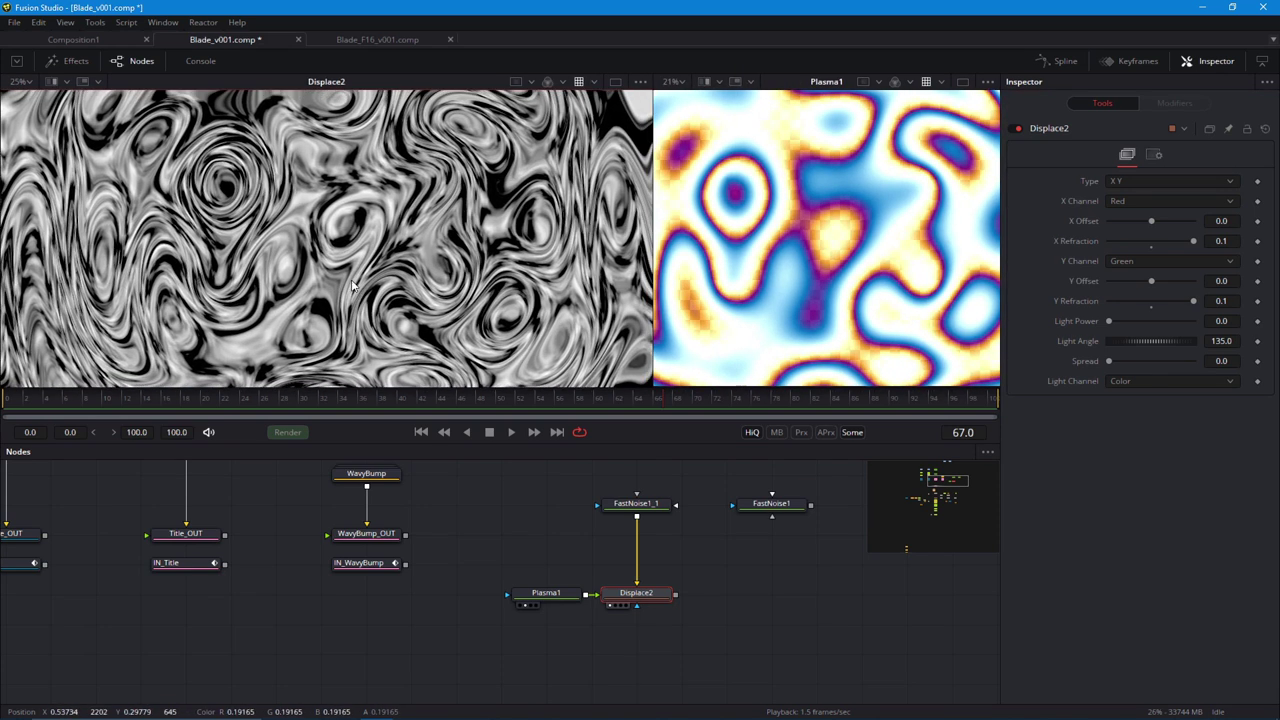
scroll(352, 287, "down", 1)
left_click_drag(536, 558, 475, 568)
scroll(385, 253, "down", 2)
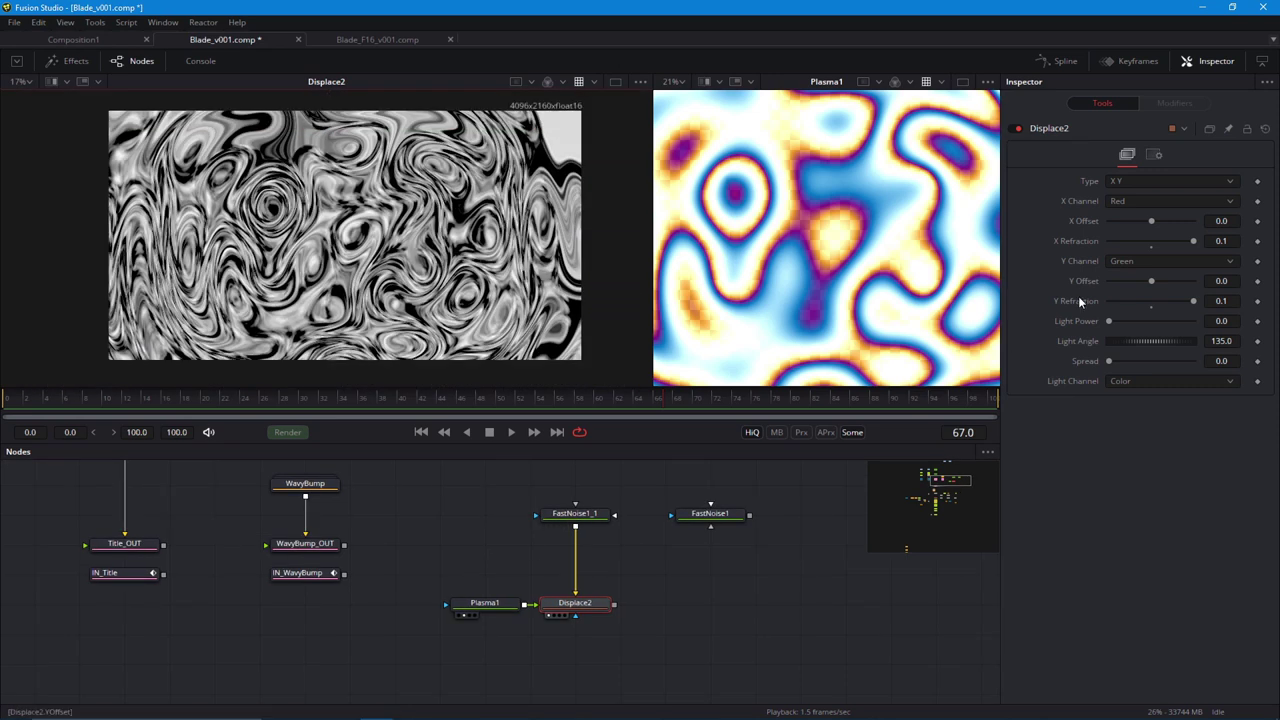
left_click_drag(1149, 281, 1140, 283)
mouse_move(1140, 220)
left_mouse_down()
mouse_move(1168, 228)
mouse_move(1101, 236)
mouse_move(1125, 236)
left_mouse_up()
scroll(400, 268, "up", 2)
Move Plasma1's Circle 1 center to about 0.896, 0.121, Circle 3's X center to about 0.741, and set Circle 3's type to None.
left_click(498, 606)
scroll(291, 302, "down", 2)
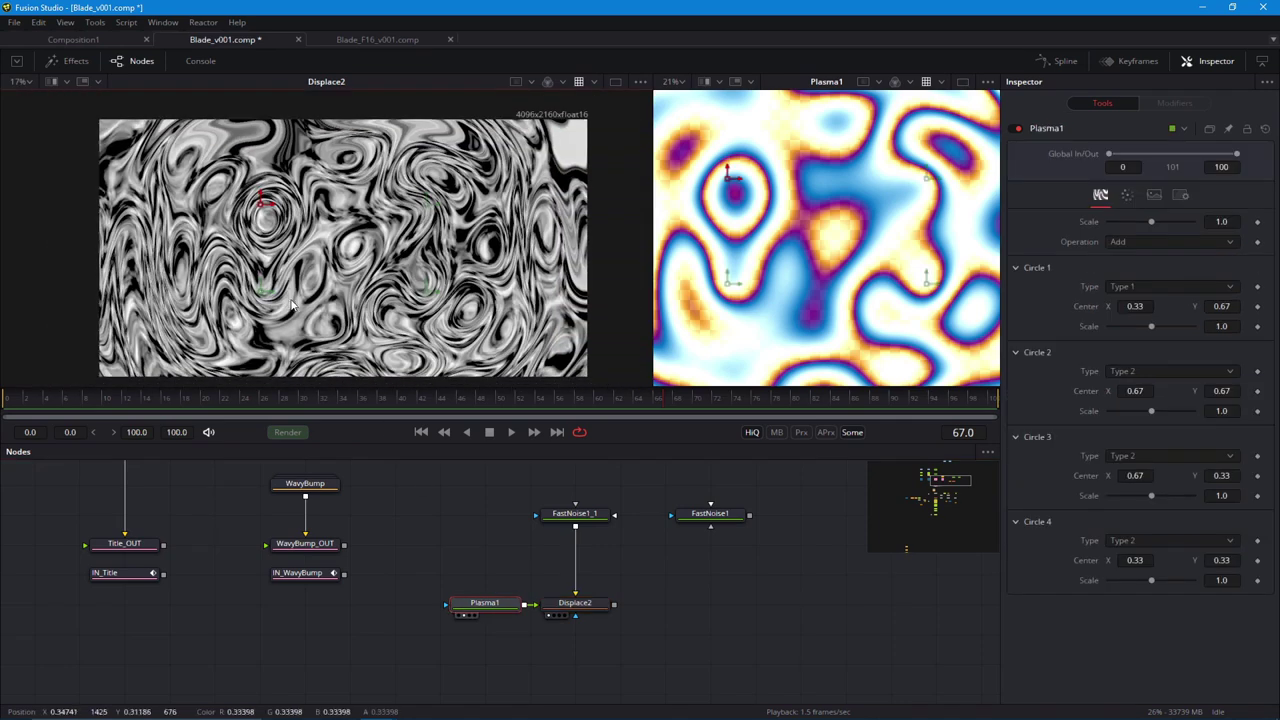
left_click_drag(263, 200, 537, 345)
left_click_drag(427, 292, 461, 292)
left_click(1139, 457)
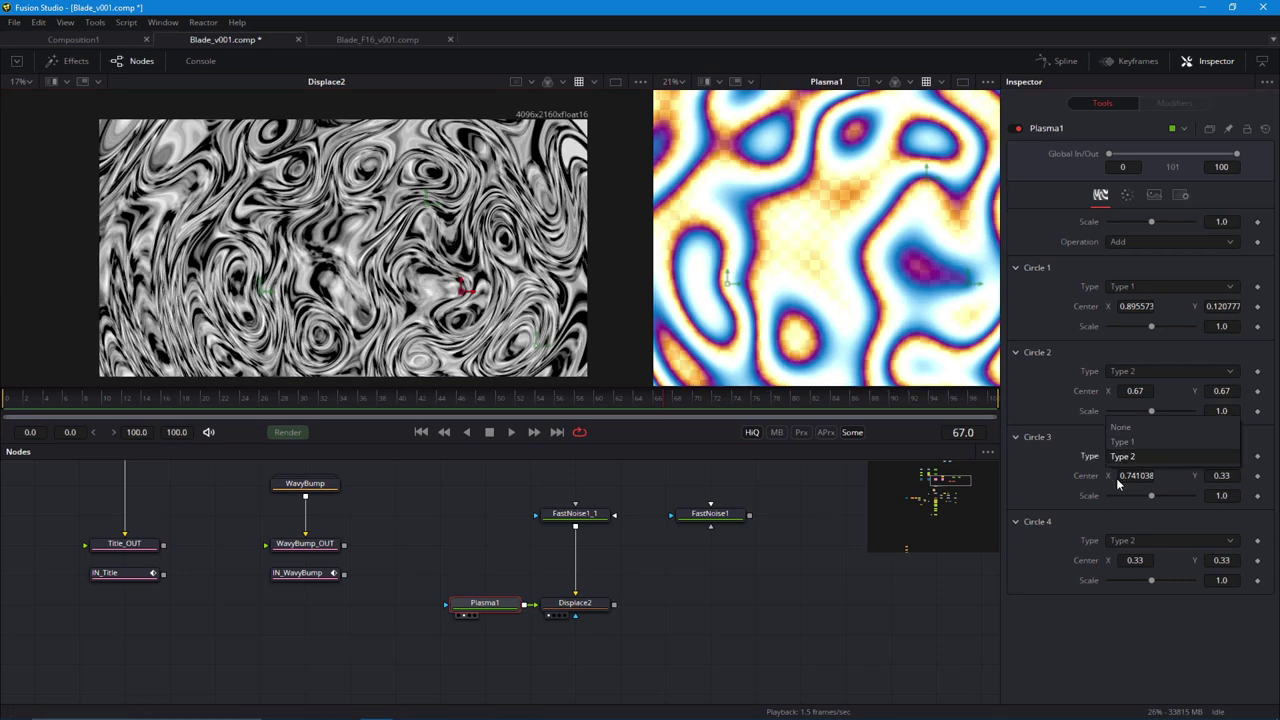
left_click(1120, 428)
Fine-tune Plasma1's Circle 1 center to about 0.898, 0.126 and set the overall scale to 0.813 and Circle 1's scale to 0.72.
left_click_drag(537, 345, 640, 378)
left_click_drag(1151, 221, 1141, 224)
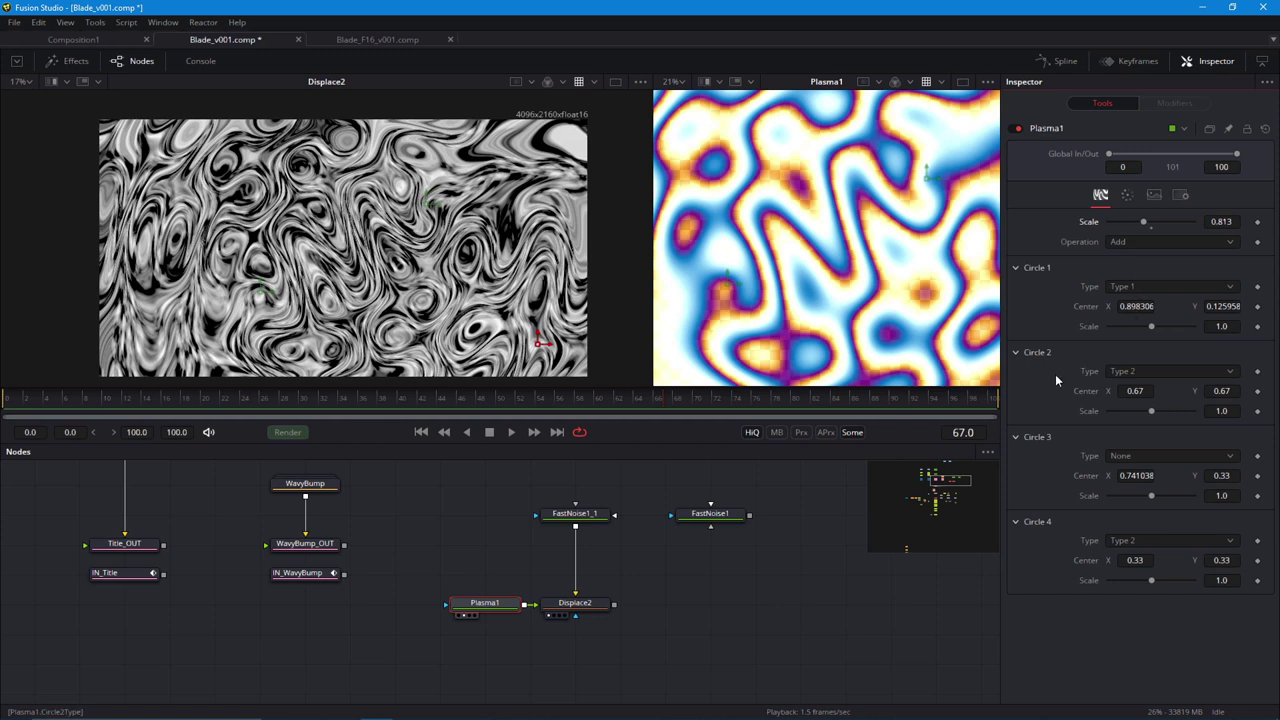
left_click_drag(1150, 328, 1138, 326)
Merge Displace2 with FastNoise1 and show the resulting merge in the first viewer.
scroll(591, 616, "up", 3)
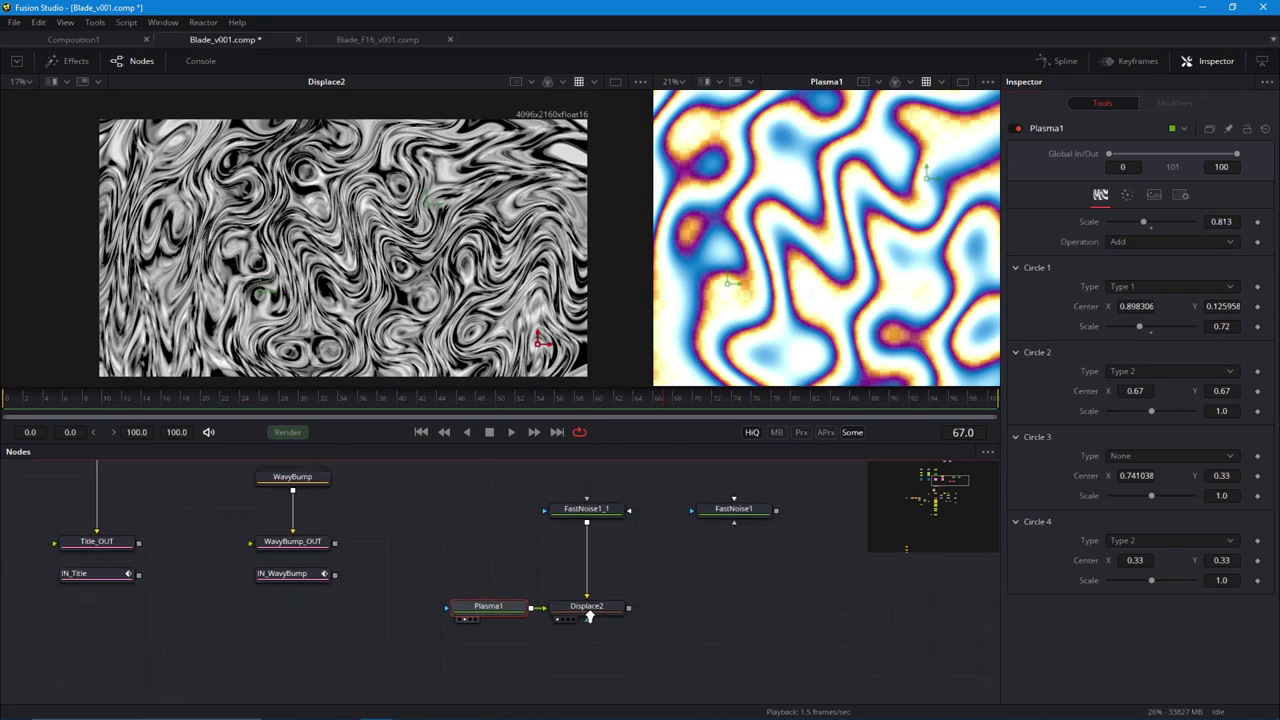
left_click_drag(719, 520, 601, 521)
left_click(614, 514)
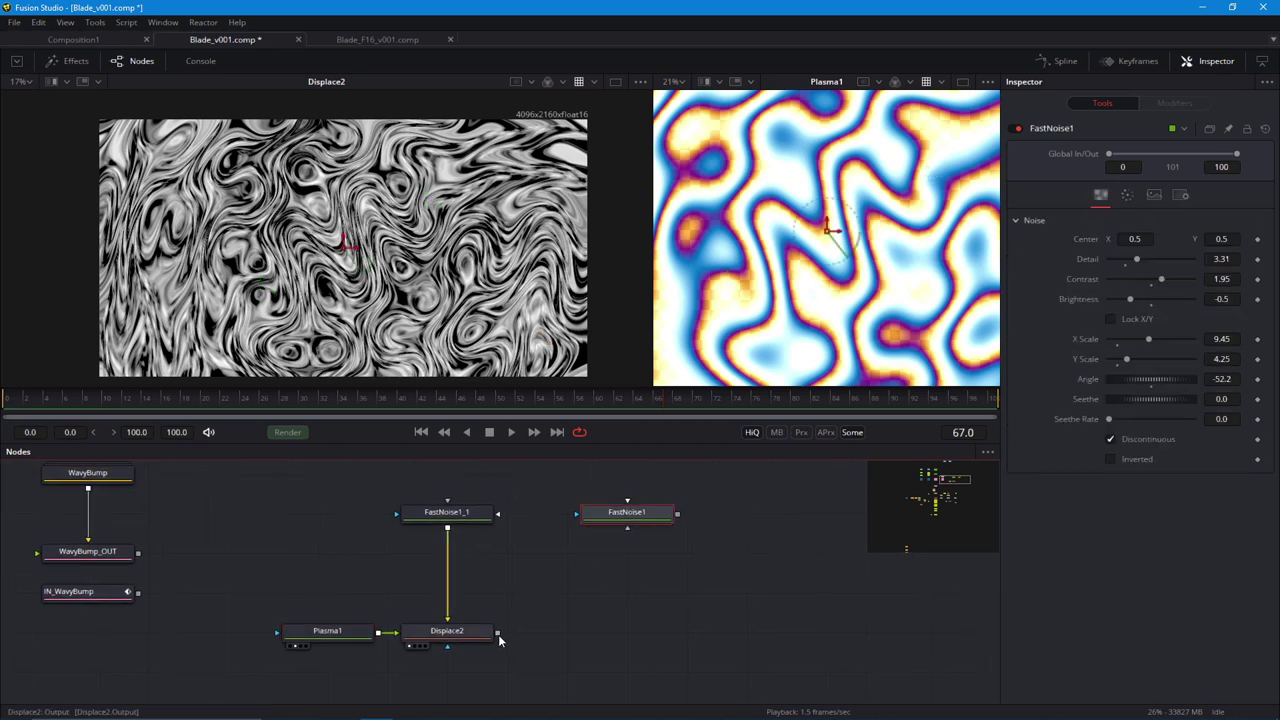
left_click_drag(497, 632, 677, 512)
key("1")
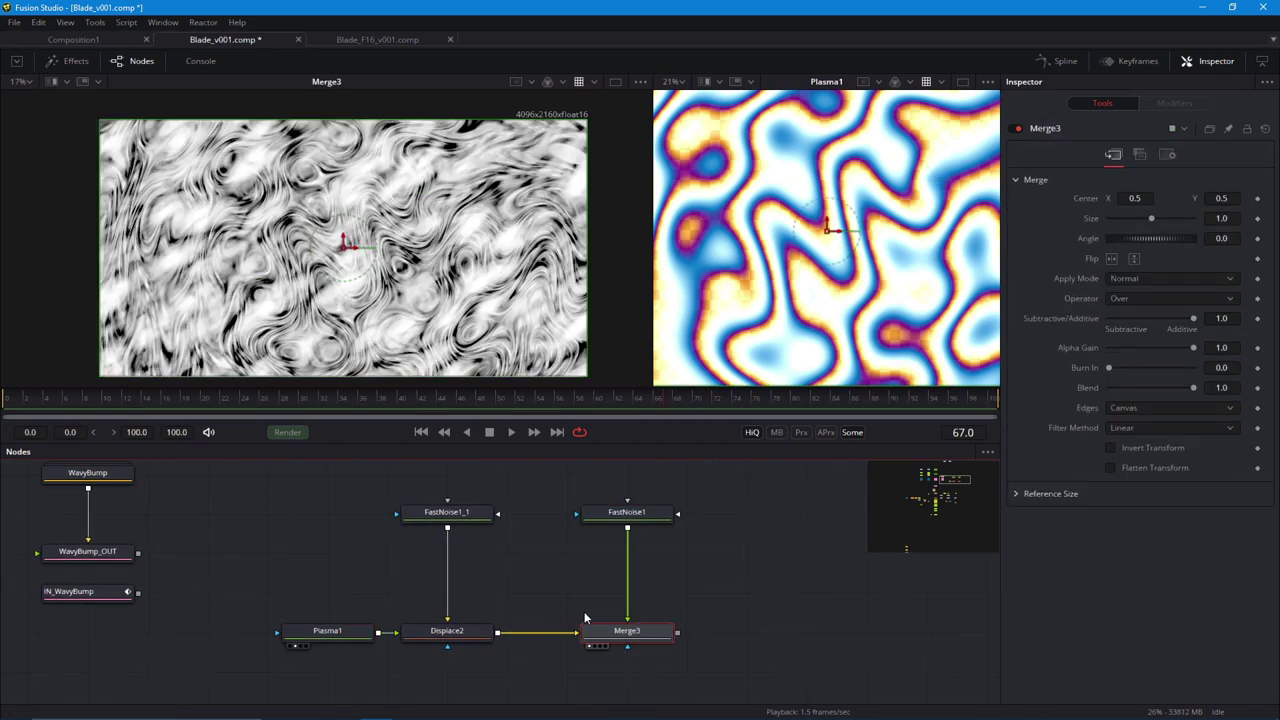
Set Merge3's blend to about 0.4, comparing its result with Displace2 in the first viewer.
left_click_drag(1193, 388, 1138, 393)
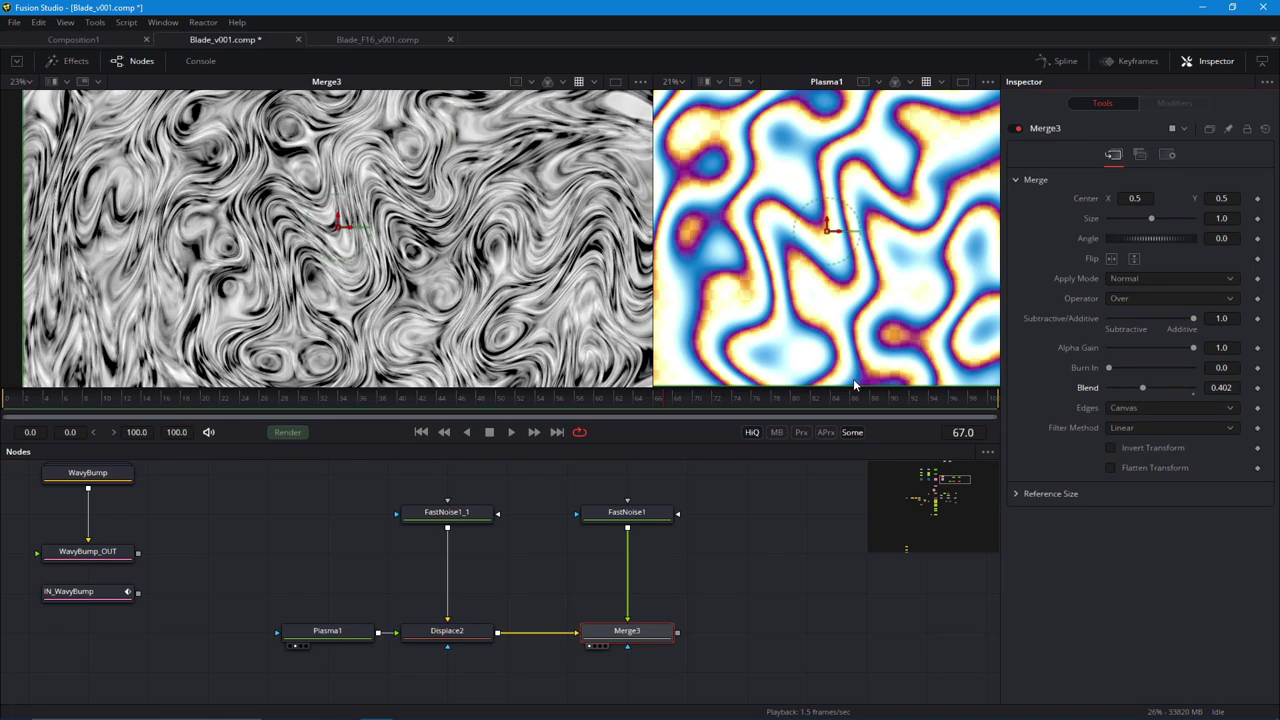
left_click_drag(446, 631, 236, 215)
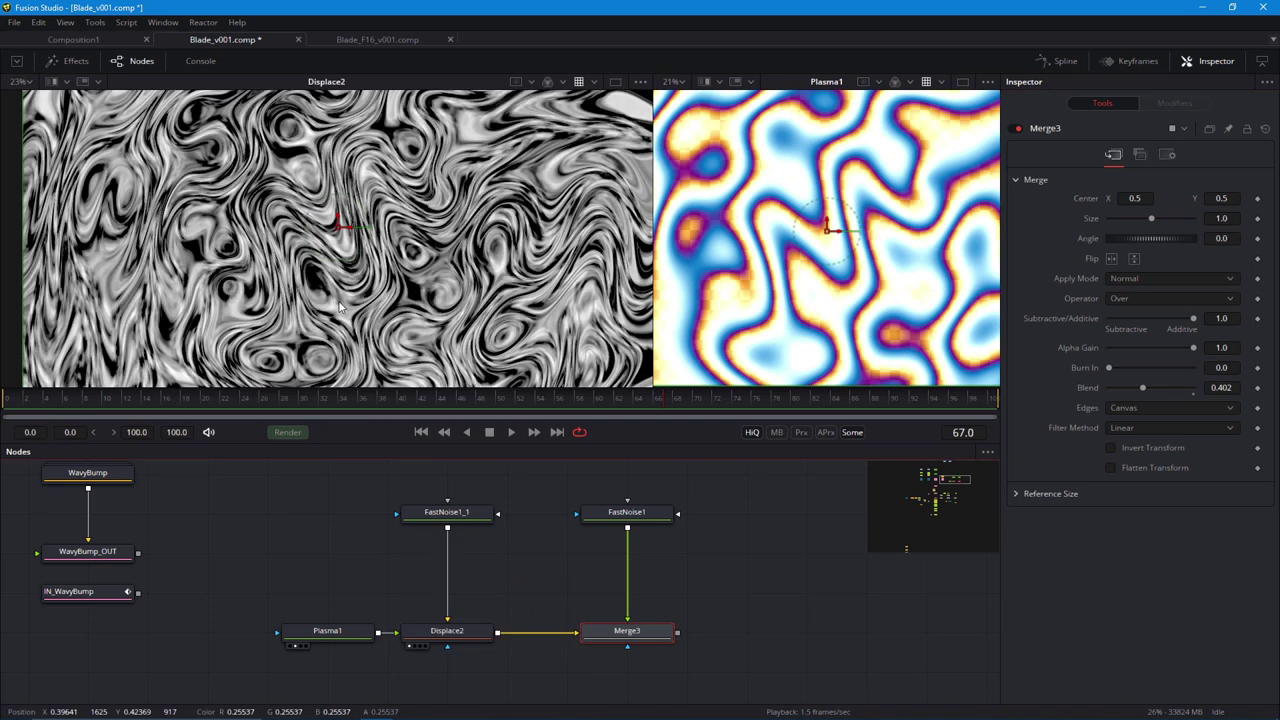
key("1")
left_click_drag(1143, 388, 1145, 389)
Duplicate Plasma1 as a separate node and paste a copy of Displace2 directly after Merge3.
left_click(610, 515)
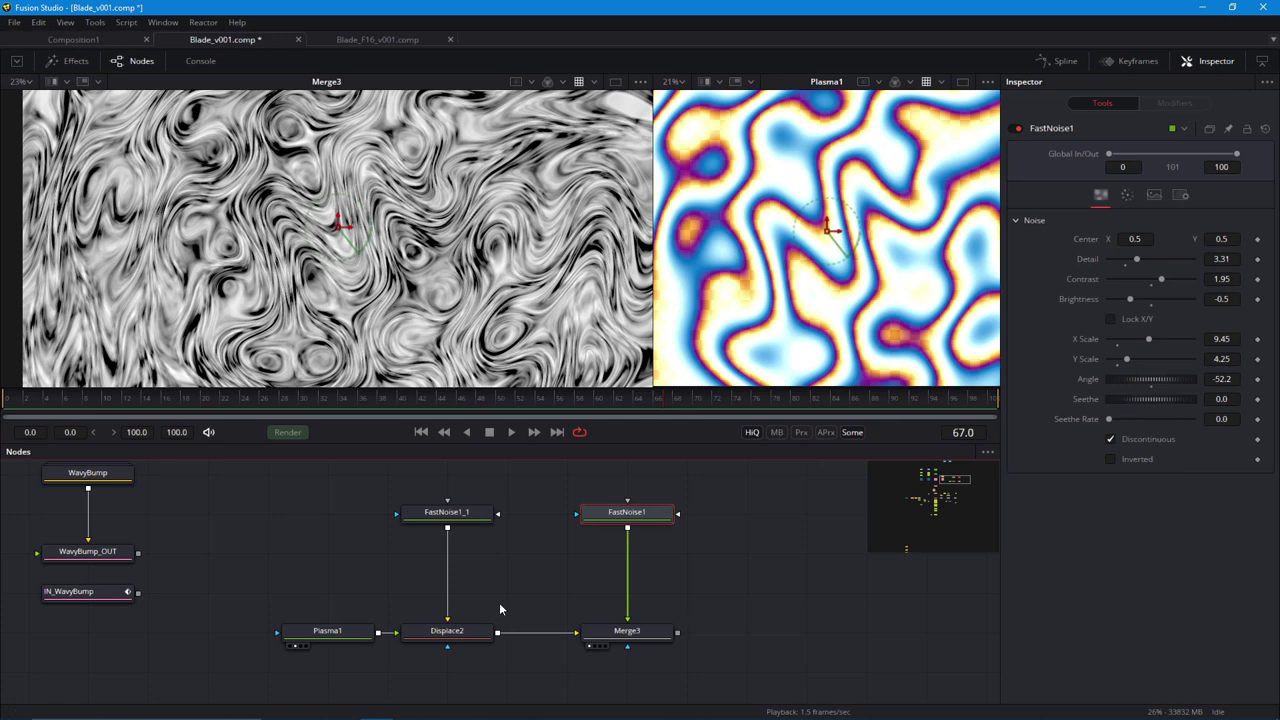
scroll(500, 608, "down", 2)
left_click(352, 587)
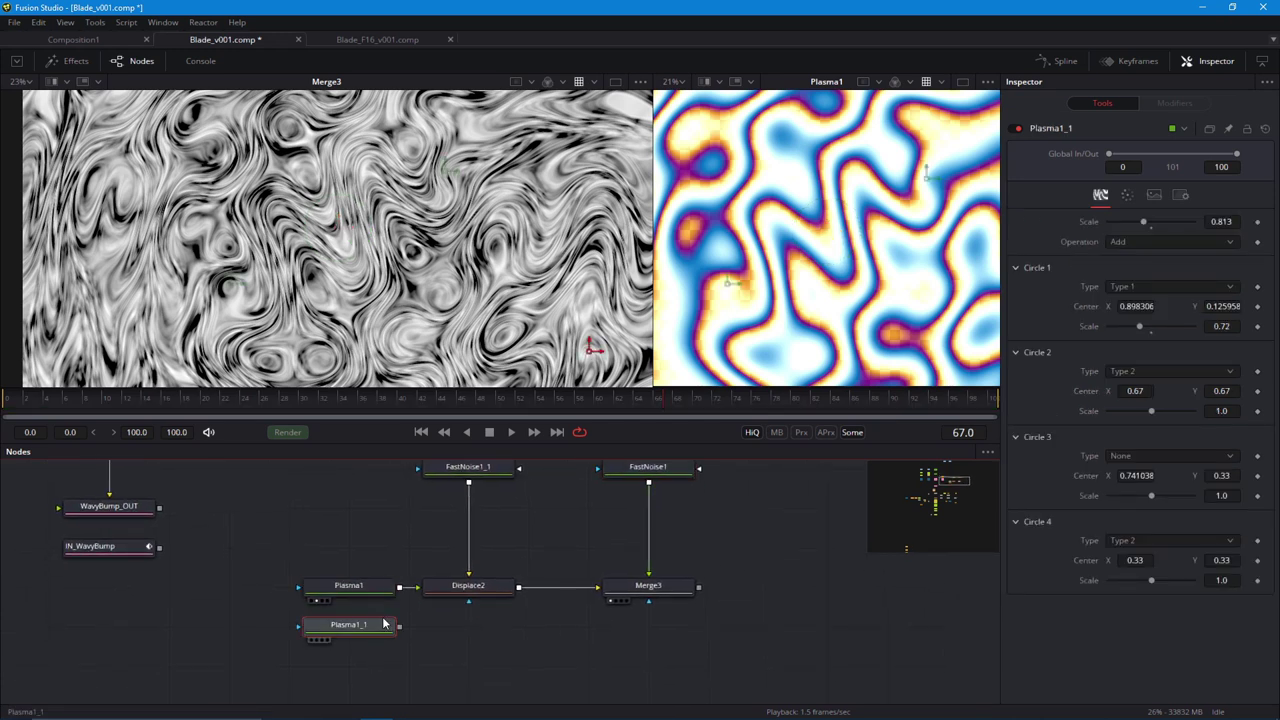
scroll(384, 624, "down", 2)
left_click(478, 526)
key("ctrl+c")
left_click(653, 526)
key("ctrl+v")
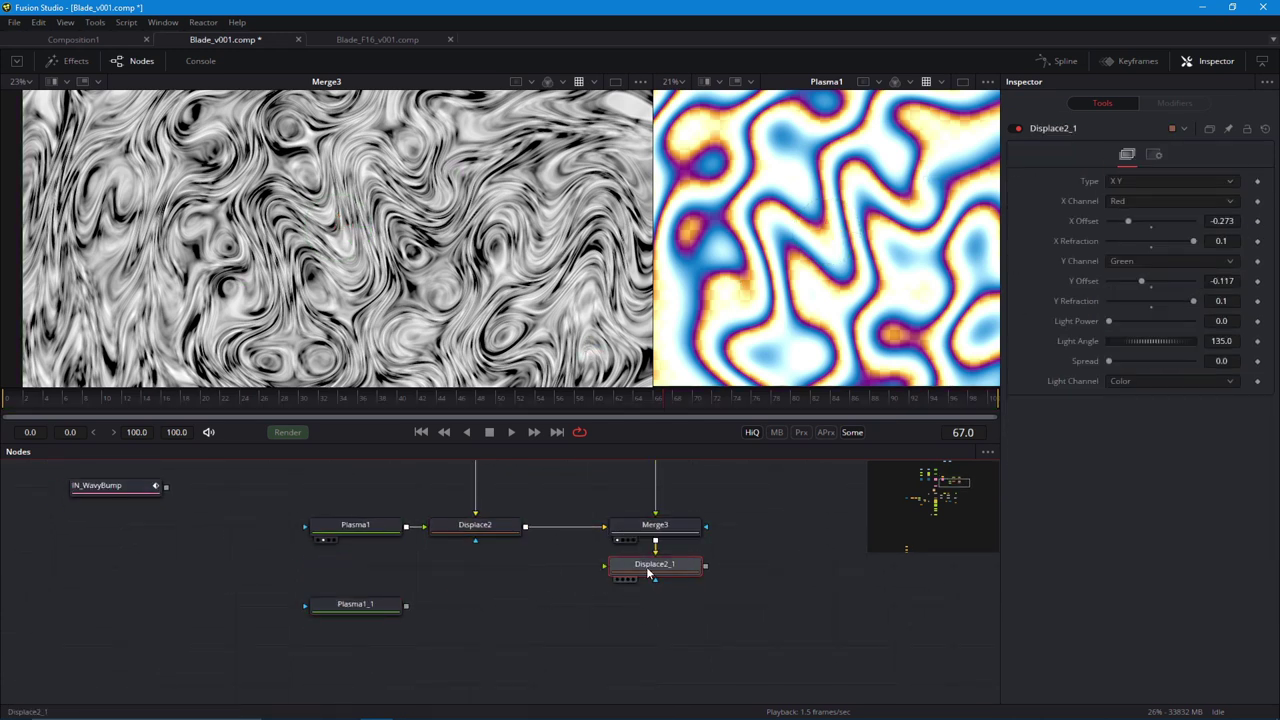
Move Displace2_1 lower, connect Plasma1_1 as its displacement map, and view Displace2_1 in the first viewer.
left_click_drag(647, 568, 648, 606)
left_click_drag(406, 606, 640, 606)
key("1")
Set Plasma1_1's phase to 0.065 and reduce Displace2_1's blend to 0.386.
left_click(355, 605)
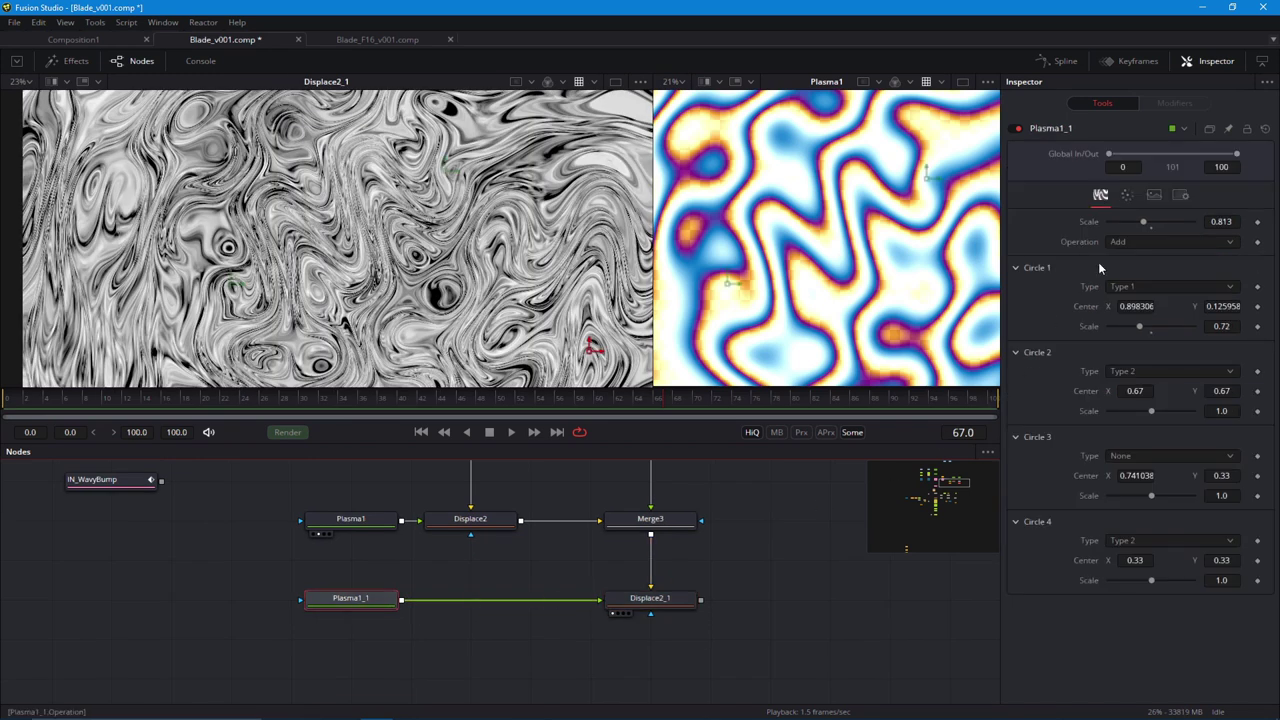
left_click(1127, 195)
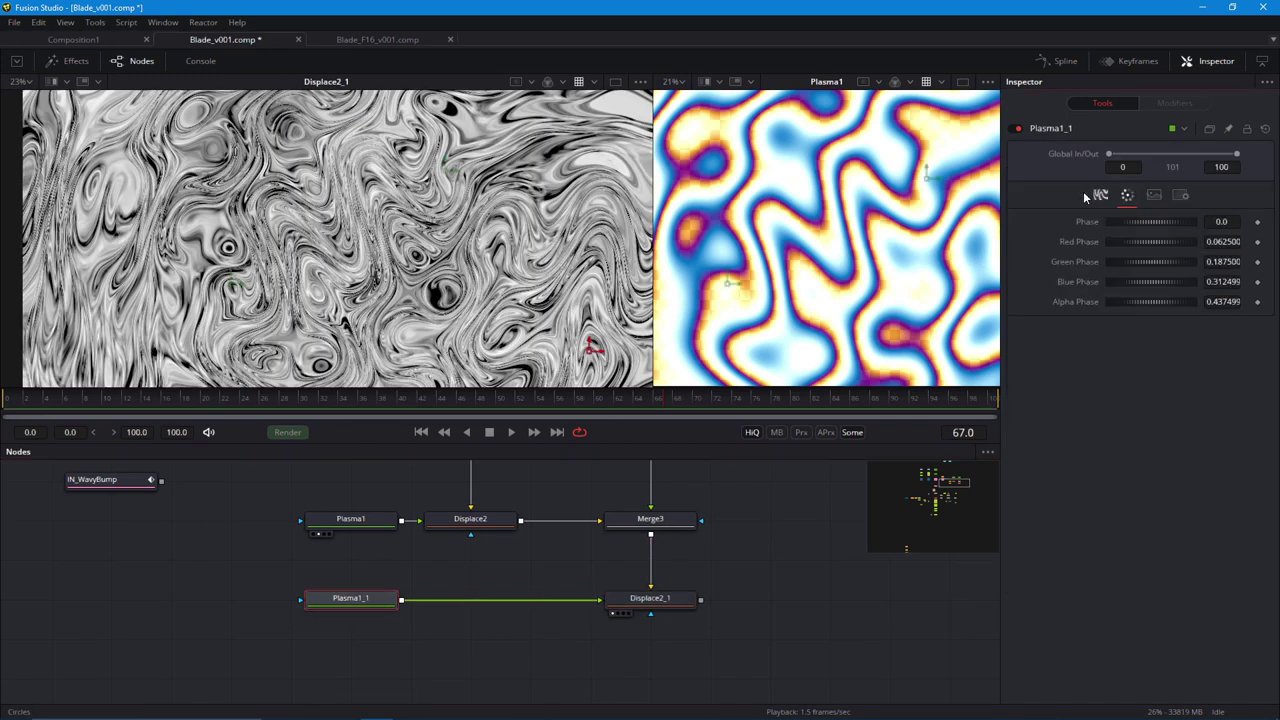
left_click_drag(1120, 225, 1142, 198)
left_click(648, 604)
left_click(1154, 154)
scroll(477, 350, "up", 5)
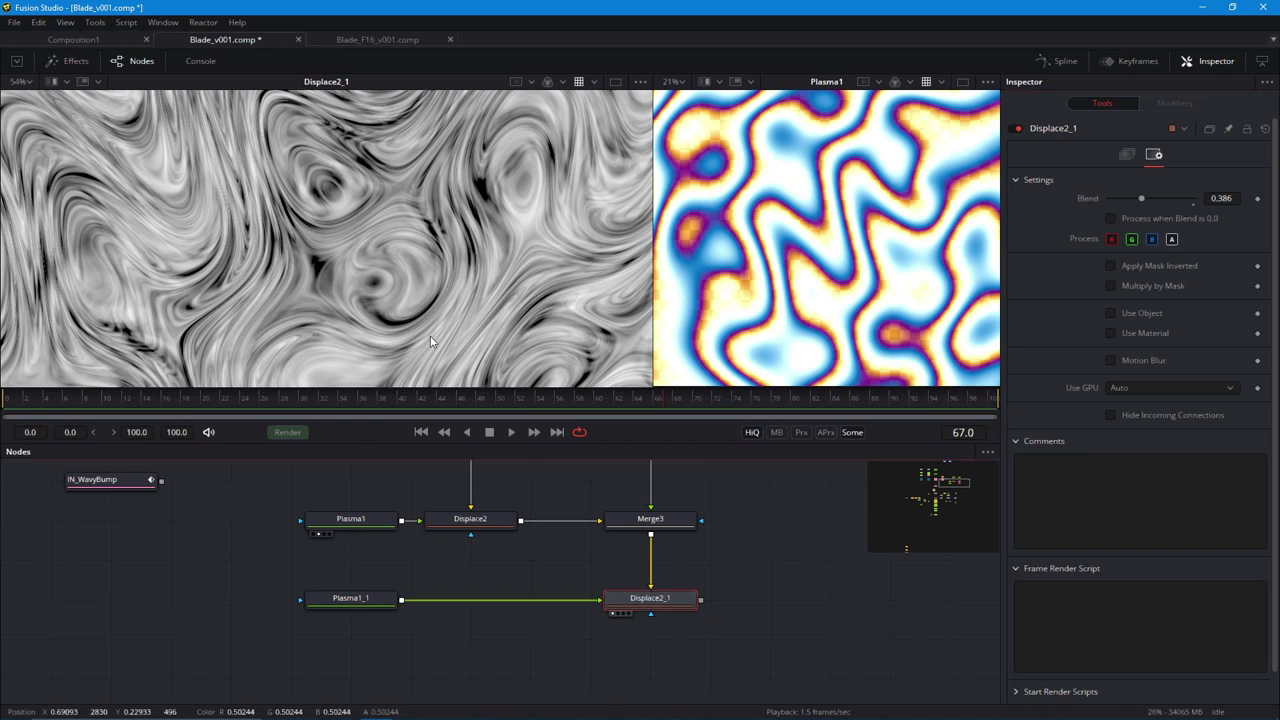
Try a phase of 0.413 on Plasma1_1, undo it, and inspect the swirls in Displace2_1.
left_click(365, 610)
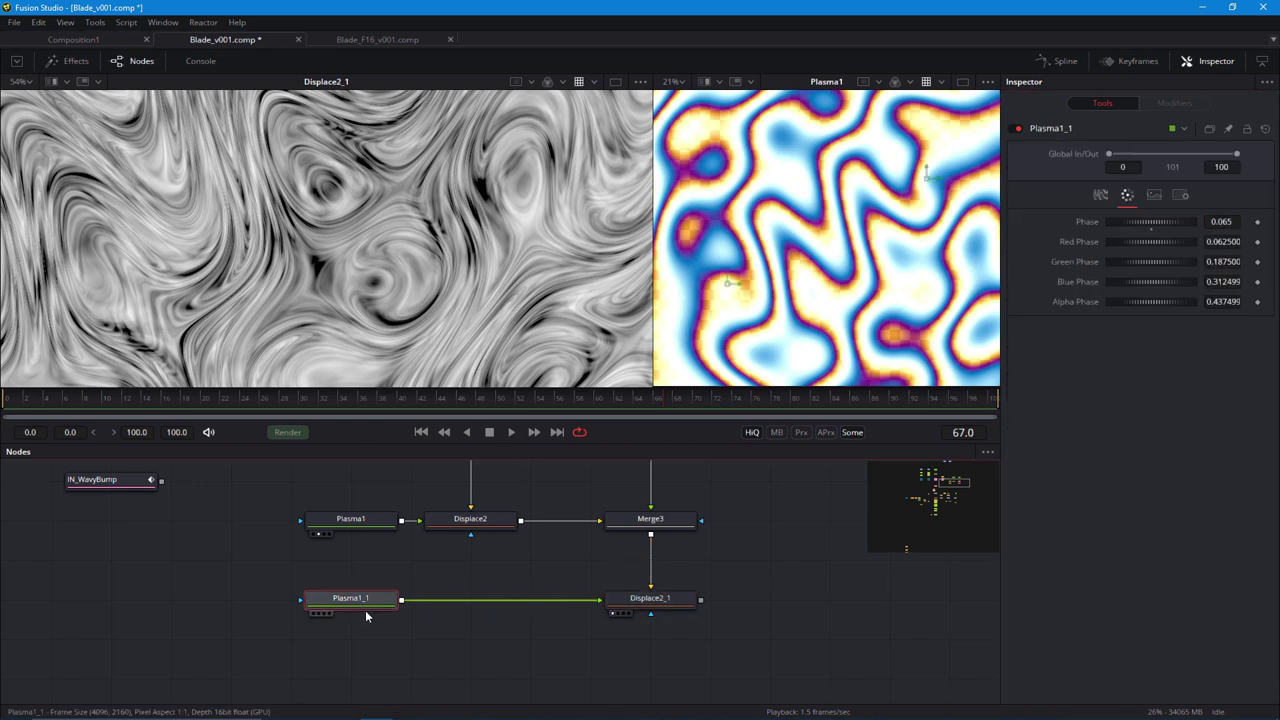
left_click_drag(1135, 222, 1158, 219)
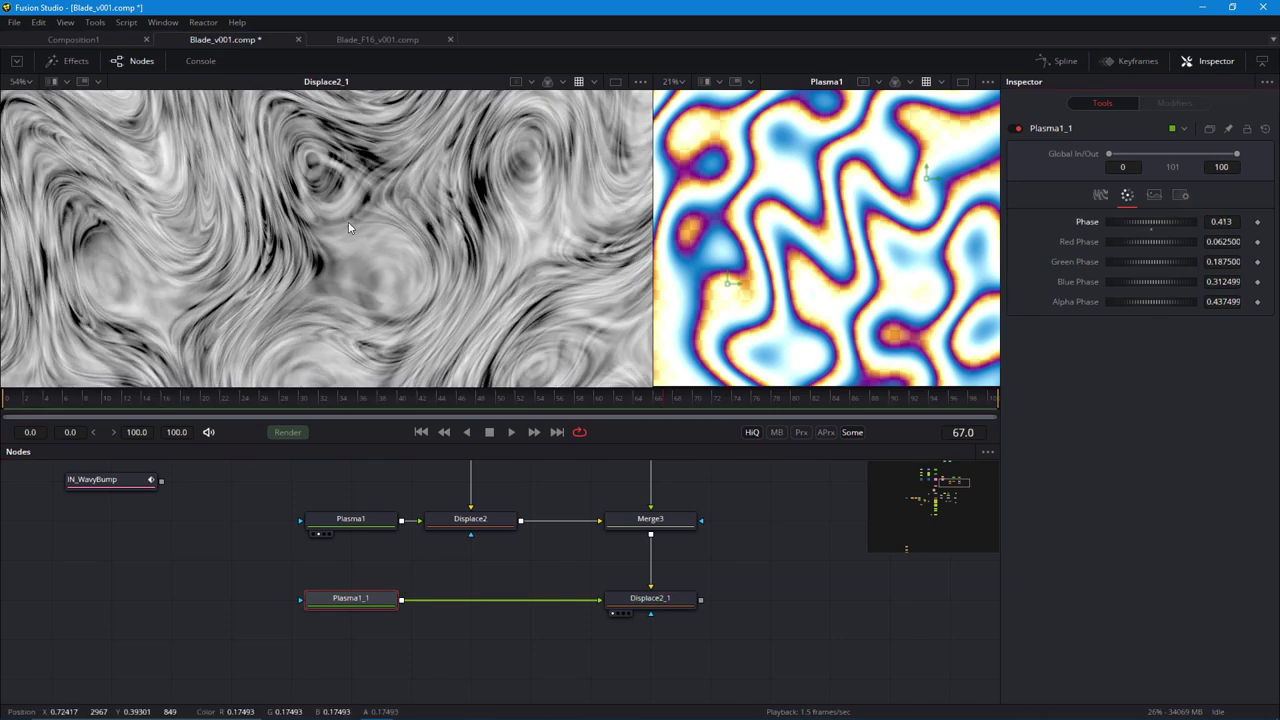
scroll(156, 289, "down", 3)
key("ctrl+z")
scroll(468, 331, "up", 5)
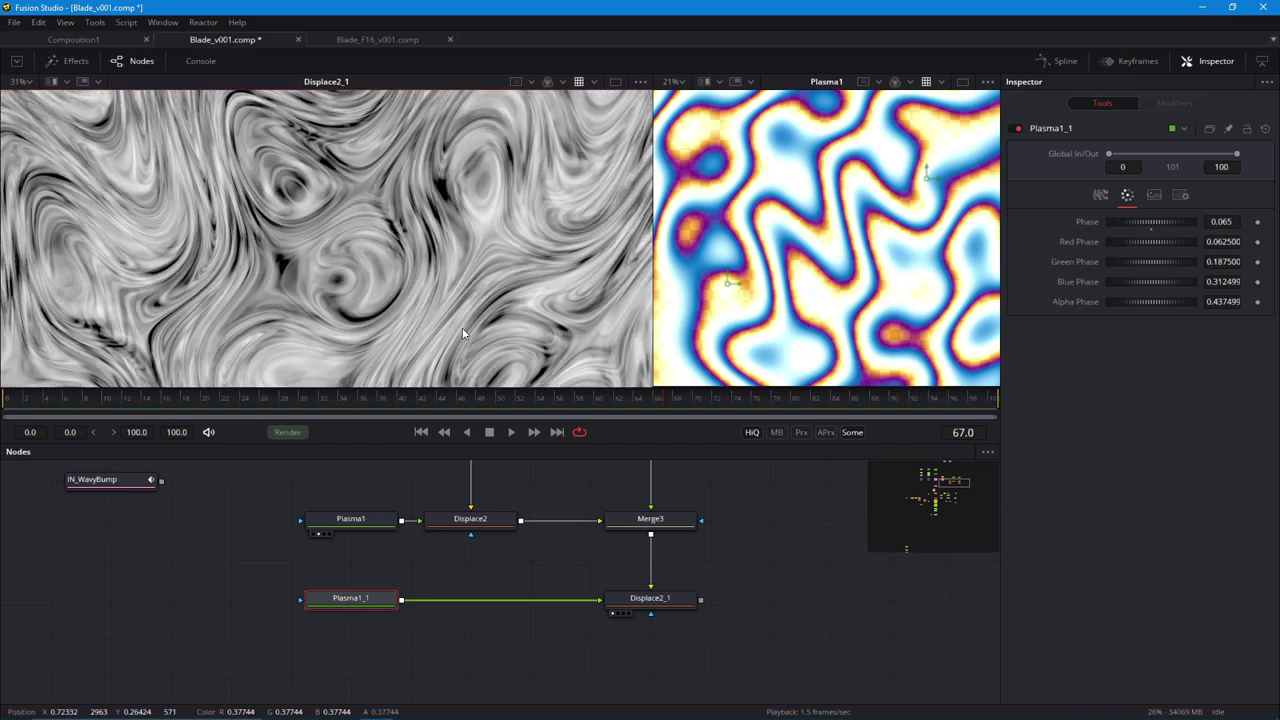
scroll(433, 286, "down", 1)
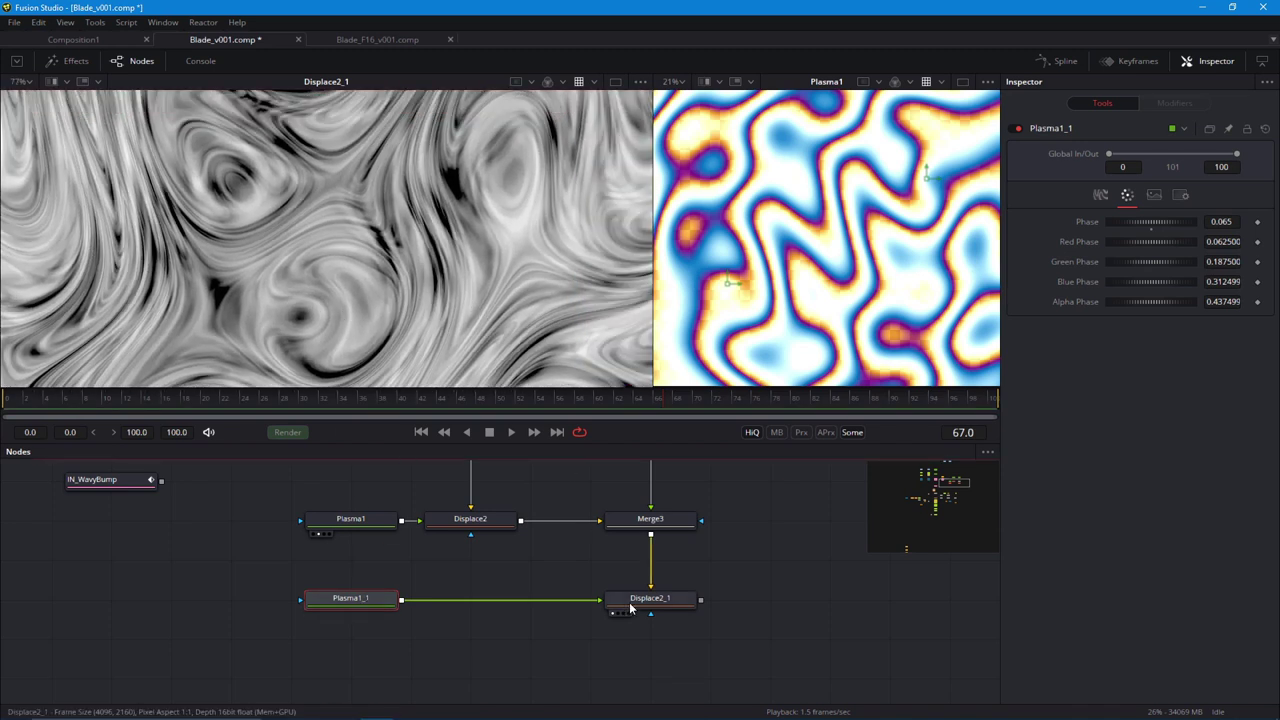
scroll(431, 309, "down", 6)
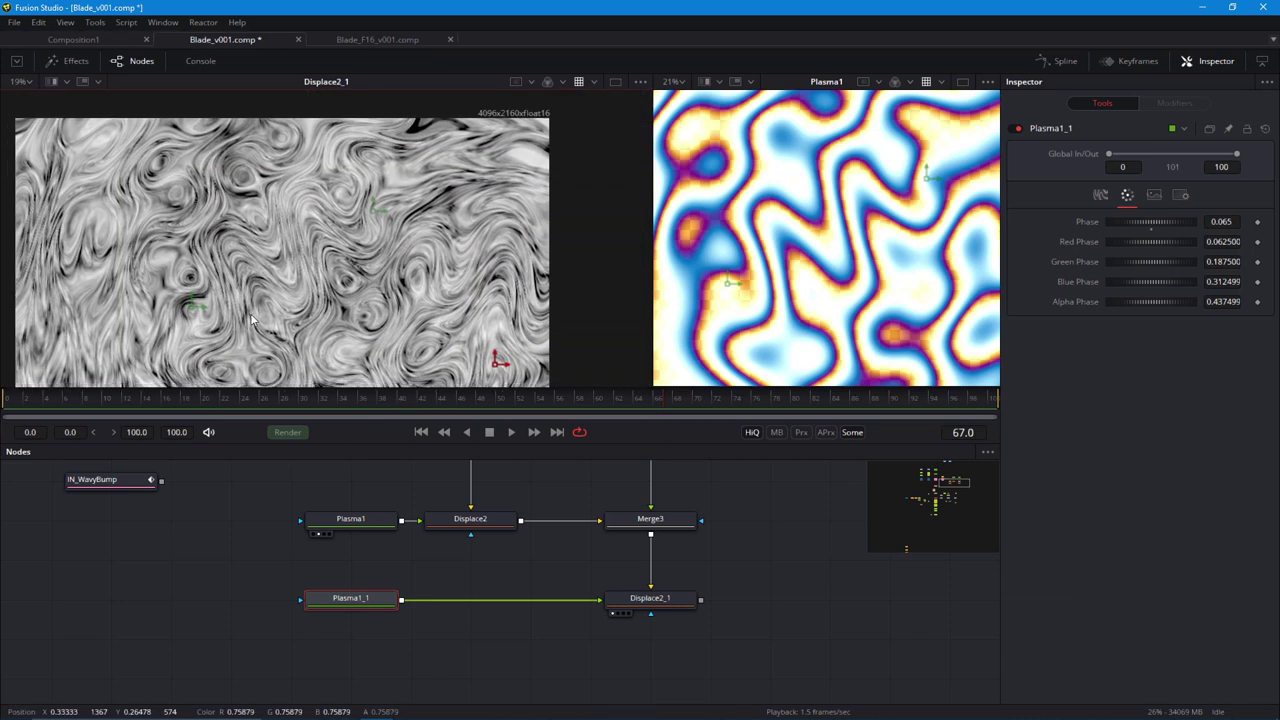
scroll(252, 320, "up", 1)
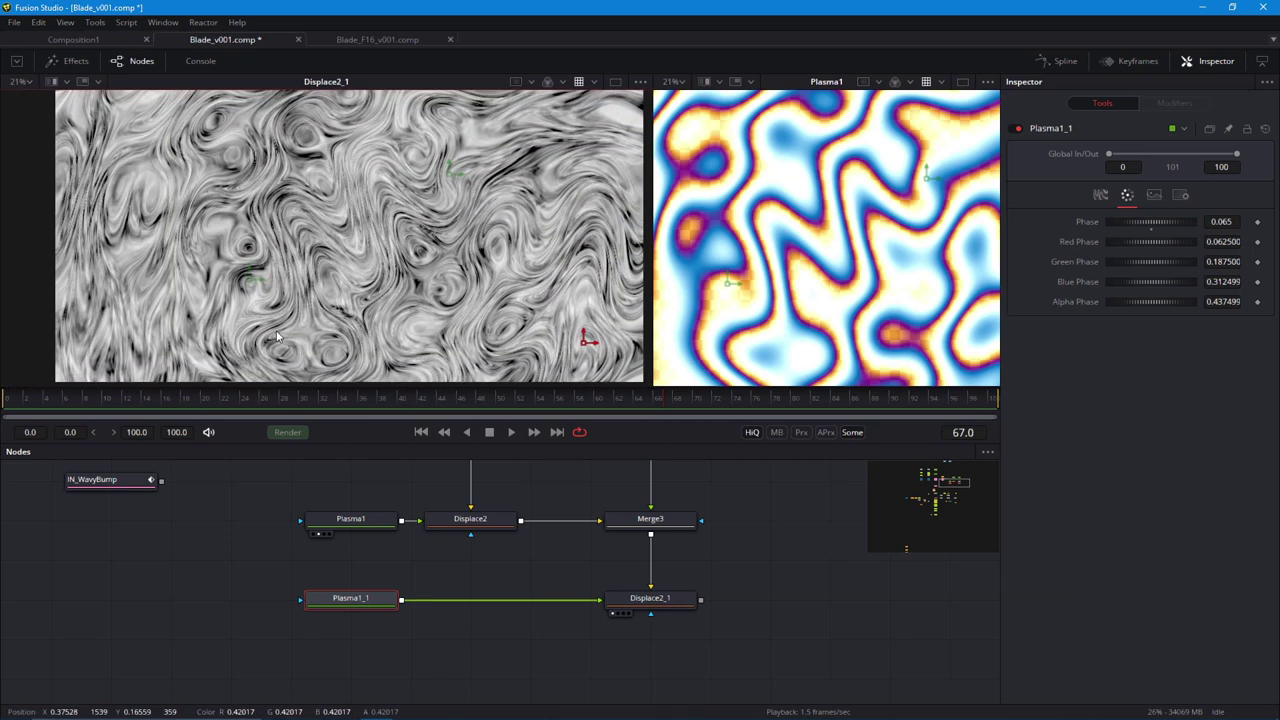
Try removing the new swirl noise nodes and viewing IN_WavyBump in the first viewer.
scroll(558, 613, "down", 4)
scroll(408, 540, "up", 2)
left_click_drag(490, 508, 732, 638)
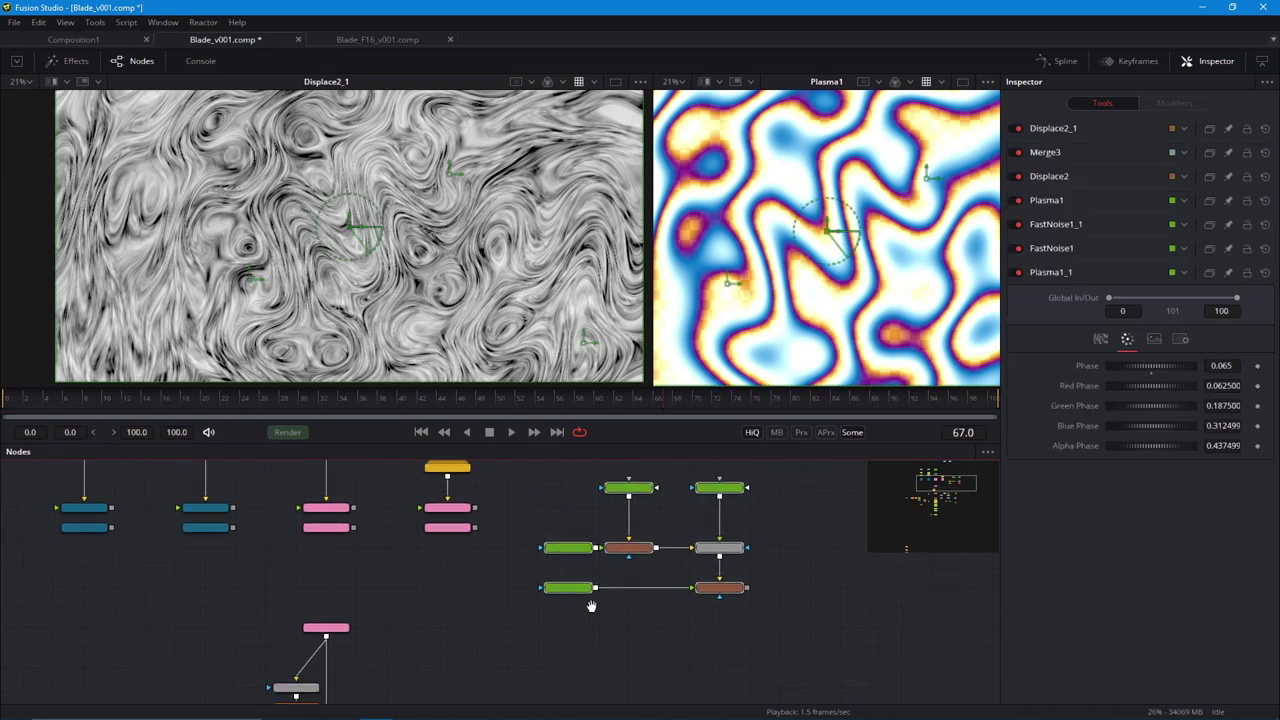
key("Delete")
left_click(463, 533)
left_click_drag(476, 580, 644, 594)
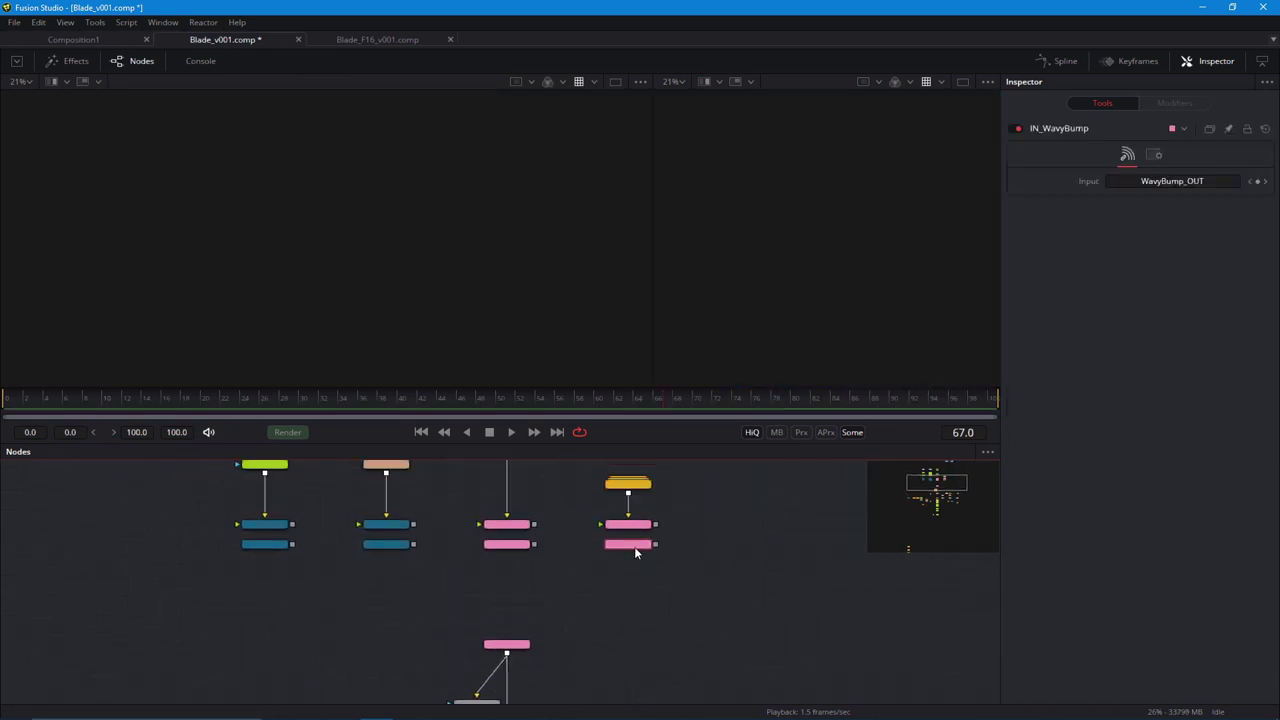
left_click_drag(628, 544, 358, 278)
left_click_drag(519, 590, 332, 585)
Compare Displace2_1 with IN_WavyBump in the first viewer.
left_click_drag(713, 598, 486, 346)
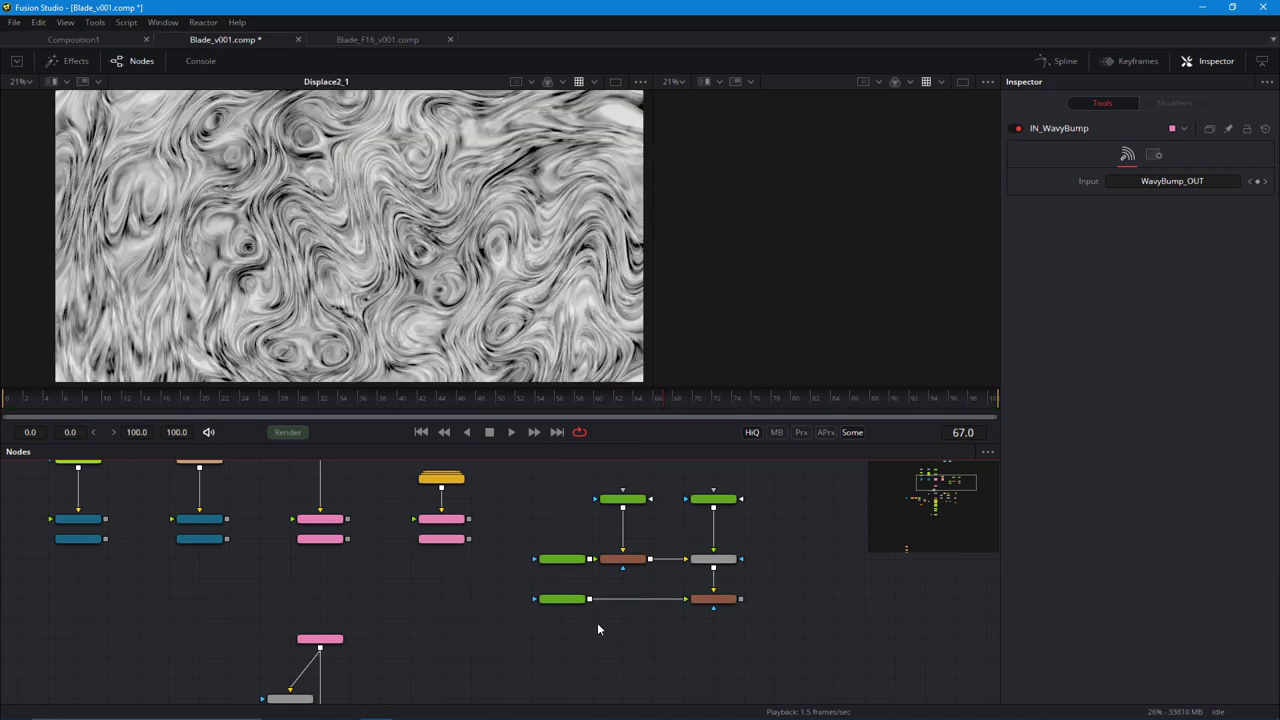
scroll(350, 300, "up", 1)
left_click_drag(441, 539, 343, 296)
left_click_drag(711, 599, 352, 306)
left_click_drag(592, 641, 579, 680)
Select the connected FastNoise, Plasma, Merge and Displace nodes and move them up beside the WavyBump branch.
left_click_drag(523, 526, 696, 650)
mouse_move(700, 646)
left_mouse_down()
mouse_move(686, 592)
mouse_move(688, 657)
left_mouse_up()
left_click_drag(512, 498, 695, 645)
left_click_drag(699, 639, 669, 540)
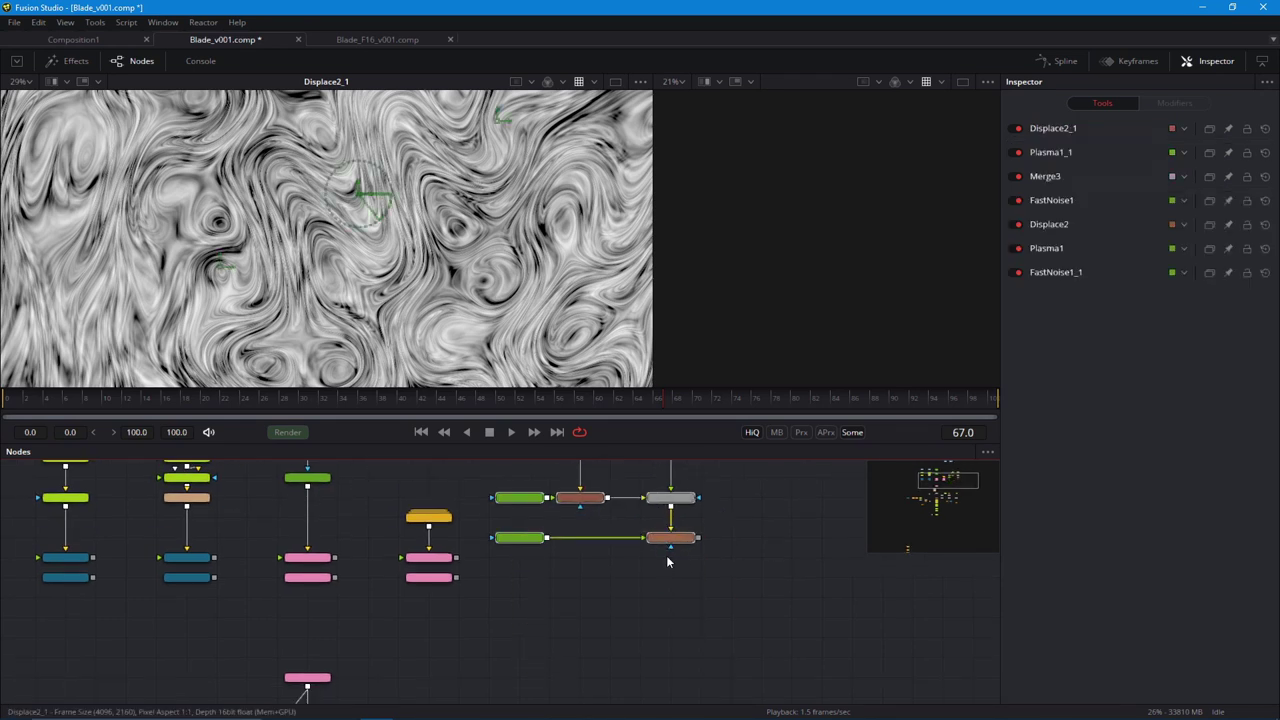
left_click_drag(642, 626, 632, 671)
scroll(547, 628, "up", 2)
Move the WavyBump node farther above WavyBump_OUT.
left_click_drag(364, 532, 365, 474)
left_click_drag(459, 610, 470, 680)
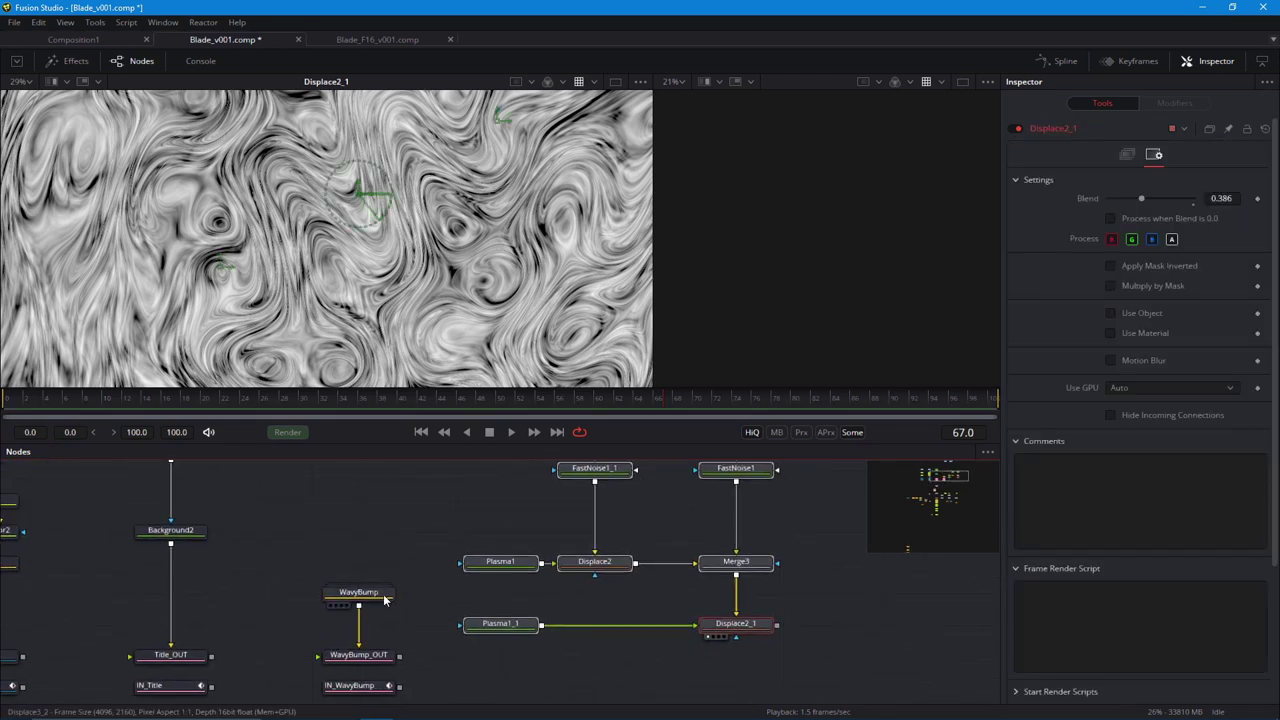
left_click_drag(384, 596, 383, 500)
left_click_drag(443, 593, 434, 591)
Group all the new swirl noise nodes and rename the group Wavy2.
scroll(434, 591, "down", 2)
left_click_drag(435, 478, 686, 634)
key("ctrl+g")
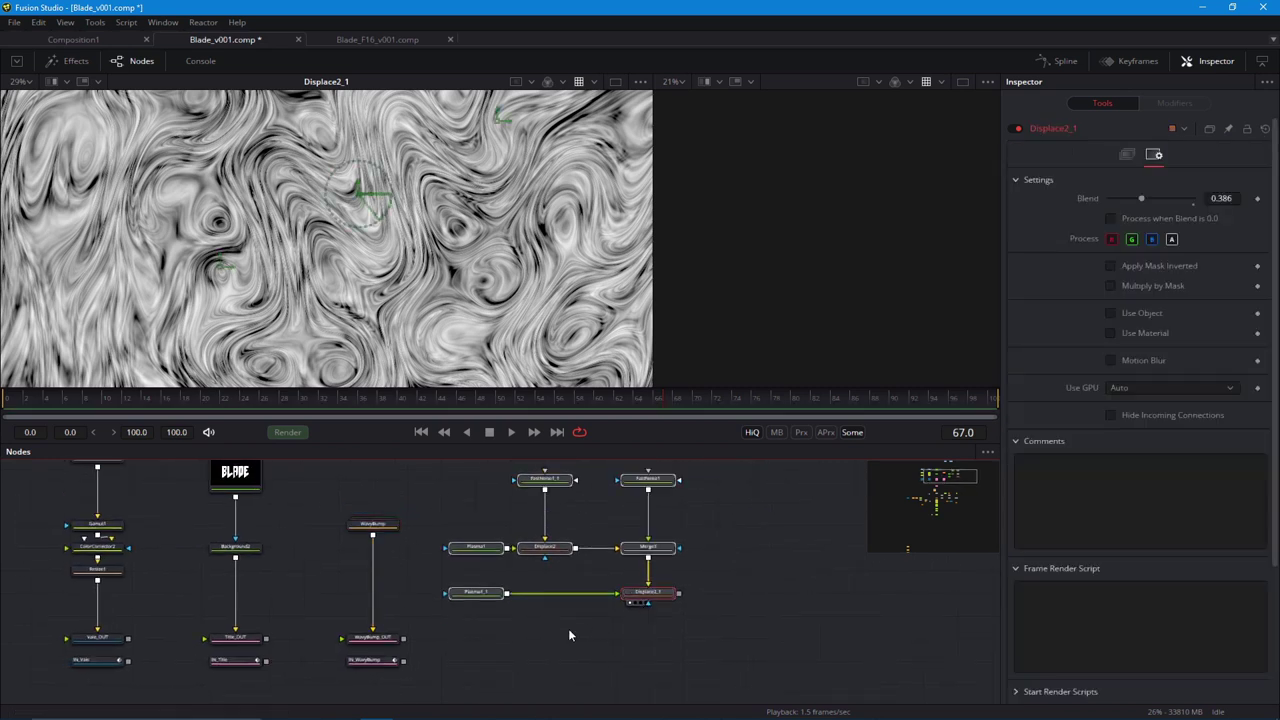
scroll(467, 545, "up", 1)
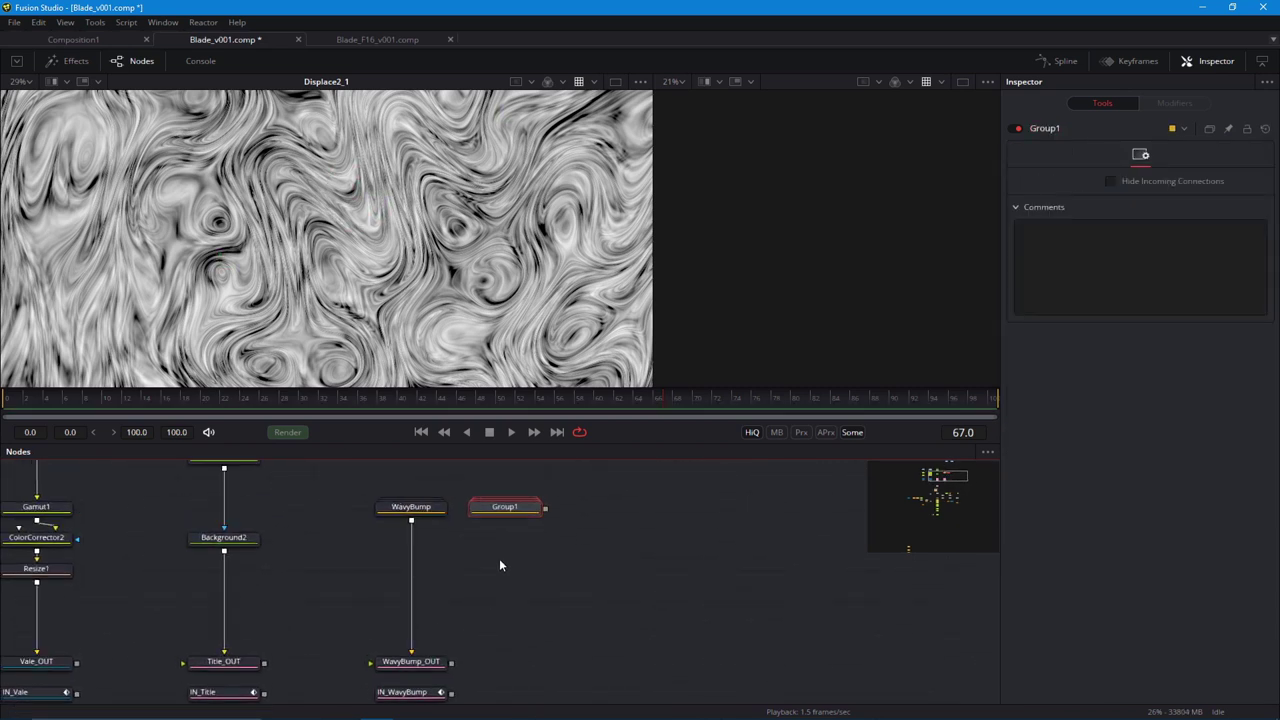
key("F2")
type("Wavy2")
key("Return")
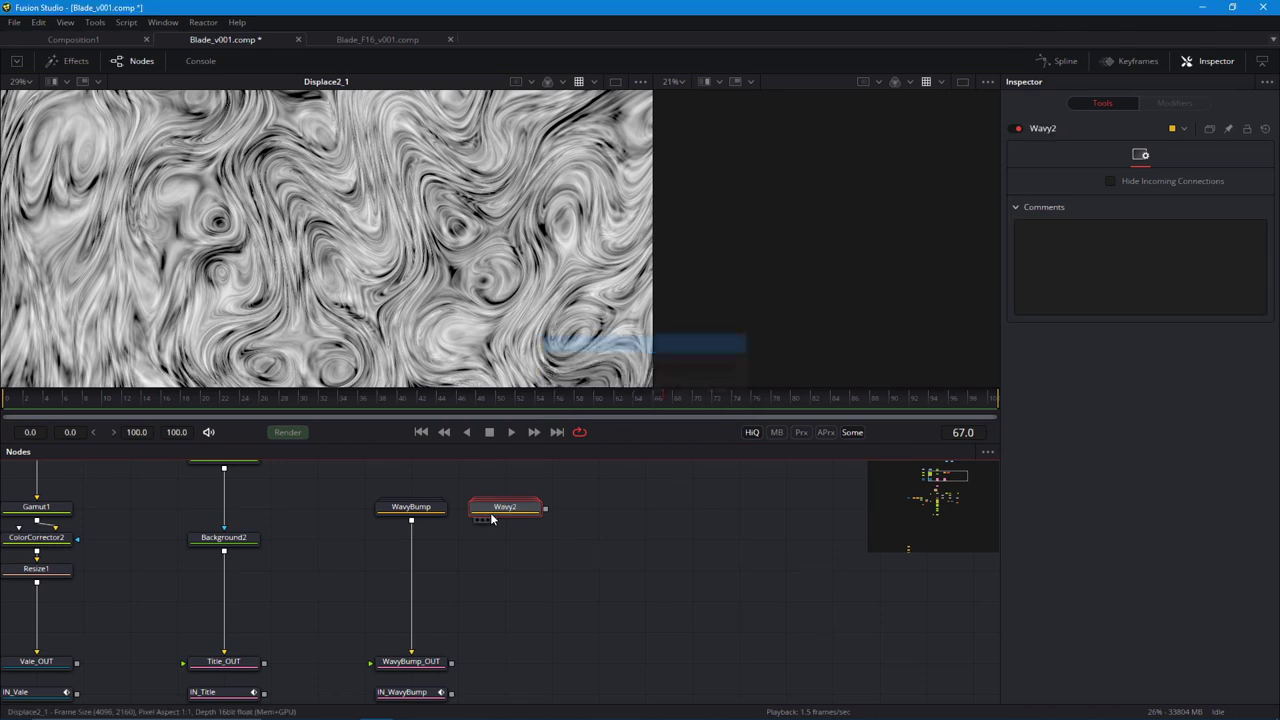
Connect Wavy2's output to WavyBump_OUT in place of WavyBump.
left_click_drag(459, 537, 572, 516)
left_click_drag(590, 515, 452, 668)
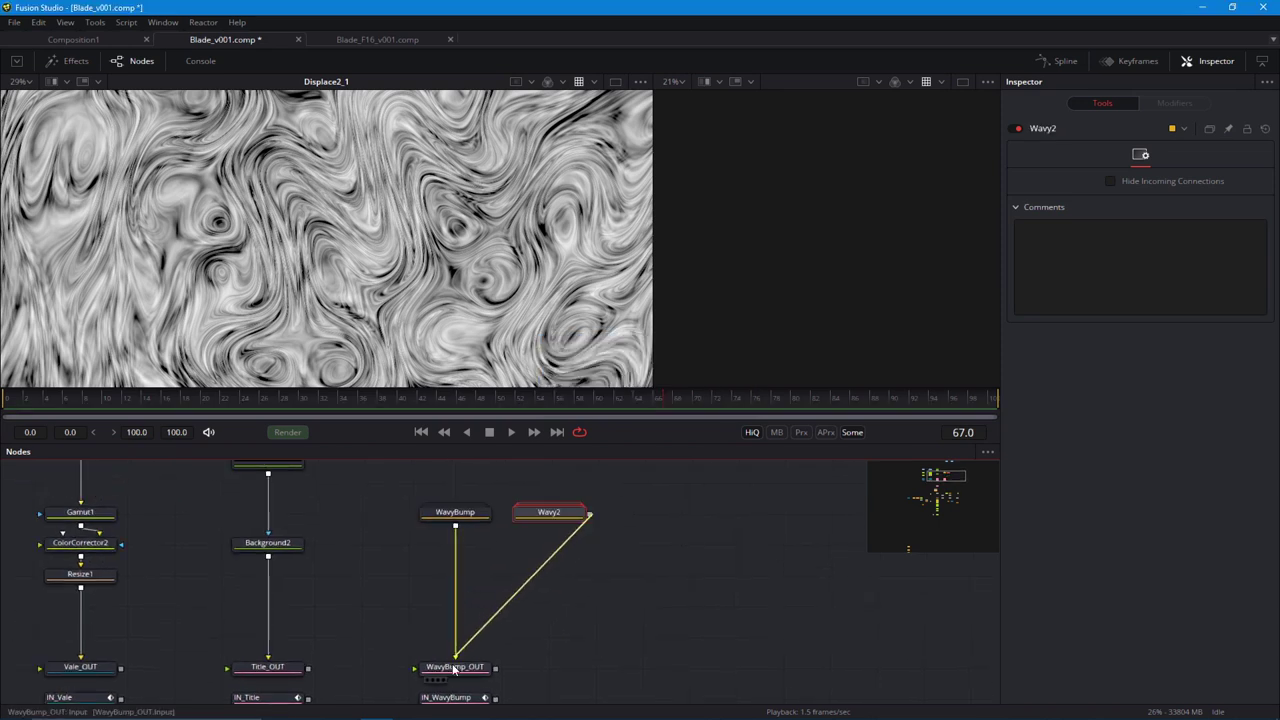
left_click_drag(441, 613, 476, 522)
Select IN_WavyBump as the node to instance and show CreateBumpMap1 in the first viewer.
left_click(478, 607)
scroll(340, 612, "down", 3)
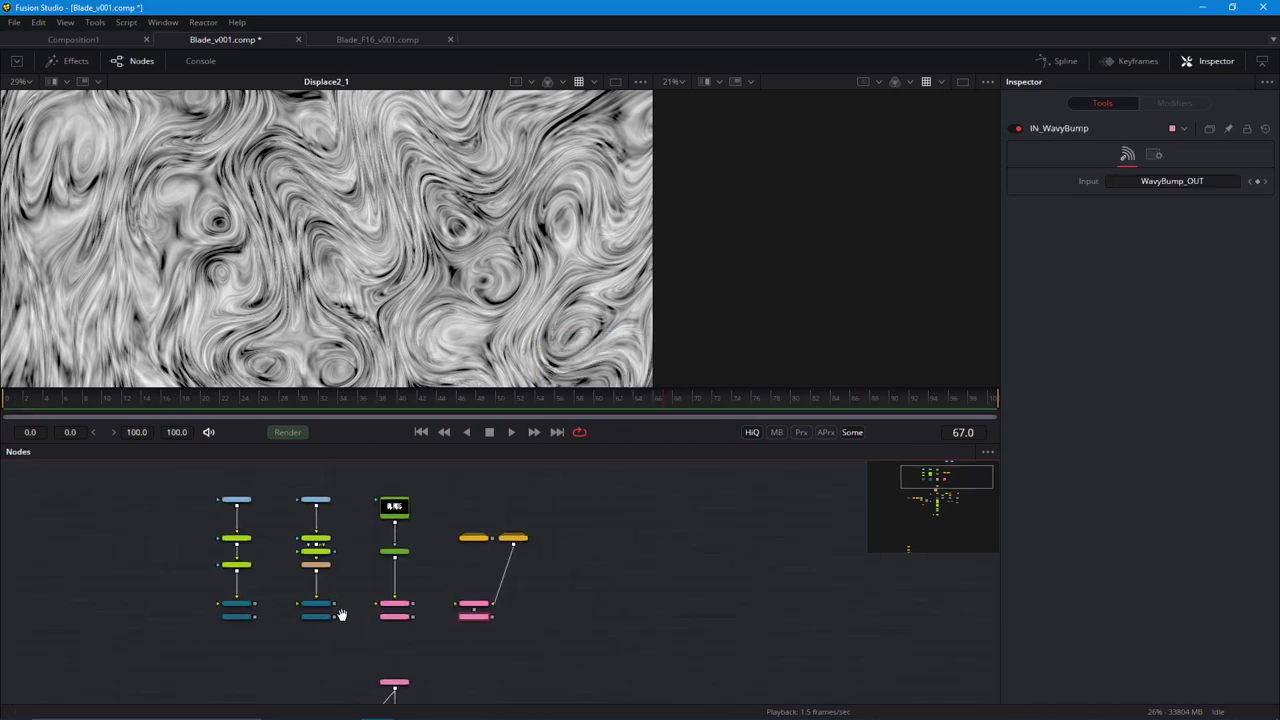
scroll(325, 622, "up", 5)
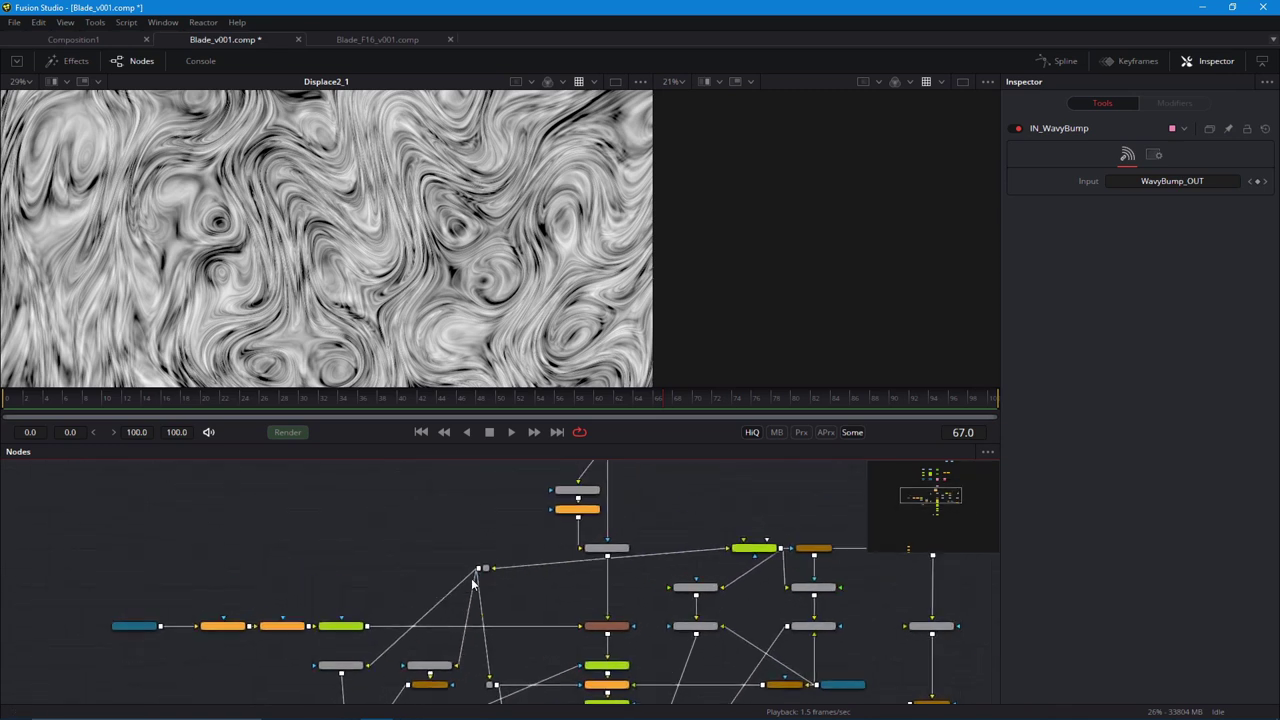
left_click_drag(650, 530, 347, 289)
left_click_drag(480, 551, 385, 641)
left_click_drag(506, 530, 518, 598)
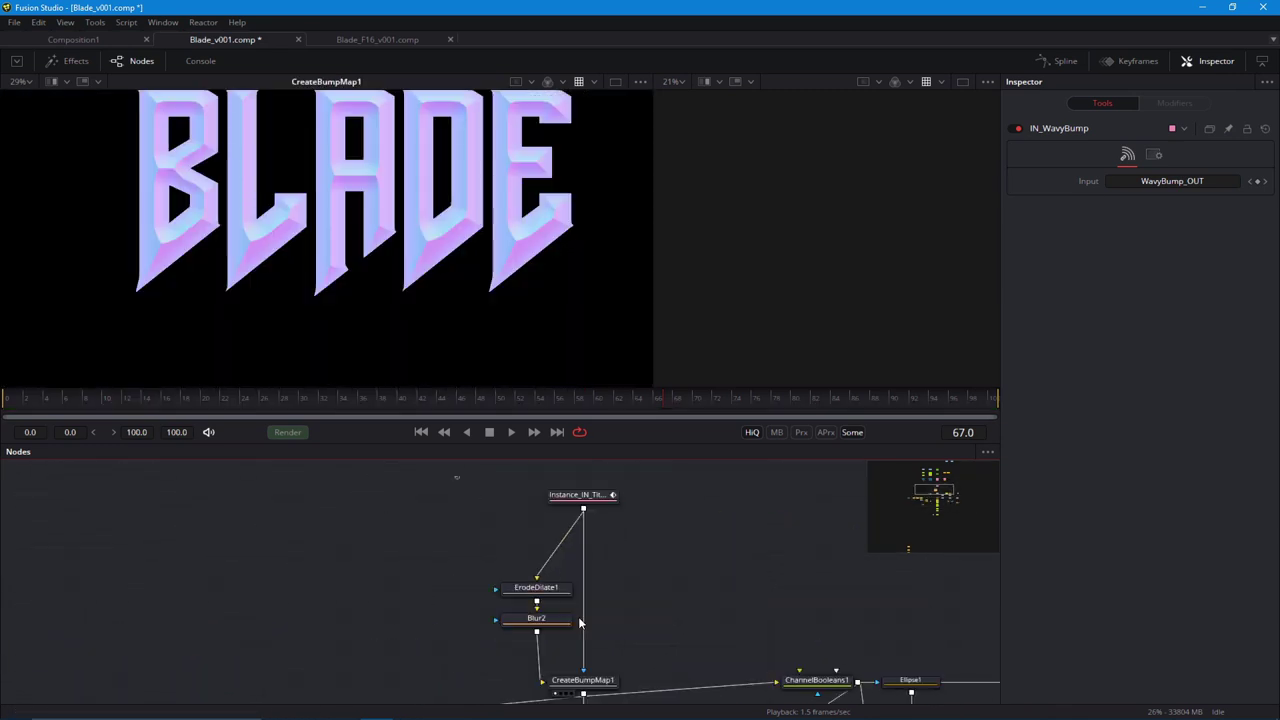
Paste an instance of IN_WavyBump beside the title's bump branch and merge it over CreateBumpMap1.
left_click_drag(456, 477, 604, 682)
left_click_drag(601, 677, 608, 536)
left_click(366, 532)
key("ctrl+shift+v")
left_click_drag(468, 568, 553, 634)
Place Merge4 directly below CreateBumpMap1, move the IN_WavyBump instance farther away, and view Merge4 in the first viewer.
left_click_drag(556, 601, 556, 540)
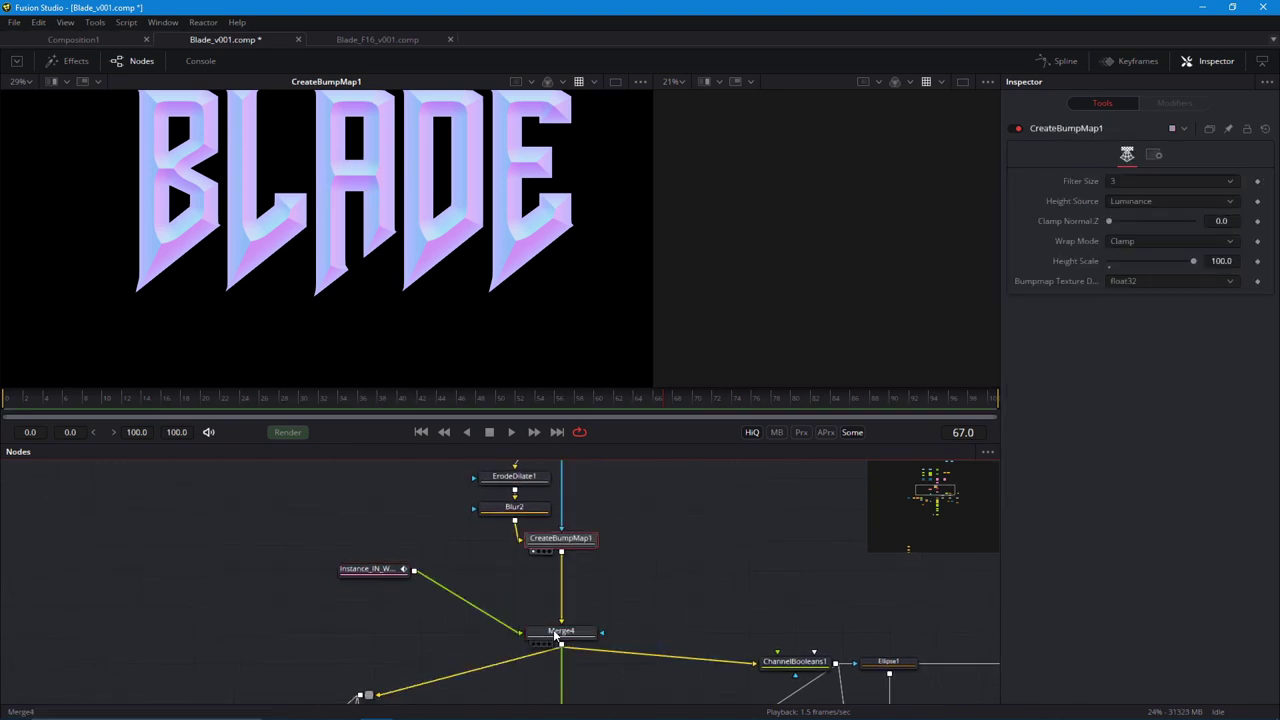
left_click_drag(554, 631, 554, 570)
left_click_drag(352, 568, 258, 568)
Copy CreateBumpMap1 and paste it between the IN_WavyBump instance and Merge4.
left_click(533, 541)
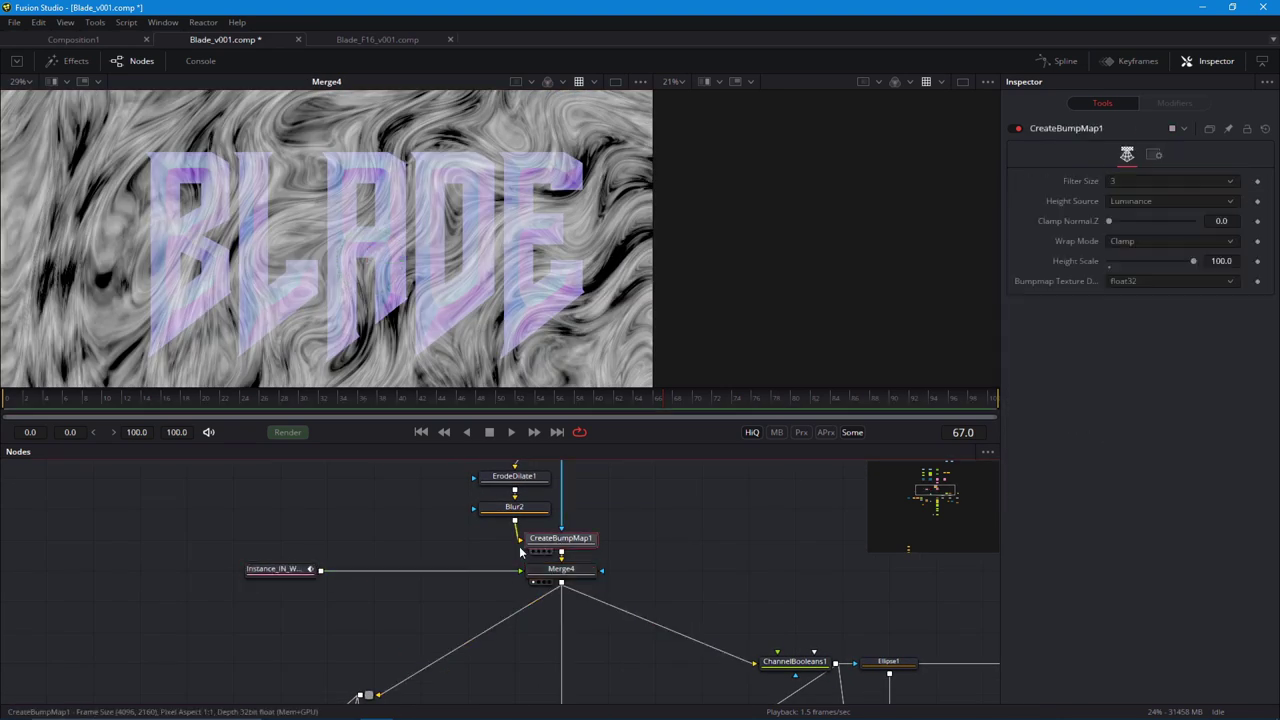
key("ctrl+c")
left_click(281, 571)
key("ctrl+v")
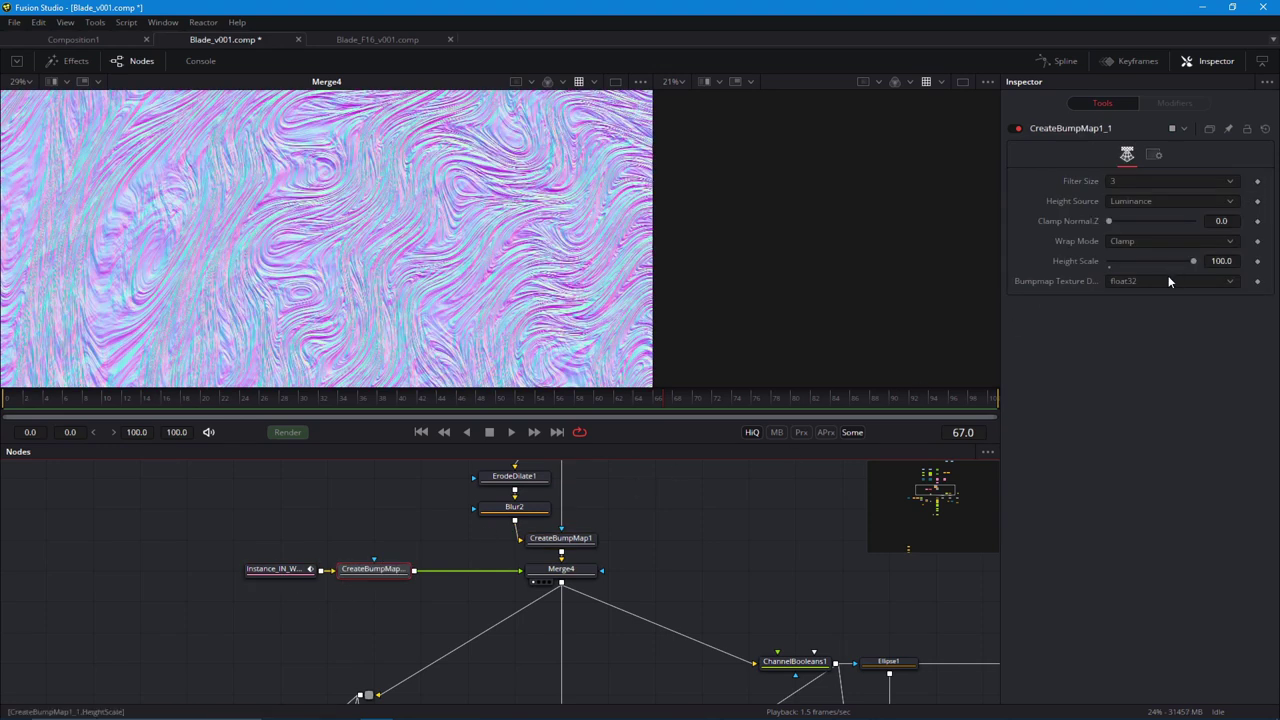
Set CreateBumpMap1_1's height scale to about 27.56 and move it with the IN_WavyBump instance farther from Merge4.
left_click_drag(1168, 275, 1132, 262)
left_click_drag(366, 586, 318, 572)
Set Merge4's apply mode to Overlay and inspect the bump detail across the BLADE letters.
mouse_move(575, 569)
left_mouse_down()
mouse_move(575, 538)
mouse_move(577, 569)
left_mouse_up()
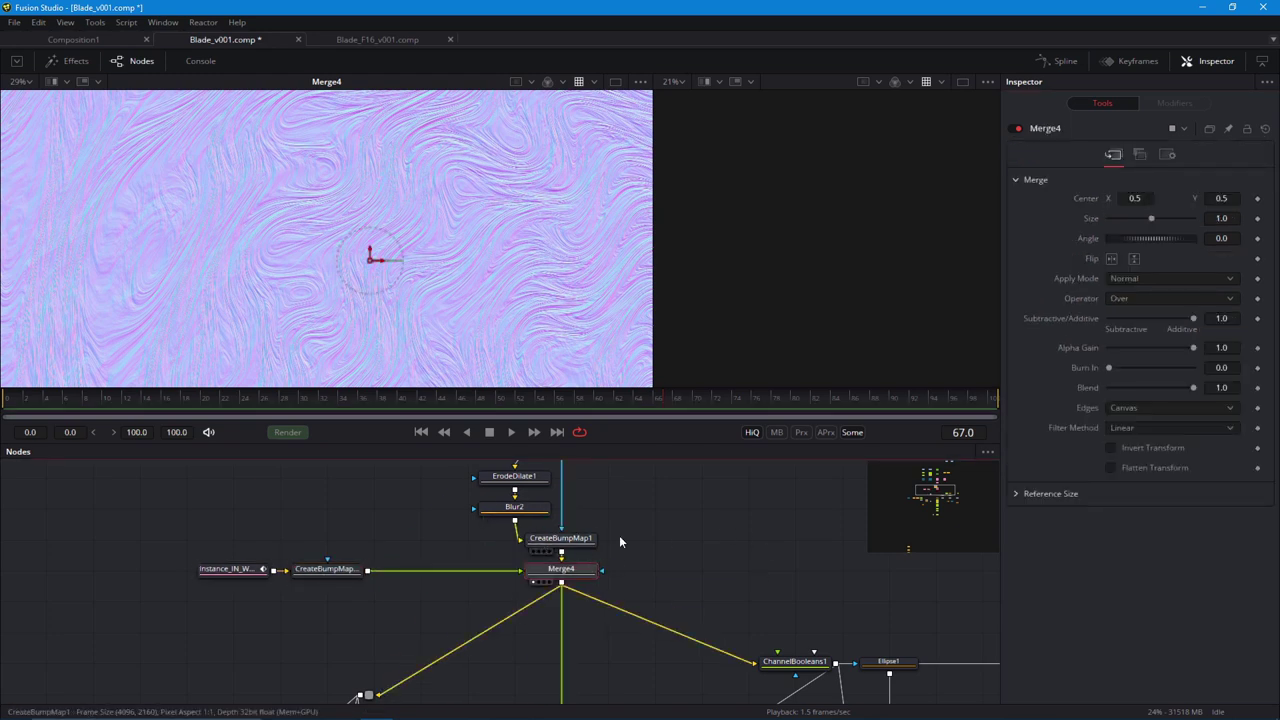
left_click(1135, 278)
left_click(1120, 334)
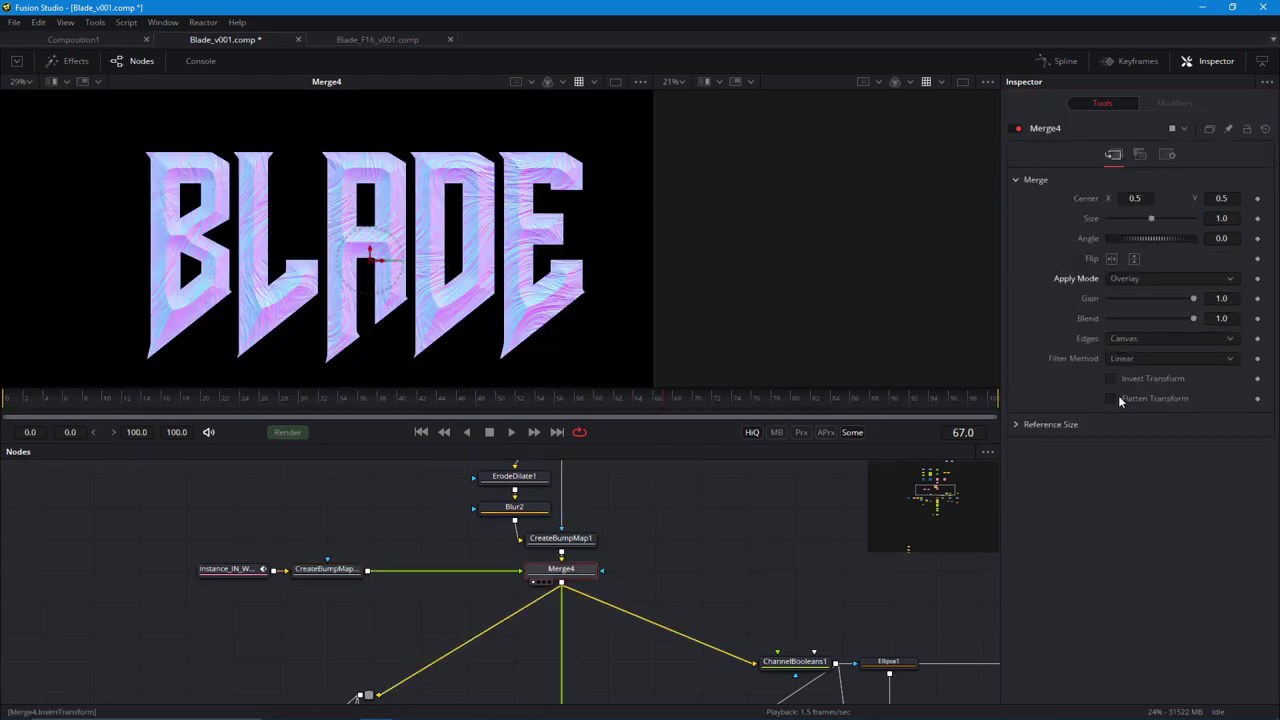
scroll(280, 320, "up", 4)
left_click_drag(291, 323, 254, 337)
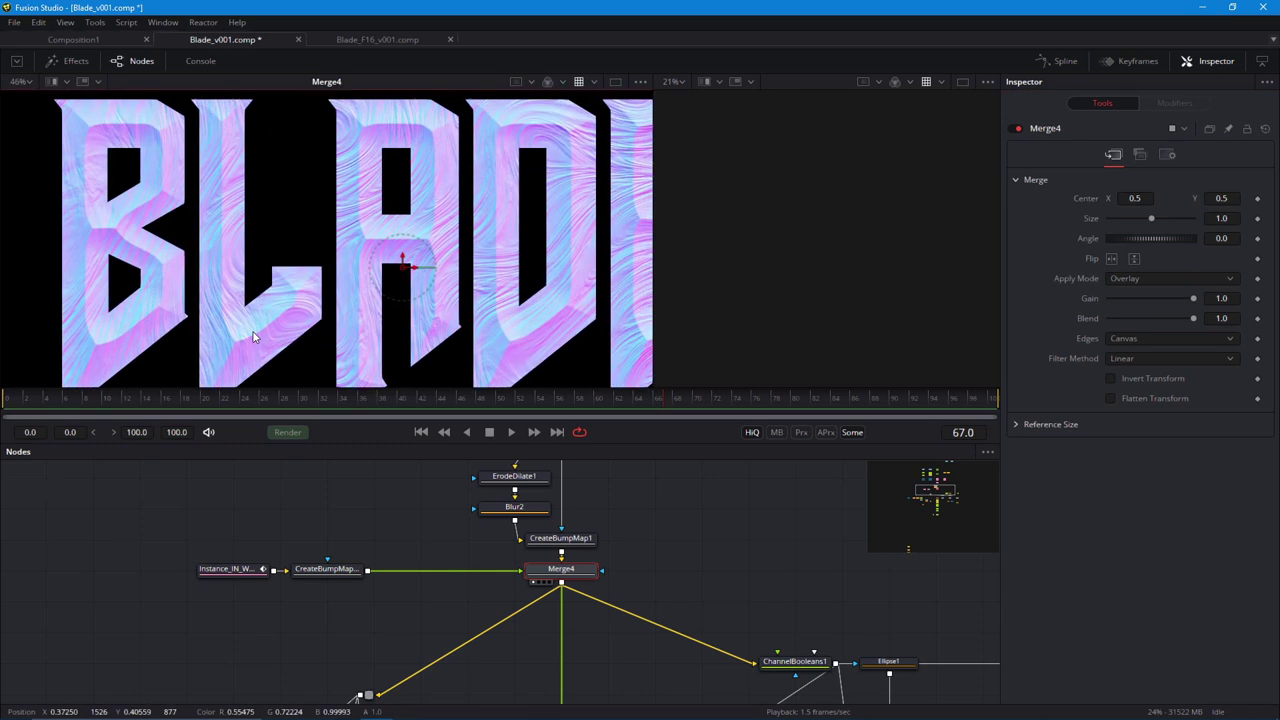
scroll(120, 309, "down", 3)
scroll(218, 320, "down", 2)
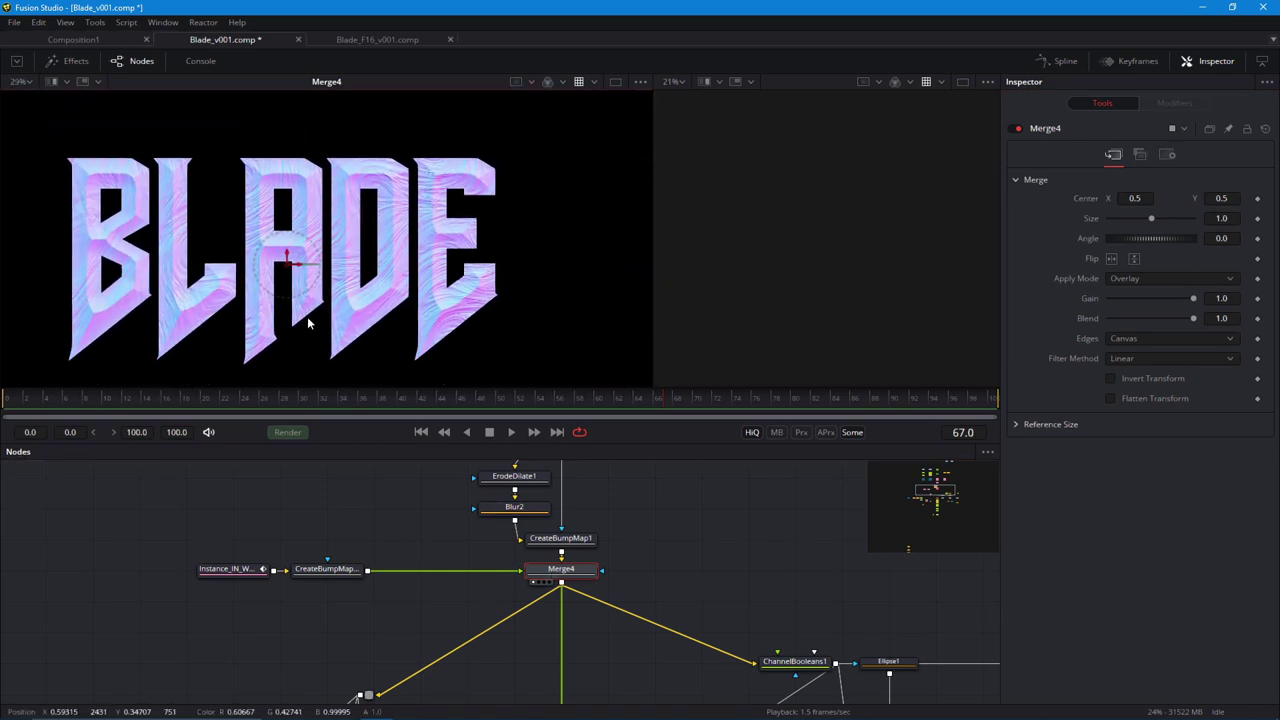
scroll(307, 316, "down", 3)
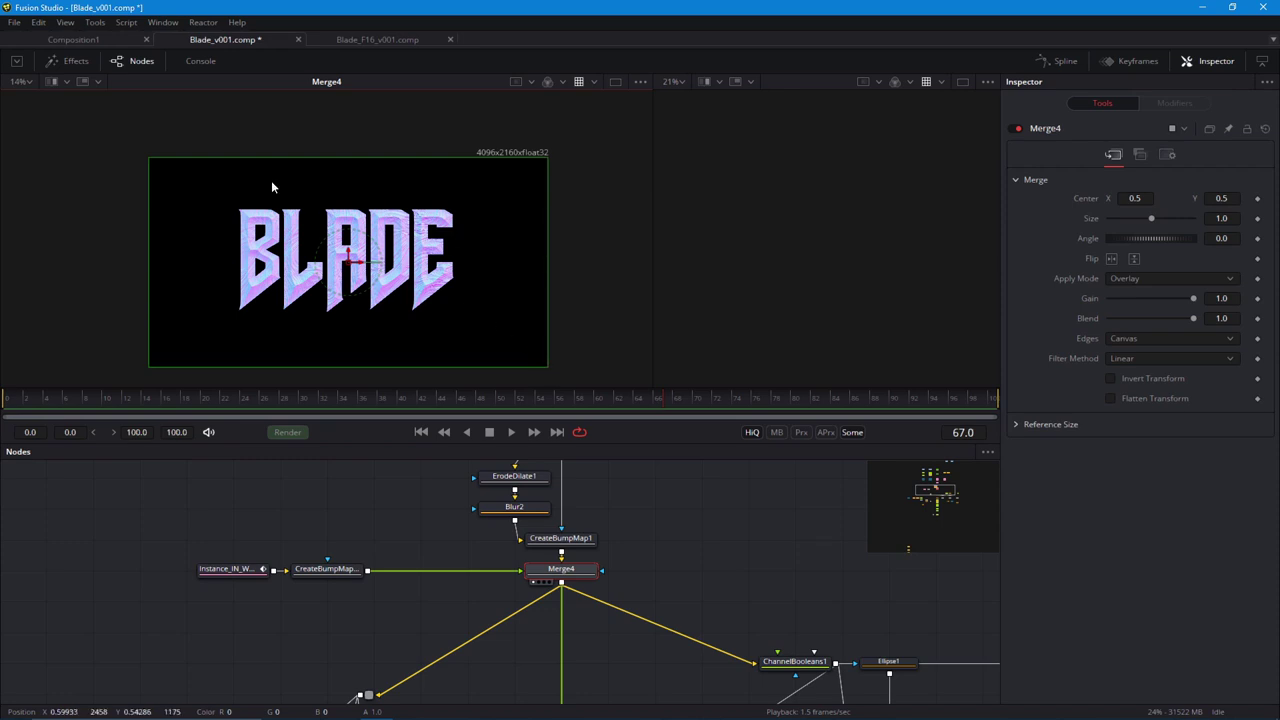
Scale the wavy bump layer down to a size of 0.55 in Merge4.
left_click_drag(555, 367, 468, 326)
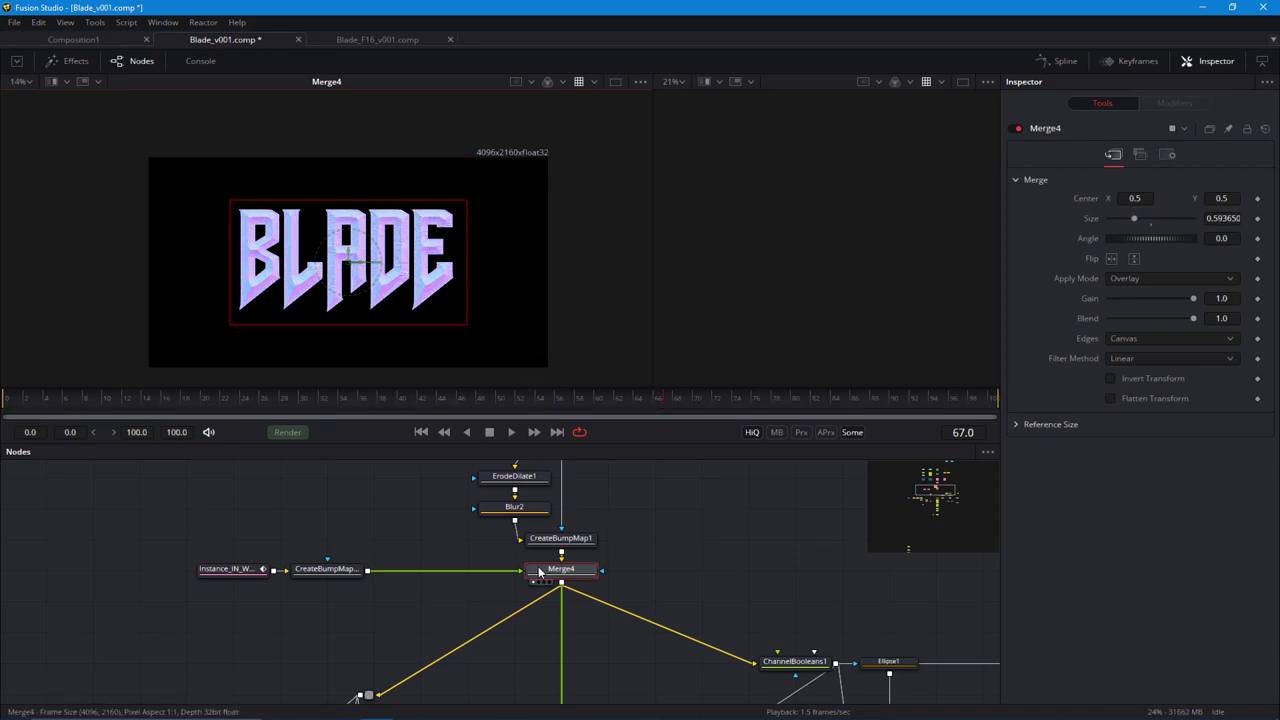
scroll(524, 380, "up", 4)
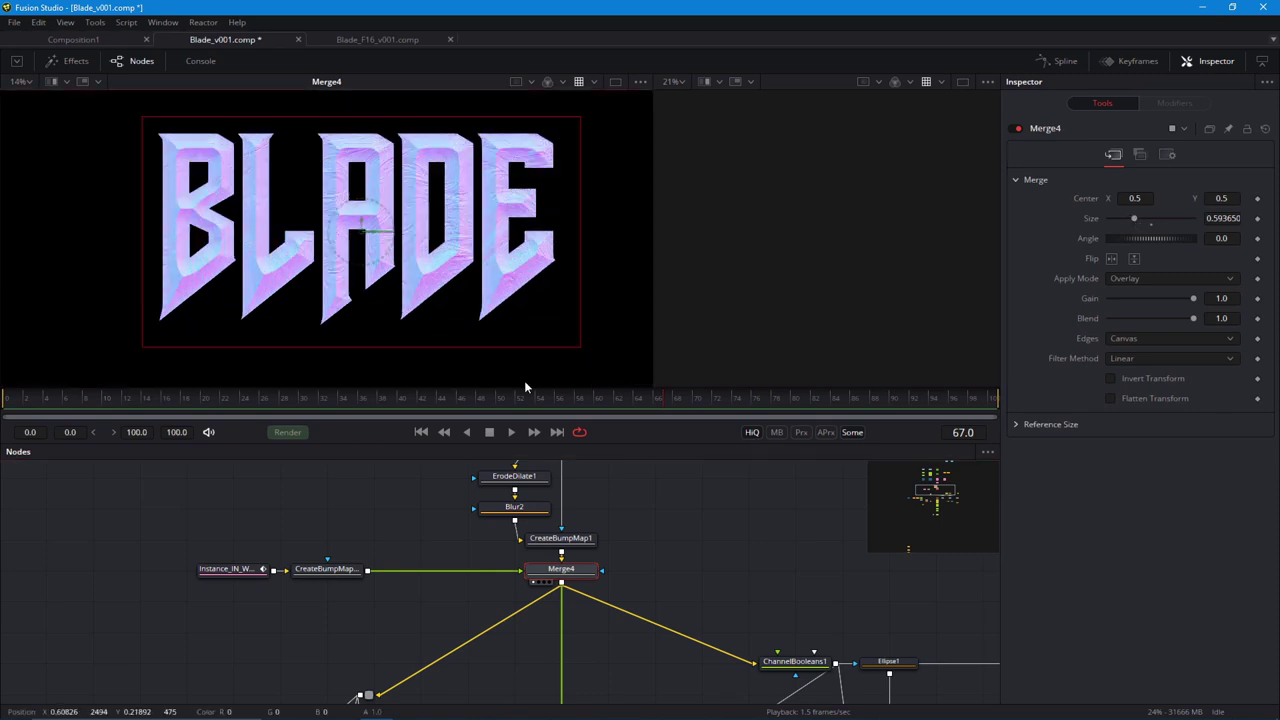
left_click_drag(1134, 218, 1133, 220)
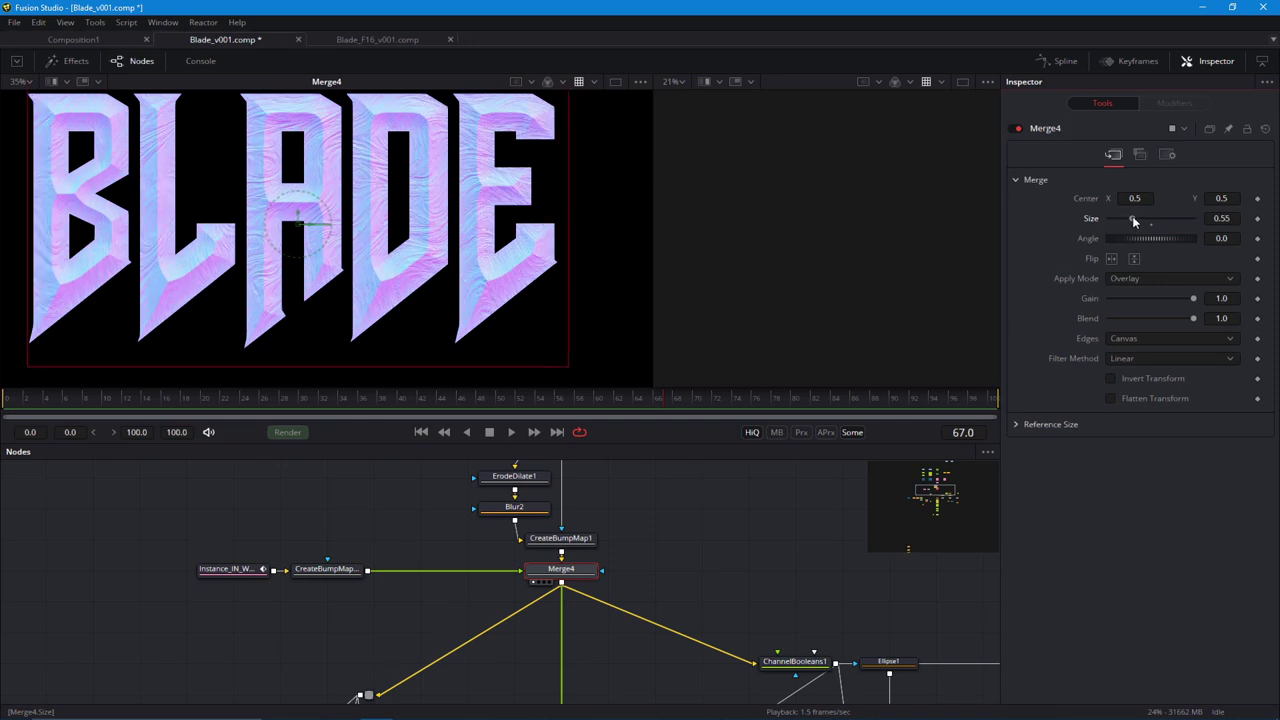
Show Filter1 and Bitmap2 in the second viewer to examine how the merged bump map affects the edge mask.
key("ctrl+f")
left_click_drag(492, 652, 451, 577)
scroll(432, 576, "down", 1)
scroll(451, 577, "down", 1)
left_click_drag(474, 531, 517, 583)
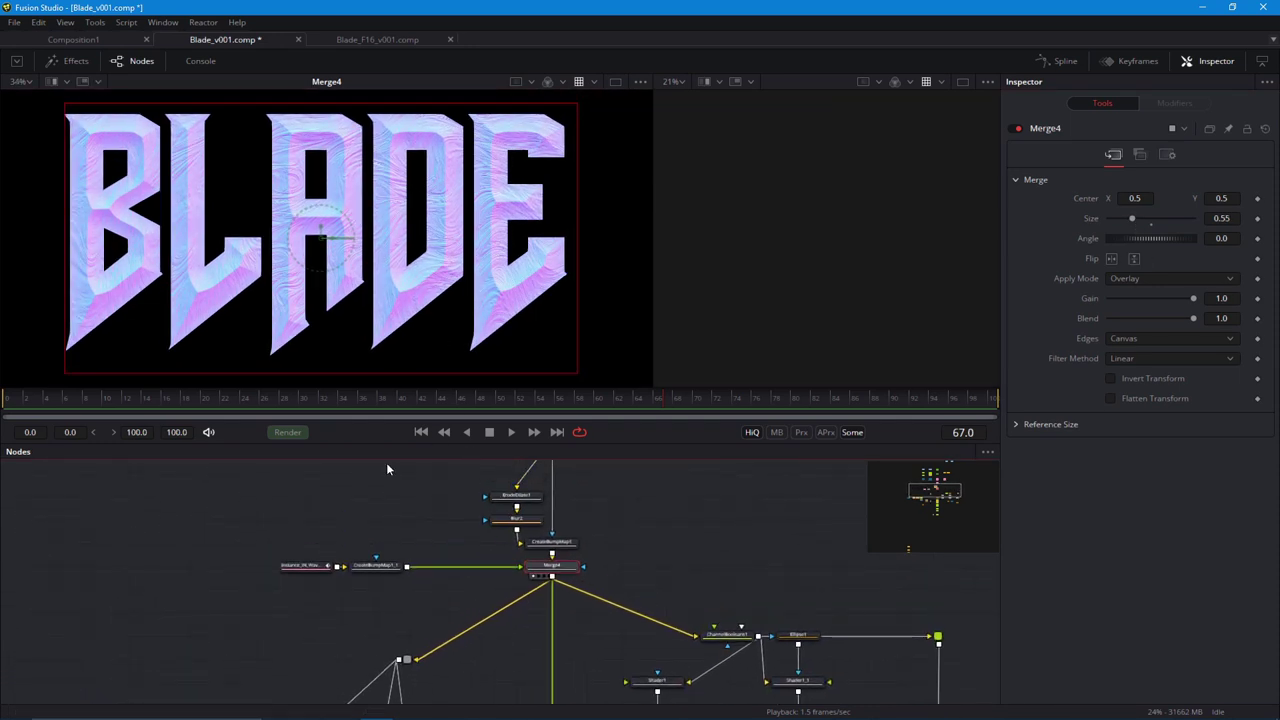
scroll(420, 461, "down", 2)
left_click_drag(485, 630, 519, 592)
left_click_drag(390, 653, 438, 623)
left_click_drag(325, 620, 737, 337)
key("2")
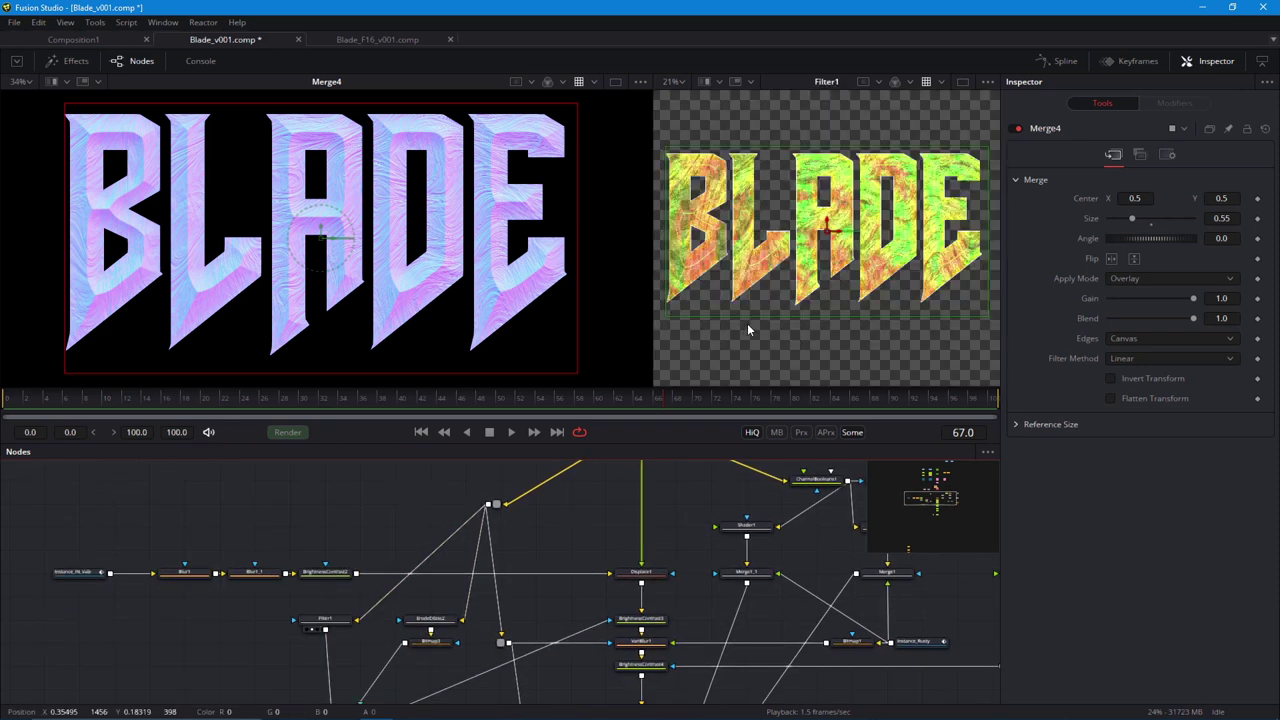
scroll(747, 323, "up", 3)
scroll(399, 600, "down", 2)
left_click(447, 608)
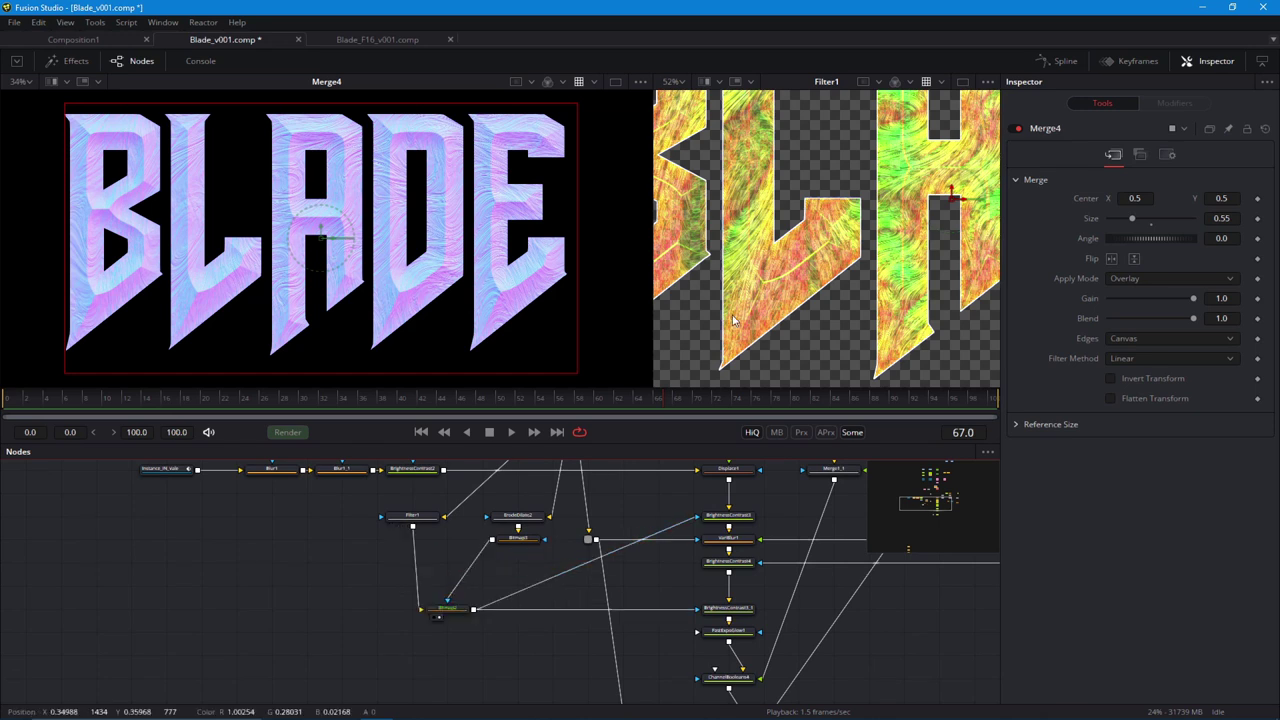
key("2")
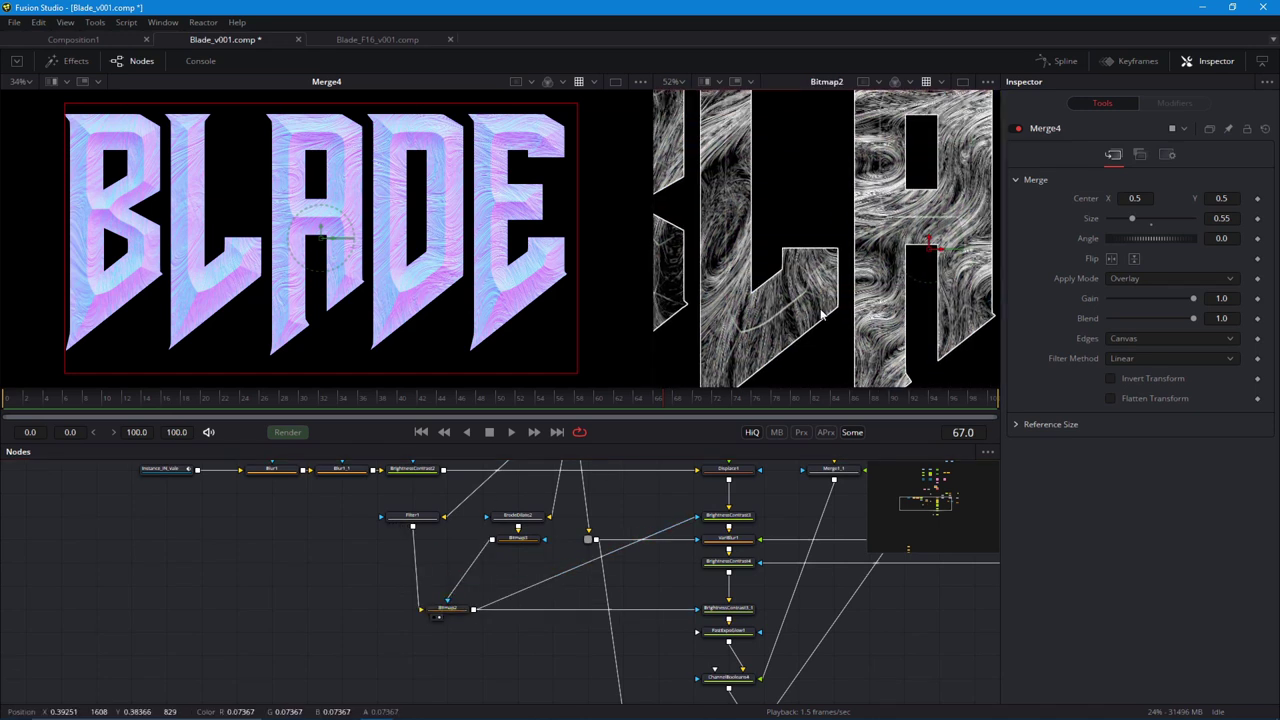
Feed PipeRouter1 from CreateBumpMap1 instead of Merge4, so its branches use the bump map without the waves.
scroll(484, 557, "down", 3)
left_click_drag(484, 557, 427, 682)
left_click_drag(544, 605, 690, 615)
scroll(609, 588, "up", 3)
scroll(690, 614, "up", 1)
left_click_drag(482, 639, 484, 578)
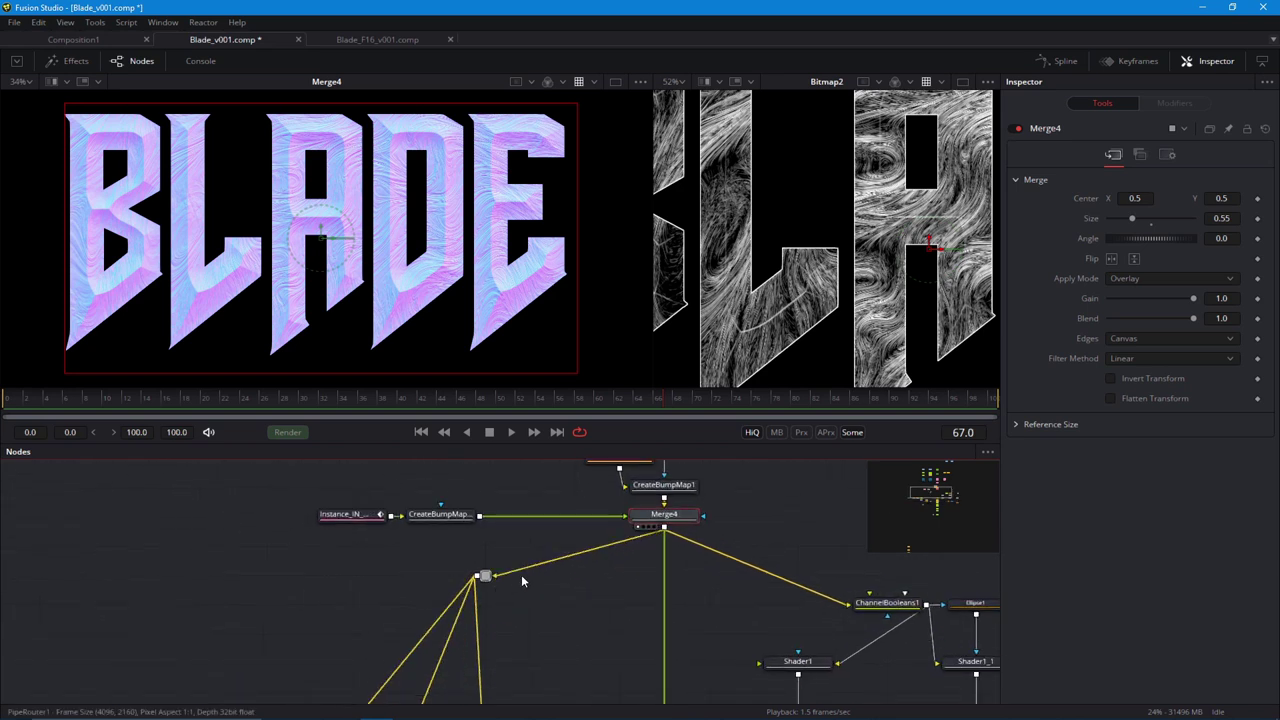
left_click_drag(668, 530, 497, 580)
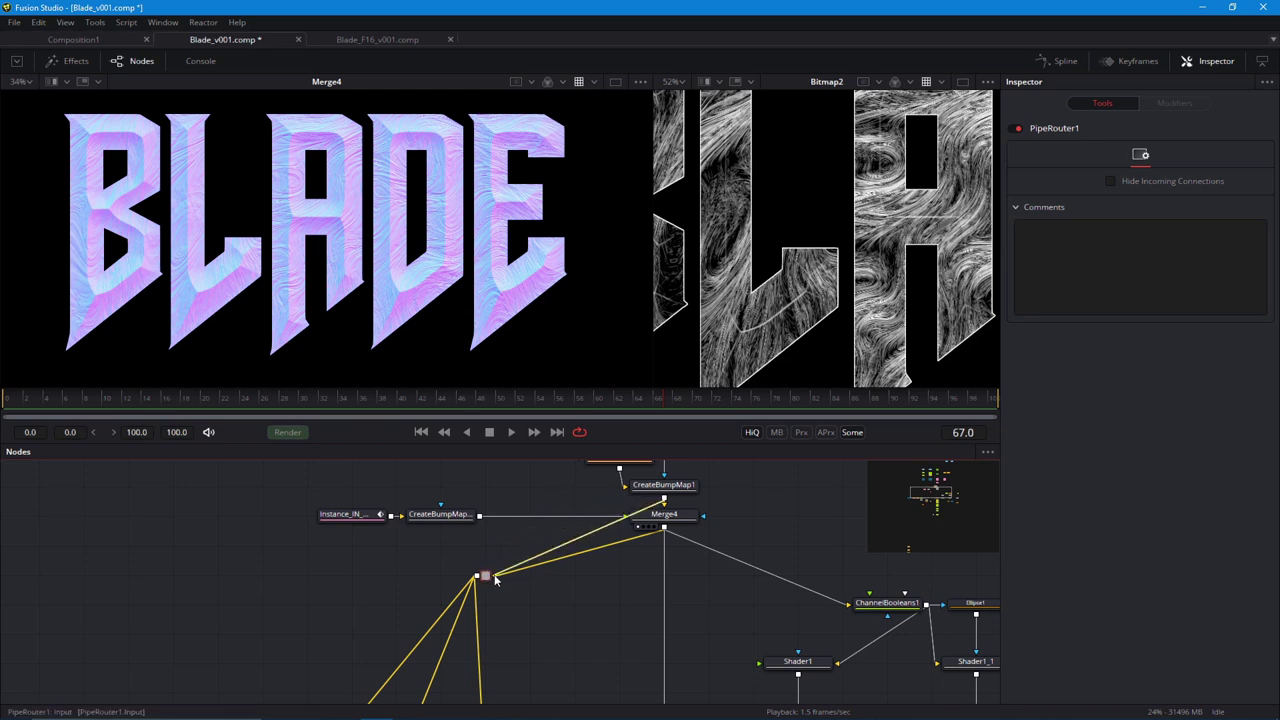
left_click_drag(655, 486, 705, 355)
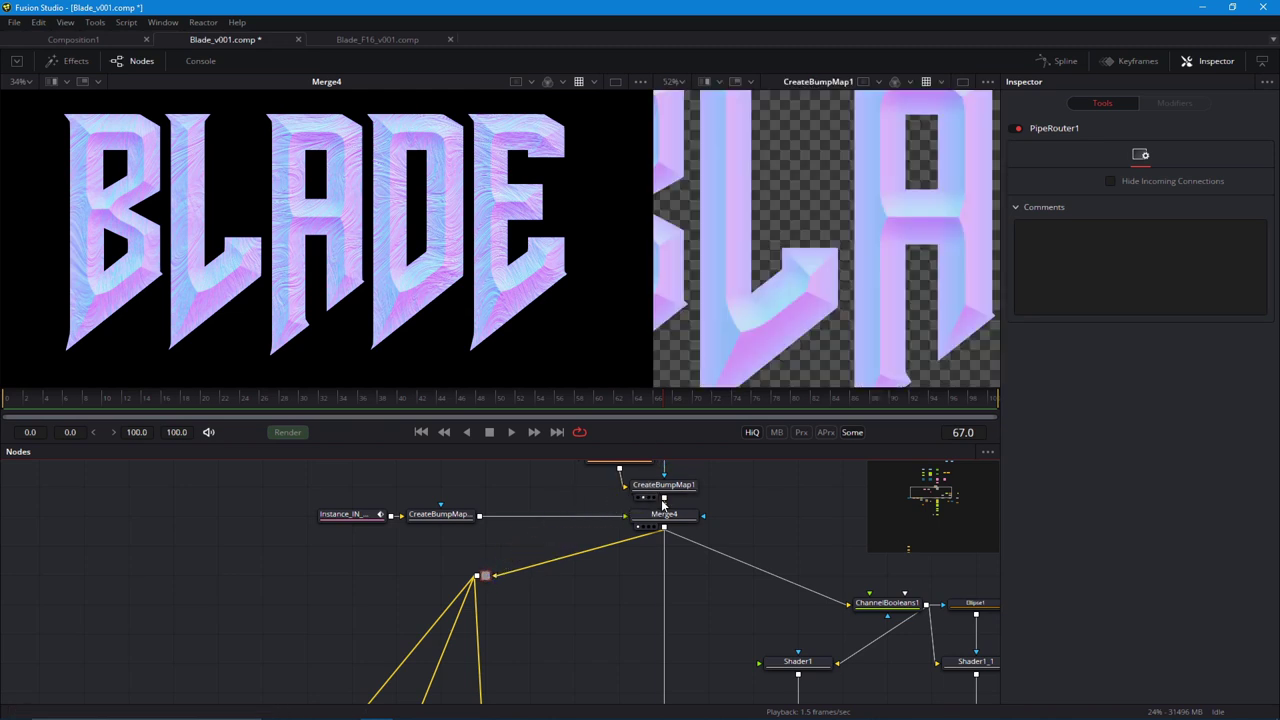
left_click_drag(496, 577, 505, 394)
Show Shader1_1 in the second viewer and widen that viewer.
left_click_drag(322, 691, 734, 306)
left_click_drag(547, 559, 396, 702)
scroll(680, 589, "up", 1)
left_click_drag(757, 521, 720, 432)
key("ctrl+z")
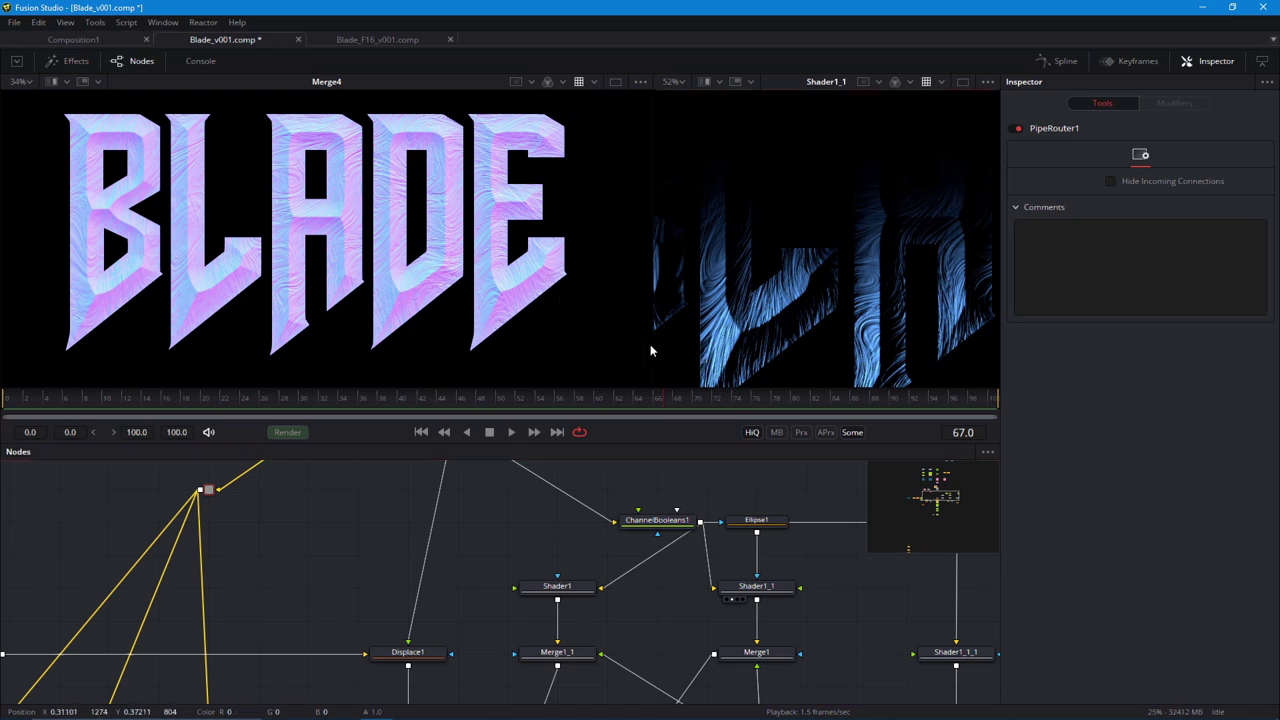
left_click_drag(650, 350, 424, 348)
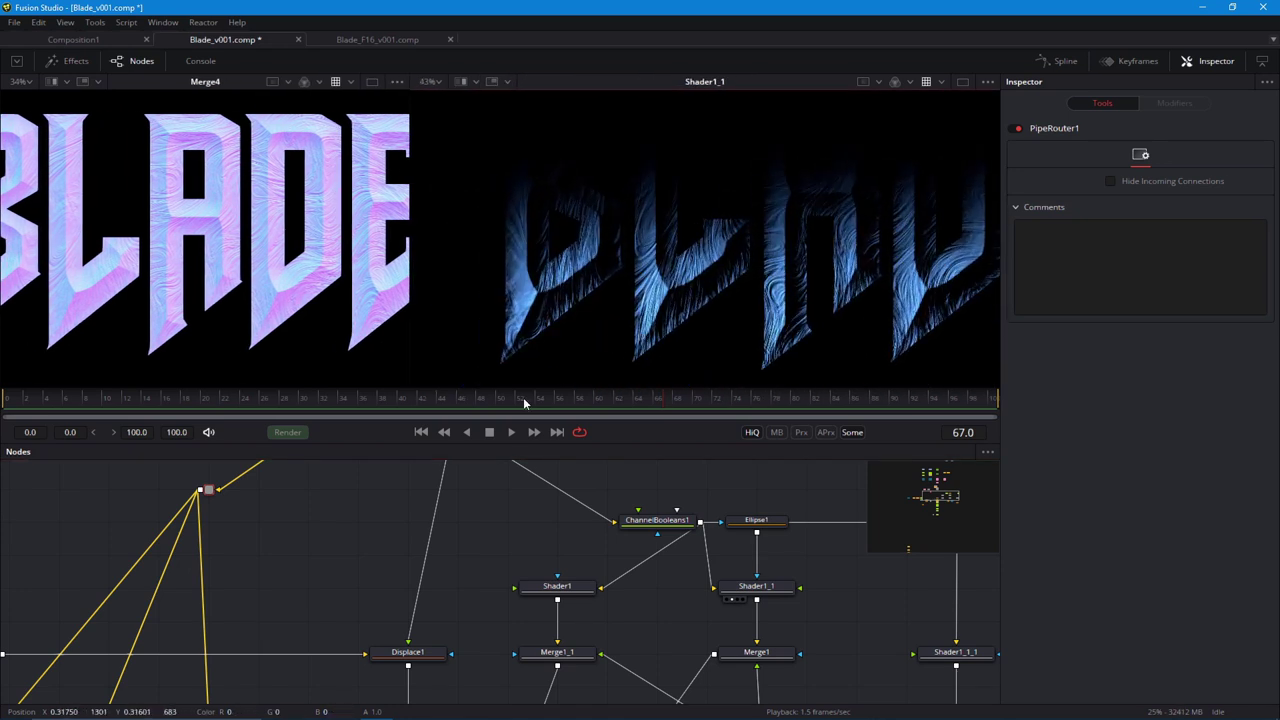
Set the height scale of CreateBumpMap1_1 to about 13.39.
left_click_drag(468, 586, 531, 594)
scroll(531, 594, "down", 4)
left_click_drag(394, 560, 578, 608)
scroll(578, 608, "up", 4)
left_click(592, 533)
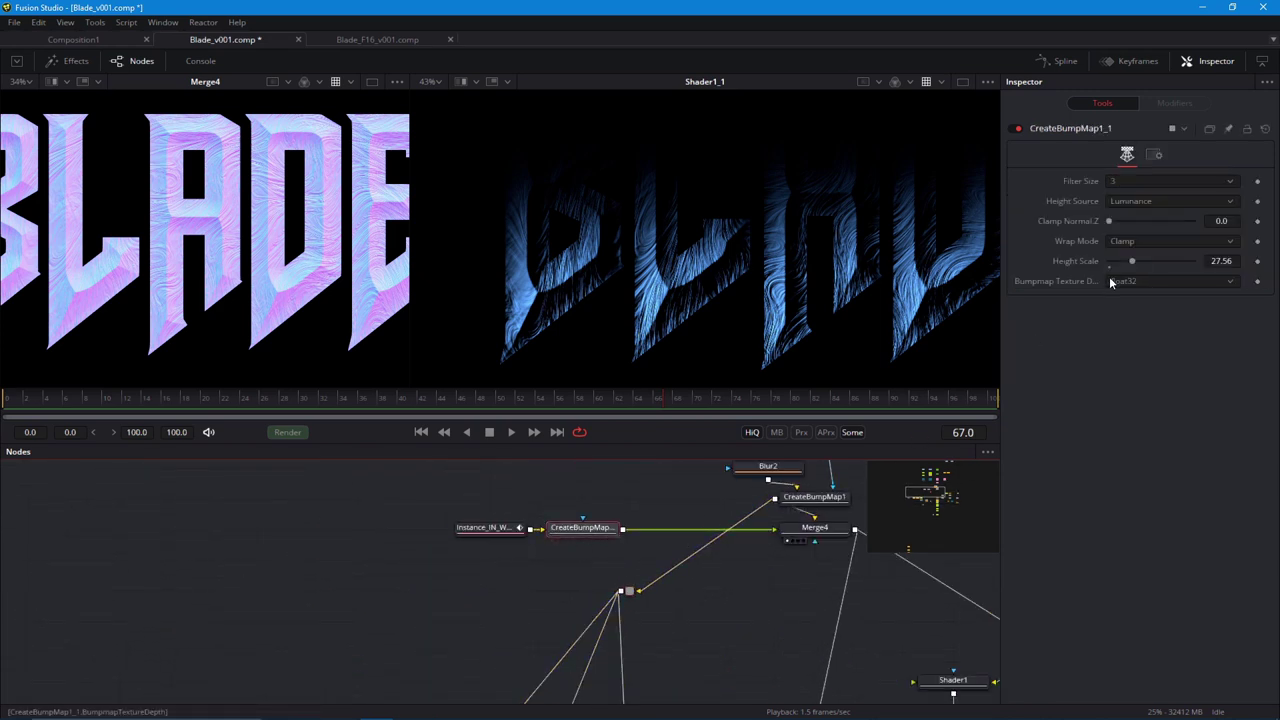
left_click_drag(1127, 265, 1120, 266)
Show Shader1 in the second viewer and reduce CreateBumpMap1_1's height scale to about 7.011.
left_click_drag(808, 588, 477, 452)
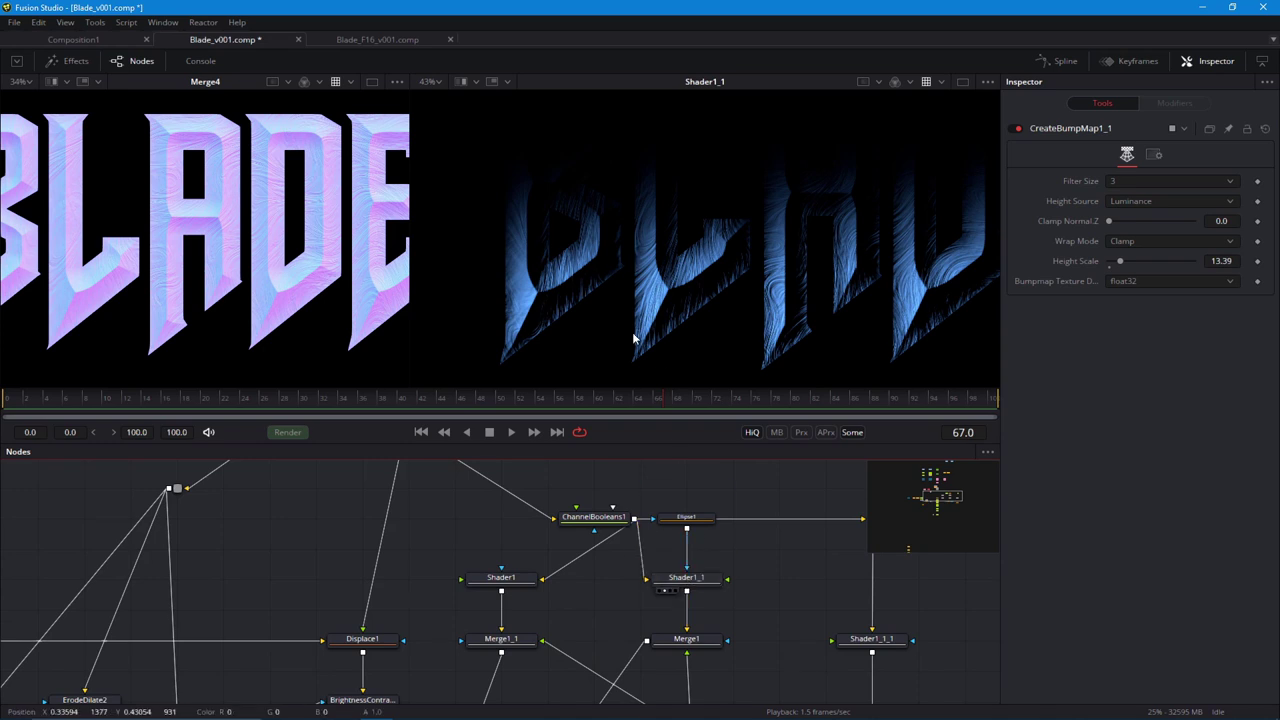
left_click_drag(595, 374, 600, 383)
left_click_drag(504, 578, 543, 352)
scroll(543, 352, "down", 1)
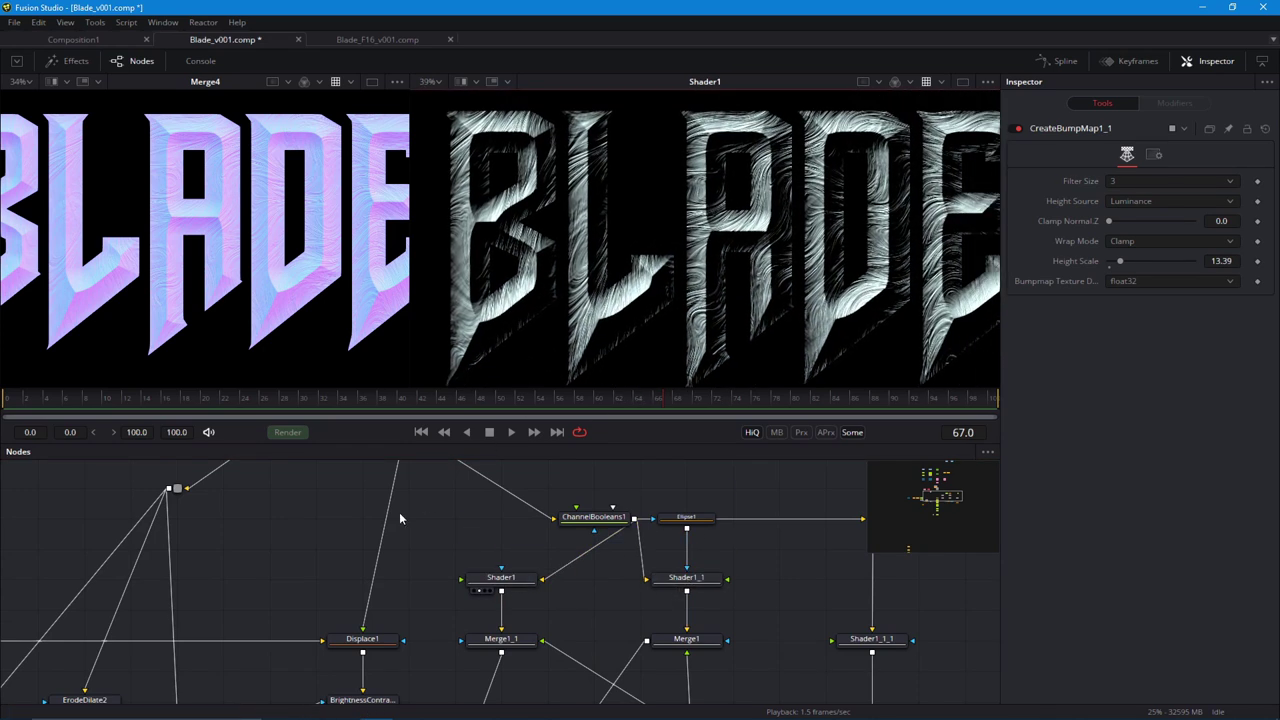
left_click_drag(345, 586, 769, 698)
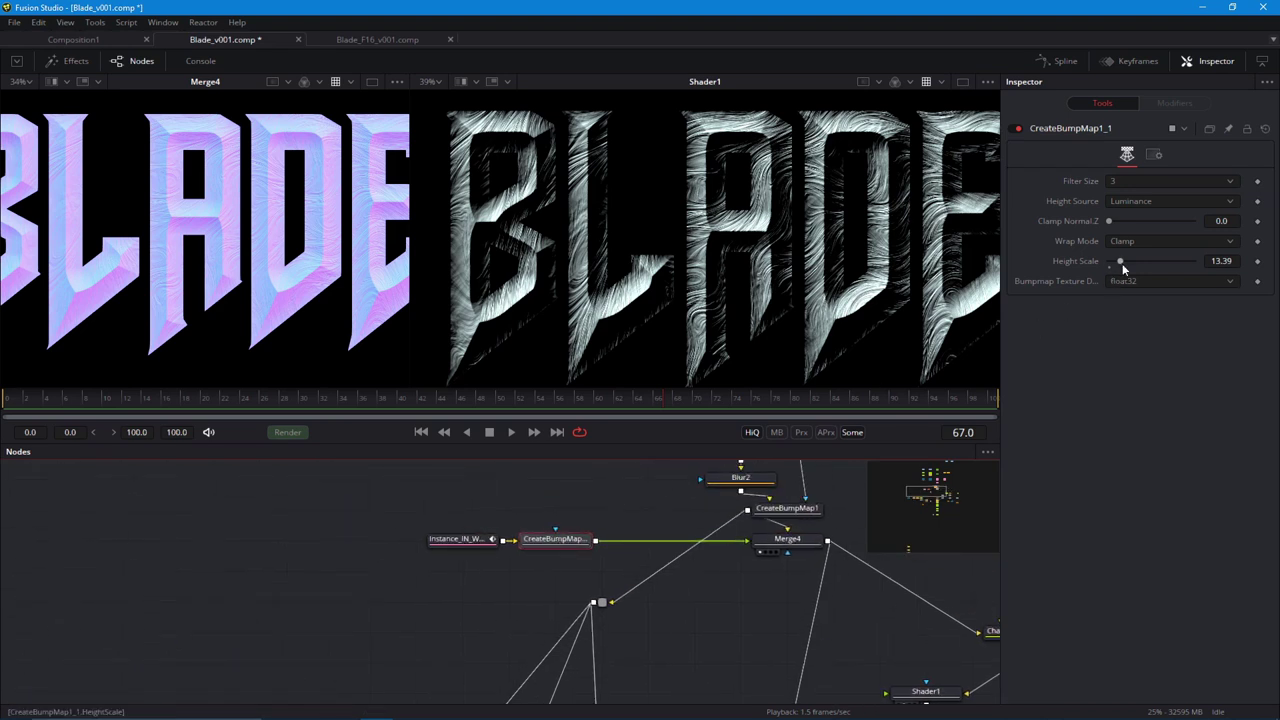
left_click_drag(1122, 263, 1103, 266)
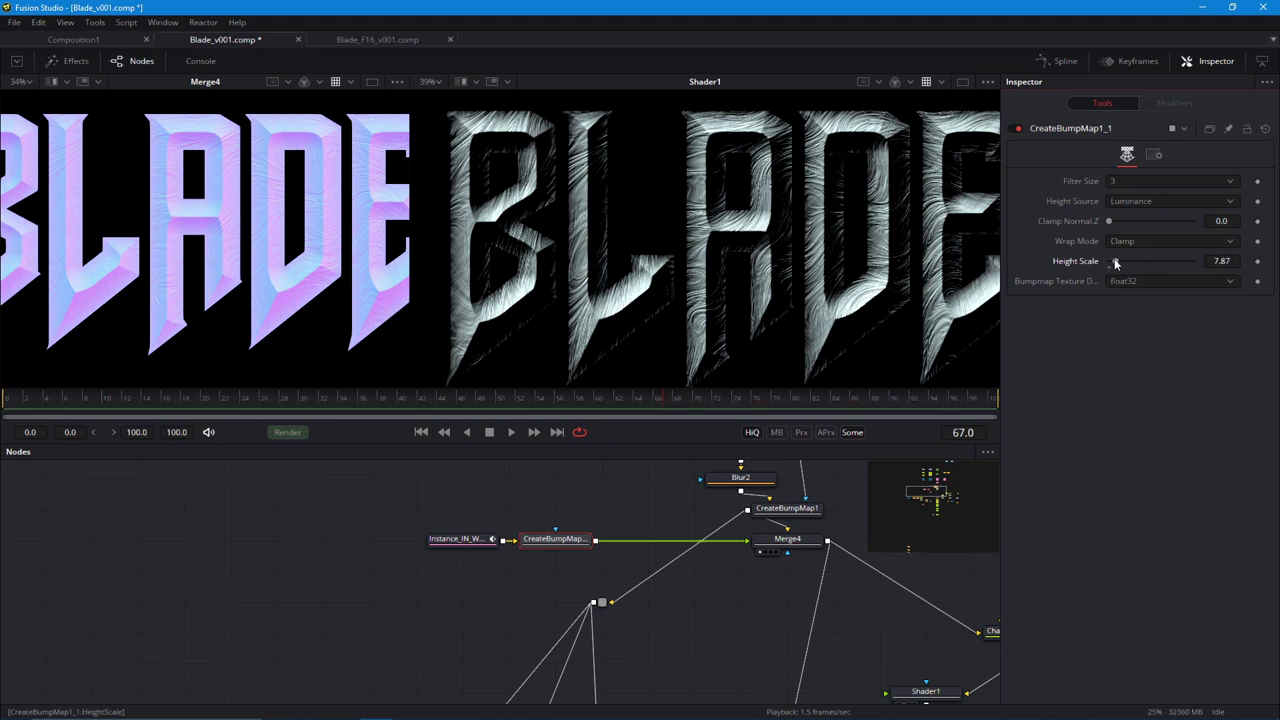
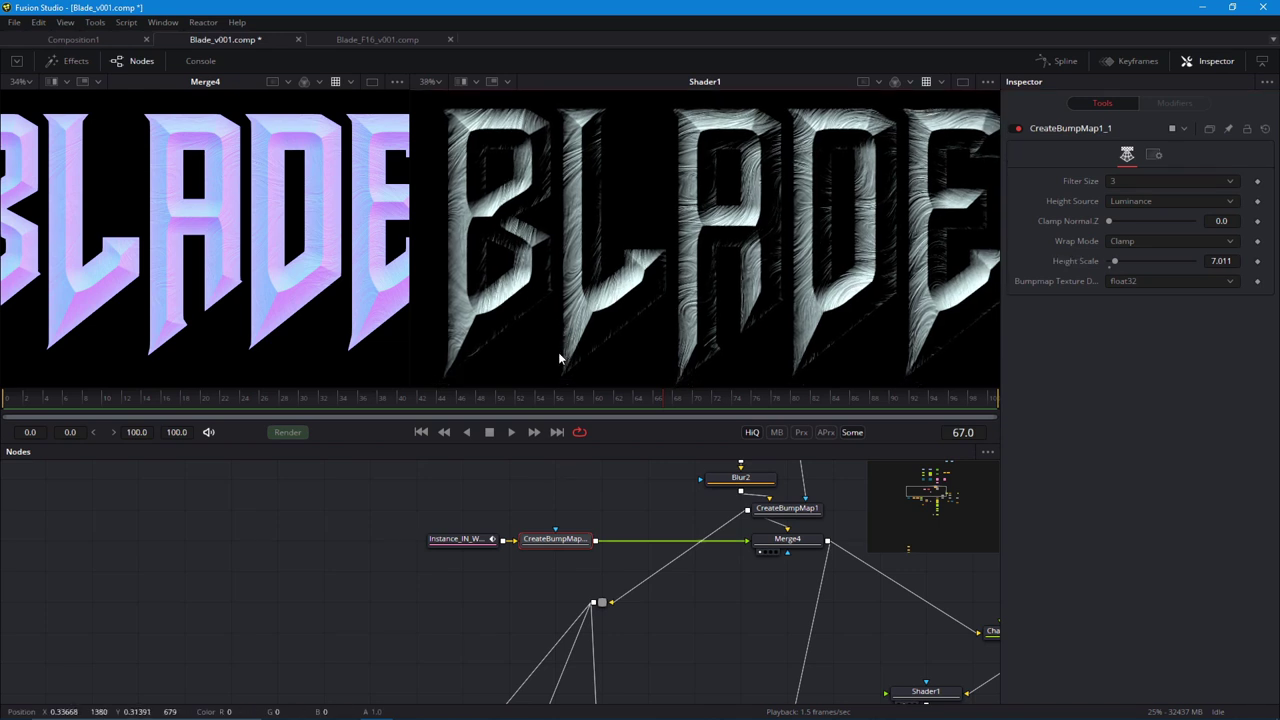
Show Merge1 in the second viewer and set its gain to about 0.677.
scroll(555, 551, "down", 3)
left_click_drag(536, 577, 534, 471)
scroll(650, 600, "up", 3)
left_click_drag(718, 648, 671, 594)
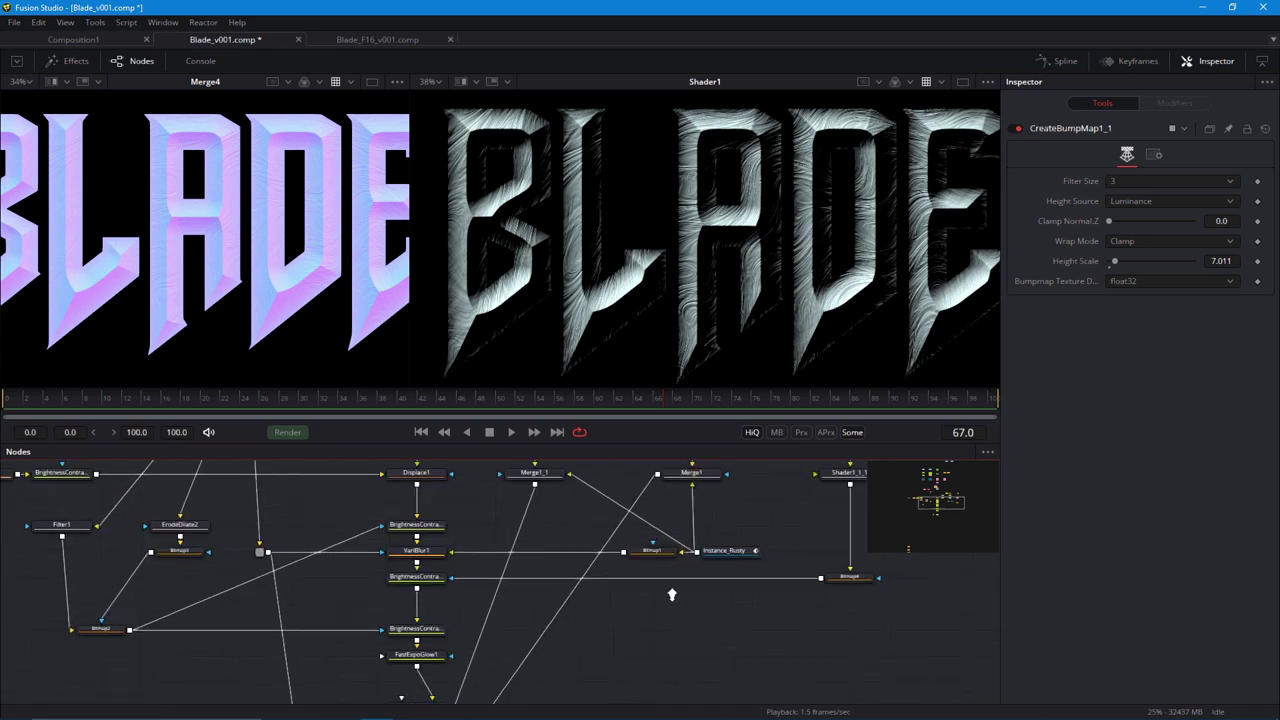
left_click(692, 533)
left_click_drag(629, 556, 593, 563)
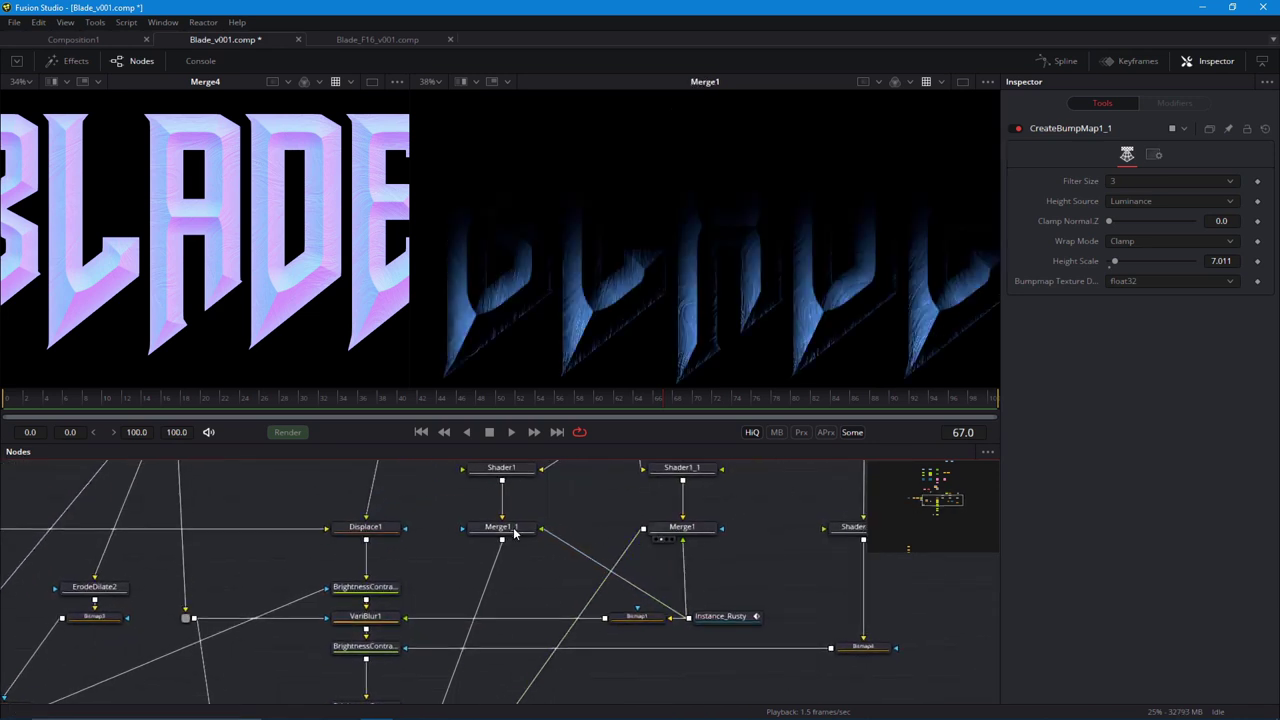
left_click(681, 527)
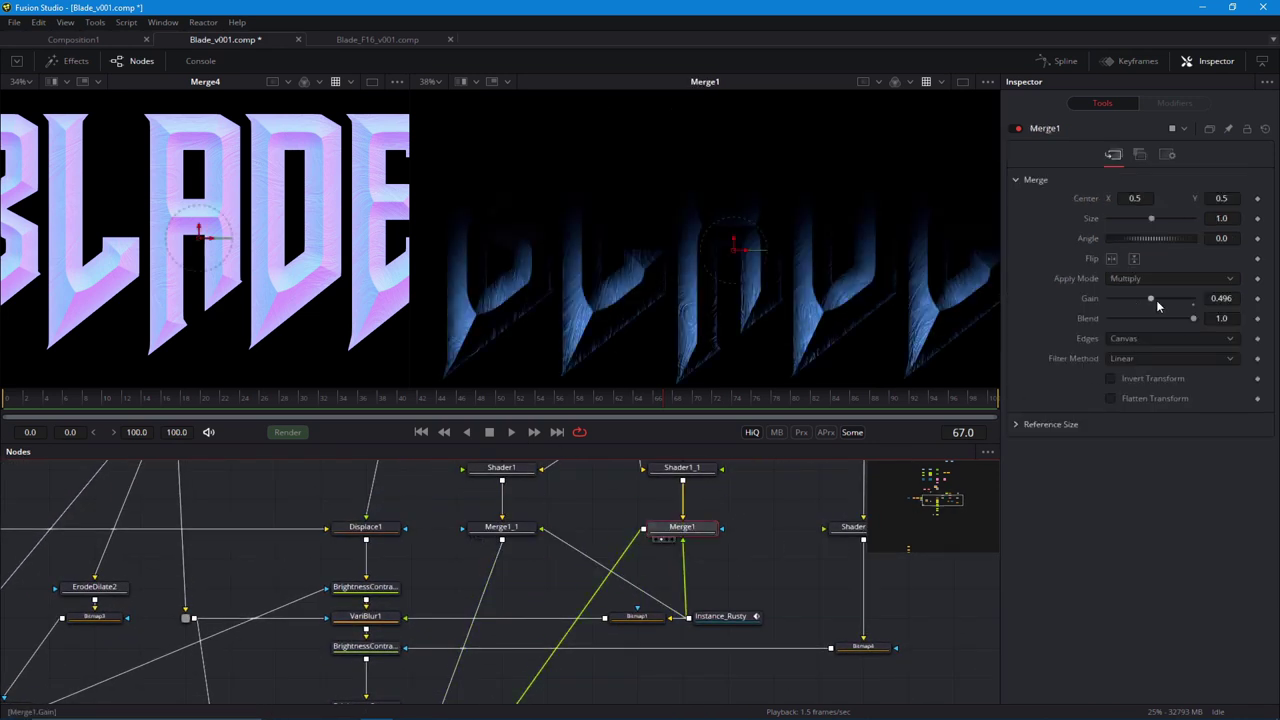
left_click_drag(1156, 300, 1166, 300)
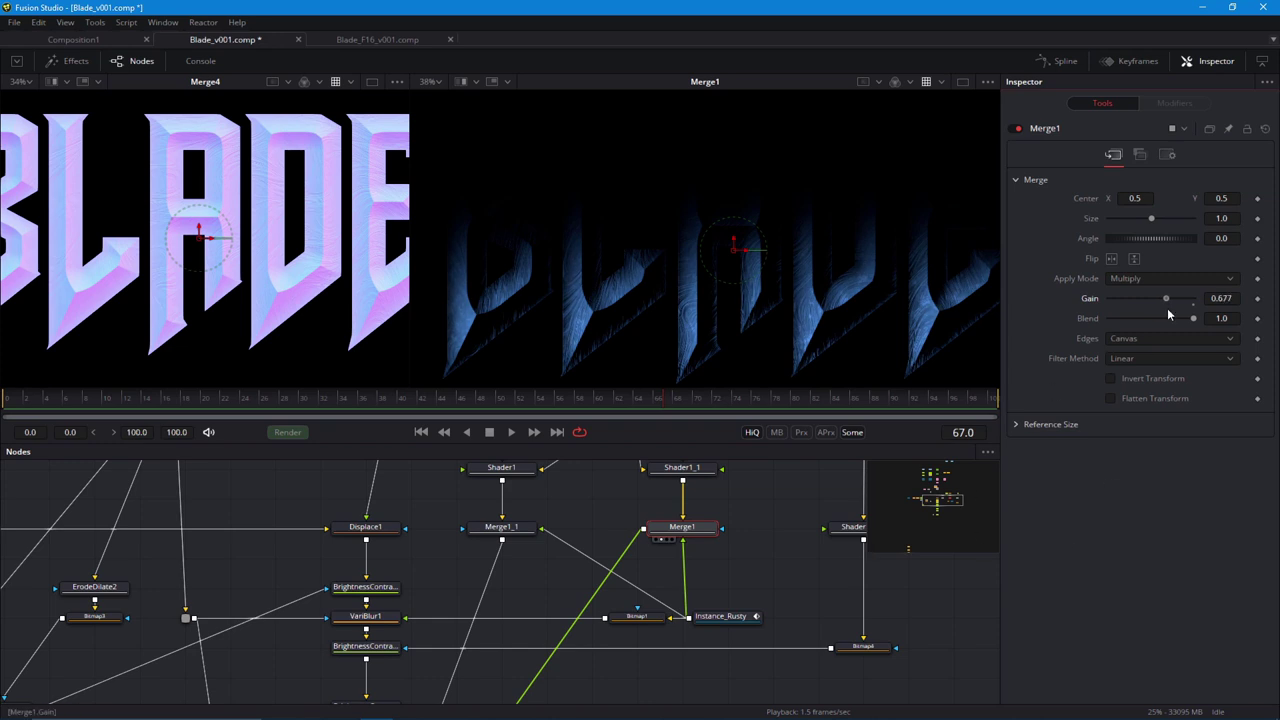
Show Merge1_1 in the second viewer and set its gain to about 0.575.
left_click_drag(689, 605, 776, 597)
left_click_drag(589, 519, 572, 288)
scroll(648, 296, "up", 3)
left_click_drag(652, 299, 662, 263)
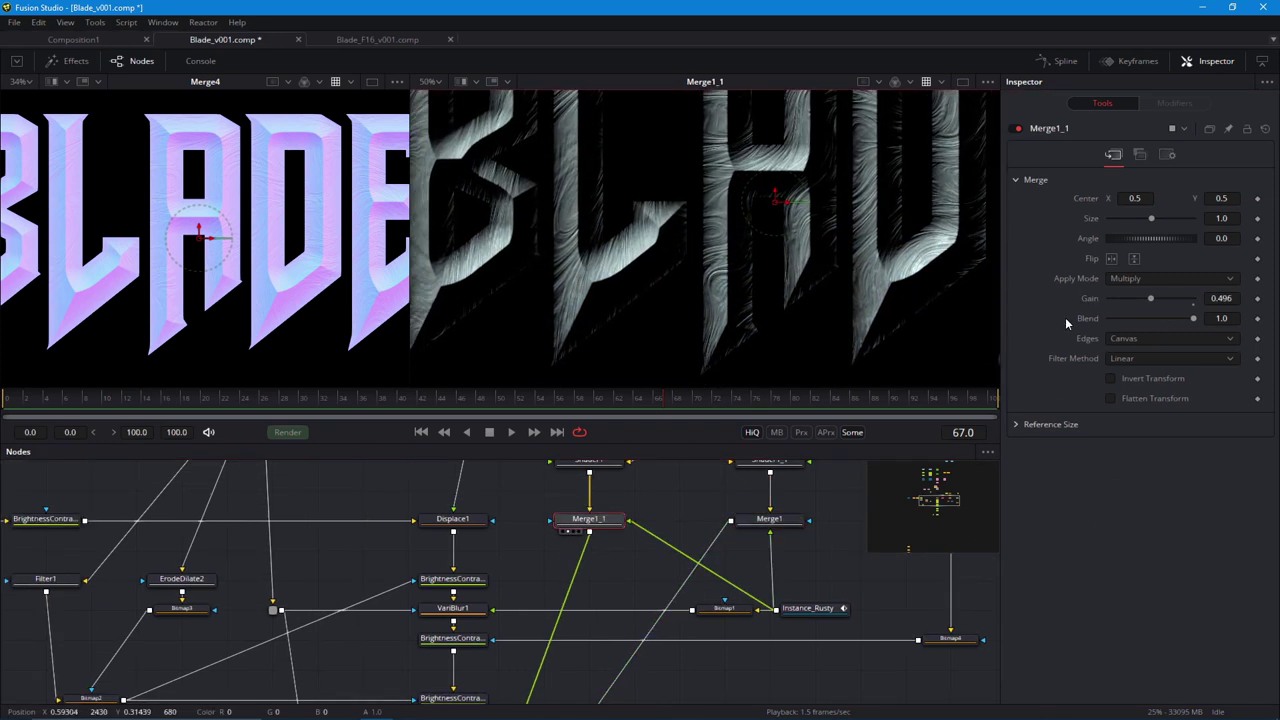
left_click_drag(1153, 297, 1158, 298)
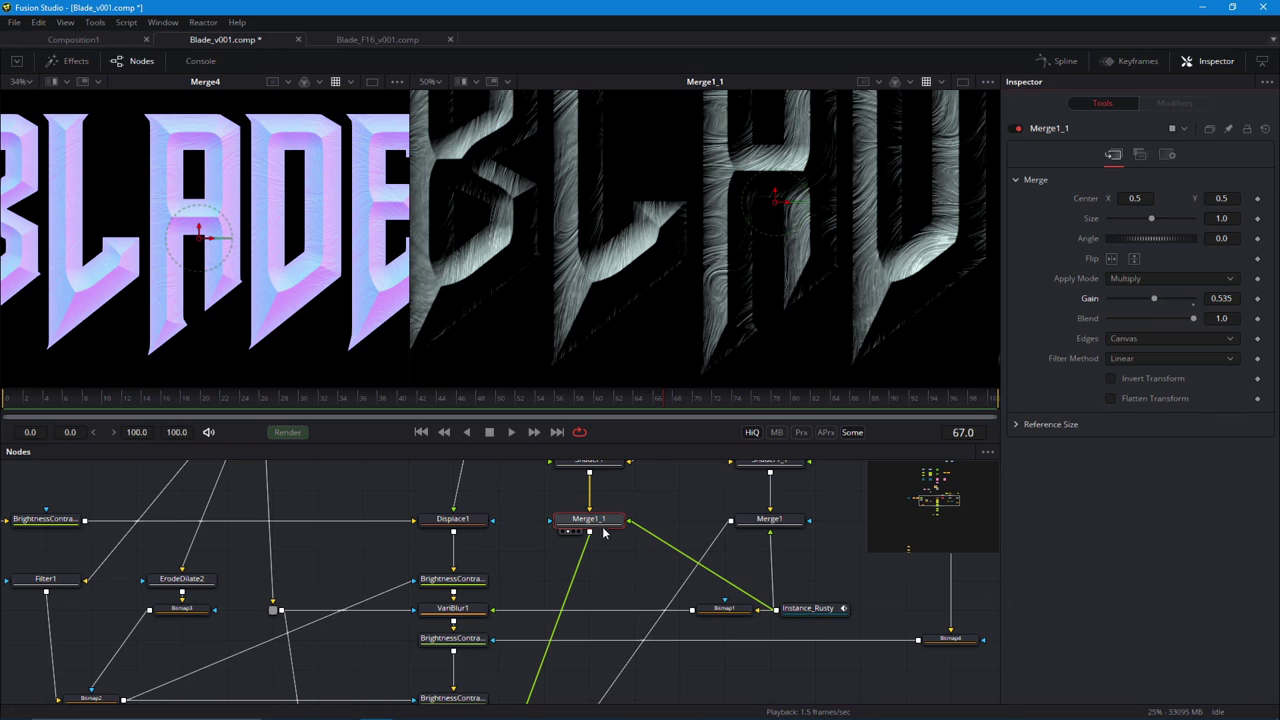
Widen the first viewer and show BrightnessContrast4 in it to examine the textured title over the background.
left_click_drag(575, 320, 664, 328)
scroll(664, 328, "down", 2)
left_click_drag(368, 695, 532, 599)
left_click_drag(617, 541, 700, 338)
scroll(358, 332, "up", 2)
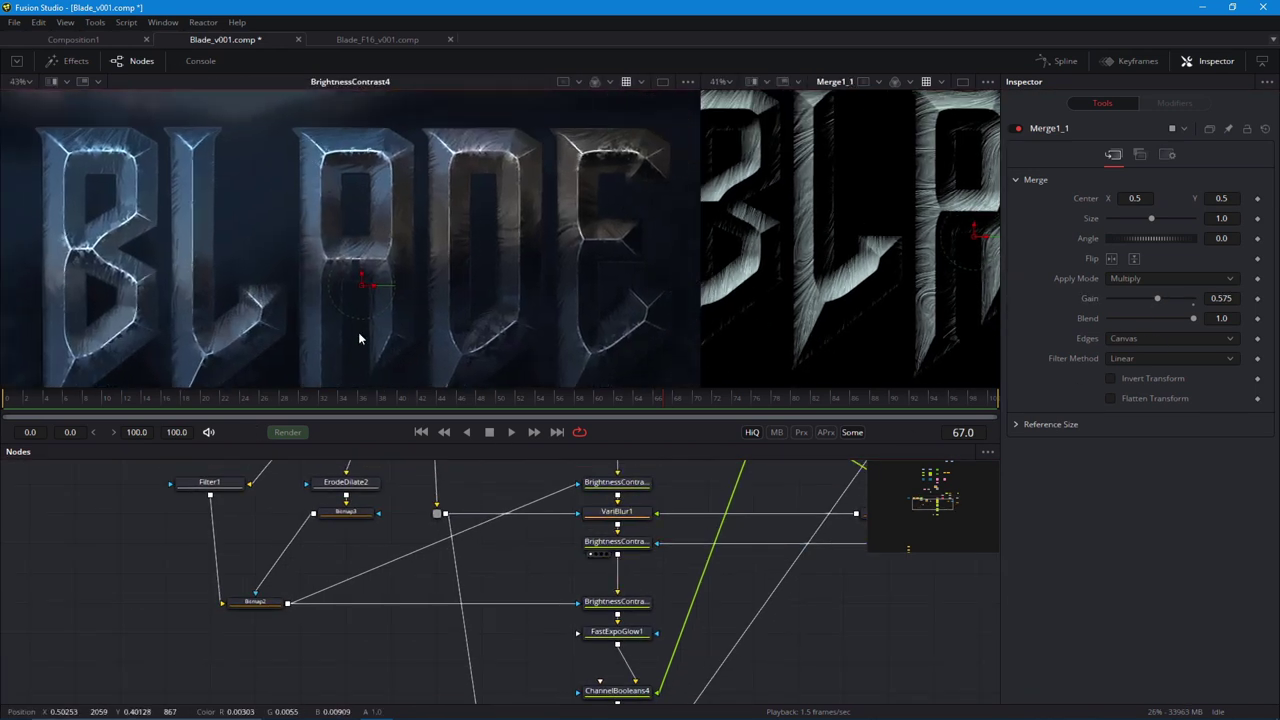
Show Displace1 in the first viewer, set its spread to about 0.0442, and inspect the distortion on the letters.
left_click_drag(476, 490, 453, 340)
scroll(522, 338, "up", 1)
left_click_drag(531, 622, 492, 673)
left_click_drag(533, 475, 402, 268)
left_click(567, 547)
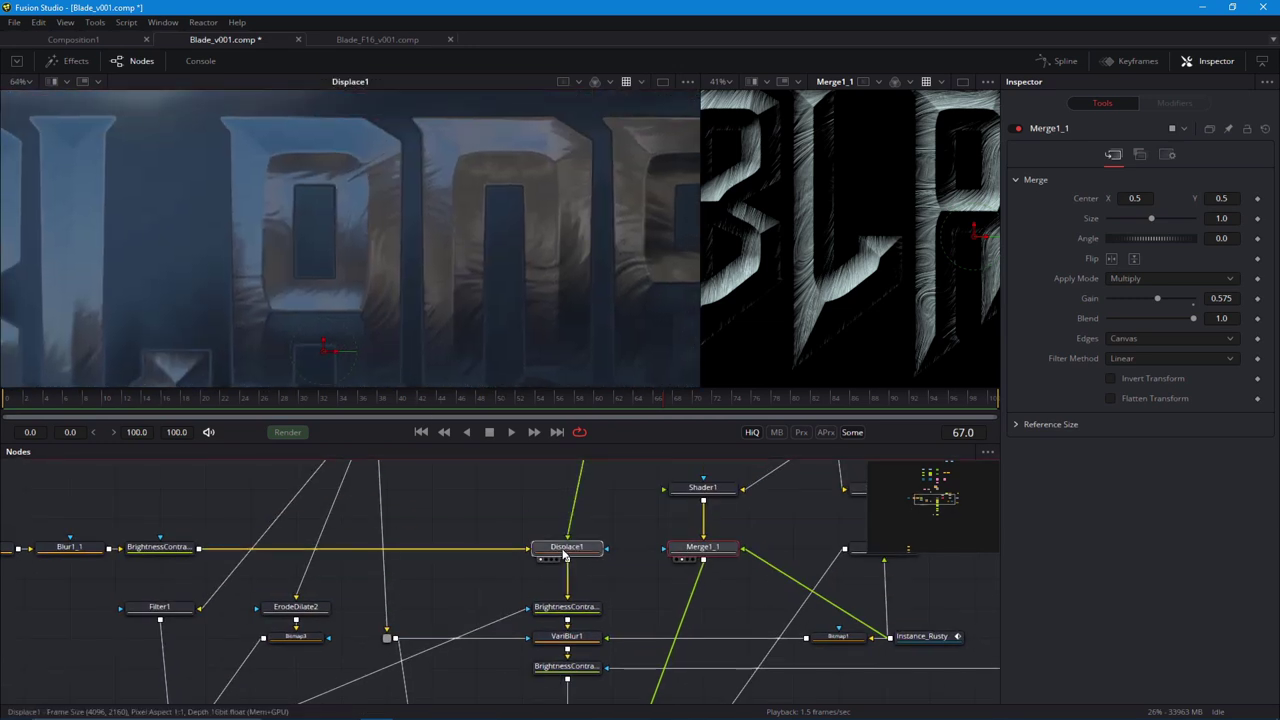
scroll(422, 324, "up", 1)
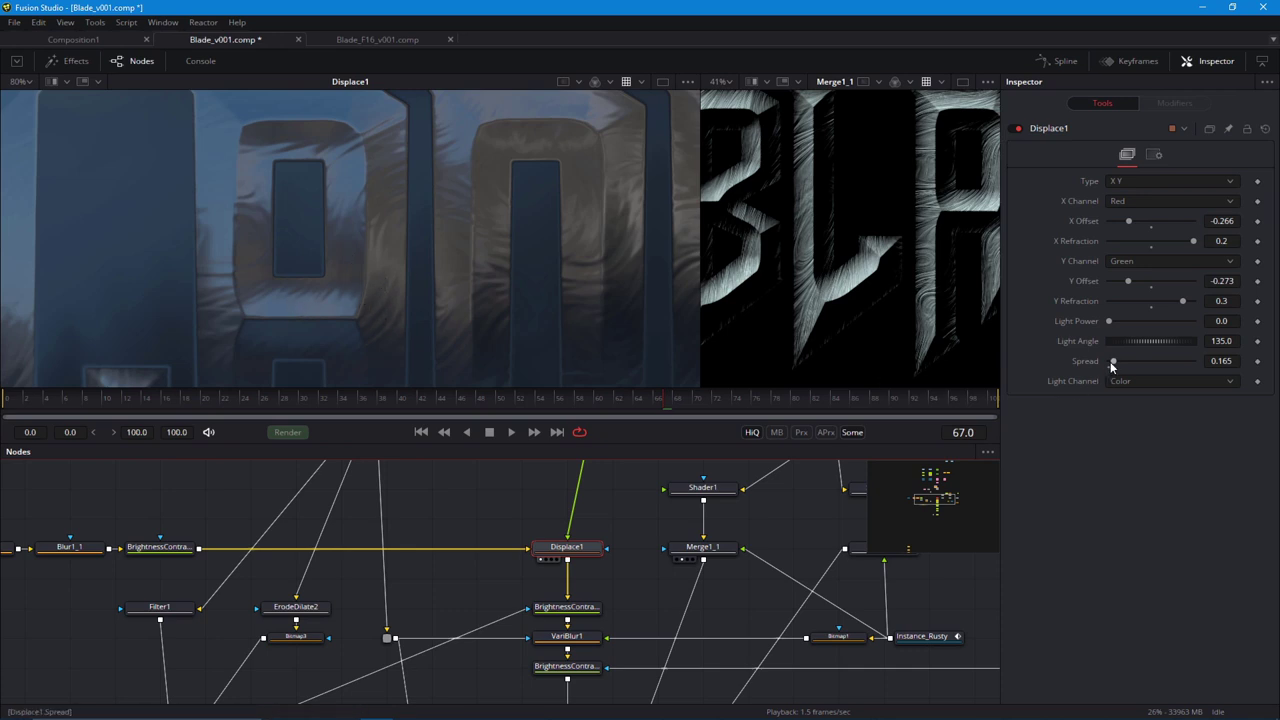
left_click_drag(1112, 362, 1088, 590)
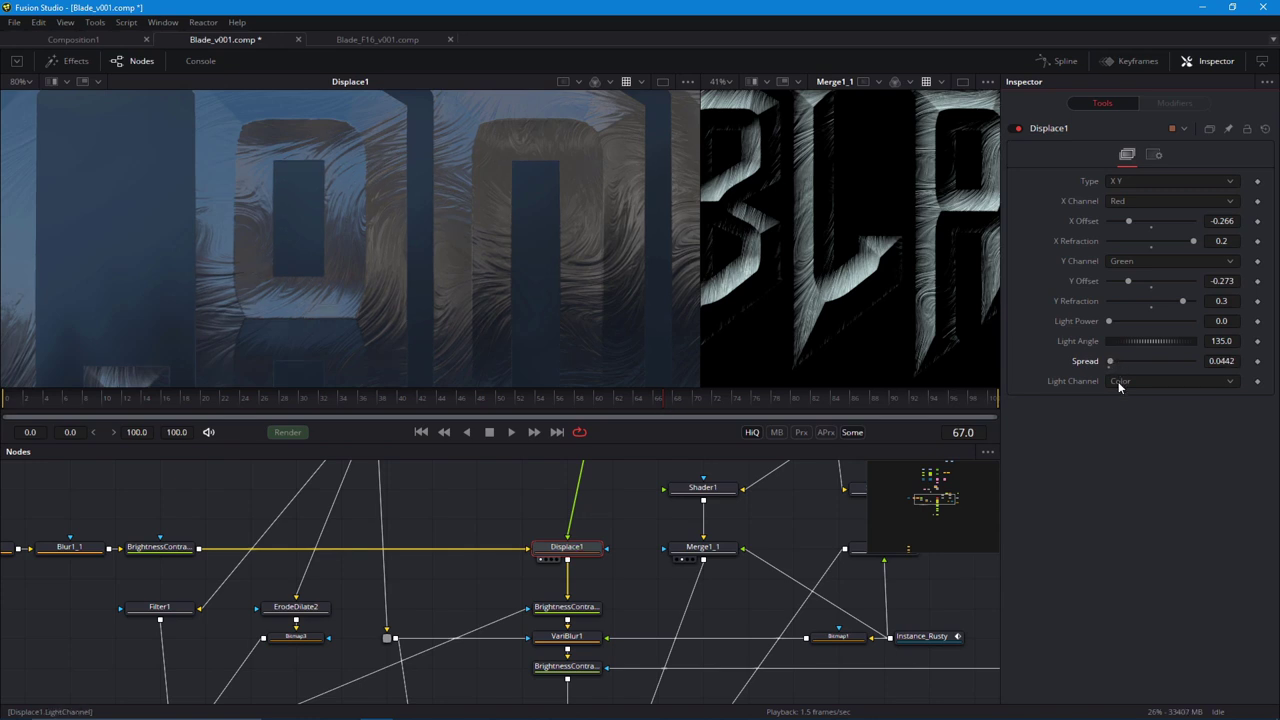
scroll(378, 350, "up", 4)
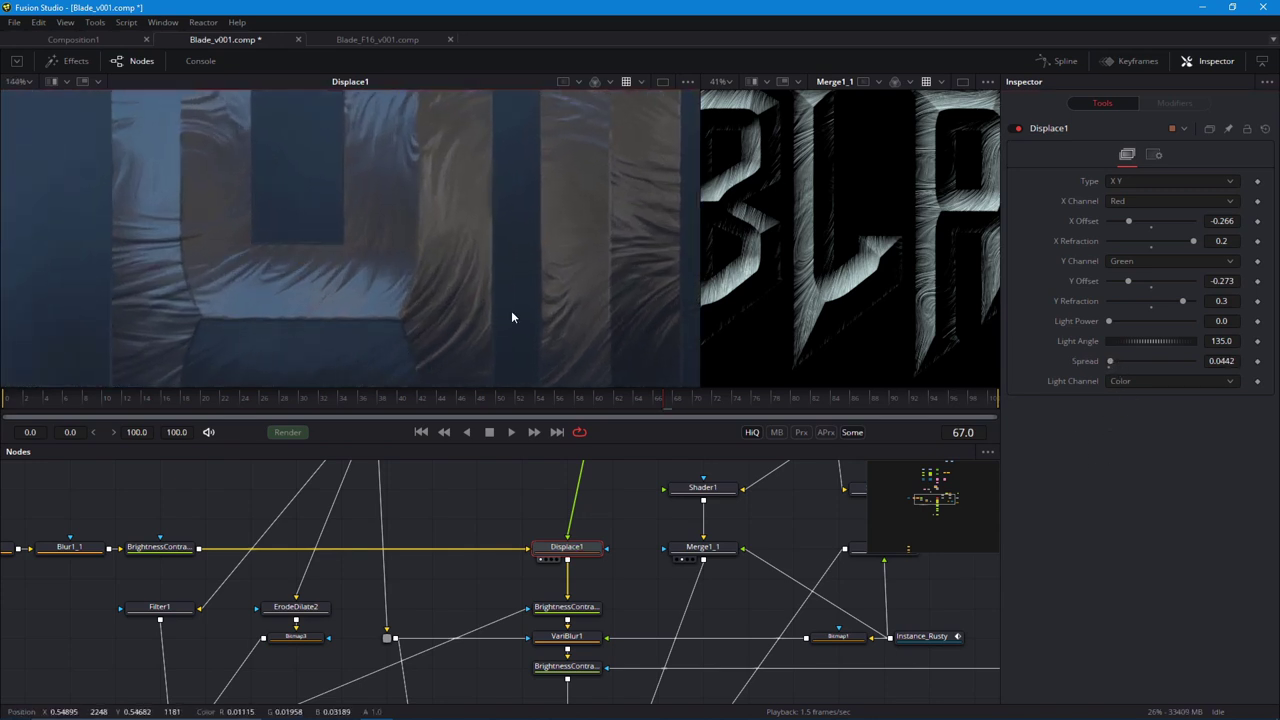
scroll(396, 291, "down", 5)
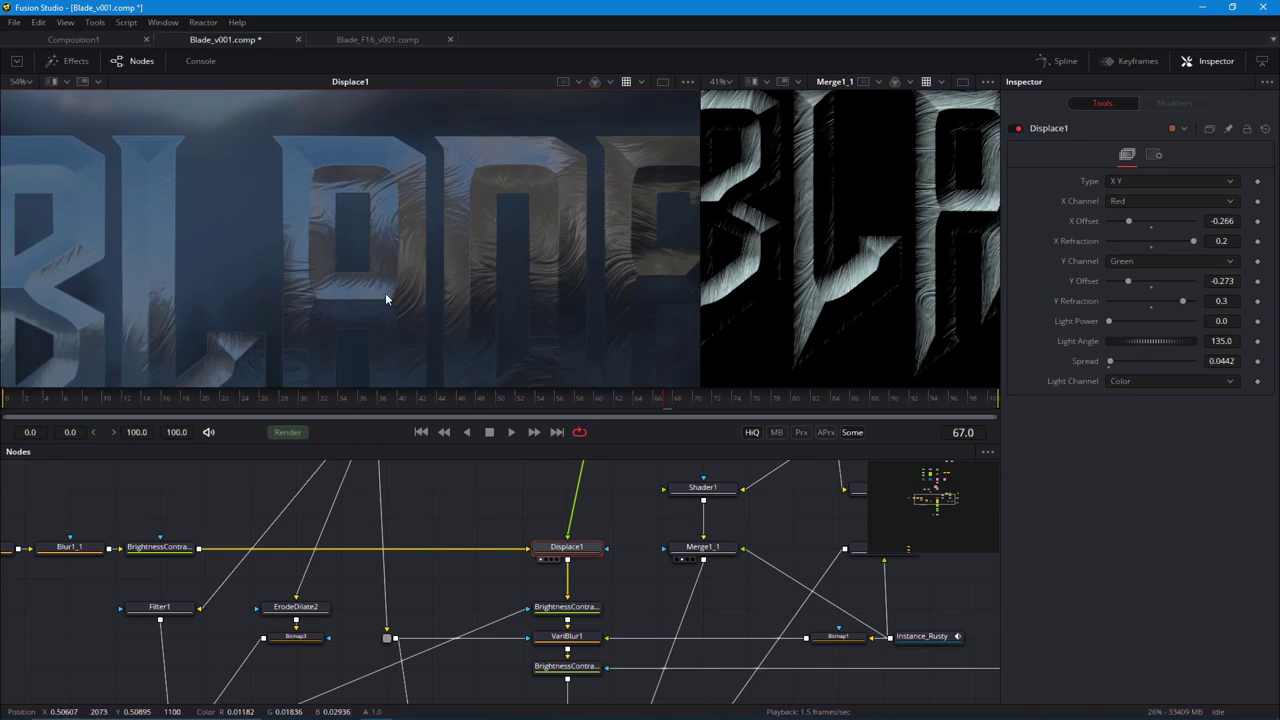
Show ChannelBooleans5 in the first viewer and examine the combined BLADE lettering from full view to close up.
scroll(386, 298, "down", 2)
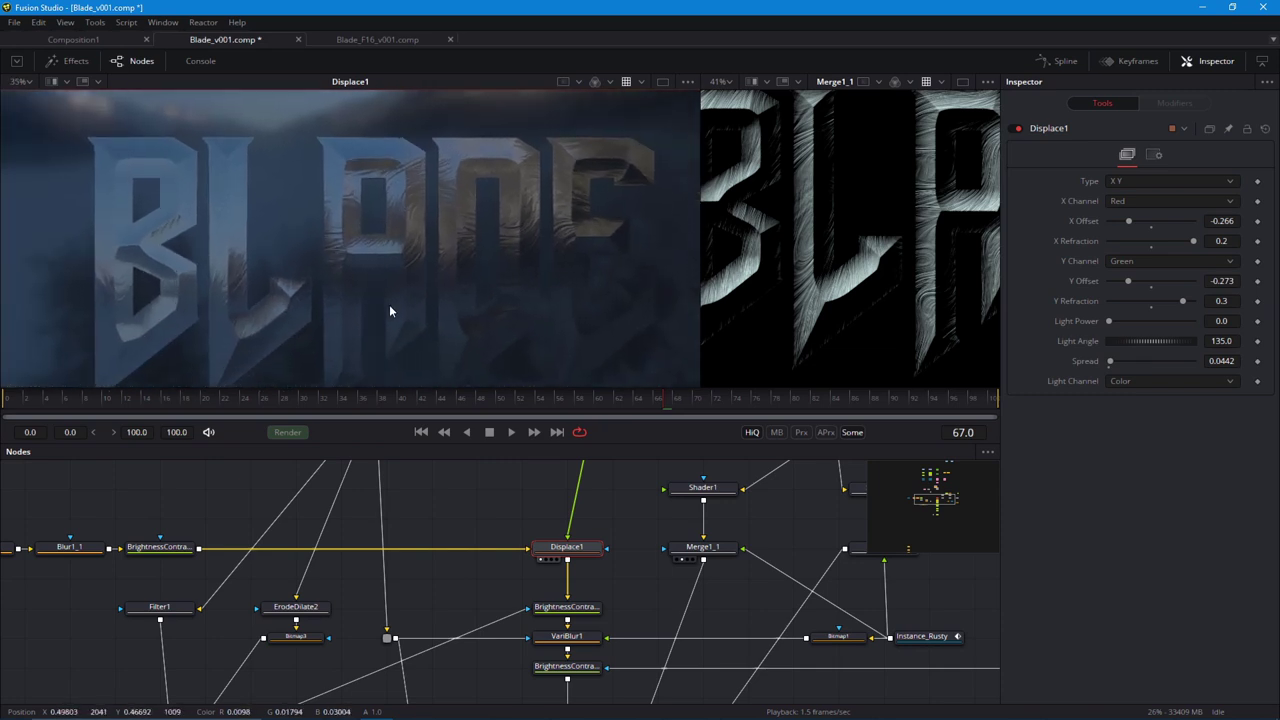
scroll(547, 537, "down", 3)
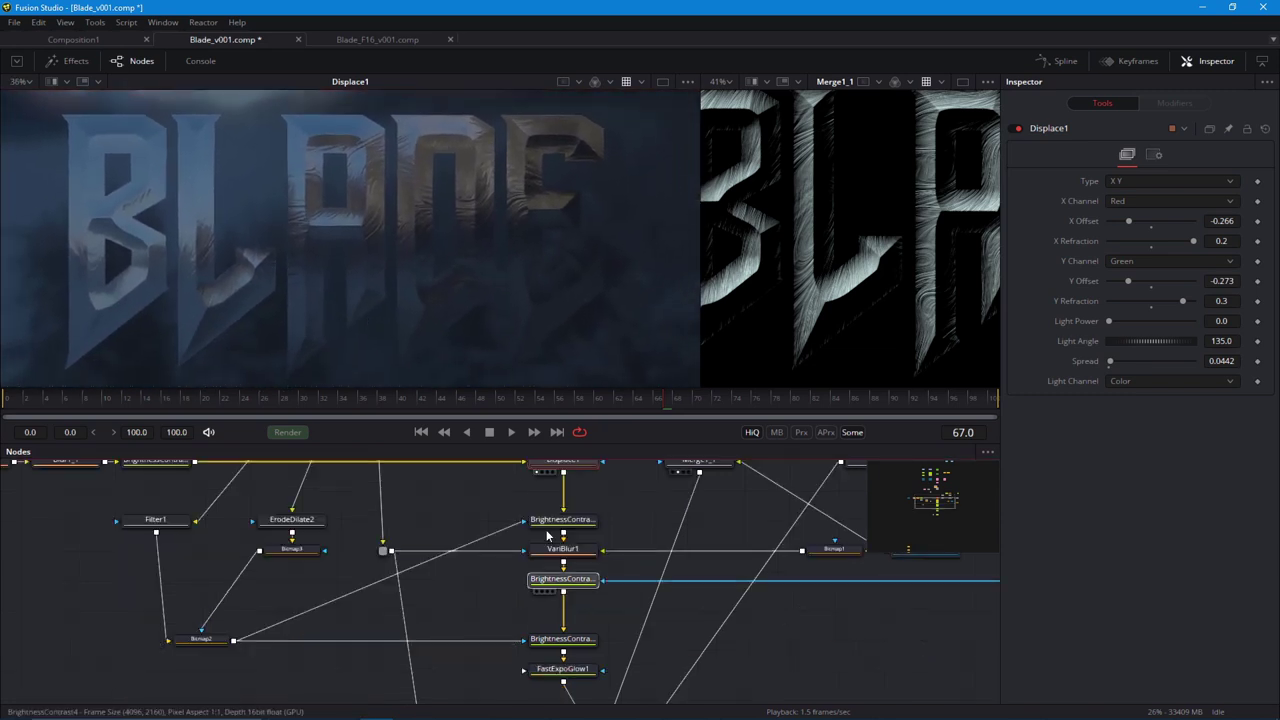
left_click(530, 596)
left_click(528, 684)
left_click_drag(531, 628, 491, 471)
left_click(490, 591)
left_click(490, 680)
scroll(383, 350, "up", 1)
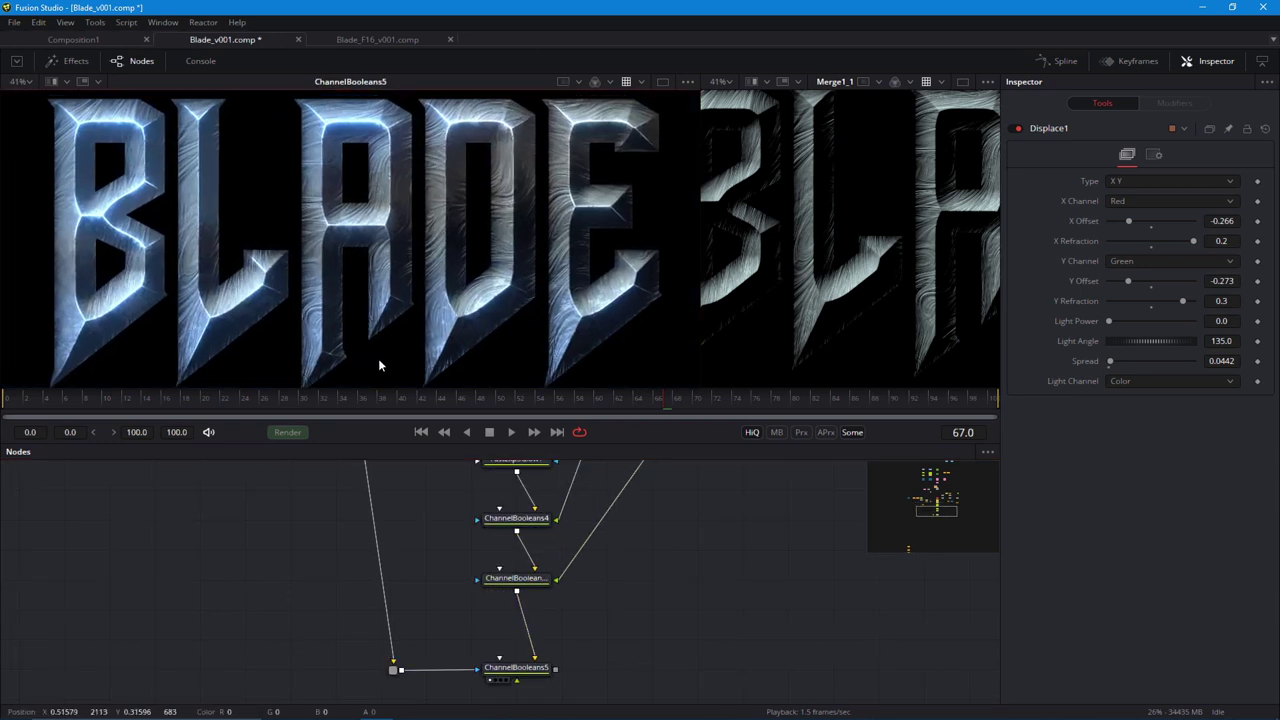
scroll(379, 365, "down", 1)
scroll(517, 571, "up", 3)
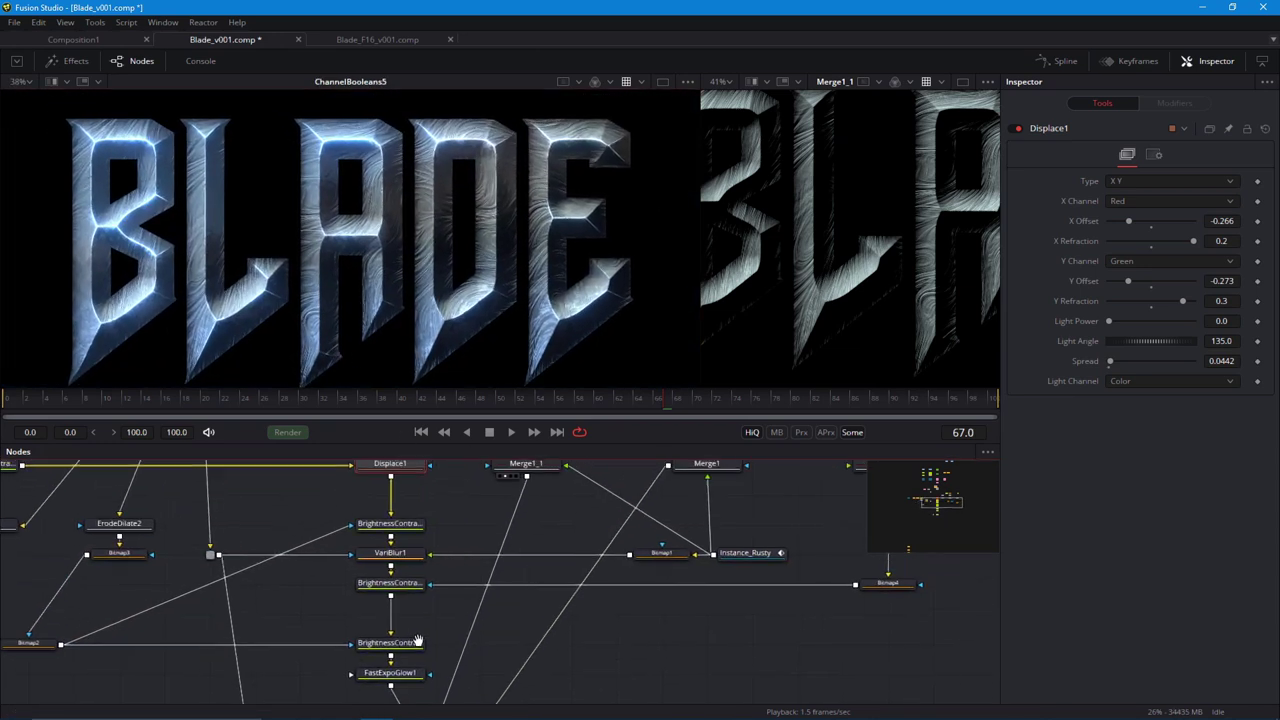
left_click_drag(418, 640, 469, 543)
scroll(469, 545, "down", 2)
left_click_drag(386, 603, 398, 517)
scroll(354, 275, "up", 3)
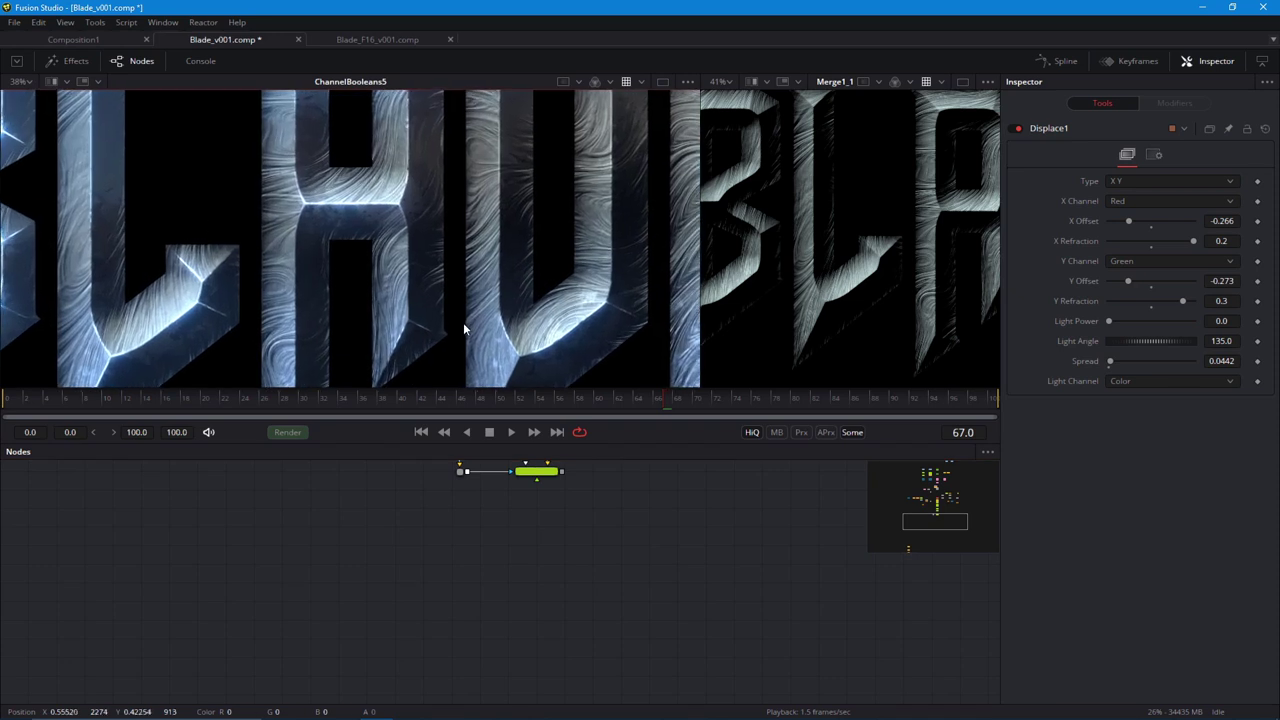
scroll(464, 329, "down", 2)
Move the Steam, LensFlare and Snow source nodes up beneath the end of the title's node chain.
scroll(371, 486, "down", 4)
left_click_drag(280, 605, 363, 519)
left_click_drag(303, 534, 466, 639)
scroll(476, 608, "up", 2)
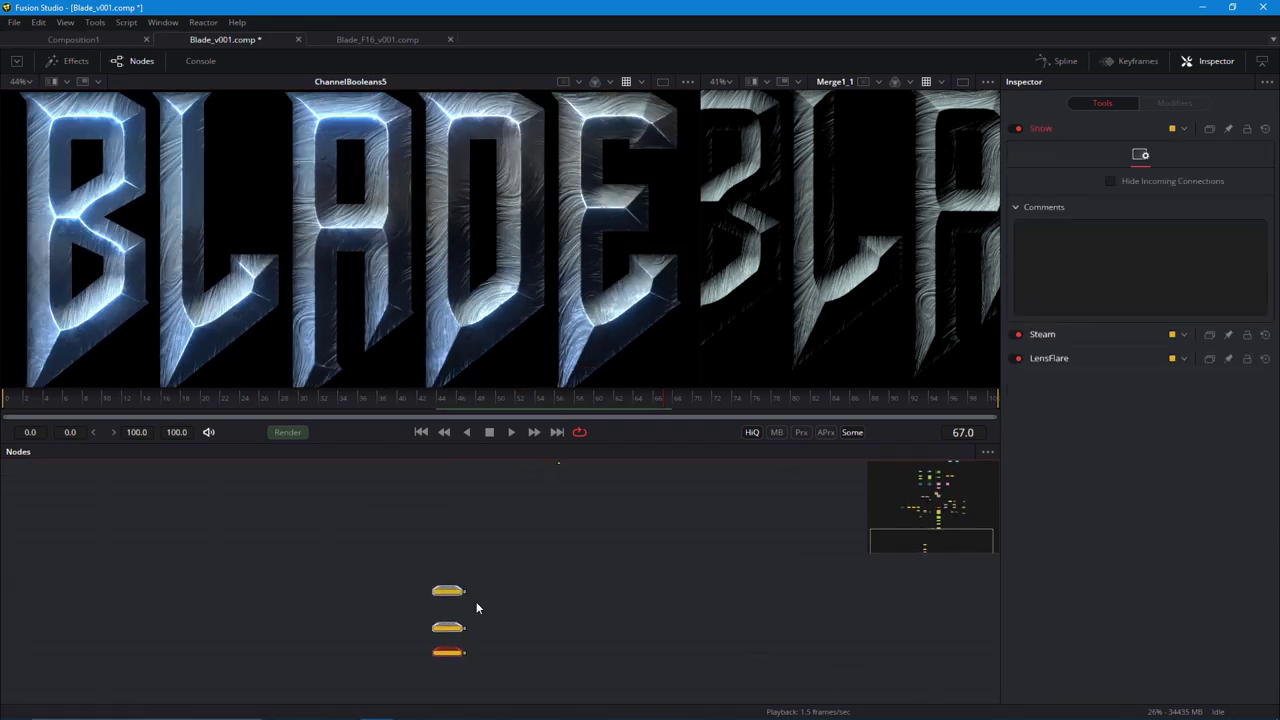
scroll(477, 608, "up", 2)
left_click_drag(438, 584, 389, 569)
left_click(491, 571)
scroll(434, 518, "up", 2)
Preview Steam, merge ChannelBooleans5 over it in a new Merge node, and show the merge in the first viewer.
left_click(267, 558)
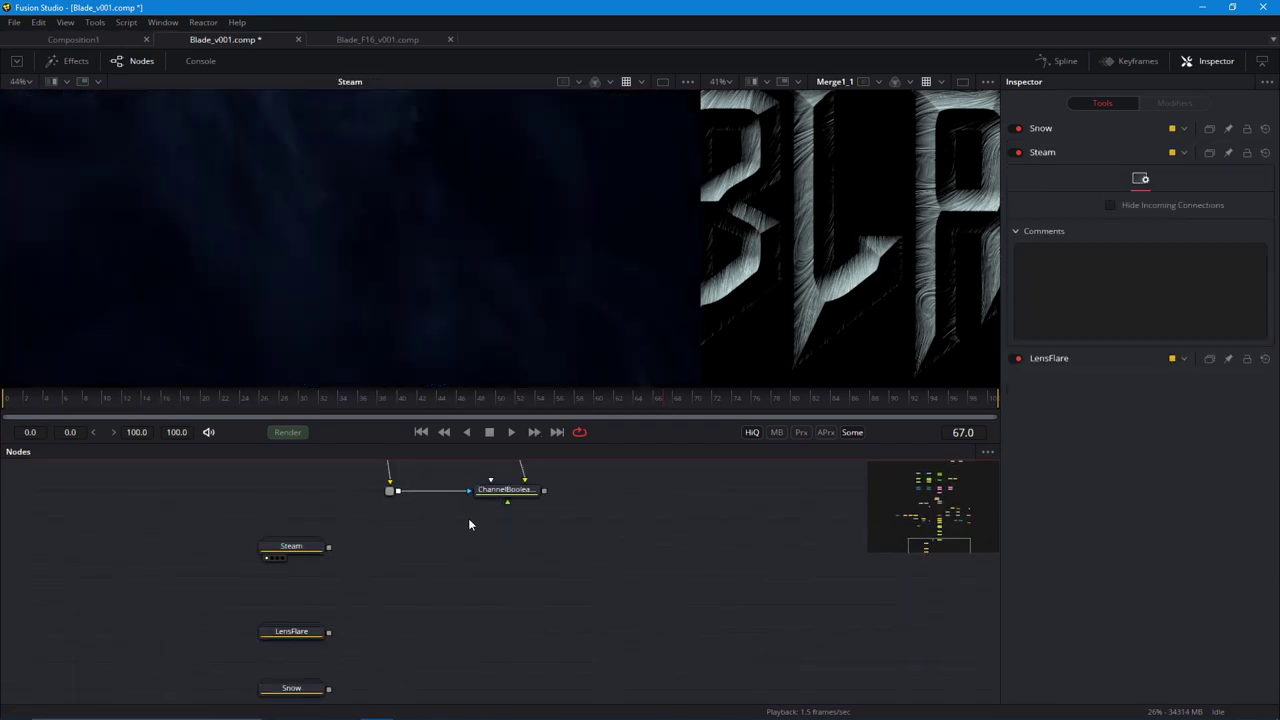
scroll(251, 291, "down", 3)
left_click_drag(700, 286, 505, 286)
scroll(334, 564, "up", 1)
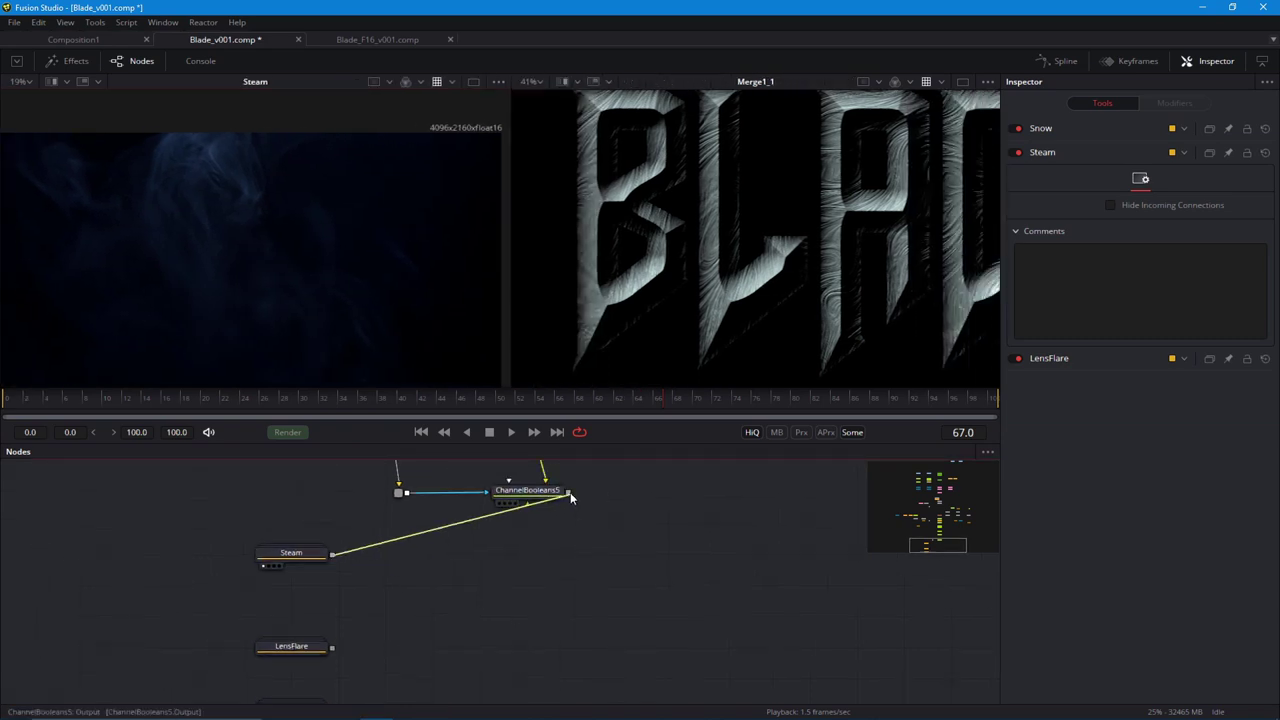
left_click_drag(570, 492, 568, 493)
key("1")
left_click_drag(237, 292, 263, 271)
scroll(263, 271, "up", 1)
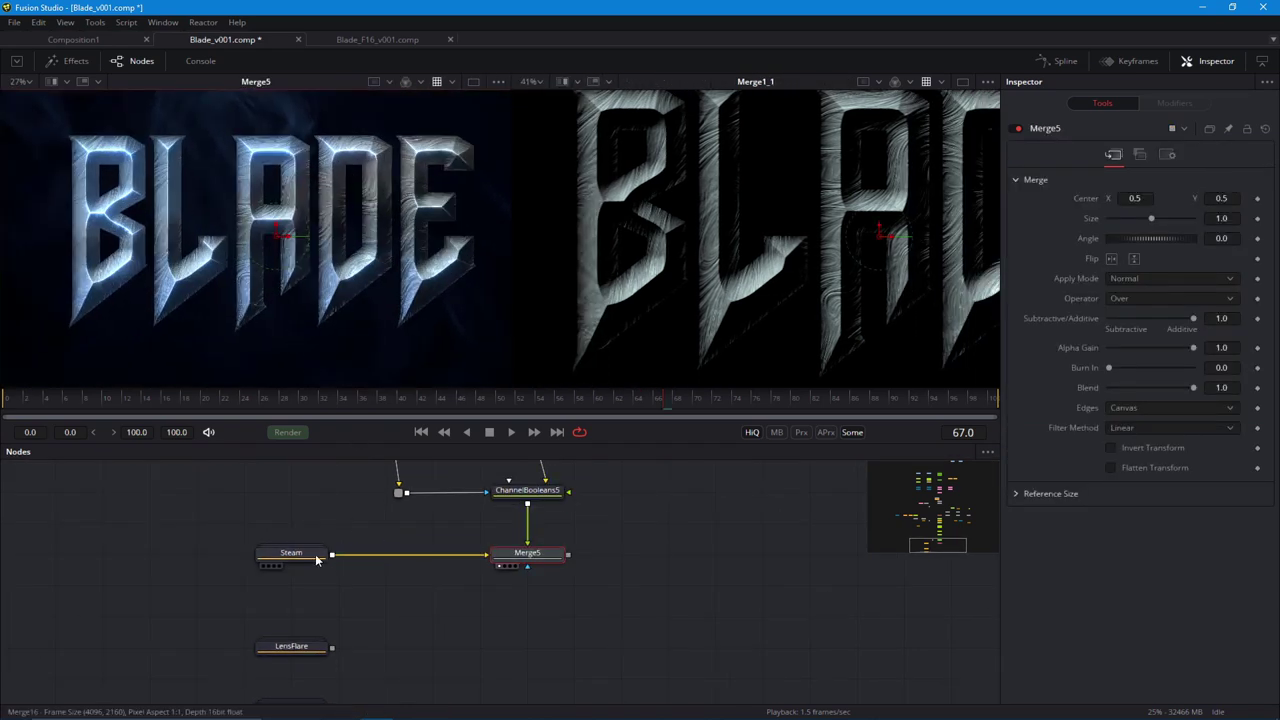
Insert a Brightness/Contrast node after Steam with gamma at about 1.301, and widen the first viewer.
left_click_drag(314, 559, 264, 564)
key("shift+space")
type("bc")
key("Return")
mouse_move(1151, 241)
left_mouse_down()
mouse_move(1166, 243)
mouse_move(1156, 250)
left_mouse_up()
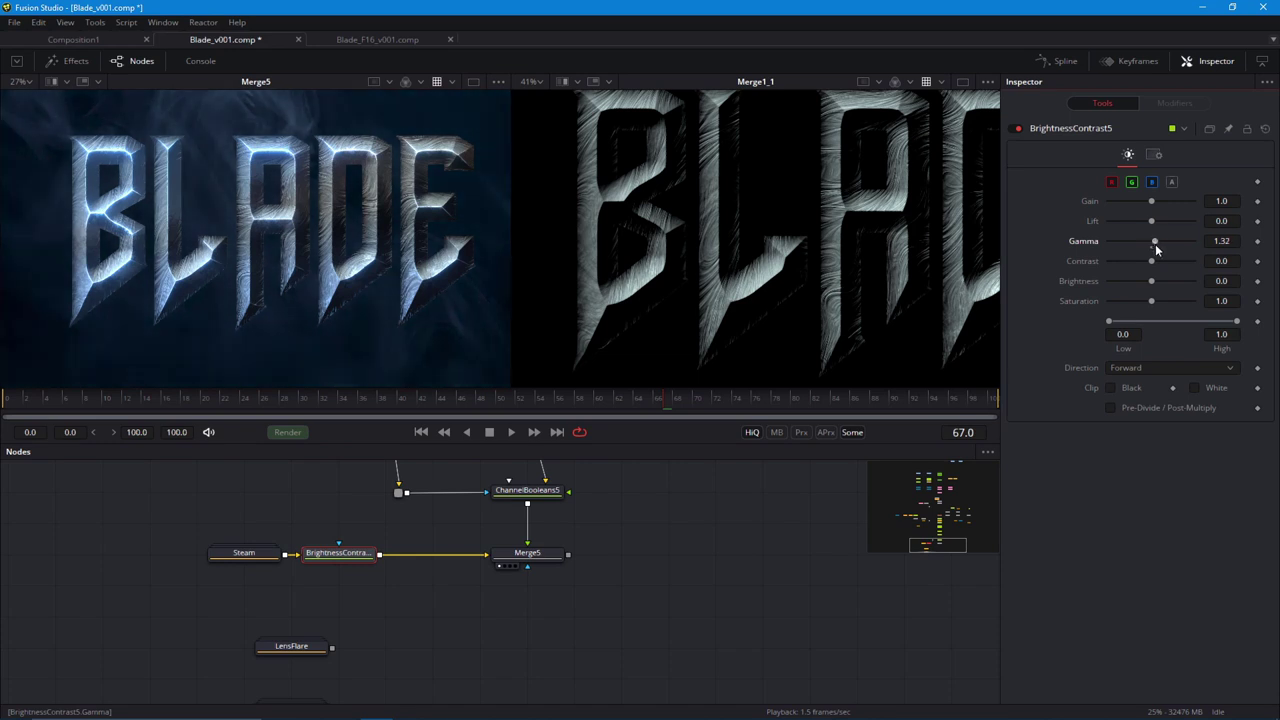
left_click_drag(420, 343, 428, 343)
left_click_drag(511, 309, 745, 309)
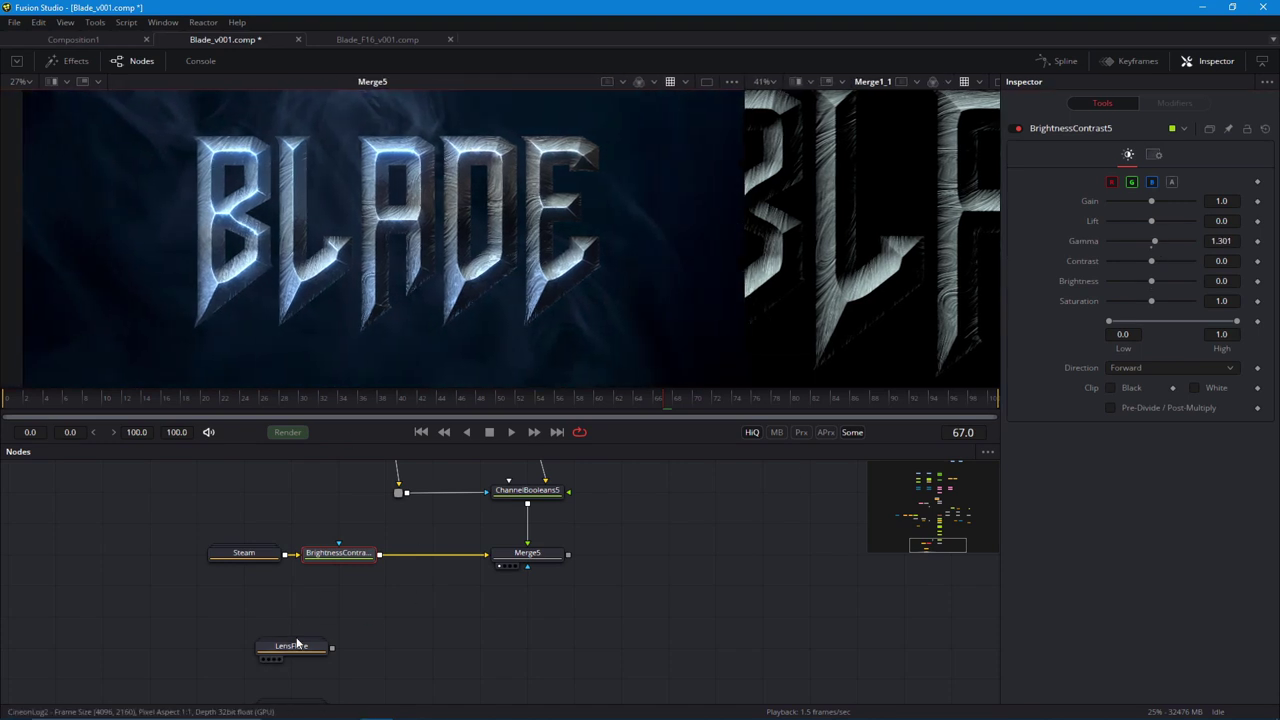
Merge the unadjusted Steam footage over Merge5 using the Screen apply mode, and show the new merge in the first viewer.
left_click_drag(338, 556, 432, 556)
left_click_drag(285, 555, 532, 589)
left_click(523, 621)
key("1")
left_click(1115, 279)
left_click(1112, 302)
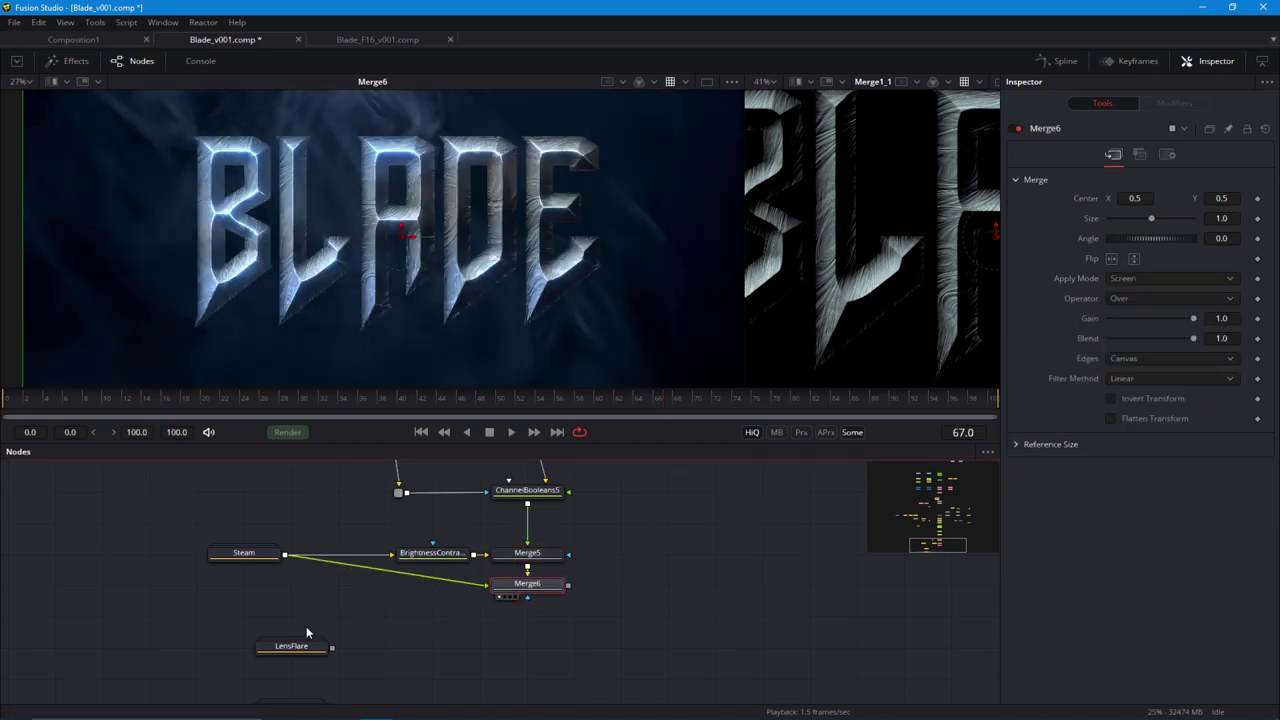
Merge LensFlare over Merge6, set the new merge's alpha gain to 0.0, and show it in the first viewer.
left_click_drag(307, 631, 575, 548)
left_click_drag(535, 607, 490, 340)
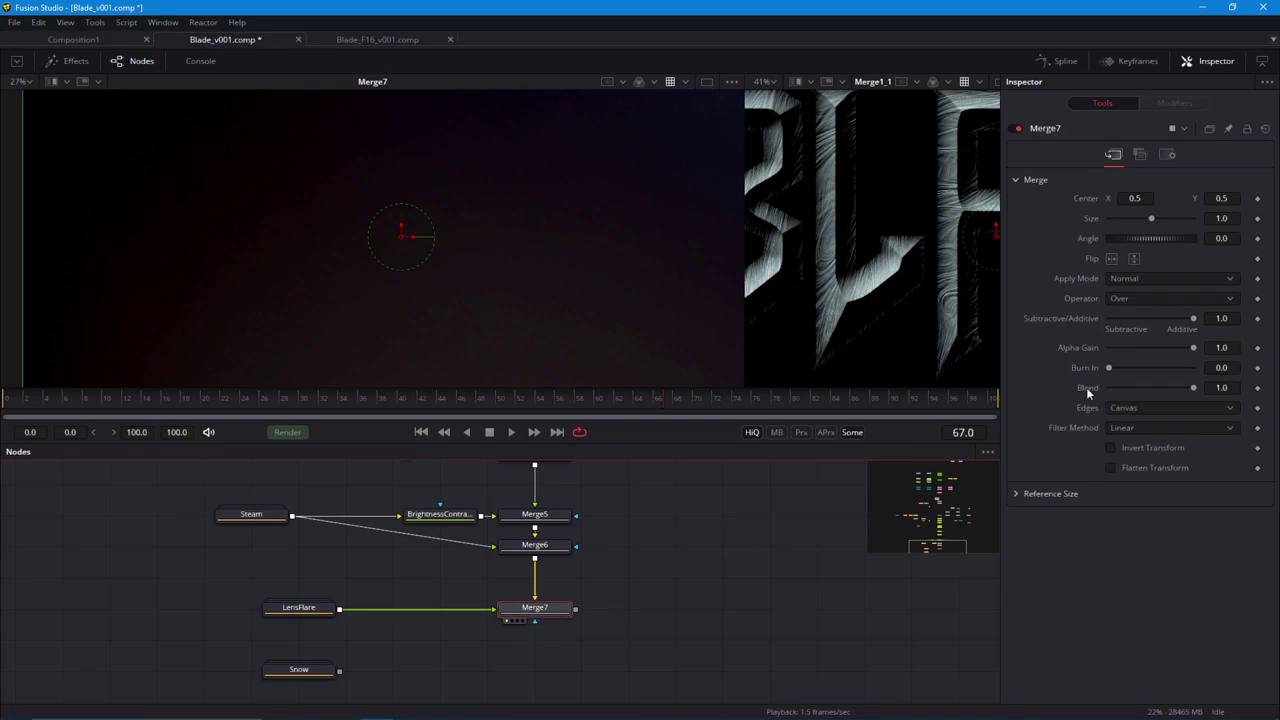
left_click_drag(1193, 348, 1090, 352)
scroll(268, 315, "down", 3)
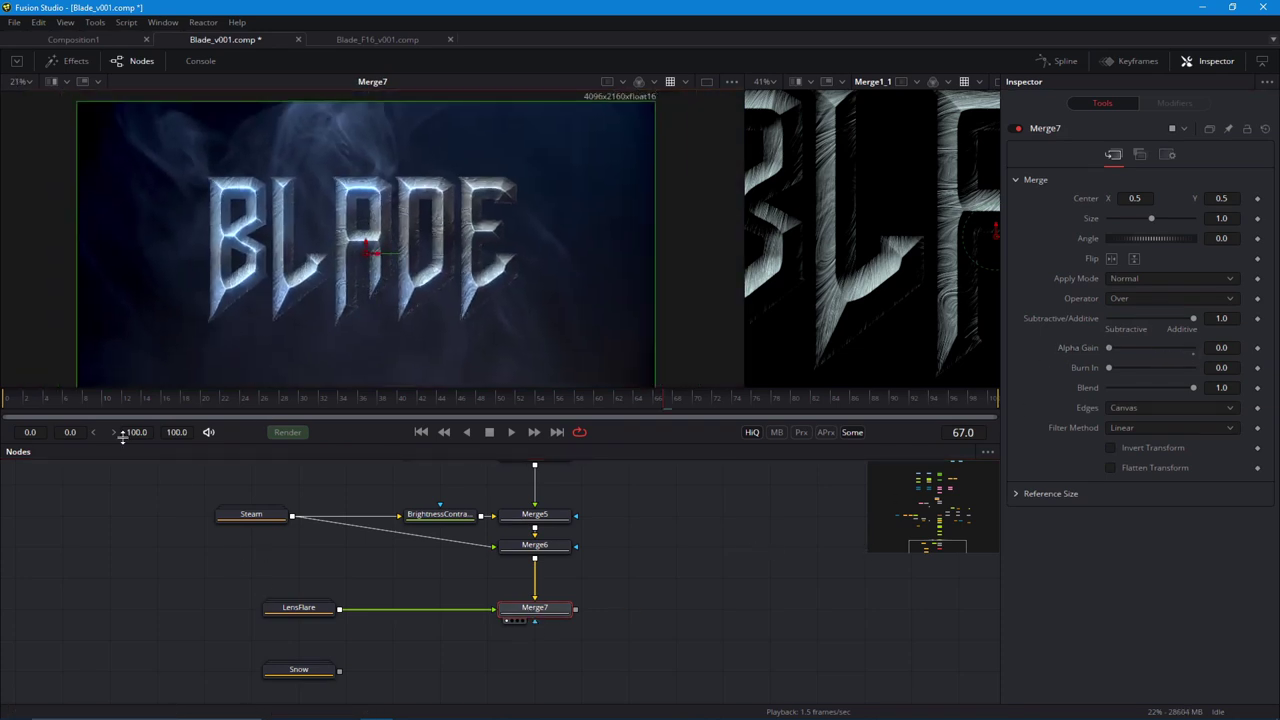
Play the LensFlare footage in the first viewer and stop on frame 8.
left_click(270, 621)
left_click(272, 620)
key("space")
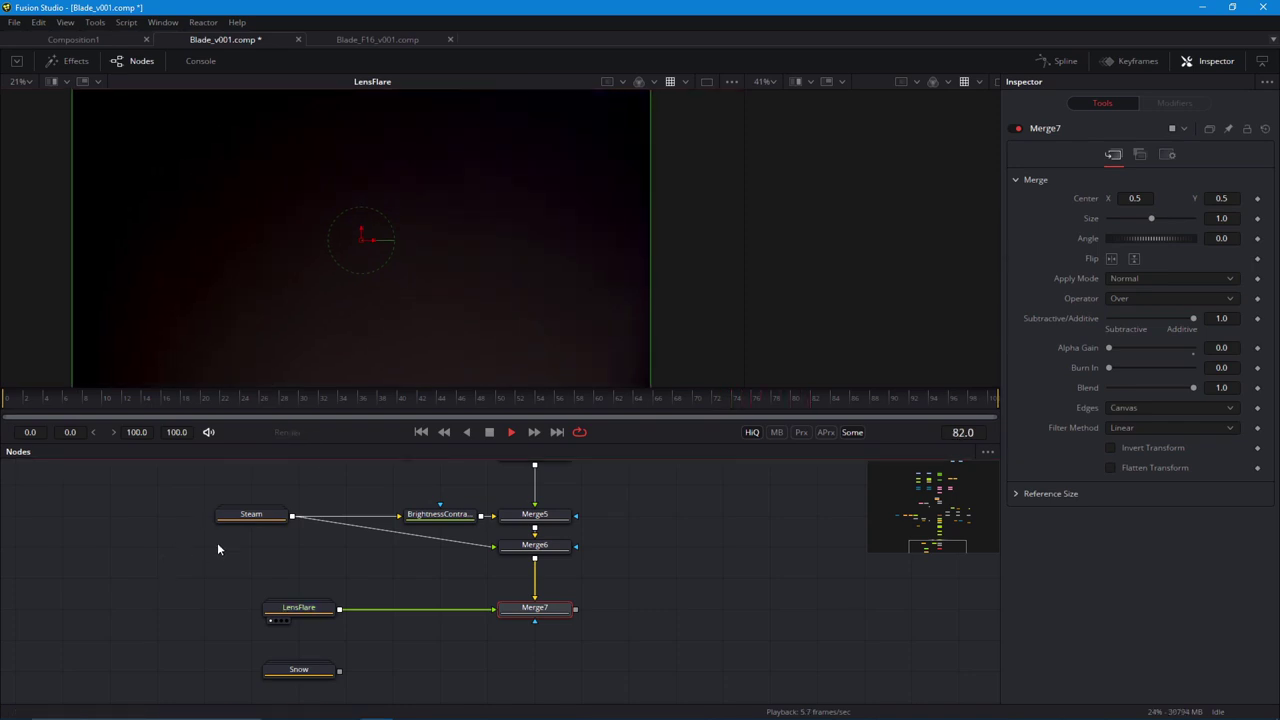
left_click(192, 559)
key("space")
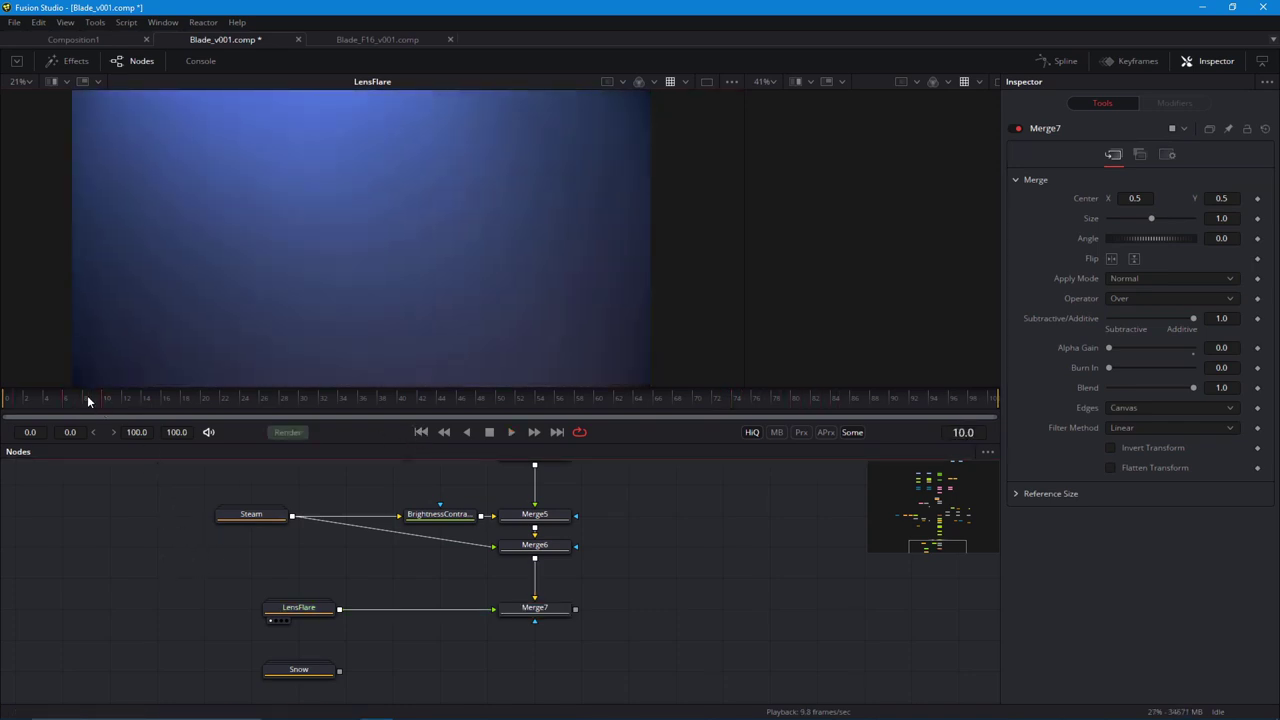
mouse_move(88, 404)
left_mouse_down()
mouse_move(65, 402)
mouse_move(112, 405)
mouse_move(77, 402)
mouse_move(96, 403)
left_mouse_up()
left_click(88, 402)
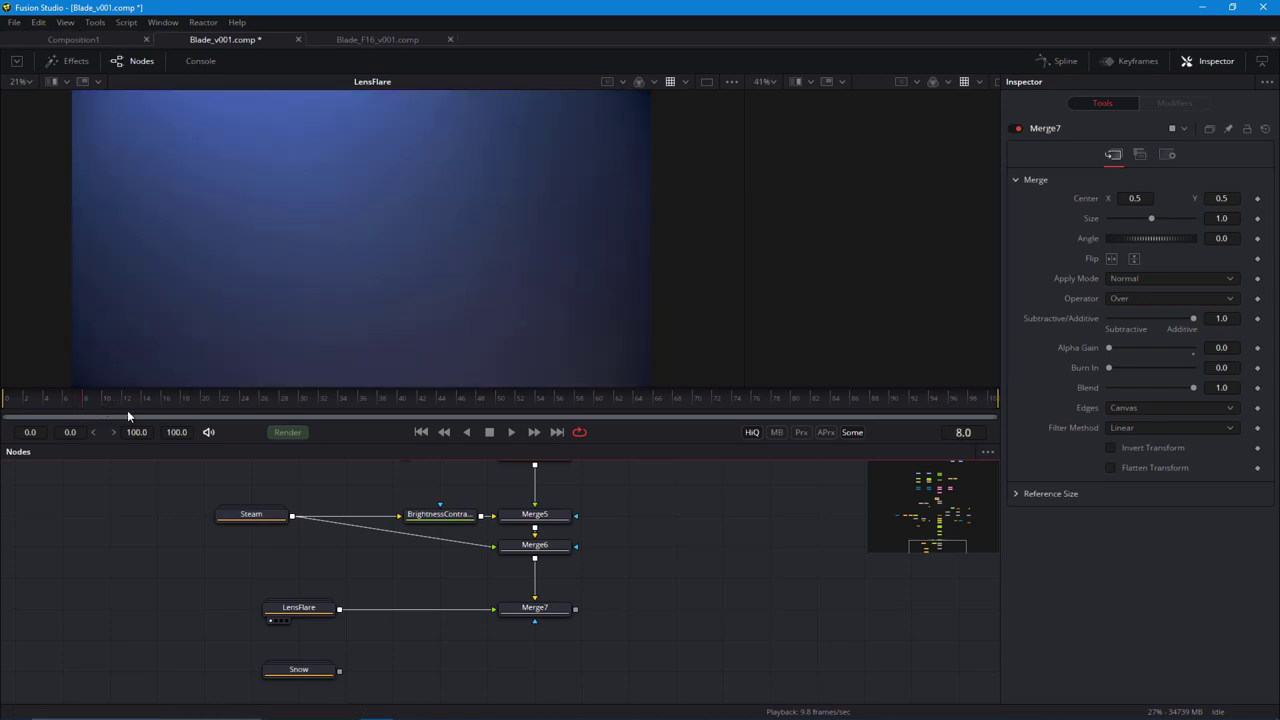
Show Merge7 in the first viewer and examine the lens flare over the title at frame 8.
key("1")
scroll(268, 324, "up", 2)
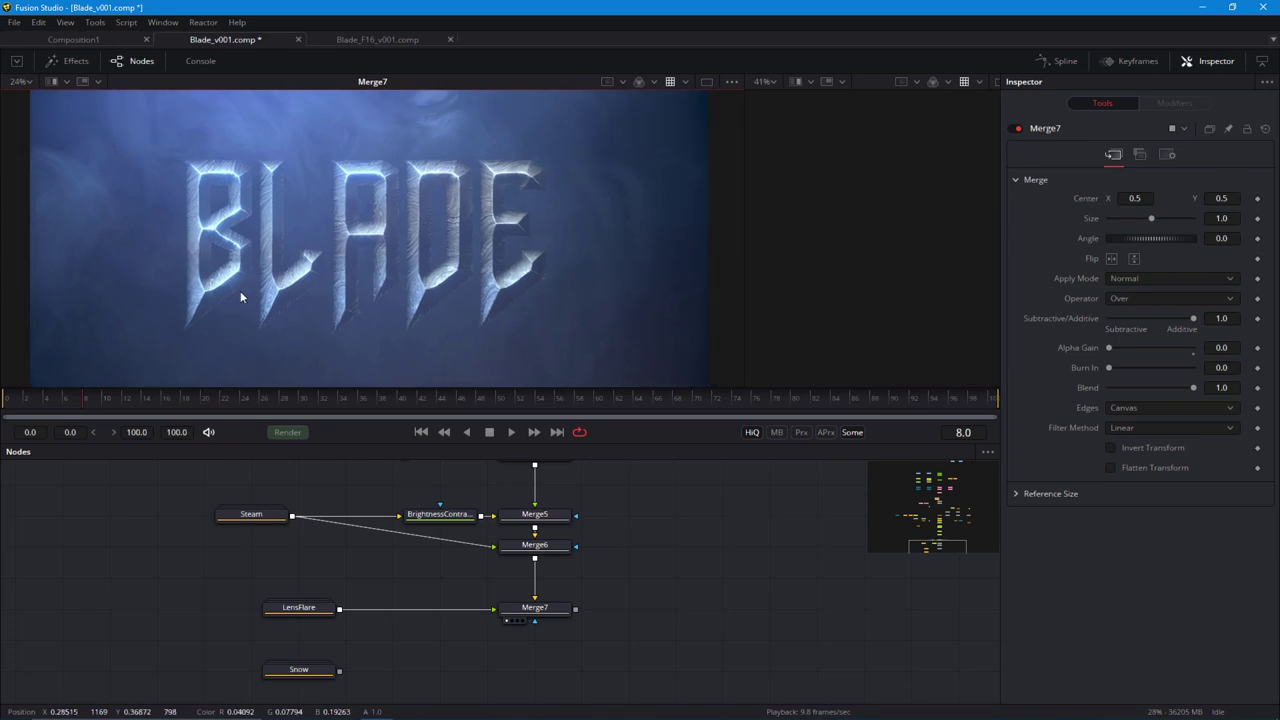
scroll(265, 325, "up", 1)
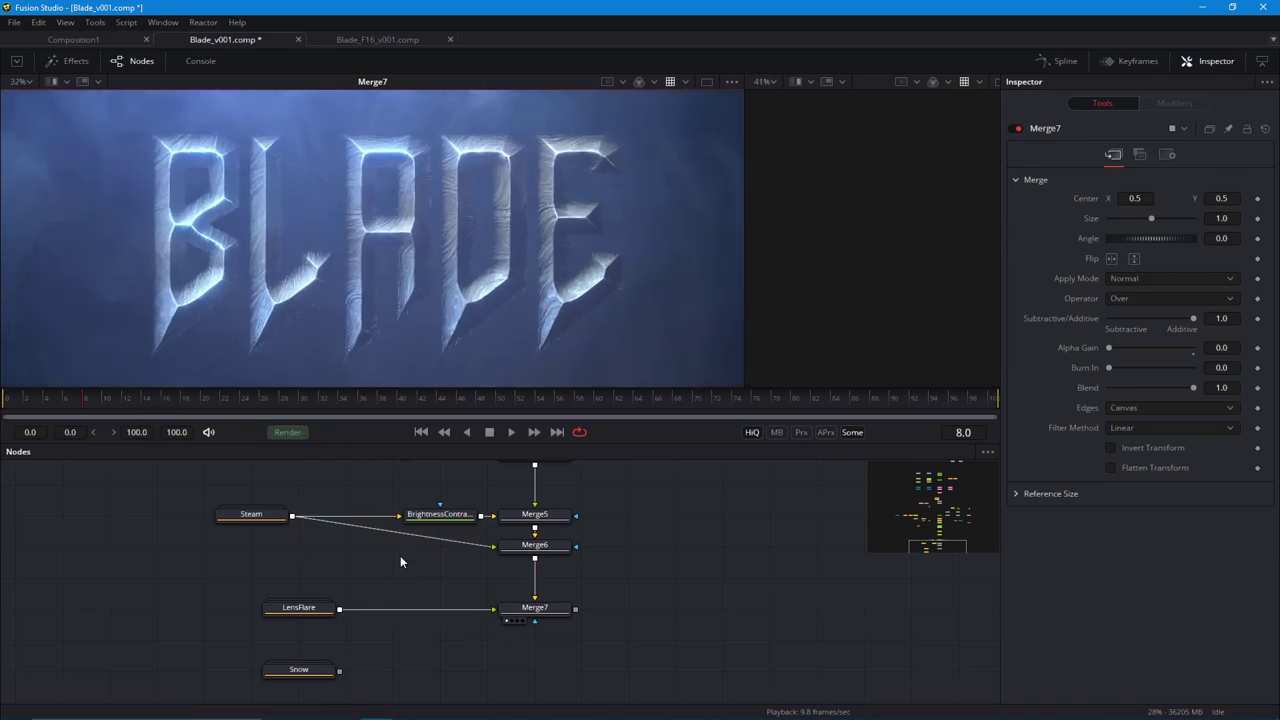
left_click(534, 612)
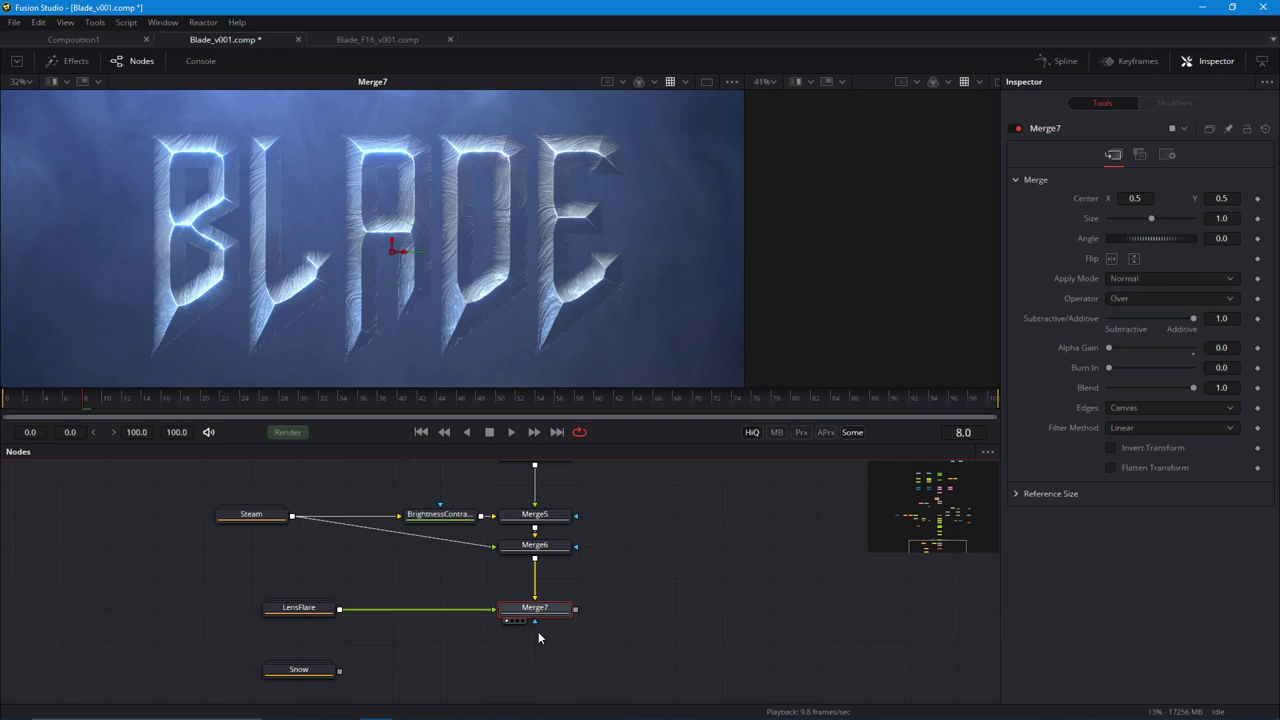
Merge Snow over Merge7, set the new merge's alpha gain to 0.0, and show it in the first viewer.
scroll(538, 631, "down", 2)
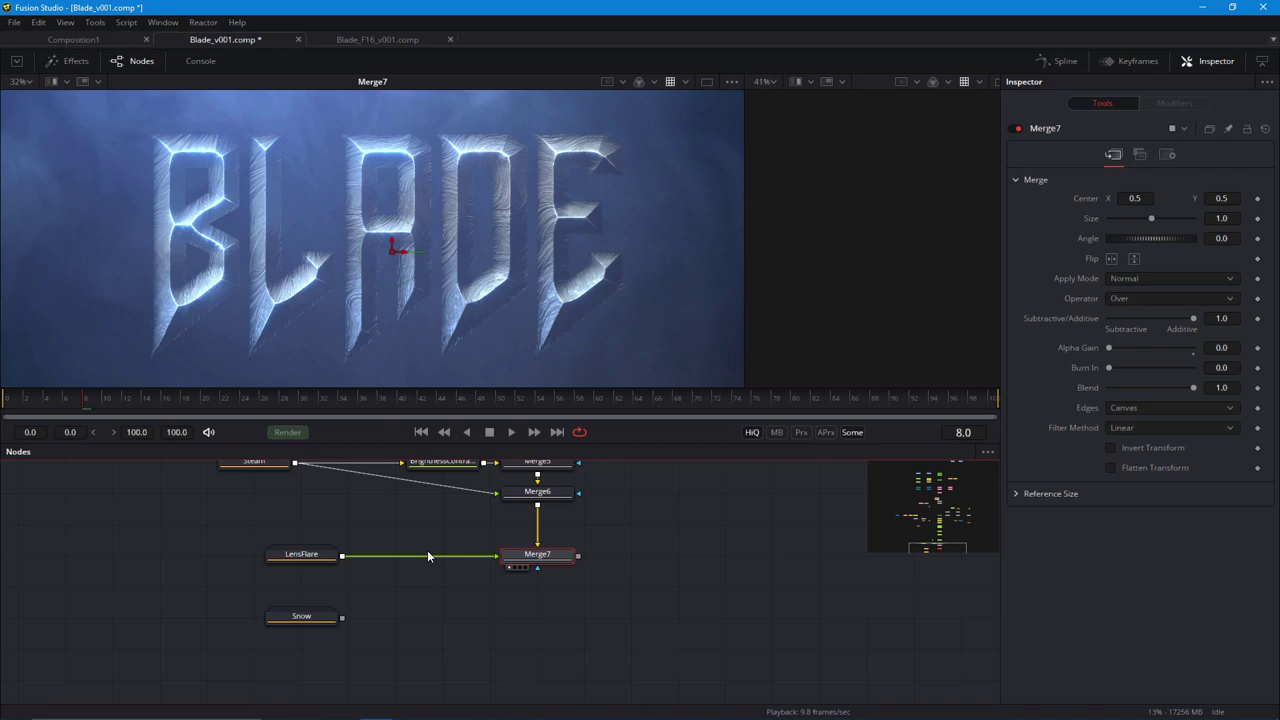
left_click_drag(342, 618, 578, 556)
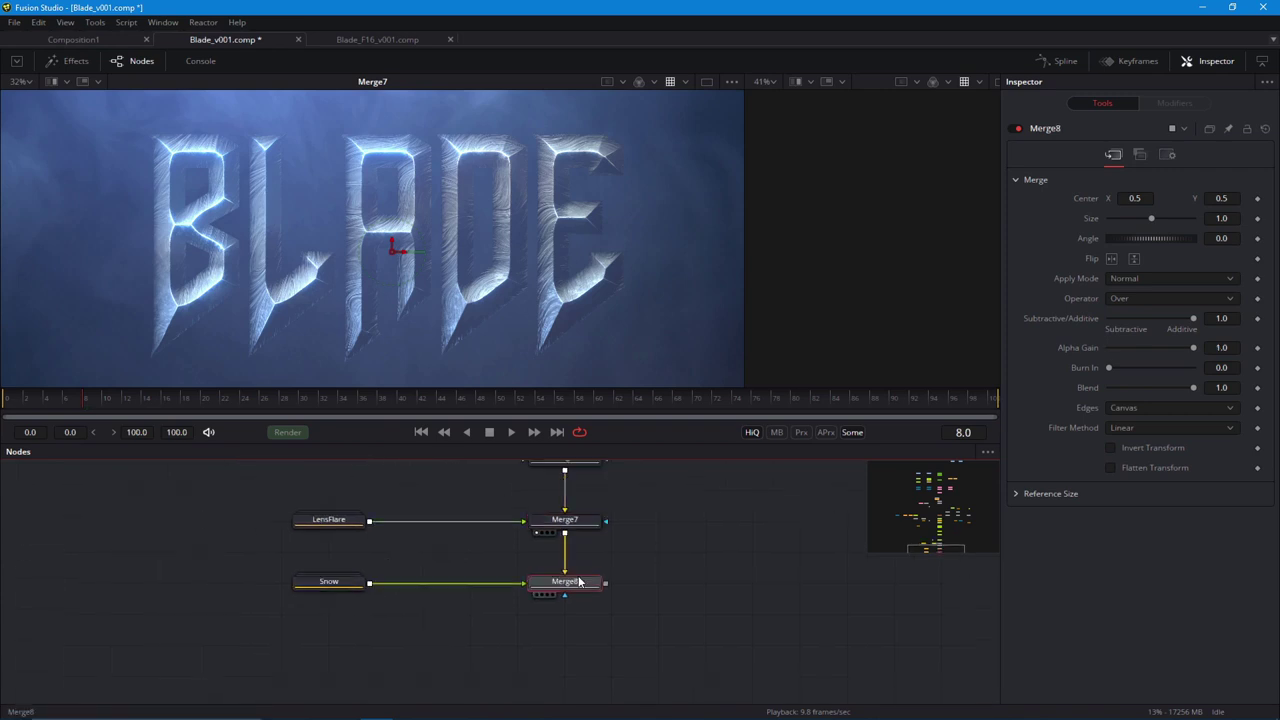
key("1")
left_click_drag(1194, 348, 1108, 350)
Insert a Brightness/Contrast node after Snow with gain 2.52 and saturation 0.66, and inspect the snow particles around the letters.
left_click(342, 583)
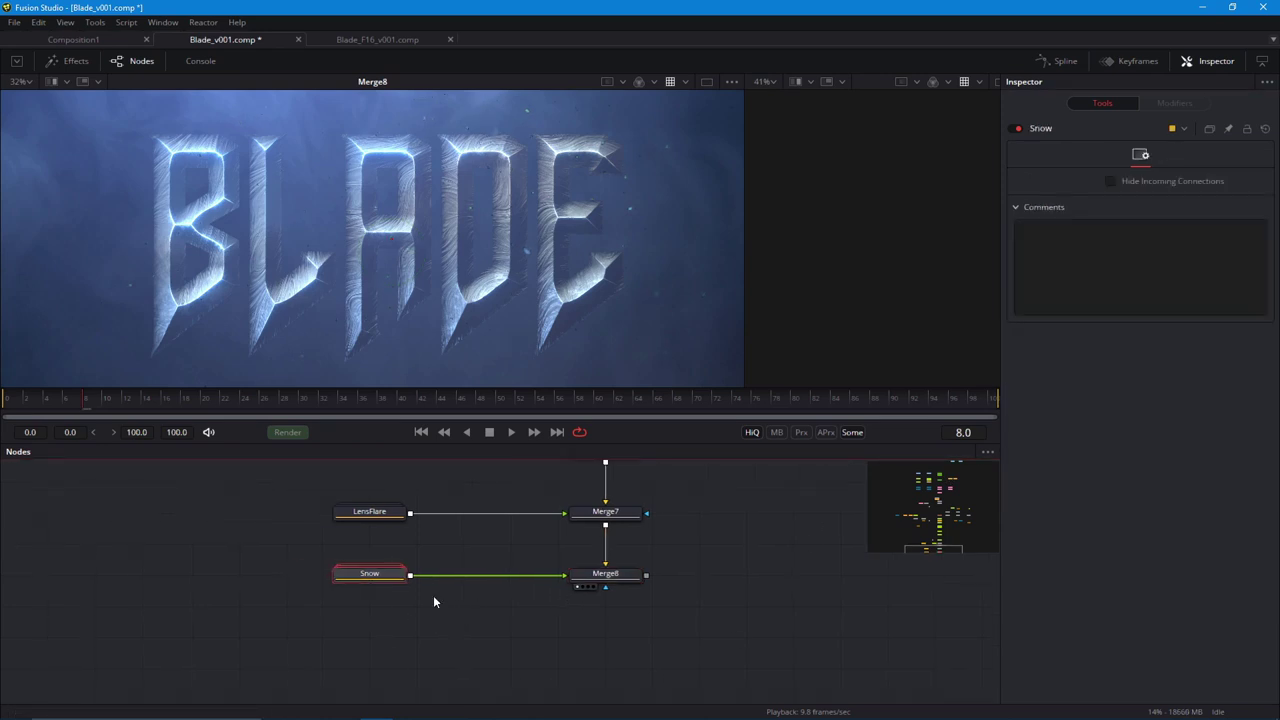
key("shift+space")
type("bc")
key("Return")
mouse_move(461, 574)
left_mouse_down()
mouse_move(450, 477)
mouse_move(479, 594)
mouse_move(472, 572)
left_mouse_up()
left_click_drag(1152, 201, 1169, 202)
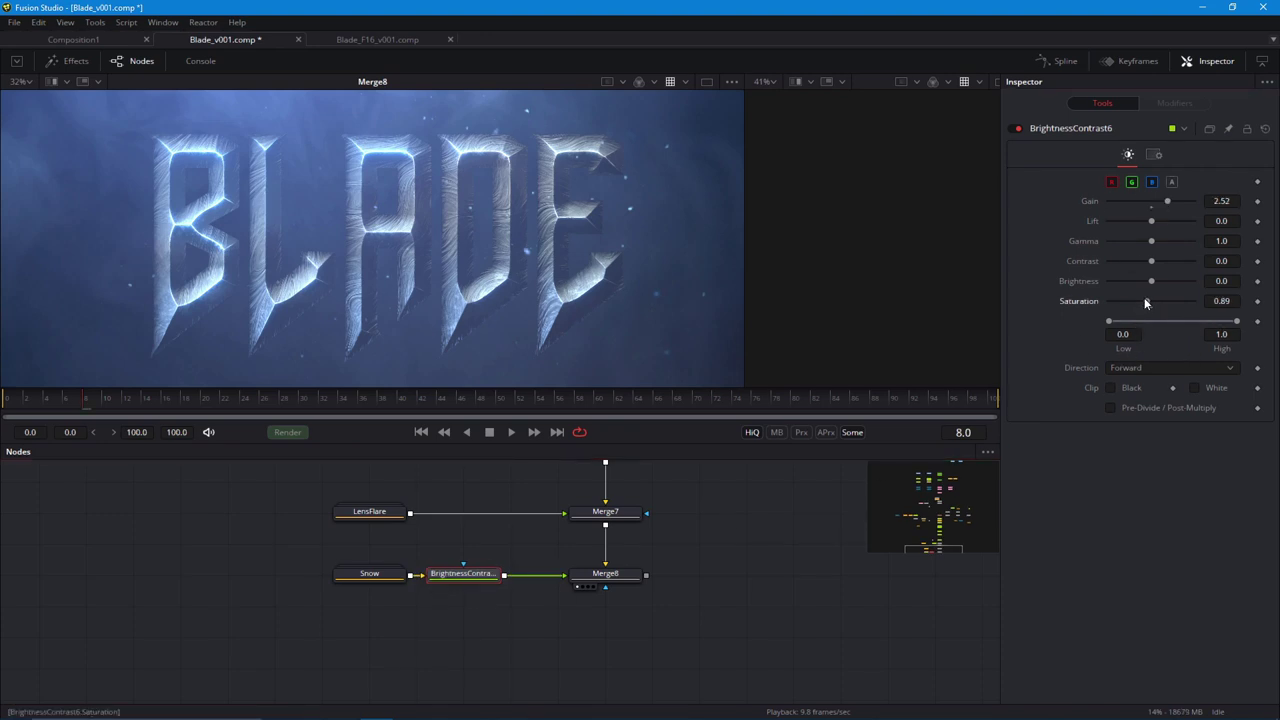
left_click_drag(1145, 299, 1138, 299)
scroll(626, 319, "up", 4)
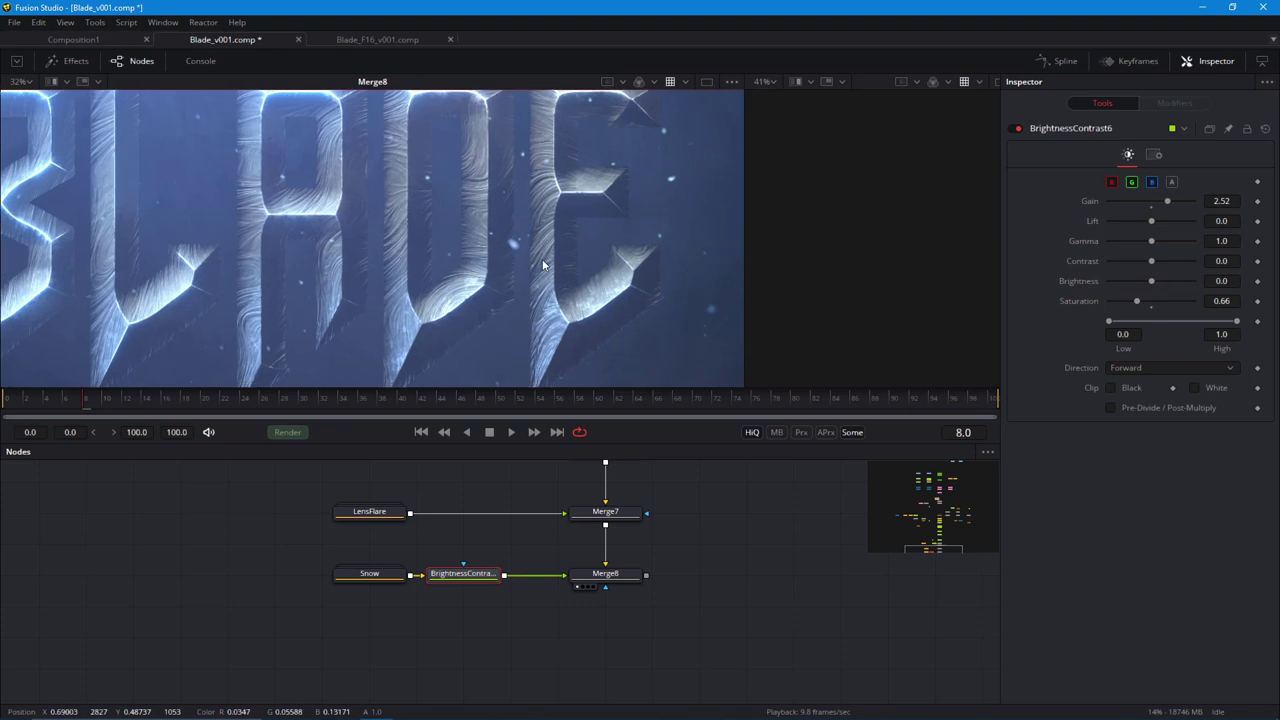
left_click_drag(543, 266, 544, 314)
scroll(446, 275, "down", 2)
scroll(444, 268, "down", 4)
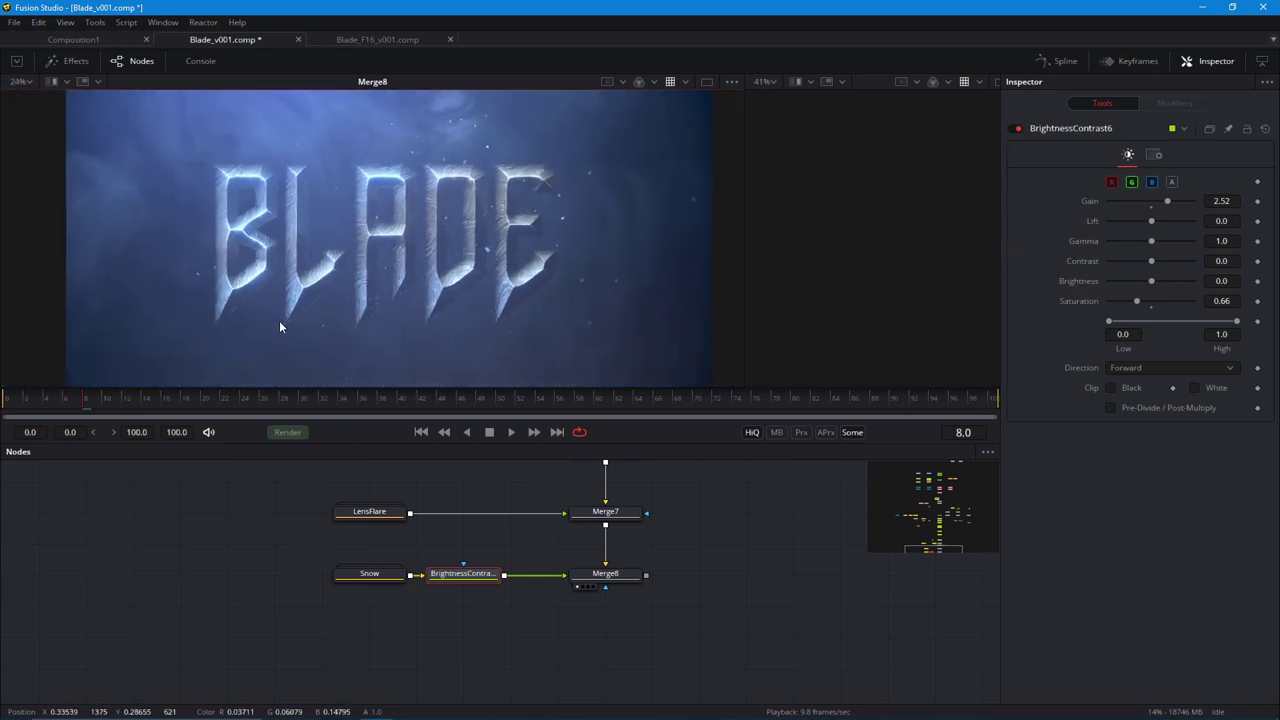
Add a Grade node after Merge8.
left_click_drag(567, 584, 536, 565)
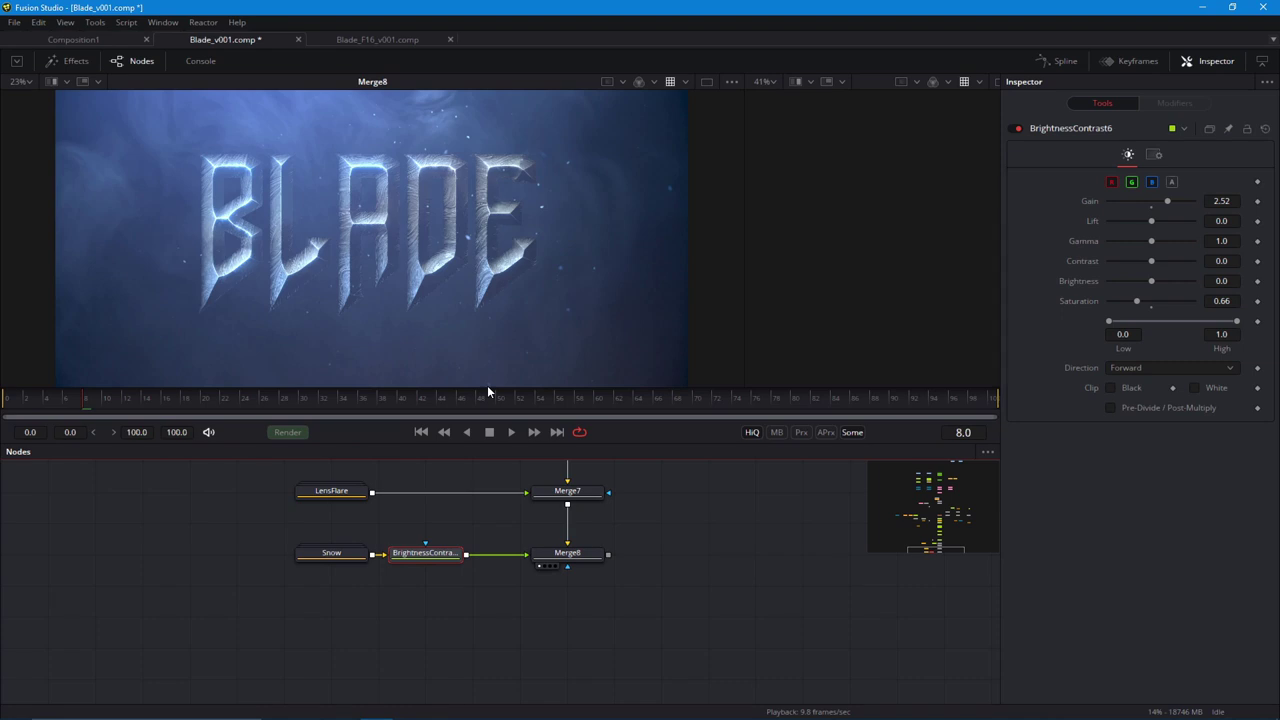
left_click(590, 556)
key("shift+space")
type("bc")
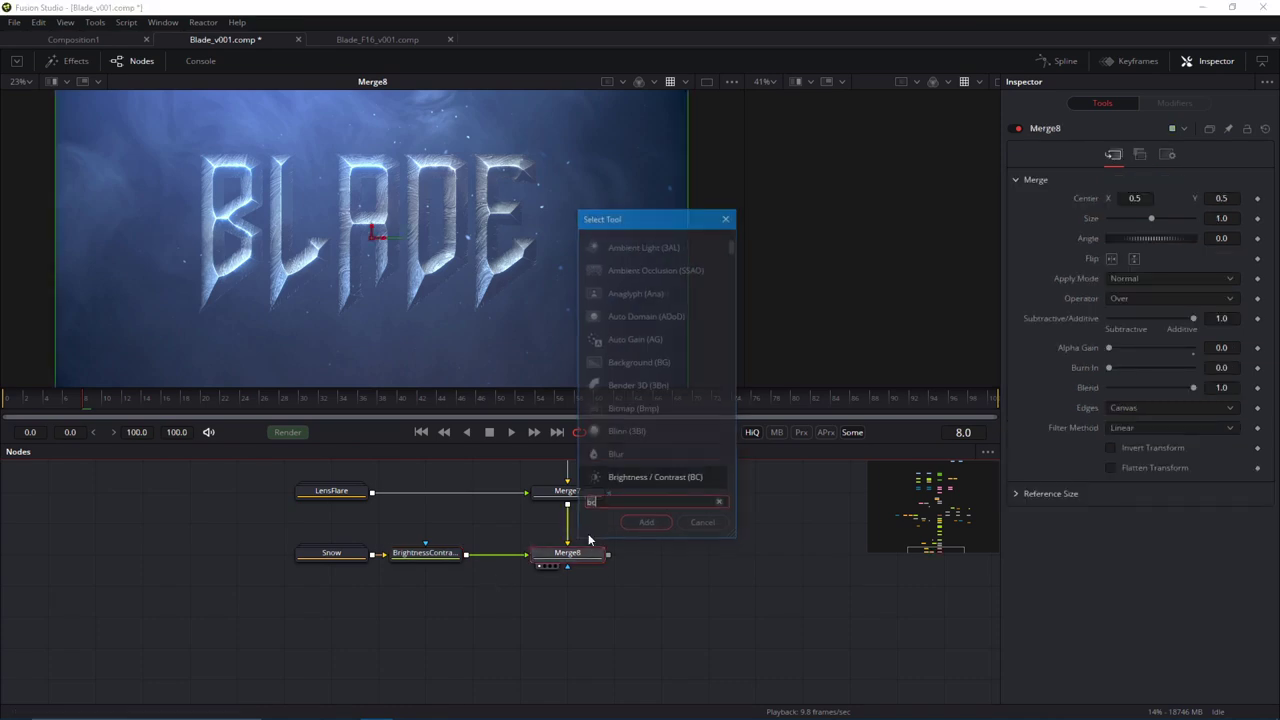
key("BackSpace")
key("BackSpace")
type("grade")
key("Return")
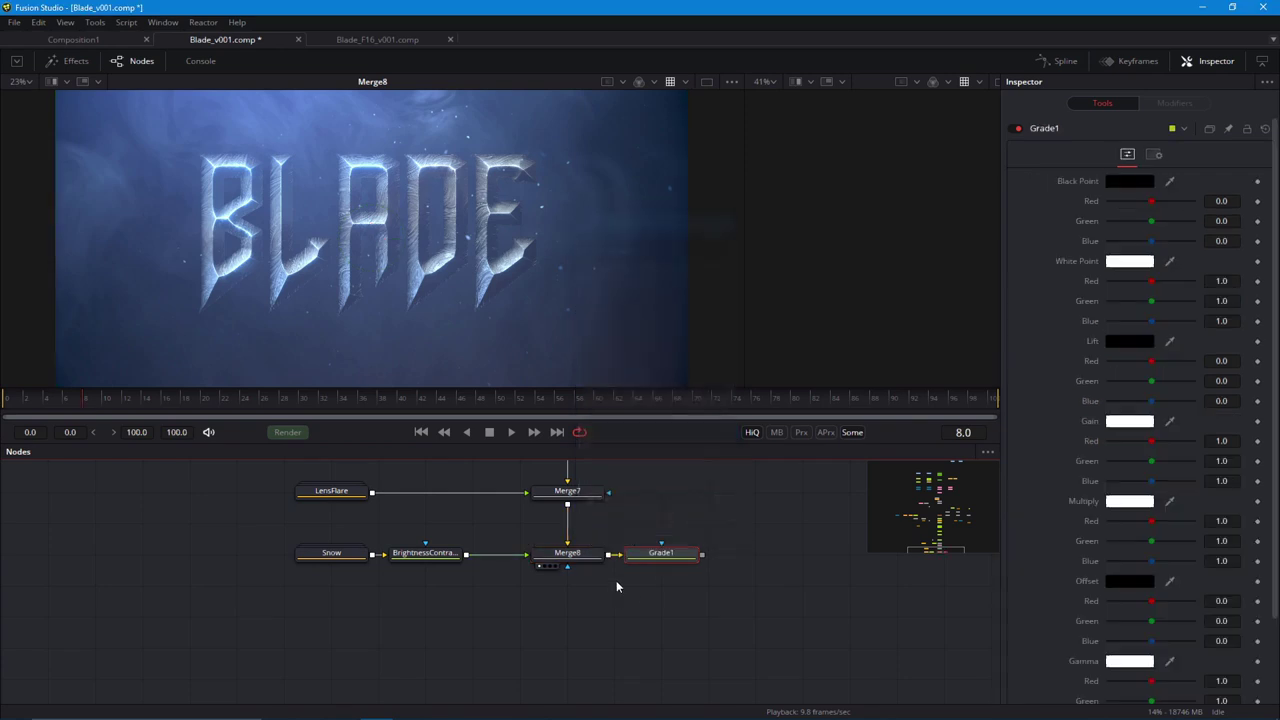
Place Grade1 below Merge8, show it in the first viewer, and set its Multiply red to 0.66 and green to 0.83.
left_click_drag(645, 556, 551, 648)
left_click_drag(518, 627, 485, 554)
left_click_drag(540, 576, 370, 284)
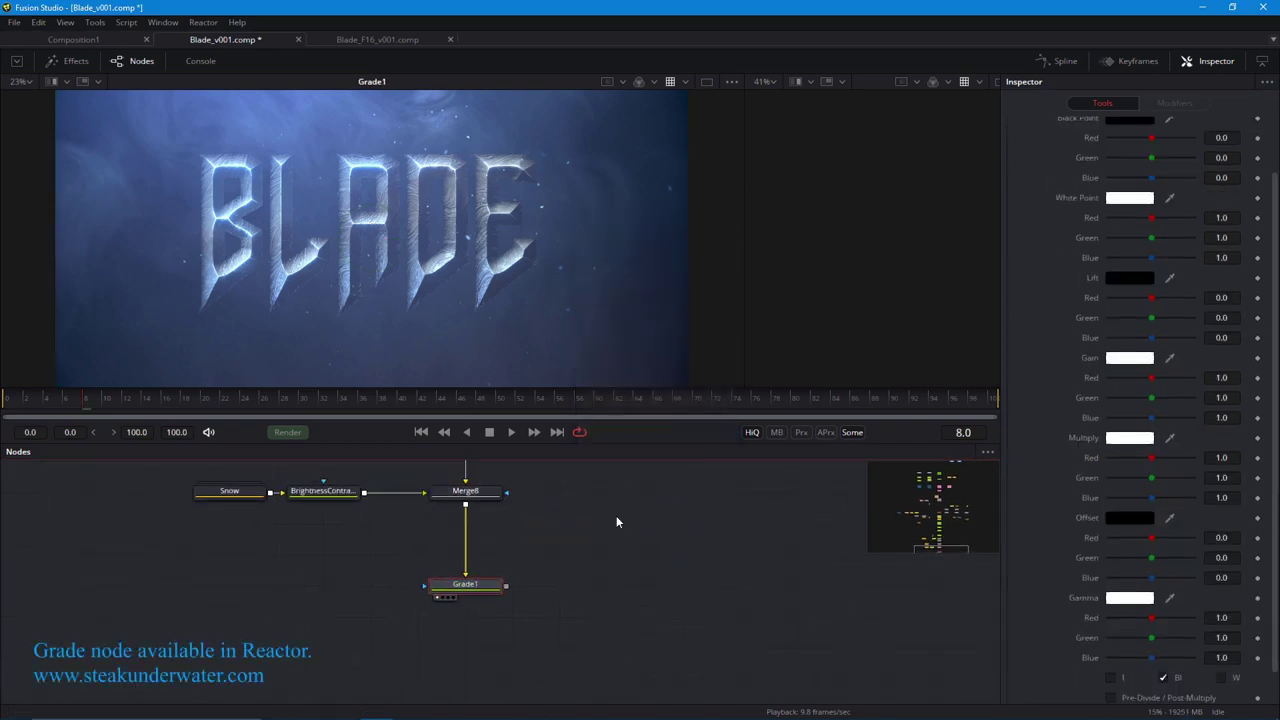
scroll(1147, 458, "down", 2)
mouse_move(1146, 442)
left_mouse_down()
mouse_move(1133, 425)
mouse_move(1142, 445)
left_mouse_up()
Add a FilmConvert Pro 2.20 node after Grade1 and place it below.
left_click(459, 584)
key("shift+space")
type("film")
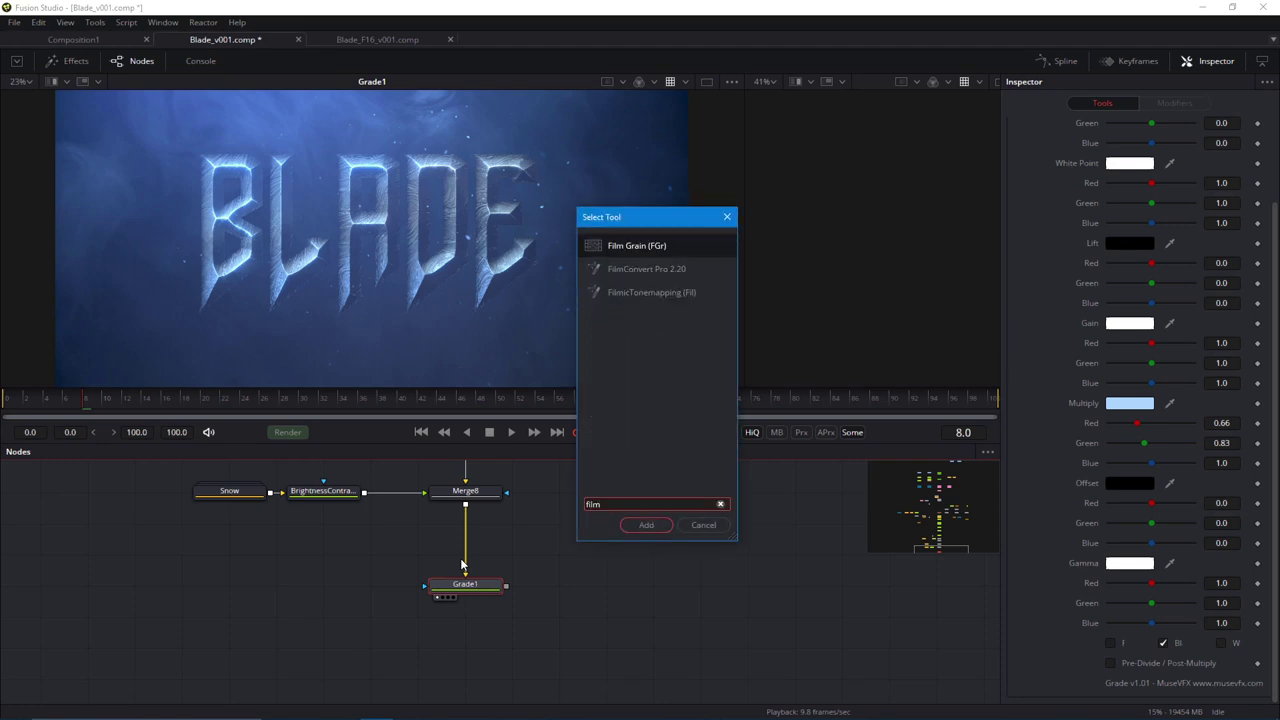
key("Down")
key("Return")
mouse_move(467, 620)
left_mouse_down()
mouse_move(473, 566)
mouse_move(474, 629)
left_mouse_up()
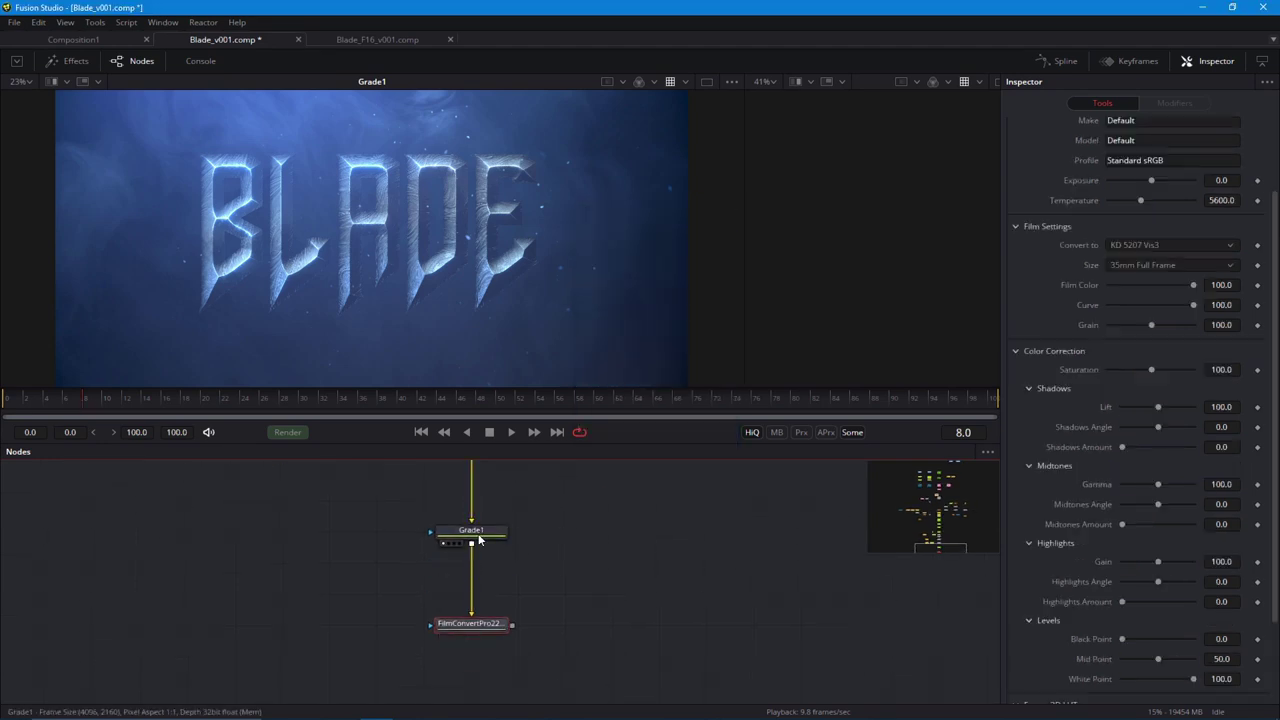
Insert a Gamut node between Grade1 and the FilmConvert node.
left_click(468, 530)
key("shift+space")
type("gamu")
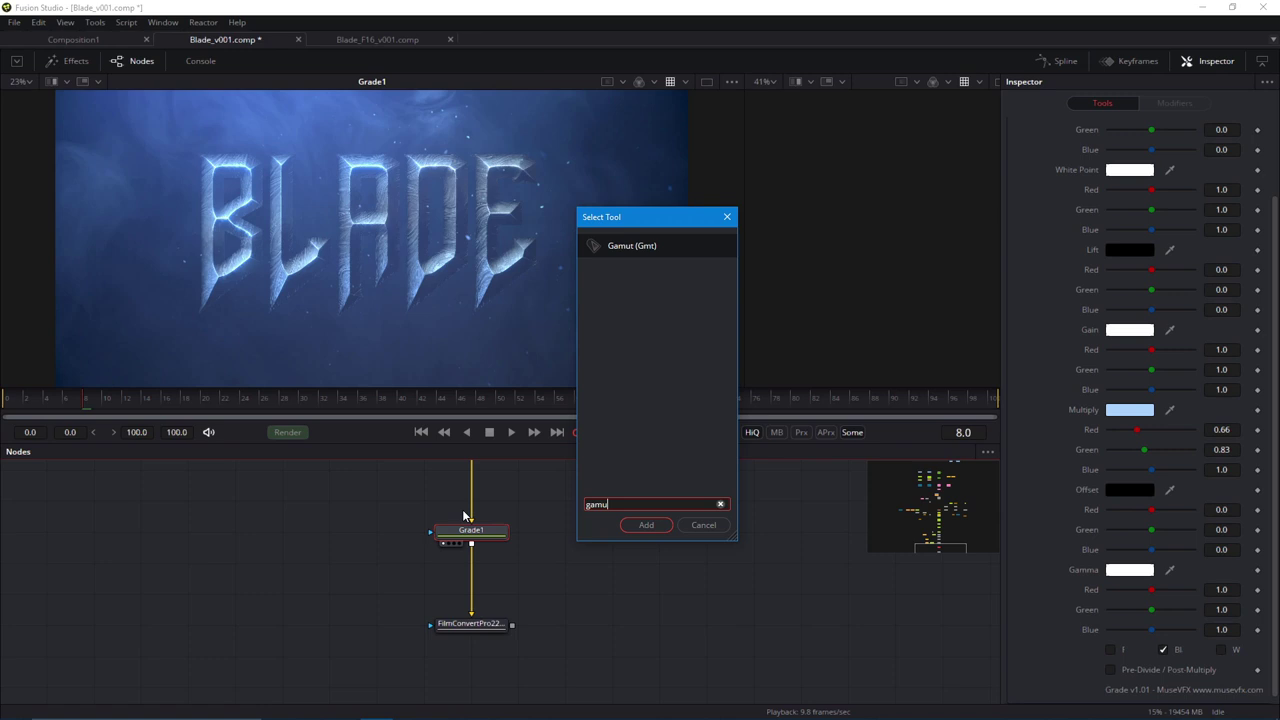
key("Return")
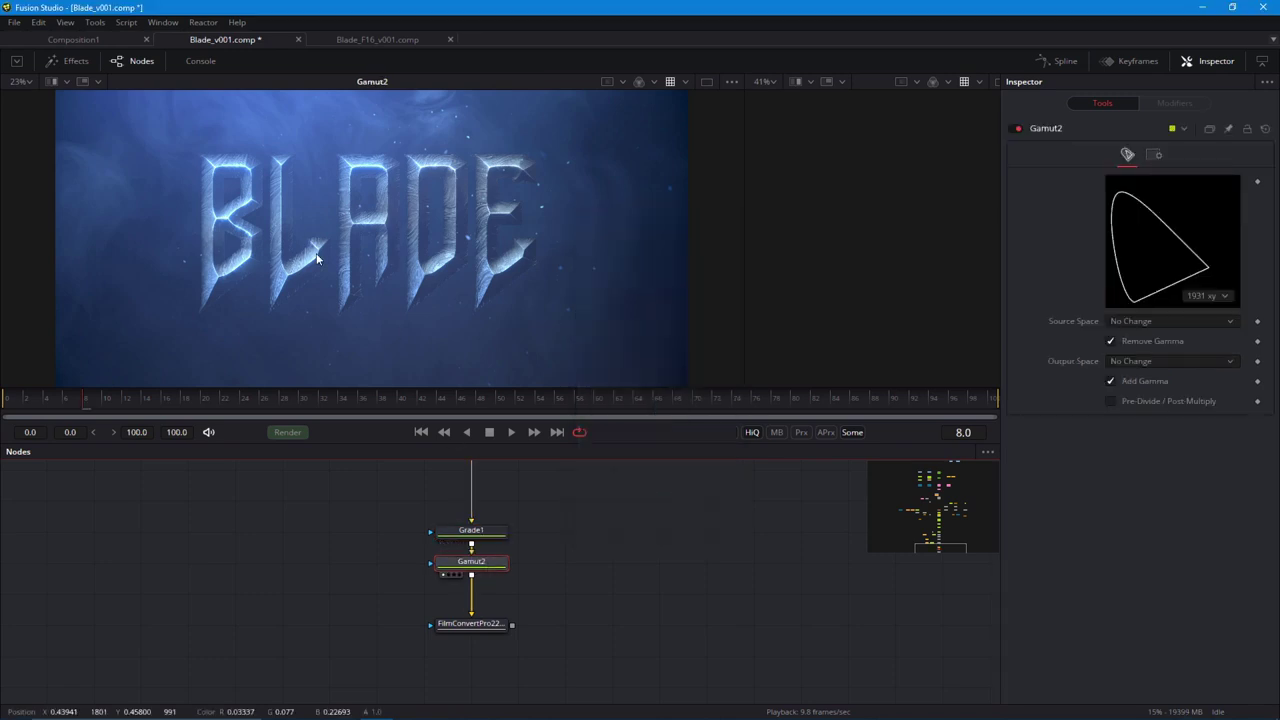
Turn off the first viewer's display LUT.
right_click(322, 273)
mouse_move(373, 387)
left_click(505, 389)
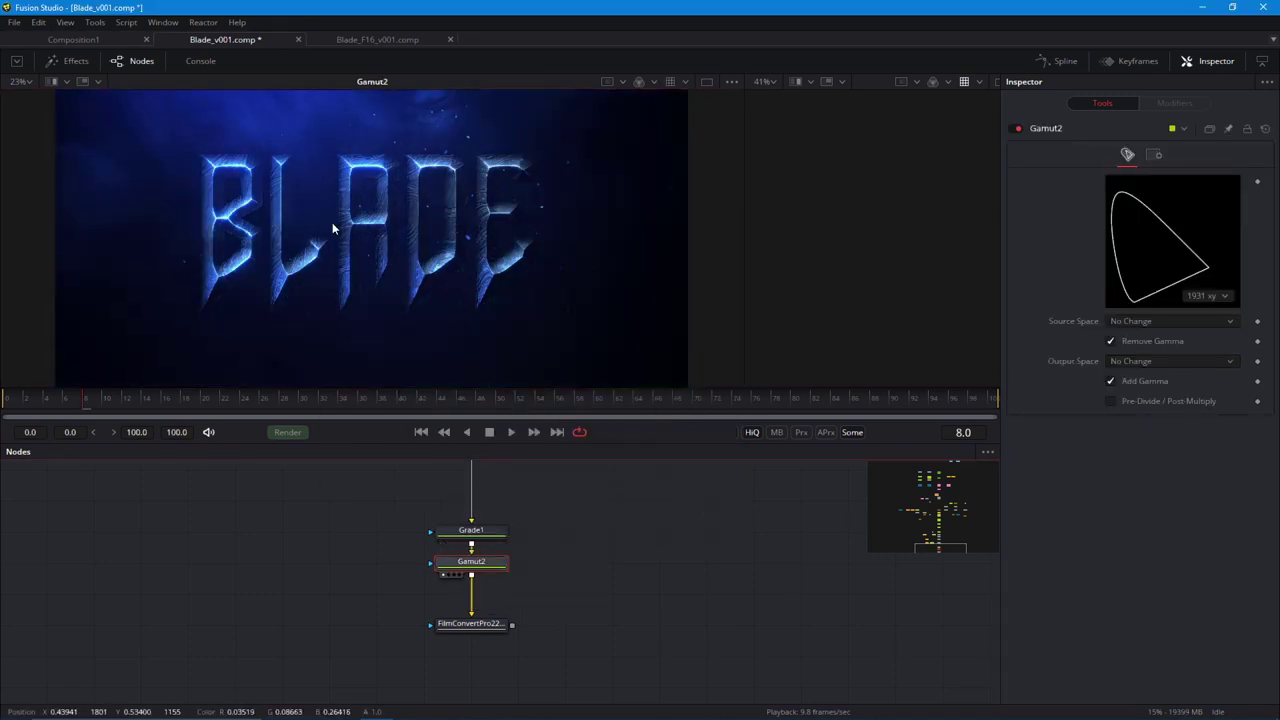
Set the Gamut2 node's output space to sRGB and show the FilmConvert node in the first viewer.
scroll(324, 236, "up", 3)
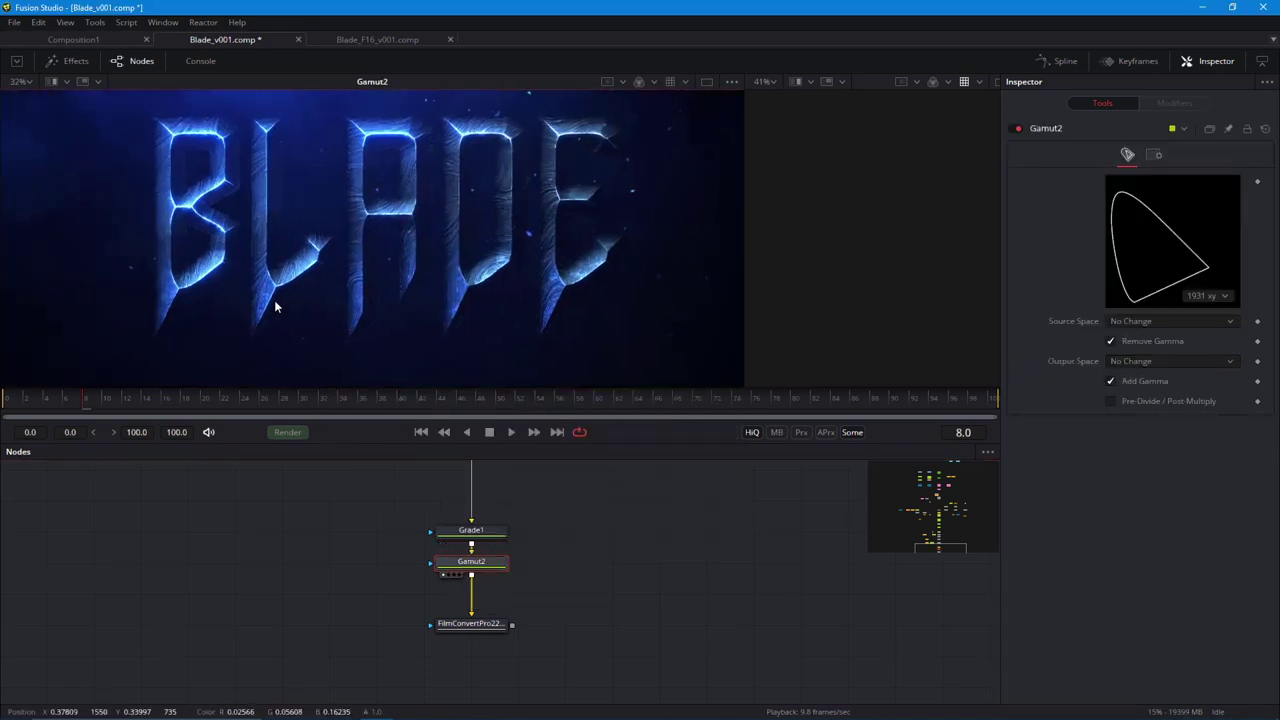
left_click(1120, 360)
left_click(1190, 424)
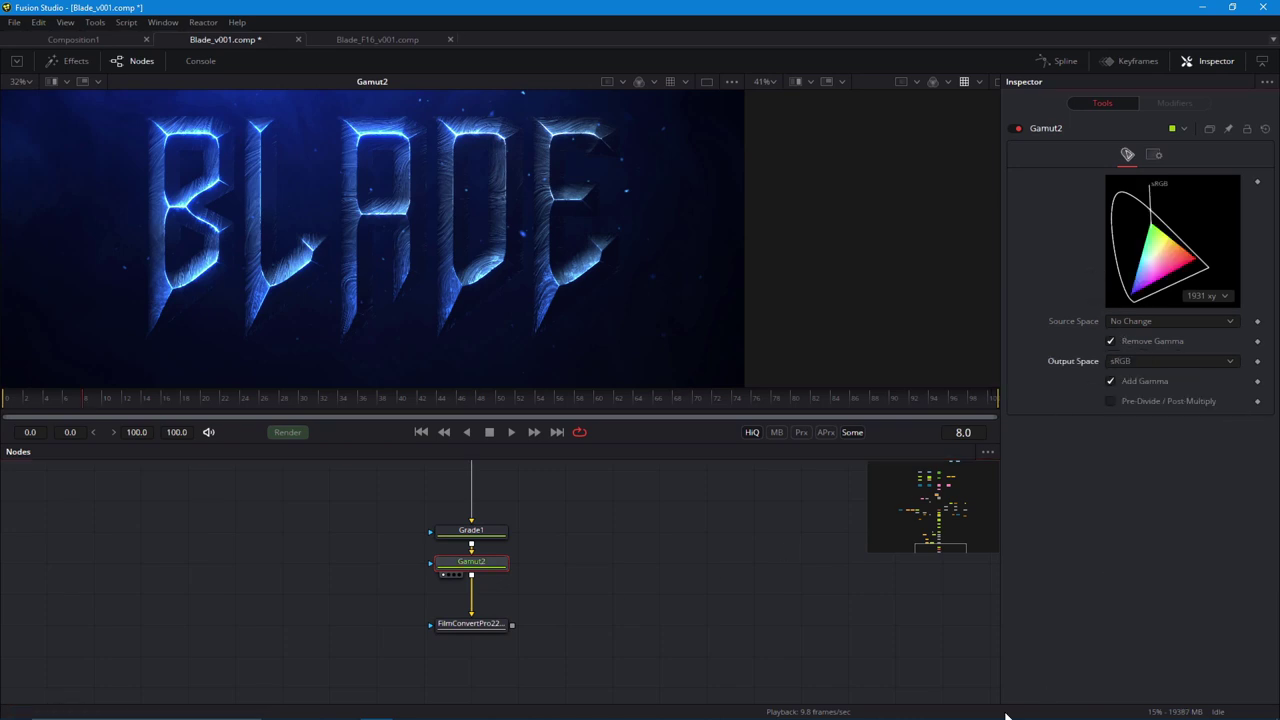
mouse_move(473, 625)
left_mouse_down()
mouse_move(475, 580)
mouse_move(477, 611)
left_mouse_up()
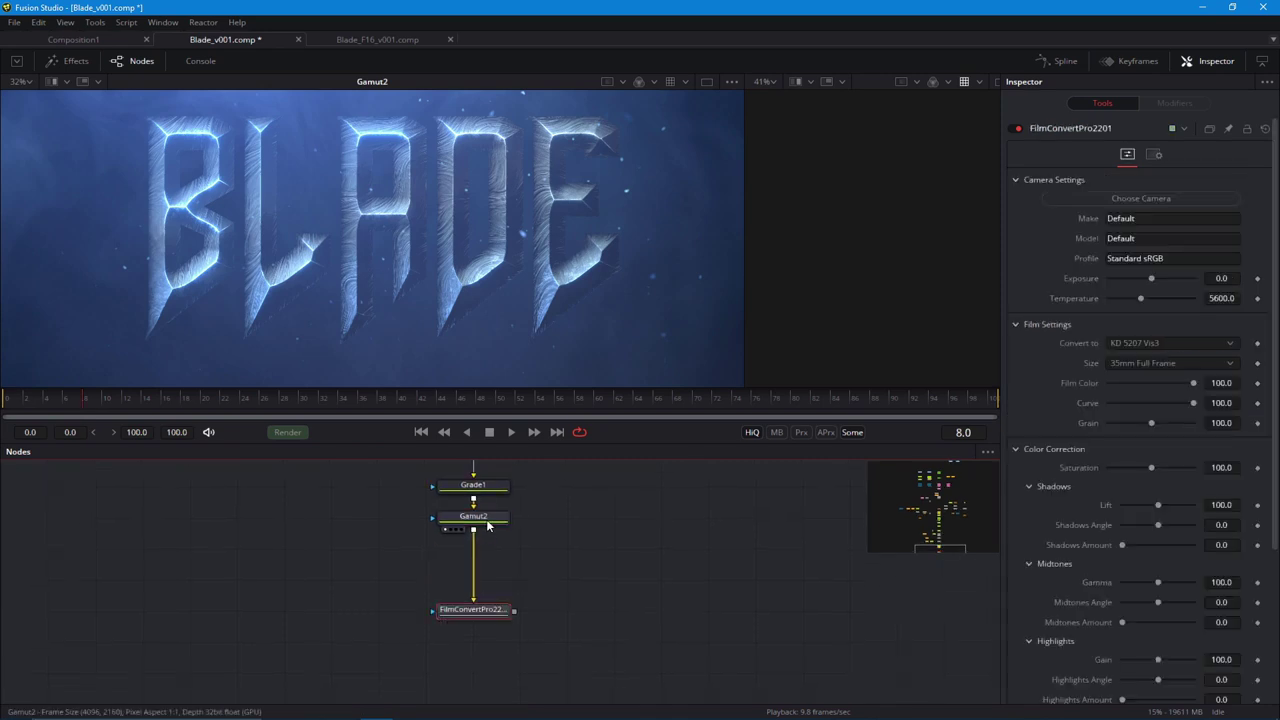
left_click_drag(488, 526, 484, 611)
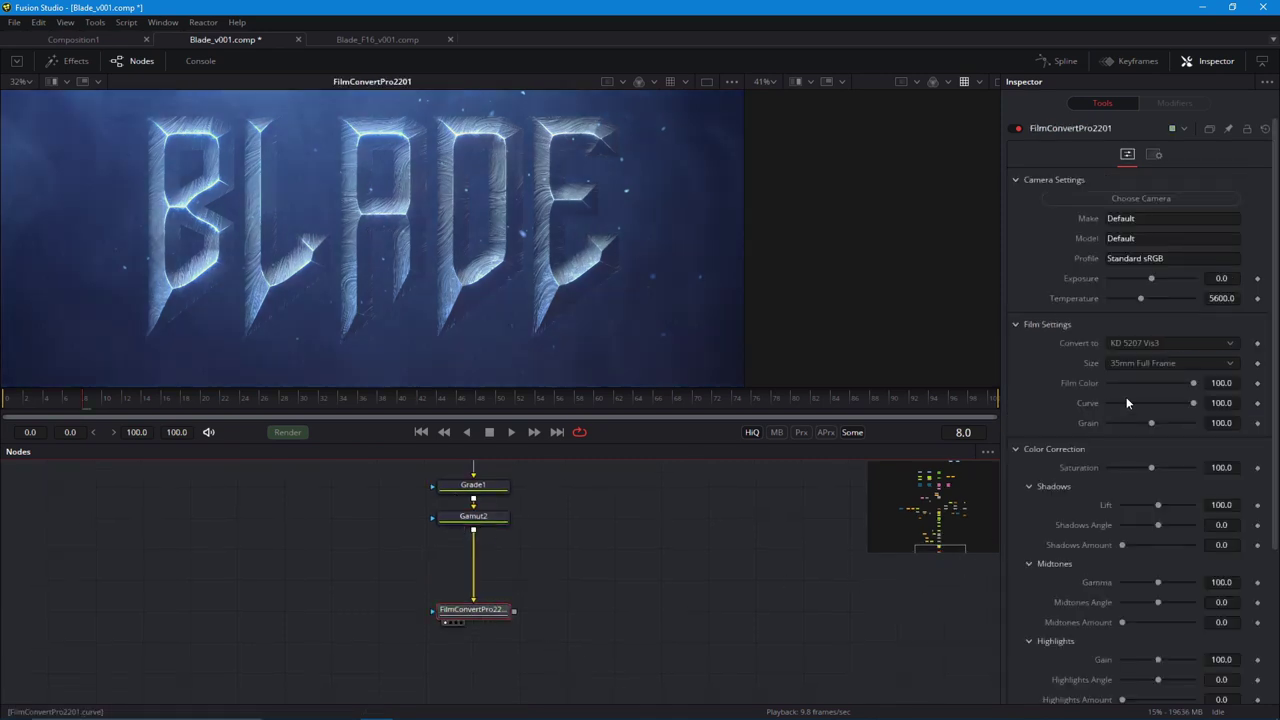
Set the FilmConvert node's Grain to 48.8 and Black Point to 10.3.
left_click_drag(1148, 424, 1128, 438)
scroll(1128, 440, "down", 5)
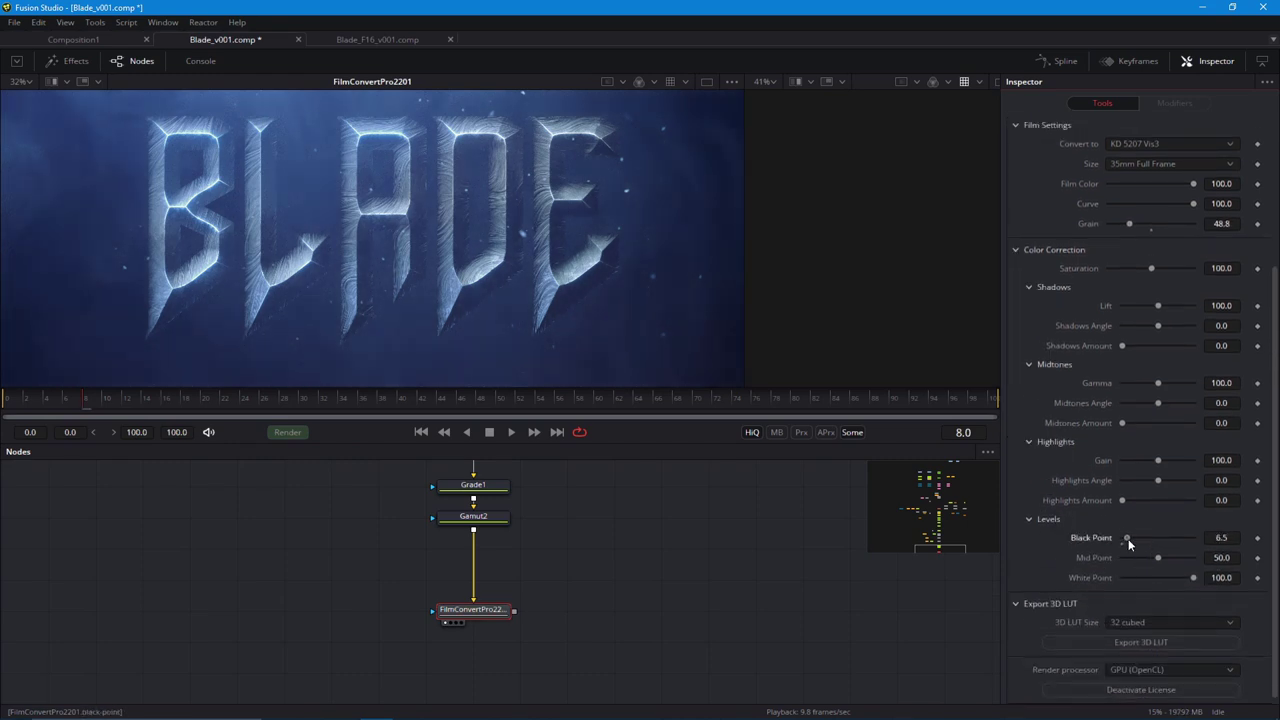
left_click_drag(1128, 538, 1131, 538)
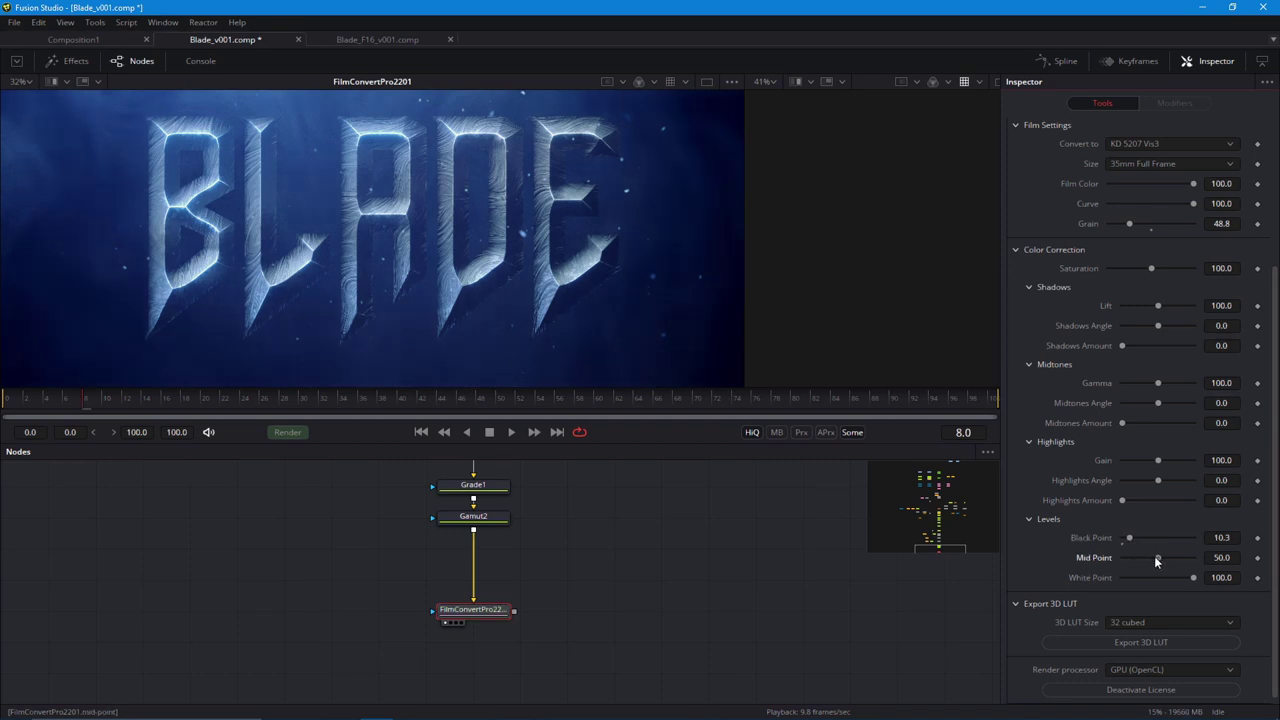
scroll(1140, 400, "up", 5)
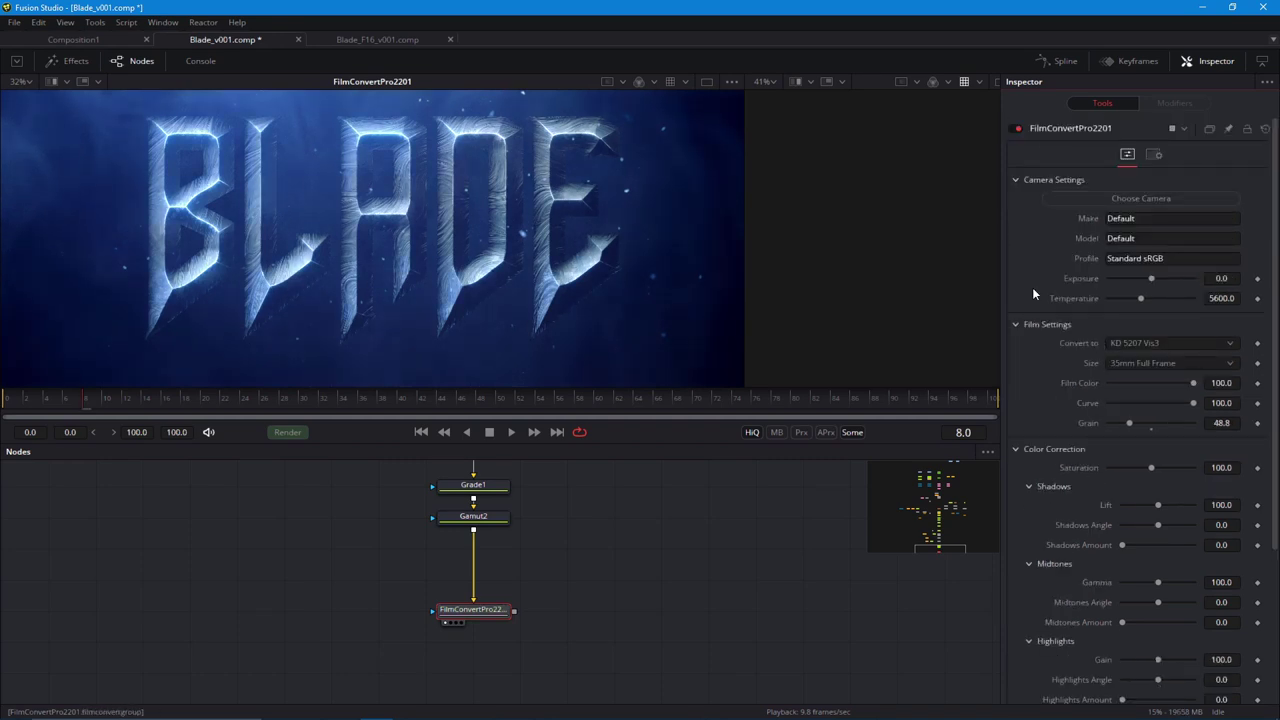
Set the FilmConvert node's Temperature to 5190 and Grain to 36.2.
left_click_drag(1141, 298, 1134, 299)
scroll(315, 328, "up", 3)
scroll(304, 345, "down", 4)
scroll(320, 380, "up", 4)
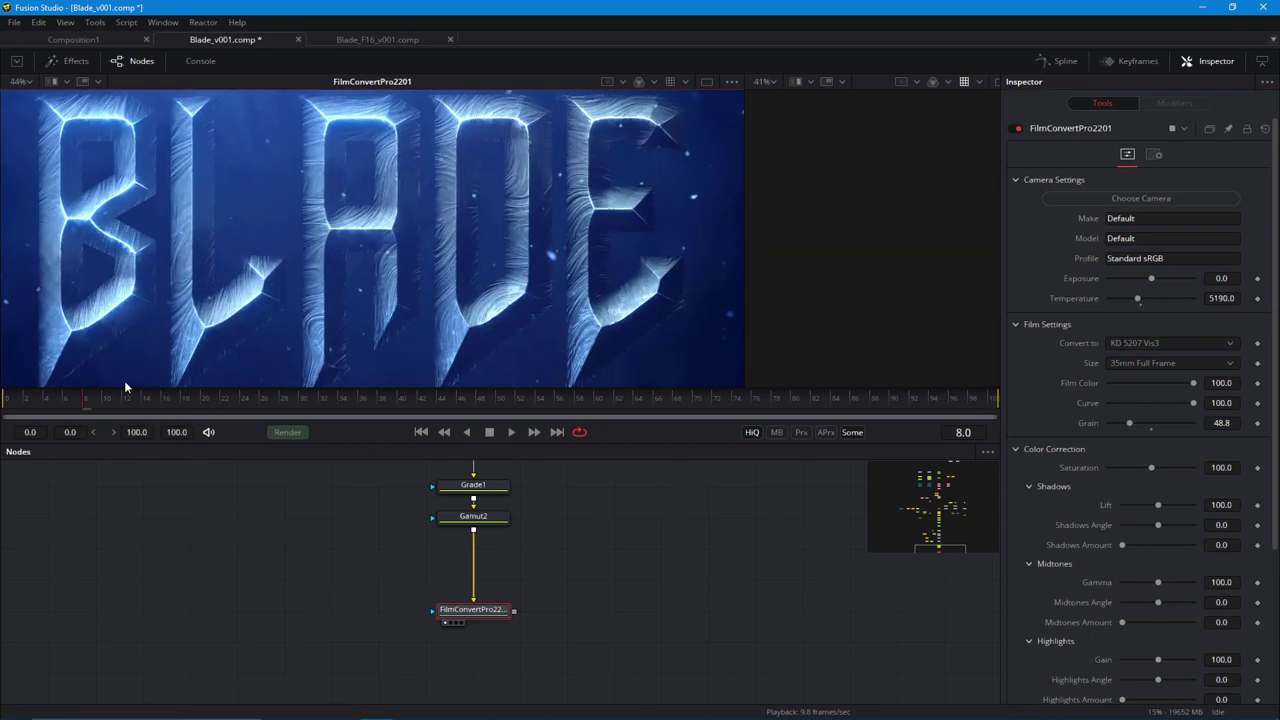
scroll(256, 270, "up", 1)
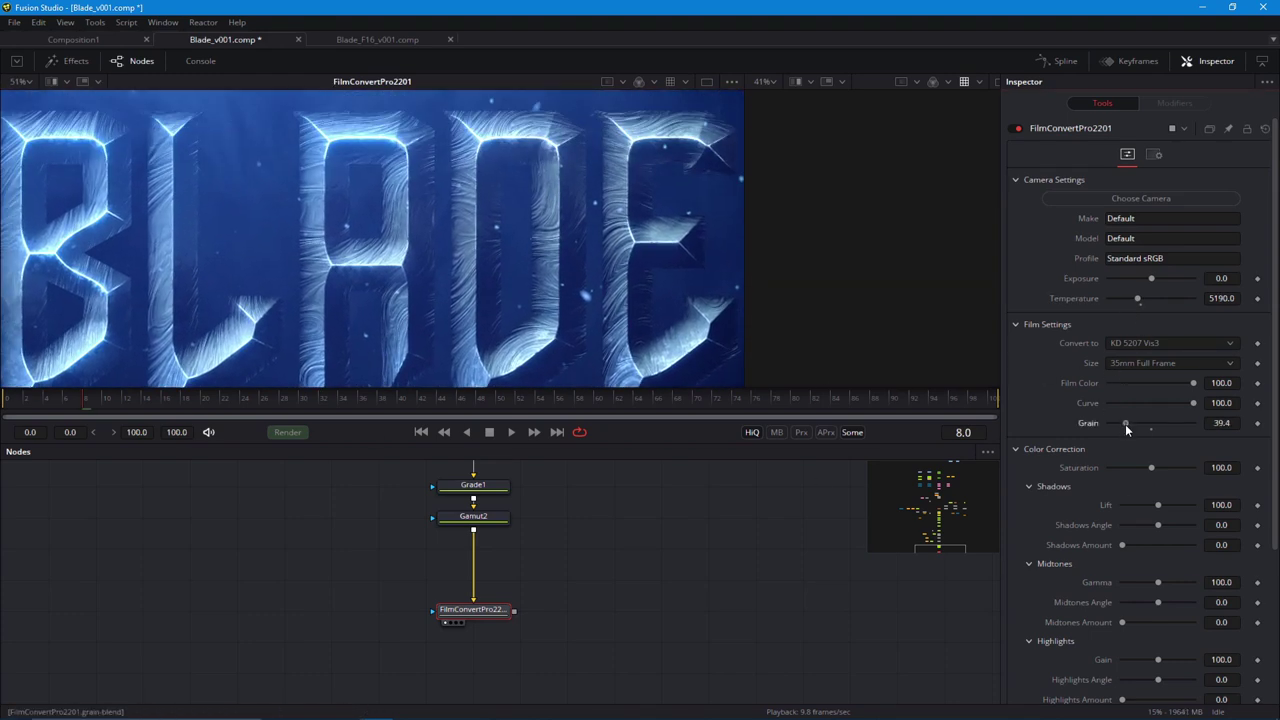
left_click(1125, 424)
scroll(502, 302, "down", 3)
scroll(259, 317, "down", 1)
Review the node tree from the final grading nodes back up to the bump-map section around Merge4.
scroll(335, 530, "down", 4)
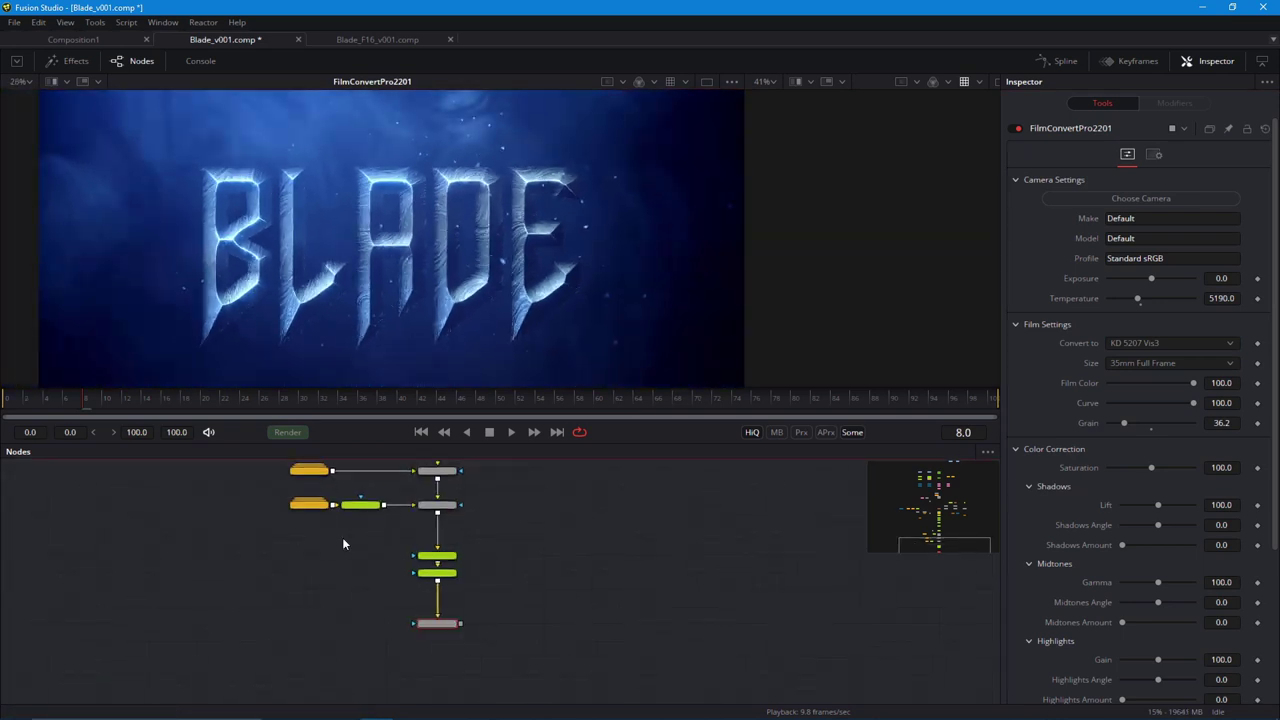
left_click_drag(324, 470, 349, 575)
scroll(349, 577, "up", 3)
left_click(334, 546)
left_click_drag(480, 680, 368, 511)
scroll(428, 598, "up", 2)
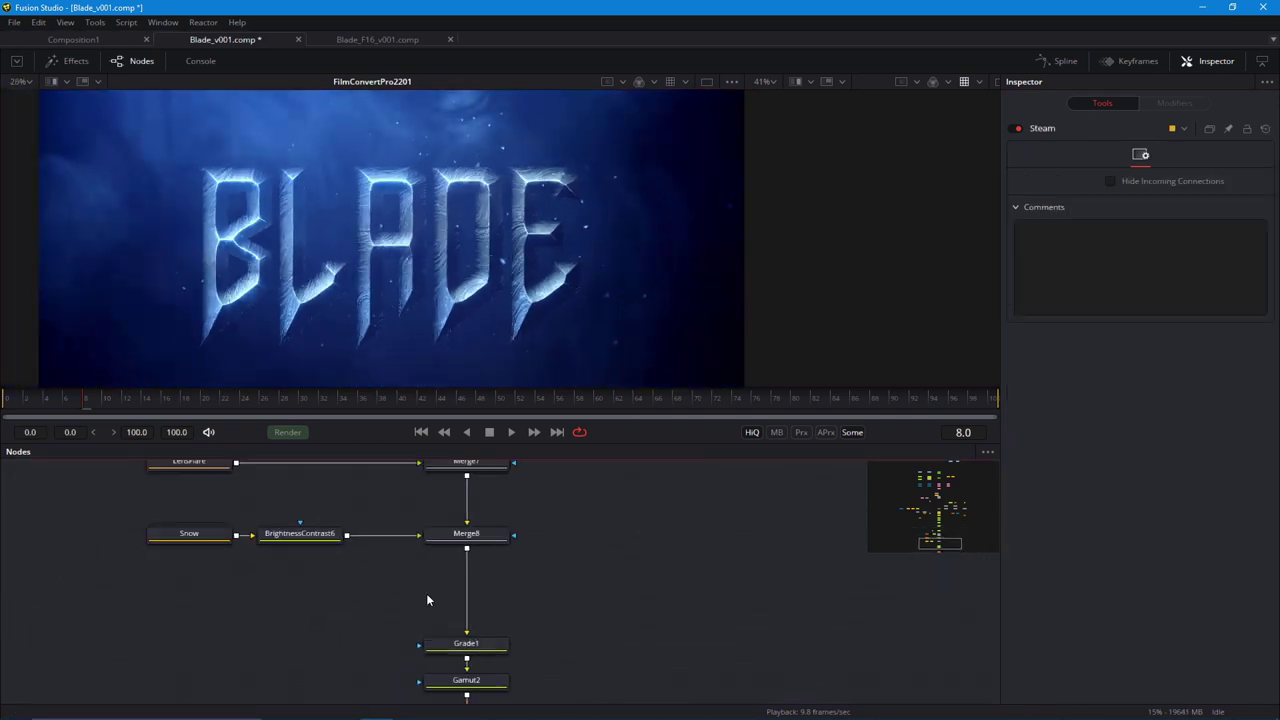
scroll(307, 242, "up", 2)
scroll(290, 534, "down", 3)
scroll(307, 242, "up", 1)
left_click_drag(288, 500, 287, 584)
scroll(287, 584, "down", 2)
left_click_drag(611, 467, 513, 623)
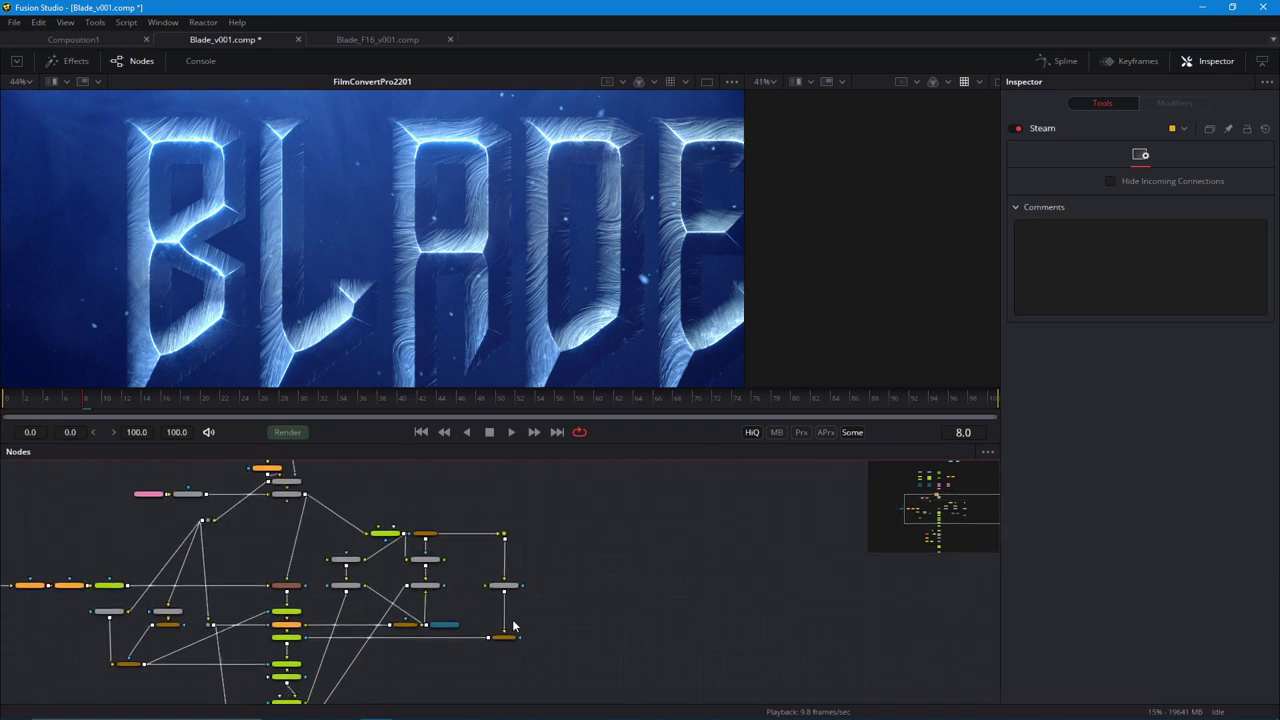
scroll(514, 628, "up", 3)
left_click_drag(410, 586, 564, 666)
left_click_drag(592, 476, 694, 550)
Show Merge4 in a widened second viewer, and add a Bitmap mask node with a duplicate beside Merge4.
left_click_drag(744, 345, 614, 345)
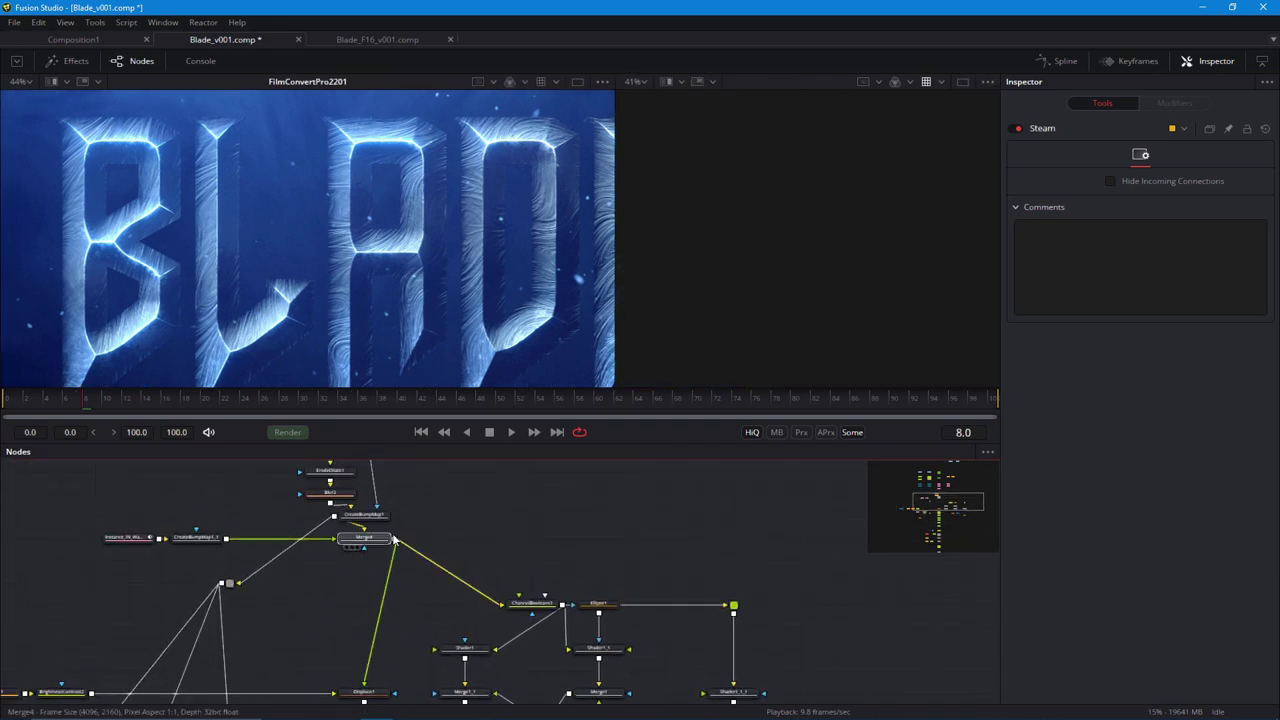
left_click(352, 547)
left_click(542, 516)
key("shift+space")
type("bmp")
key("Return")
key("ctrl+c")
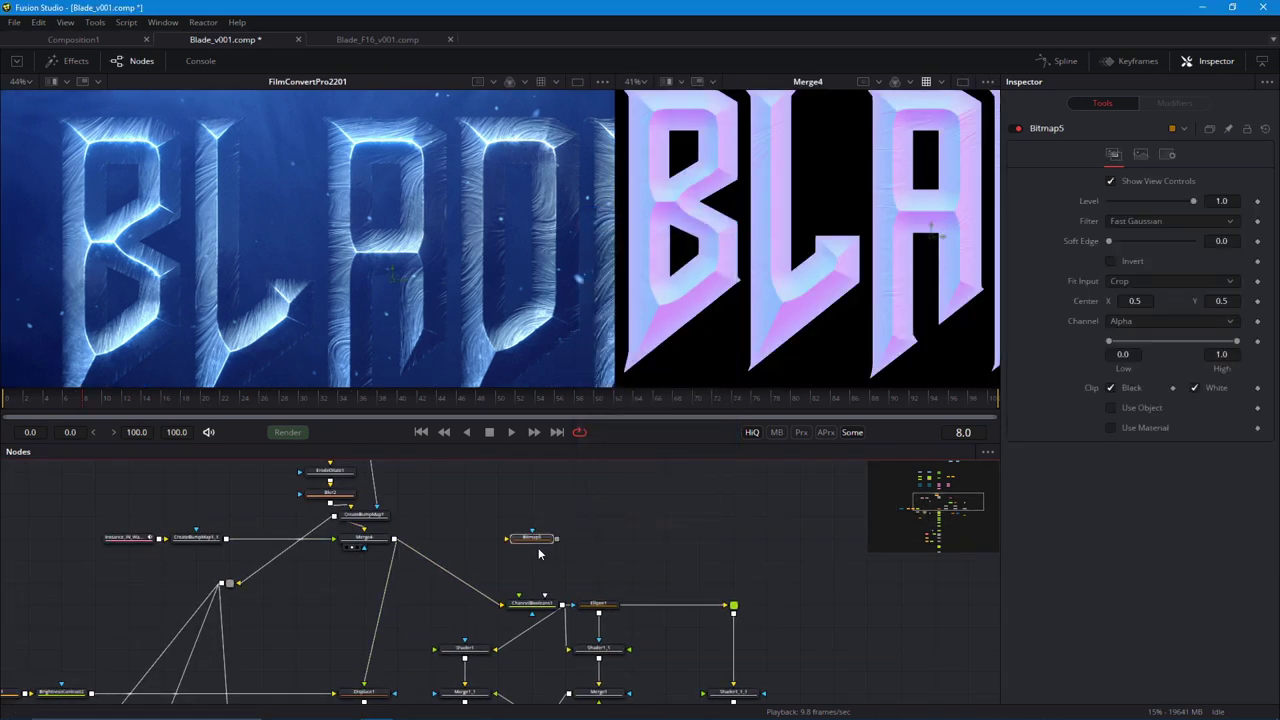
key("ctrl+v")
Feed Merge4 into both Bitmap nodes and connect Bitmap5_1 as the effect mask of Bitmap5.
left_click_drag(395, 541, 488, 580)
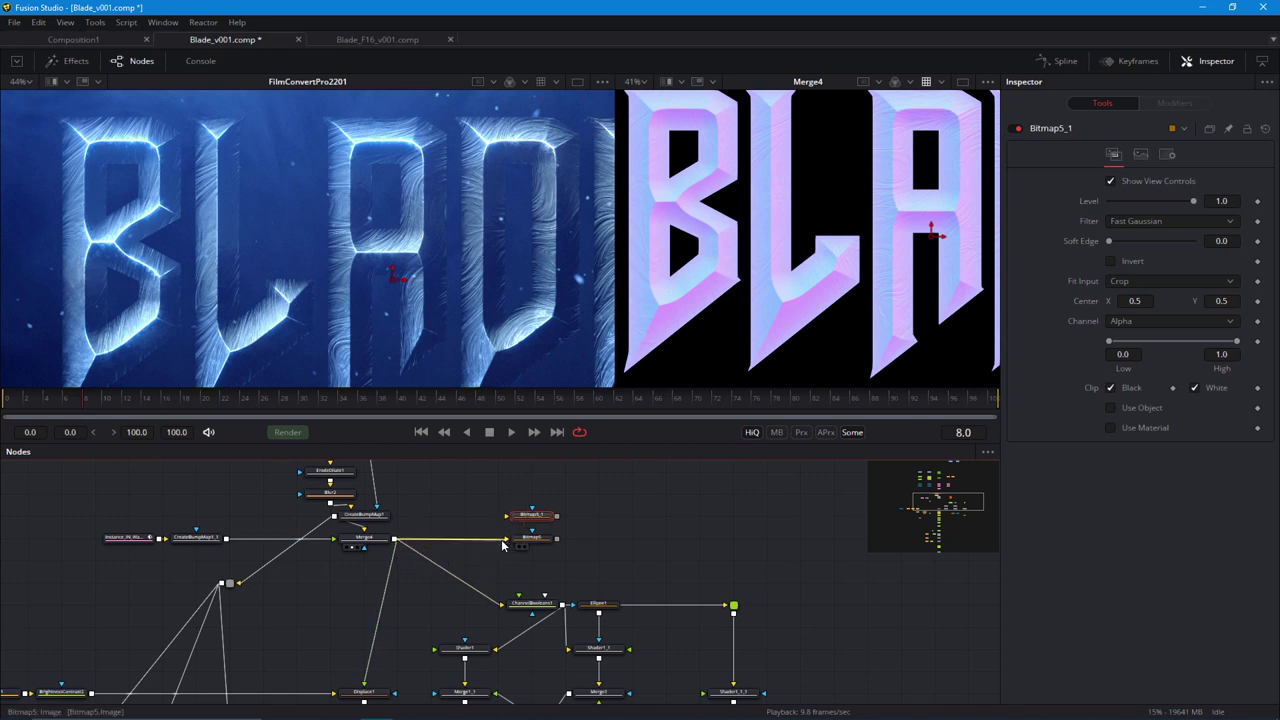
left_click_drag(397, 540, 699, 285)
left_click_drag(557, 517, 654, 247)
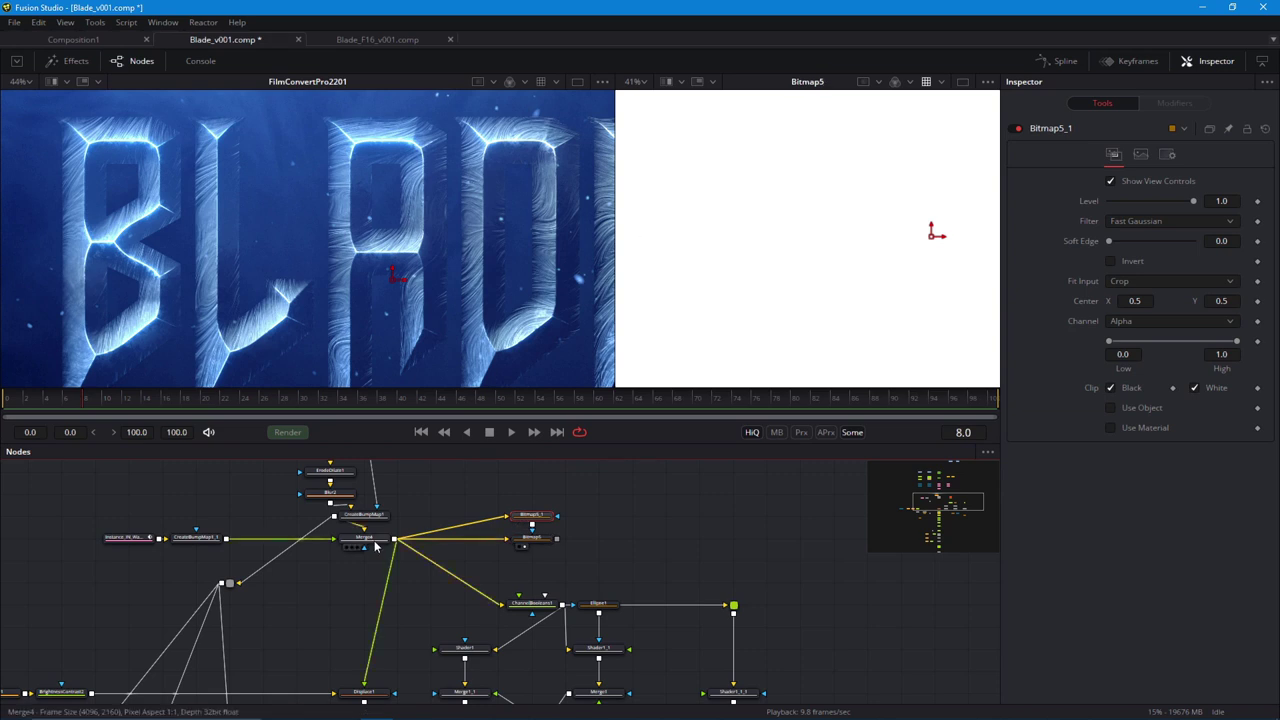
left_click_drag(406, 549, 420, 584)
left_click_drag(692, 299, 692, 298)
Detach the Bitmap pair from Merge4 and move it down the tree beside the ChannelBooleans4 nodes.
left_click_drag(392, 493, 437, 560)
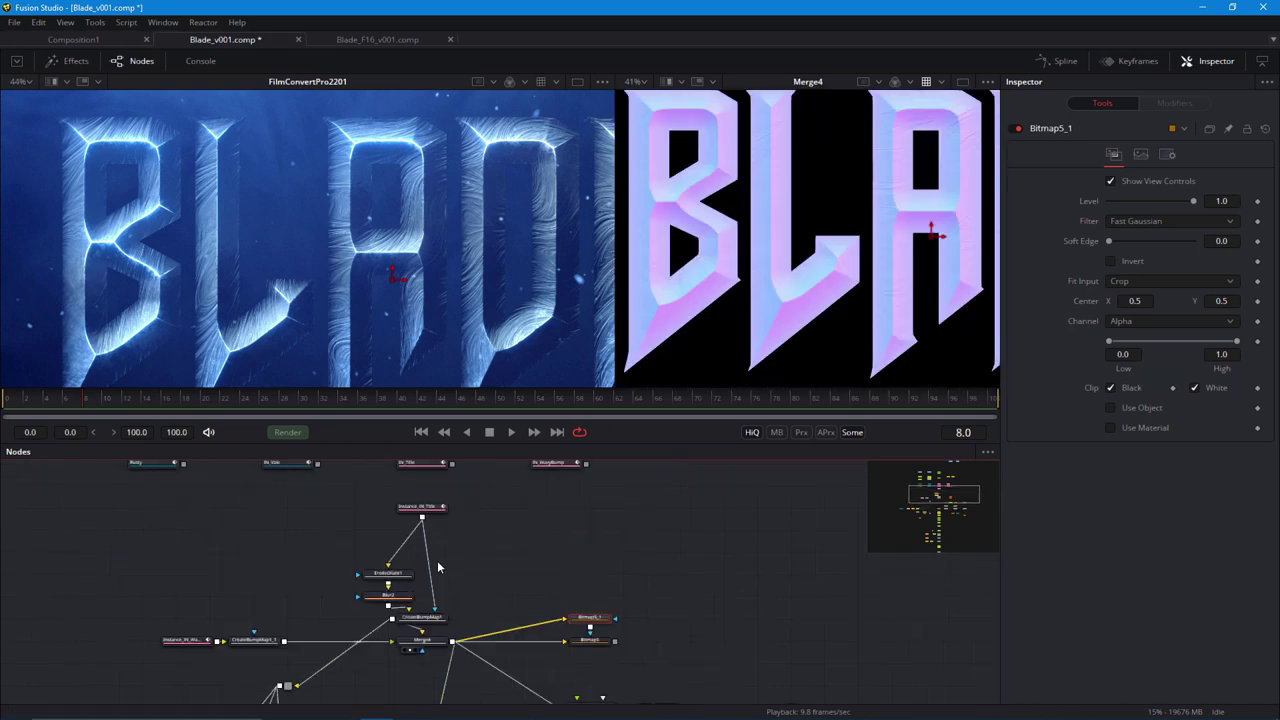
left_click_drag(360, 595, 381, 459)
left_click_drag(576, 471, 847, 623)
left_click_drag(847, 623, 510, 648)
left_click_drag(388, 610, 637, 494)
left_click_drag(763, 535, 630, 624)
left_click_drag(547, 648, 593, 647)
scroll(534, 637, "up", 1)
Compare the outputs of the glow and Channel Booleans nodes in the first viewer, finishing with ChannelBooleans5.
left_click(454, 660)
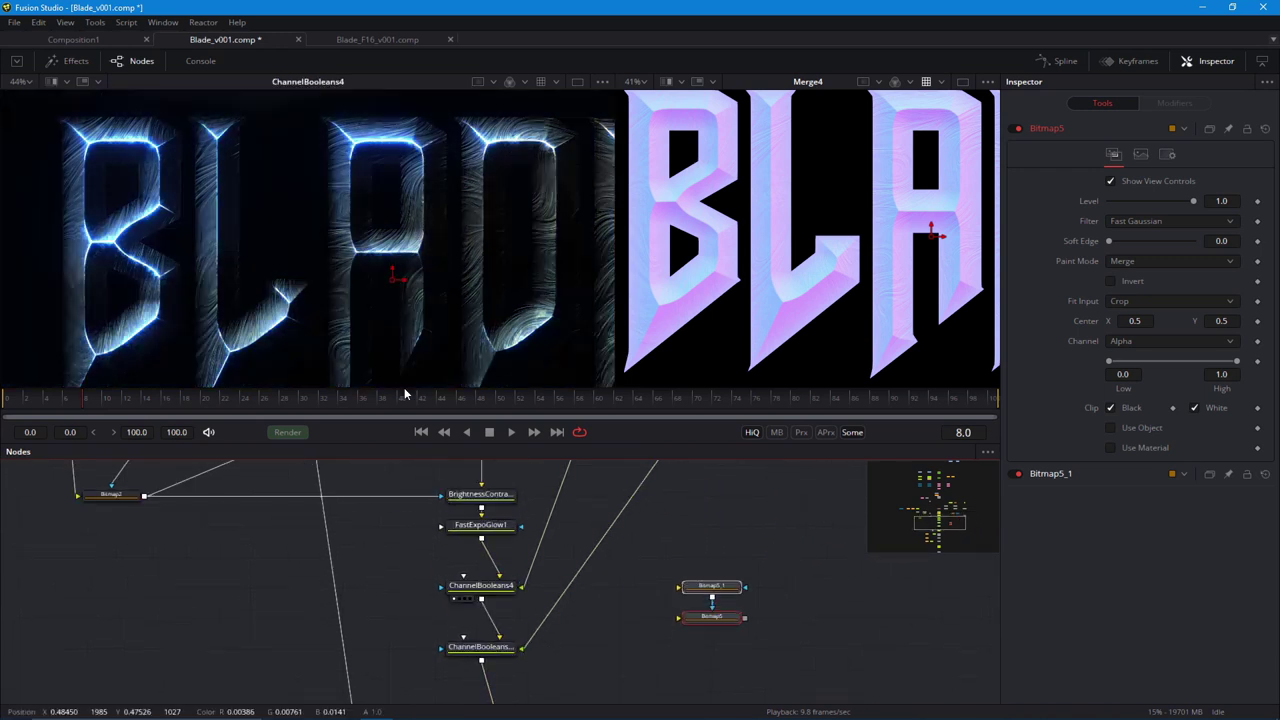
left_click_drag(415, 367, 377, 328)
left_click(454, 538)
left_click(454, 599)
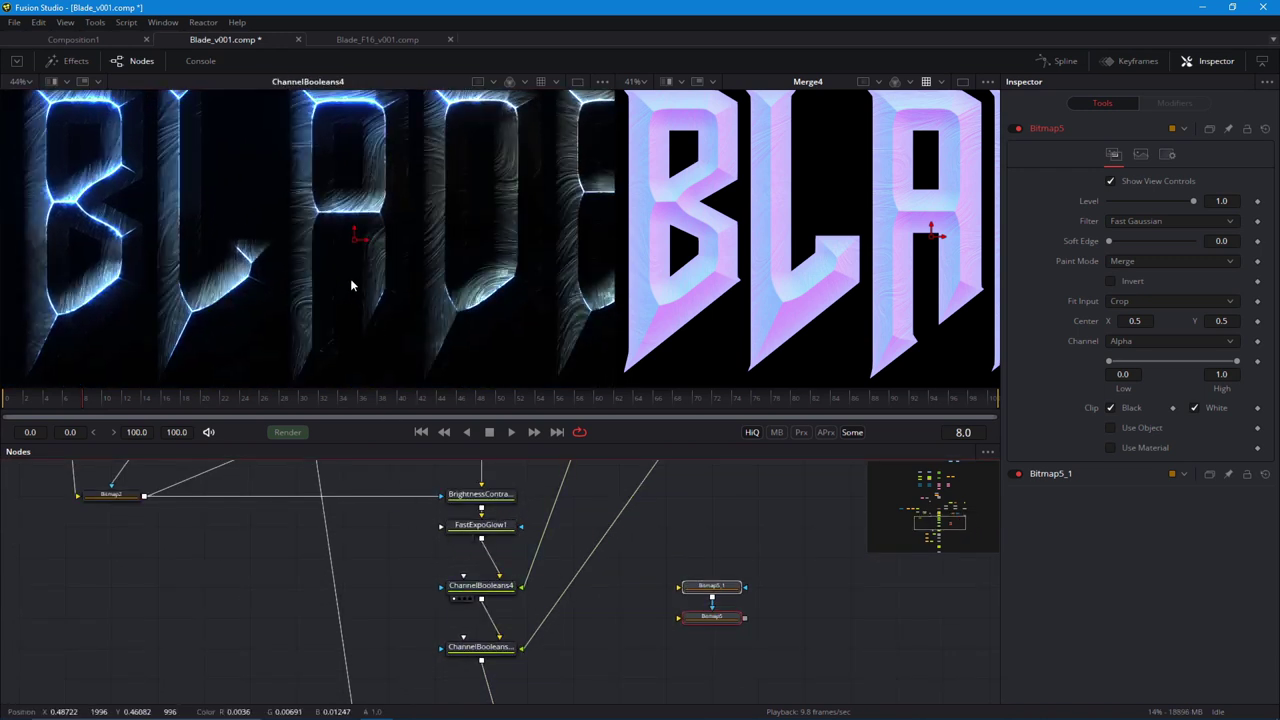
right_click(348, 287)
mouse_move(377, 404)
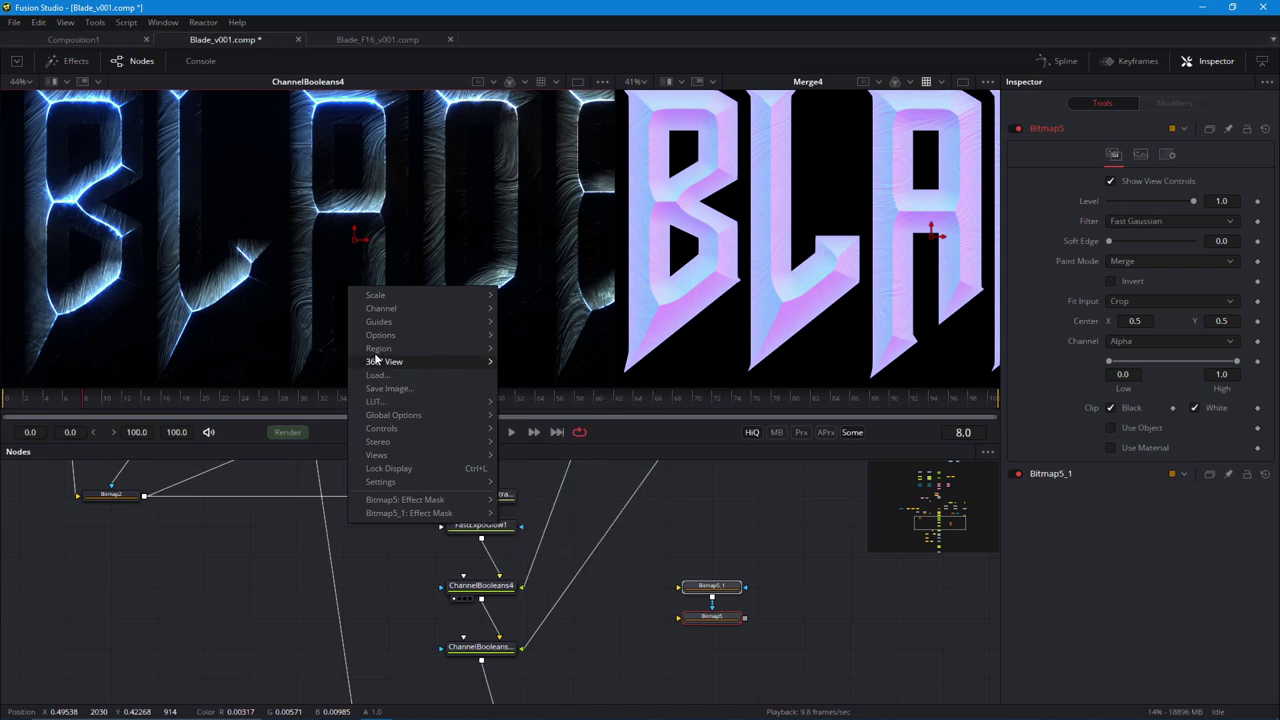
left_click(507, 465)
left_click_drag(441, 572, 409, 397)
left_click(422, 576)
Move both Bitmap nodes down beside ChannelBooleans5.
scroll(465, 526, "down", 1)
left_click_drag(454, 545, 388, 594)
left_click_drag(555, 565, 567, 509)
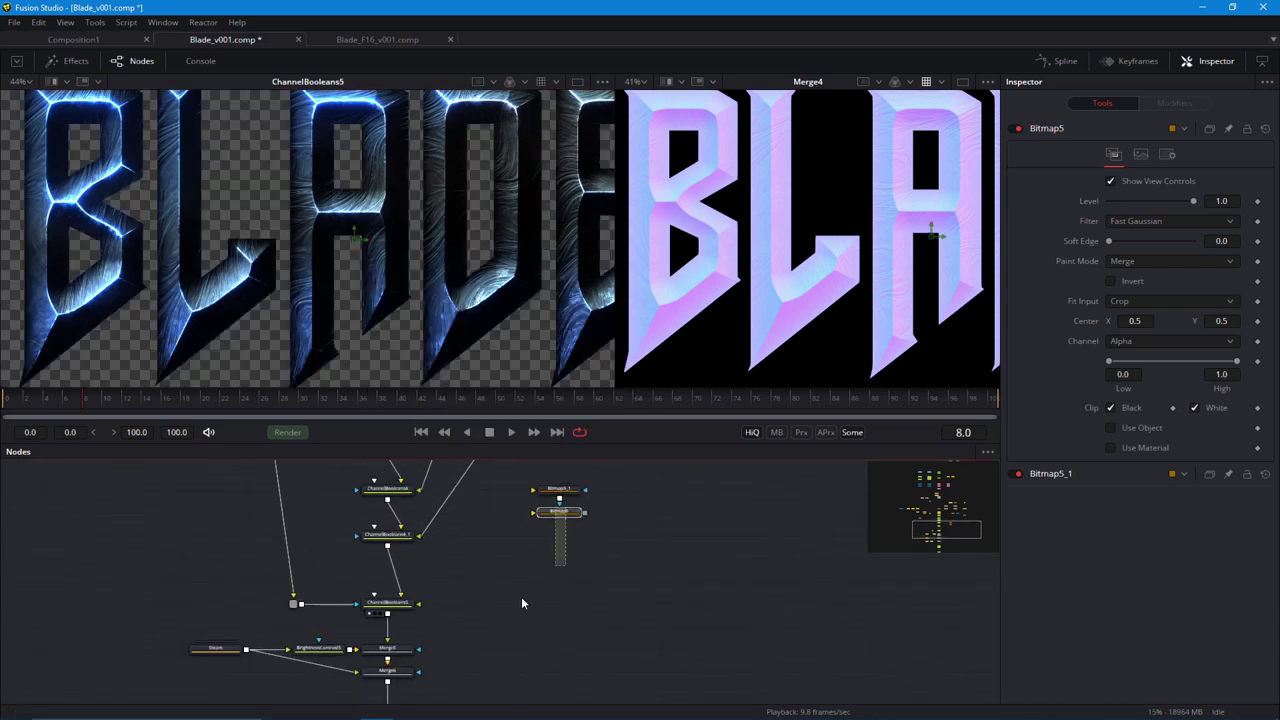
left_click_drag(468, 538, 508, 514)
left_click_drag(552, 475, 546, 486)
left_click_drag(553, 468, 520, 591)
scroll(478, 595, "up", 1)
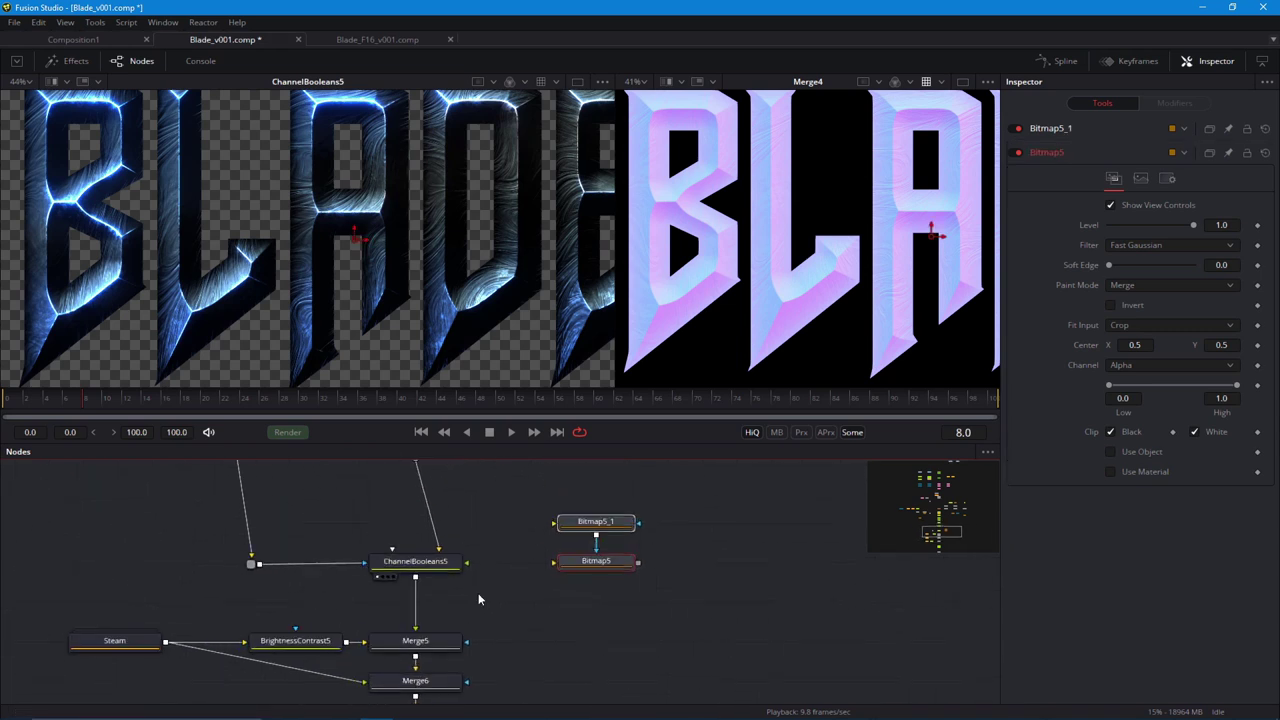
Connect the ChannelBooleans5 output to both Bitmap nodes and show Bitmap5 in the second viewer.
left_click_drag(415, 577, 576, 562)
left_click_drag(466, 564, 596, 605)
left_click(598, 603)
key("2")
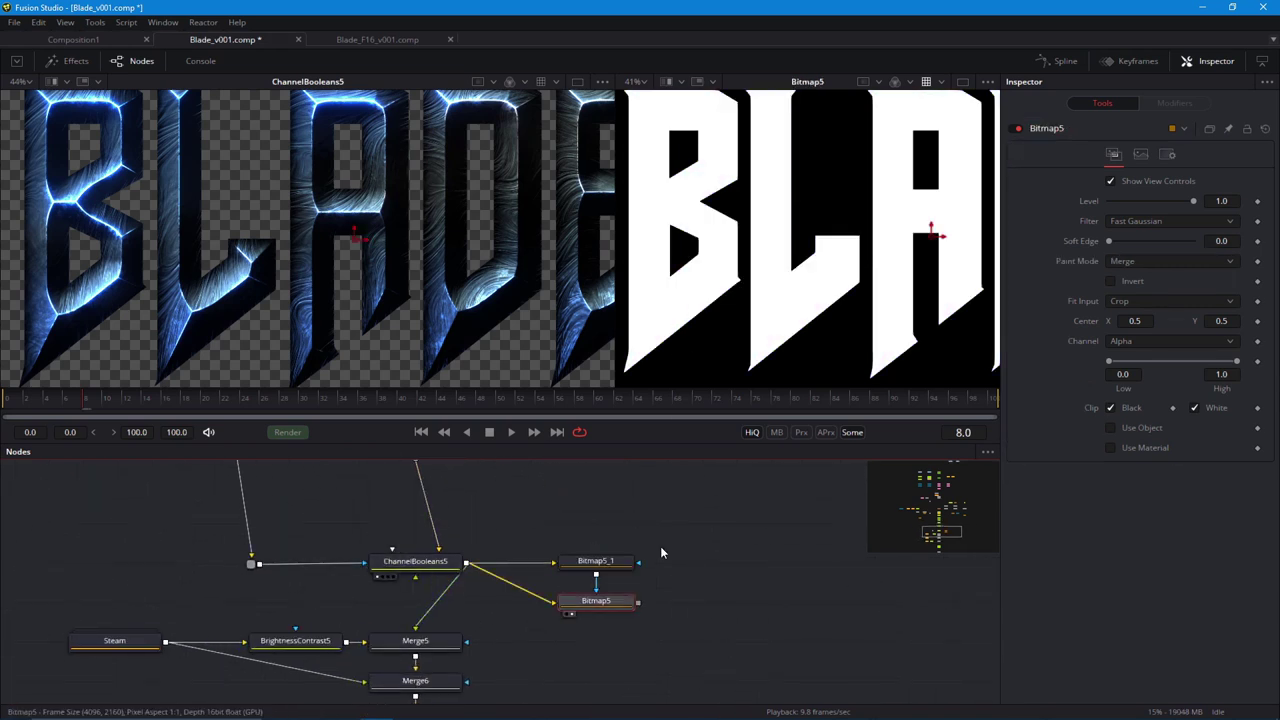
Set Bitmap5's paint mode to Multiply and invert Bitmap5_1.
left_click(1136, 261)
left_click(1128, 350)
left_click(596, 561)
left_click(1110, 261)
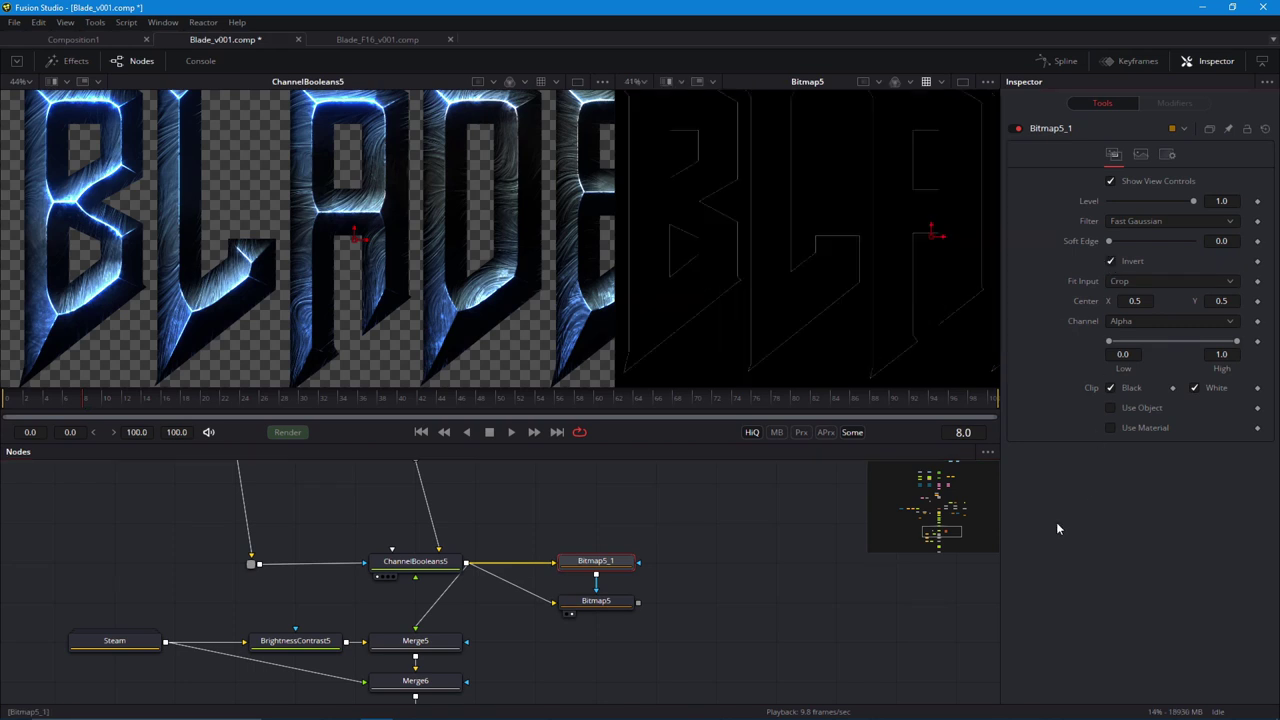
Enlarge the second viewer and shift the Bitmap5_1 mask down to a Center Y of 0.497471.
scroll(853, 370, "down", 2)
double_click(616, 270)
scroll(552, 285, "up", 1)
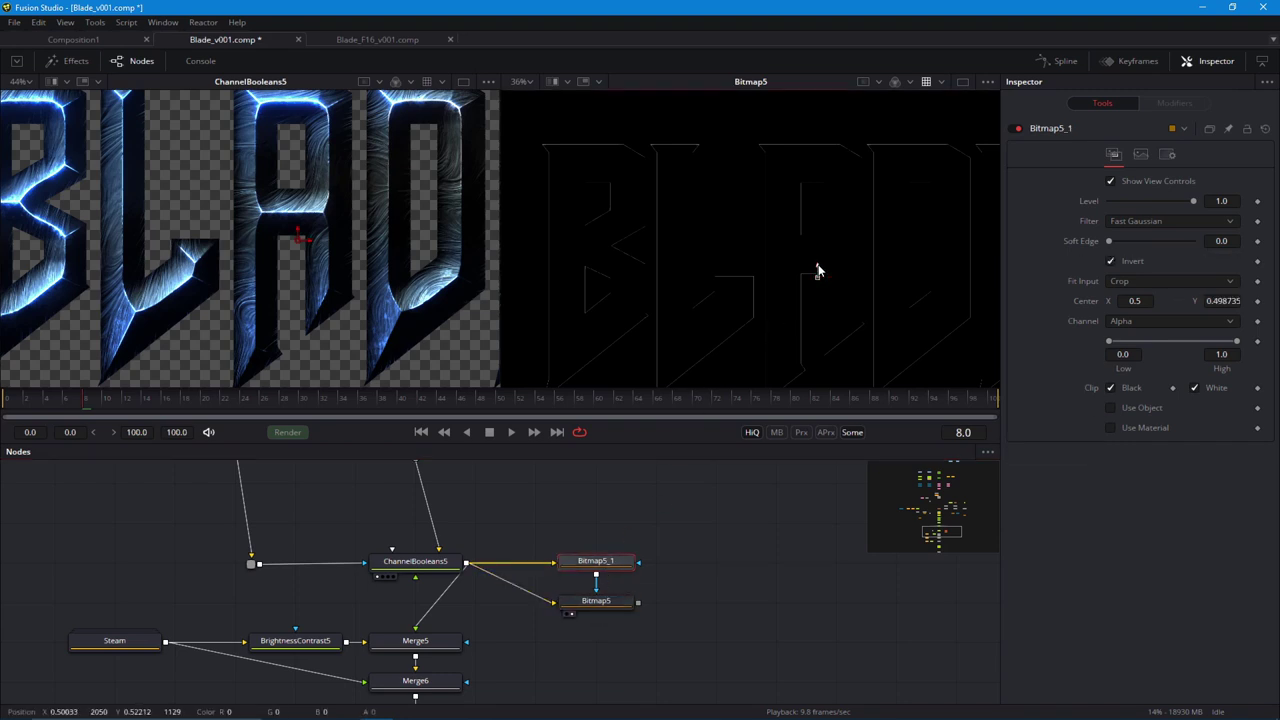
scroll(591, 319, "down", 2)
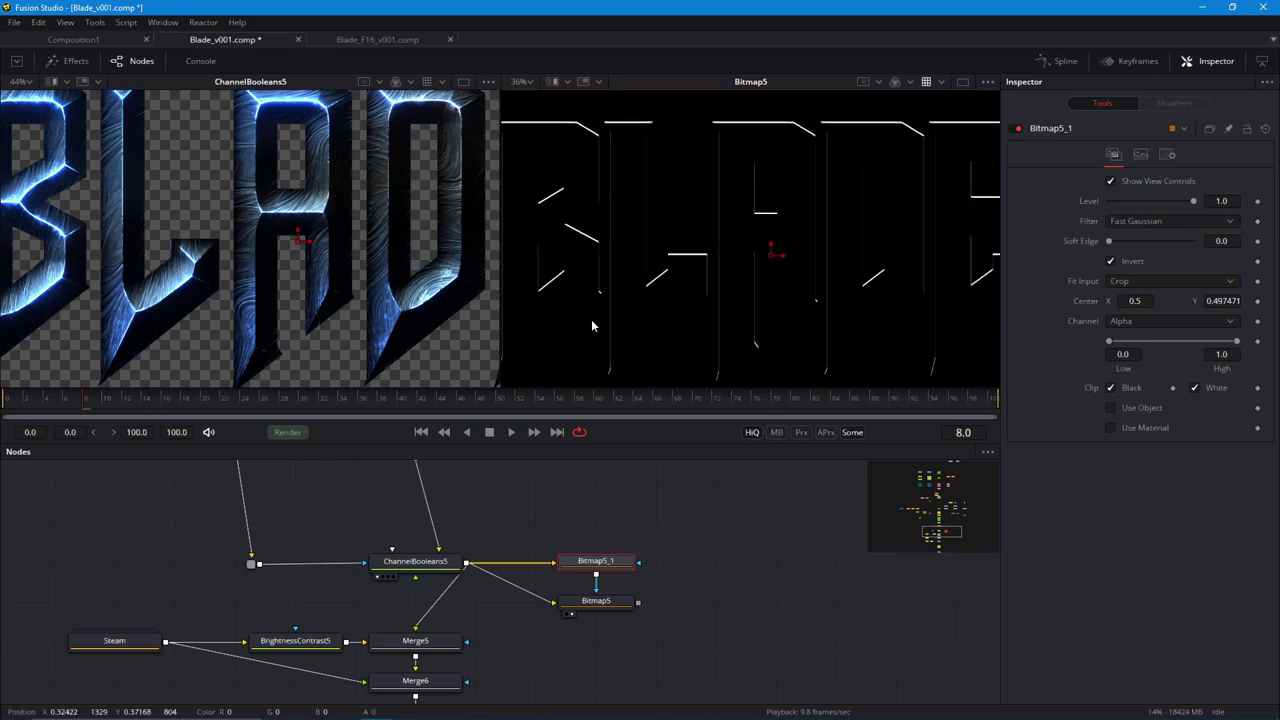
left_click_drag(616, 343, 621, 344)
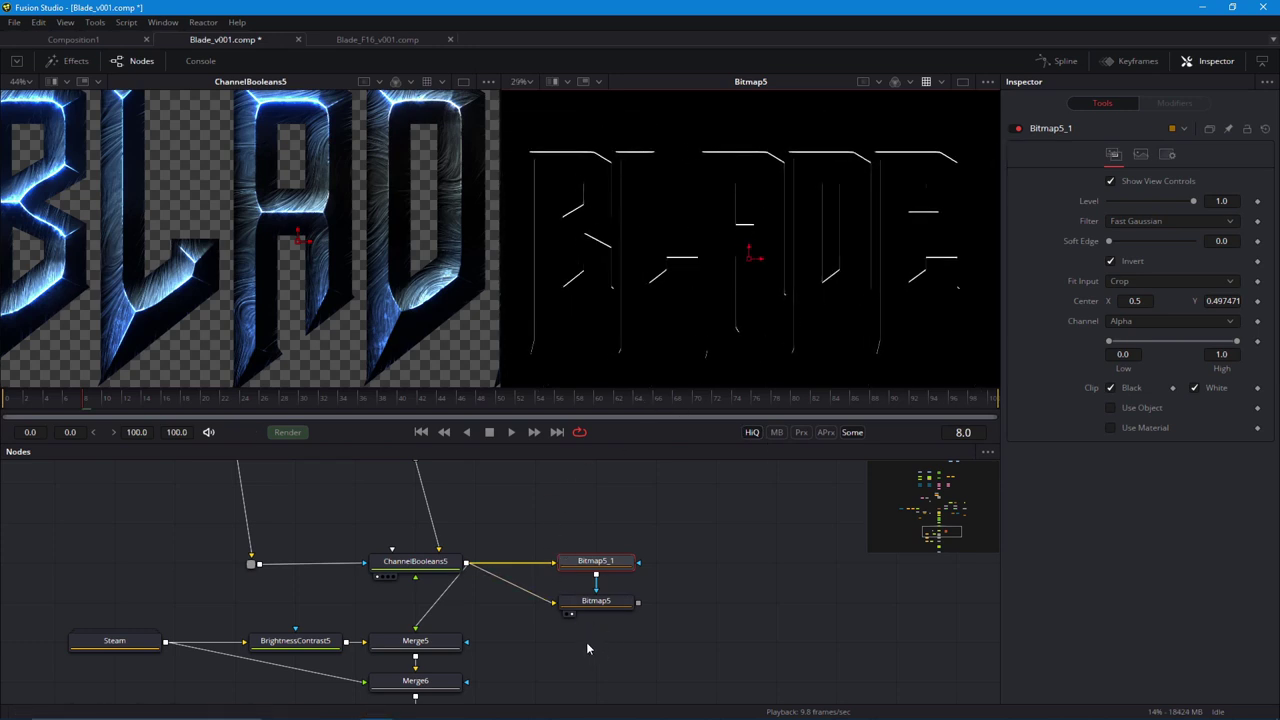
Add a FastNoise node masked by Bitmap5 below the Bitmap pair and show it in the second viewer.
left_click_drag(589, 624, 688, 617)
left_click_drag(300, 526, 523, 526)
left_click_drag(706, 611, 600, 525)
left_click_drag(660, 580, 660, 540)
key("shift+space")
type("fas")
key("Down")
key("Down")
key("Down")
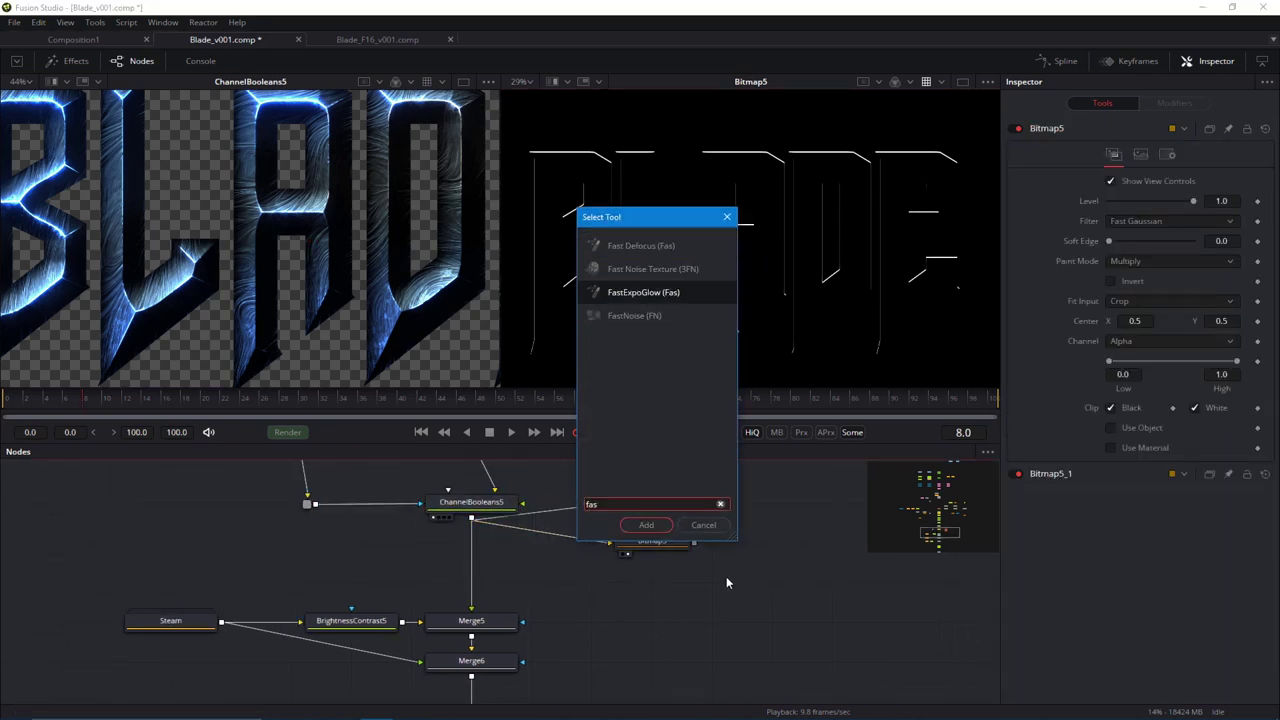
key("Return")
mouse_move(684, 622)
left_mouse_down()
mouse_move(684, 452)
mouse_move(706, 616)
left_mouse_up()
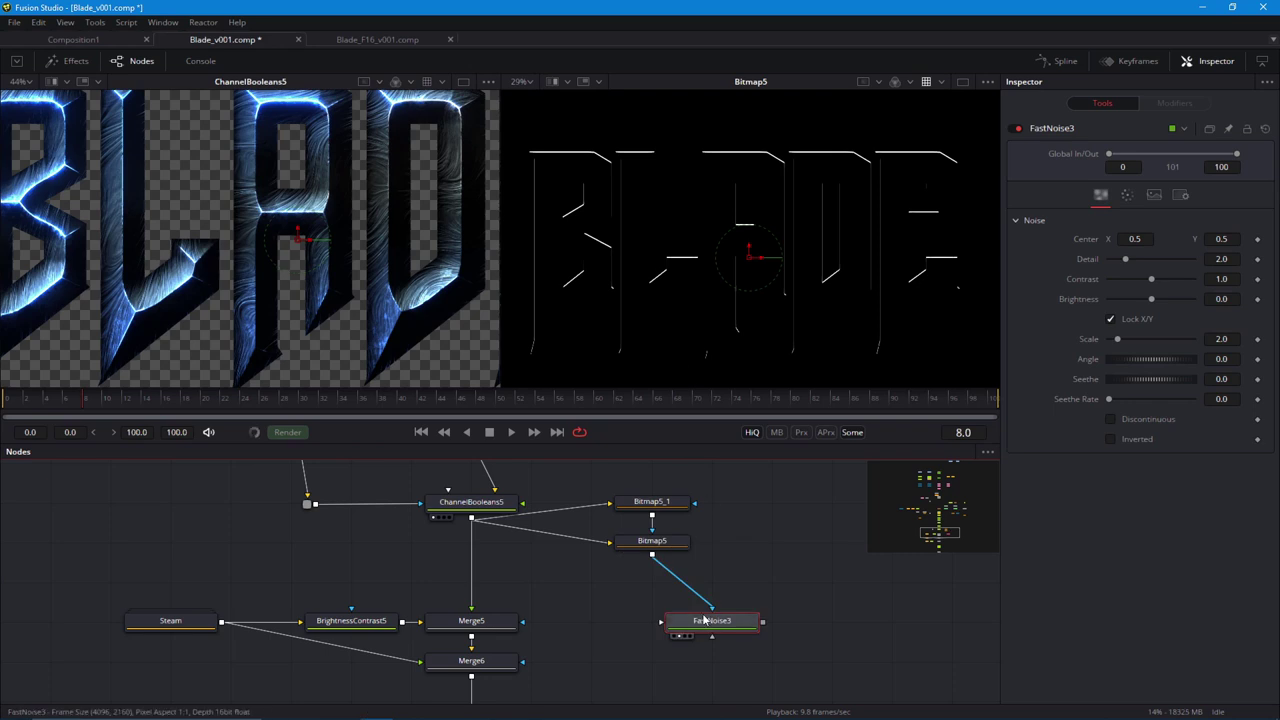
key("2")
Detach FastNoise3's mask and set its Detail to 4.17, Scale to 20, Contrast to 1.83, Brightness to -0.45 and Seethe Rate to 0.134.
left_click_drag(1125, 260, 1144, 260)
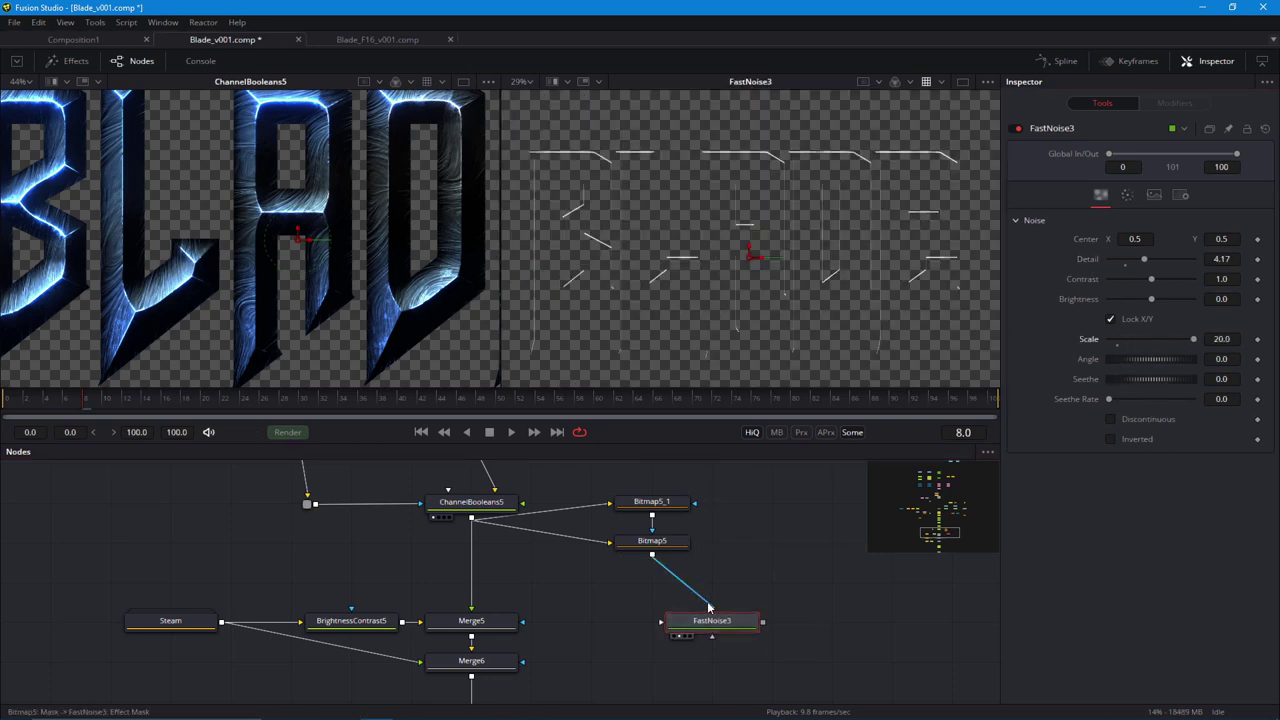
mouse_move(1151, 279)
left_mouse_down()
mouse_move(1165, 290)
mouse_move(1132, 300)
mouse_move(1159, 279)
left_mouse_up()
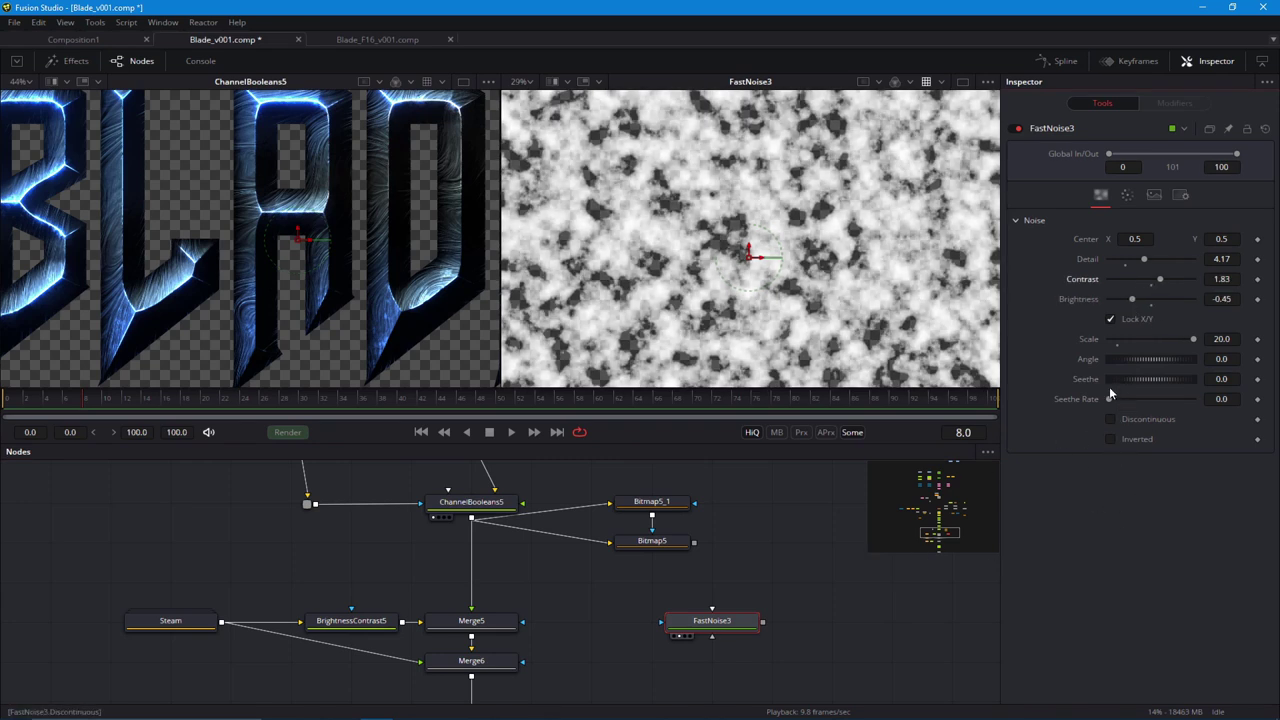
left_click_drag(1114, 396, 1122, 400)
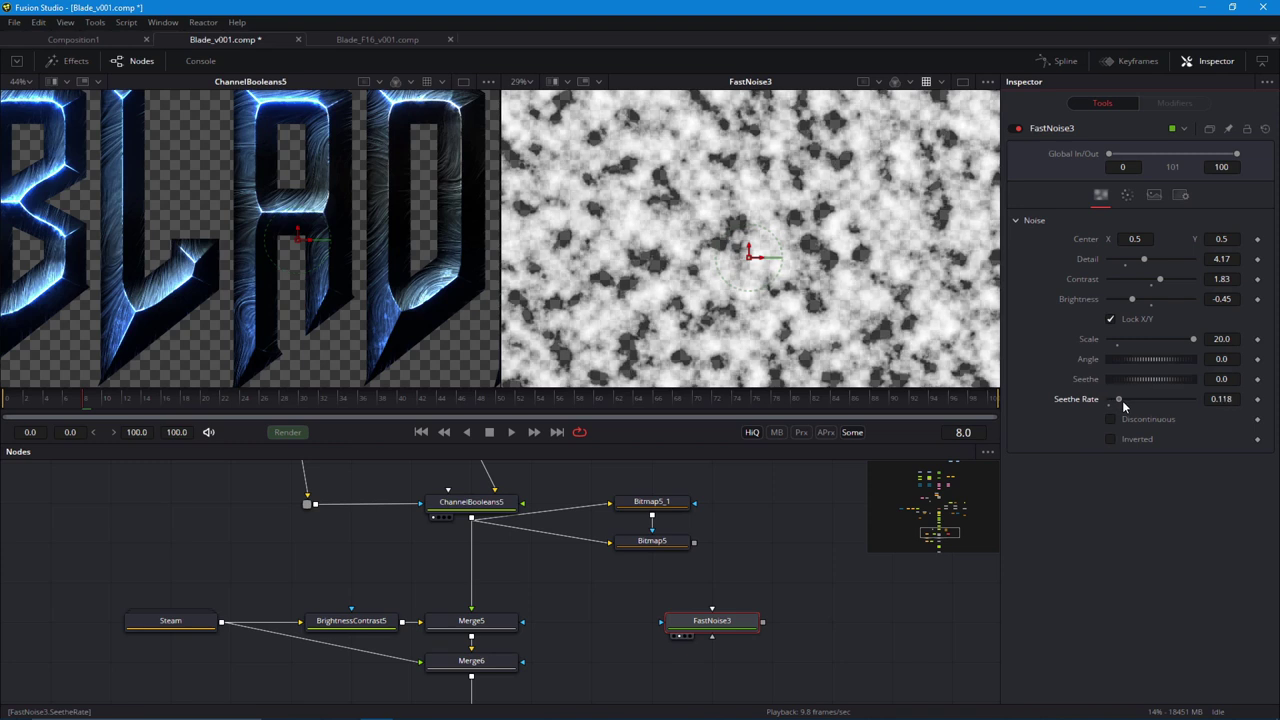
Clear the first viewer and, during playback, set FastNoise3's Scale to 15.43 and Brightness to -0.61.
double_click(674, 637)
key("space")
mouse_move(1192, 339)
left_mouse_down()
mouse_move(1172, 376)
mouse_move(1174, 346)
left_mouse_up()
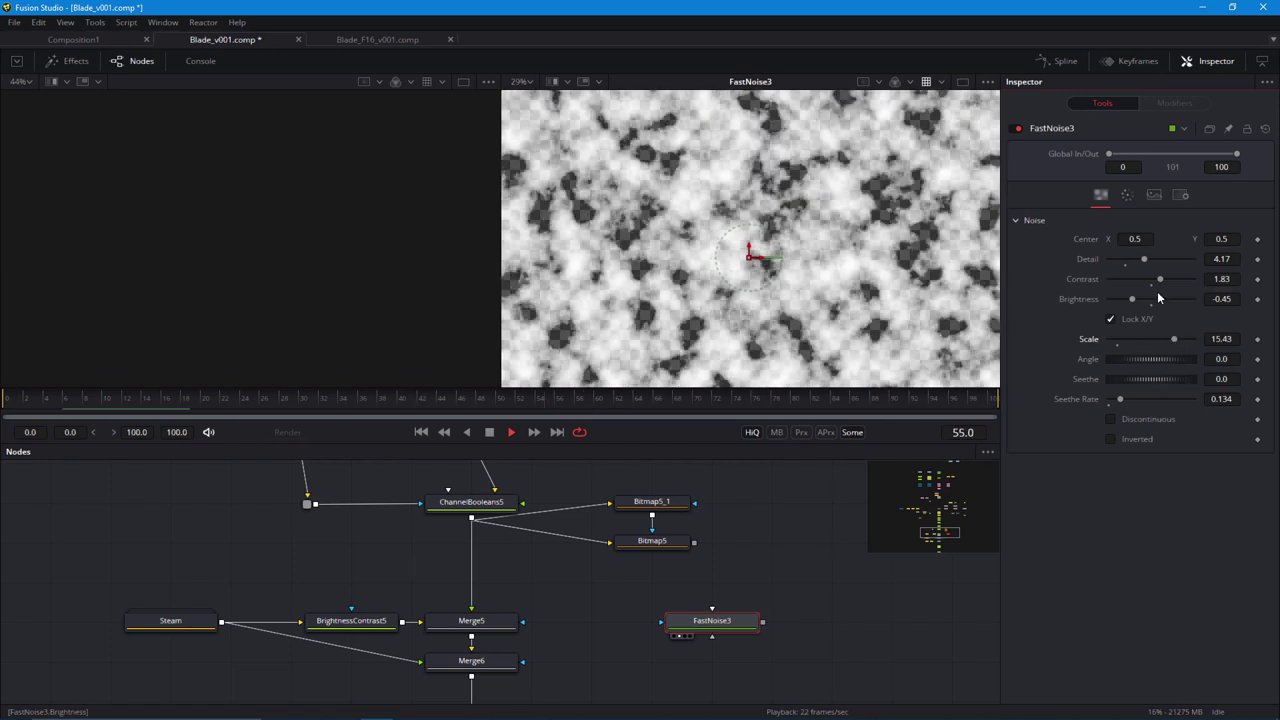
left_click_drag(1132, 300, 1125, 304)
key("space")
Reconnect Bitmap5 as FastNoise3's effect mask, place the noise node directly below it, and play the result.
left_click_drag(694, 543, 648, 585)
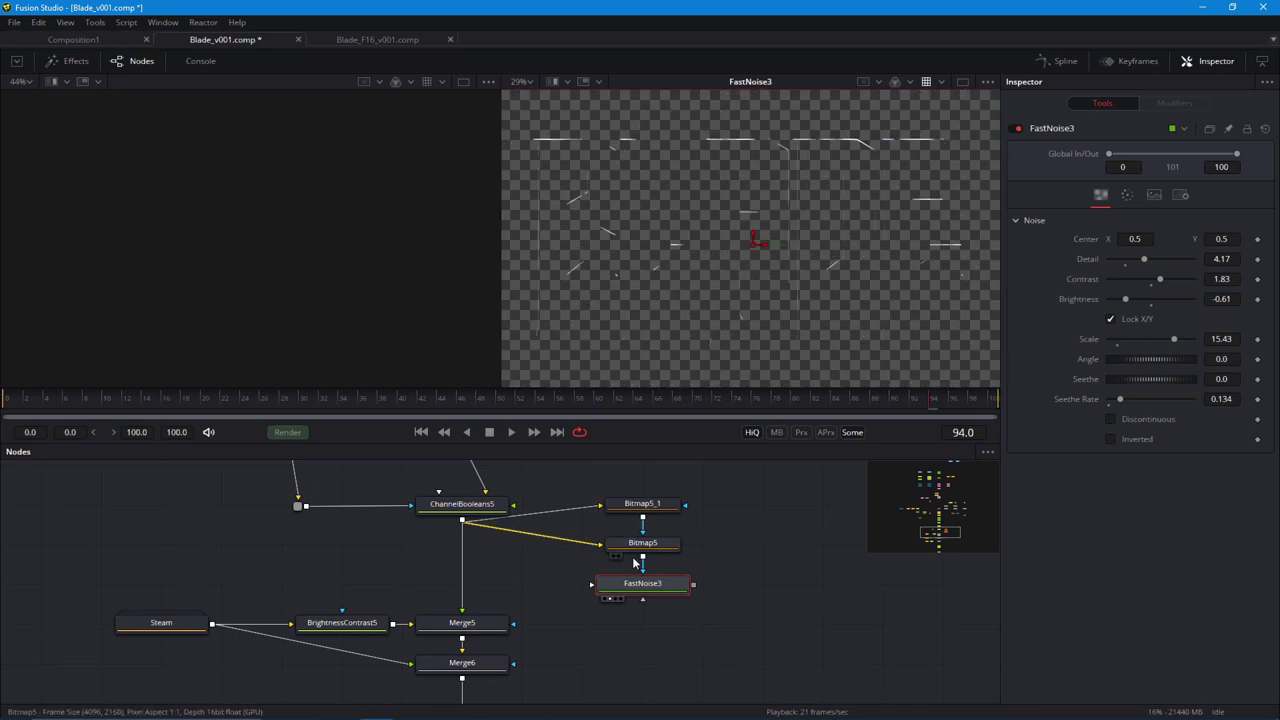
scroll(652, 328, "up", 2)
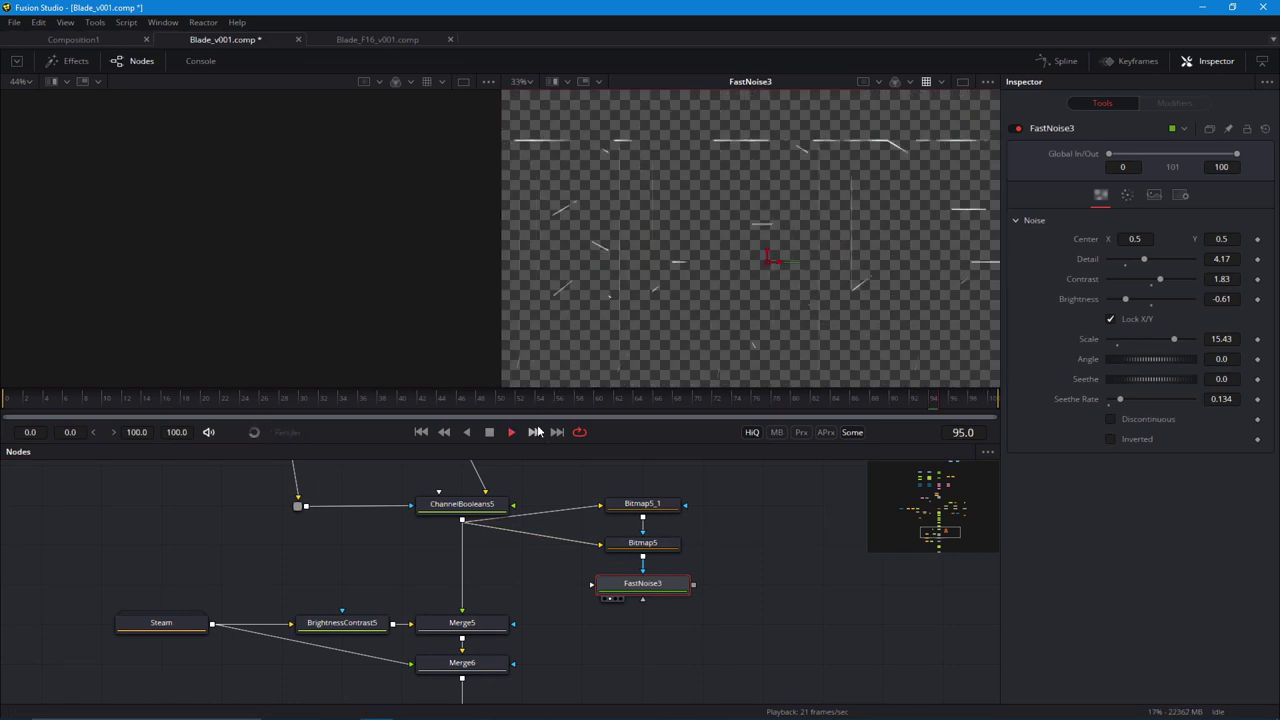
Move ChannelBooleans5, the two Bitmap nodes and FastNoise3 up one row to make room above Merge5.
left_click_drag(573, 618, 609, 648)
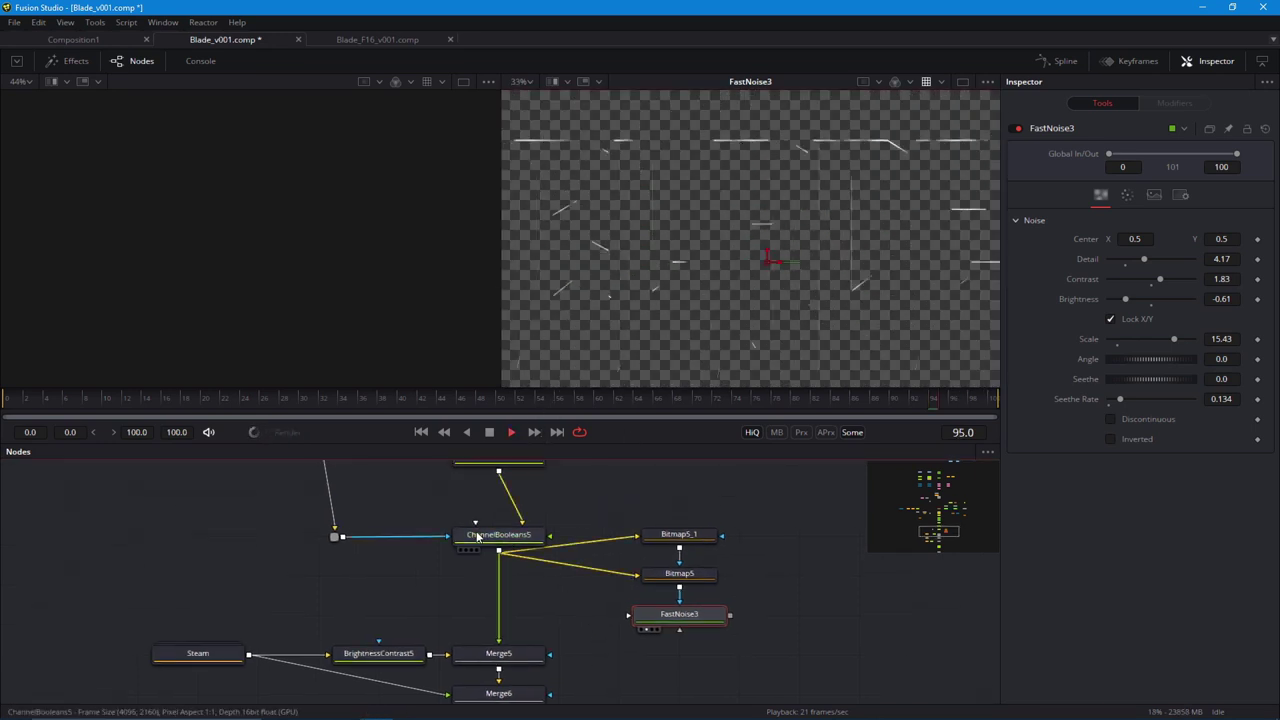
left_click_drag(325, 503, 479, 482)
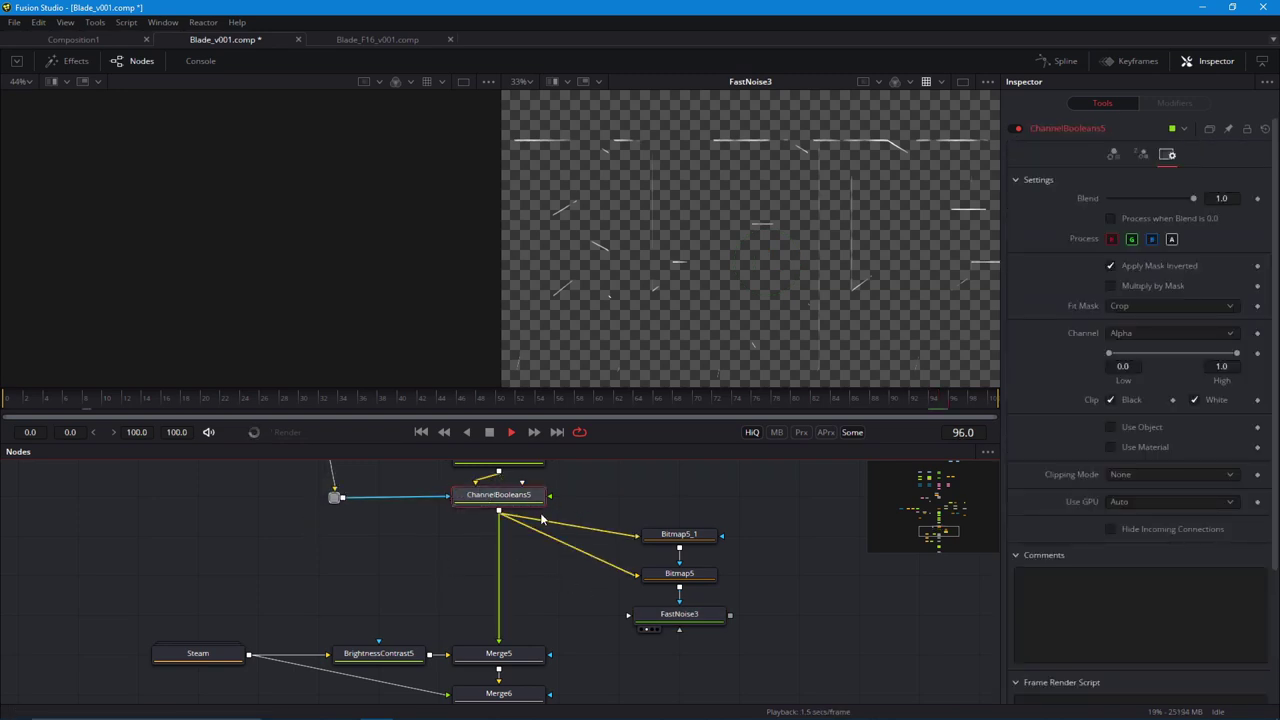
mouse_move(455, 543)
left_mouse_down()
mouse_move(419, 508)
mouse_move(455, 540)
left_mouse_up()
left_click_drag(635, 505, 679, 620)
left_click_drag(676, 613, 676, 574)
left_click(682, 576)
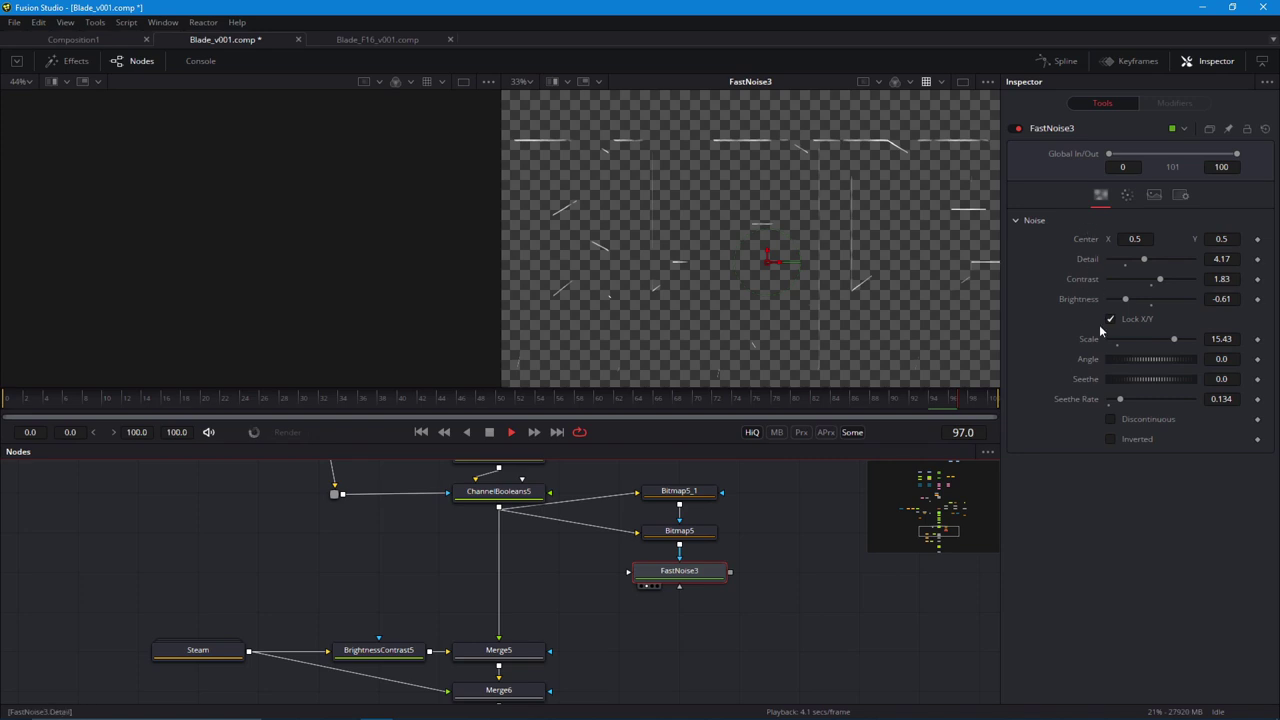
Tint FastNoise3's Color 2 blue with Blue at 3.0 and Green at 1.165.
left_click(1126, 195)
scroll(1137, 602, "down", 1)
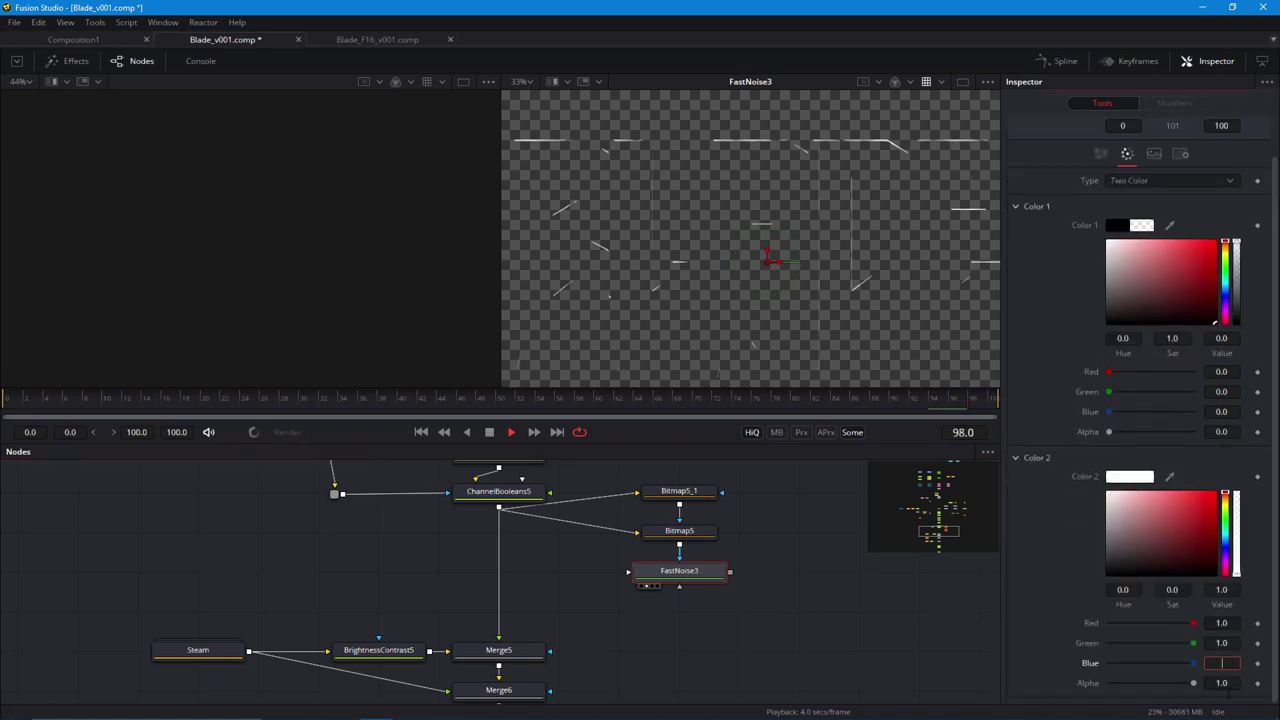
type("3")
key("Tab")
left_click_drag(1132, 646, 1134, 645)
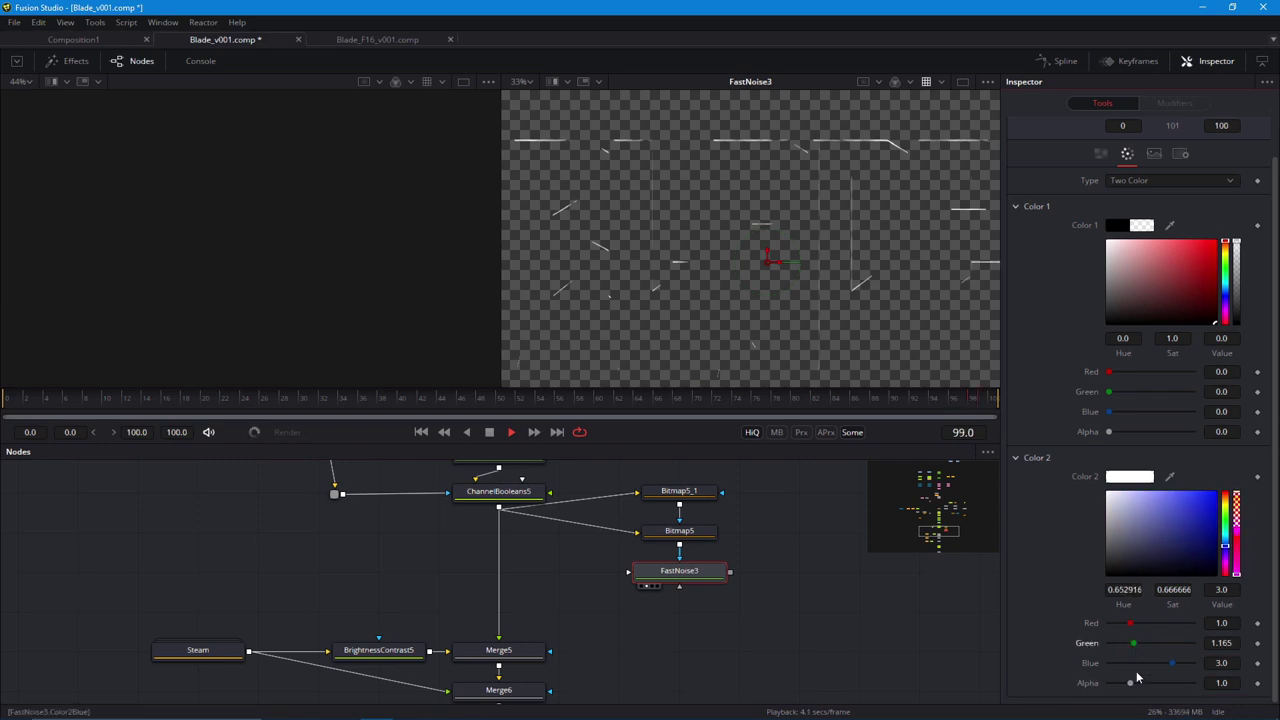
Add a FastExpoGlow node below FastNoise3, show it in the second viewer, and set its Radius and Gain to 2.36.
mouse_move(660, 570)
left_mouse_down()
mouse_move(660, 530)
mouse_move(660, 570)
left_mouse_up()
key("shift+space")
type("fas")
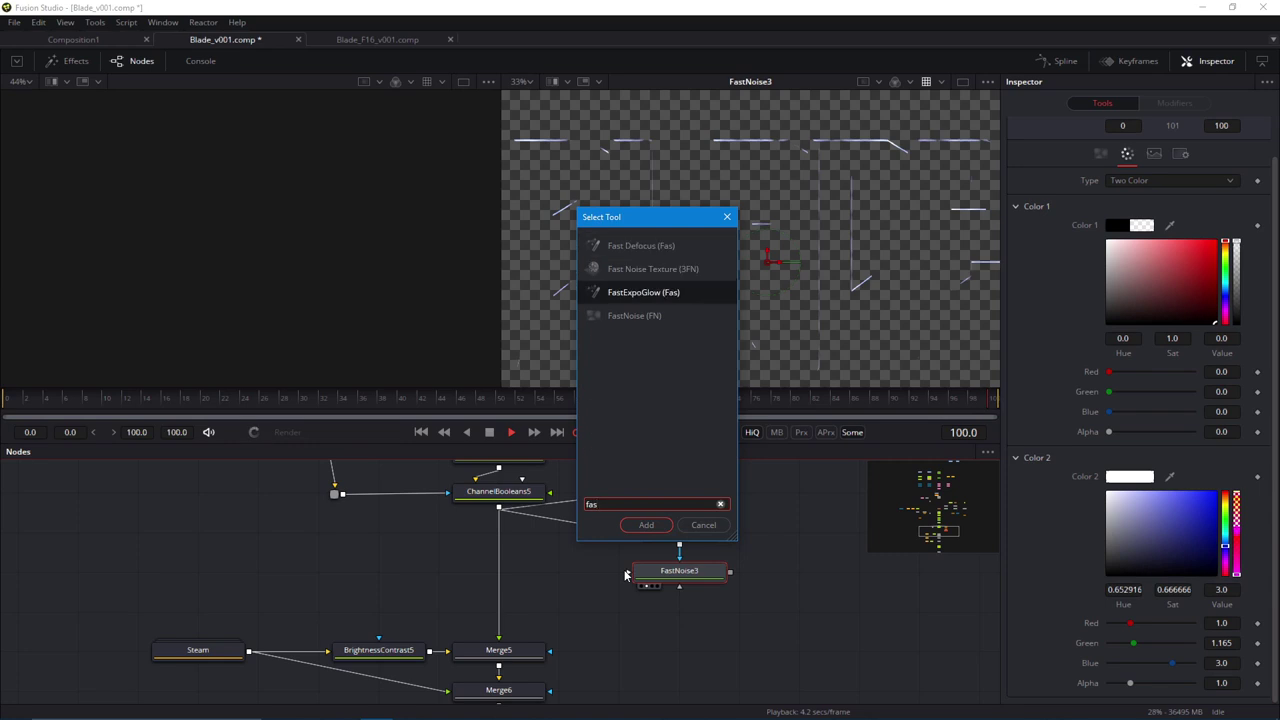
key("Return")
left_click_drag(786, 572, 666, 612)
left_click_drag(501, 290, 292, 300)
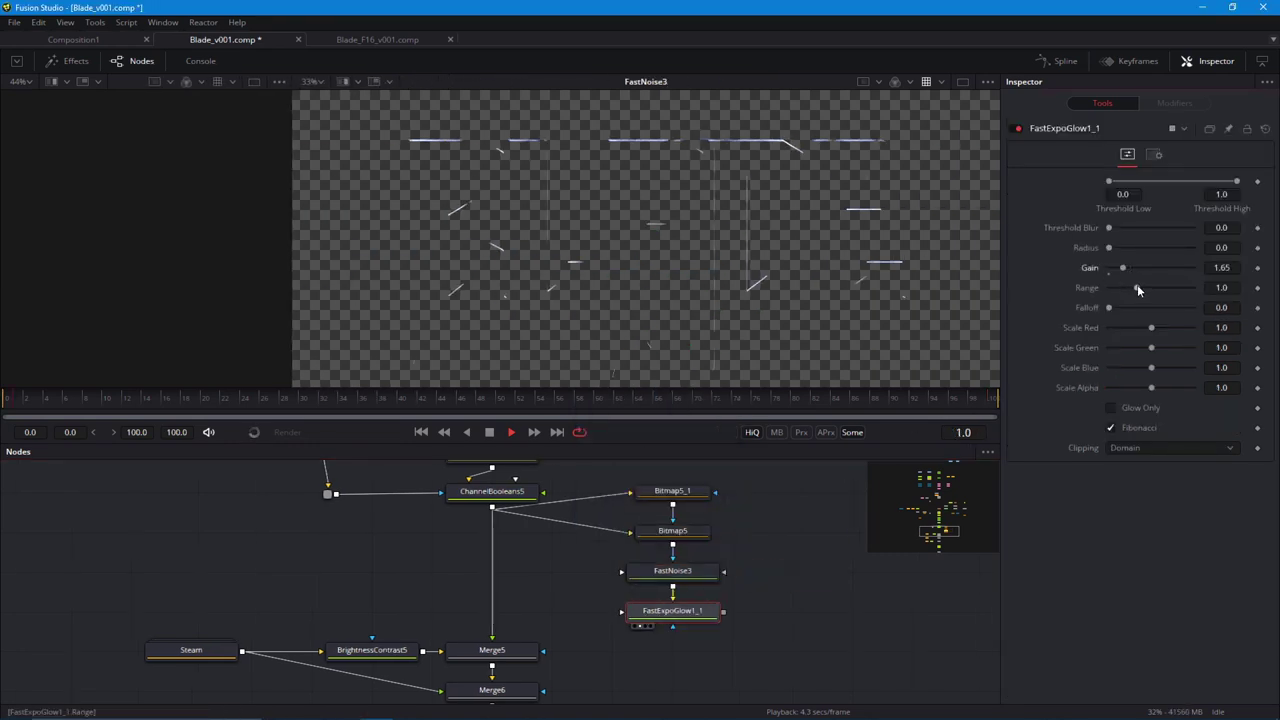
left_click_drag(1127, 268, 1133, 269)
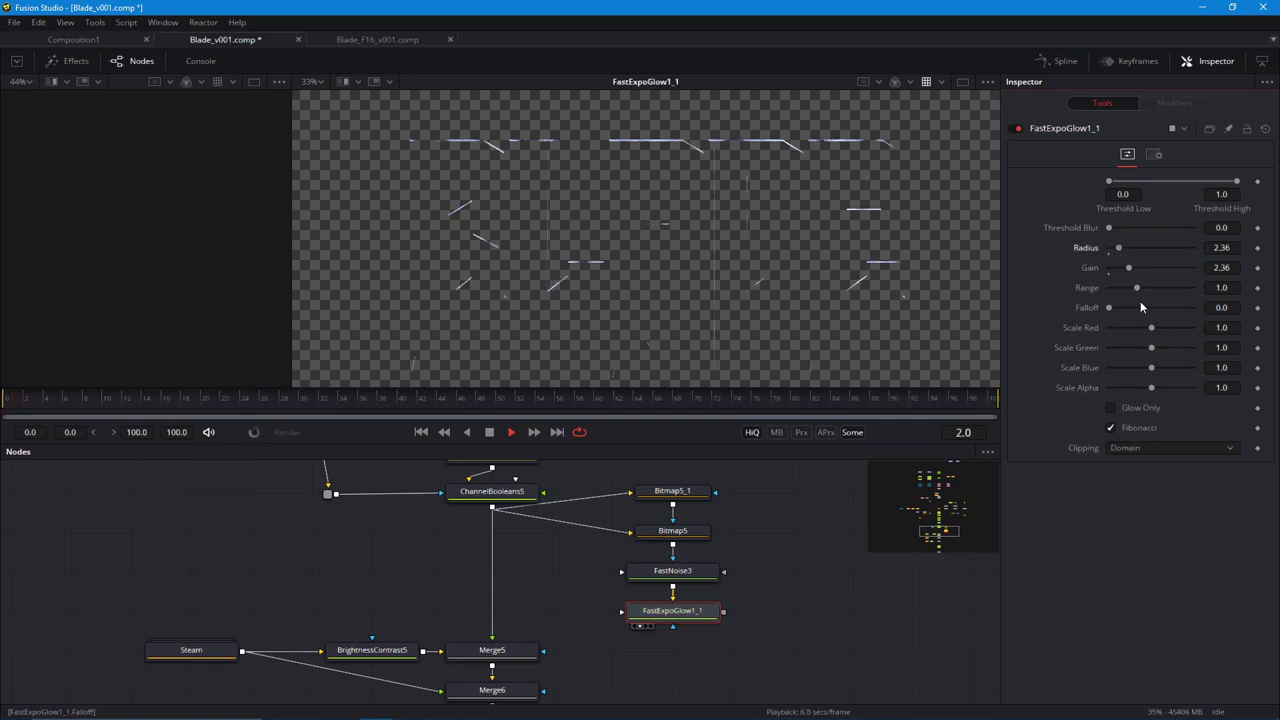
Turn off the checkered background in the second viewer so the glow displays over black.
right_click(627, 326)
mouse_move(665, 377)
left_click(850, 390)
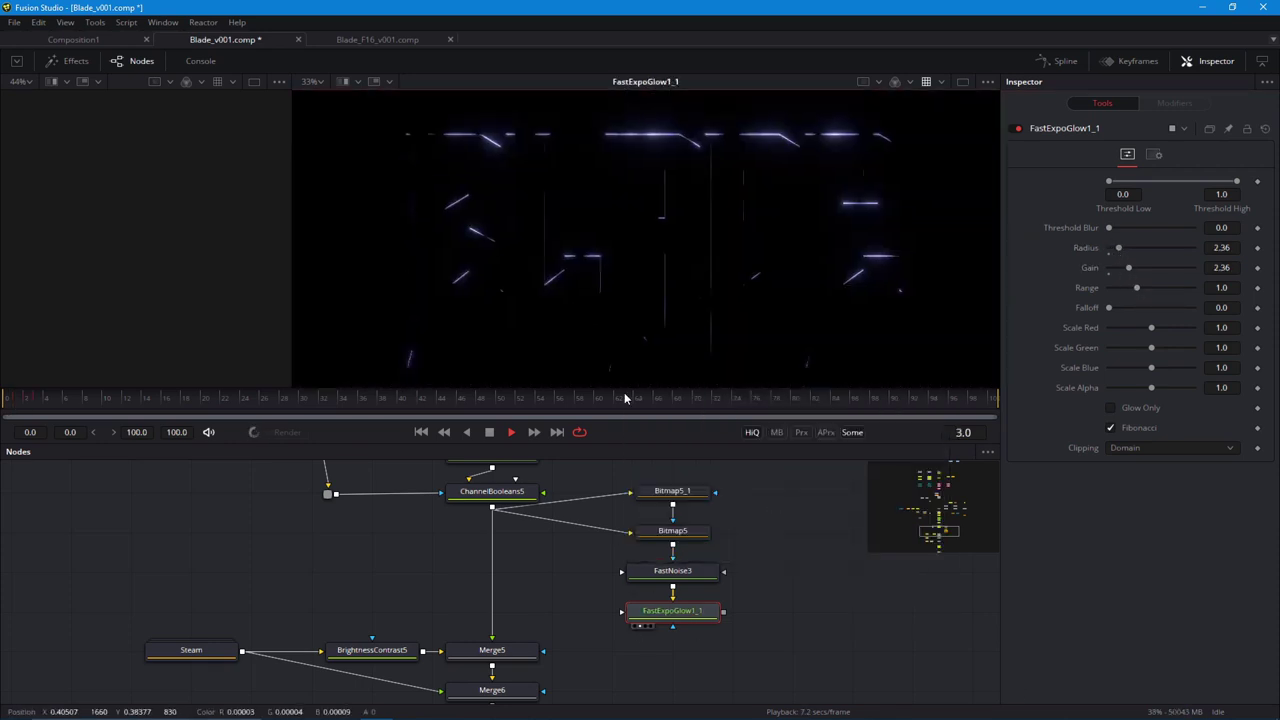
Raise the Blue value of FastNoise3's Color 2 to 7.0.
left_click(672, 570)
type("7.0")
key("Tab")
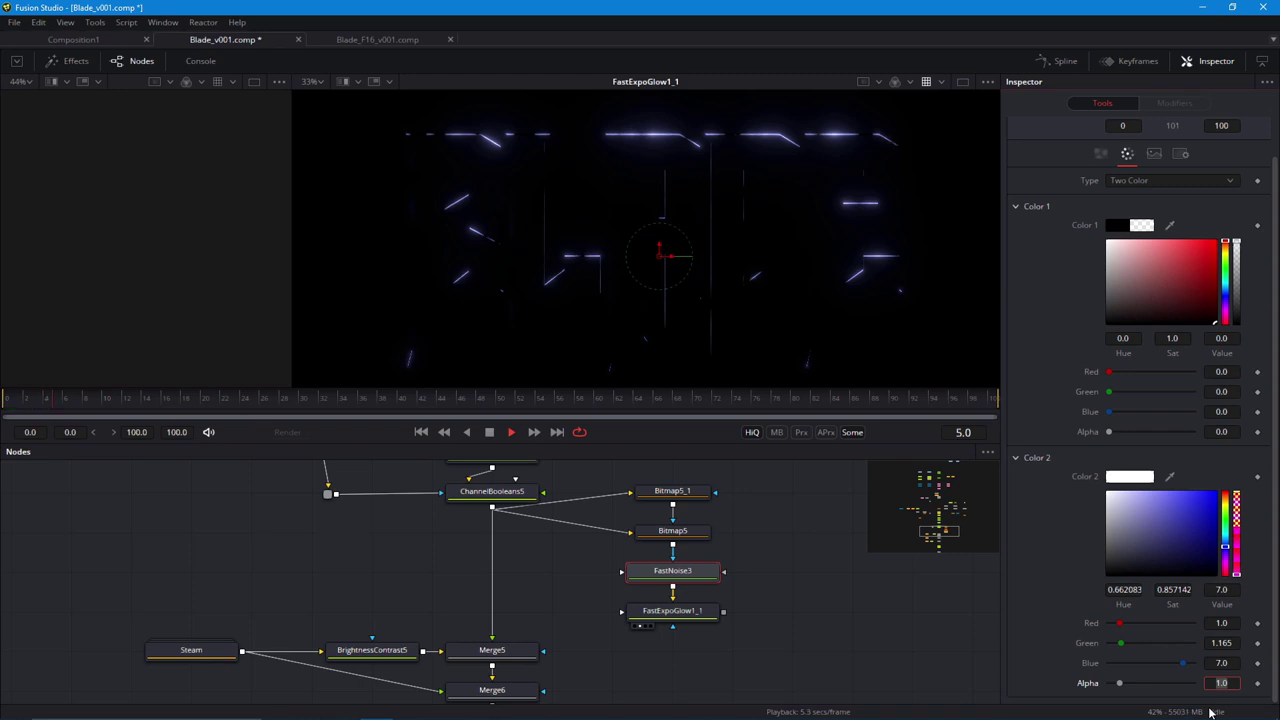
Show ChannelBooleans5 in both viewers and move the Bitmap, noise and glow chain up one row.
mouse_move(609, 602)
left_mouse_down()
mouse_move(597, 586)
mouse_move(628, 602)
left_mouse_up()
left_click_drag(409, 568, 486, 599)
key("2")
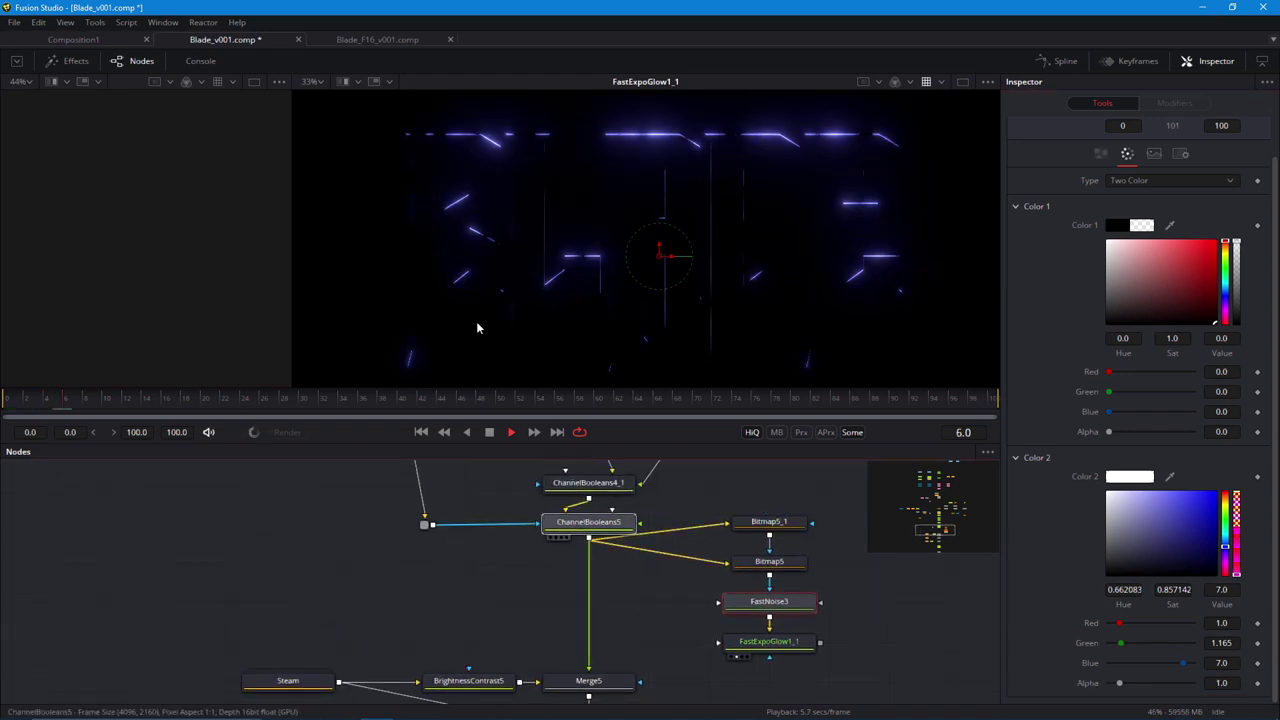
left_click_drag(291, 332, 557, 325)
left_click_drag(664, 627, 611, 606)
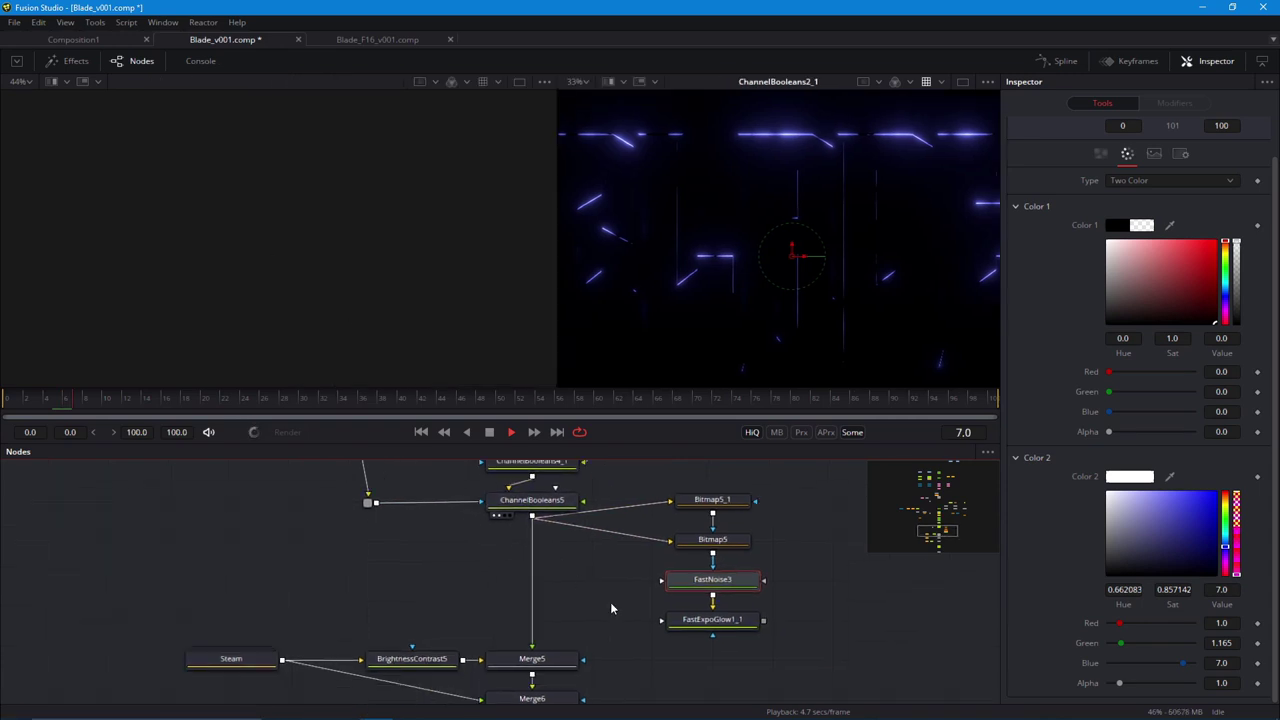
left_click_drag(722, 625, 683, 622)
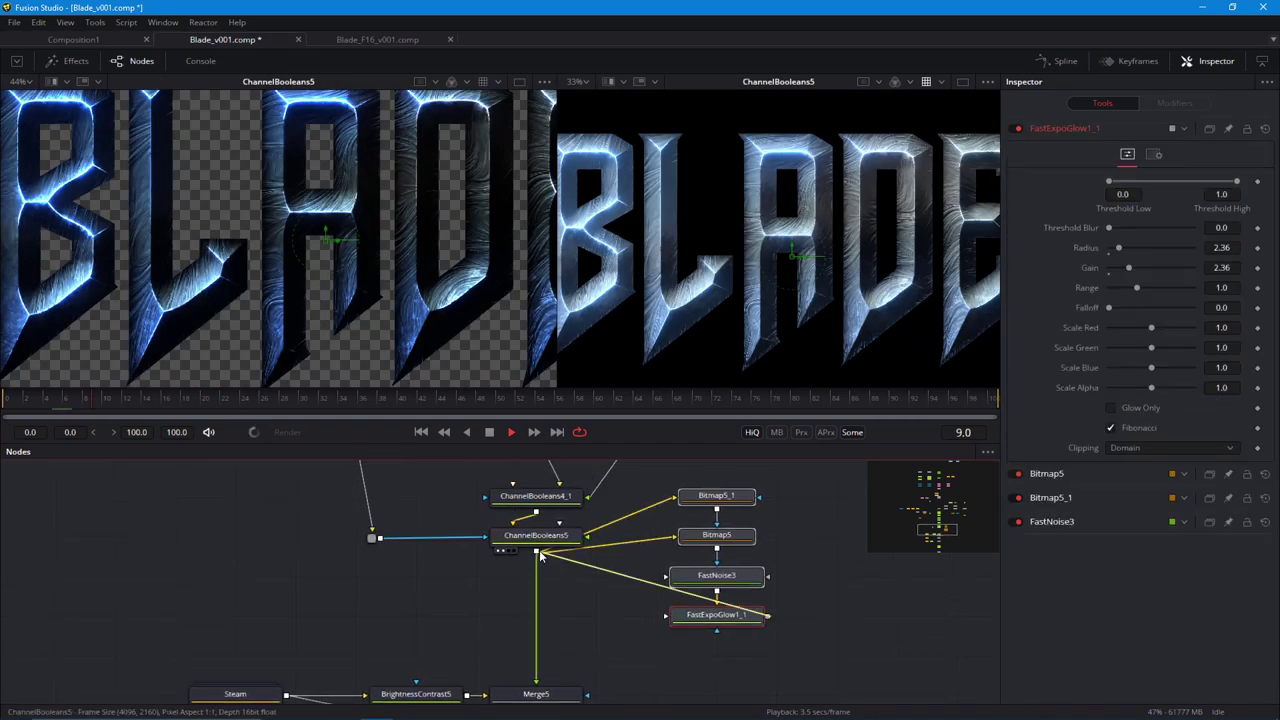
Paste a copy of the additive ChannelBooleans4_1 node between ChannelBooleans5 and Merge5.
left_click(544, 507)
left_click(532, 538)
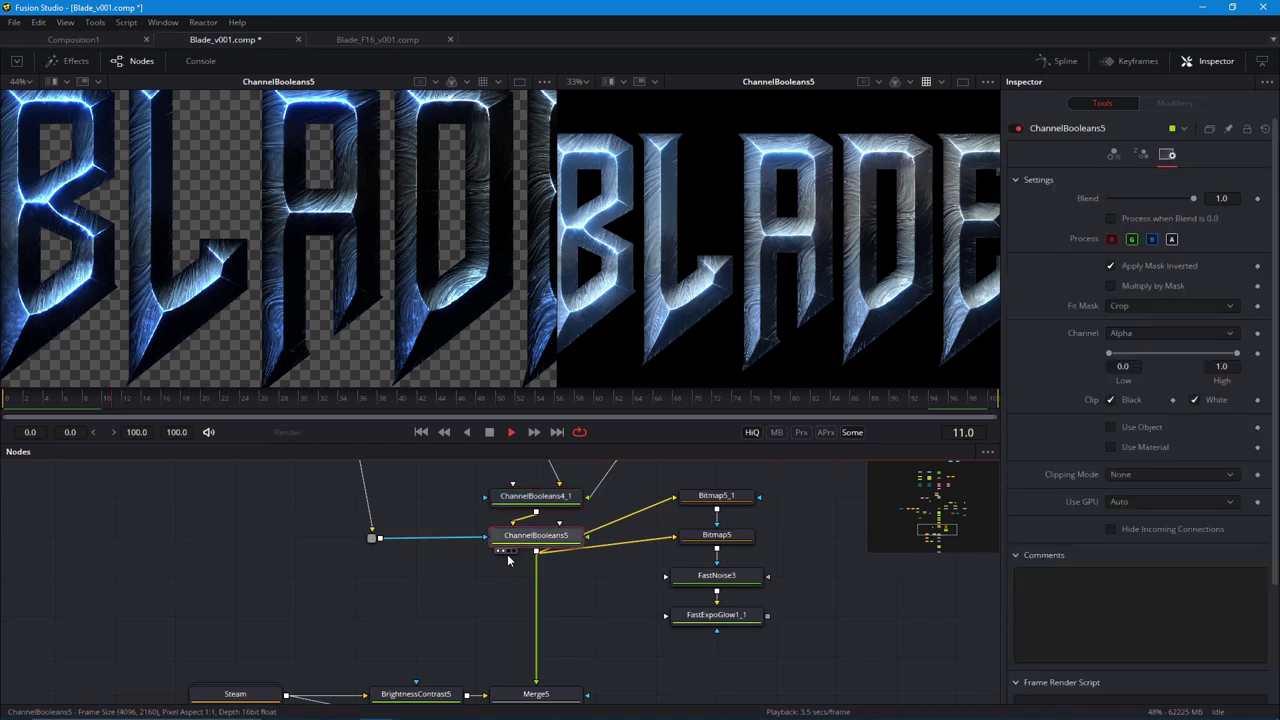
key("ctrl+v")
left_click_drag(660, 538, 549, 606)
Reconnect both Bitmap nodes to ChannelBooleans5, feed FastExpoGlow1_1 into the new ChannelBooleans as foreground, and show that node in the first viewer.
left_click_drag(743, 538, 684, 537)
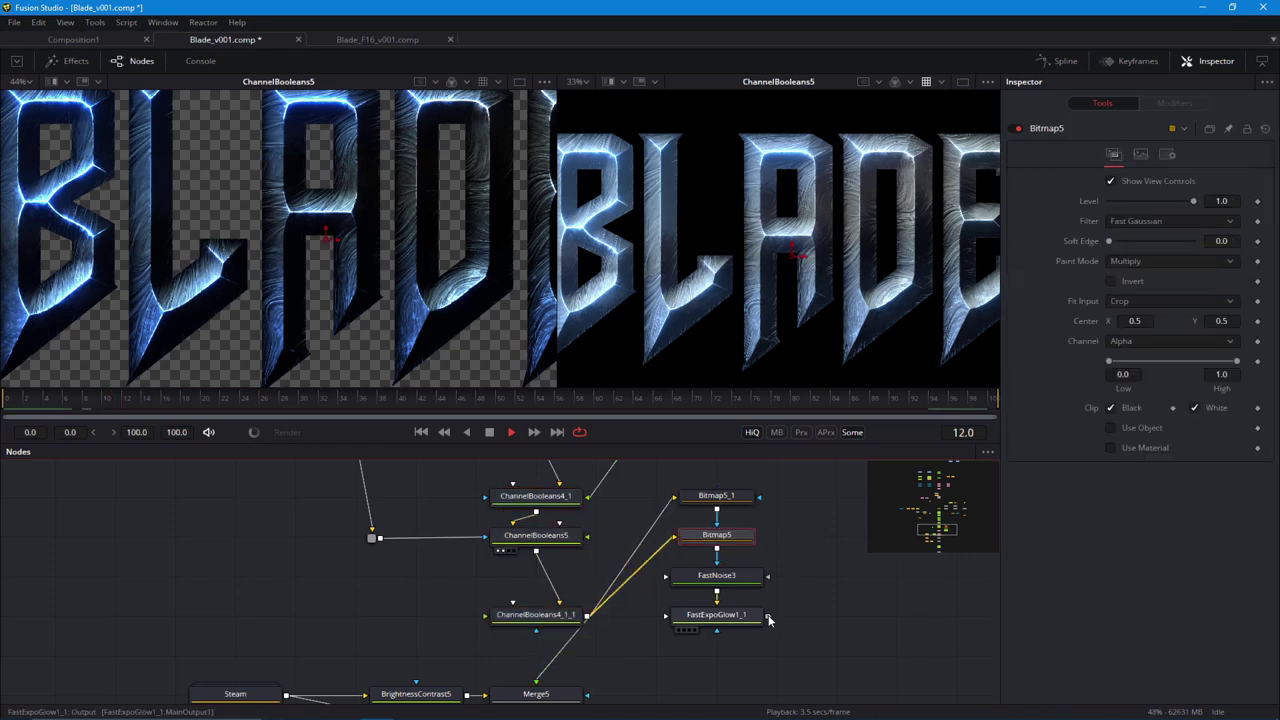
left_click_drag(534, 620, 532, 605)
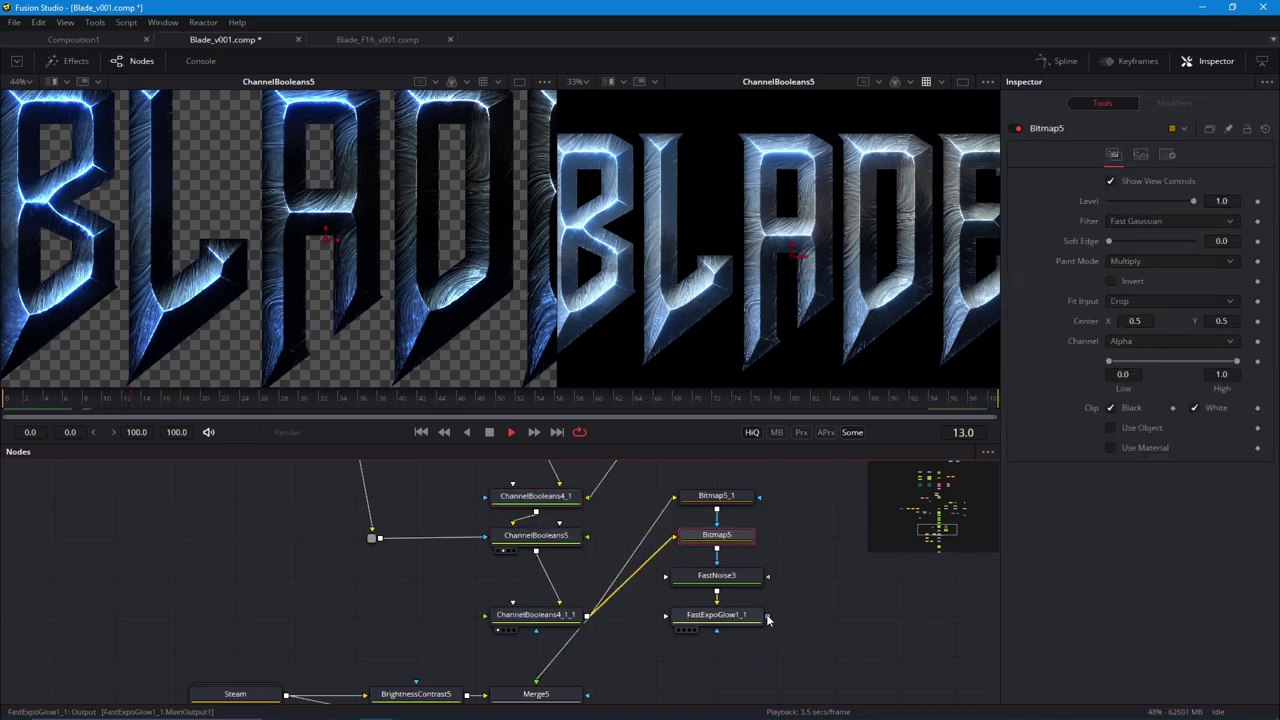
mouse_move(534, 620)
left_mouse_down()
mouse_move(532, 605)
mouse_move(537, 620)
left_mouse_up()
left_click_drag(767, 617, 542, 616)
scroll(330, 326, "down", 3)
scroll(318, 345, "up", 1)
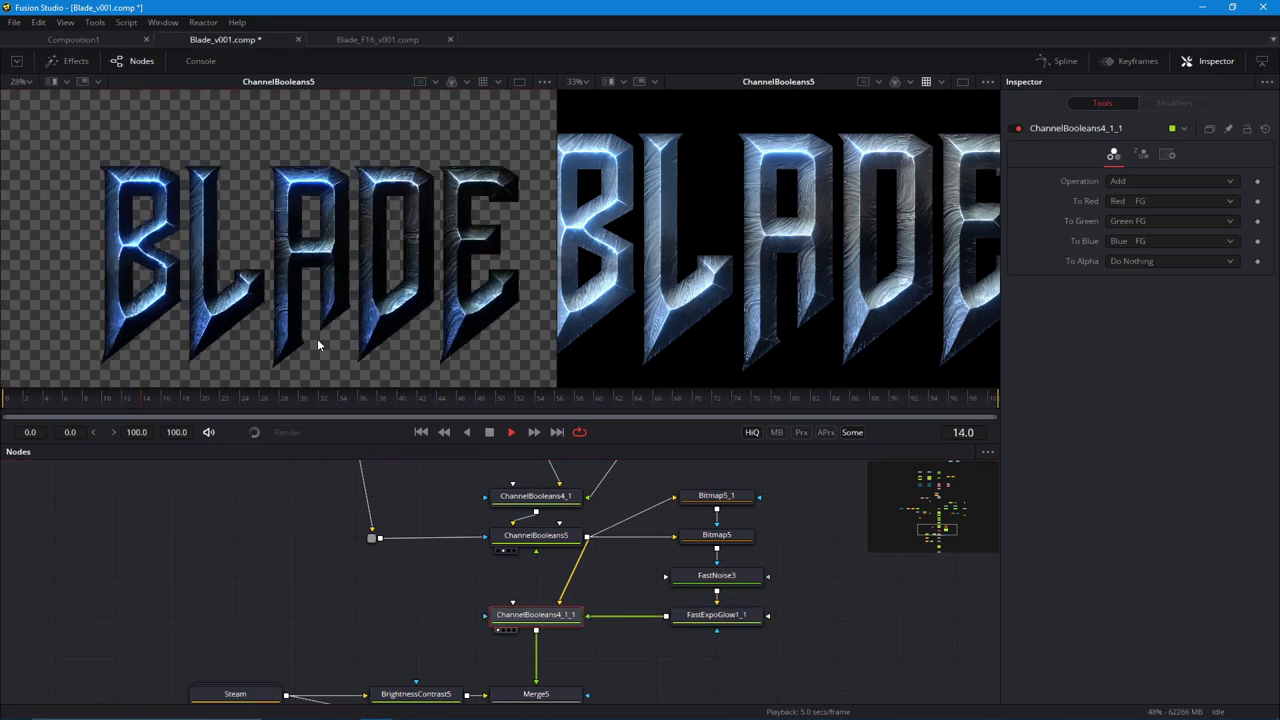
key("1")
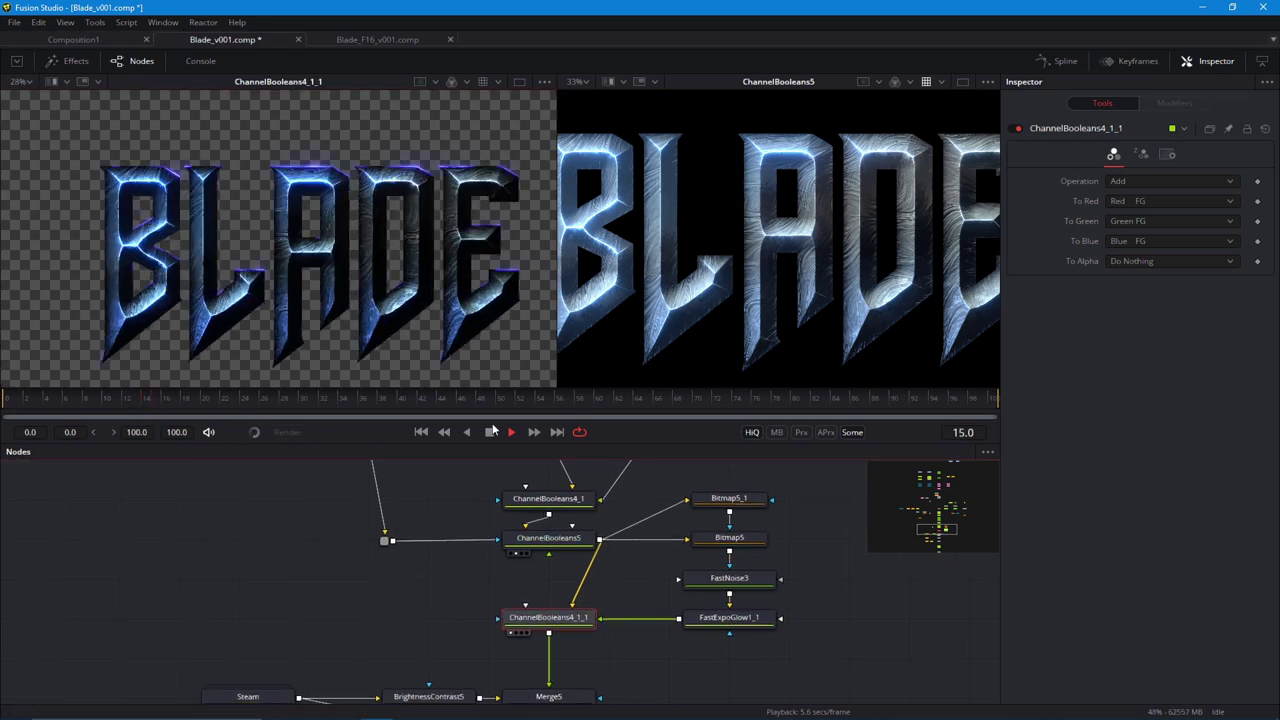
Stop playback, return to frame 0, and inspect the final FilmConvertPro2201 output in the first viewer.
left_click_drag(456, 537, 437, 491)
right_click(312, 293)
left_click(293, 540)
left_click_drag(470, 685, 438, 465)
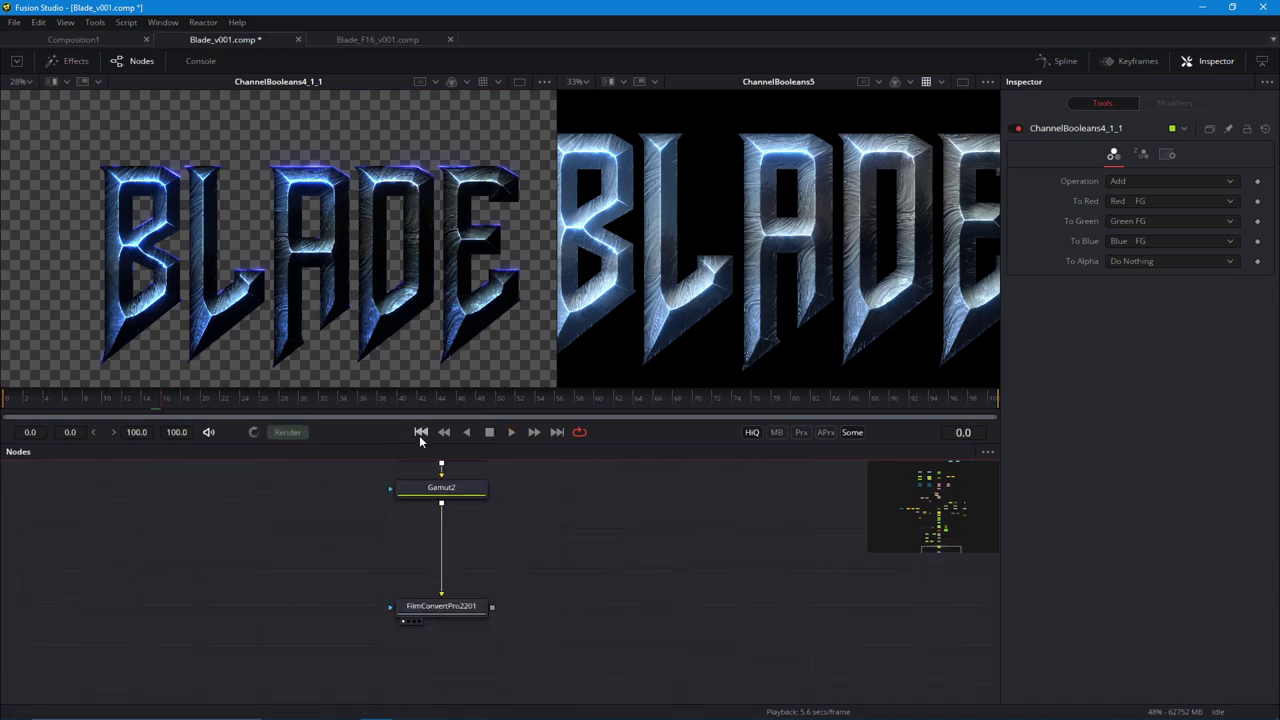
key("1")
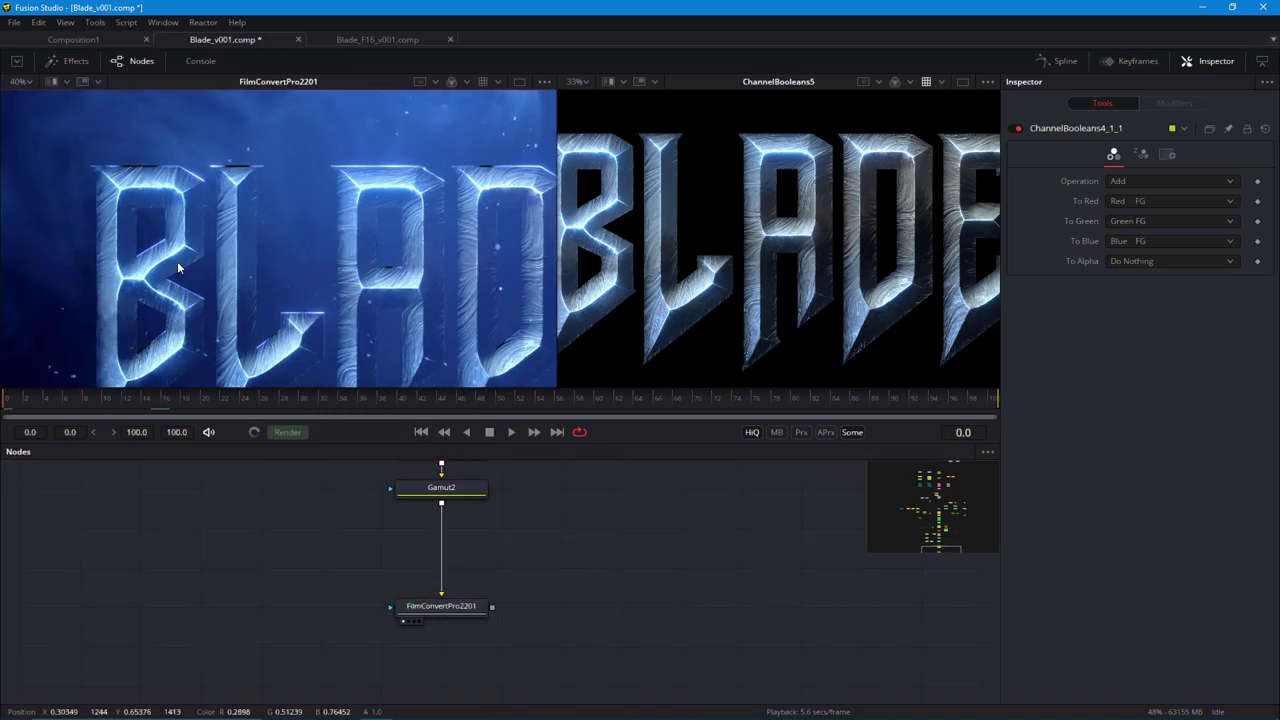
scroll(190, 264, "up", 4)
scroll(223, 254, "down", 7)
scroll(223, 254, "up", 4)
Move the Bitmap, noise and glow chain farther away from the ChannelBooleans column.
left_click_drag(402, 539, 416, 641)
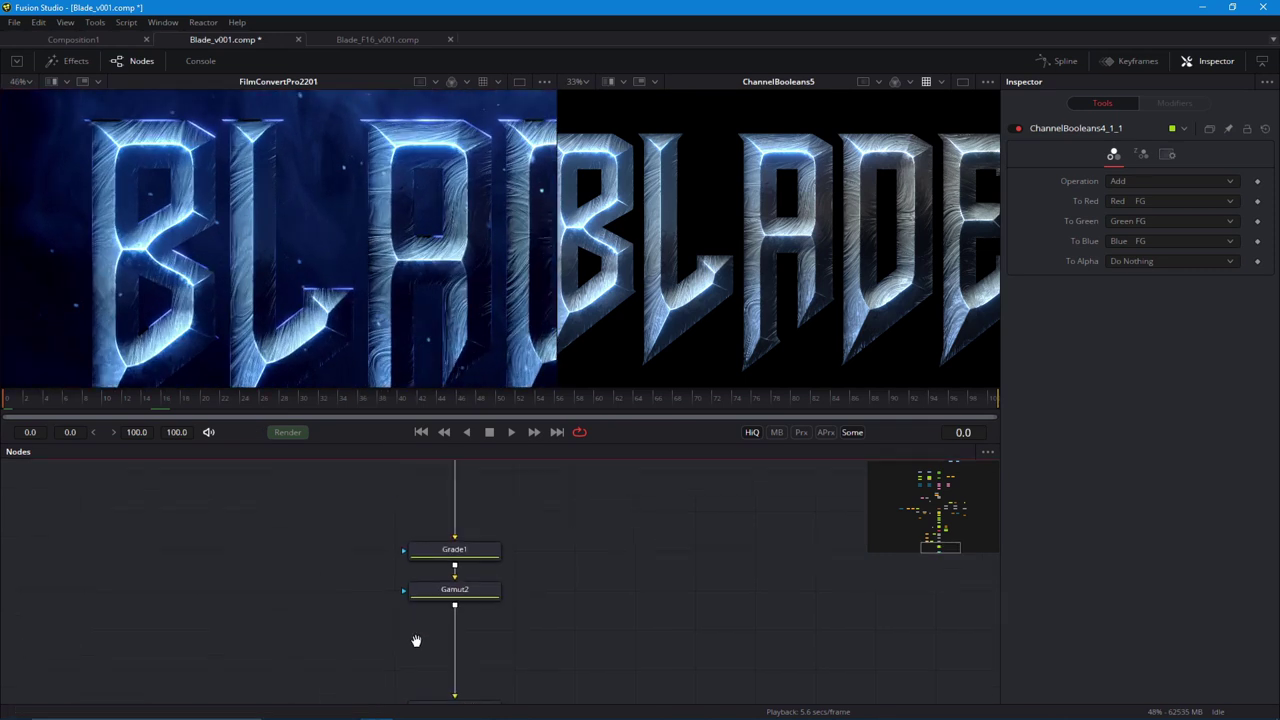
scroll(416, 640, "up", 3)
scroll(251, 520, "up", 4)
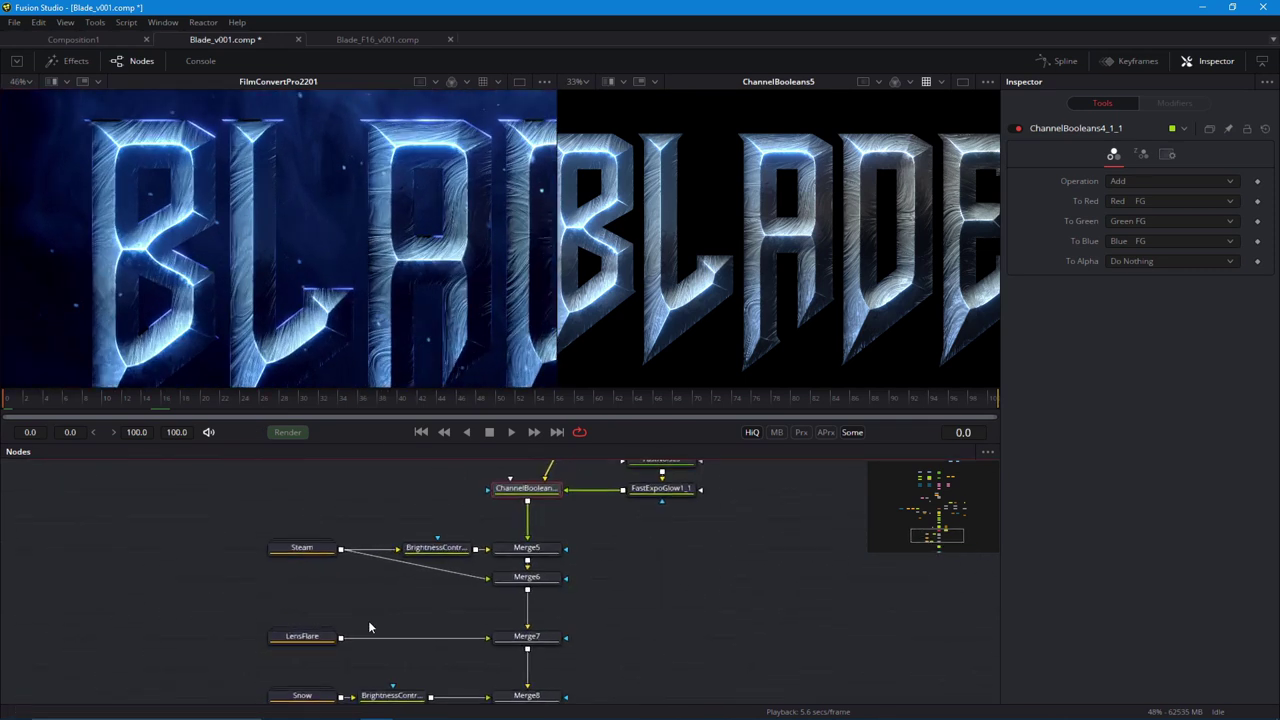
left_click_drag(531, 488, 670, 610)
left_click(544, 638)
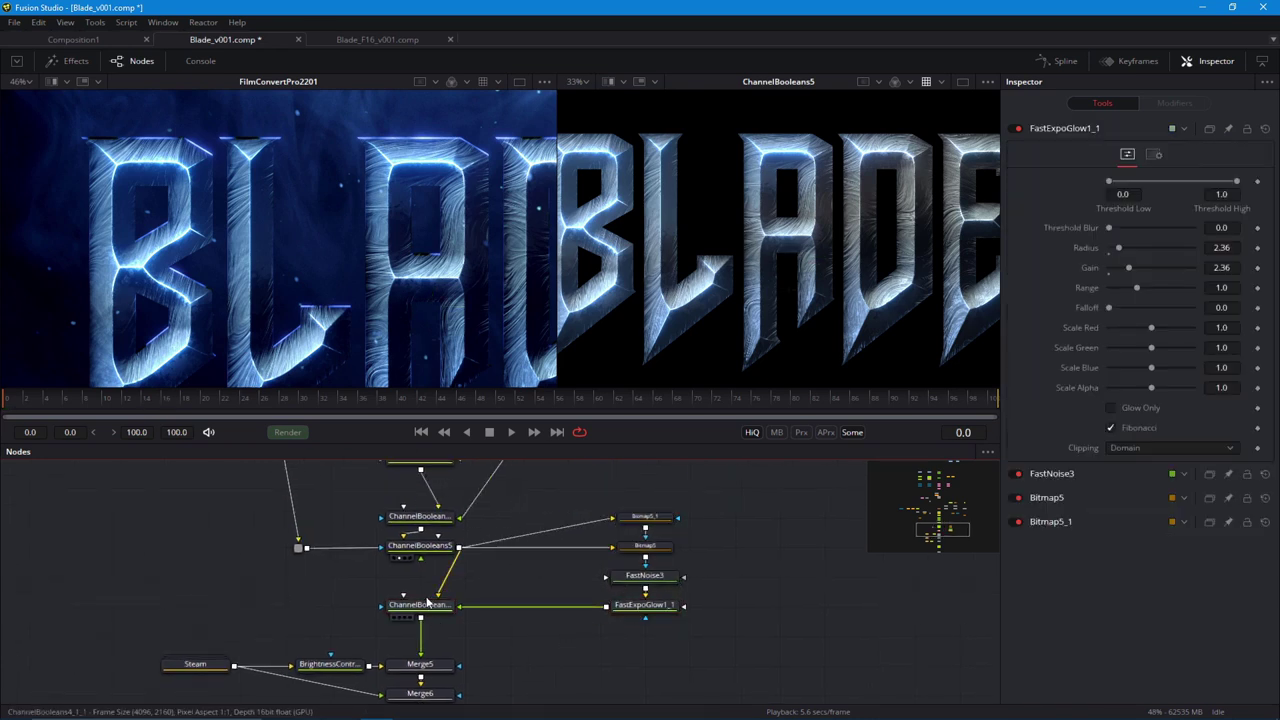
Show ChannelBooleans4_1 in the first viewer with a 3D Histogram subview and rotate the histogram to examine its colour values.
key("comma")
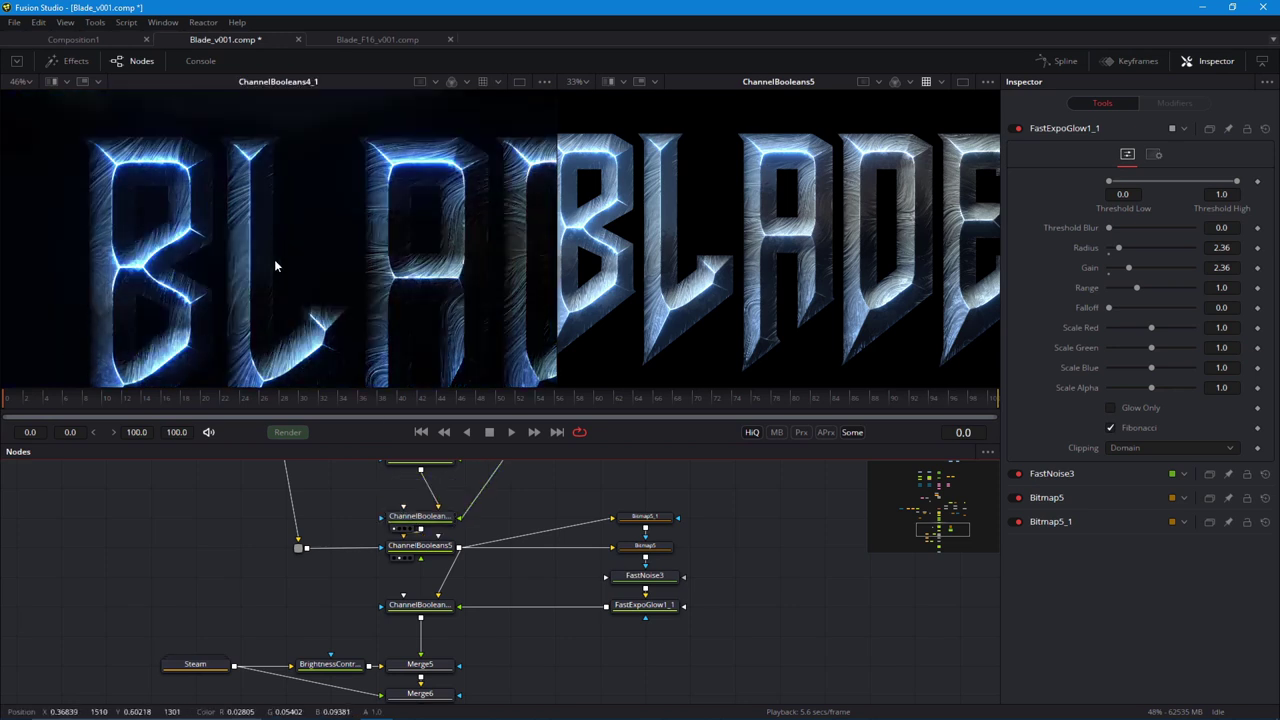
key("v")
right_click(489, 152)
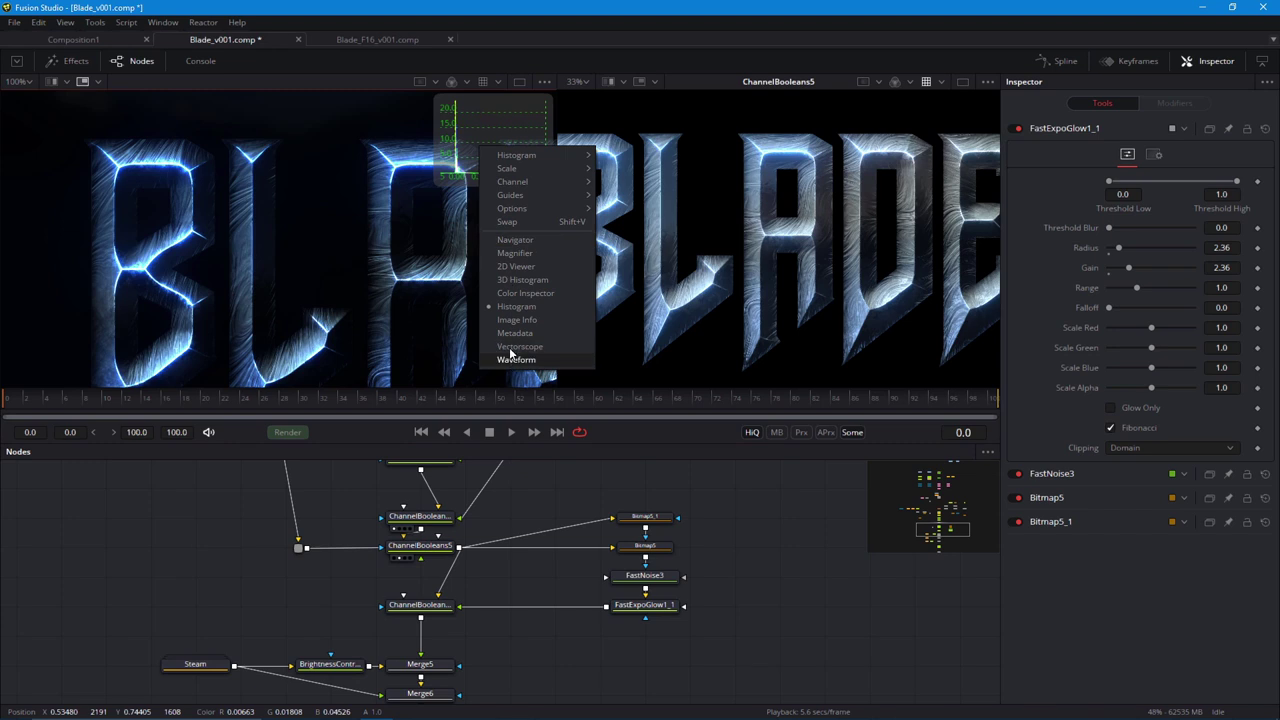
left_click(508, 280)
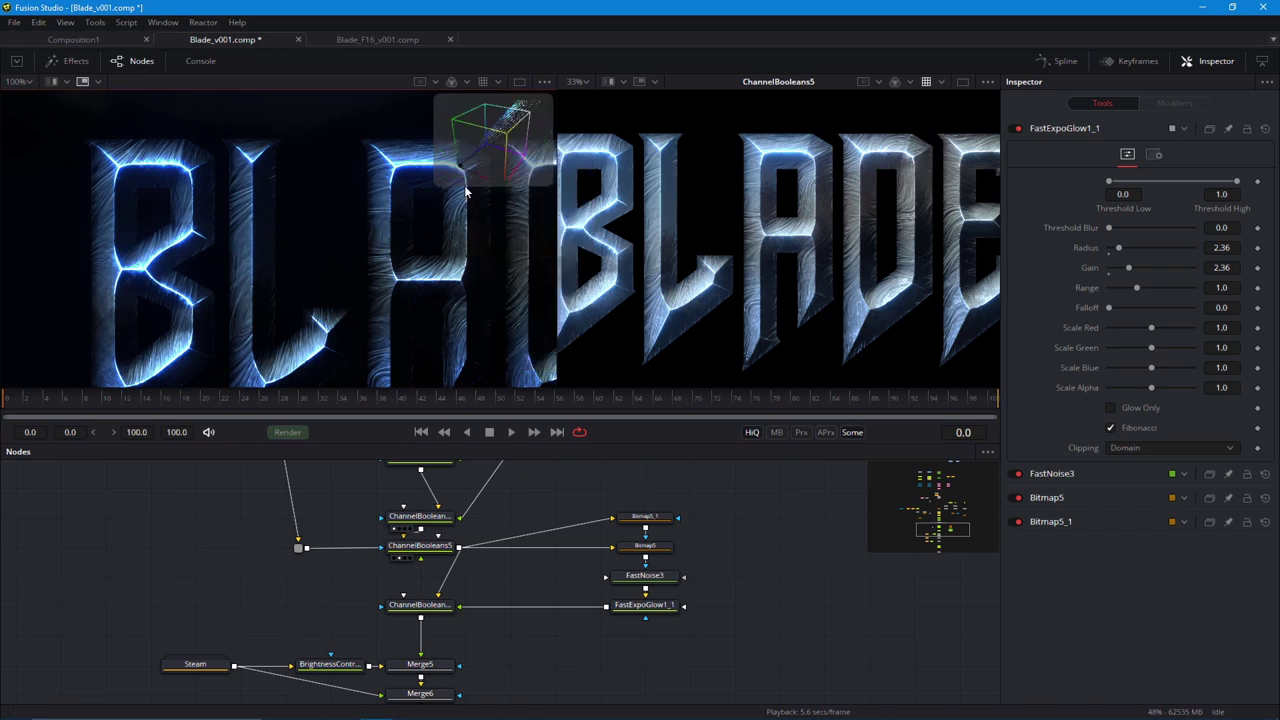
left_click_drag(474, 165, 484, 208)
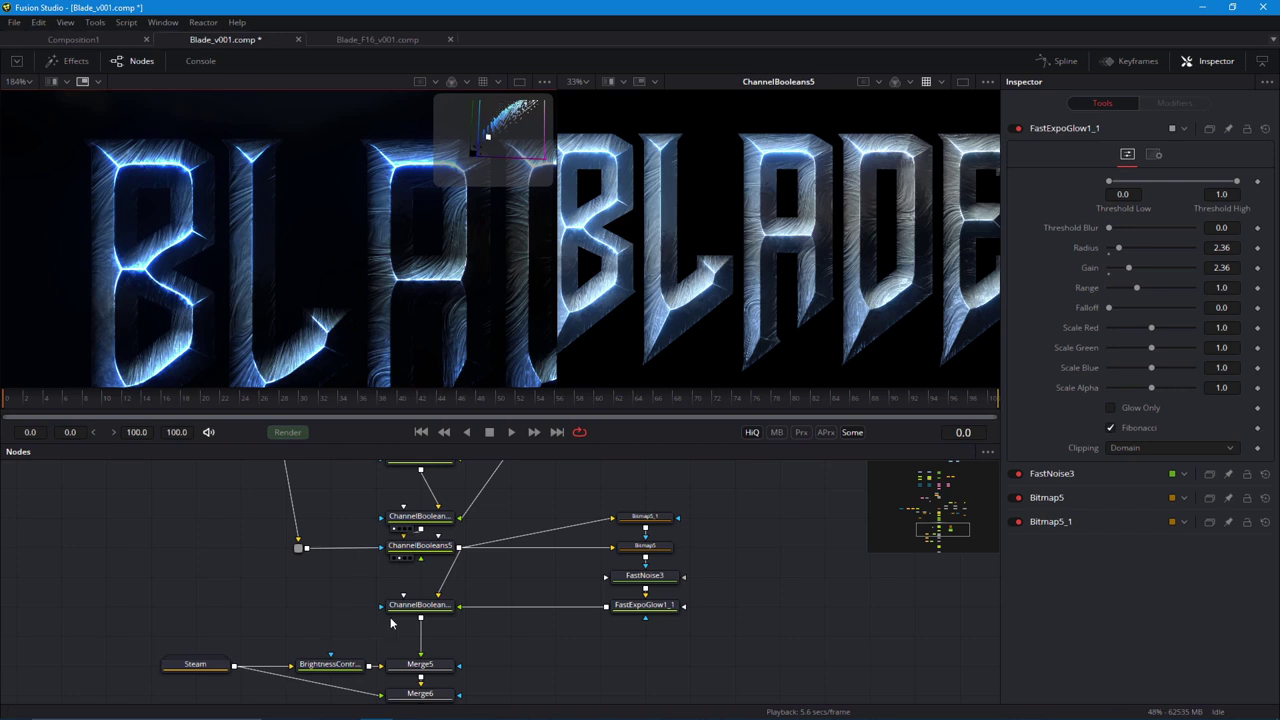
Check the 3D histogram of ChannelBooleans4_1_1 and of FastExpoGlow1_1 in the first viewer for out-of-range values.
left_click_drag(393, 573, 374, 521)
left_click_drag(388, 554, 320, 371)
key("ctrl+y")
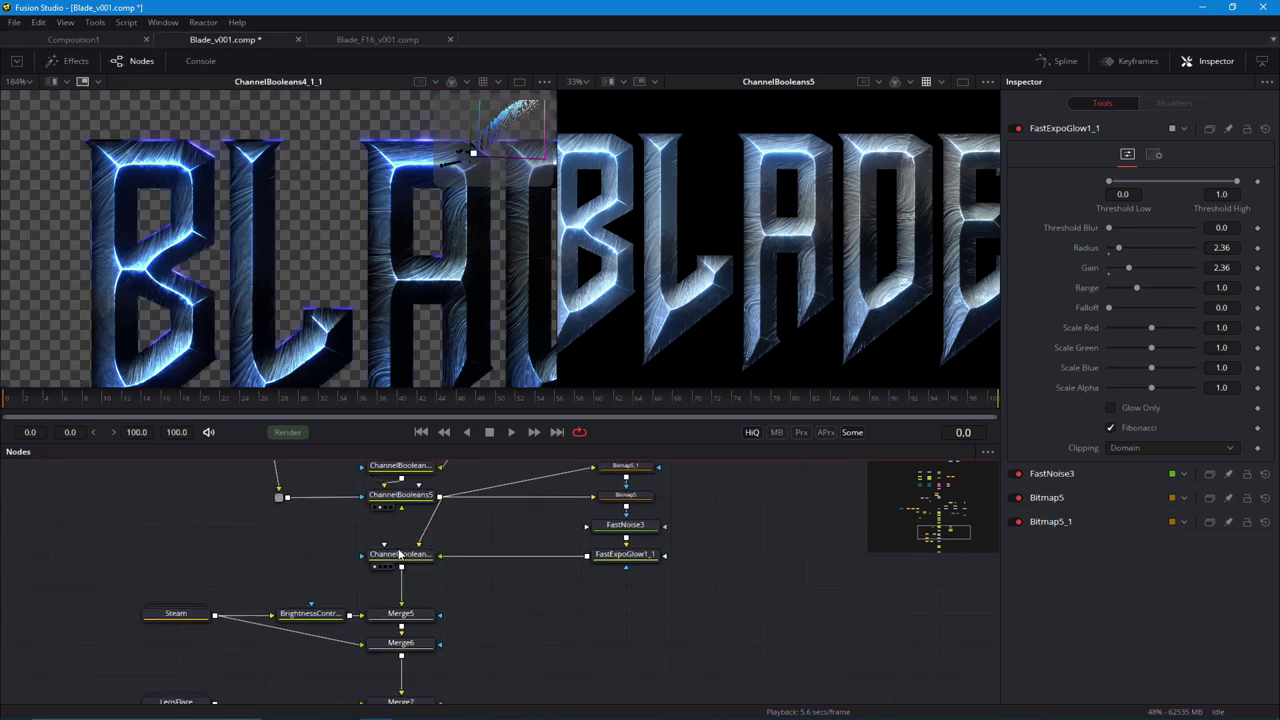
mouse_move(614, 555)
left_mouse_down()
mouse_move(554, 486)
mouse_move(282, 278)
left_mouse_up()
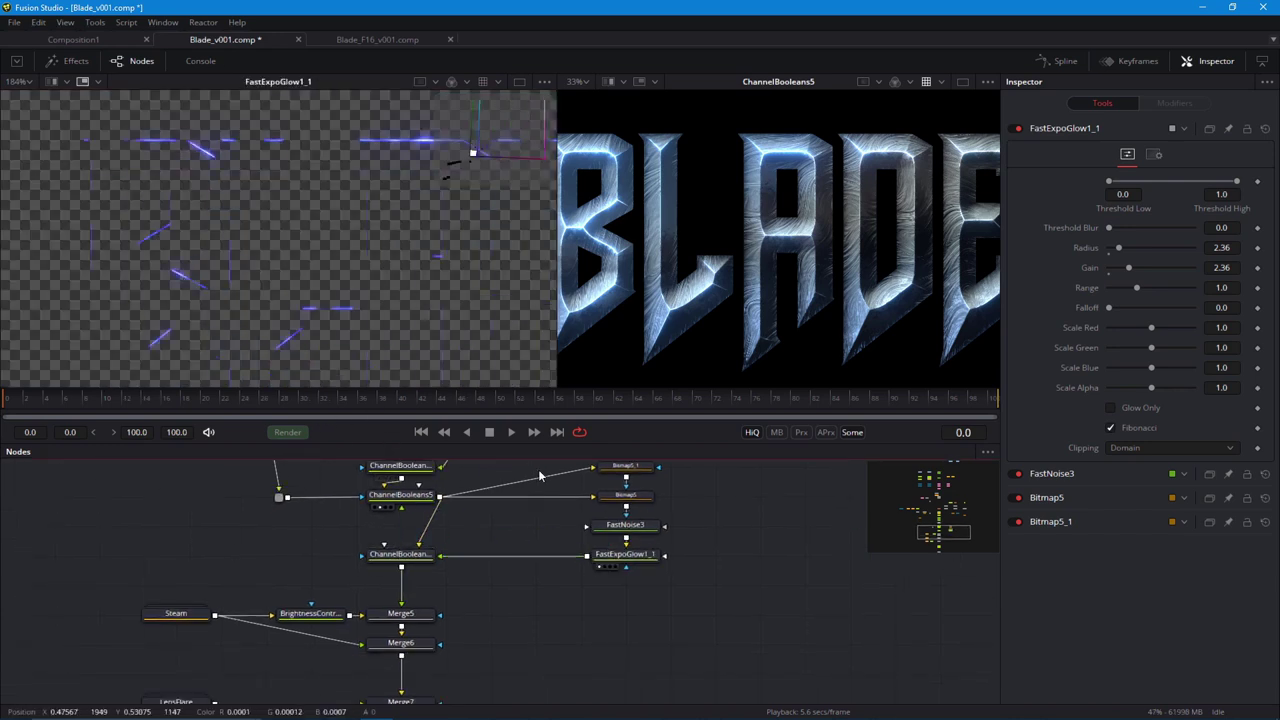
Move the two Bitmap nodes and ChannelBooleans4_1 up one row, leaving gaps above FastNoise3 and ChannelBooleans5.
left_click_drag(540, 476, 636, 548)
left_click(598, 574)
left_click_drag(600, 543, 600, 514)
left_click_drag(370, 514, 370, 488)
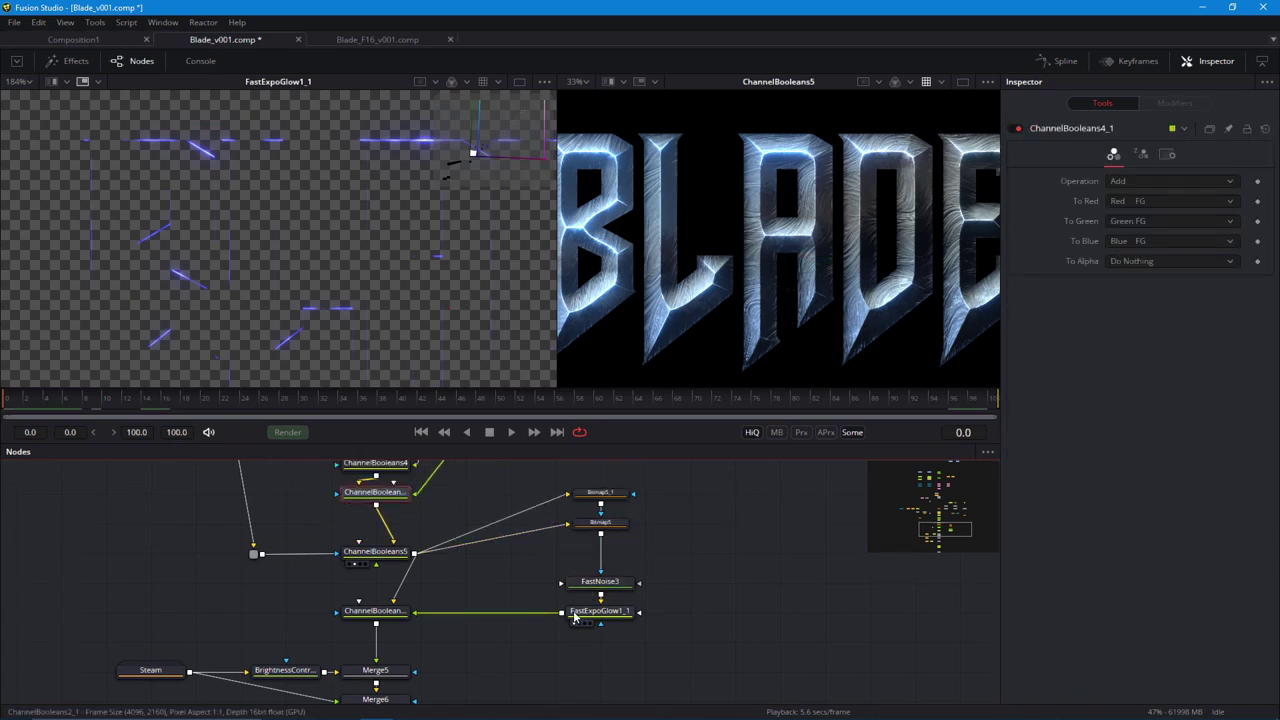
Review FastNoise3's colour and noise settings and move the node directly below Bitmap5.
left_click(600, 581)
left_click(1127, 194)
left_click(1100, 194)
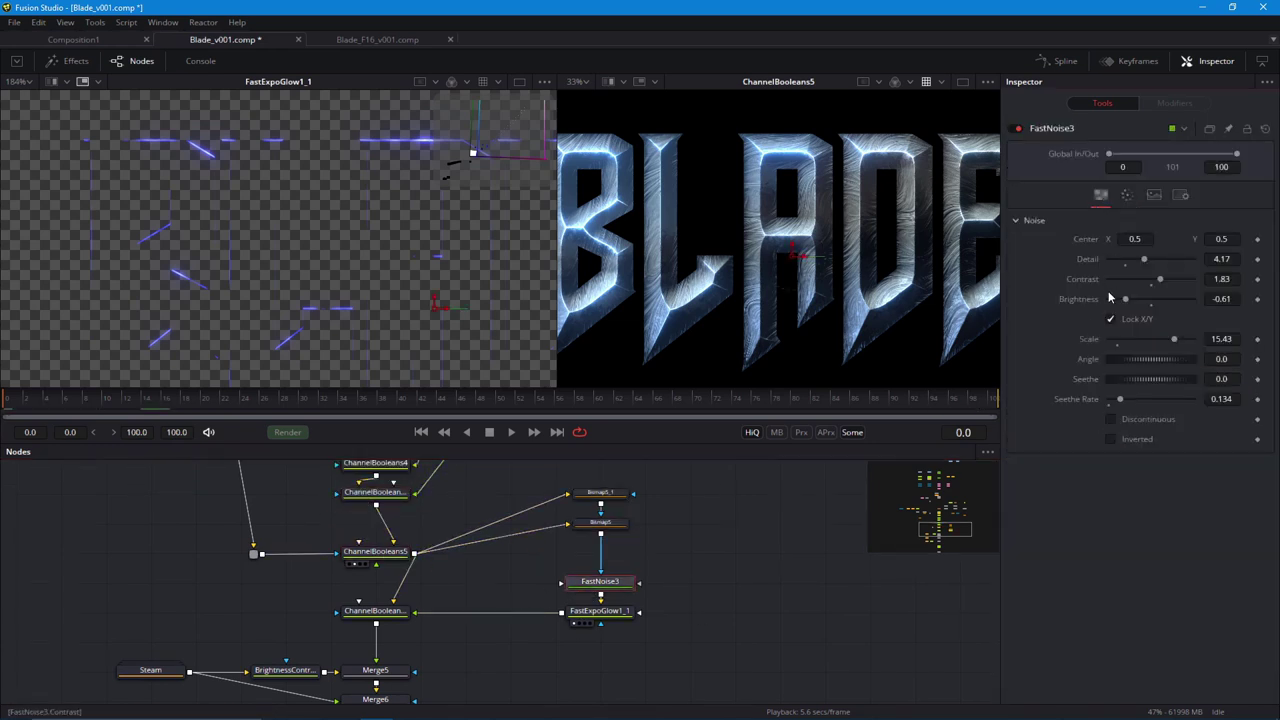
left_click_drag(593, 592, 580, 562)
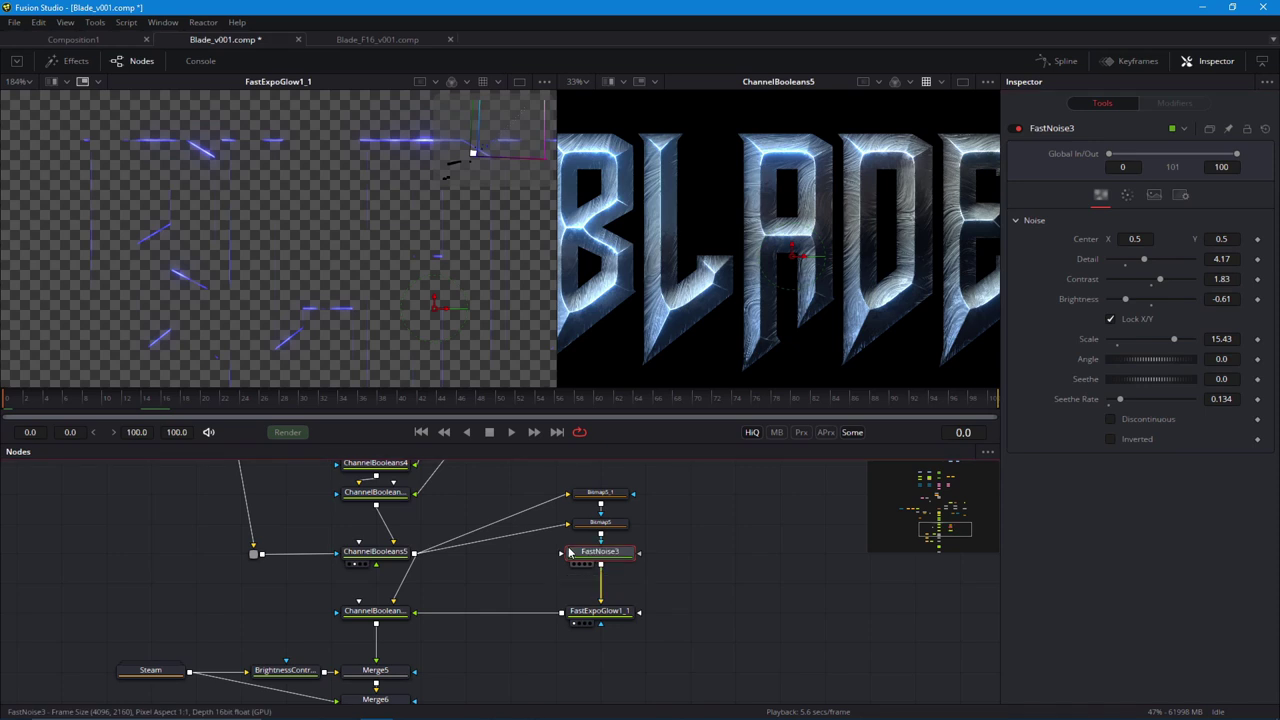
Insert a BrightnessContrast node between FastNoise3 and FastExpoGlow1_1 and enable its black clipping.
key("shift+space")
type("fas")
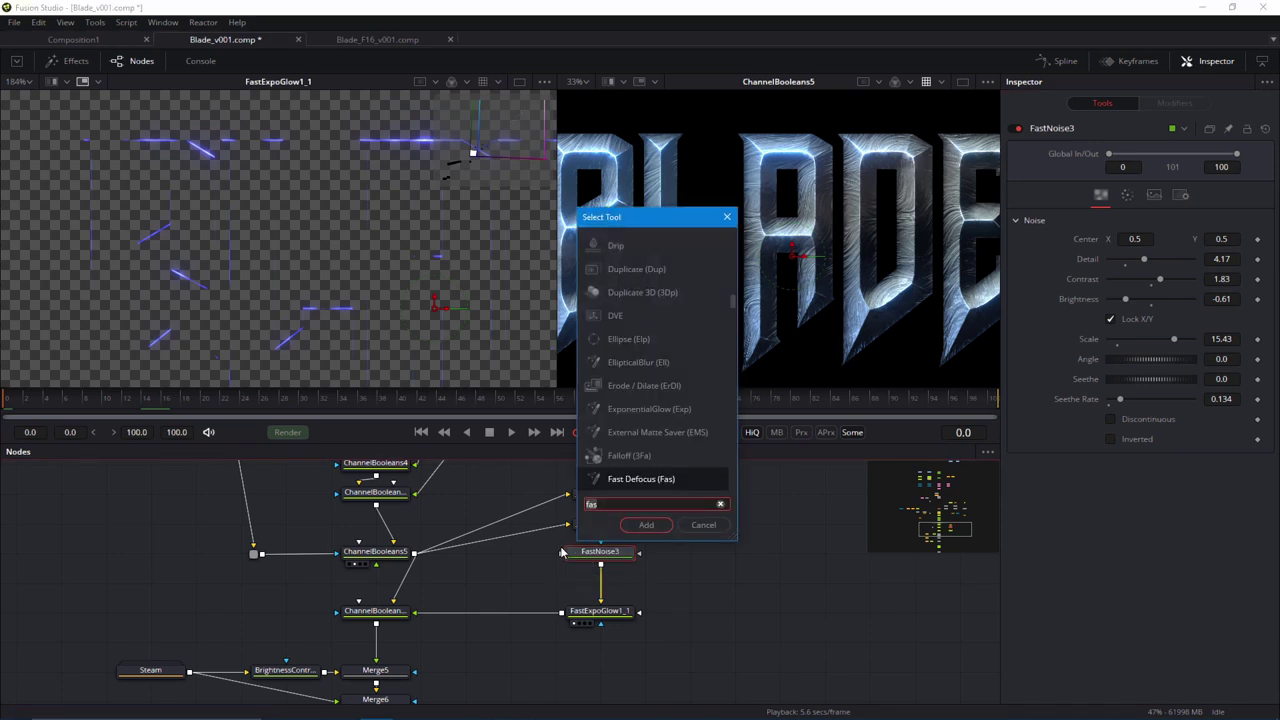
type("bc")
key("Return")
left_click_drag(518, 555, 612, 585)
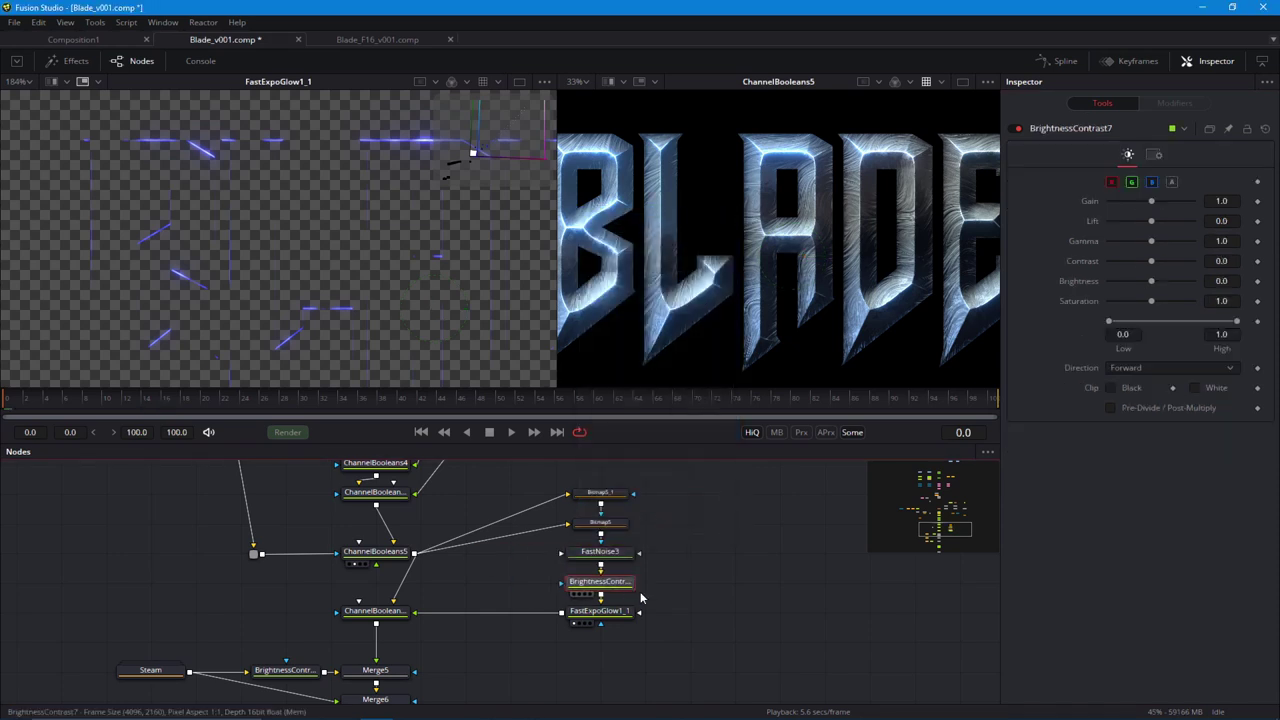
left_click(1111, 388)
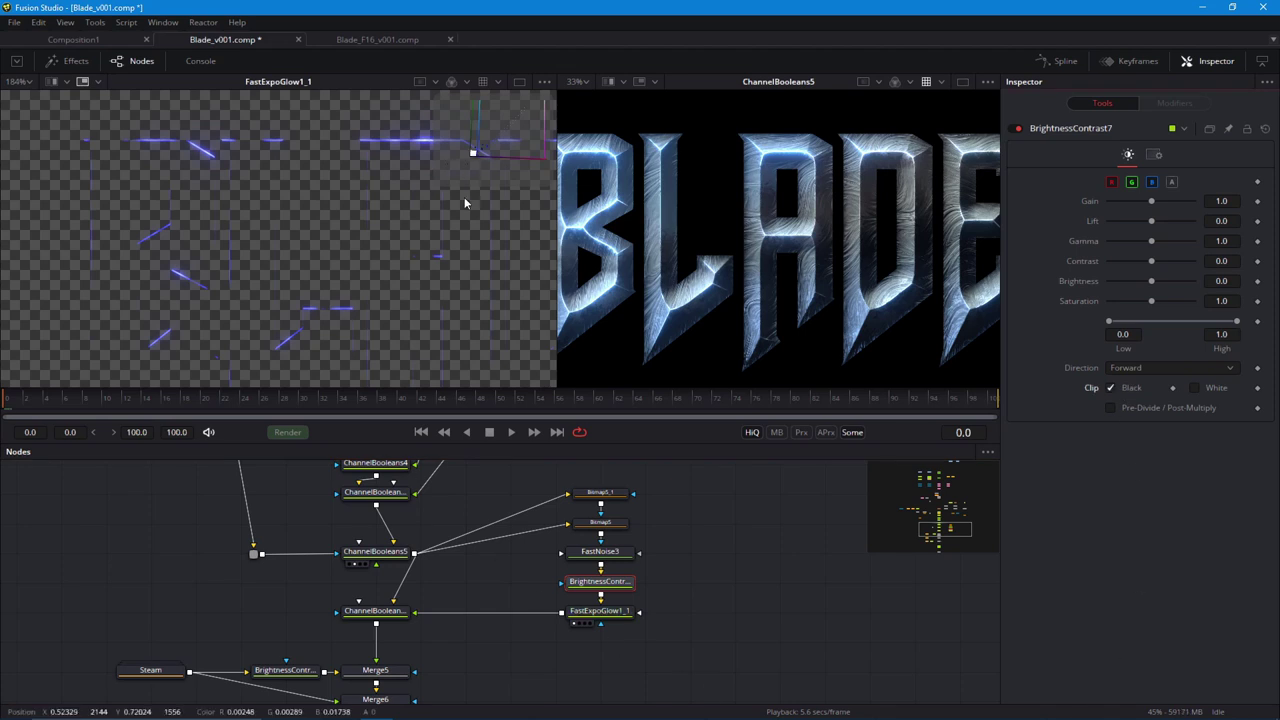
Show the final FilmConvertPro2201 output in the first viewer, enlarge the viewer area and inspect the title at frames 8 and 5.
left_click_drag(396, 613, 271, 273)
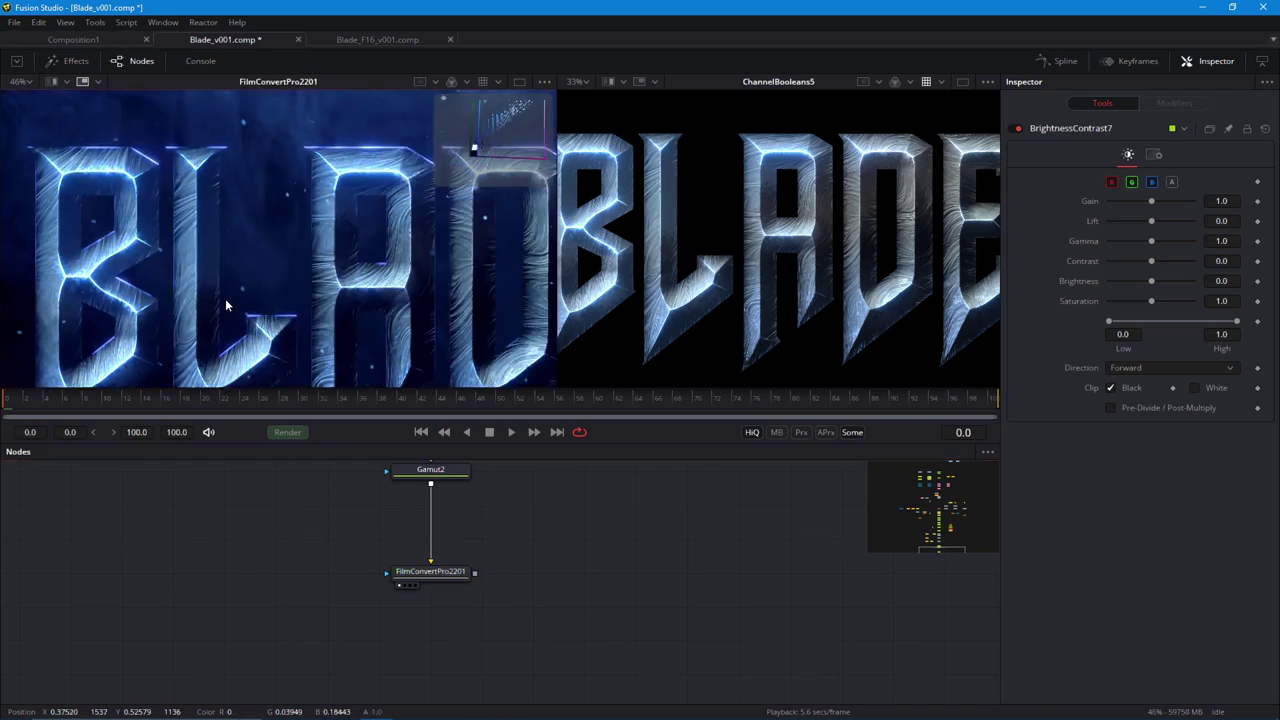
left_click_drag(300, 443, 243, 544)
scroll(331, 404, "up", 1)
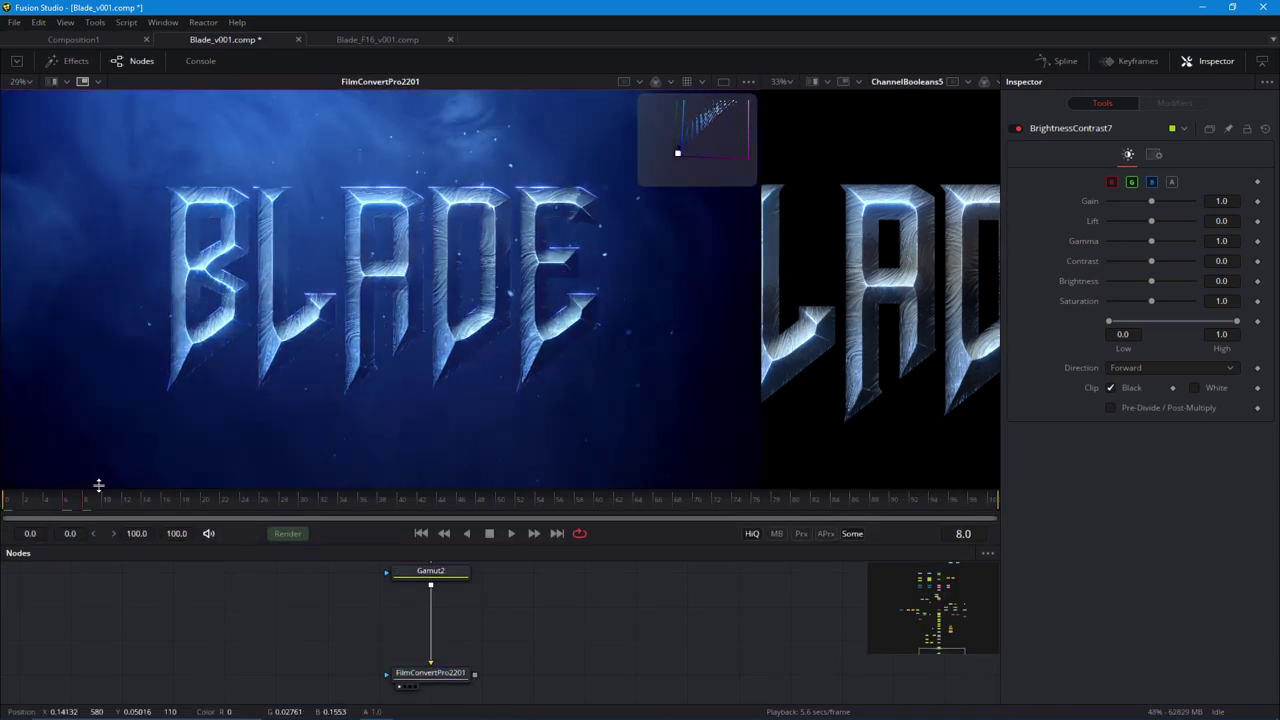
left_click(54, 499)
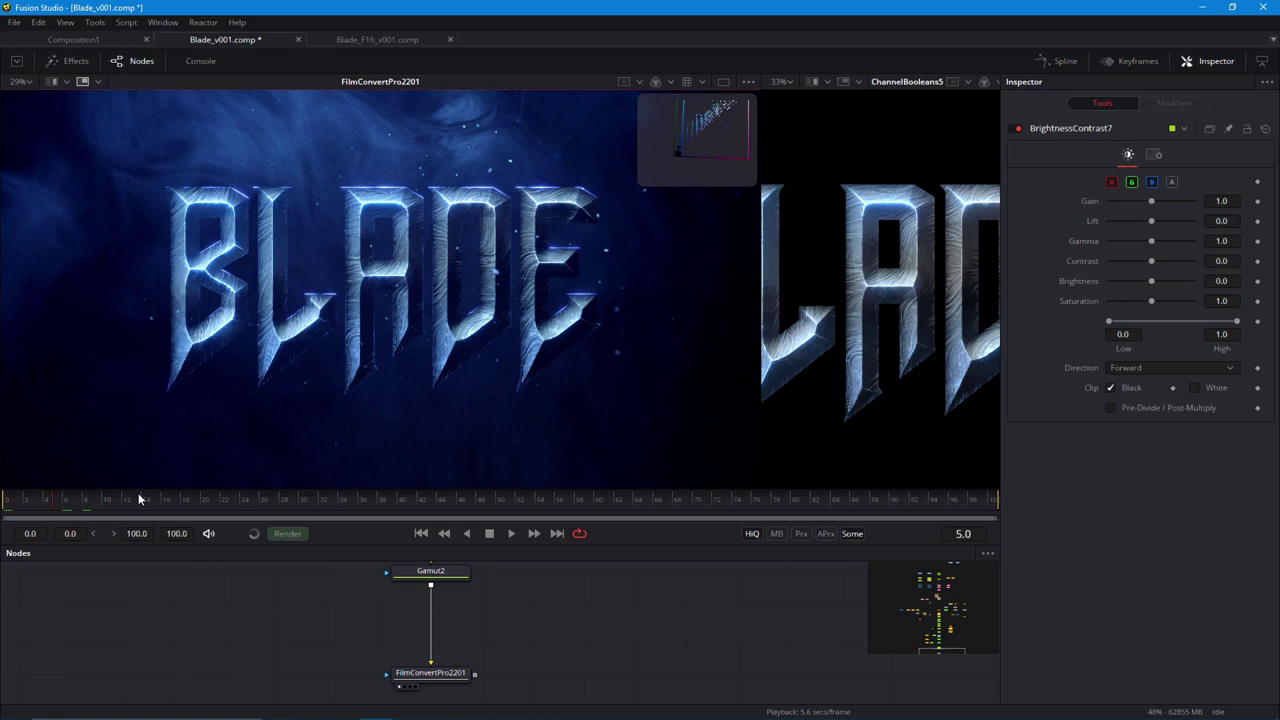
scroll(366, 324, "up", 2)
scroll(363, 317, "up", 2)
left_click_drag(761, 320, 626, 325)
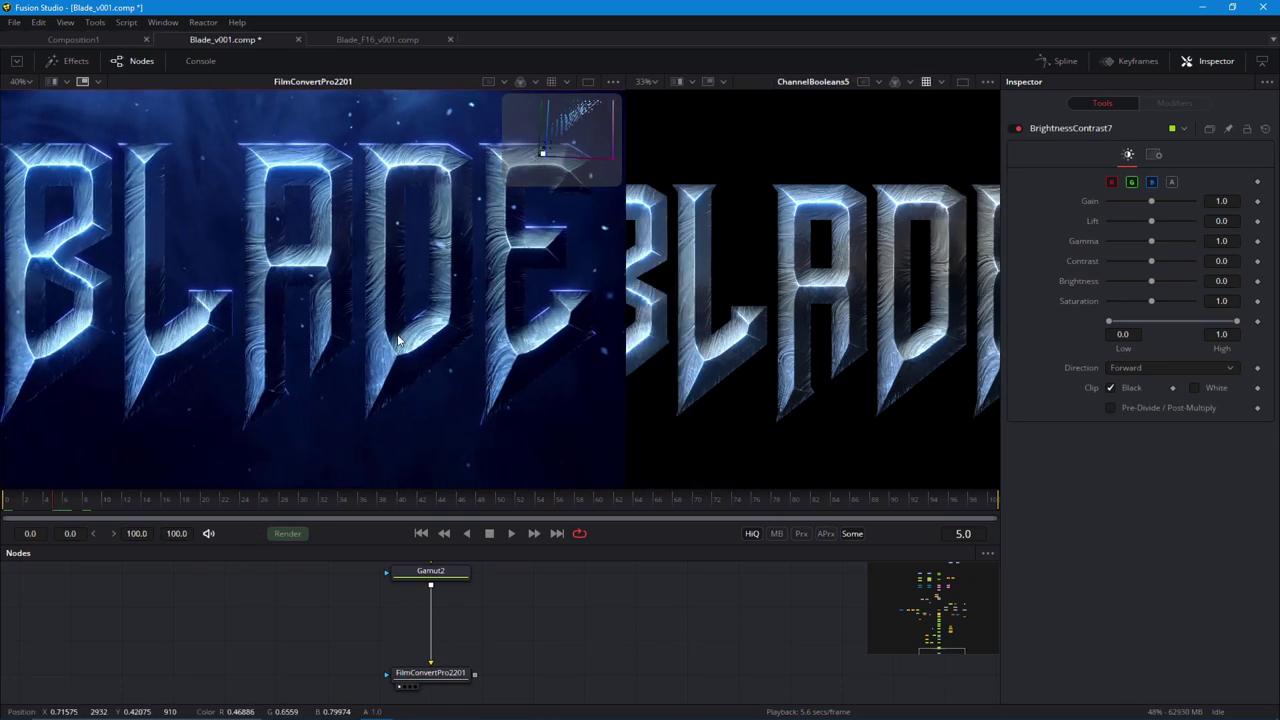
scroll(237, 360, "down", 5)
scroll(371, 417, "up", 3)
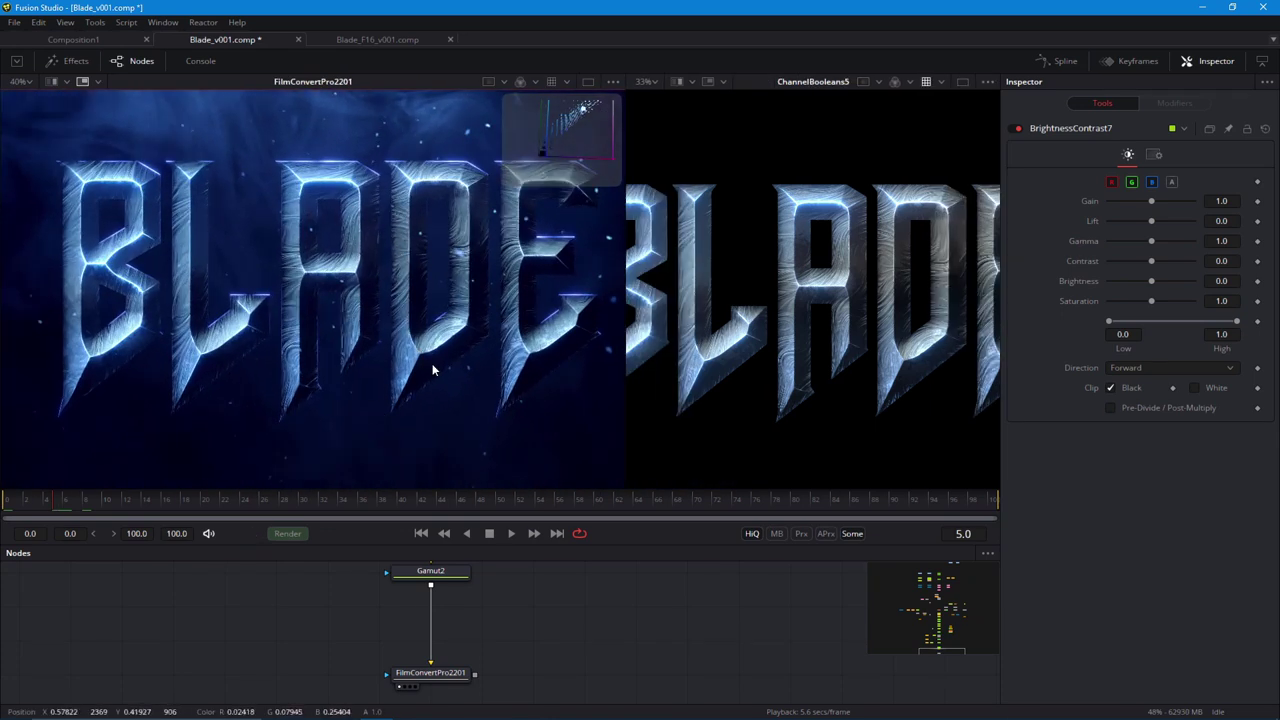
Load the reference image Blade_.png into the second viewer and turn off that viewer's LUT for comparison with the render.
scroll(429, 598, "down", 8)
left_click_drag(343, 640, 382, 645)
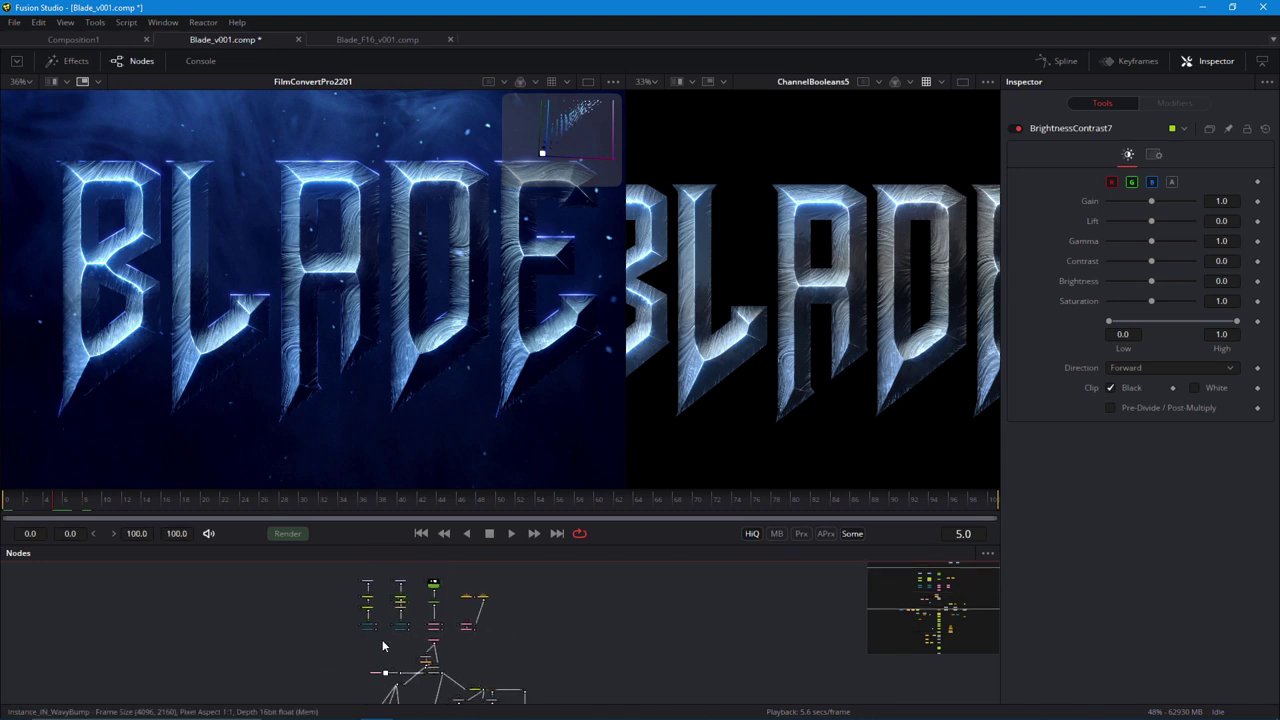
left_click_drag(425, 604, 551, 657)
scroll(548, 662, "up", 4)
left_click_drag(662, 612, 605, 692)
scroll(745, 641, "up", 3)
left_click_drag(640, 575, 748, 390)
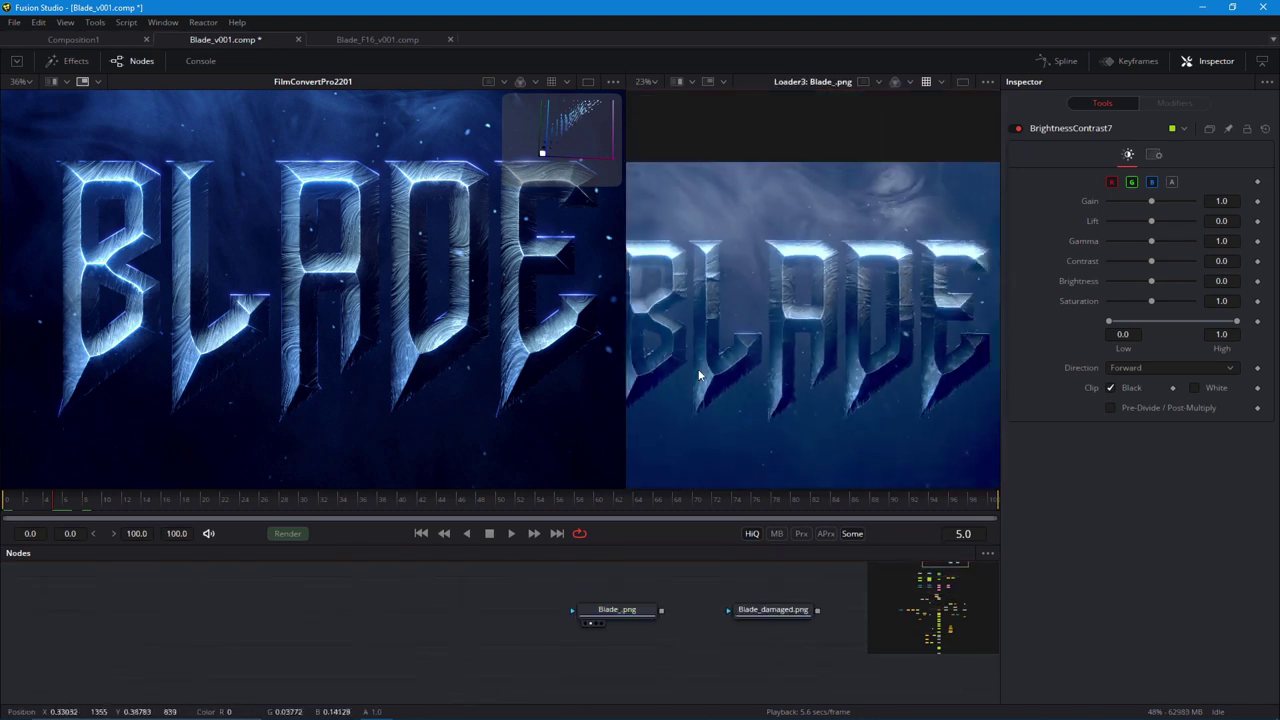
right_click(757, 344)
mouse_move(792, 458)
left_click(965, 462)
scroll(772, 415, "up", 2)
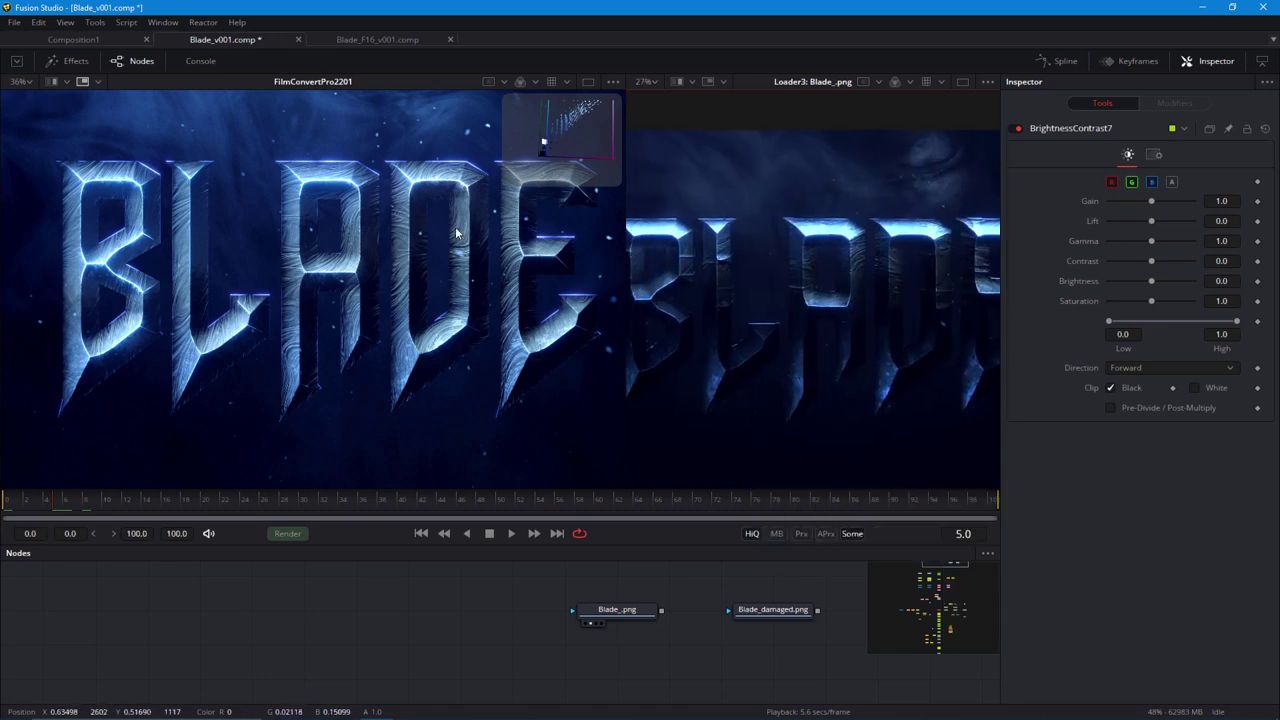
left_click_drag(626, 350, 558, 345)
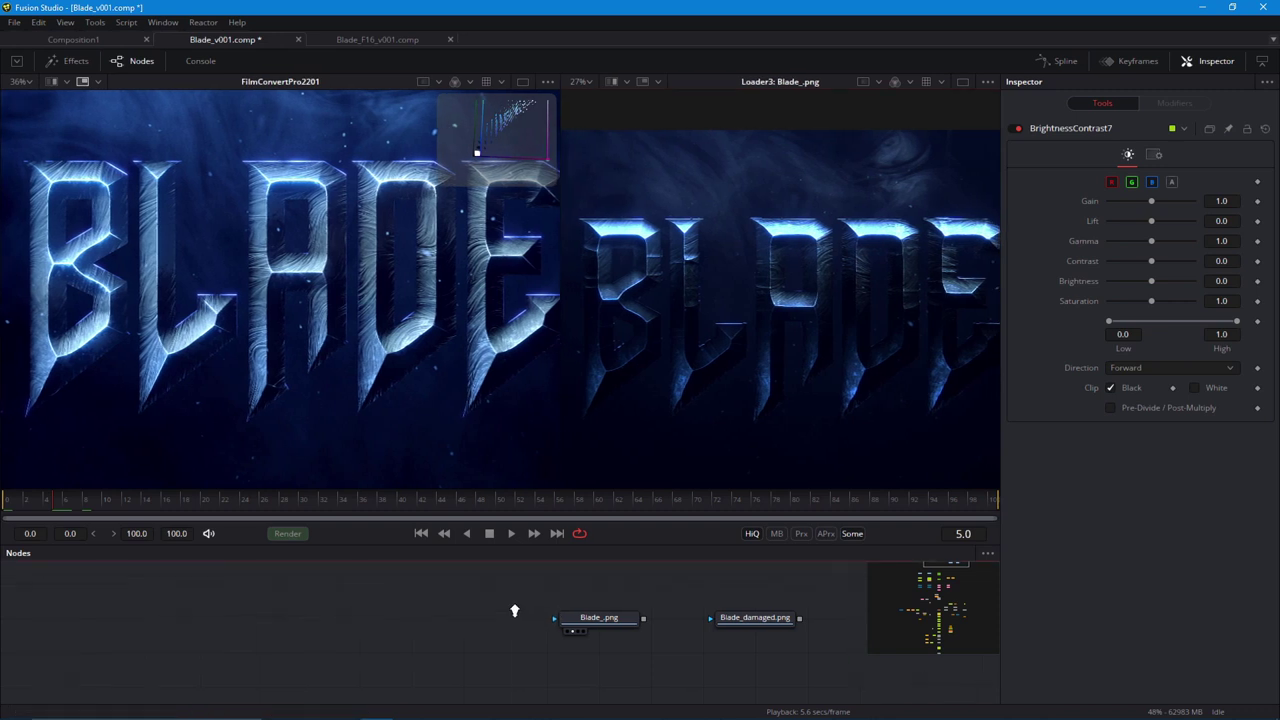
Paste a copy of the Ellipse1 mask above Shader1 and connect it to Shader1 as its mask.
scroll(366, 565, "down", 5)
left_click_drag(496, 648, 383, 502)
left_click_drag(502, 622, 448, 691)
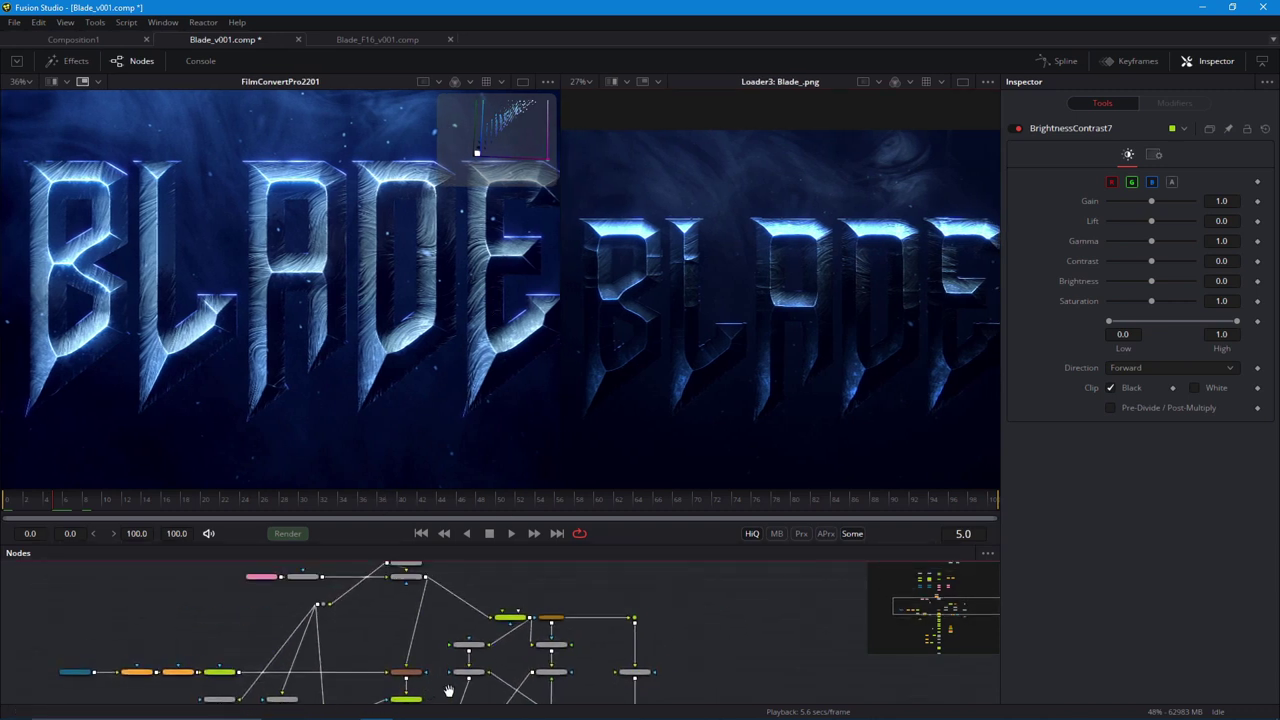
scroll(450, 688, "up", 4)
left_click_drag(630, 581, 630, 637)
key("ctrl+v")
left_click_drag(501, 633, 483, 662)
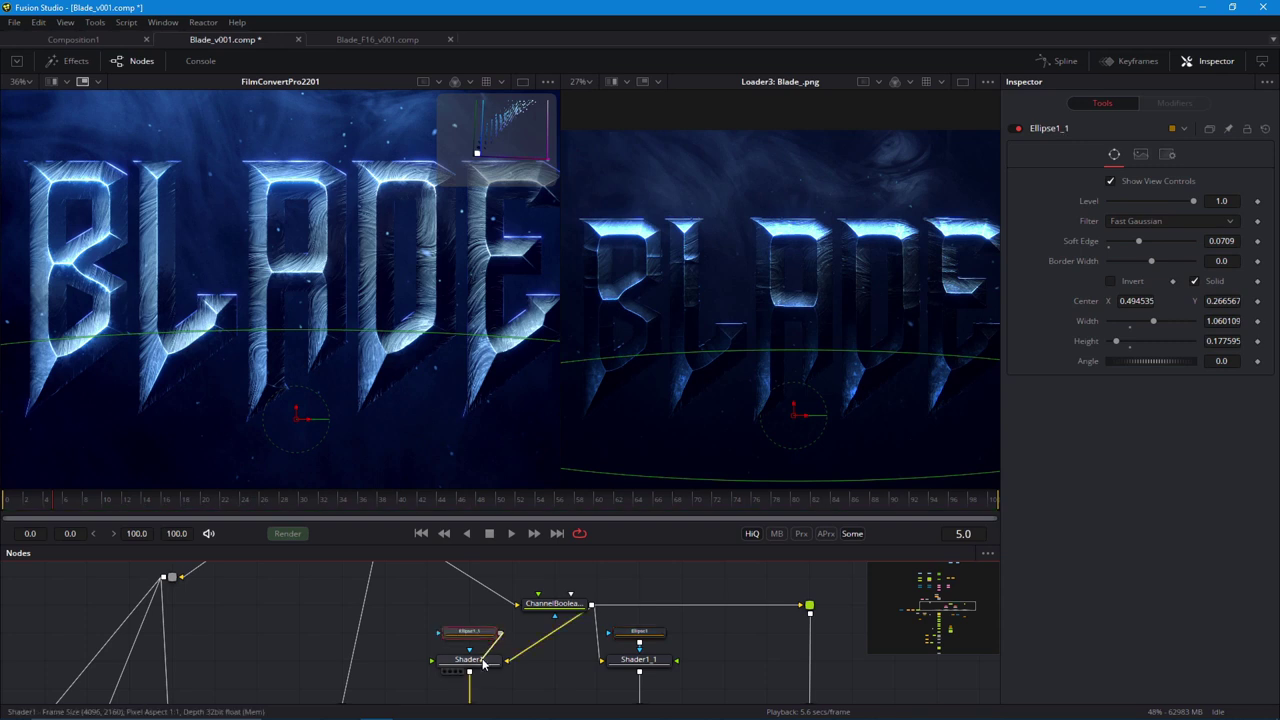
Move Shader1's ellipse mask over the upper half of the letters, at about Y 0.723, and enlarge its height to about 0.204.
scroll(376, 424, "down", 3)
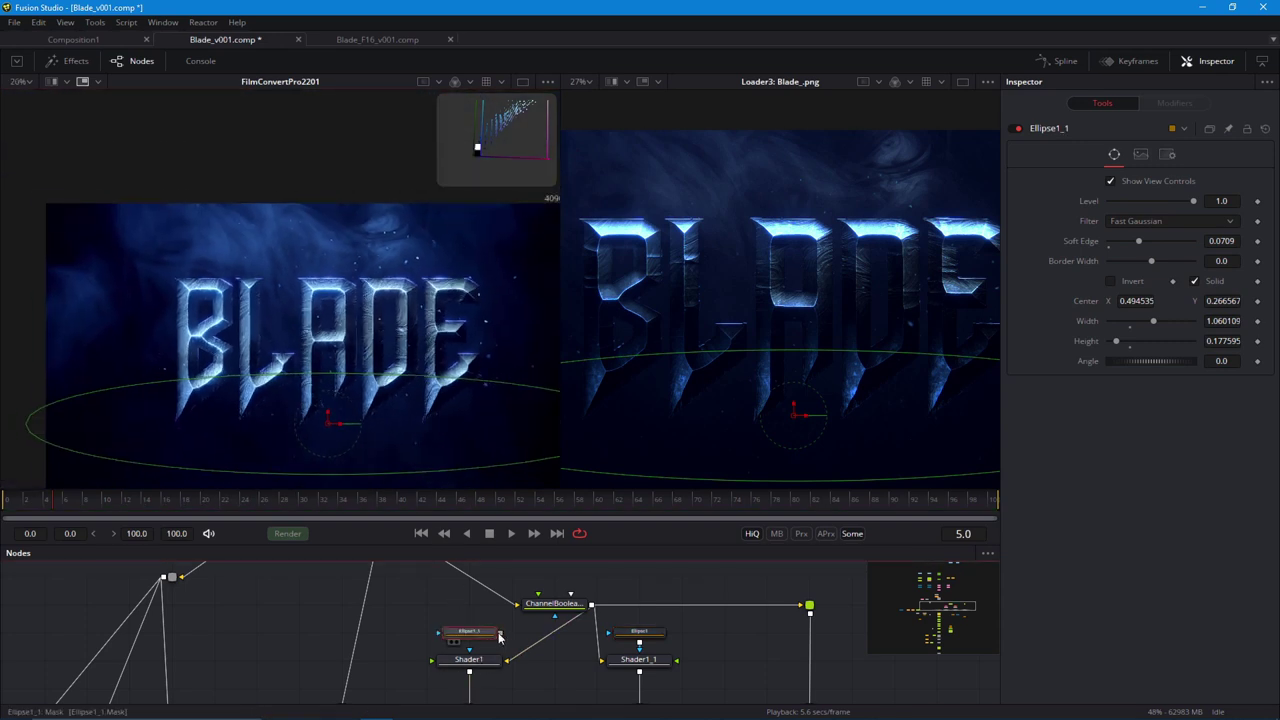
left_click_drag(328, 420, 321, 283)
left_click_drag(313, 334, 337, 384)
left_click_drag(328, 283, 328, 286)
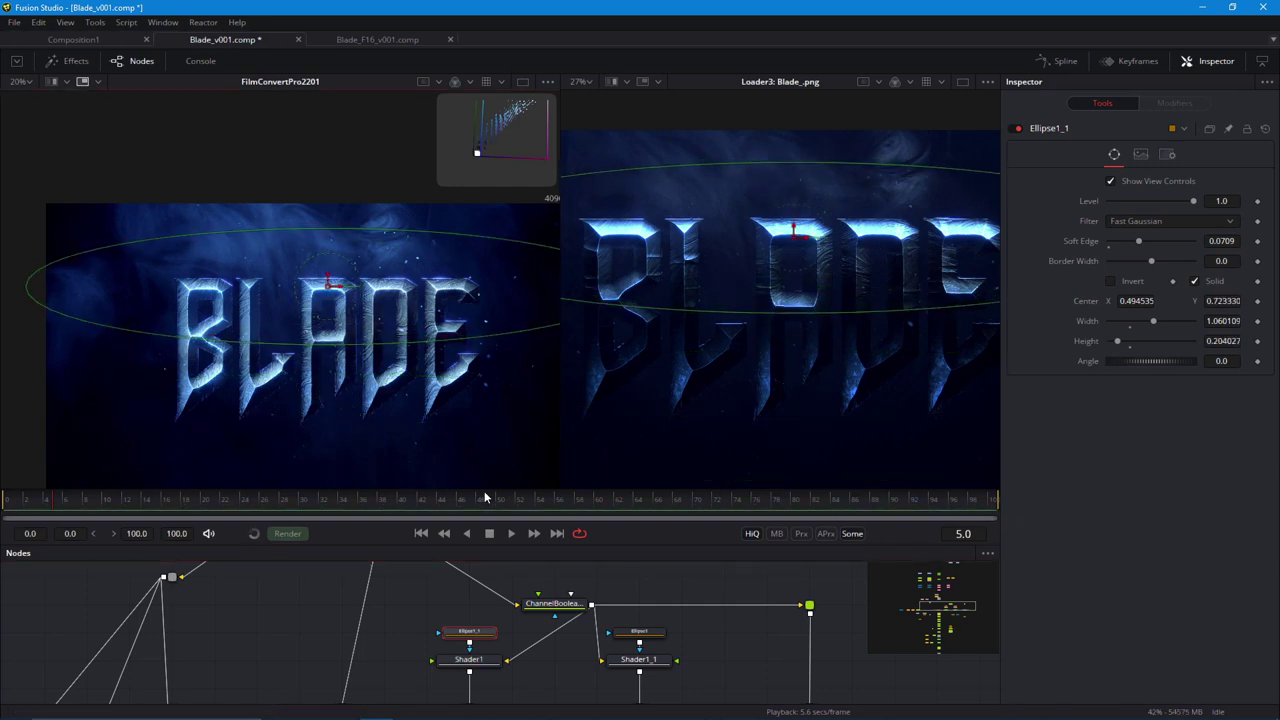
scroll(412, 350, "up", 2)
left_click_drag(341, 321, 340, 321)
scroll(268, 430, "down", 1)
scroll(268, 434, "down", 1)
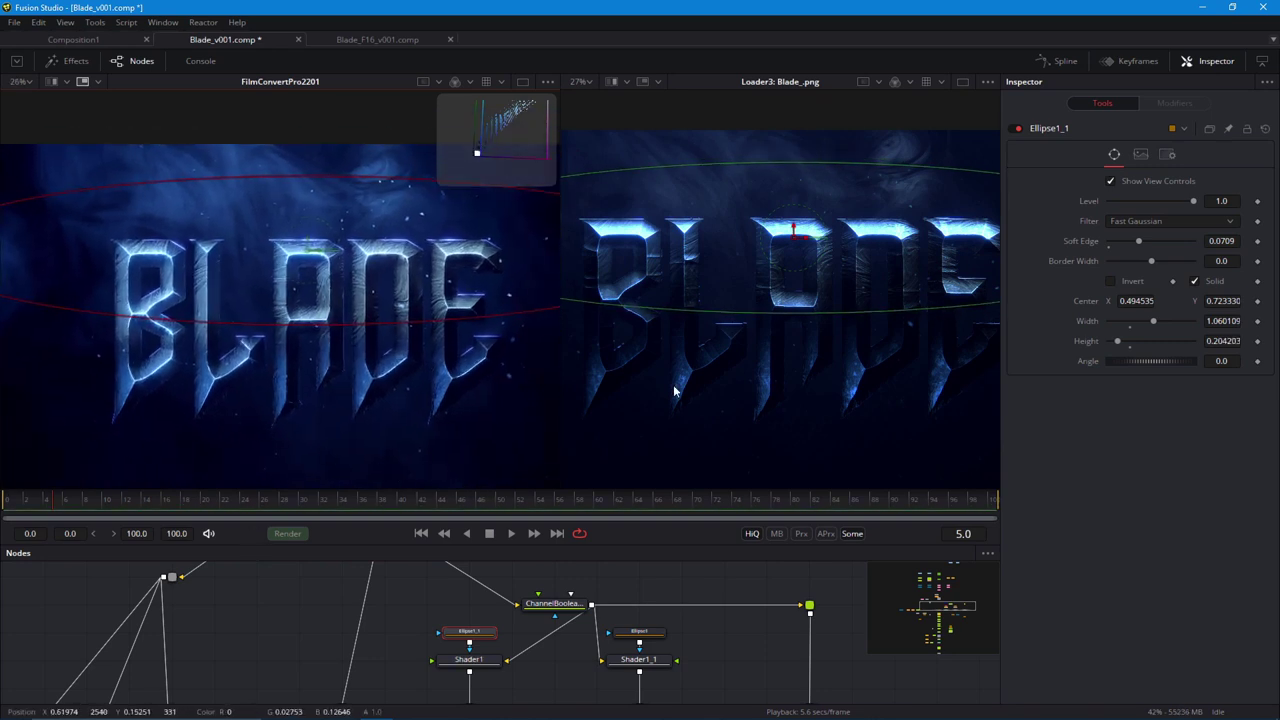
Compare the lighting and texture of the rendered letters with the Blade_.png reference up close.
scroll(814, 421, "up", 3)
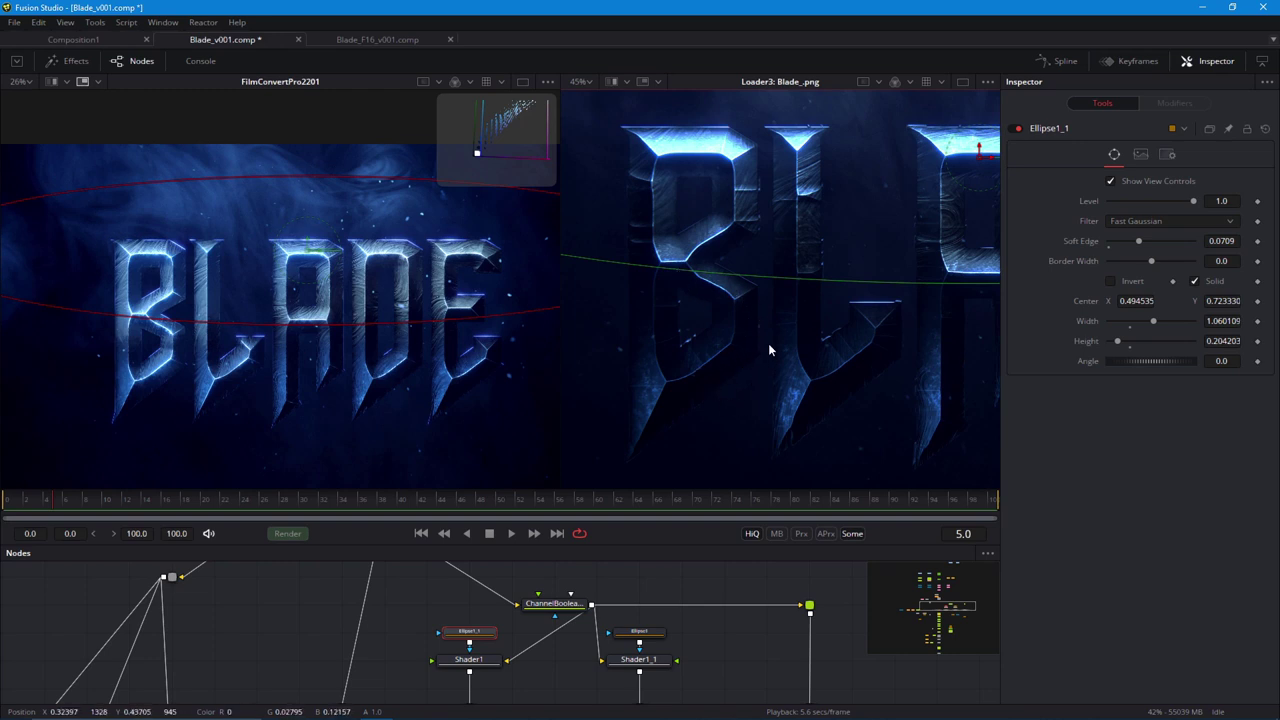
scroll(768, 350, "up", 4)
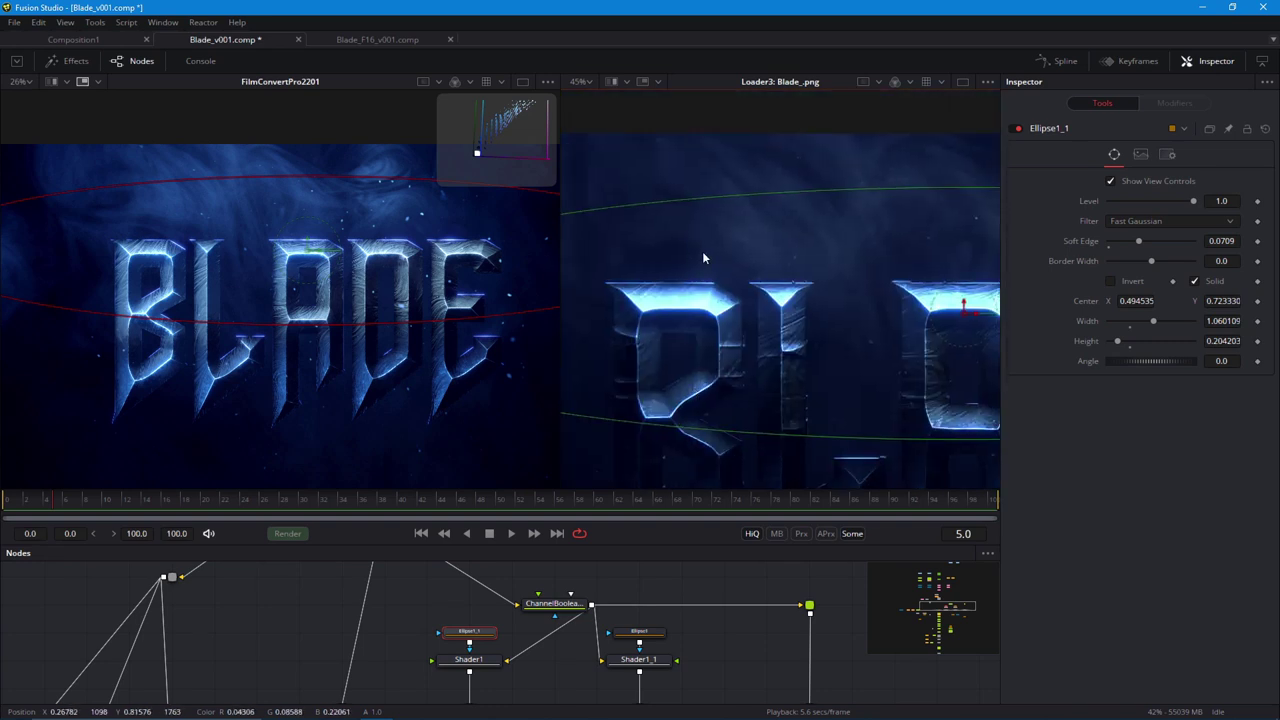
scroll(837, 286, "down", 3)
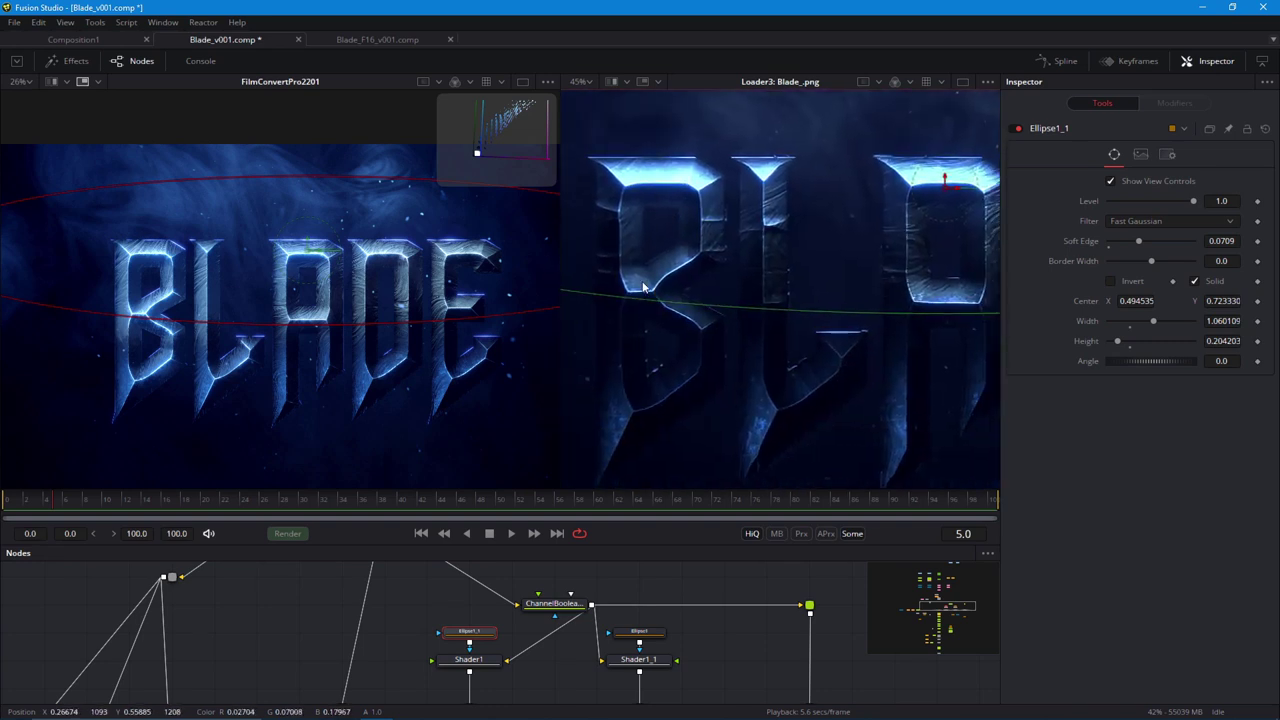
scroll(328, 433, "up", 2)
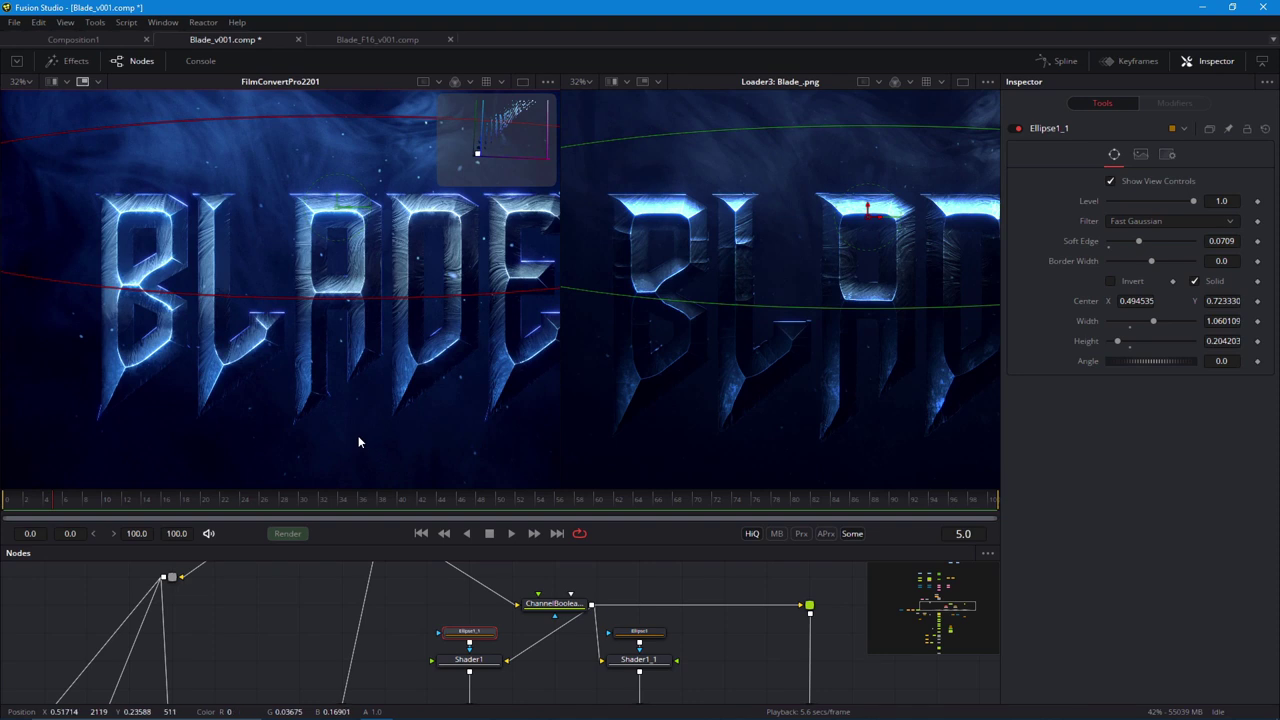
scroll(358, 435, "up", 2)
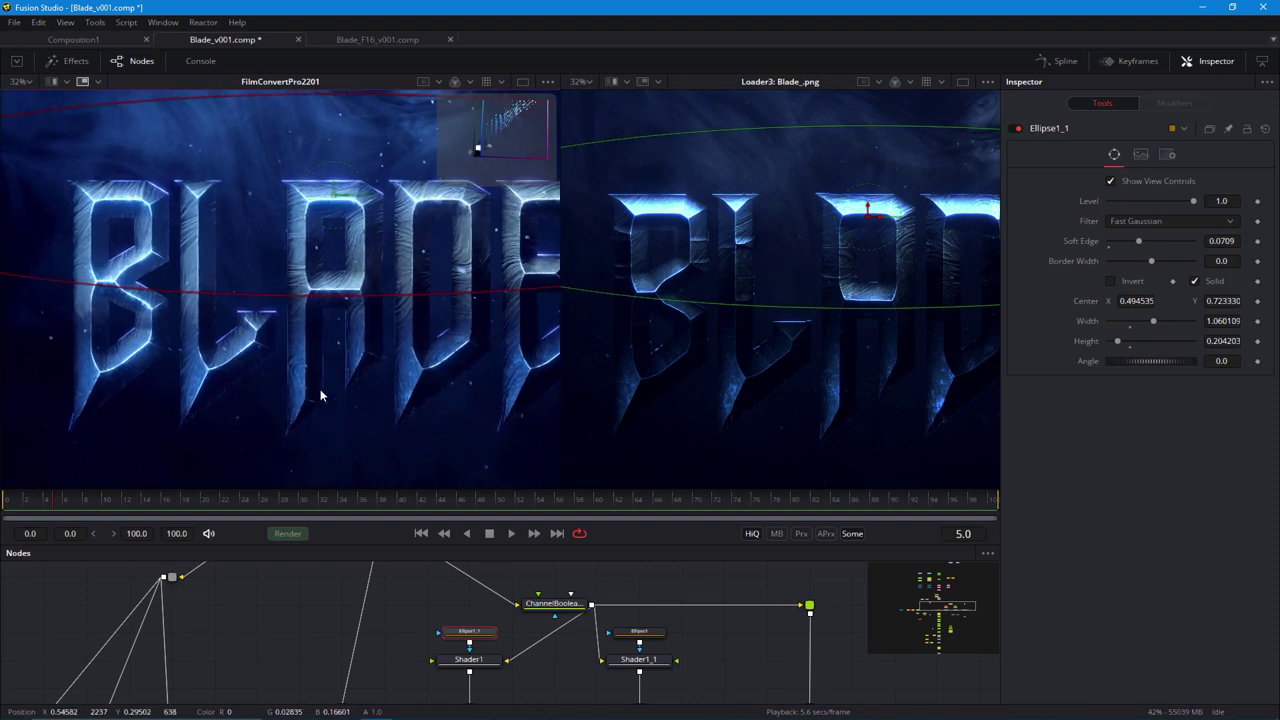
scroll(318, 405, "up", 1)
scroll(909, 338, "up", 3)
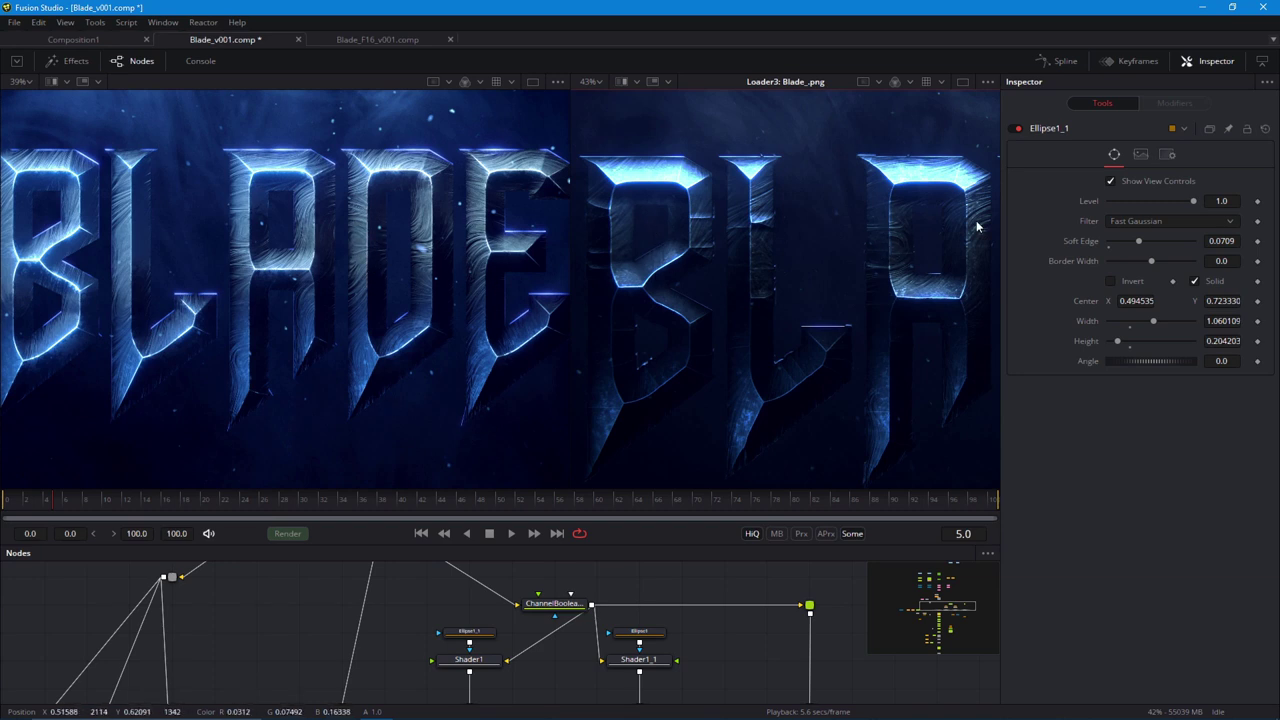
Reduce the height scale of CreateBumpMap1_1, the bump map fed by the wavy bump instance.
left_click_drag(436, 545, 436, 503)
left_click_drag(469, 640, 526, 580)
left_click(526, 562)
left_click(1114, 154)
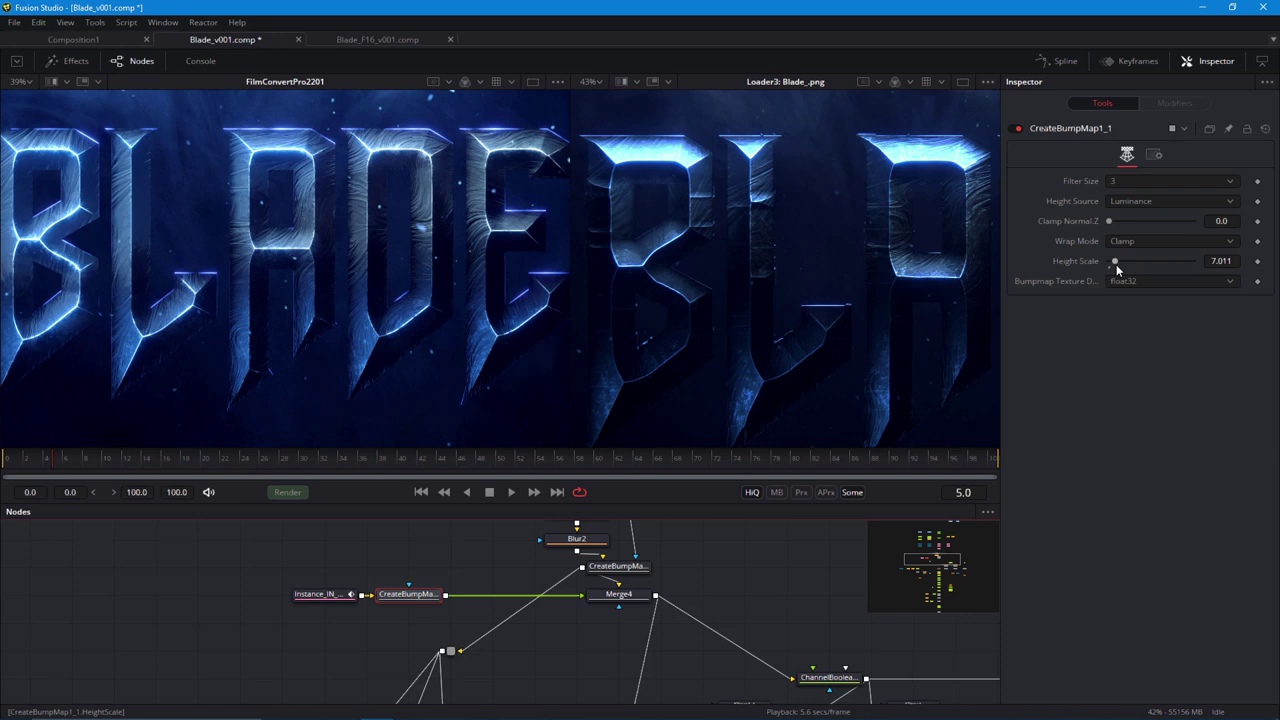
left_click_drag(1116, 264, 1113, 267)
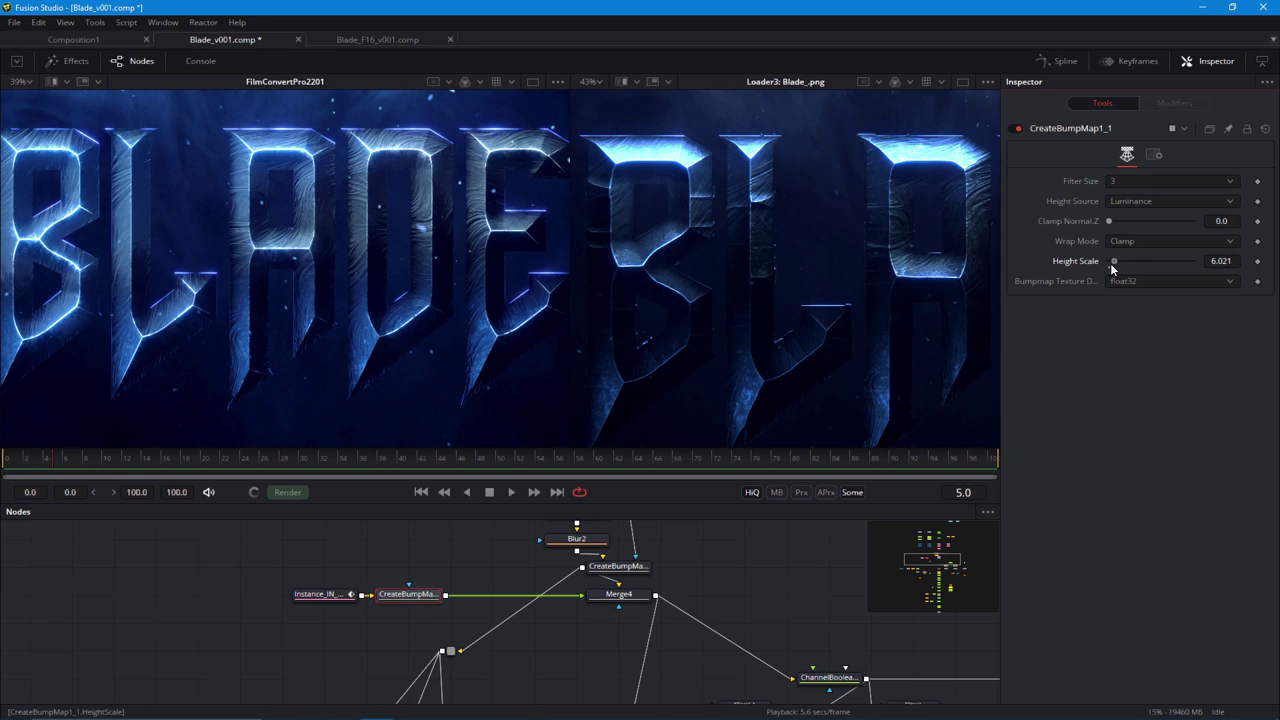
left_click_drag(1110, 263, 1108, 266)
left_click_drag(1113, 266, 1112, 265)
left_click_drag(1114, 266, 1112, 268)
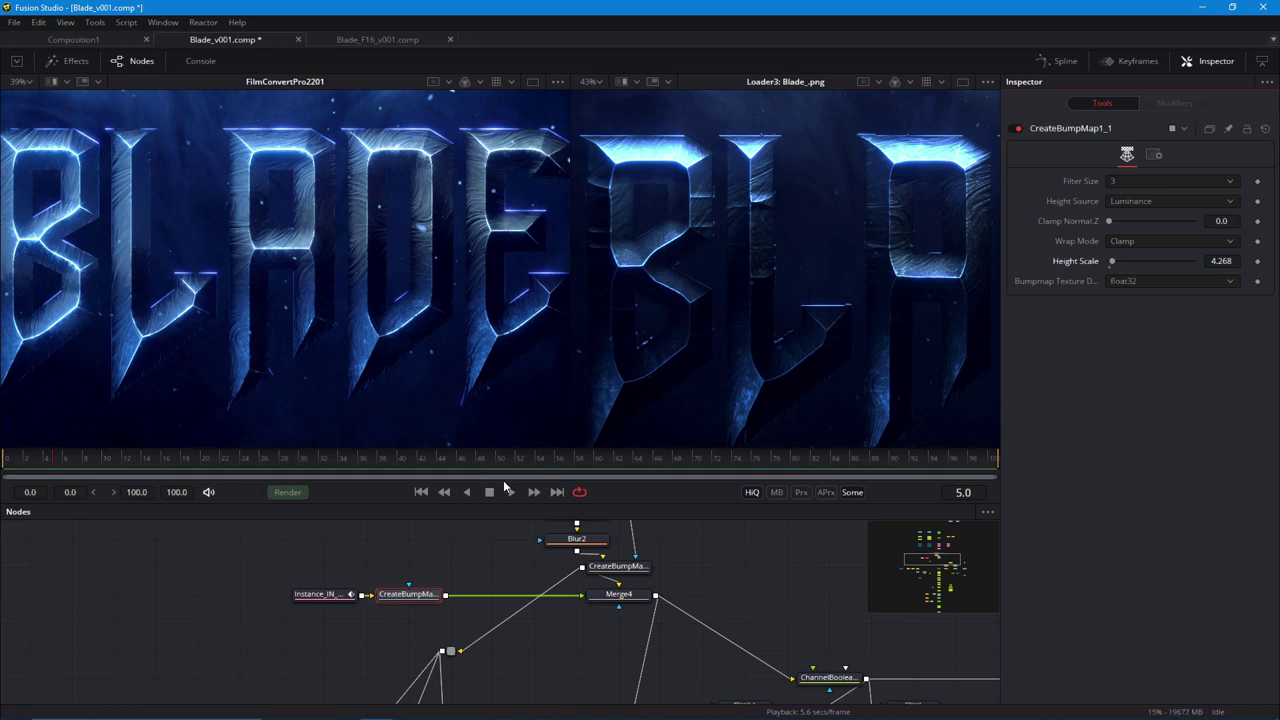
left_click_drag(1112, 262, 1110, 263)
Tint Shader1's specular colour a deeper light blue with red 0.606, green 0.906 and blue 1.0.
scroll(590, 660, "down", 5)
left_click_drag(580, 660, 489, 558)
scroll(588, 567, "up", 4)
left_click(585, 563)
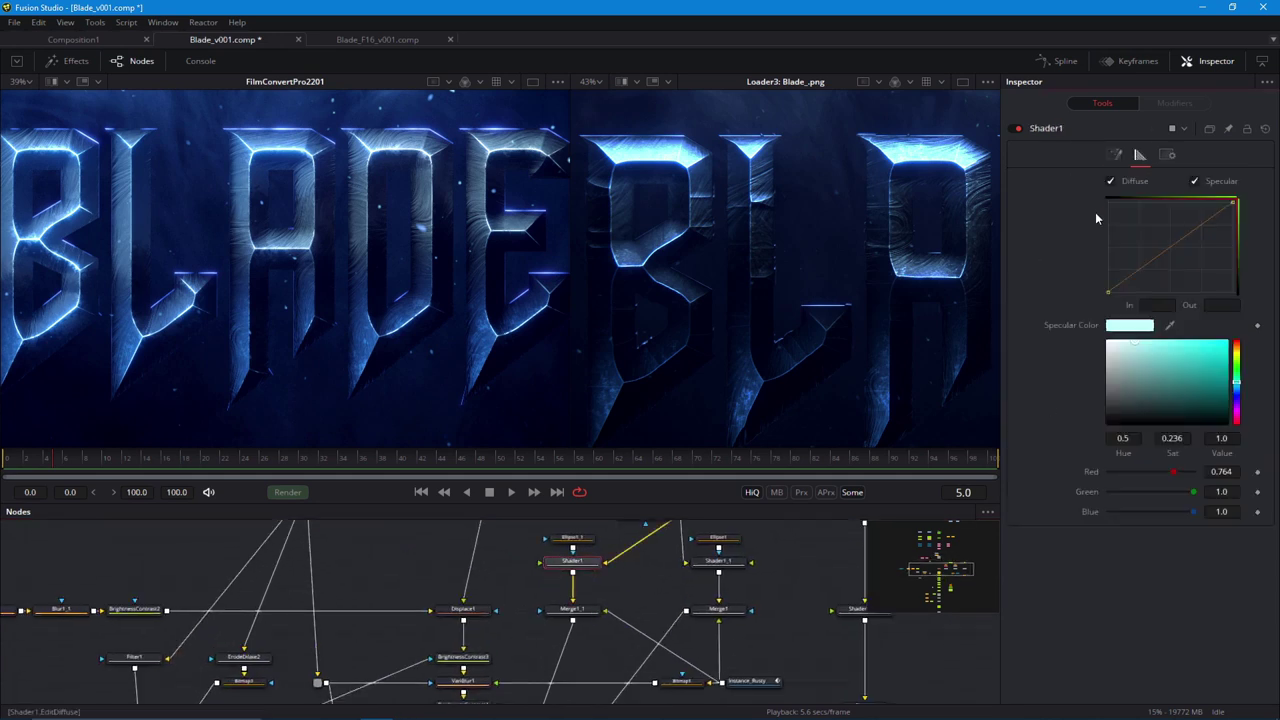
left_click_drag(1162, 478, 1164, 492)
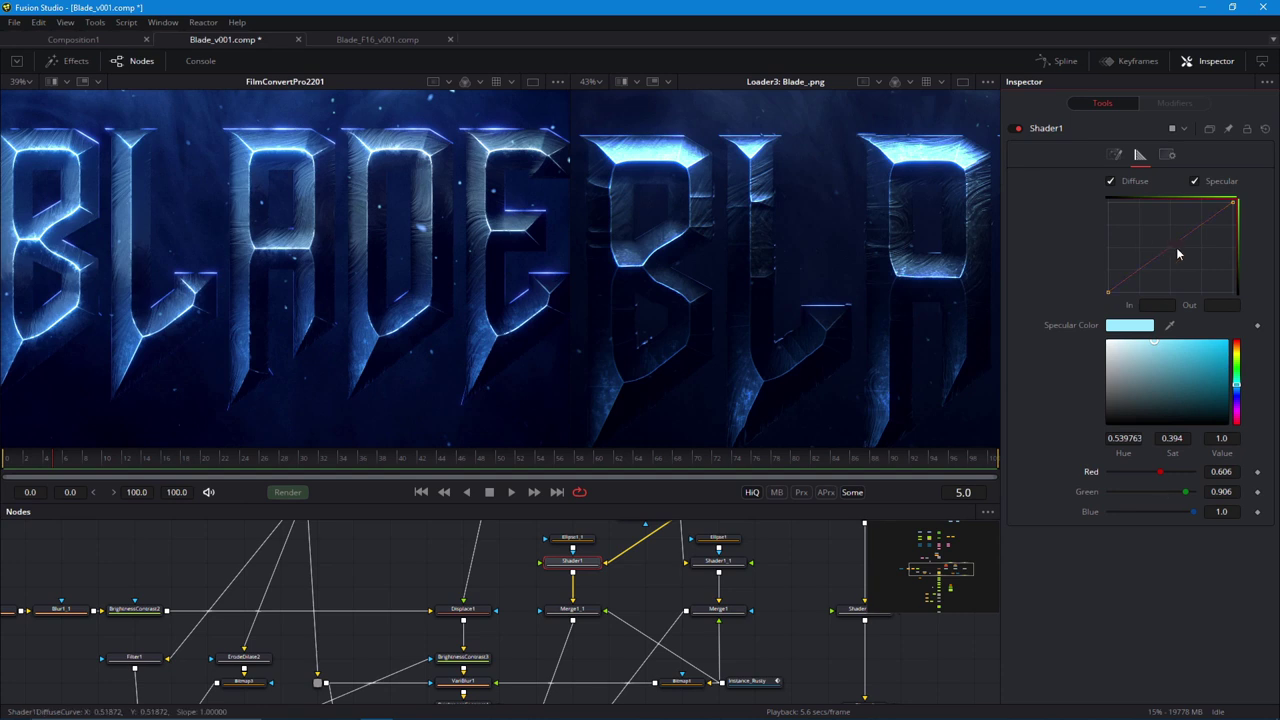
Show Shader1 in the second viewer and bend its diffuse curve down with a smoothed point at about In 0.659, Out 0.359.
left_click_drag(1176, 247, 1184, 250)
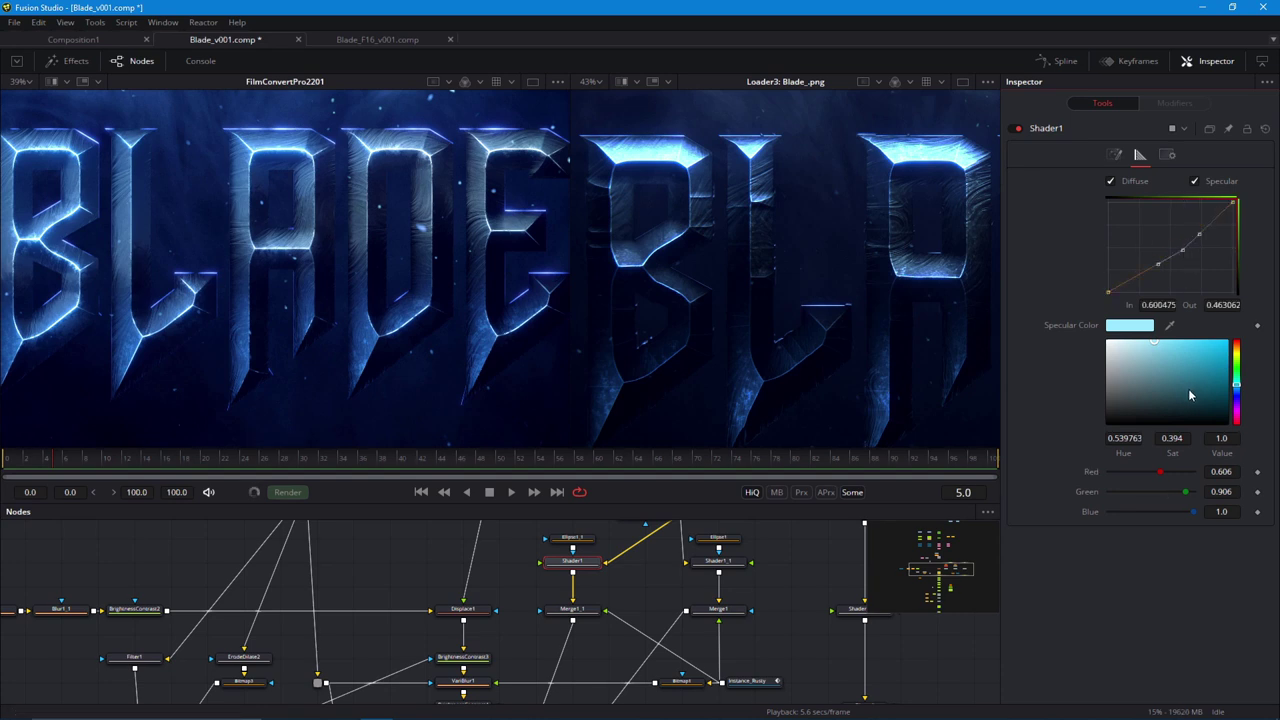
key("2")
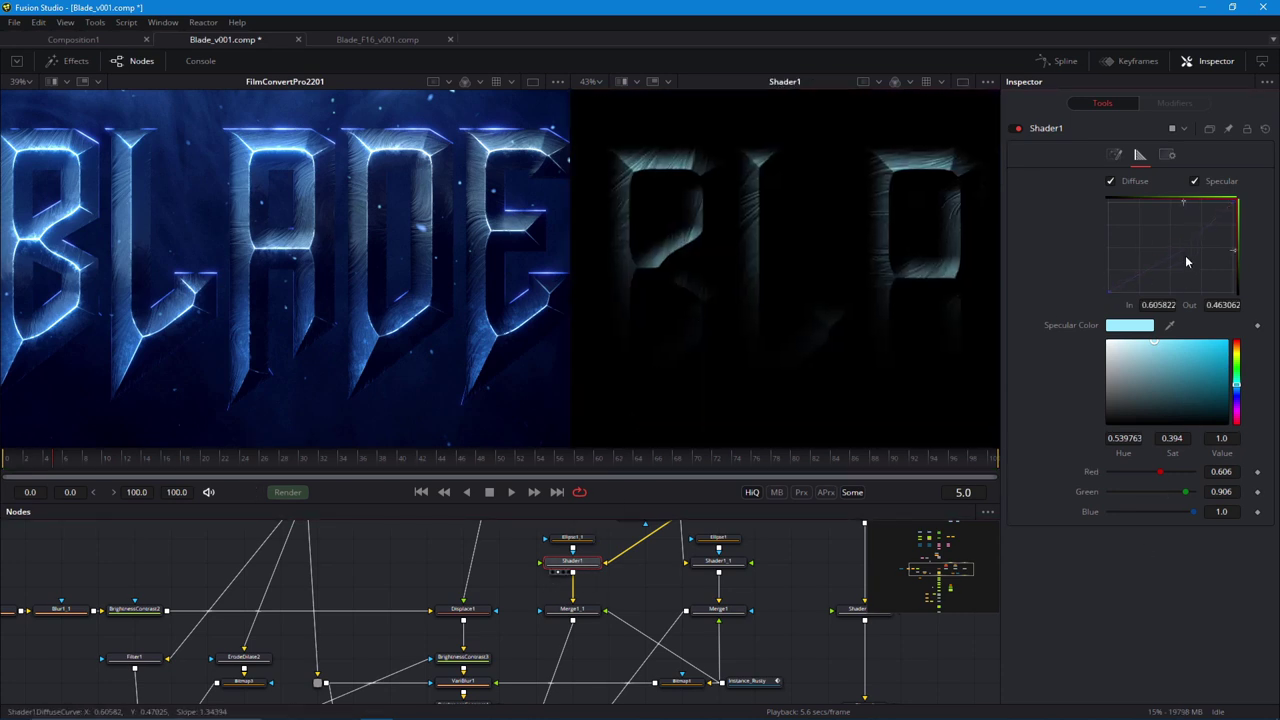
left_click_drag(1185, 255, 1190, 261)
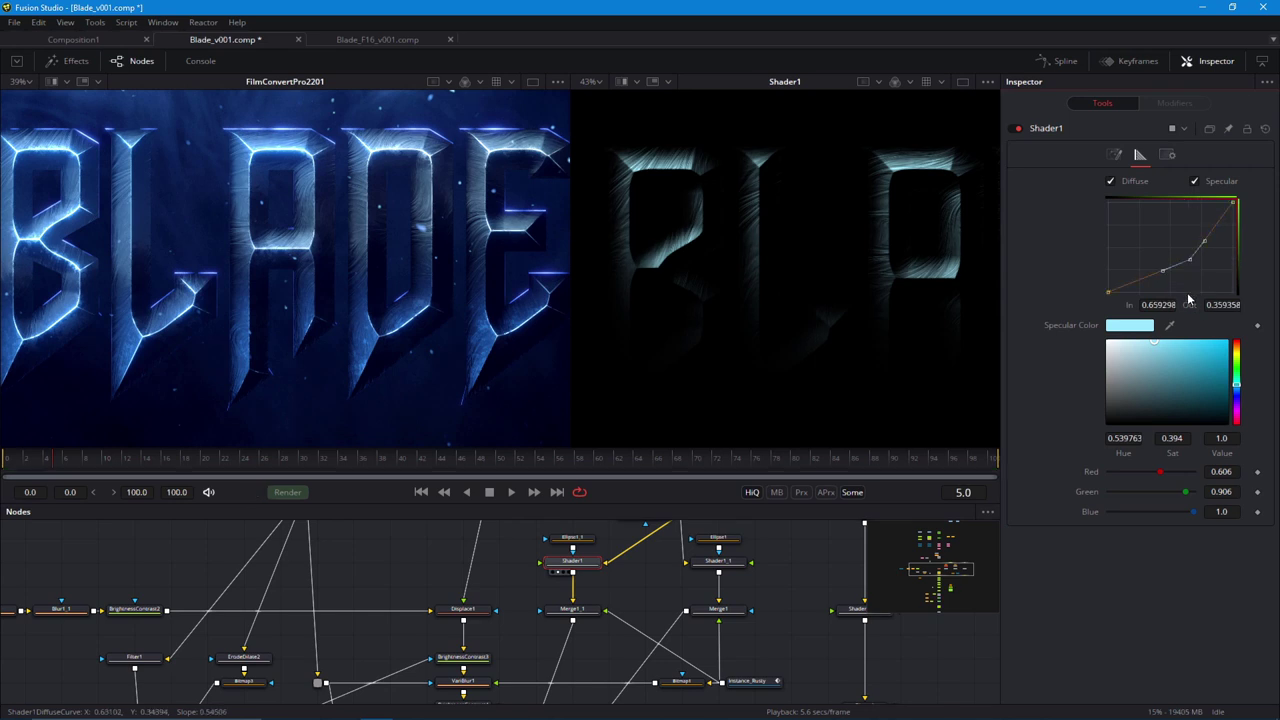
key("shift+s")
Move ErodeDilate1 and Blur2 up one row together, leaving a gap above CreateBumpMap1.
left_click_drag(480, 582, 463, 590)
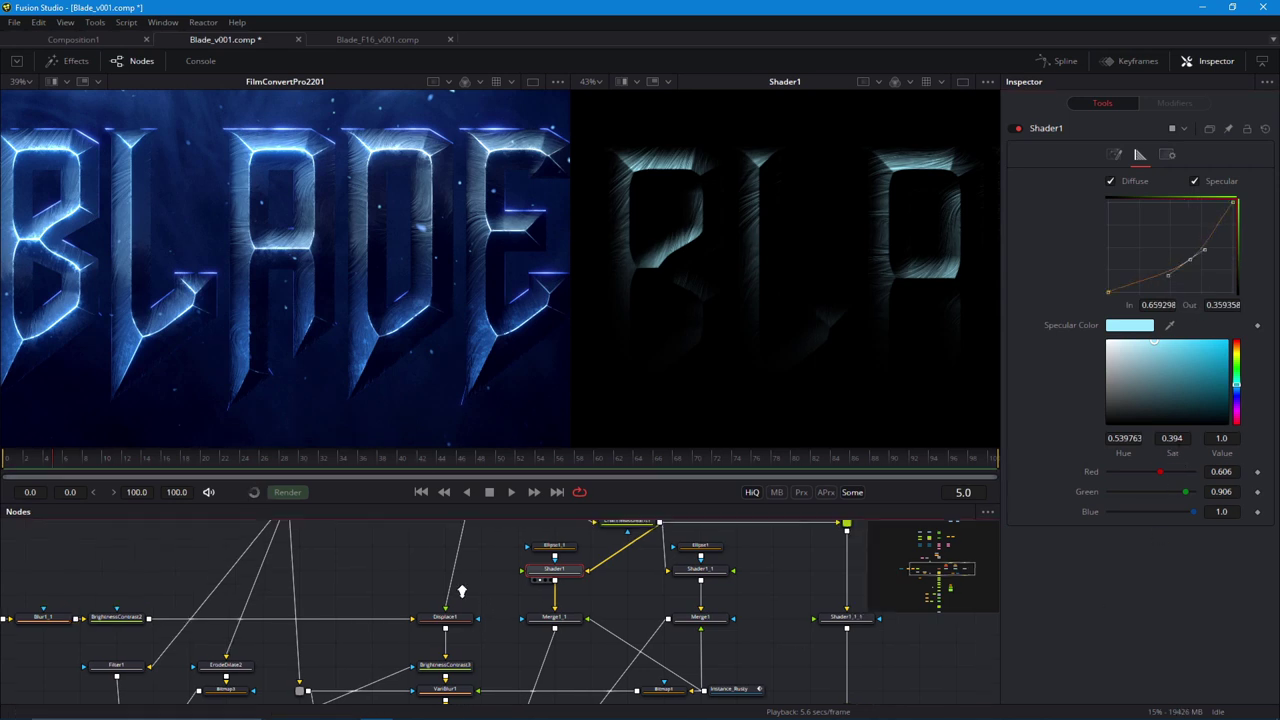
scroll(466, 593, "down", 5)
scroll(304, 395, "down", 3)
scroll(301, 396, "up", 4)
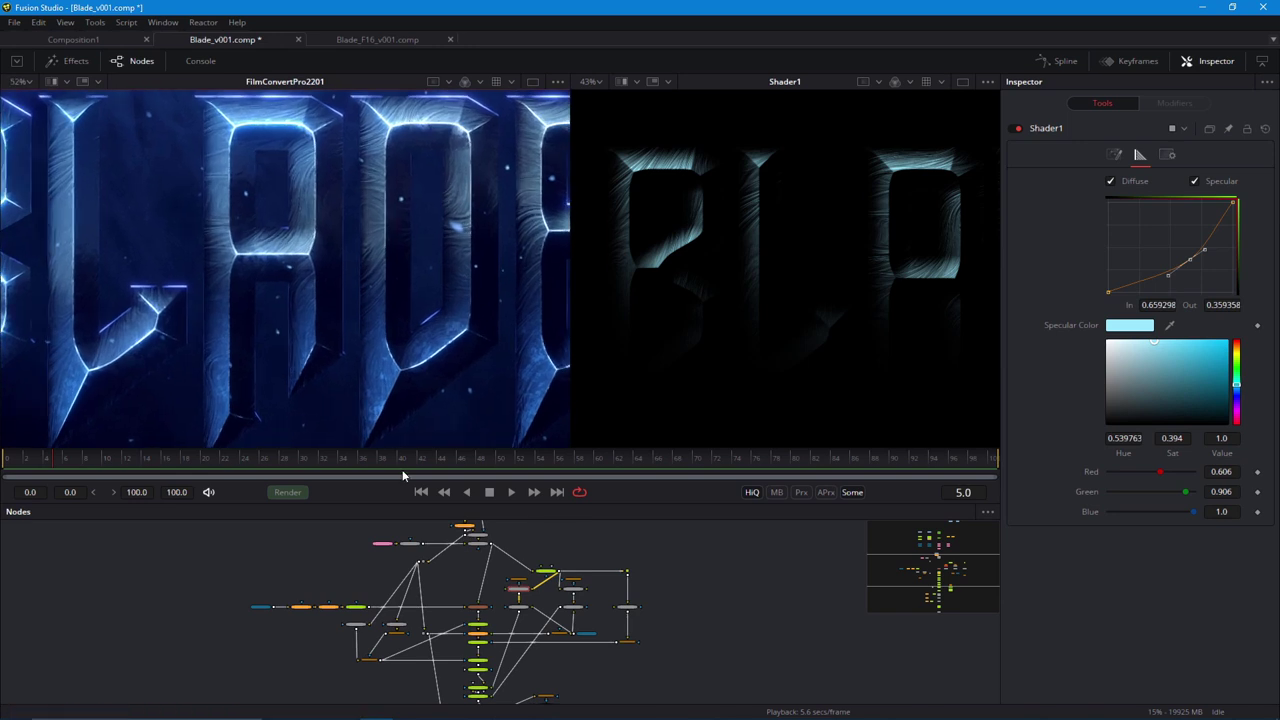
scroll(500, 600, "down", 3)
left_click_drag(396, 543, 626, 603)
scroll(450, 604, "up", 4)
scroll(640, 640, "up", 2)
scroll(569, 588, "up", 1)
scroll(569, 588, "up", 1)
left_click_drag(695, 540, 600, 611)
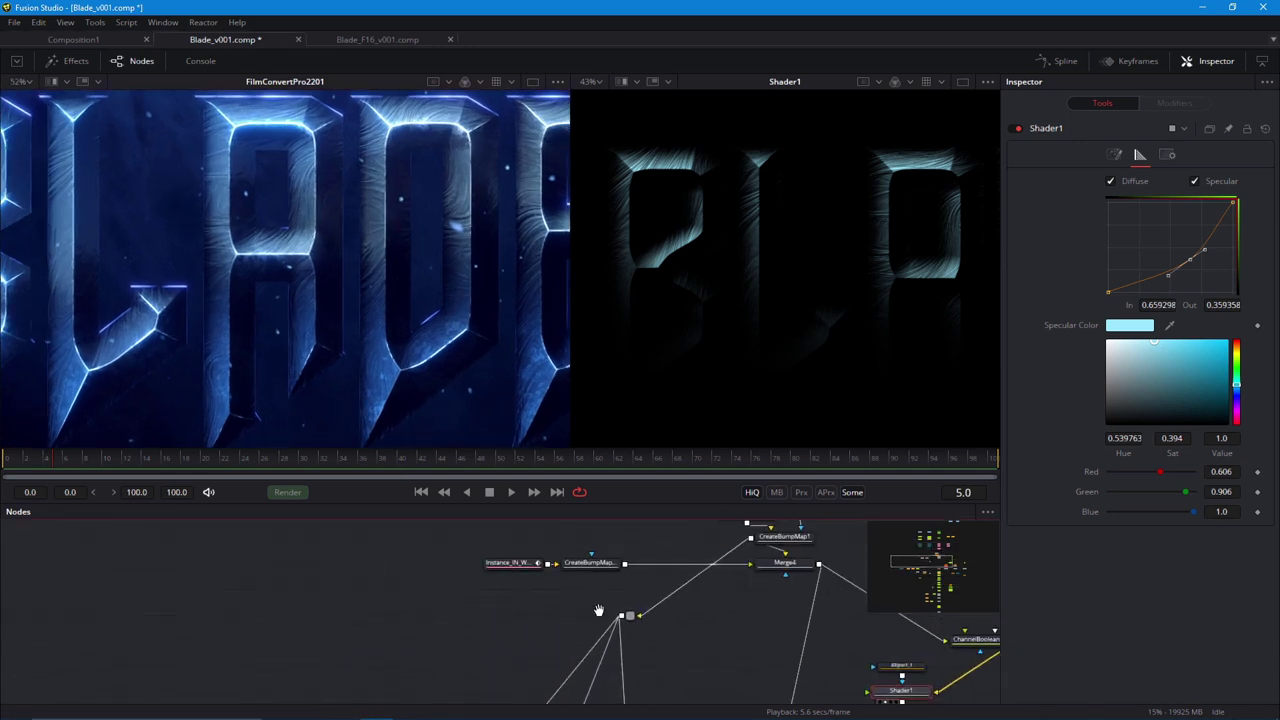
left_click_drag(709, 582, 621, 652)
left_click_drag(614, 546, 641, 591)
left_click_drag(650, 588, 650, 563)
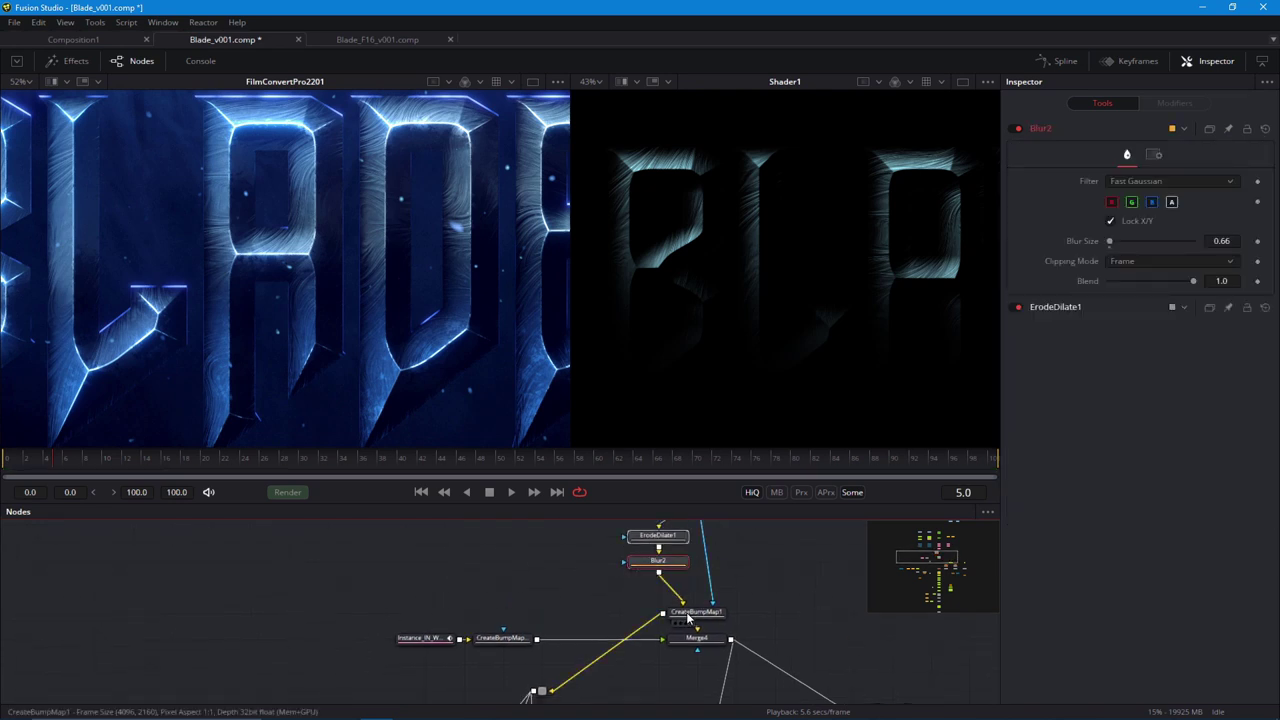
Display ErodeDilate1 in the second viewer and respace the nodes, leaving one free row between ErodeDilate1 and Blur2.
left_click_drag(644, 345, 646, 342)
scroll(680, 342, "up", 1)
left_click_drag(631, 578, 643, 595)
left_click_drag(668, 553, 658, 400)
left_click_drag(631, 553, 656, 563)
left_click(634, 588)
left_click_drag(657, 615, 657, 641)
left_click_drag(657, 565, 656, 590)
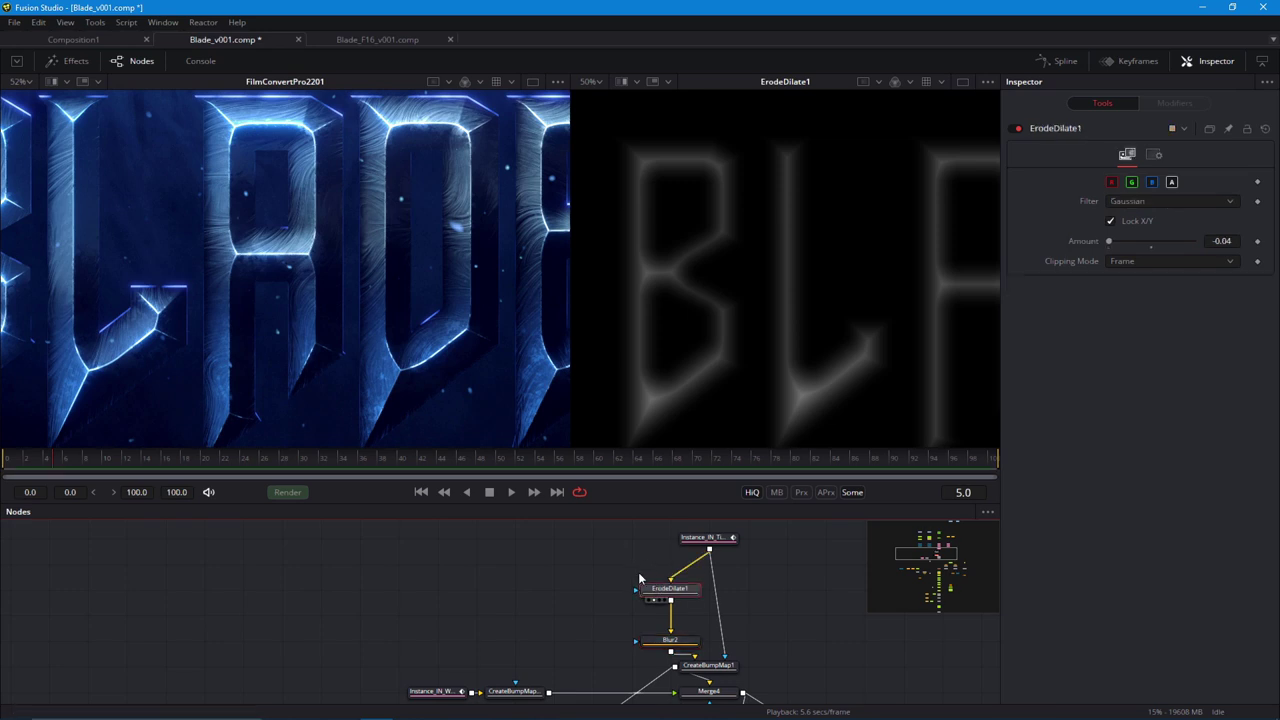
Insert a Color Curves node between ErodeDilate1 and Blur2 and open the Spline editor.
key("shift+space")
type("cc")
key("Down")
key("Return")
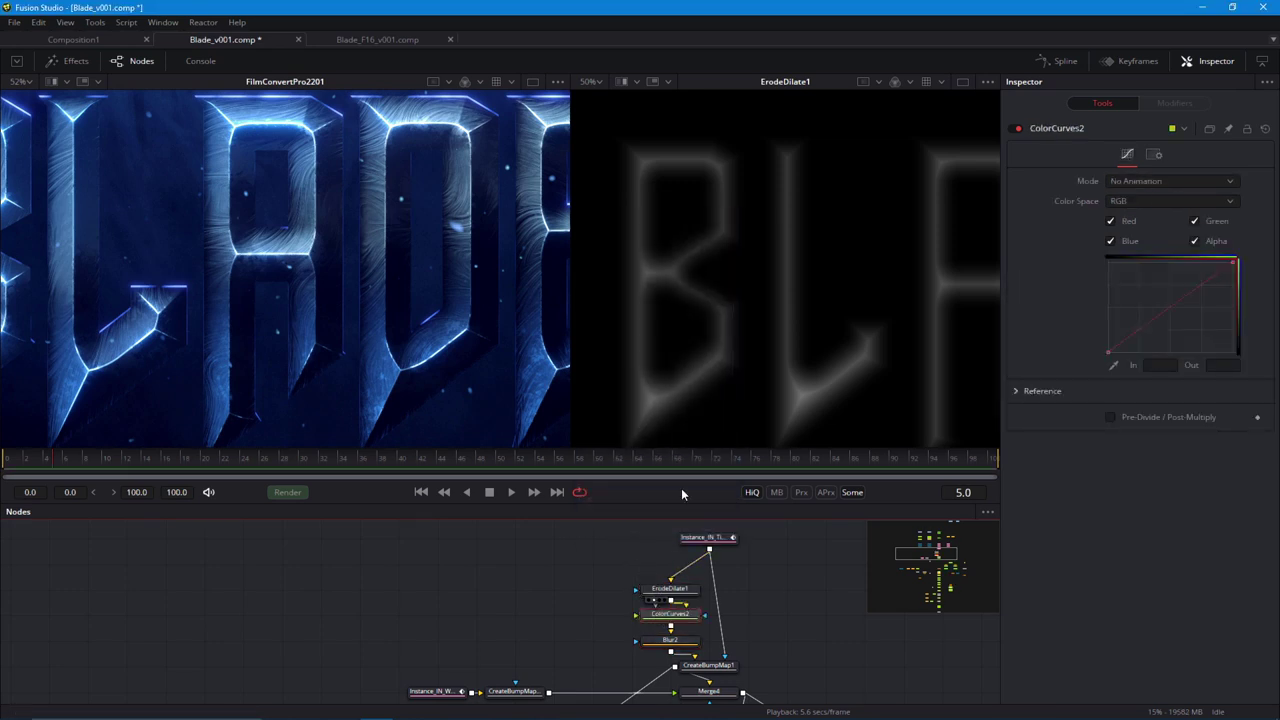
left_click(1059, 62)
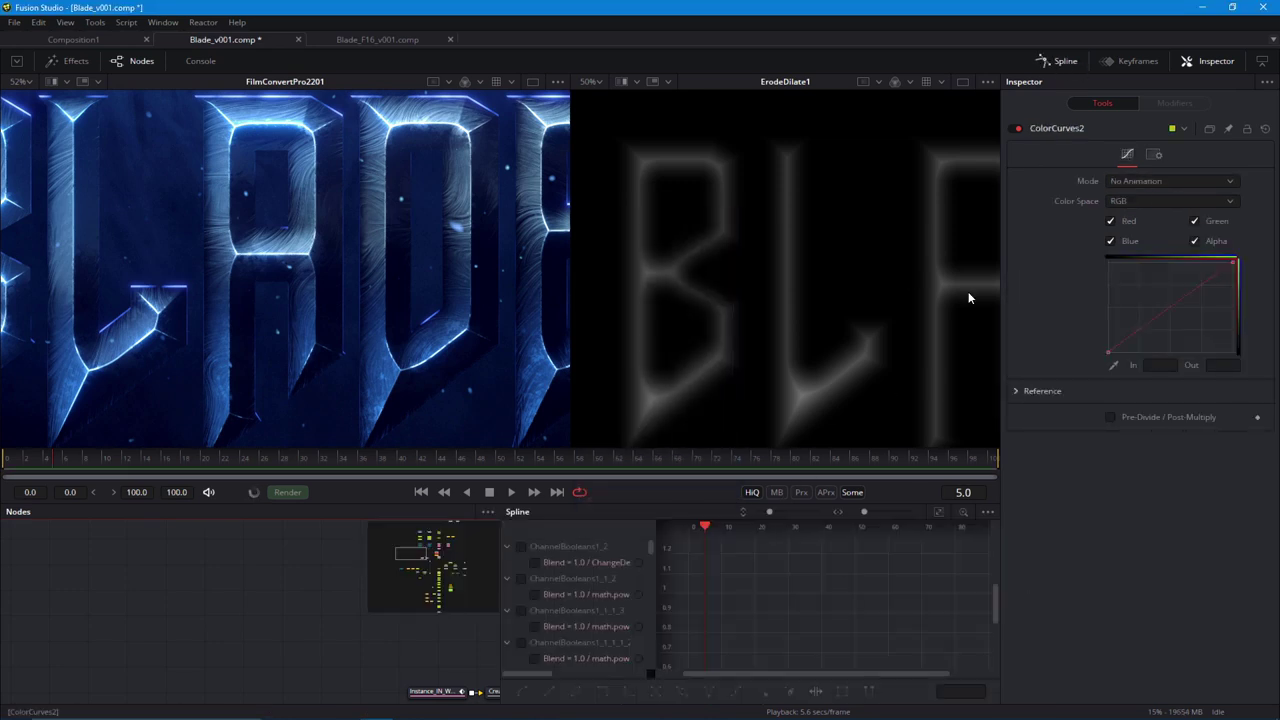
Limit the Spline editor to the selected tool and enable the red, green and blue curves of ColorCurves2.
left_click(987, 512)
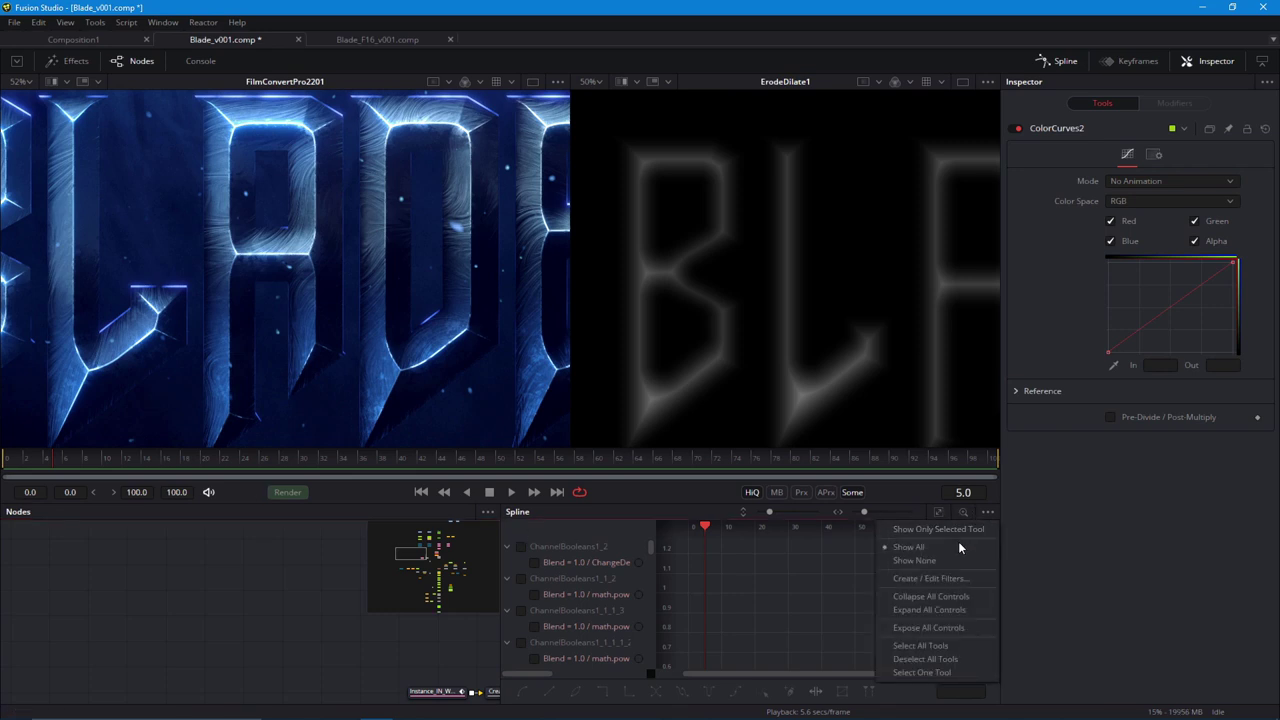
left_click(950, 529)
left_click(535, 563)
left_click(534, 580)
left_click(534, 595)
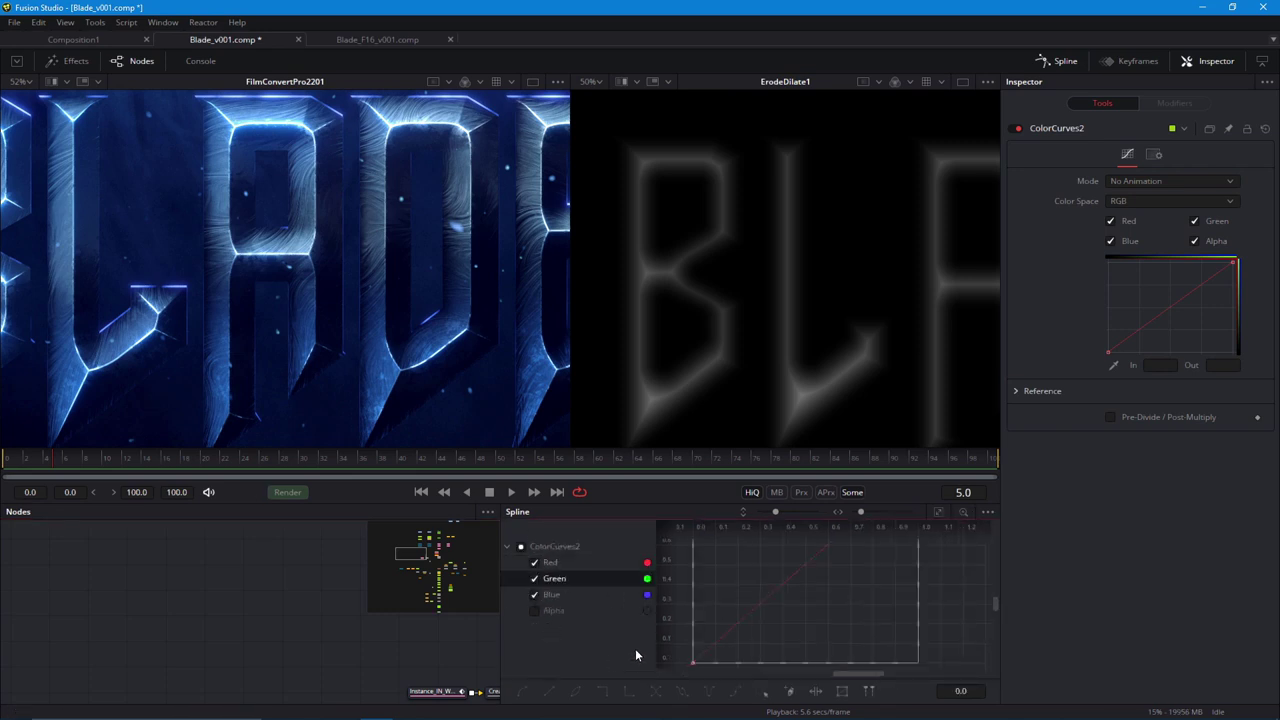
Add a point near the dark end of the ColorCurves2 curves and raise it to about 0.158.
left_click_drag(735, 643, 845, 655)
left_click_drag(743, 428, 733, 385)
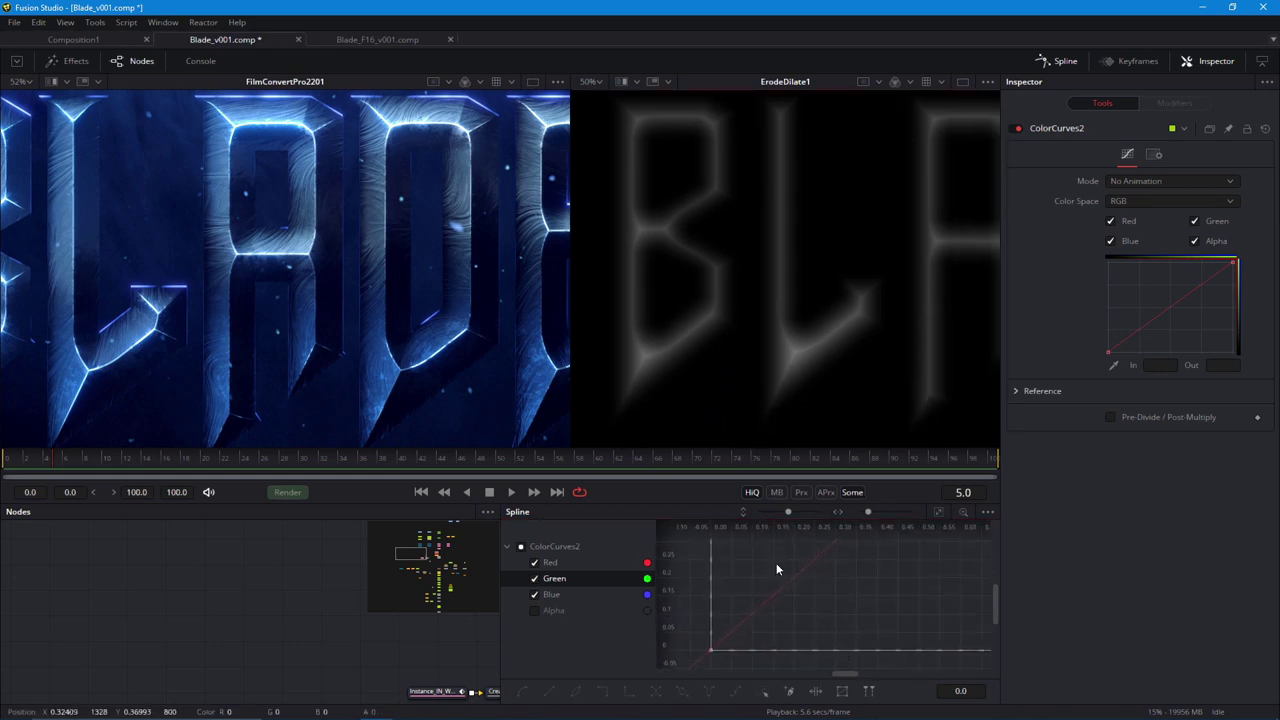
left_click_drag(774, 564, 734, 610)
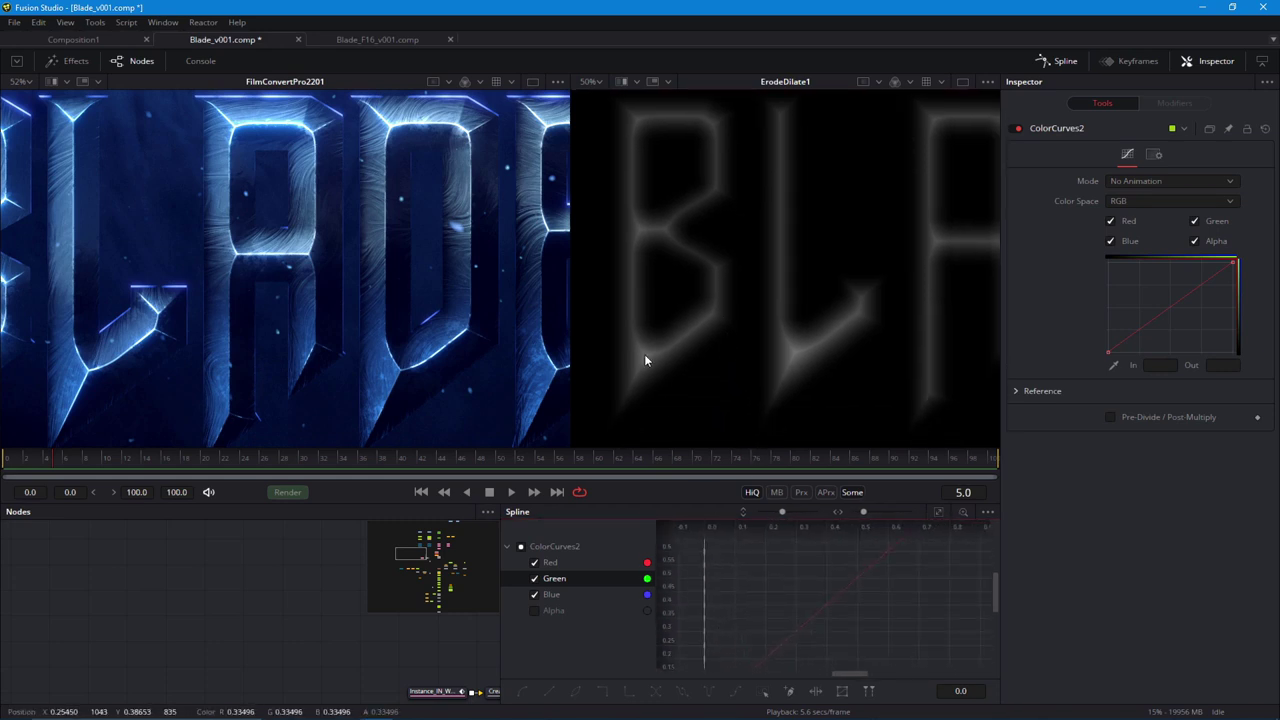
scroll(735, 625, "down", 1)
left_click_drag(749, 616, 726, 631)
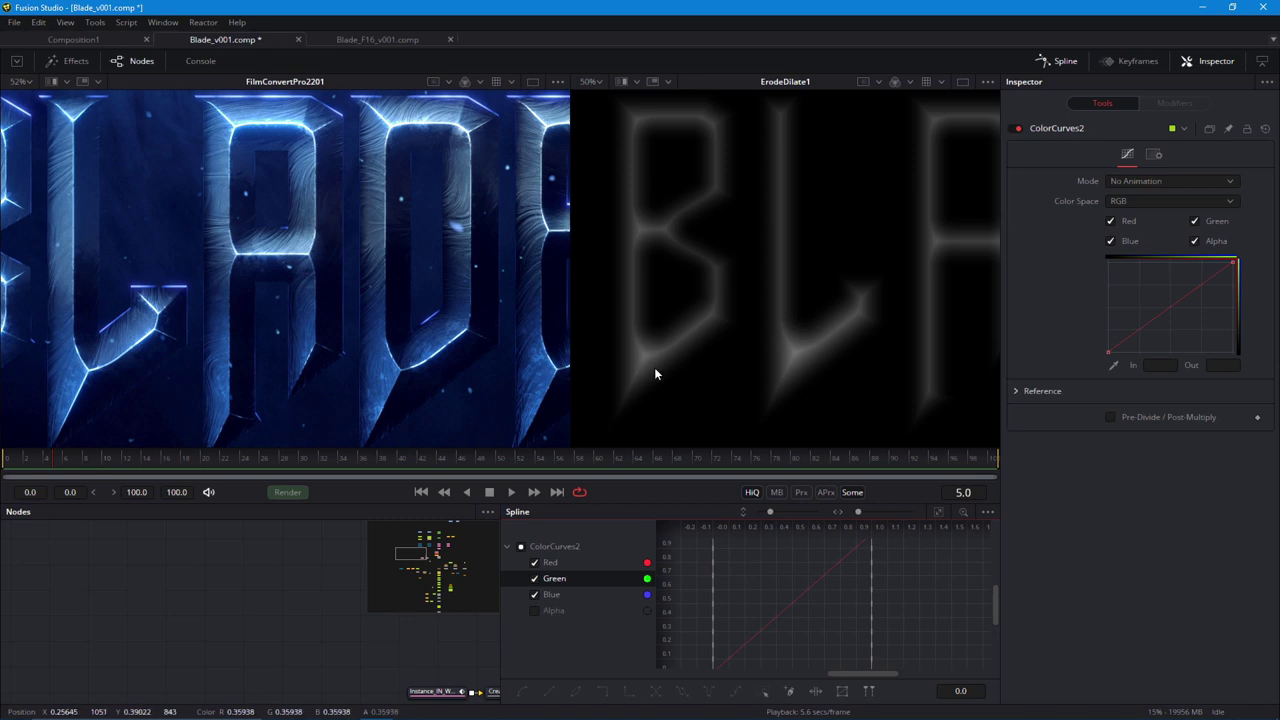
left_click_drag(750, 601, 883, 674)
left_click_drag(786, 635, 818, 611)
scroll(818, 611, "up", 1)
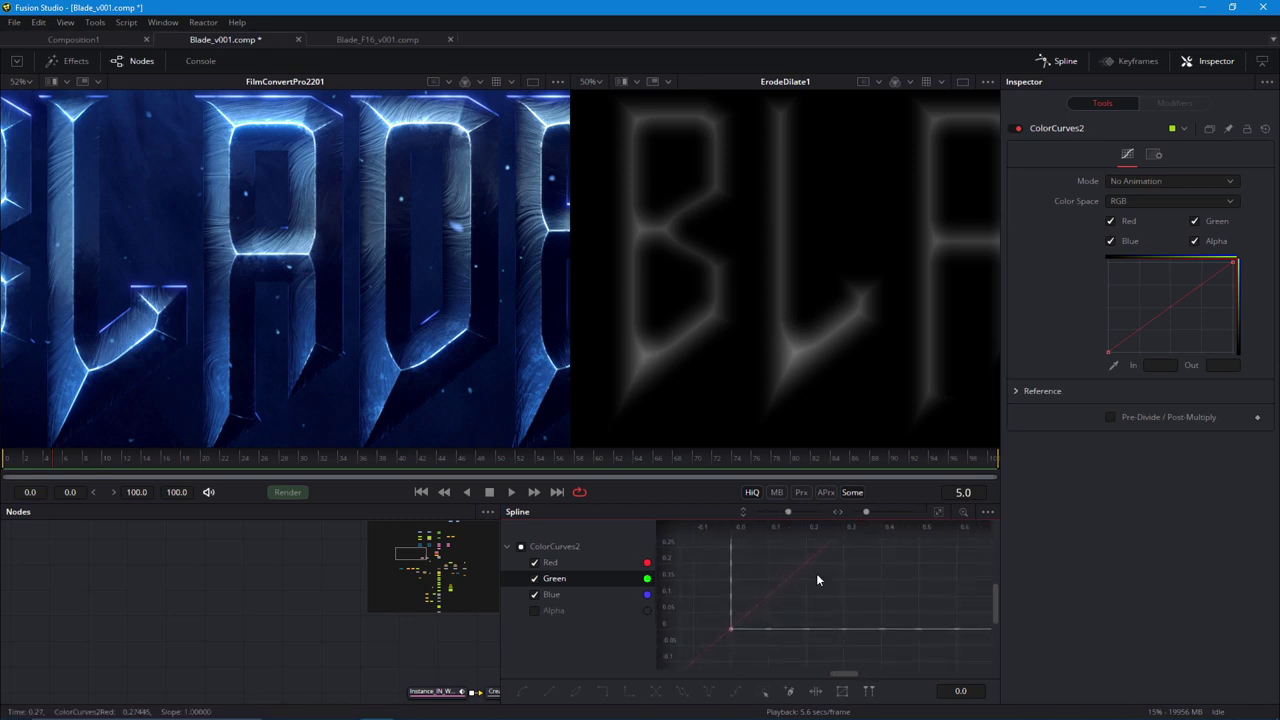
left_click(744, 601)
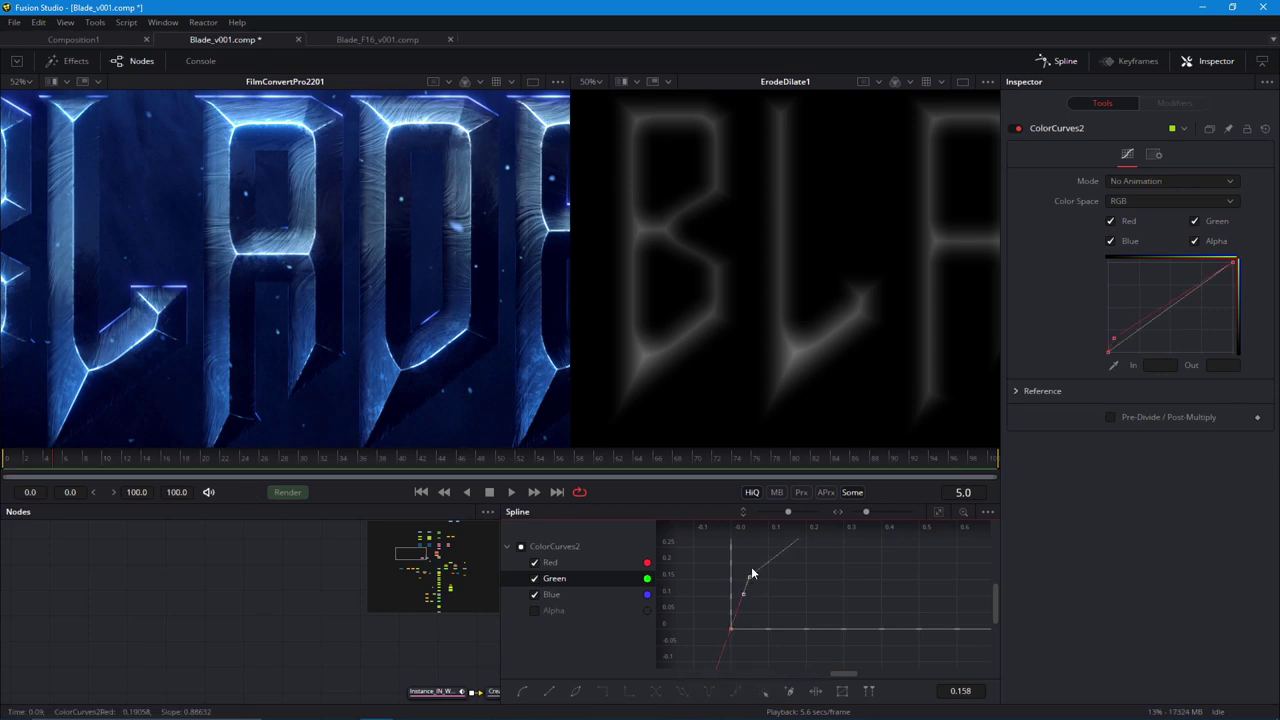
left_click_drag(478, 438, 393, 368)
scroll(492, 282, "up", 1)
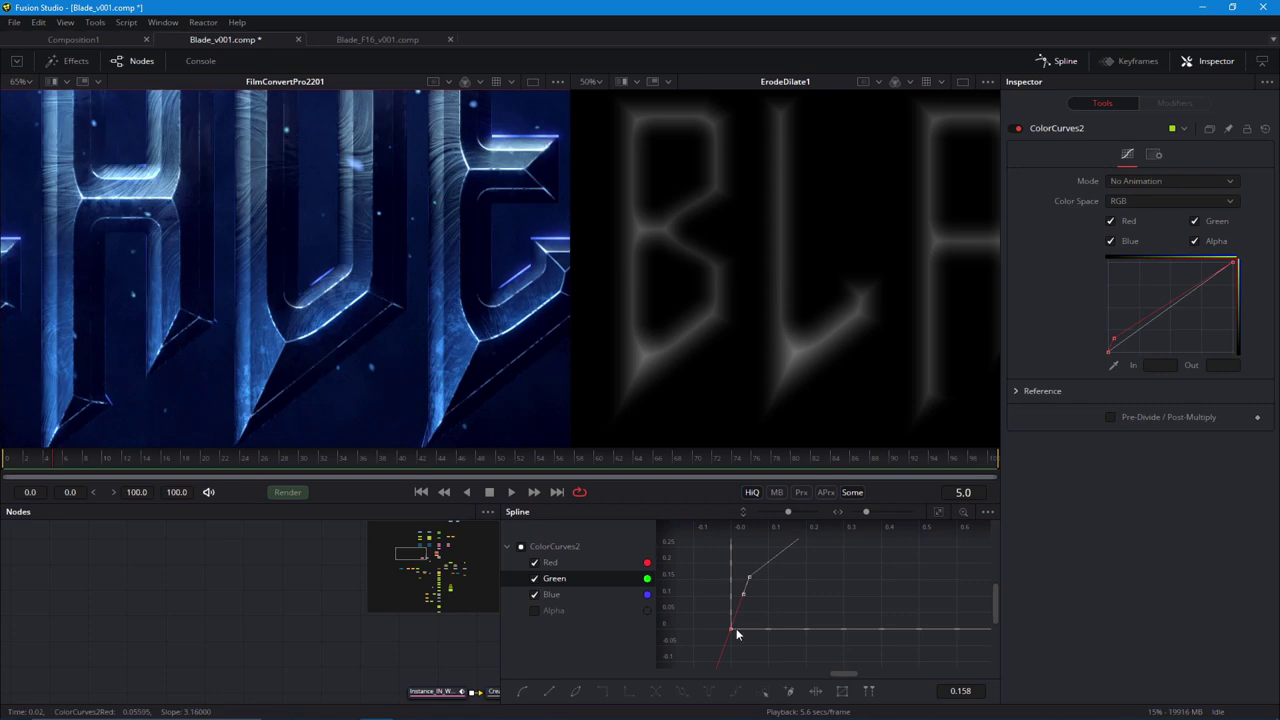
scroll(326, 375, "down", 2)
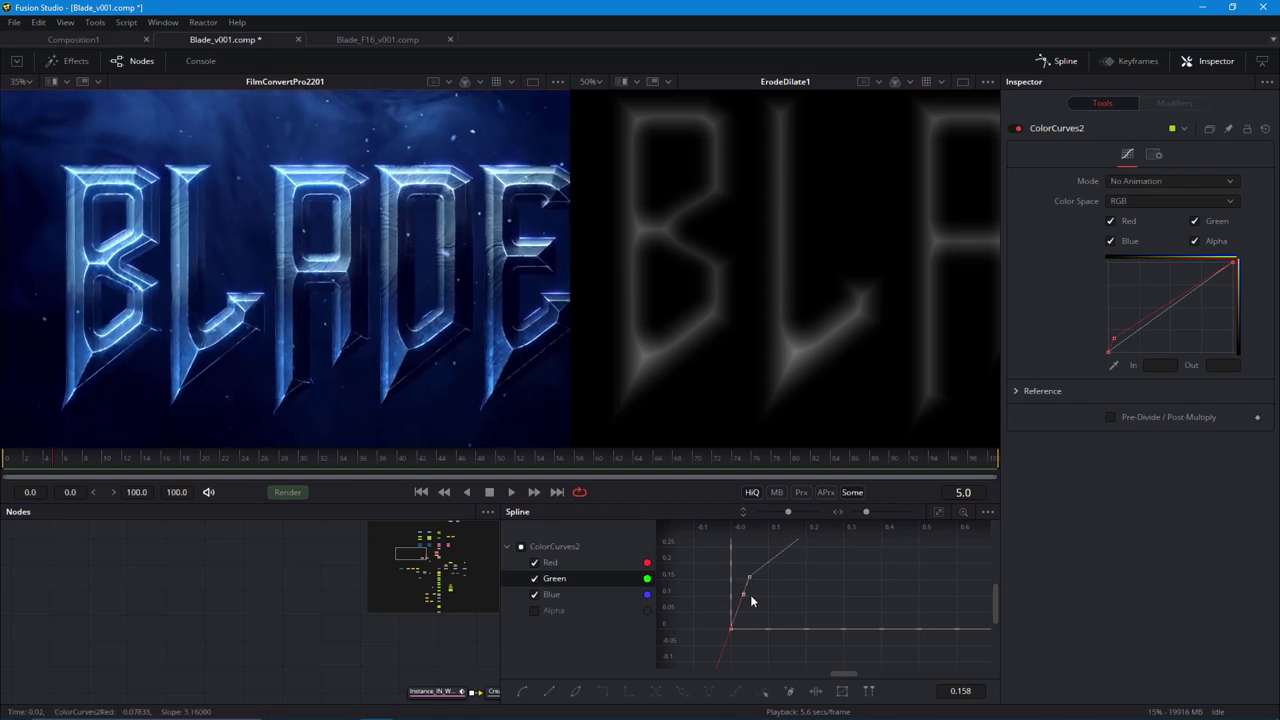
scroll(753, 596, "down", 1)
Add a curve point at about In 0.11, Out 0.13 and shift the first one to about In 0.01, Out 0.07.
left_click_drag(770, 603, 731, 624)
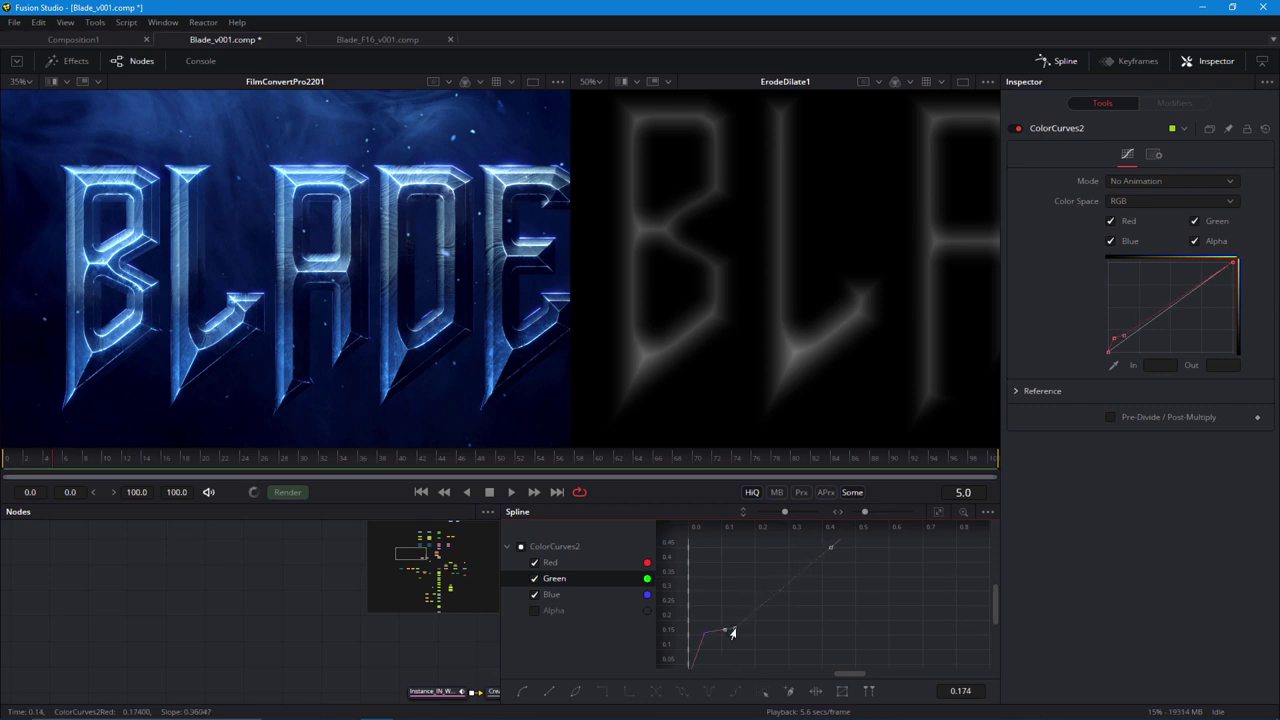
left_click_drag(715, 594, 714, 543)
left_click(704, 583, "ctrl")
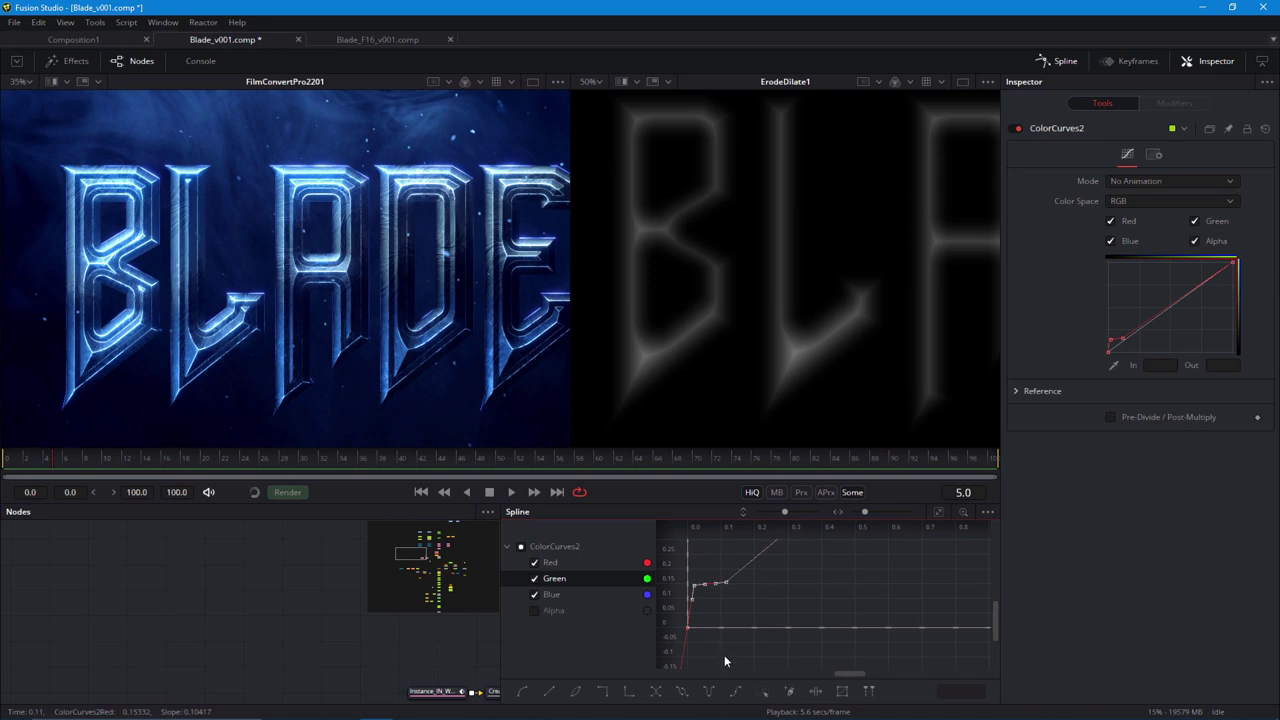
left_click(695, 553)
left_click_drag(693, 586, 726, 588)
left_click(679, 649)
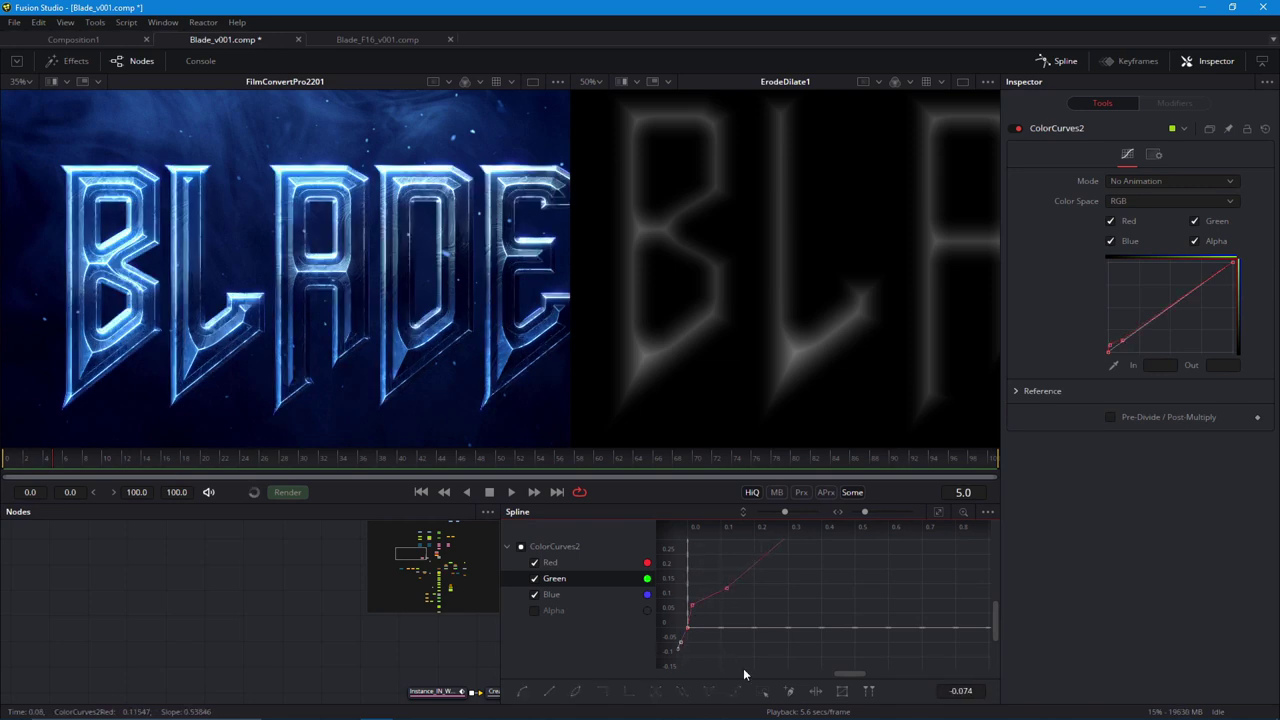
Set the selected curve point below zero to a value of 0 and close the Spline editor.
double_click(963, 692)
type("0")
key("Return")
left_click_drag(736, 632, 777, 625)
left_click_drag(767, 581, 755, 595)
left_click_drag(425, 407, 405, 395)
left_click_drag(754, 595, 760, 590)
scroll(264, 408, "down", 1)
left_click_drag(264, 408, 250, 381)
left_click(1060, 61)
Add a Chroma Keyer node fed by Shader1 and display it in the second viewer.
scroll(498, 625, "down", 3)
left_click_drag(498, 625, 358, 468)
scroll(591, 603, "up", 3)
left_click_drag(593, 582, 548, 587)
scroll(628, 335, "down", 1)
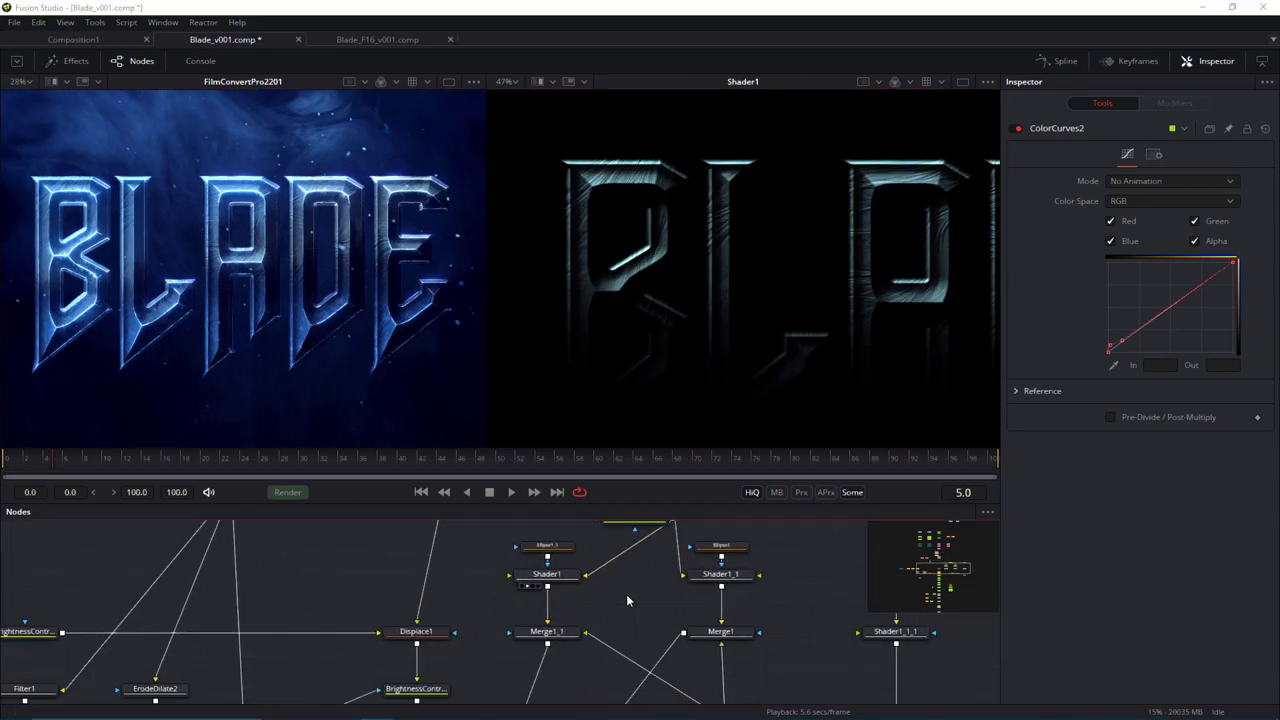
key("shift+space")
type("chroma")
key("Return")
left_click_drag(607, 606, 689, 262)
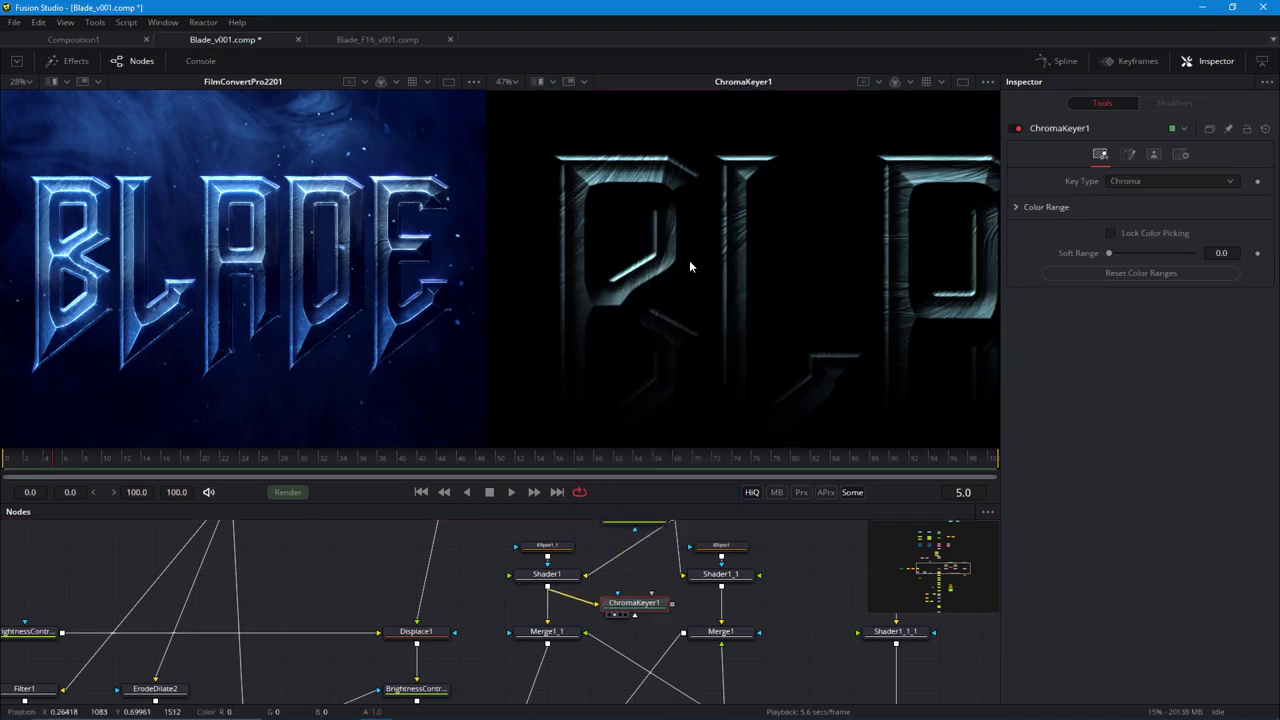
Set ChromaKeyer1's Soft Range to 0.085 and key out the bright highlights on the letter B.
scroll(612, 194, "up", 3)
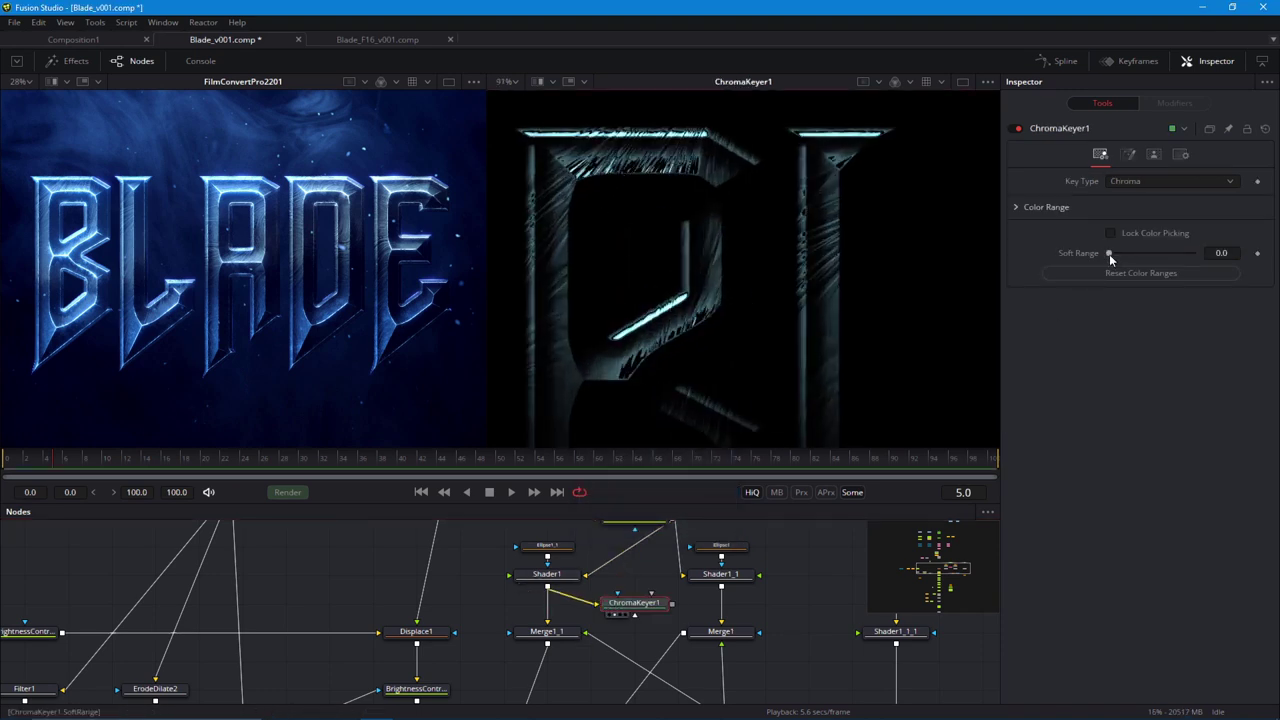
left_click_drag(1144, 264, 1147, 260)
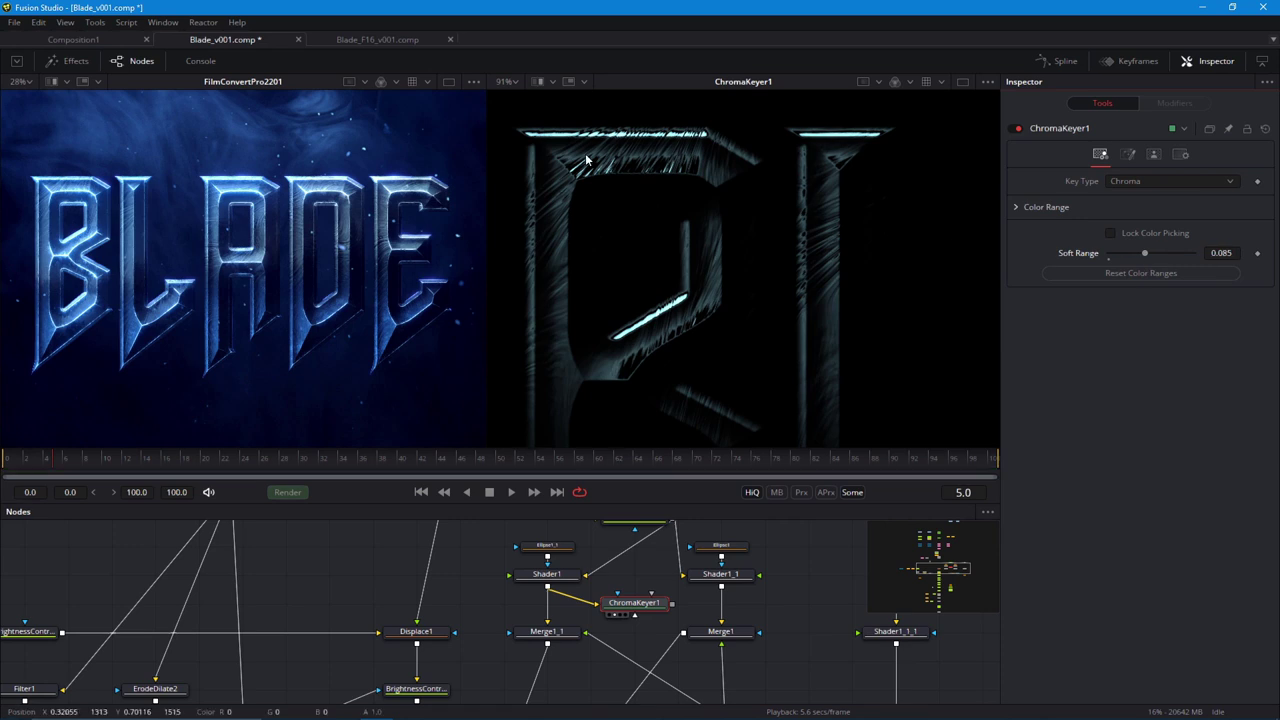
scroll(553, 188, "up", 3)
scroll(517, 156, "down", 4)
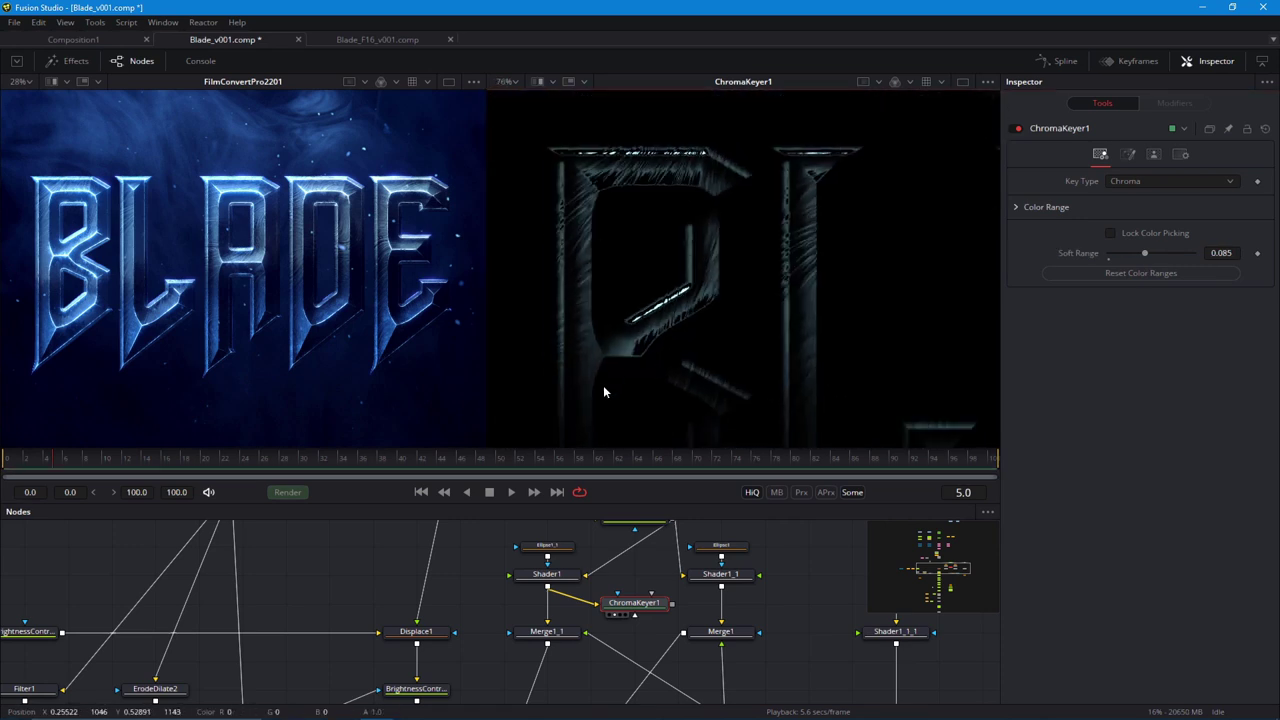
Respace the nodes around ChromaKeyer1 and raise Shader1 with its ellipse, leaving a free row above Merge1_1.
left_click_drag(612, 658, 562, 672)
scroll(562, 672, "down", 1)
left_click_drag(562, 546, 700, 668)
left_click_drag(645, 650, 680, 650)
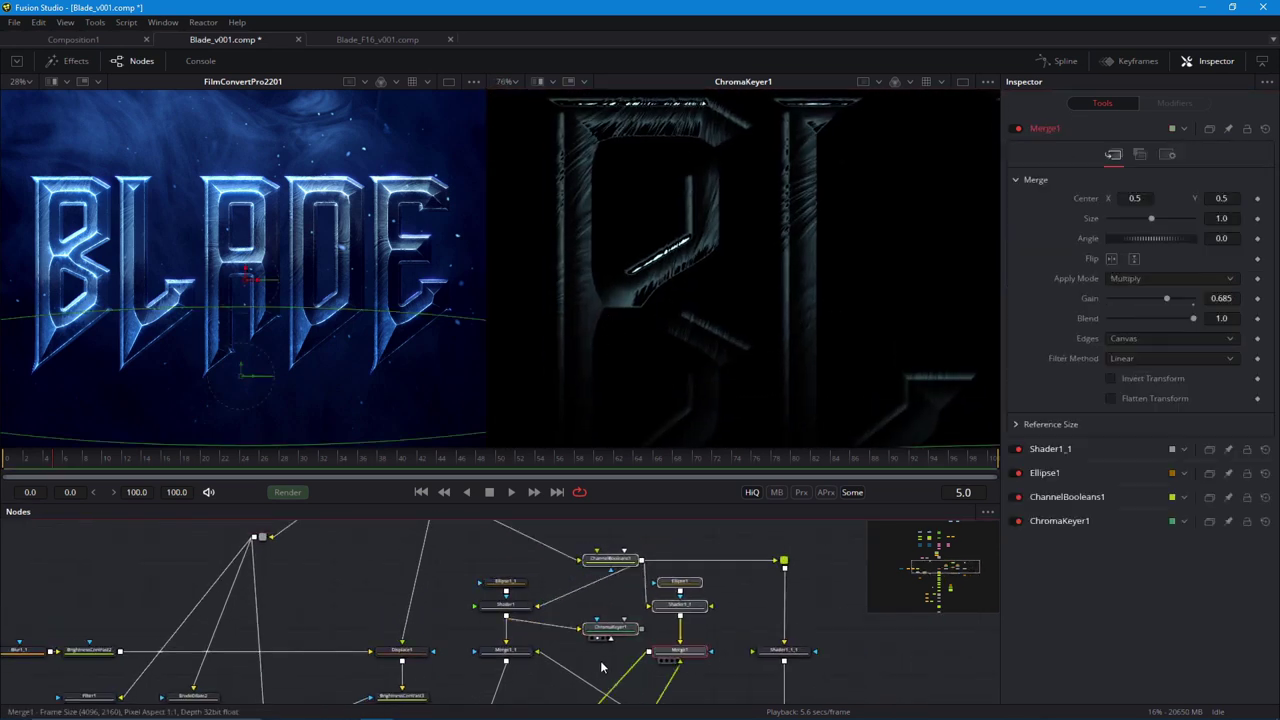
left_click_drag(548, 620, 470, 560)
left_click_drag(506, 604, 506, 581)
left_click_drag(506, 650, 471, 650)
left_click_drag(611, 628, 576, 628)
left_click_drag(499, 591, 512, 592)
left_click_drag(506, 582, 471, 582)
left_click_drag(491, 655, 500, 611)
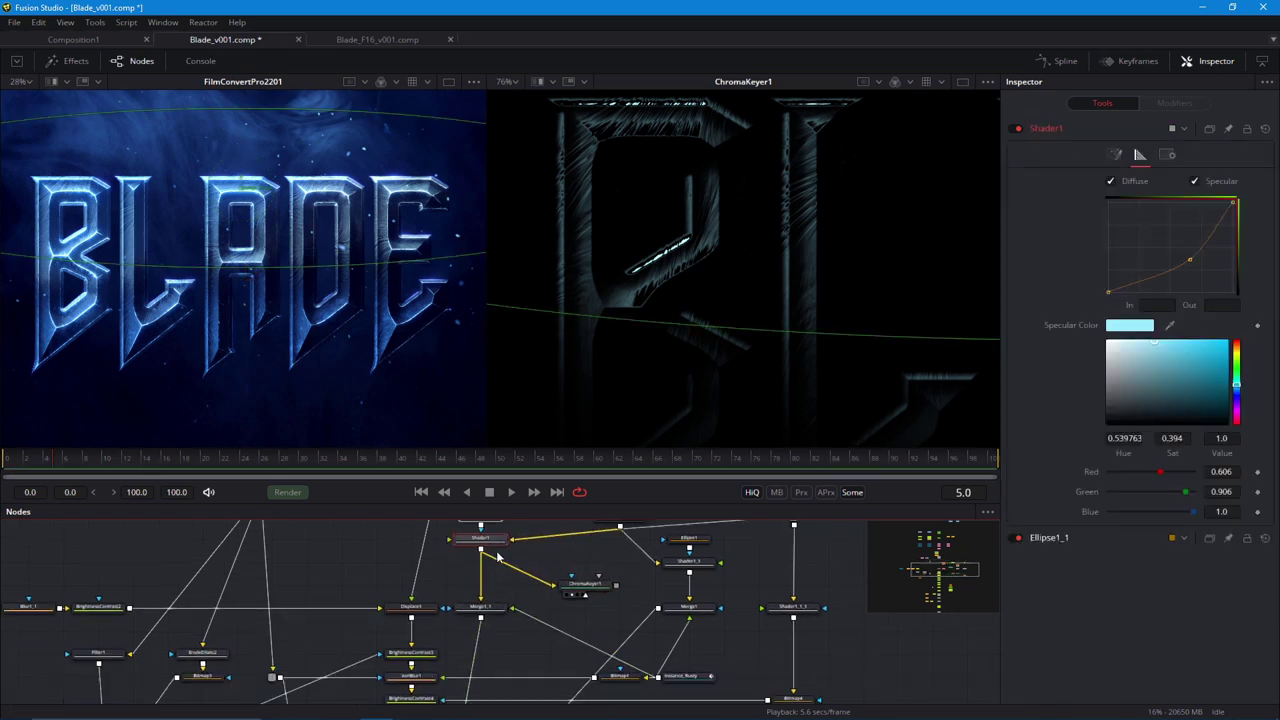
Insert a Brightness Contrast node between Shader1 and Merge1_1, masked by ChromaKeyer1, and show it in the second viewer.
left_click_drag(497, 554, 517, 586)
key("shift+space")
type("bc")
key("Return")
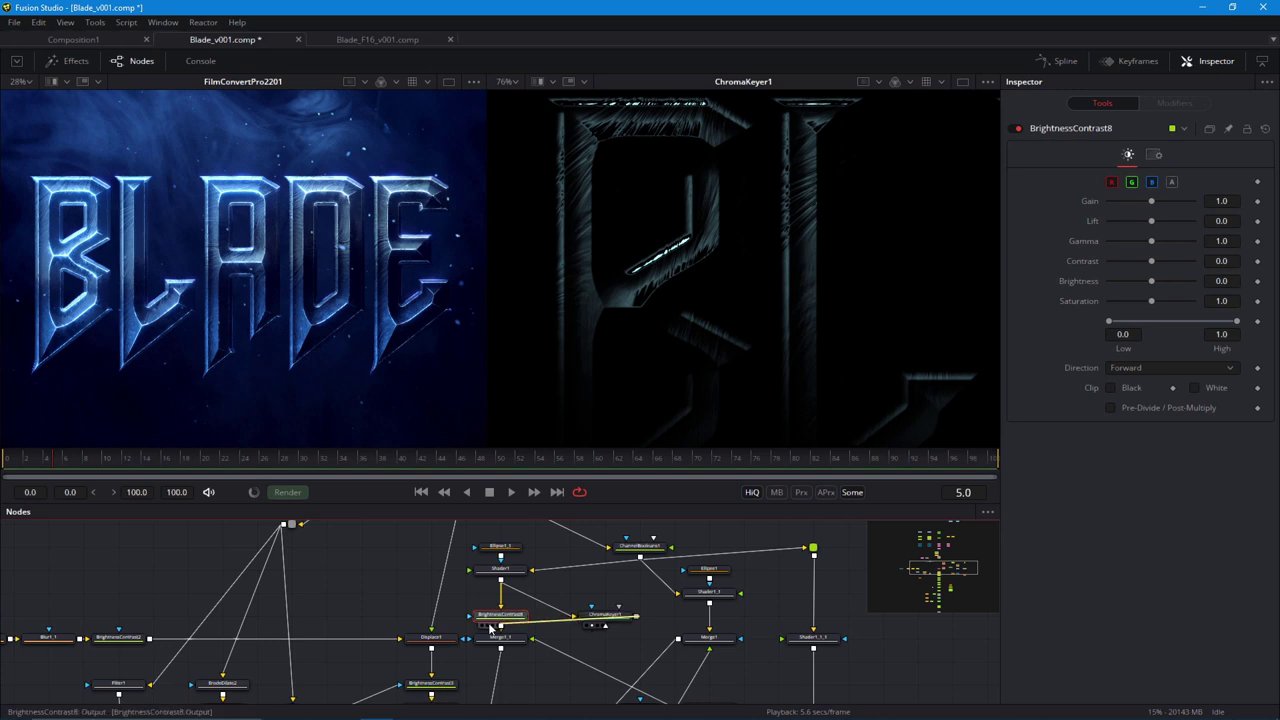
key("2")
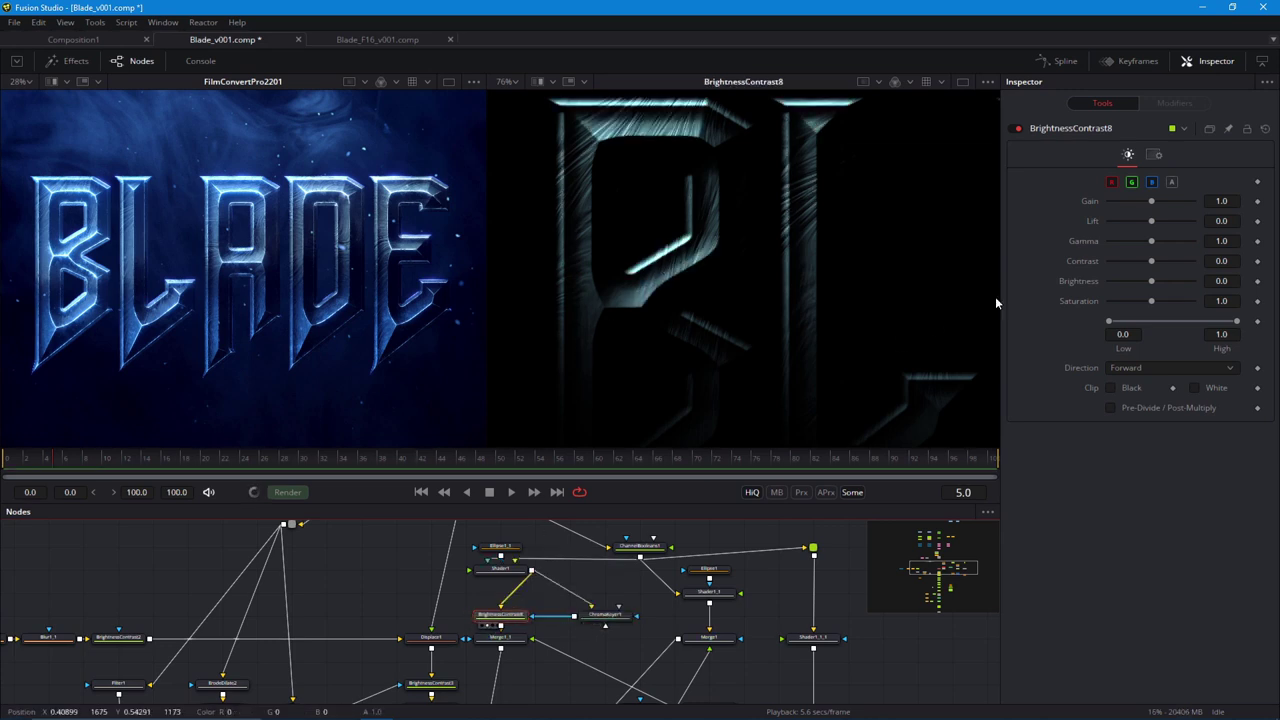
Raise the Gain of BrightnessContrast8 to about 1.62 to brighten the masked shader texture.
left_click(1155, 155)
left_click(1128, 154)
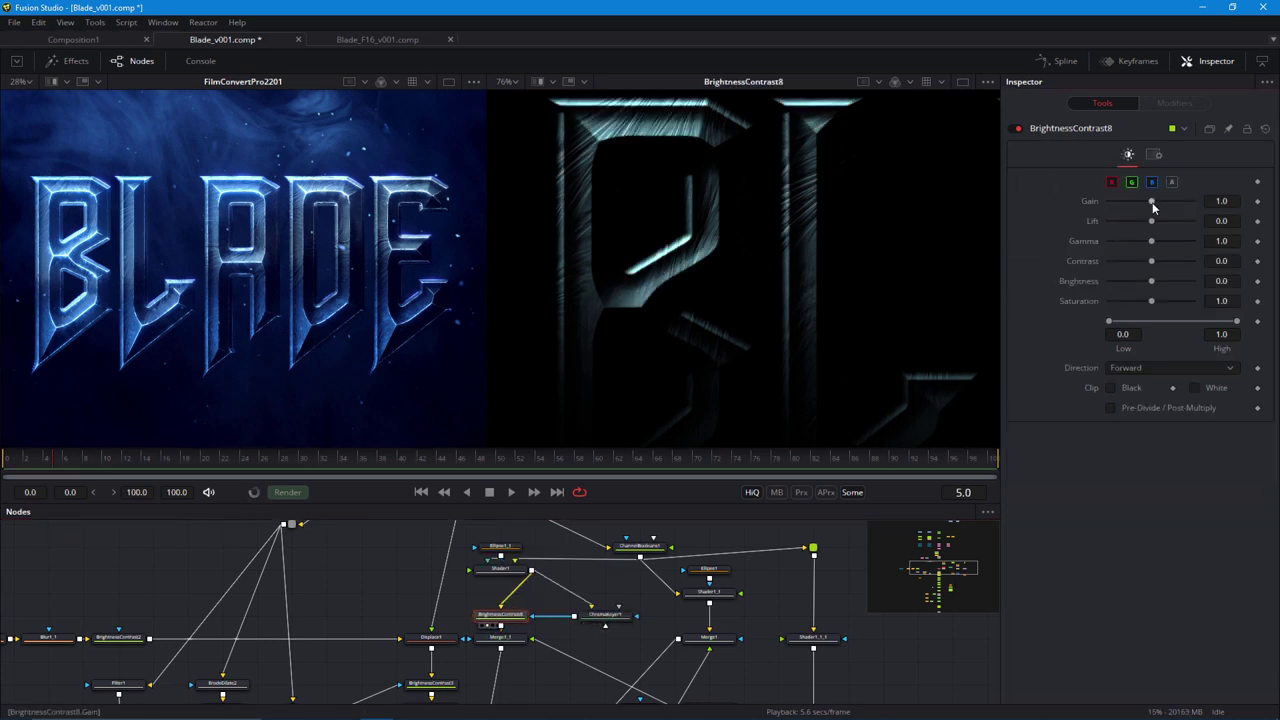
left_click_drag(1161, 207, 1158, 212)
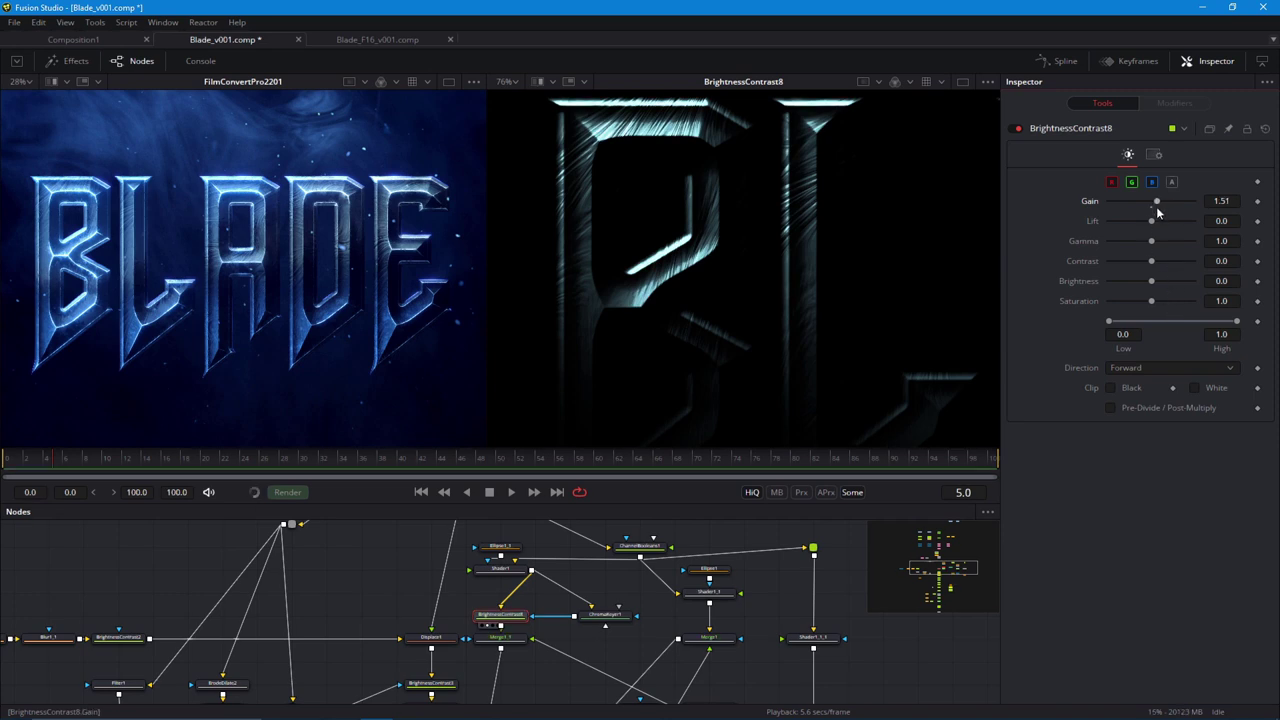
scroll(397, 277, "up", 5)
scroll(312, 278, "down", 5)
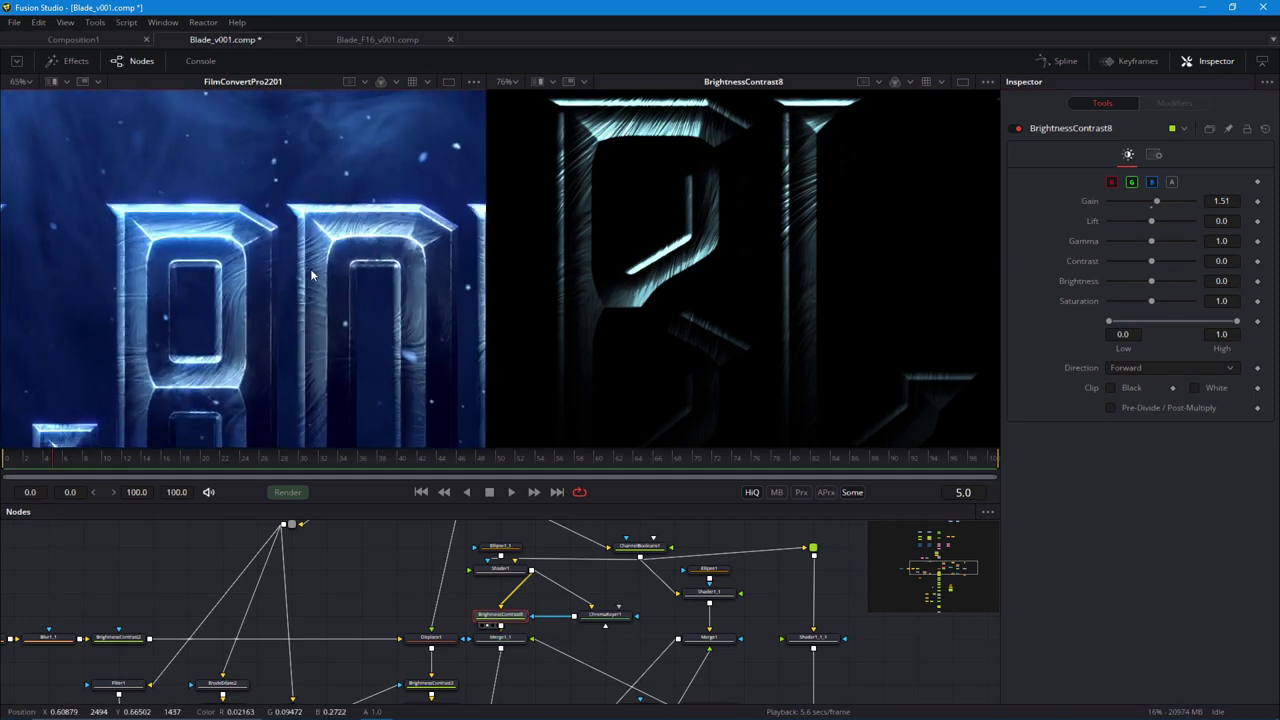
left_click_drag(1160, 210, 1160, 205)
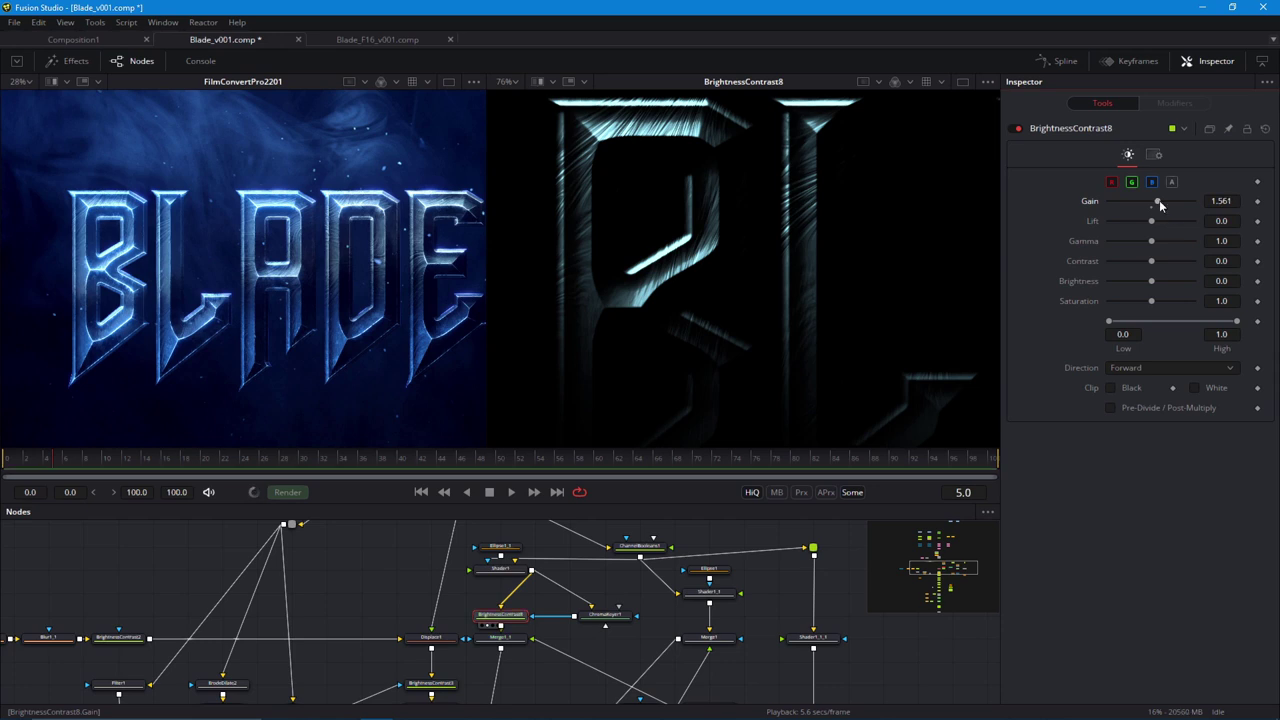
Add a Sharpen node after FilmConvertPro2201 at the end of the node tree.
scroll(343, 600, "down", 5)
scroll(343, 600, "up", 1)
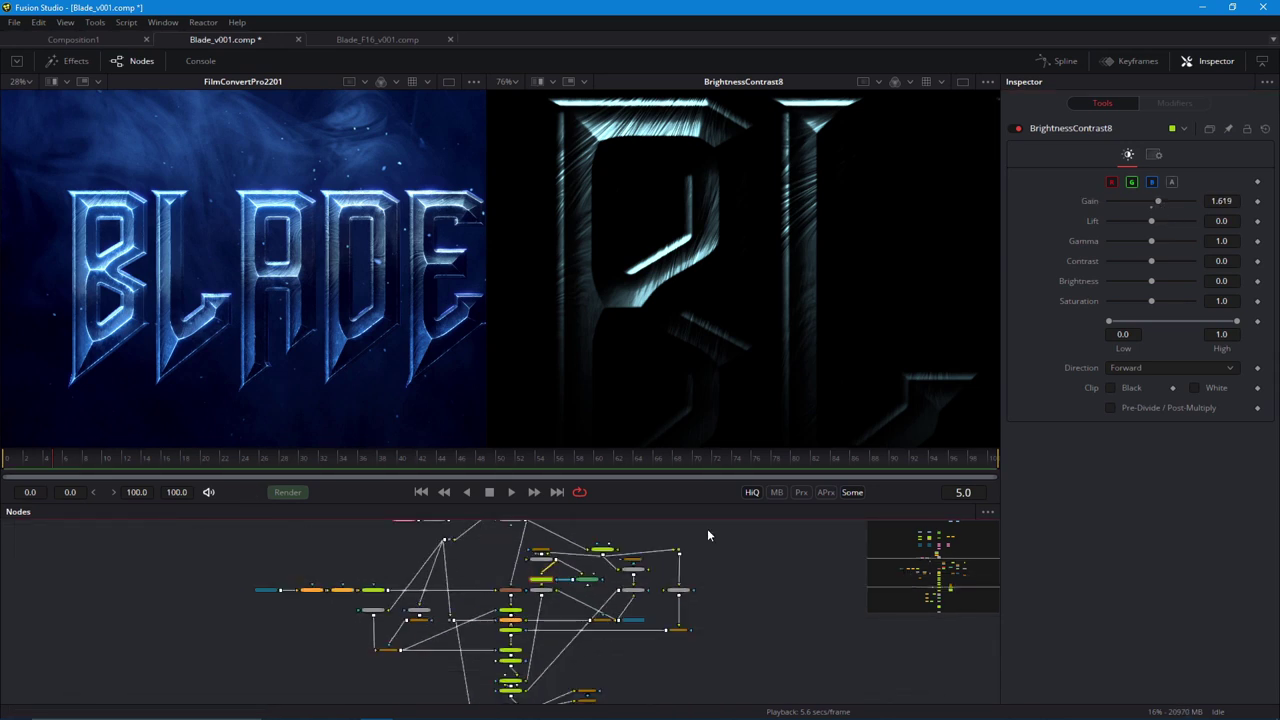
left_click_drag(708, 530, 540, 680)
scroll(549, 591, "up", 2)
left_click_drag(549, 591, 560, 660)
scroll(612, 620, "up", 2)
left_click_drag(645, 624, 612, 625)
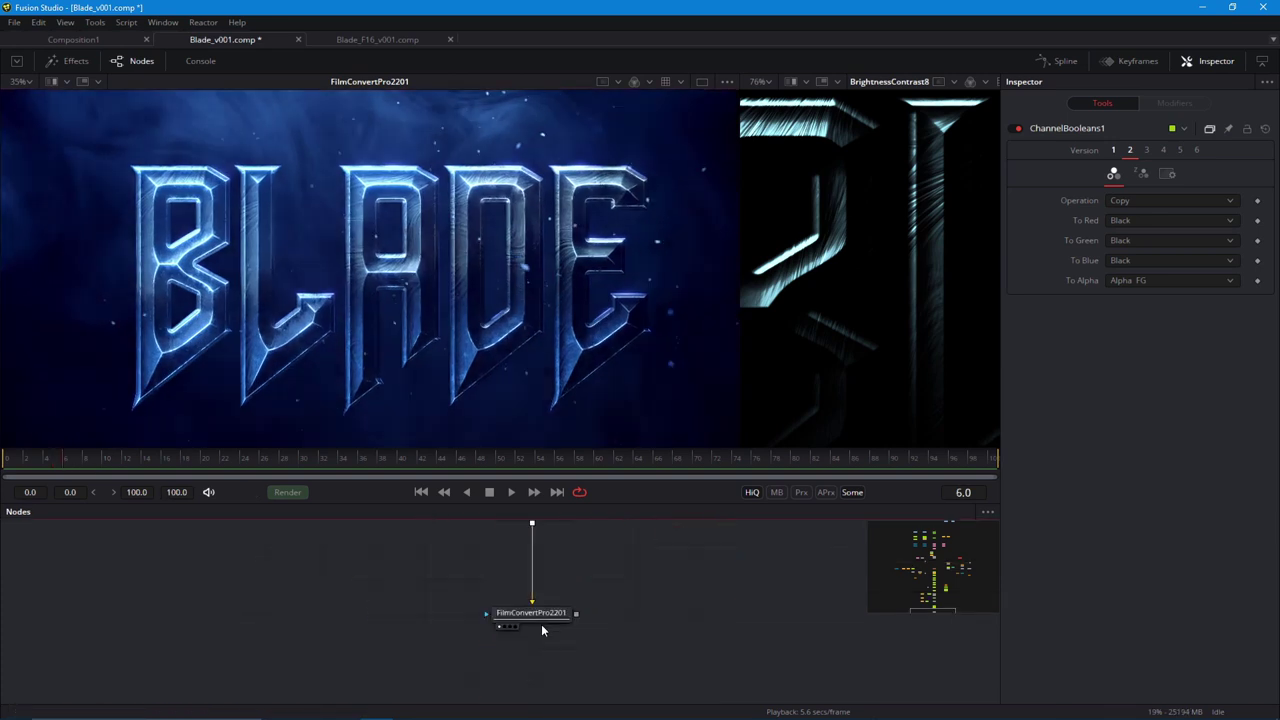
left_click(545, 613)
key("shift+space")
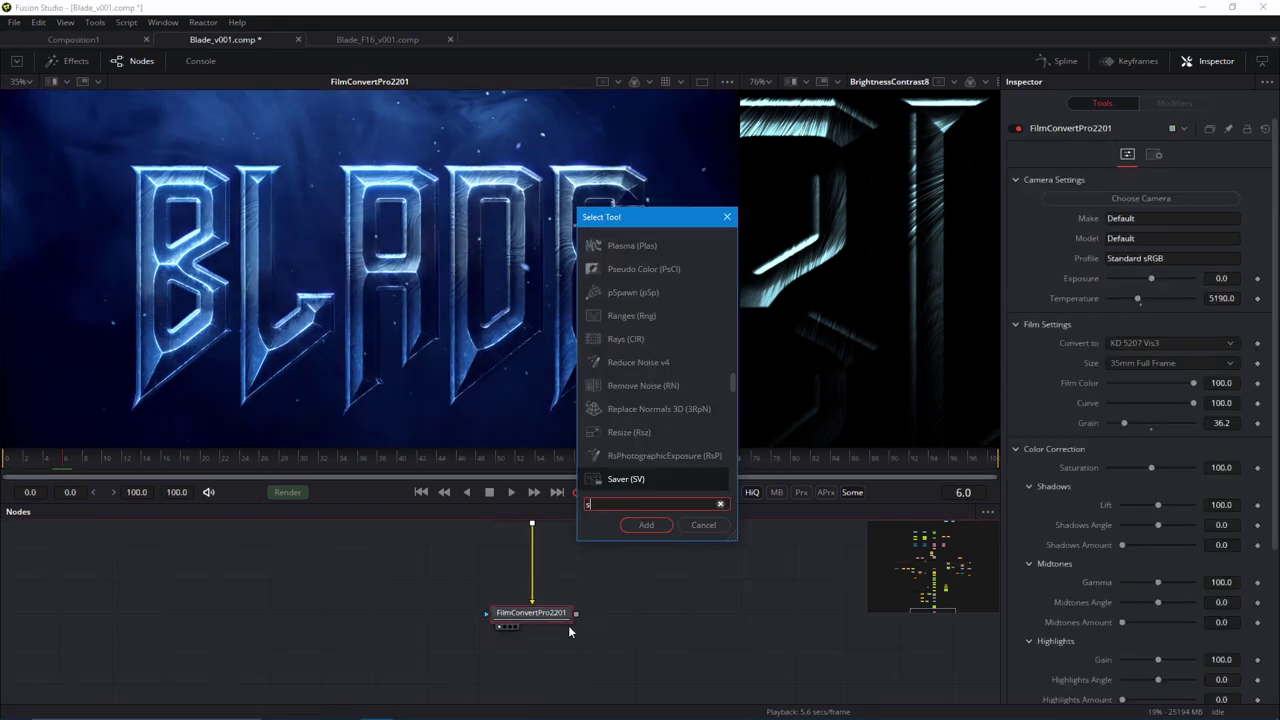
type("shar")
key("Return")
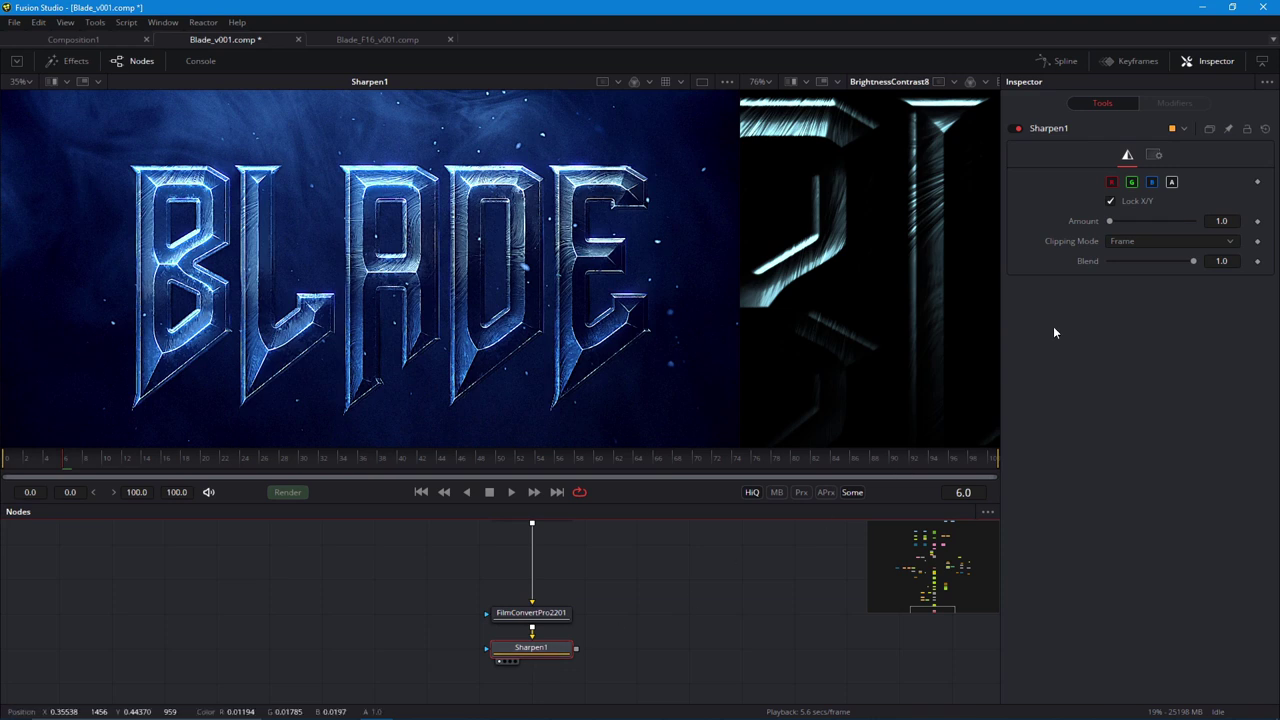
Set both the Amount and the Blend of Sharpen1 to 0.5 and inspect the sharpened title.
type("0.5")
key("Tab")
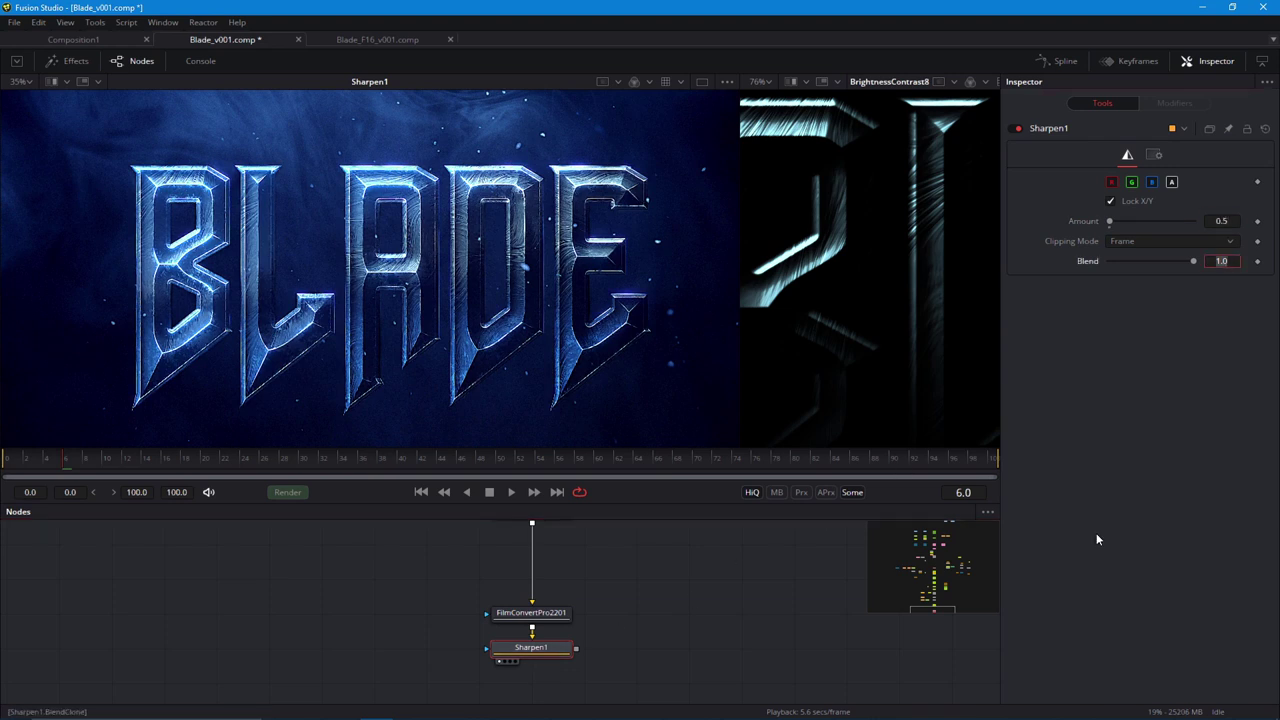
type("0.5")
scroll(339, 358, "up", 3)
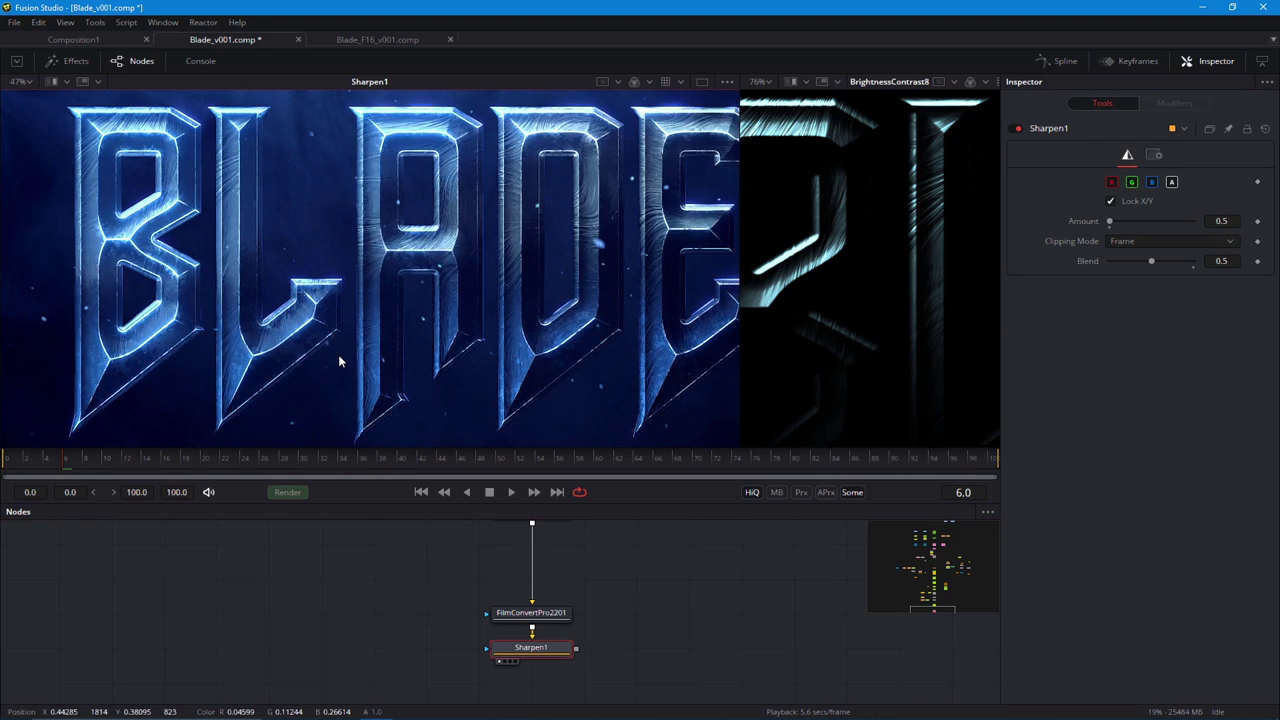
left_click_drag(356, 384, 312, 346)
scroll(420, 415, "down", 1)
scroll(335, 590, "down", 3)
scroll(312, 346, "down", 2)
left_click_drag(354, 576, 292, 595)
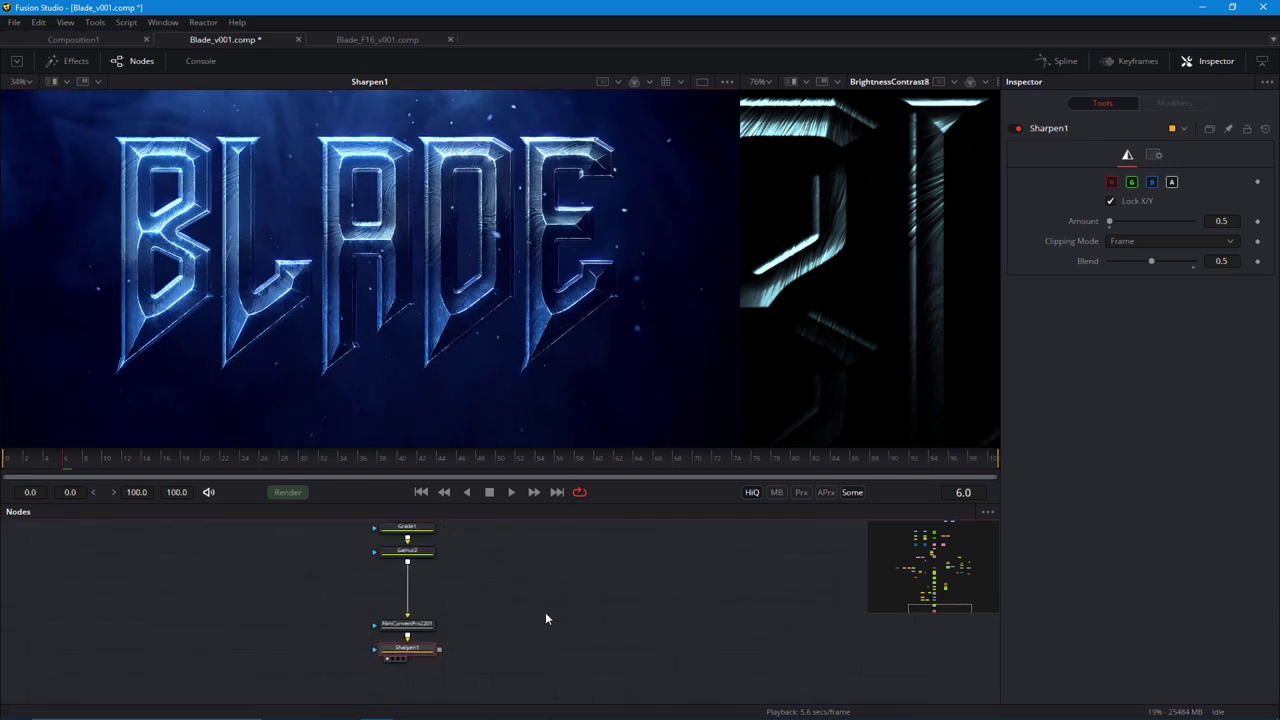